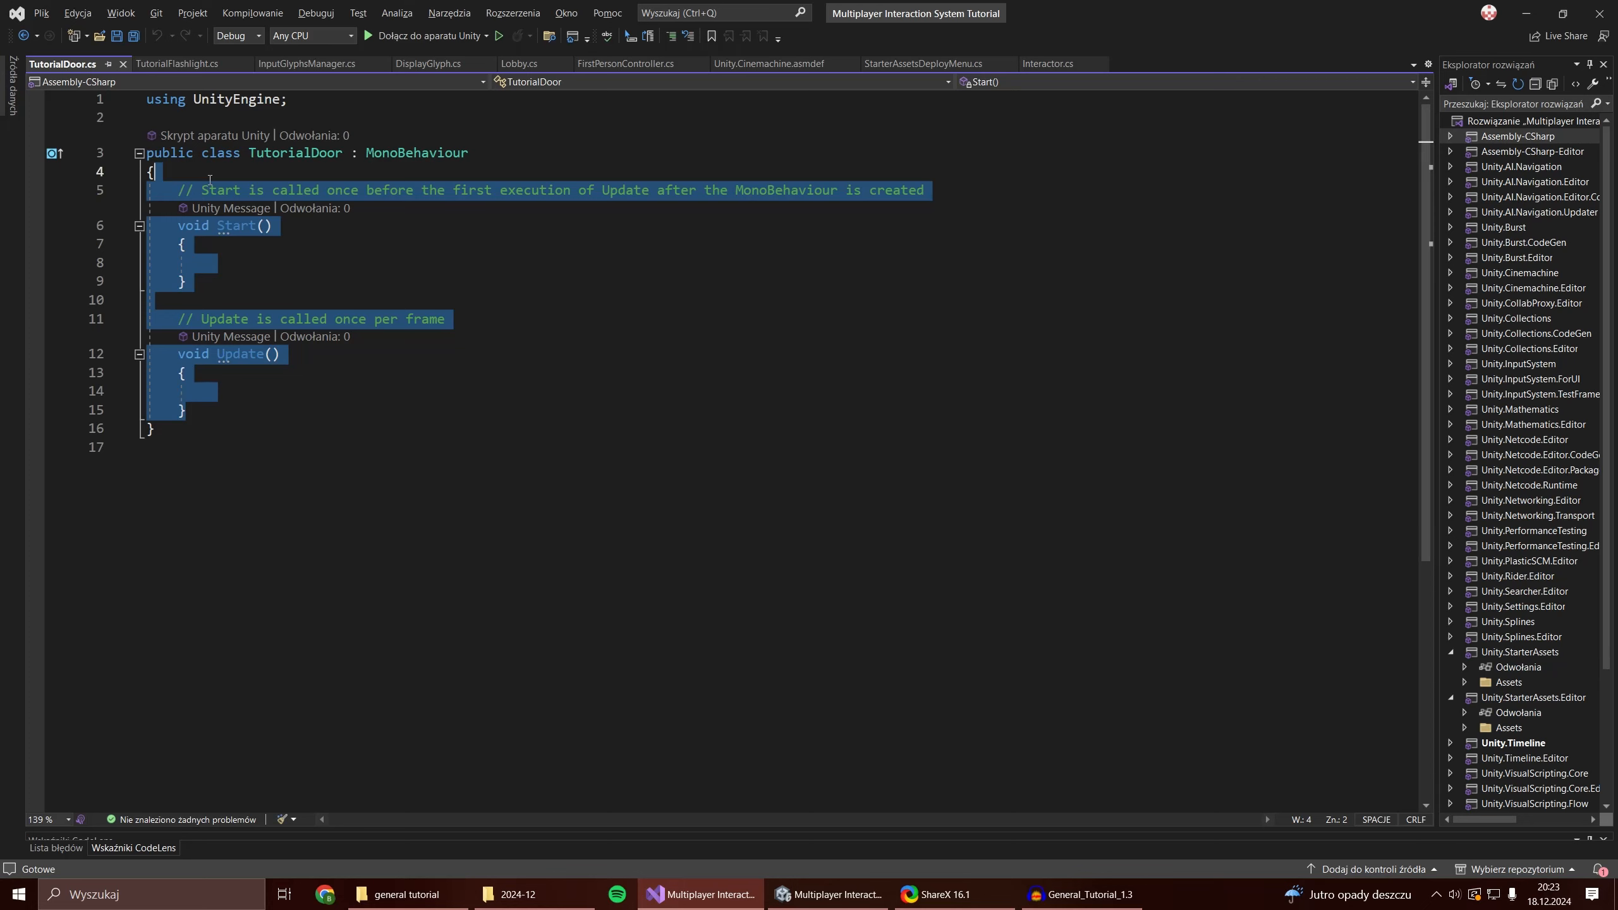
# Replace the default Start and Update methods with public AudioSource fields openAudio and closeAudio and a public Transform doorTransform.
pyautogui.press('Return')
pyautogui.write('public Au')
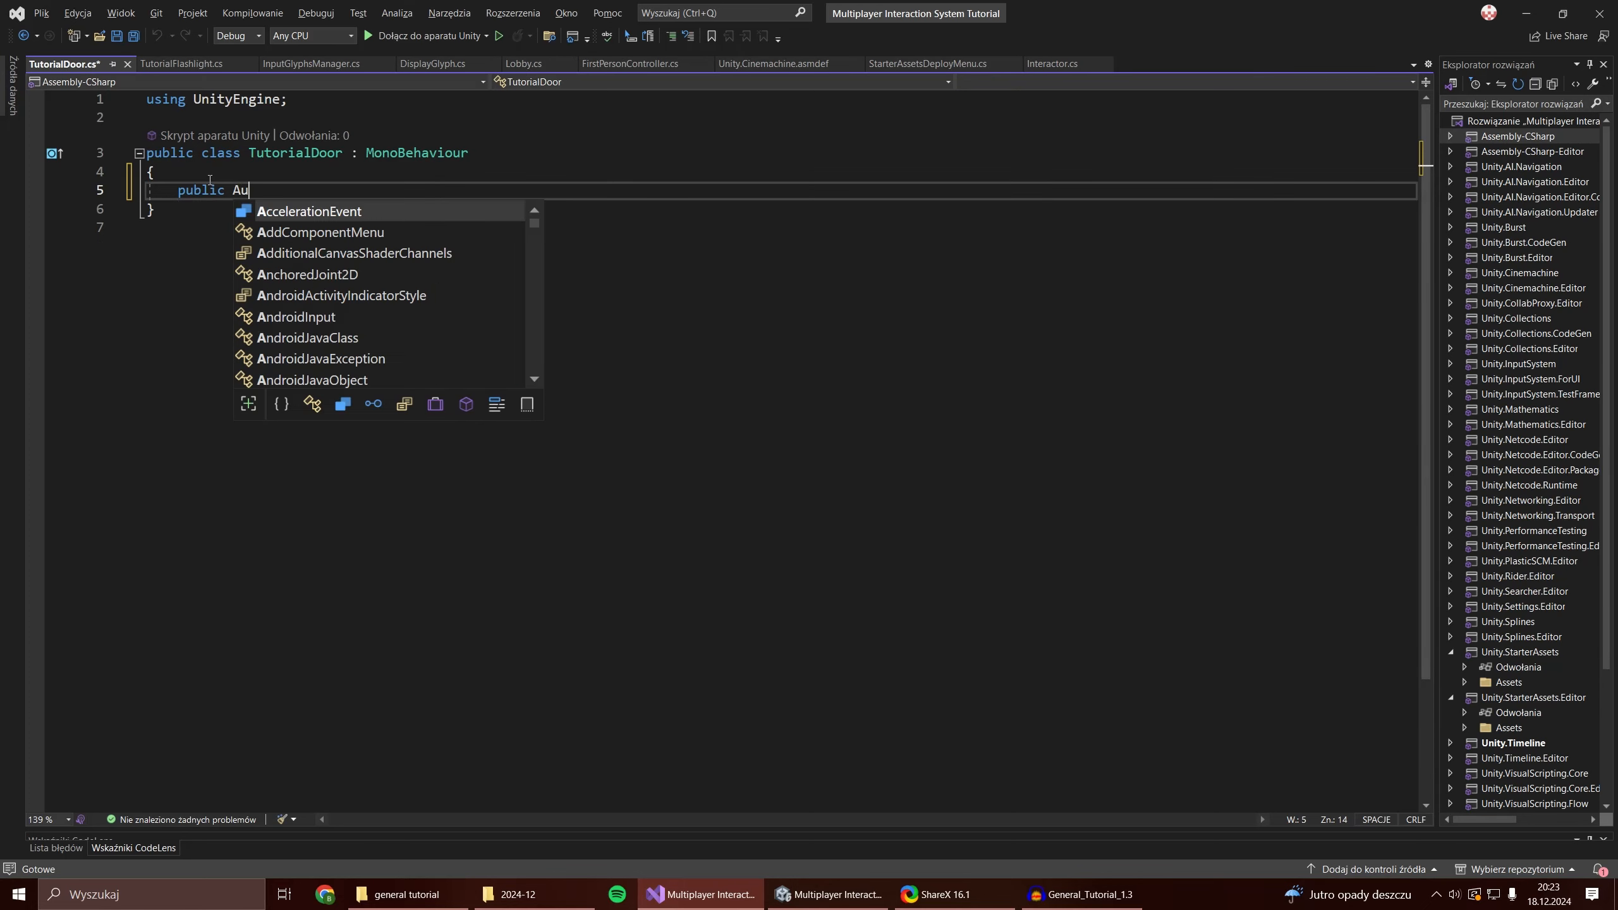
pyautogui.write('dioSource openA')
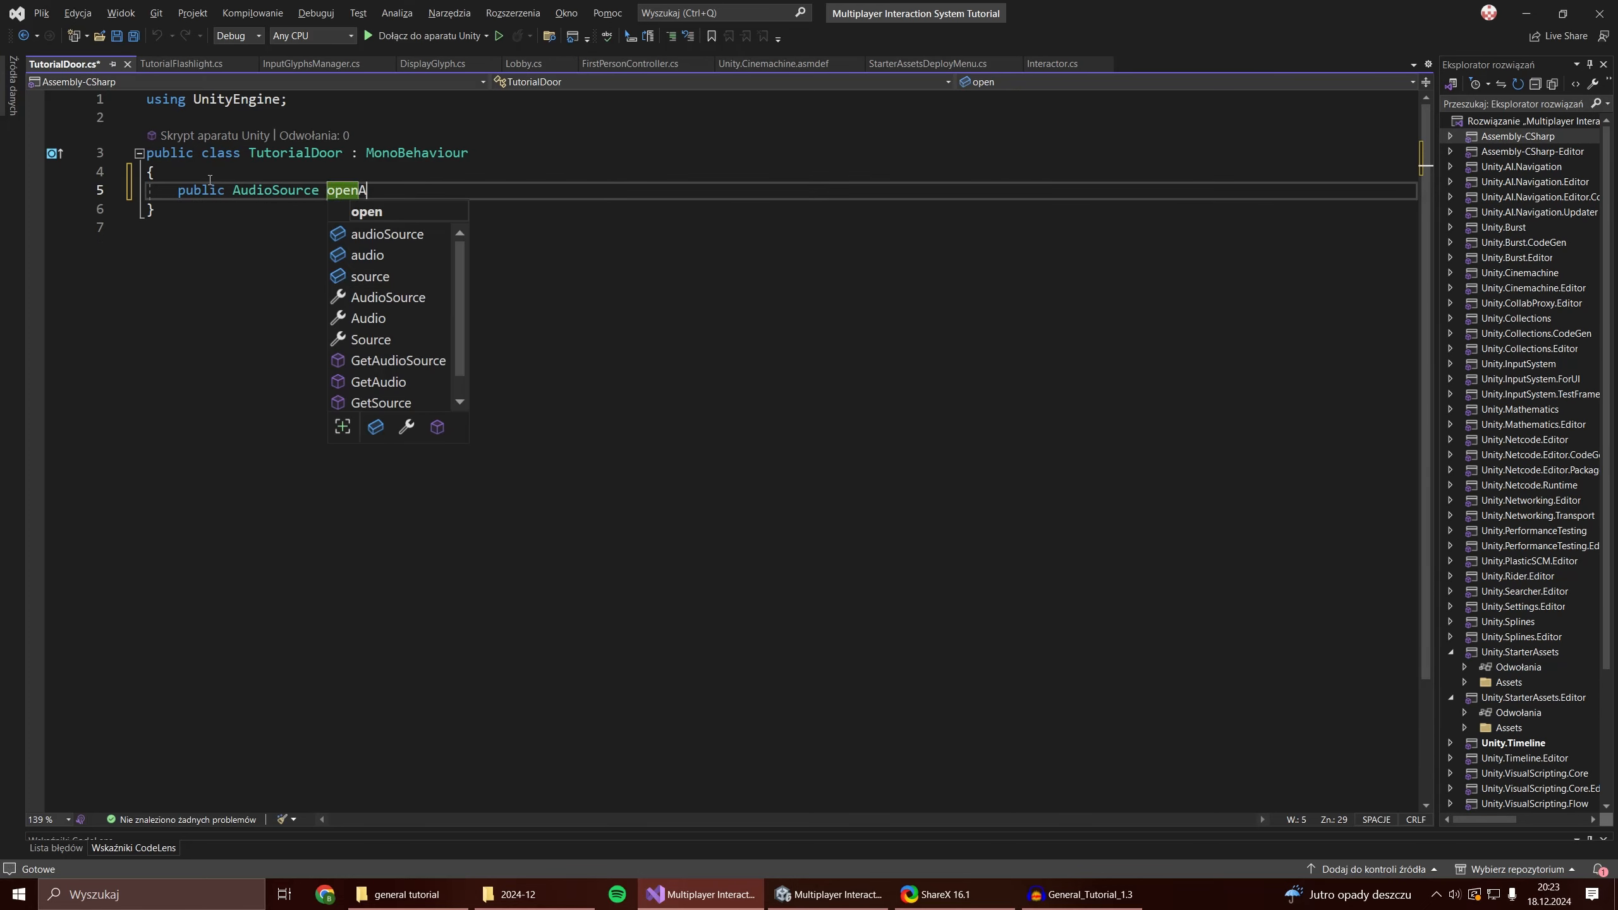
pyautogui.write('udio;')
pyautogui.press('Return')
pyautogui.write('p')
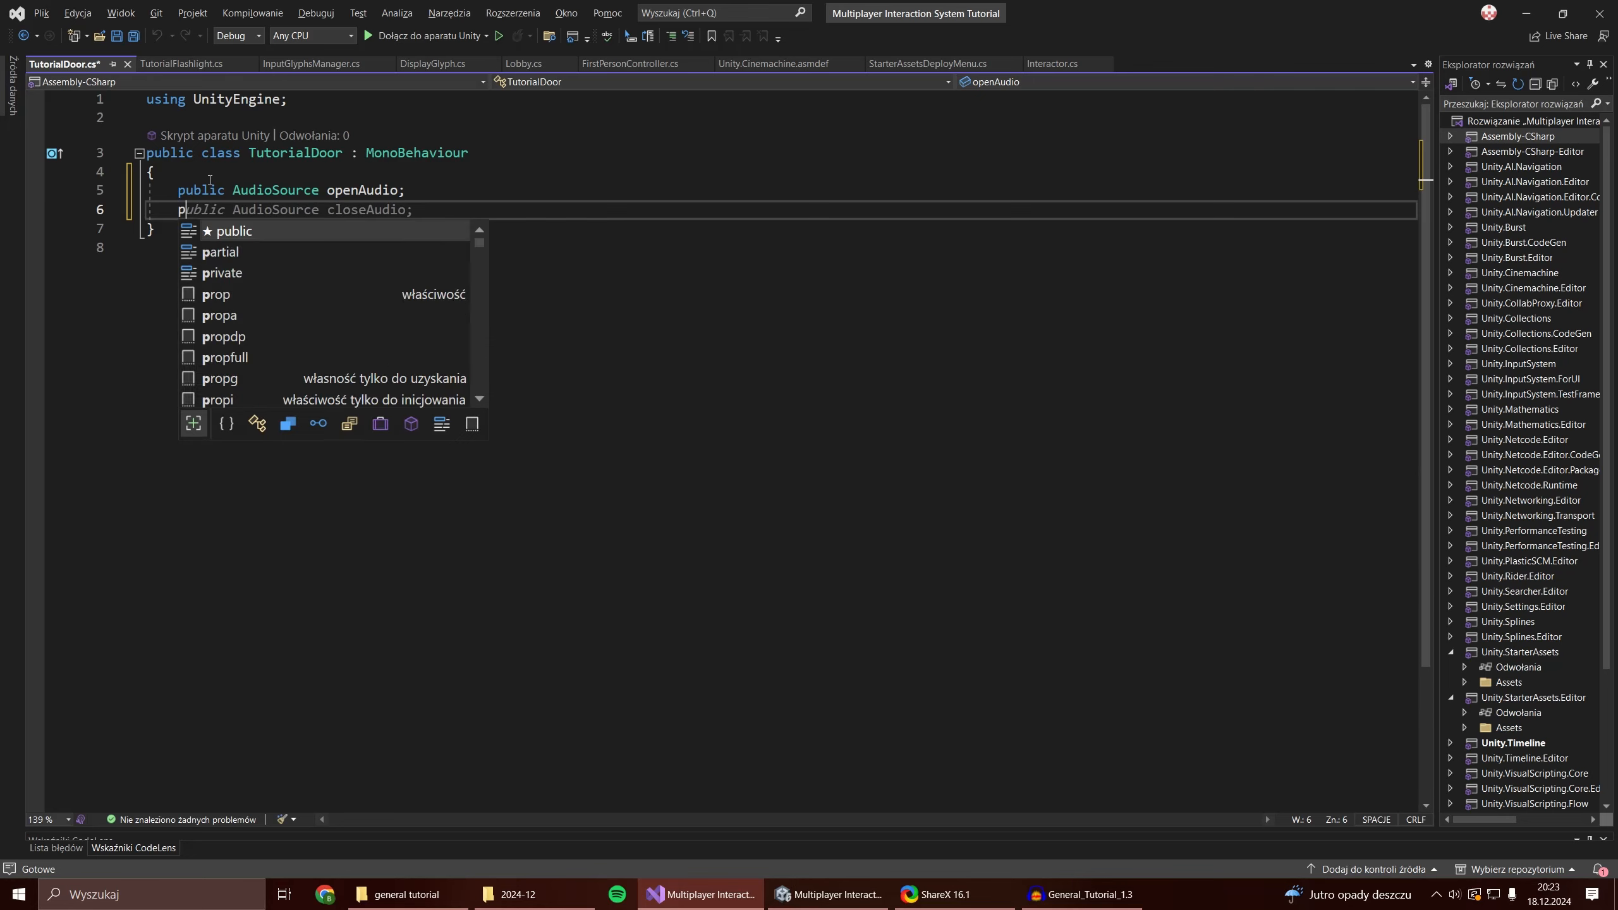
pyautogui.write('ublic AudioSource closeAudio;')
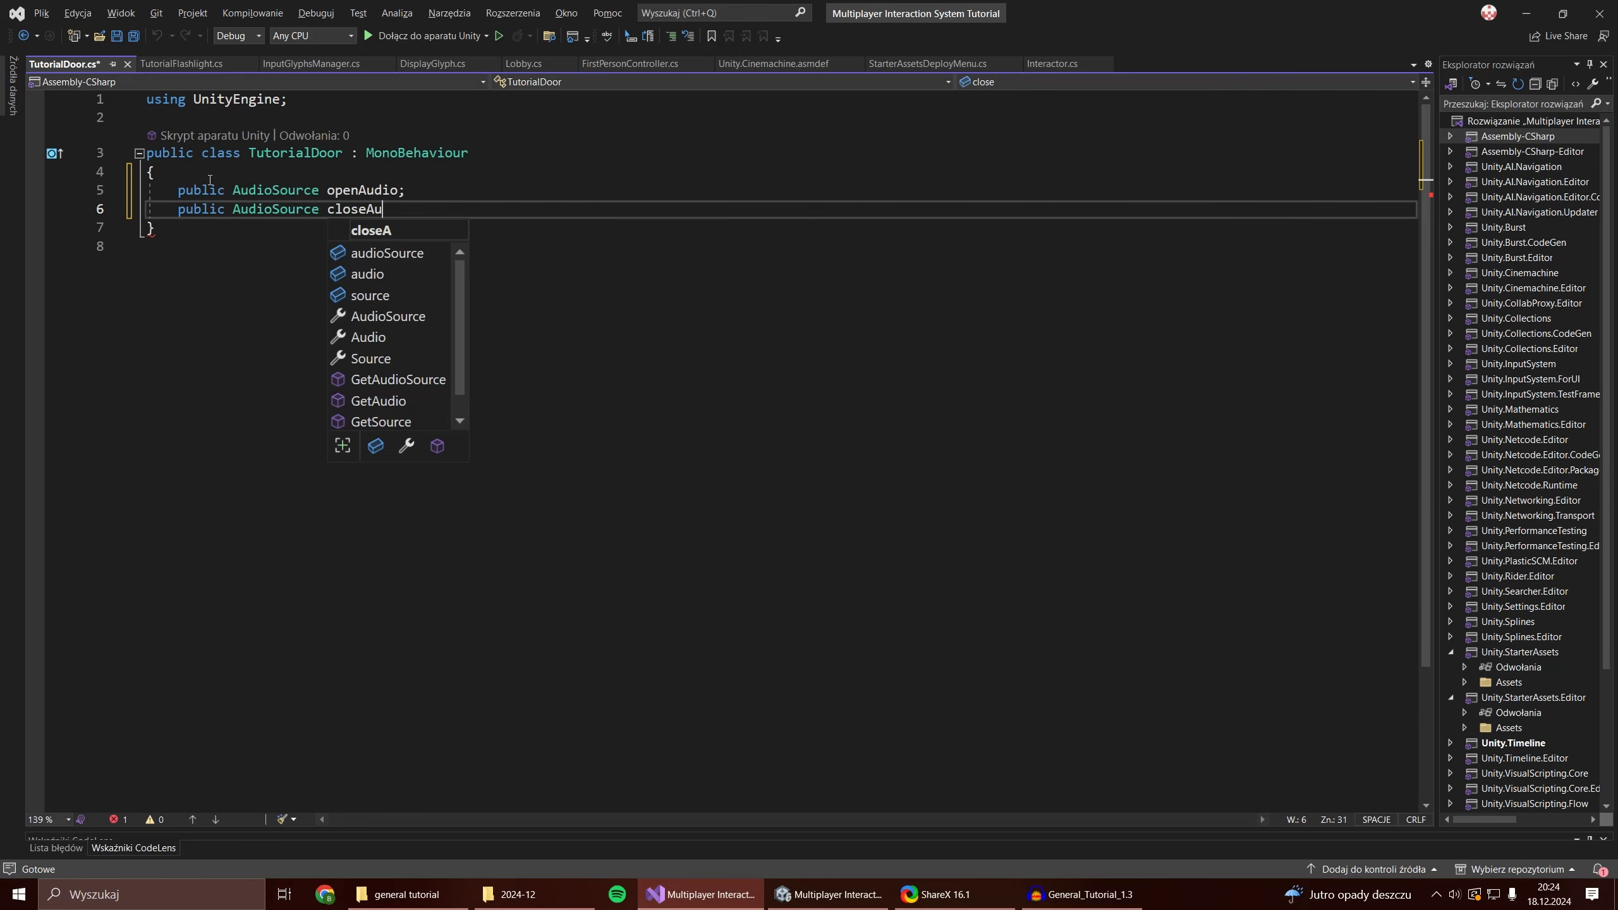
pyautogui.press('Return')
pyautogui.write('public Transform doorTransform;')
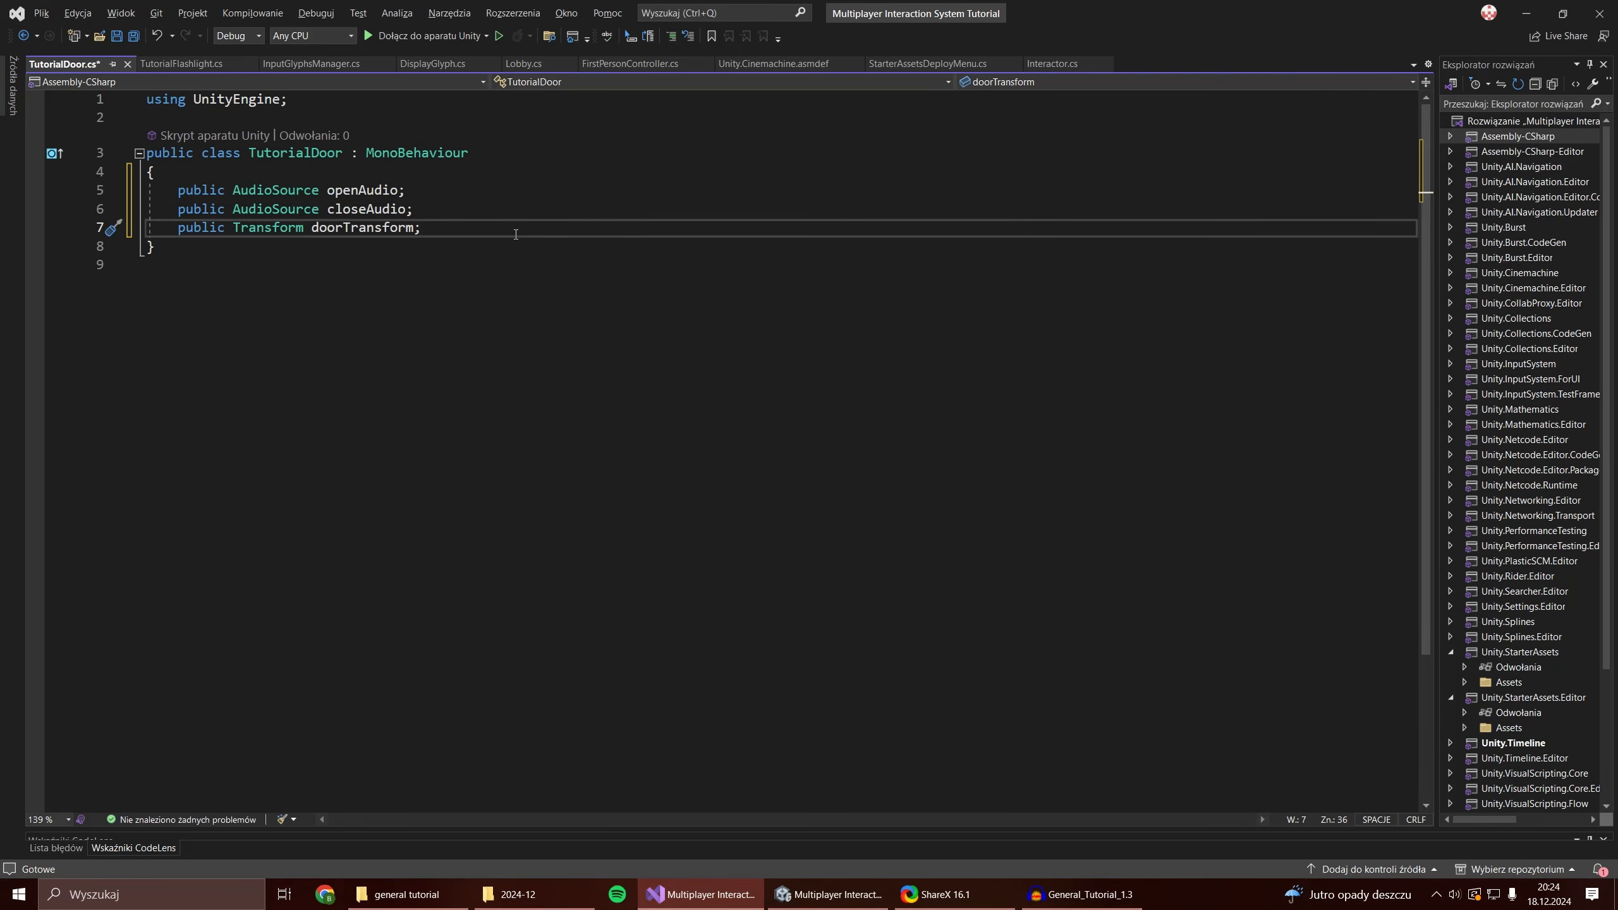
# Declare public NetworkVariable<bool> doorOpen = new NetworkVariable<bool>() below the doorTransform field, separated by a blank line.
pyautogui.press('Return')
pyautogui.press('Return')
pyautogui.write('p')
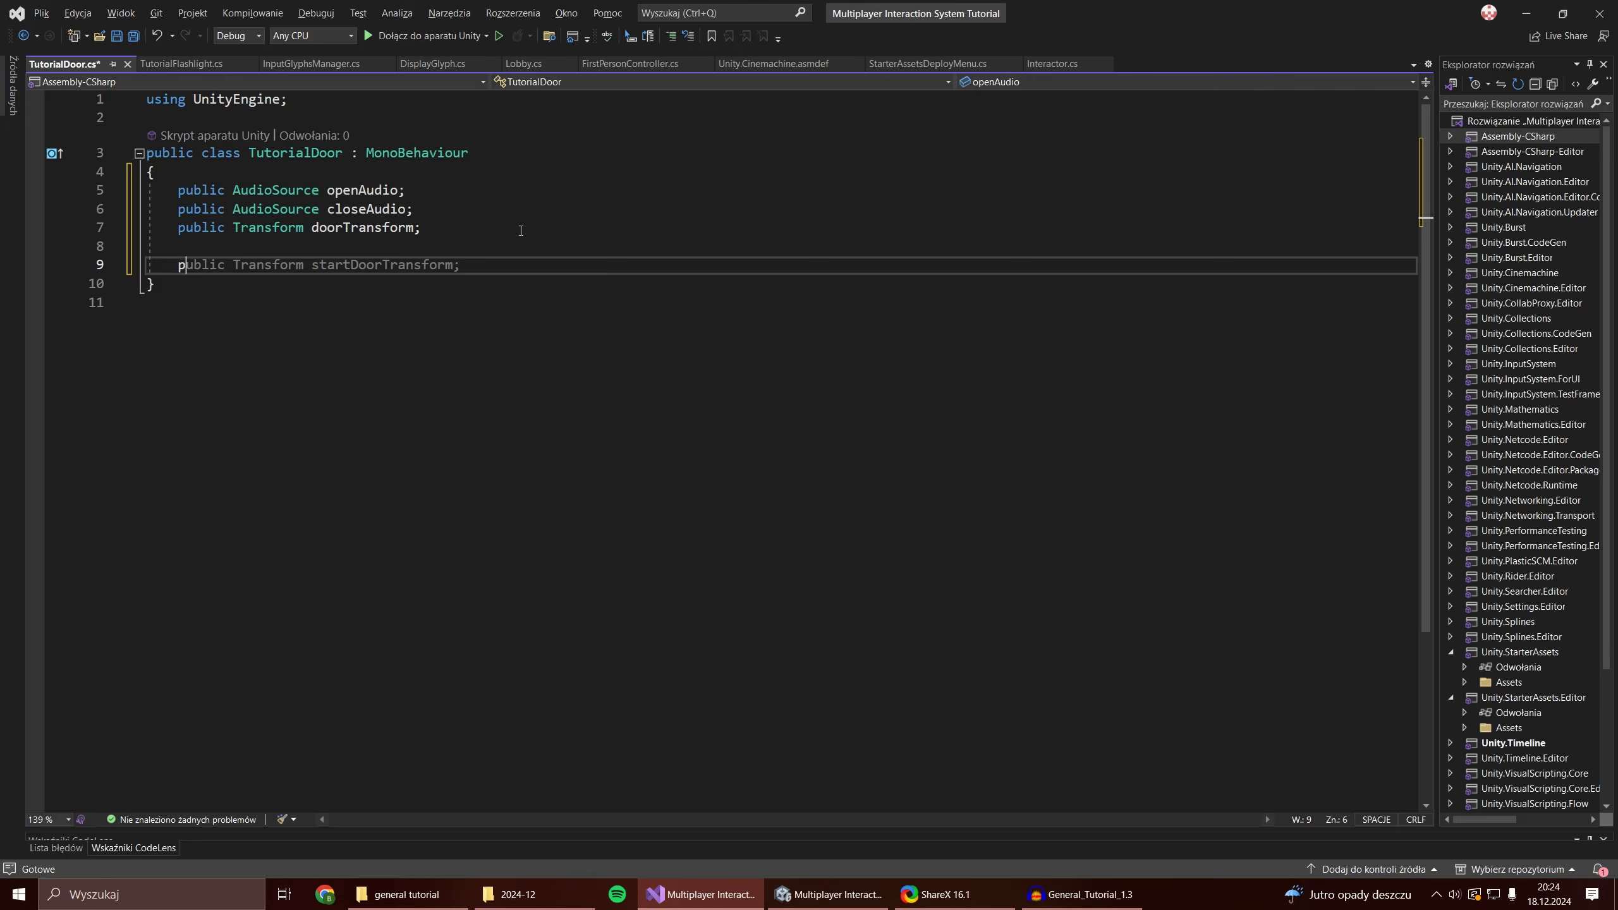
pyautogui.write('rivate')
pyautogui.hotkey('ctrl', 'shift', 'Left')
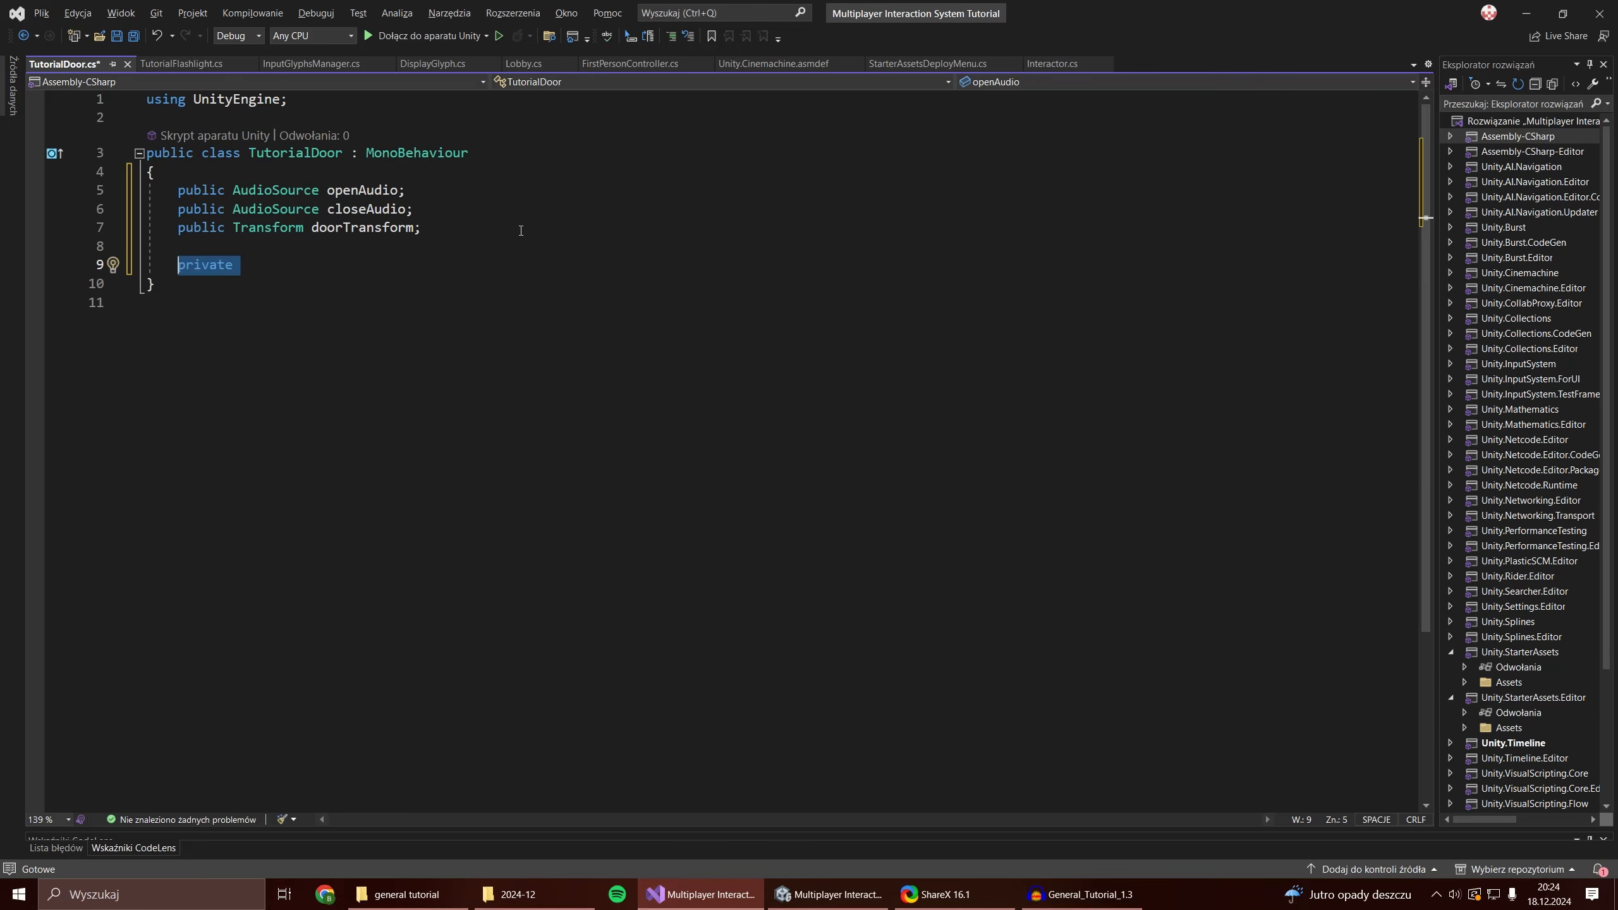
pyautogui.press('BackSpace')
pyautogui.write('public Netw')
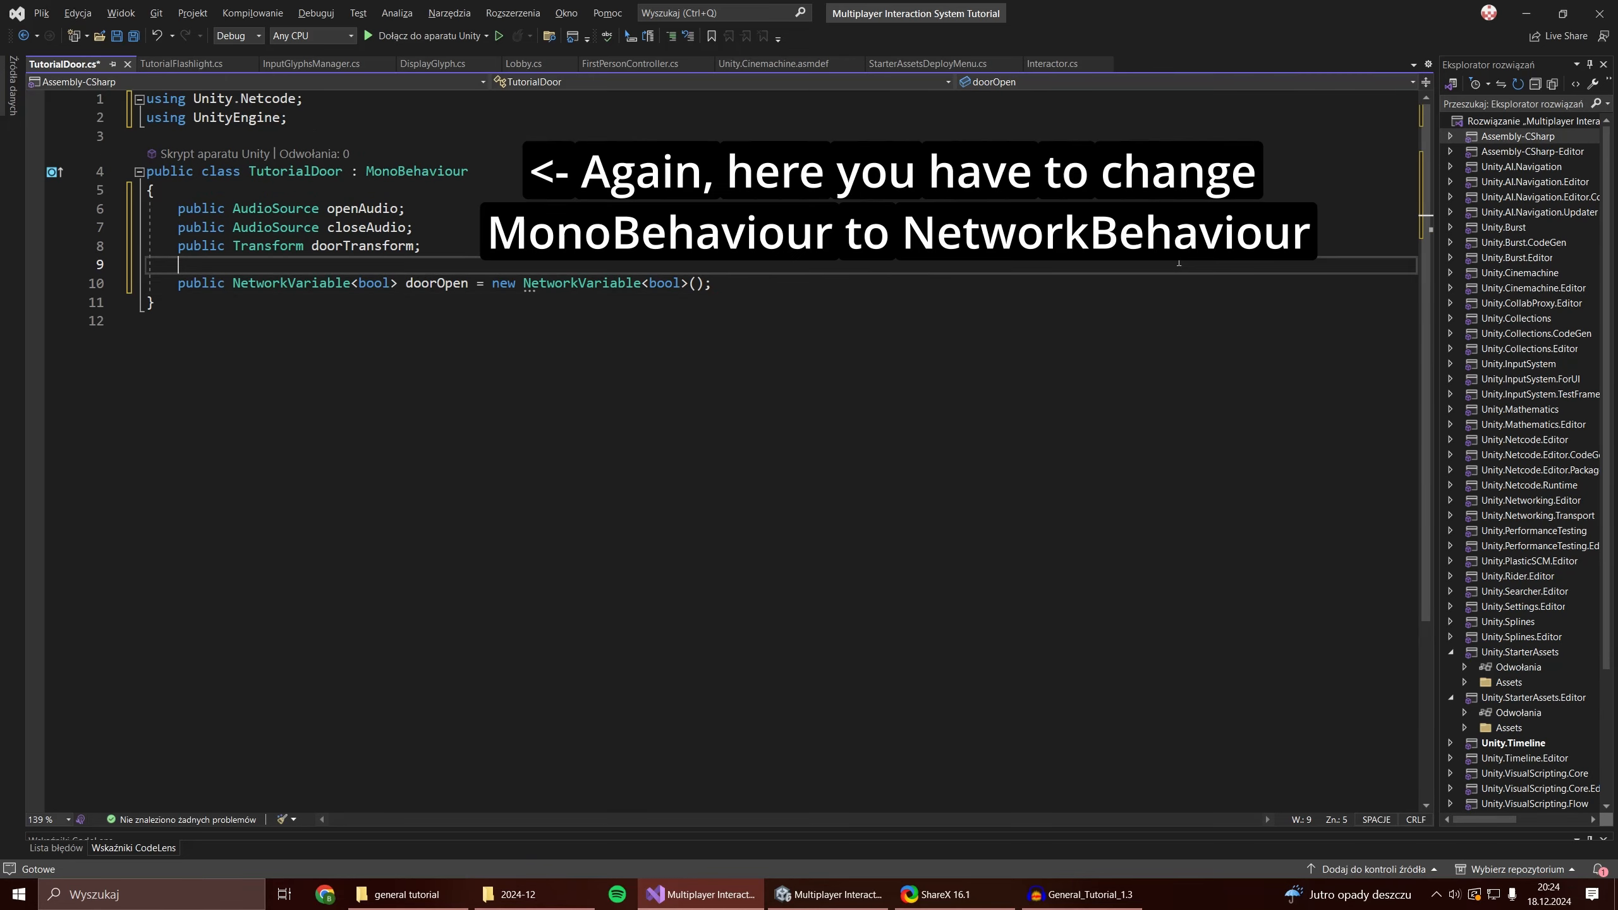
# Change the base class of TutorialDoor from MonoBehaviour to NetworkBehaviour.
pyautogui.press('Up')
pyautogui.press('Up')
pyautogui.press('Up')
pyautogui.press('Up')
pyautogui.press('Up')
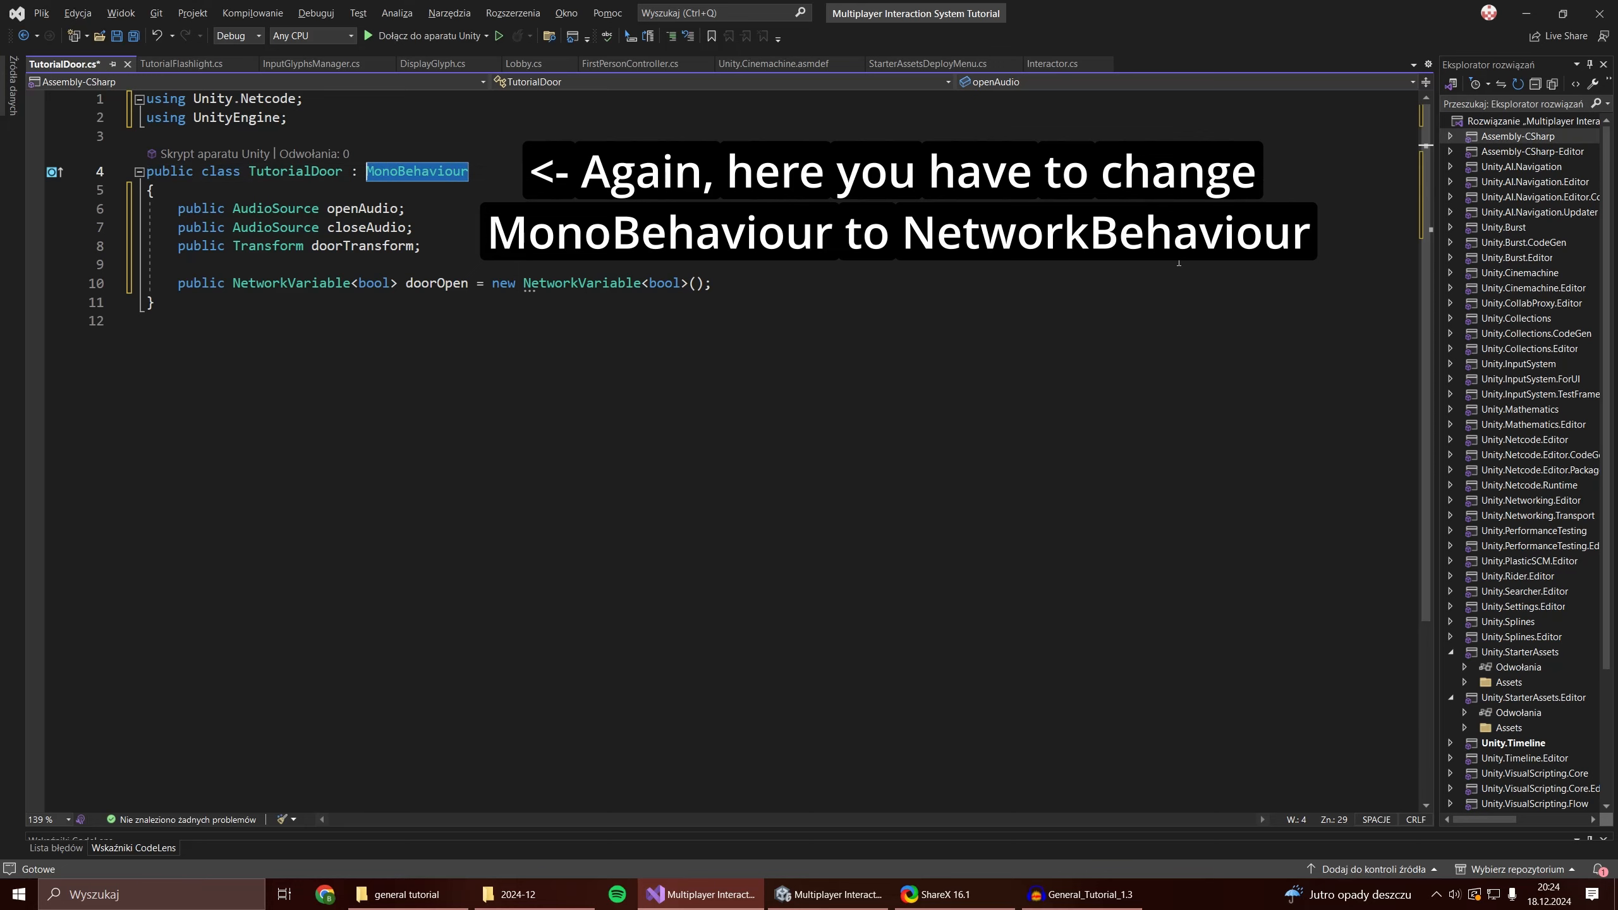
pyautogui.write('etworkBehaviour')
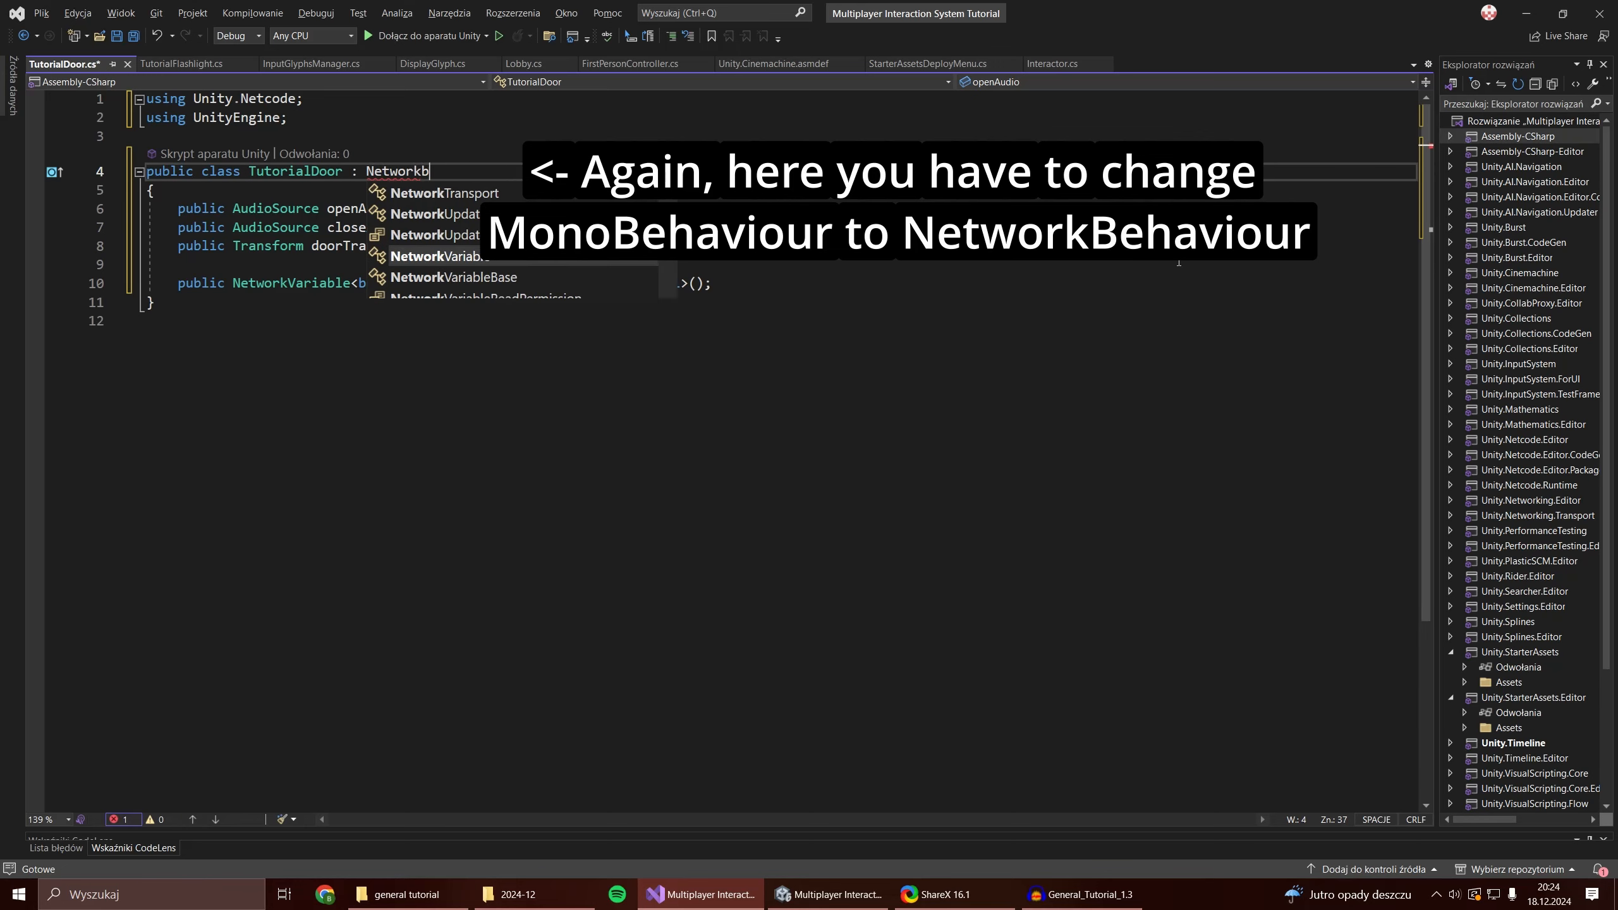
# Below the doorOpen field, override OnNetworkSpawn with its base call and subscribe DoorOpenChanged to doorOpen.OnValueChanged.
pyautogui.press('Down')
pyautogui.press('Down')
pyautogui.press('Down')
pyautogui.press('Down')
pyautogui.press('Down')
pyautogui.press('Down')
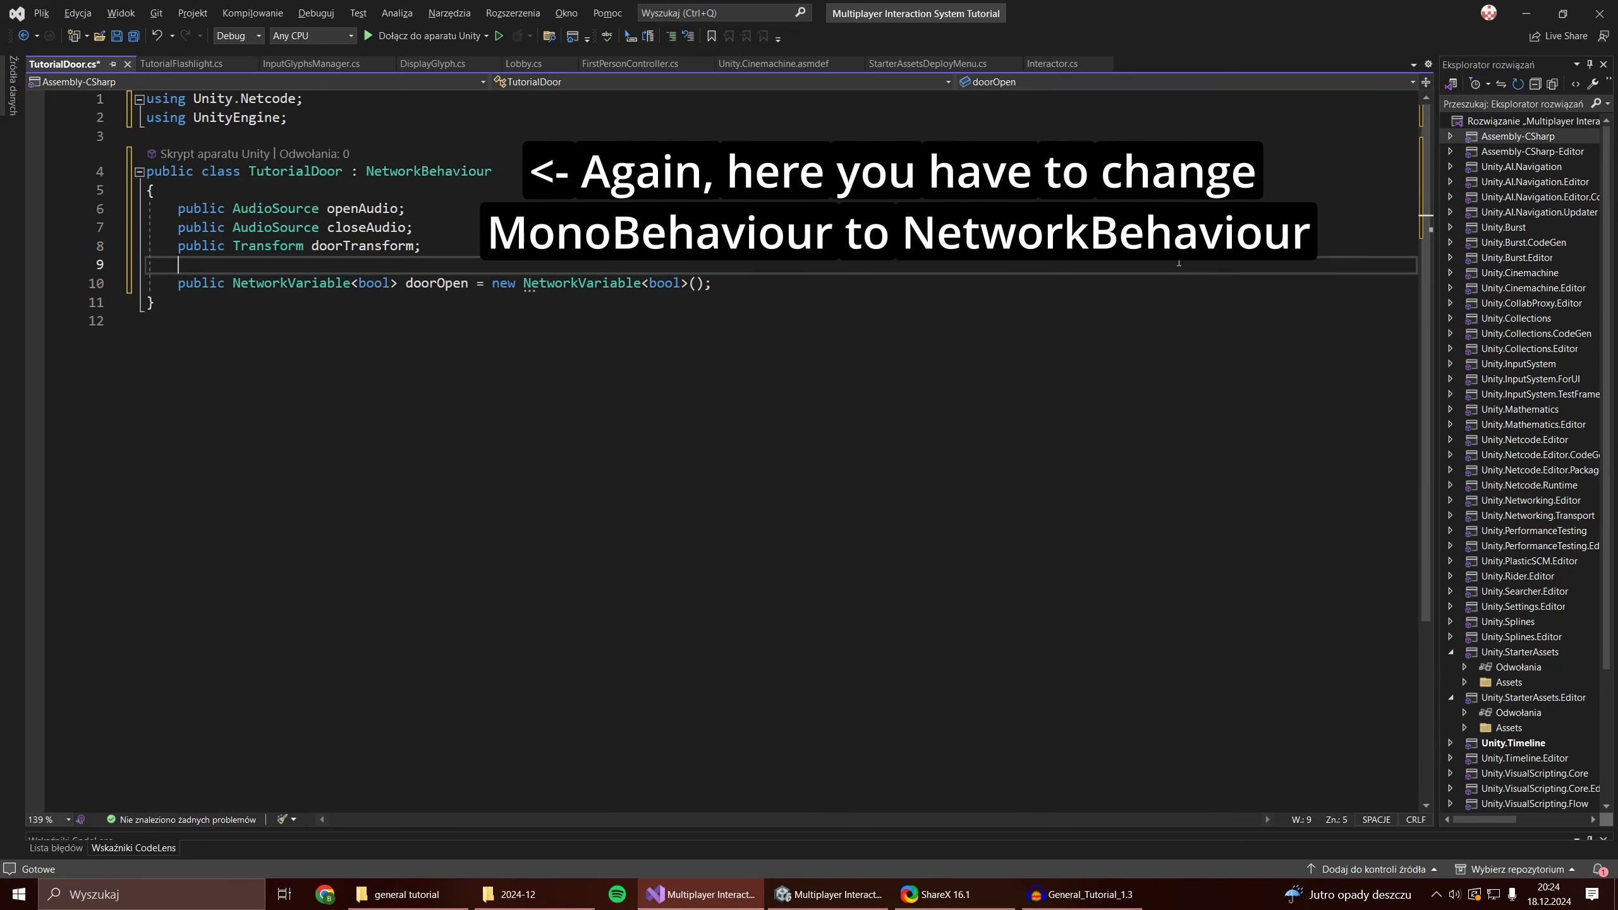
pyautogui.press('End')
pyautogui.press('Return')
pyautogui.press('Return')
pyautogui.write('public ')
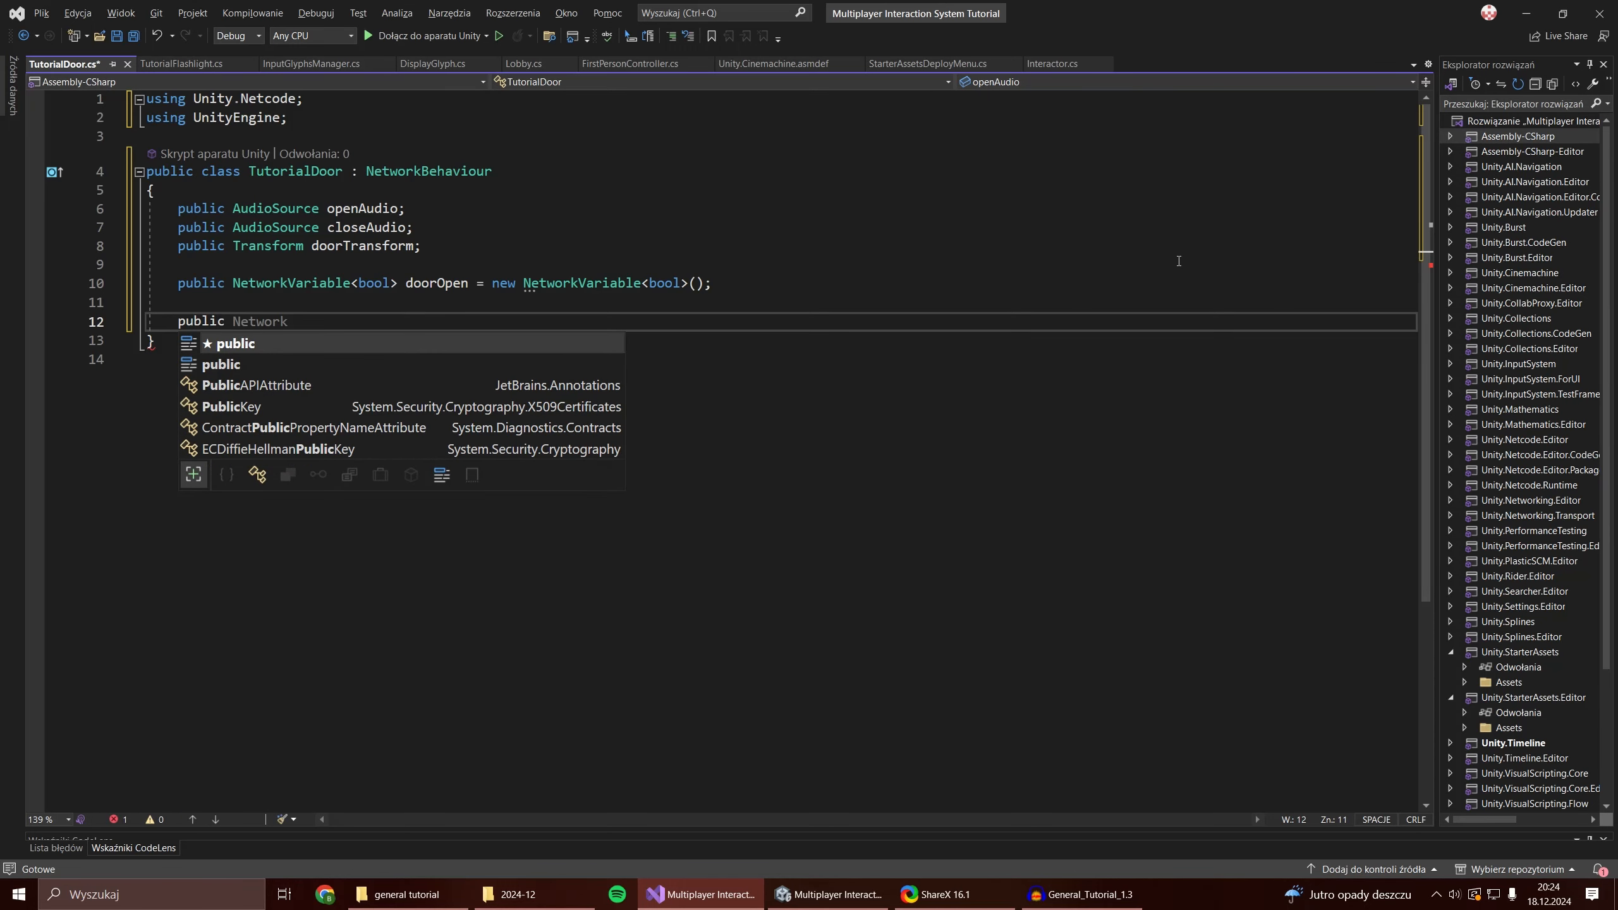
pyautogui.write('override void ')
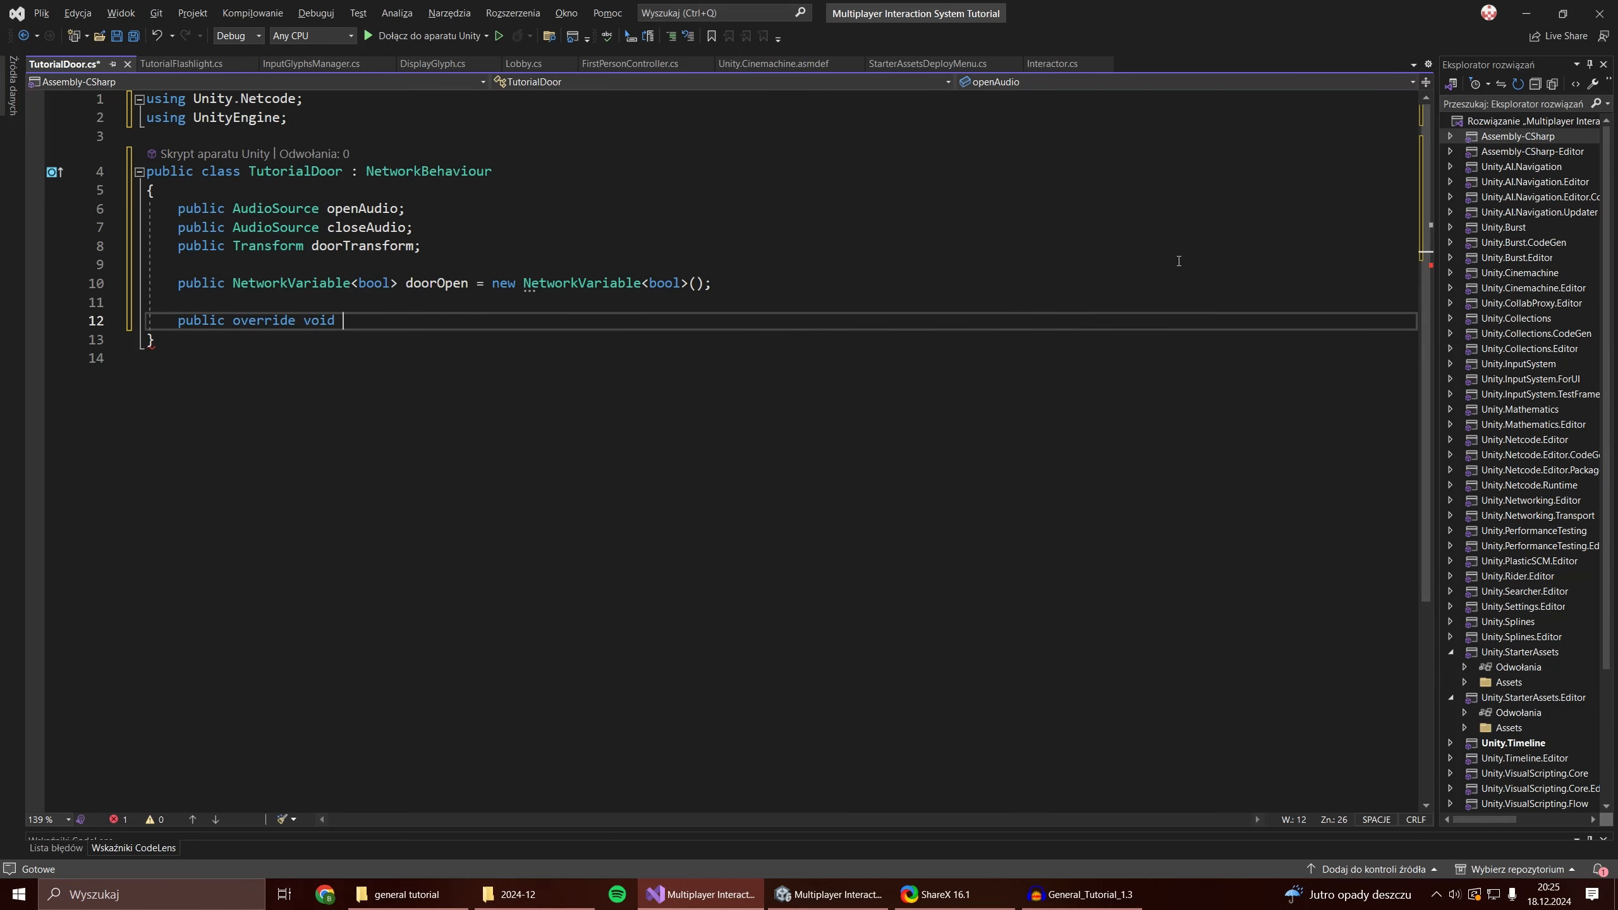
pyautogui.write('OnNetworkSp')
pyautogui.press('Tab')
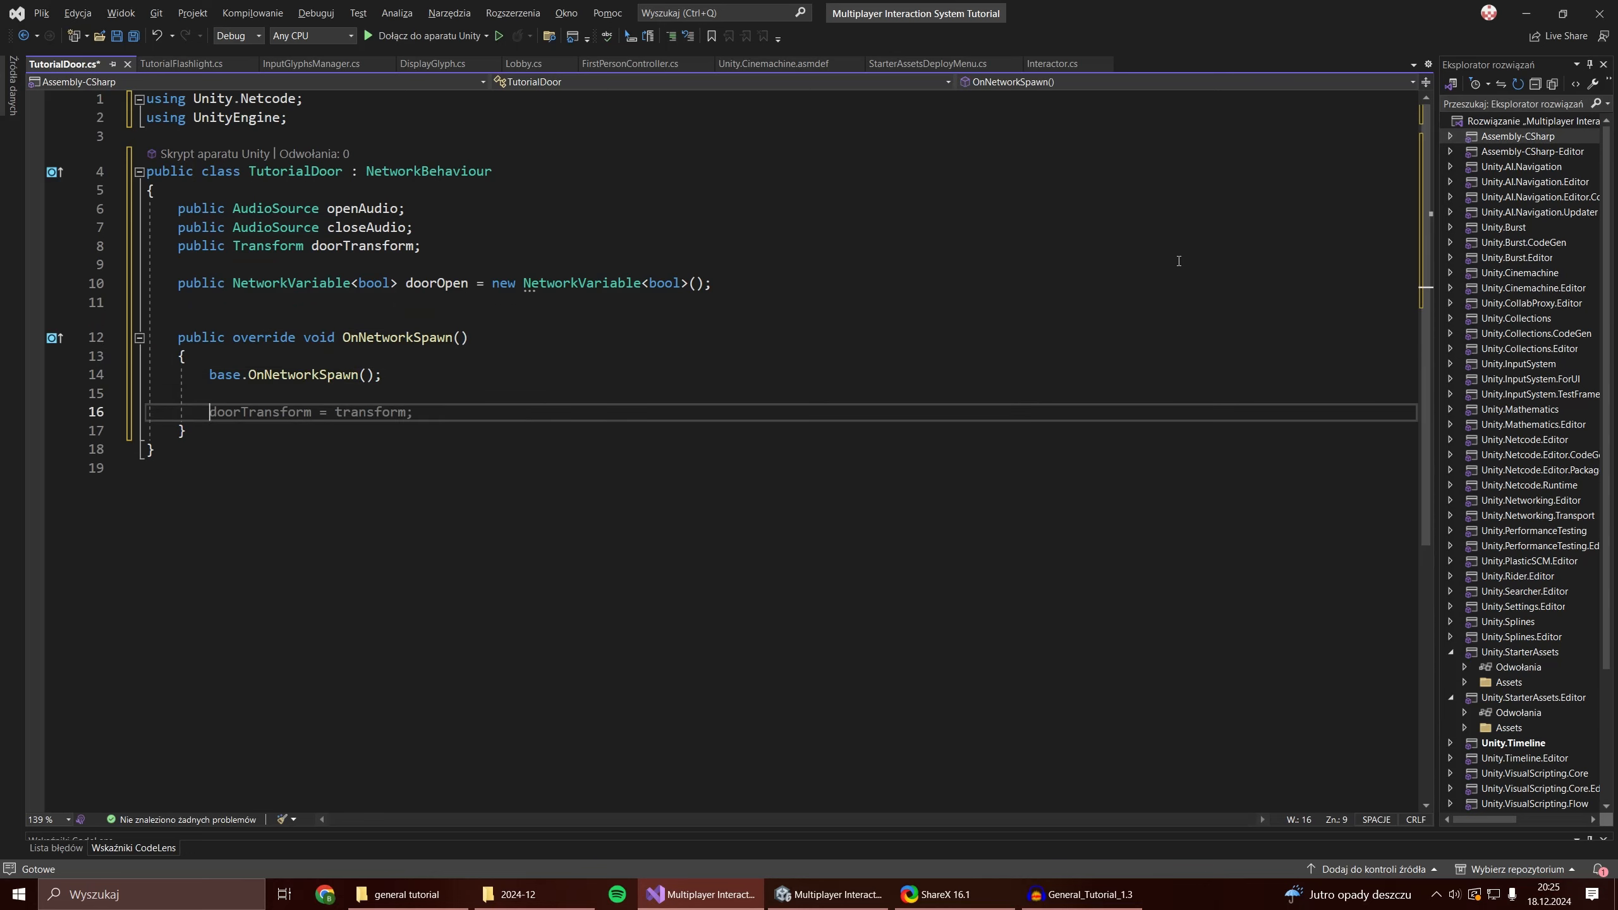
pyautogui.write('doorOpen.OnValueChanged += DoorOpenChanged;')
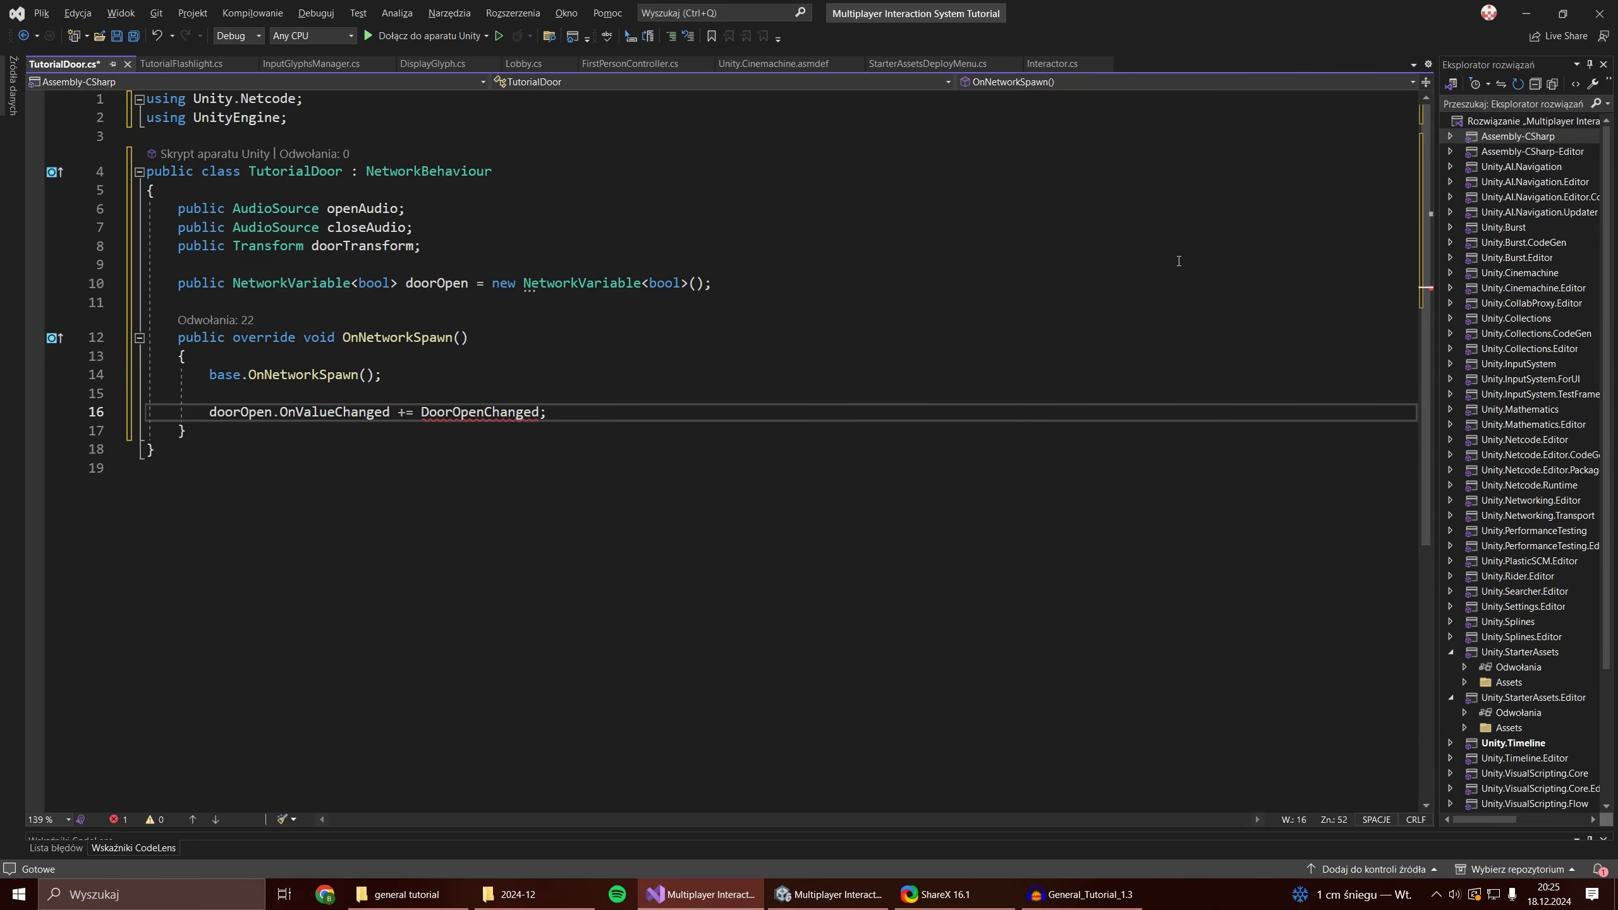
# Add an empty private void DoorOpenChanged method below OnNetworkSpawn.
pyautogui.press('Down')
pyautogui.press('Return')
pyautogui.press('Return')
pyautogui.write('pr')
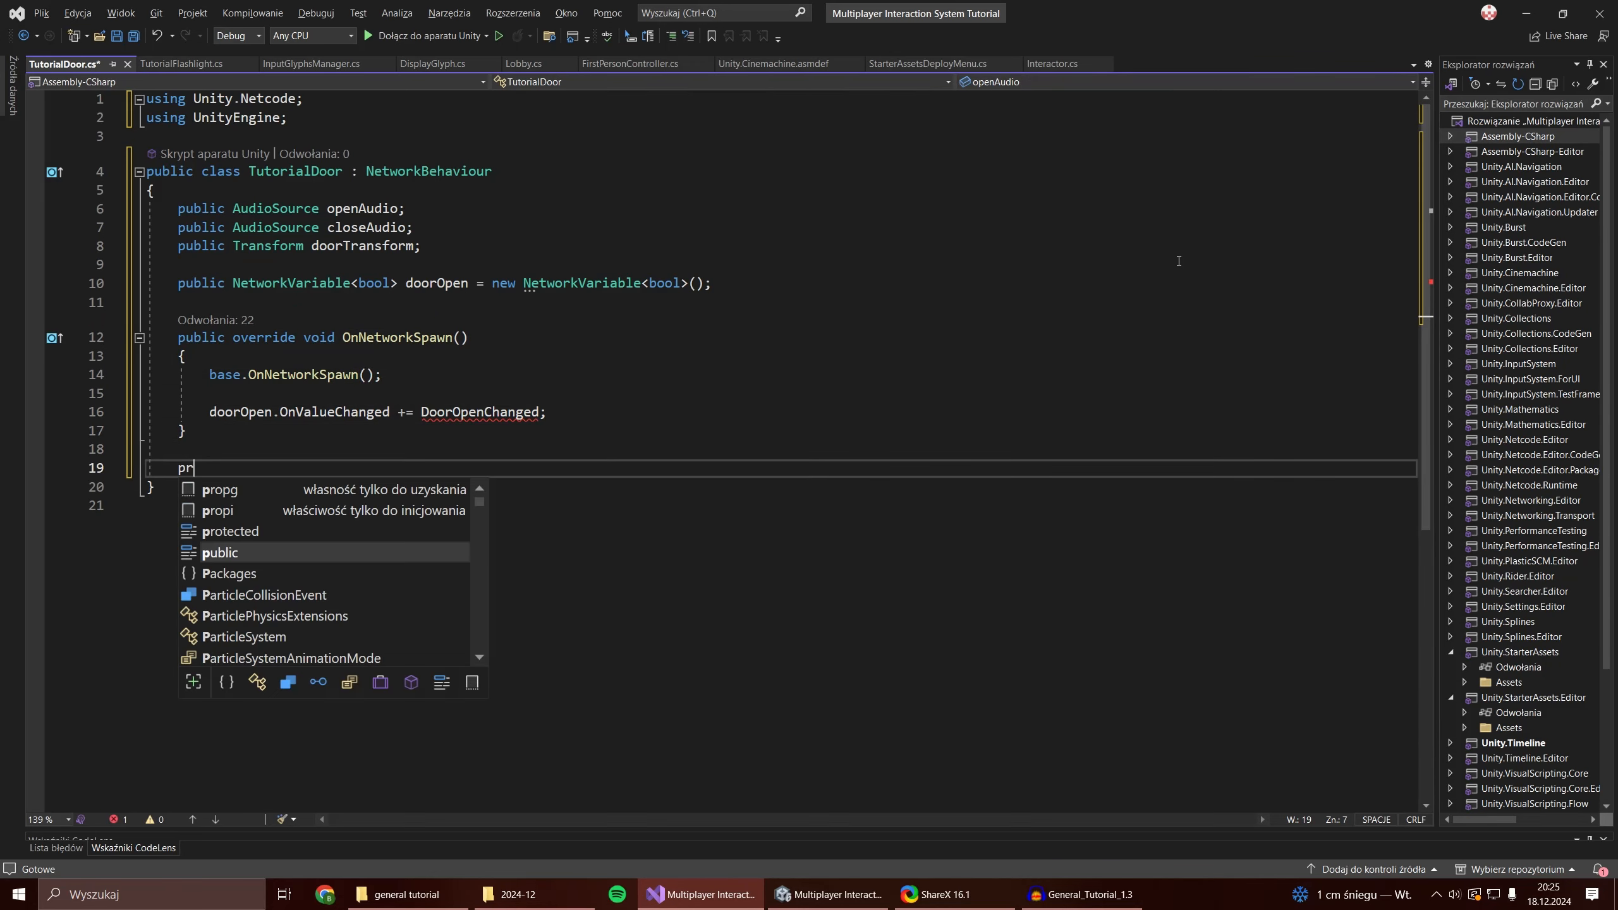
pyautogui.write('ivate void D')
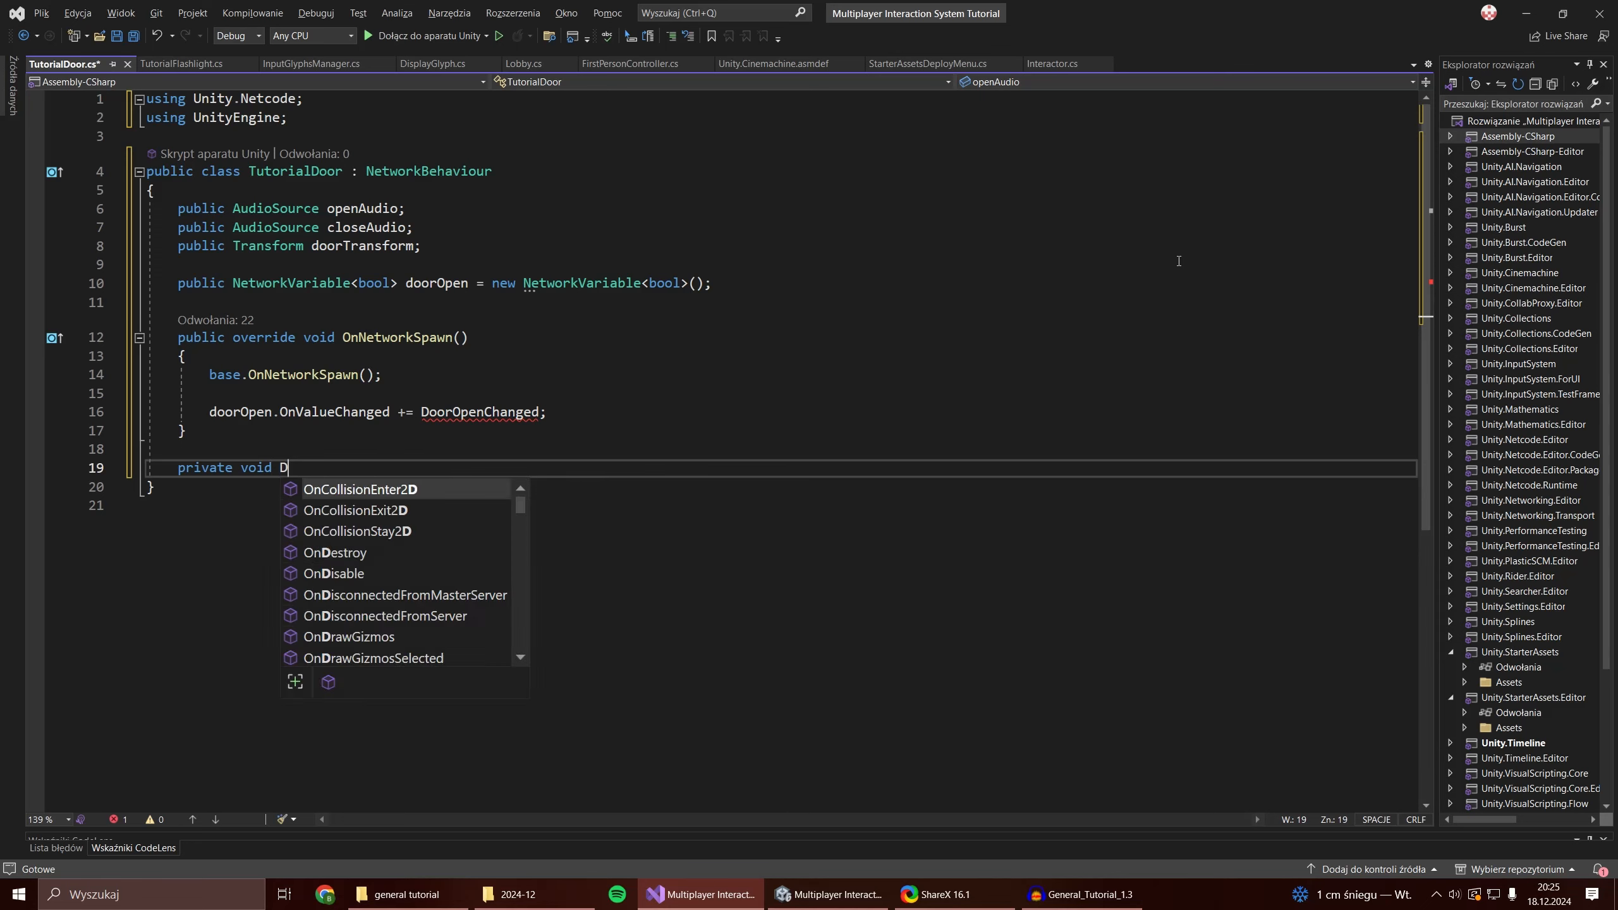
pyautogui.write('oorOpenChange')
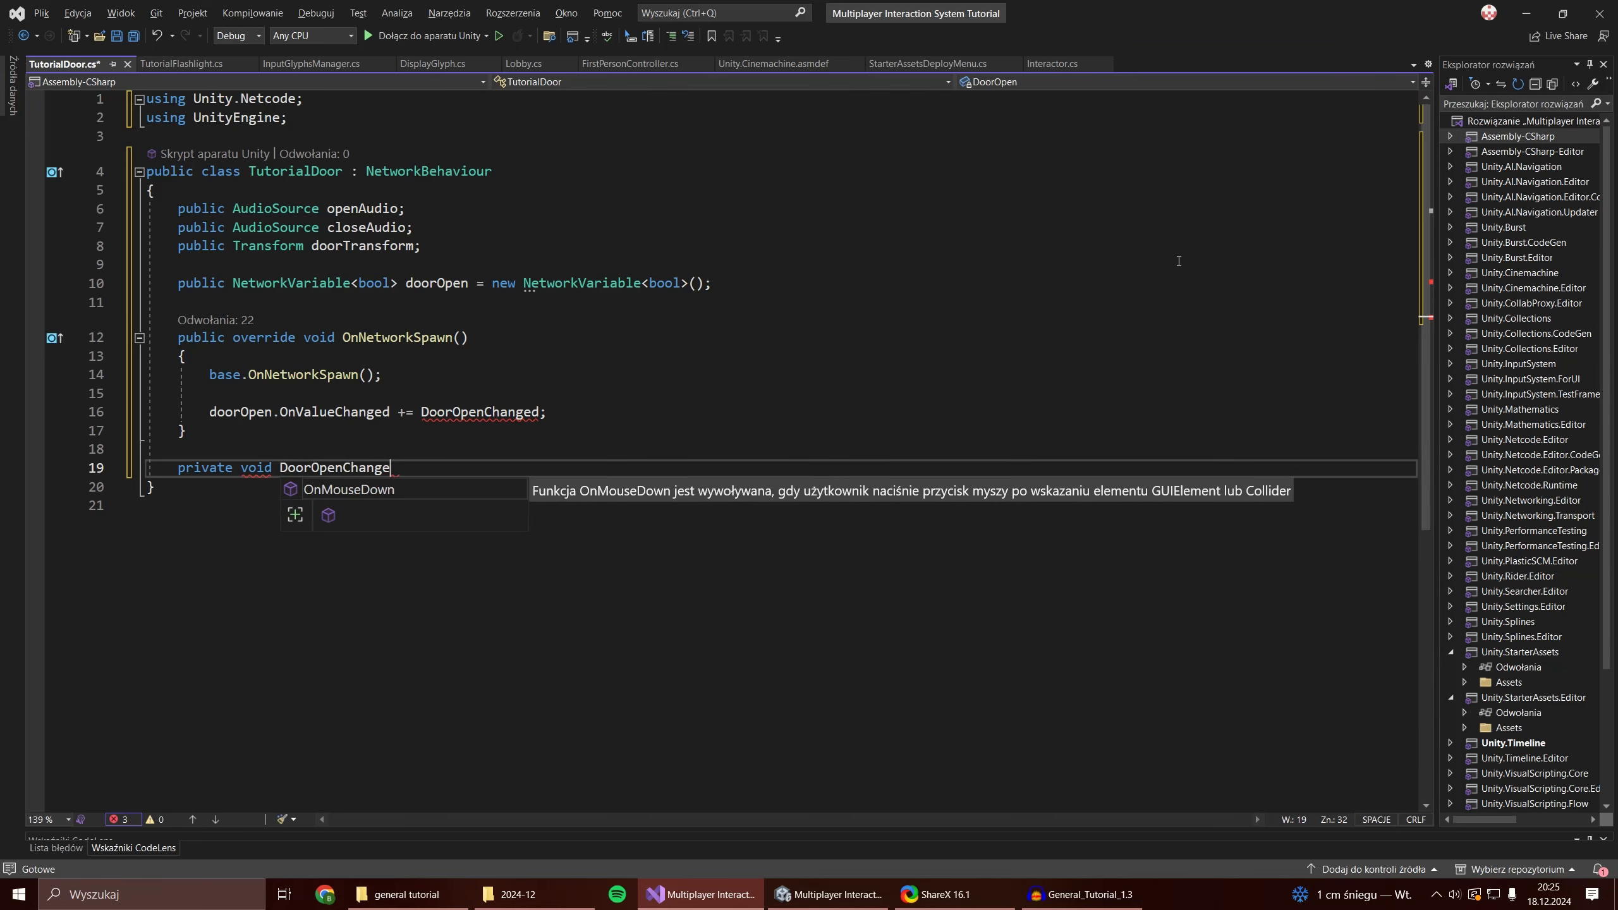
pyautogui.write('d()')
pyautogui.press('Return')
pyautogui.write('{')
pyautogui.press('Return')
# Give the DoorOpenChanged method the parameters bool oldValue and bool currentValue.
pyautogui.press('Up')
pyautogui.press('Up')
pyautogui.press('End')
pyautogui.press('Left')
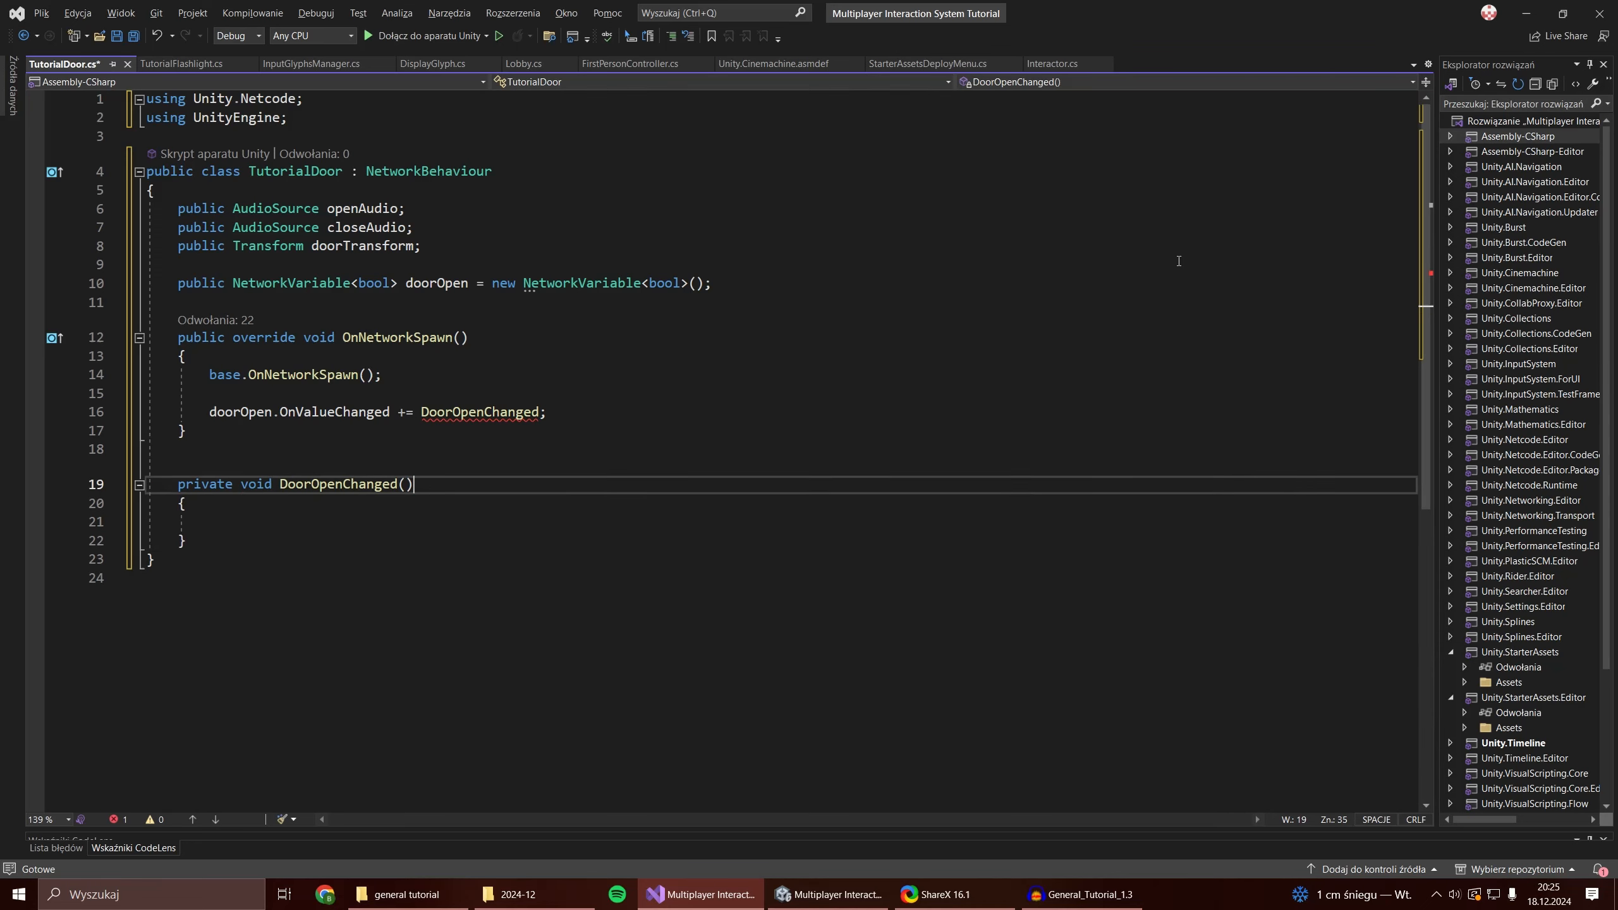
pyautogui.write('bool')
pyautogui.write('oldValue, b')
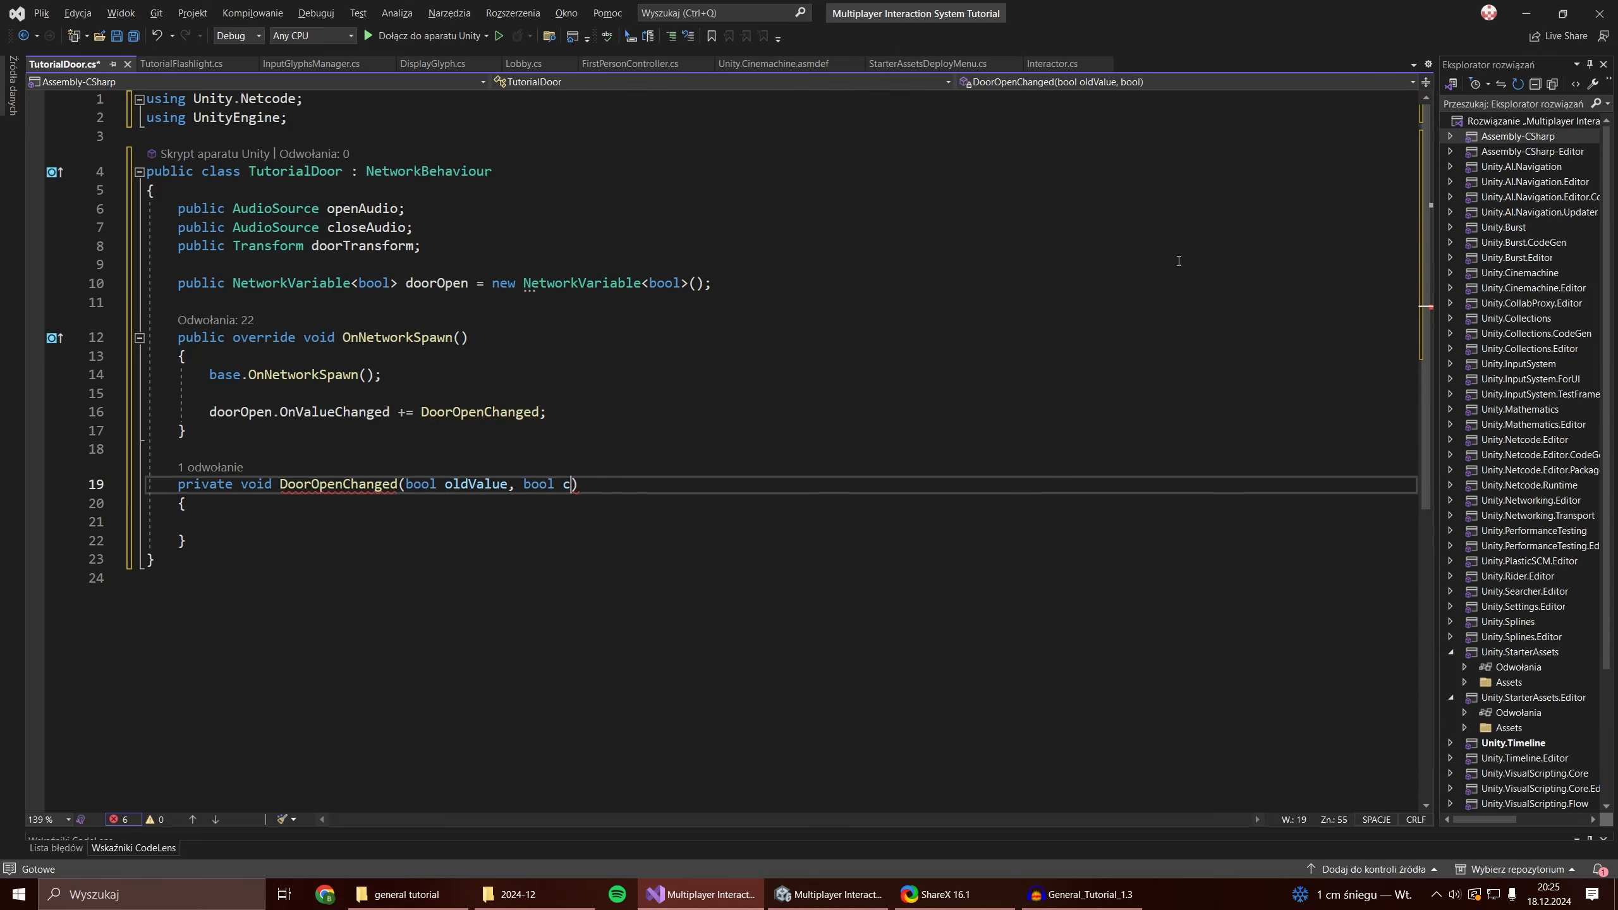
# Declare a private IEnumerator method named OpenDoorCoroutine with an empty body below DoorOpenChanged.
pyautogui.click(464, 518)
pyautogui.press('Down')
pyautogui.press('End')
pyautogui.press('Return')
pyautogui.press('Return')
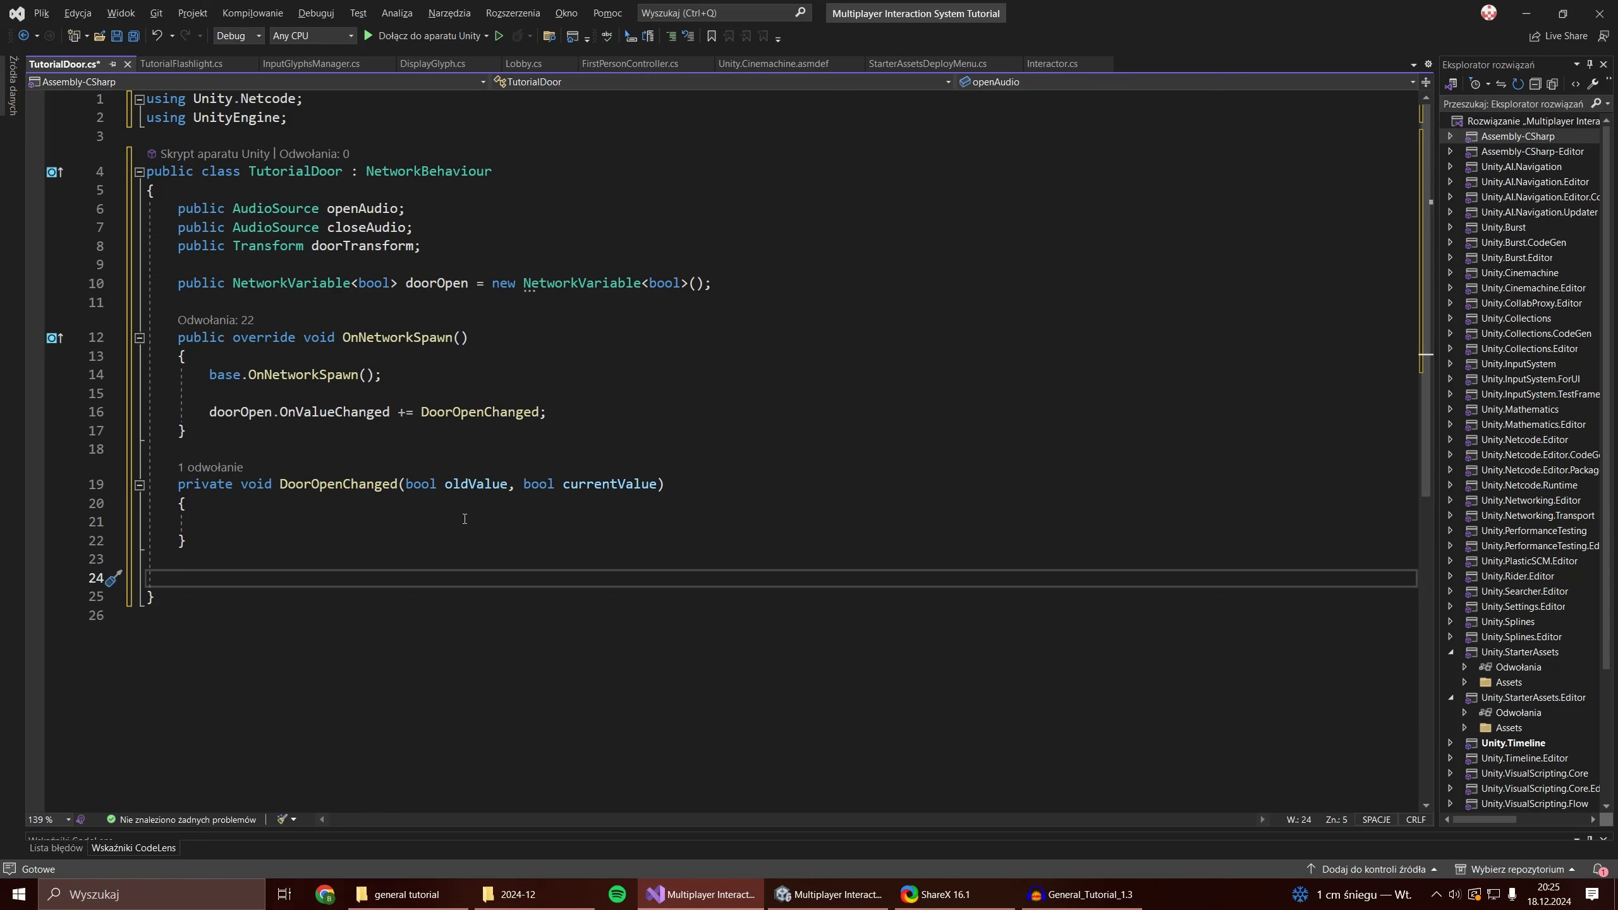
pyautogui.write('private IEnumerator OpenDoor()')
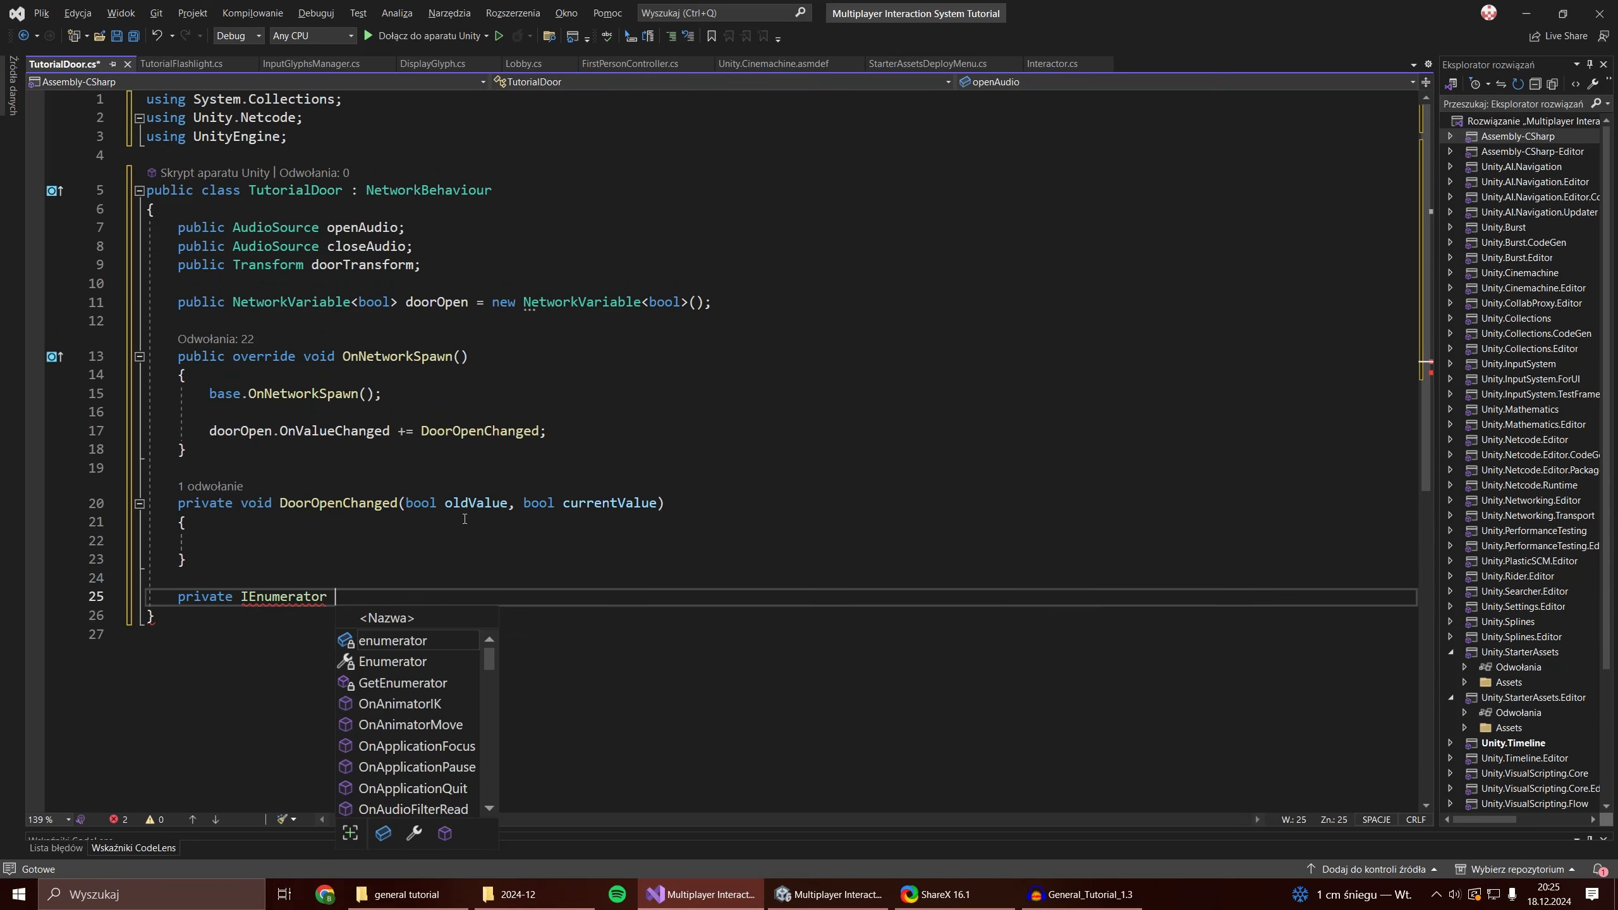
pyautogui.press('End')
pyautogui.press('Return')
pyautogui.write('{')
pyautogui.press('Return')
# Add a while loop to OpenDoorCoroutine that runs while doorTransform.localEulerAngles.y < 110f.
pyautogui.write('while ()')
pyautogui.press('Return')
pyautogui.write('{')
pyautogui.press('Return')
pyautogui.press('Up')
pyautogui.press('Up')
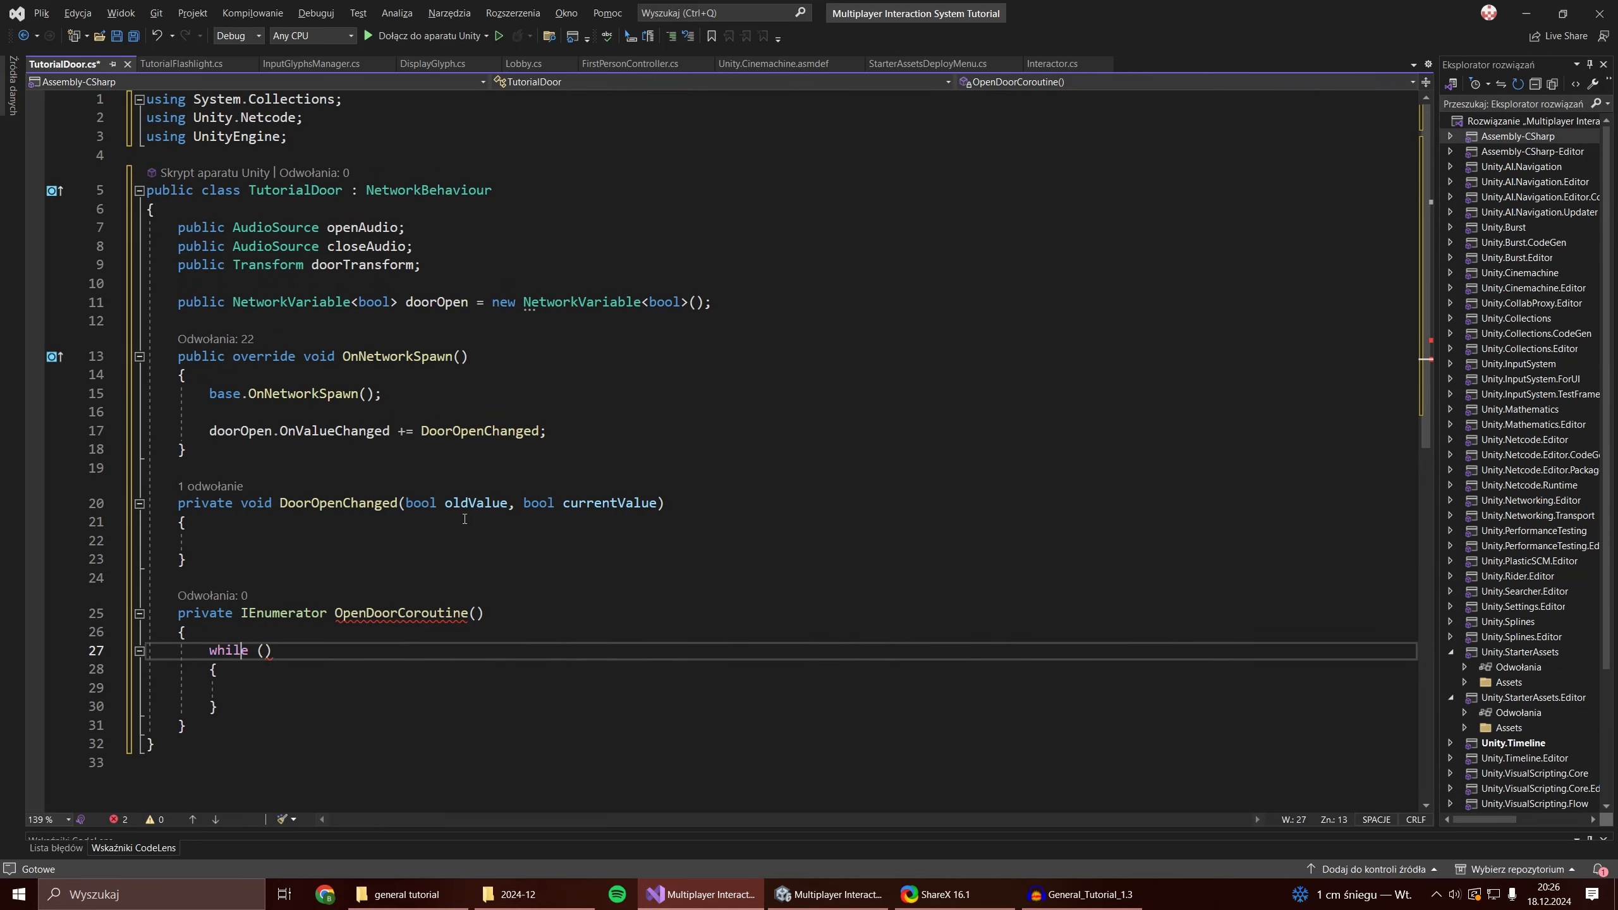
pyautogui.write('doorTransform.localEulerAngles.y < ')
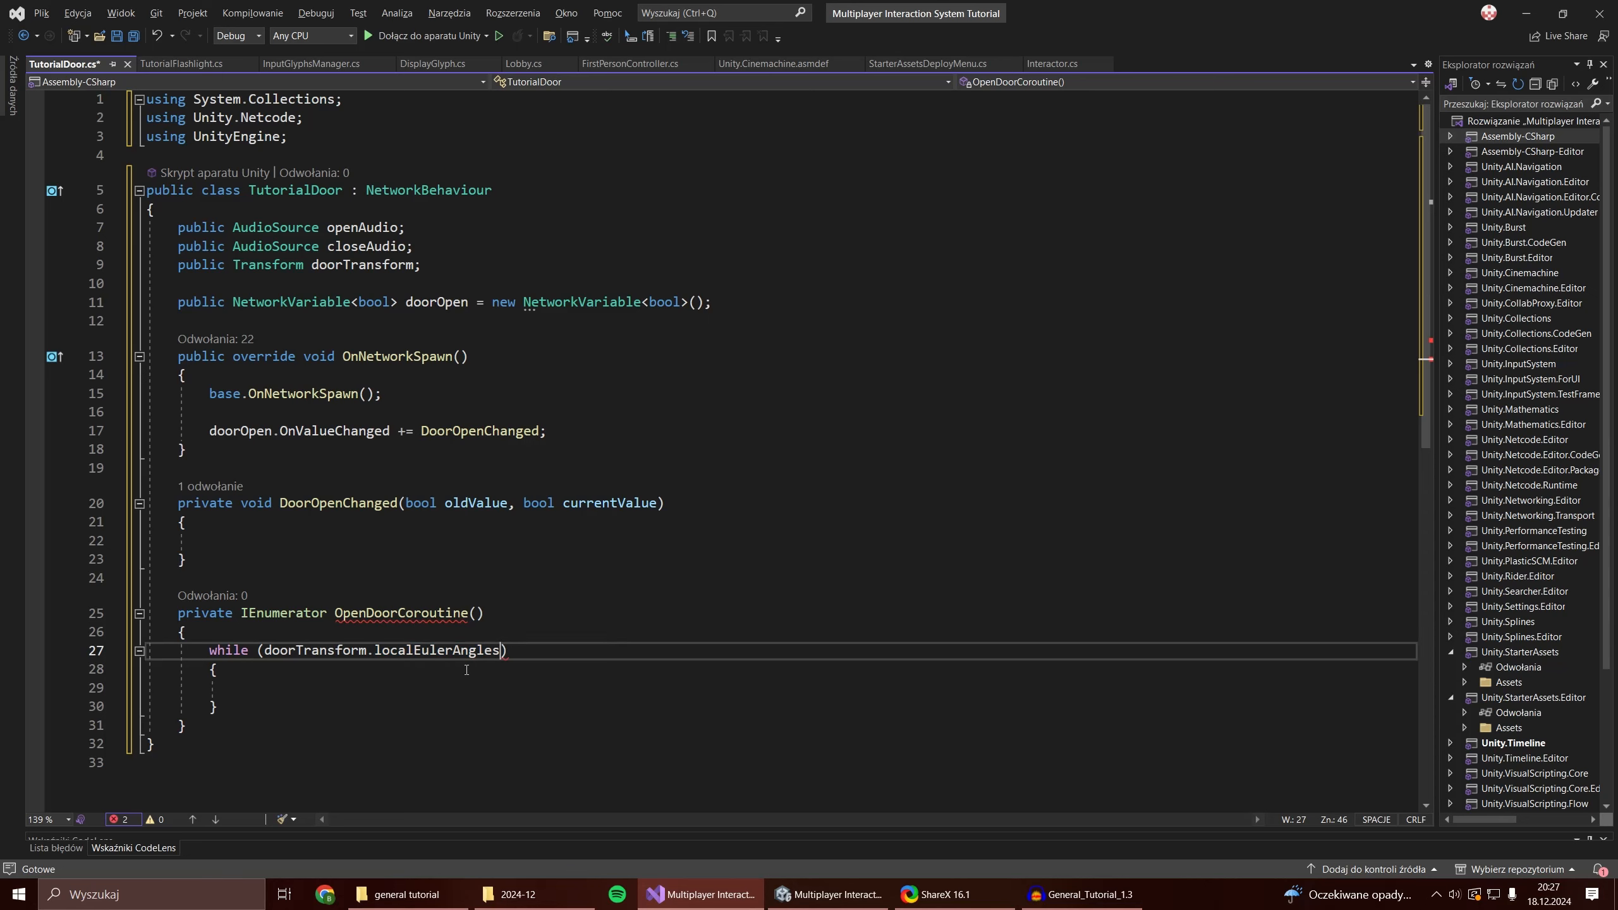
pyautogui.write('110f')
# In the loop, assign doorTransform.localRotation using Quaternion.Euler and Vector3.MoveTowards from localEulerAngles to (0f, 110f, 0f) at Time.deltaTime * 180f, followed by yield return null.
pyautogui.press('Down')
pyautogui.press('Down')
pyautogui.write('doorTransform.l')
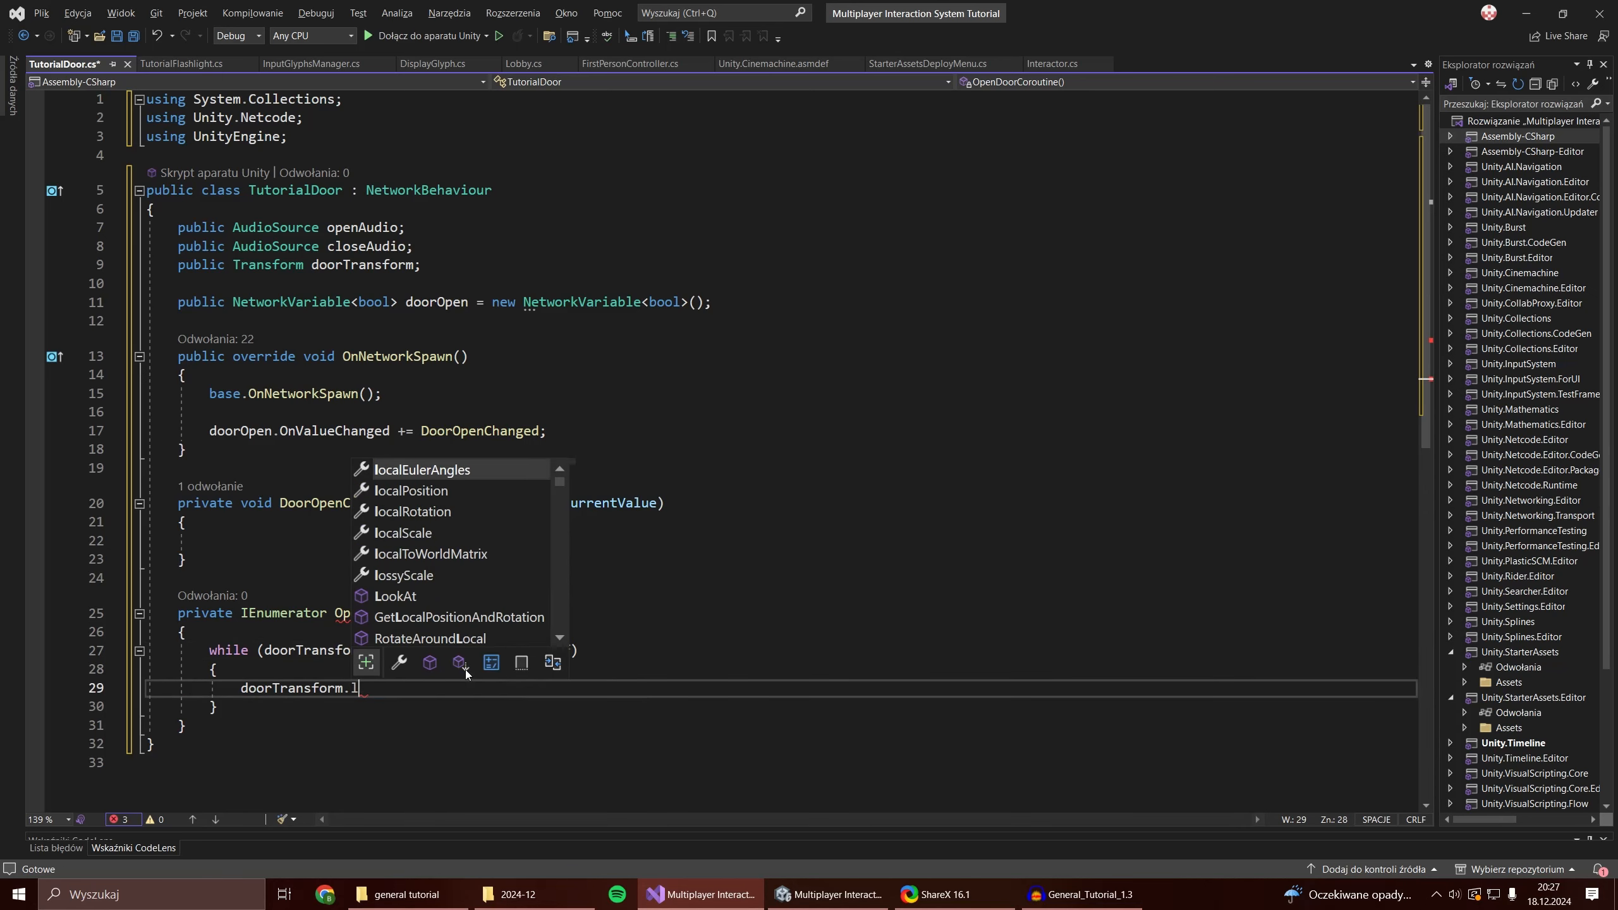
pyautogui.write('ocalRotation = Quaternion.Eule')
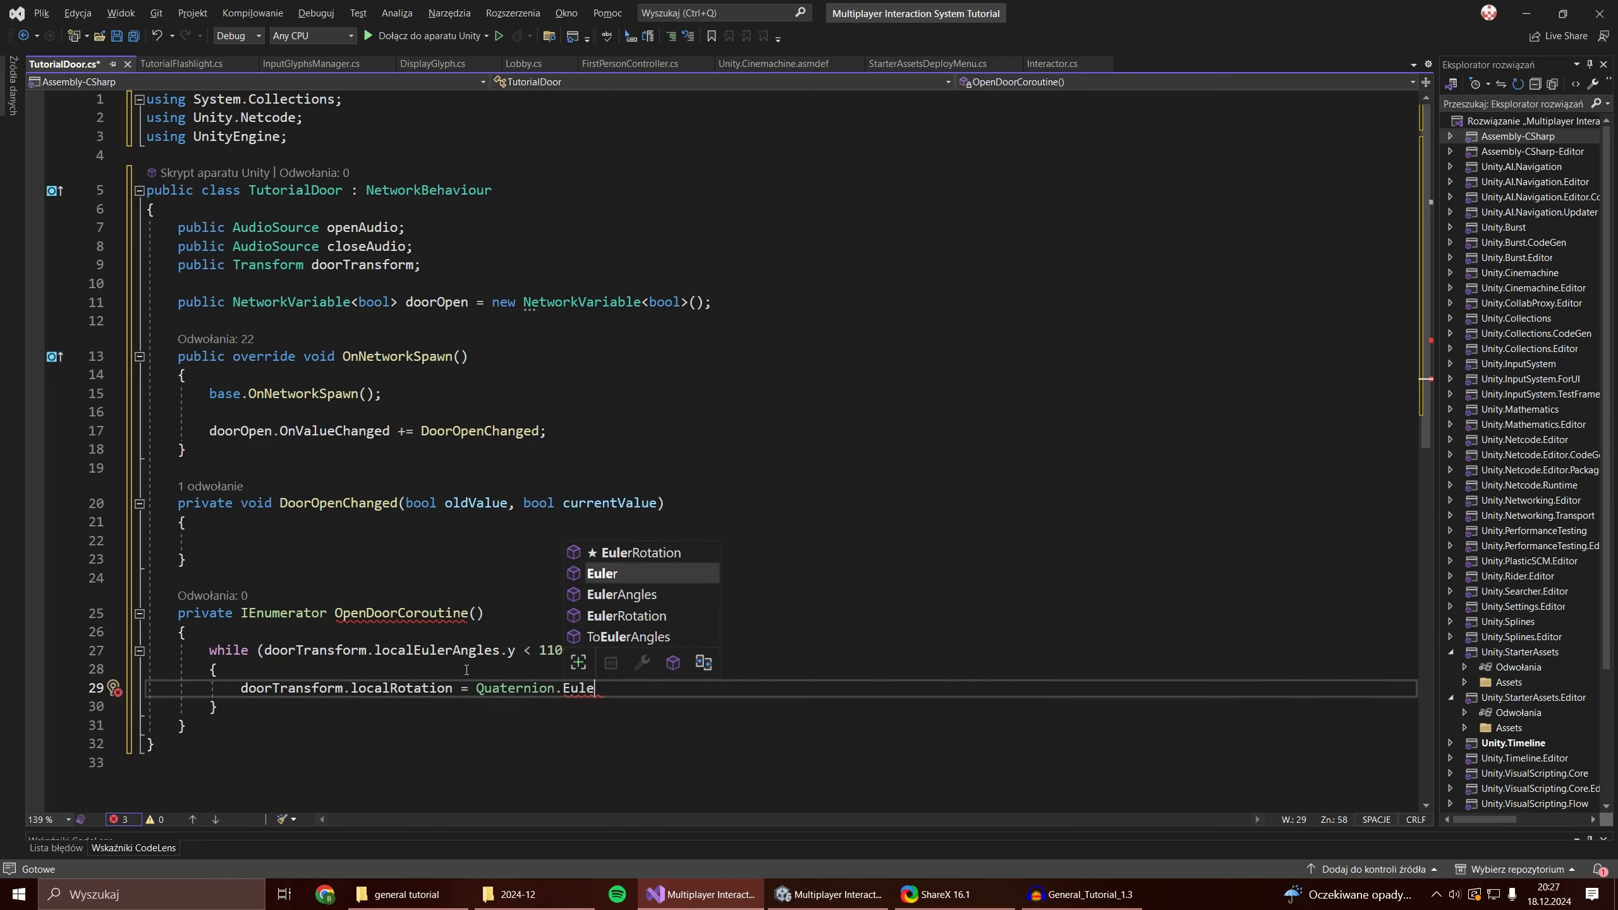
pyautogui.write('r(Vector3.MoveTowards()')
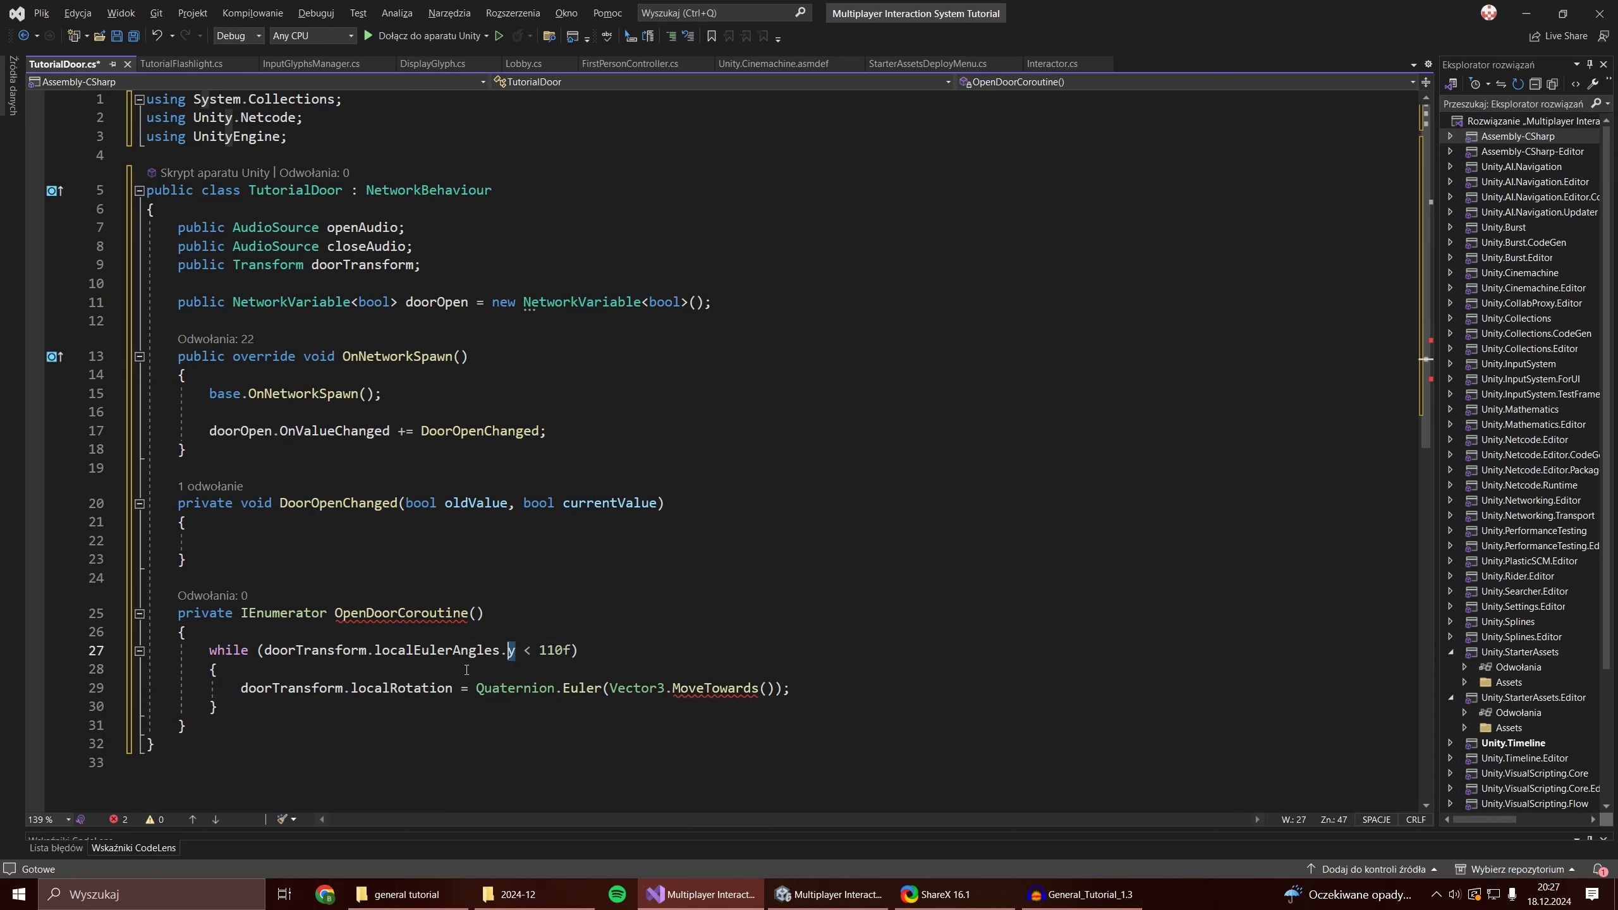
pyautogui.write('doorTransform.localEulerAngles, new Vector3(0f, 110f, 0f)')
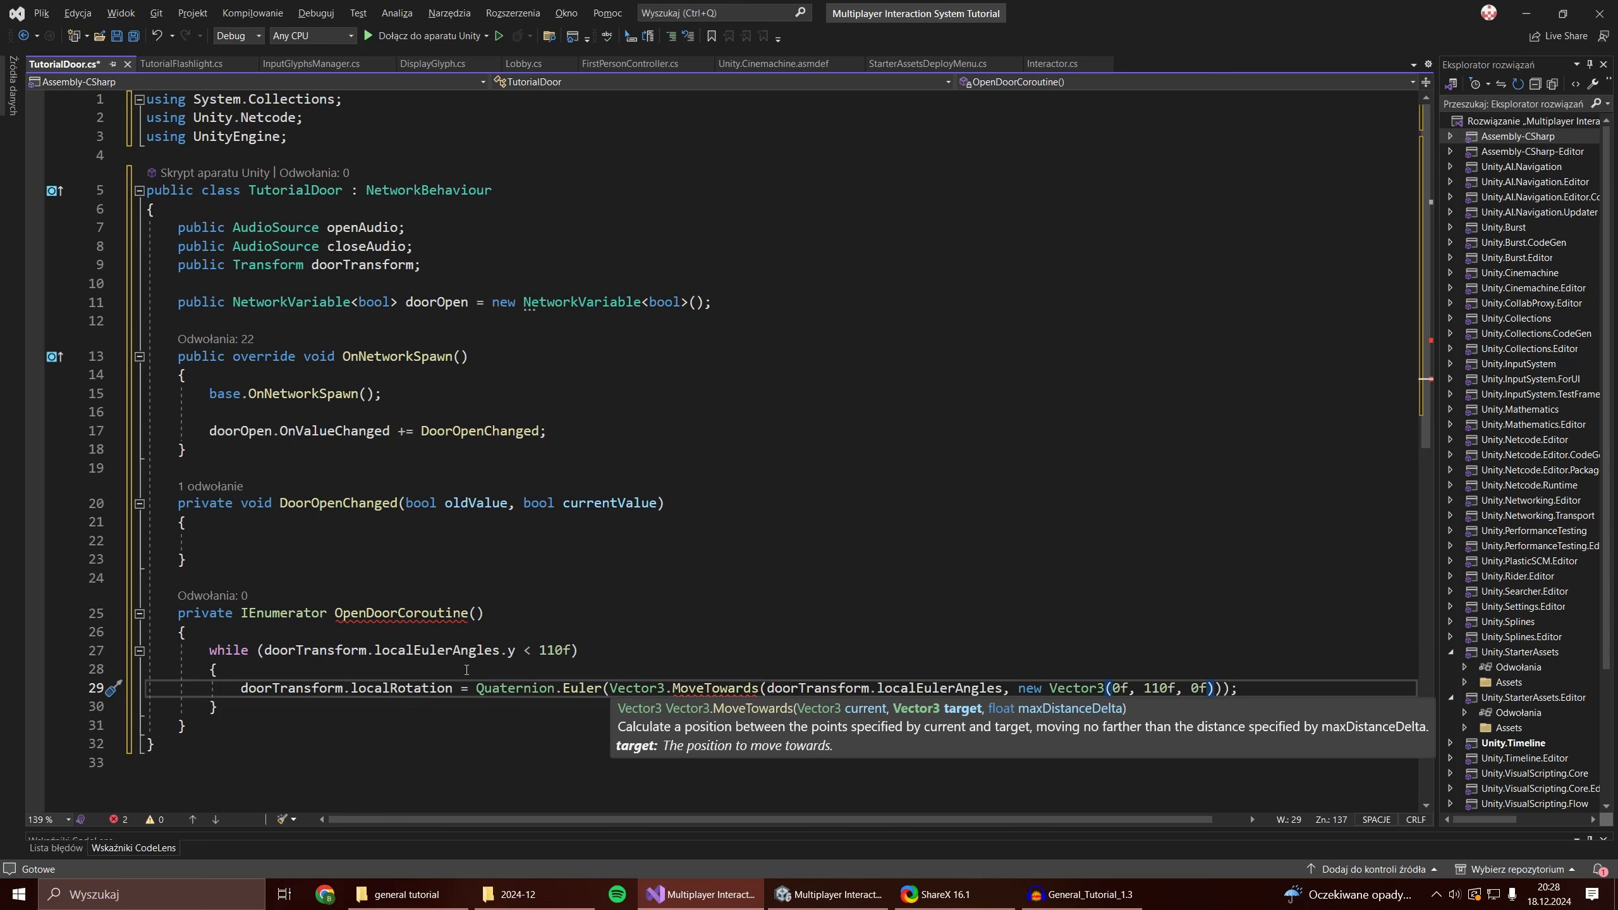
pyautogui.write(', Time.deltaTime * ')
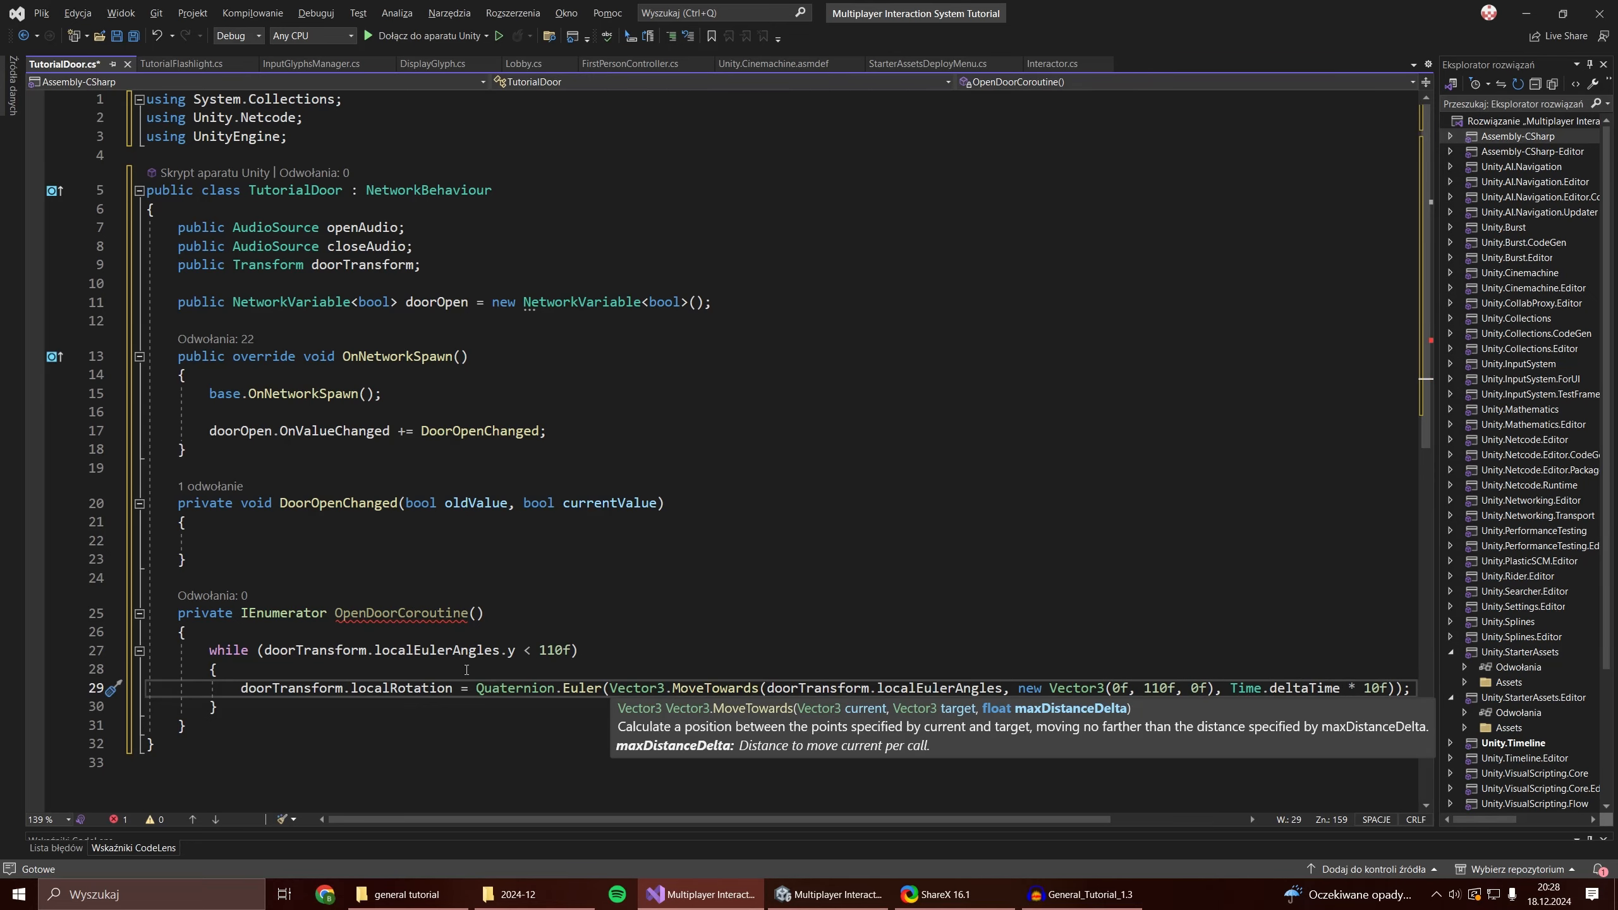
pyautogui.write('180')
pyautogui.press('End')
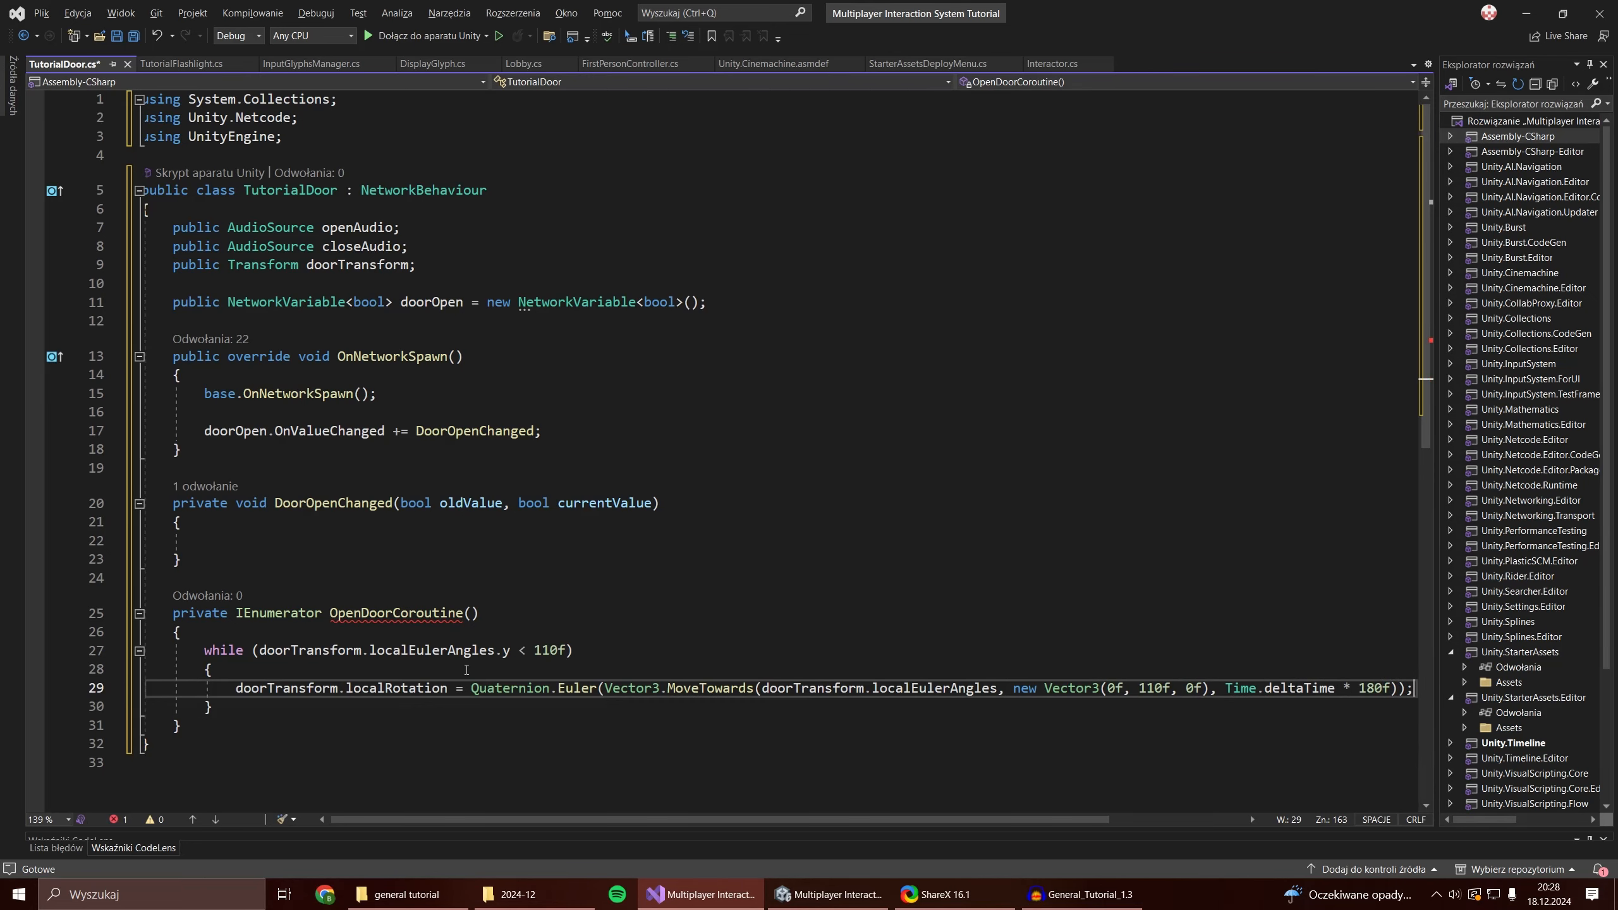
pyautogui.press('Return')
pyautogui.write('yield return null;')
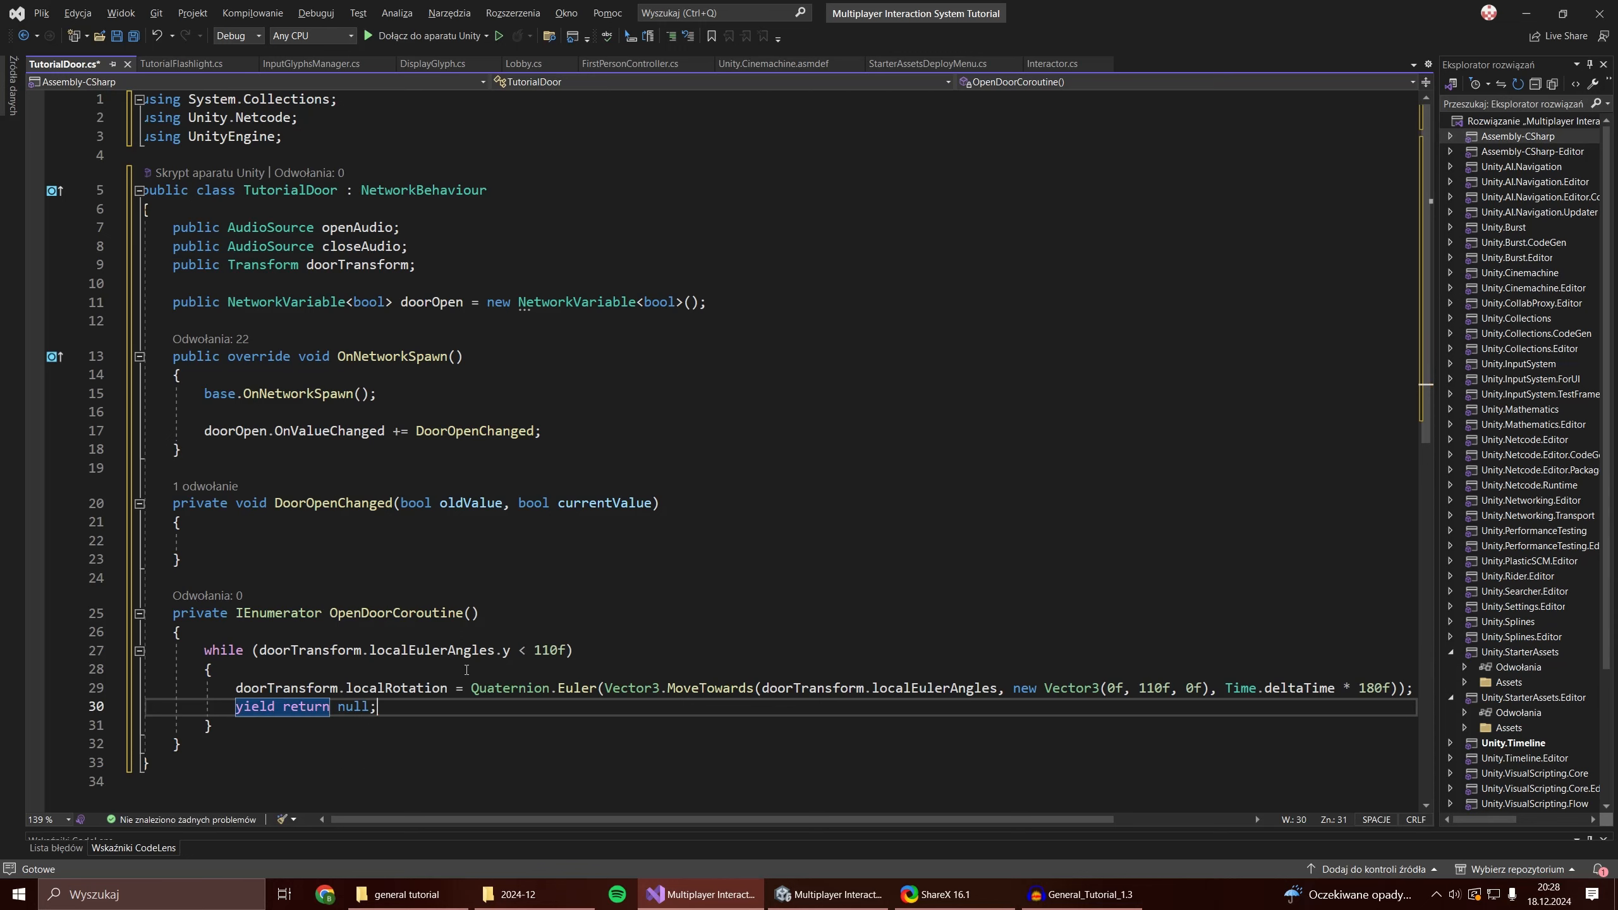
# Duplicate the complete OpenDoorCoroutine method directly below the original.
pyautogui.press('Down')
pyautogui.press('Down')
pyautogui.hotkey('shift', 'Up')
pyautogui.hotkey('shift', 'Up')
pyautogui.hotkey('shift', 'Up')
pyautogui.hotkey('shift', 'Up')
pyautogui.hotkey('shift', 'Up')
pyautogui.hotkey('shift', 'Up')
pyautogui.hotkey('shift', 'Up')
pyautogui.hotkey('shift', 'Up')
pyautogui.hotkey('shift', 'Up')
pyautogui.hotkey('ctrl', 'c')
pyautogui.press('Right')
pyautogui.hotkey('ctrl', 'v')
# Rename the duplicated coroutine to CloseDoorCoroutine.
pyautogui.press('Up')
pyautogui.press('Up')
pyautogui.press('Up')
pyautogui.press('Up')
pyautogui.press('Up')
pyautogui.press('Up')
pyautogui.press('Up')
pyautogui.press('Right')
pyautogui.press('Right')
pyautogui.press('Right')
pyautogui.press('Right')
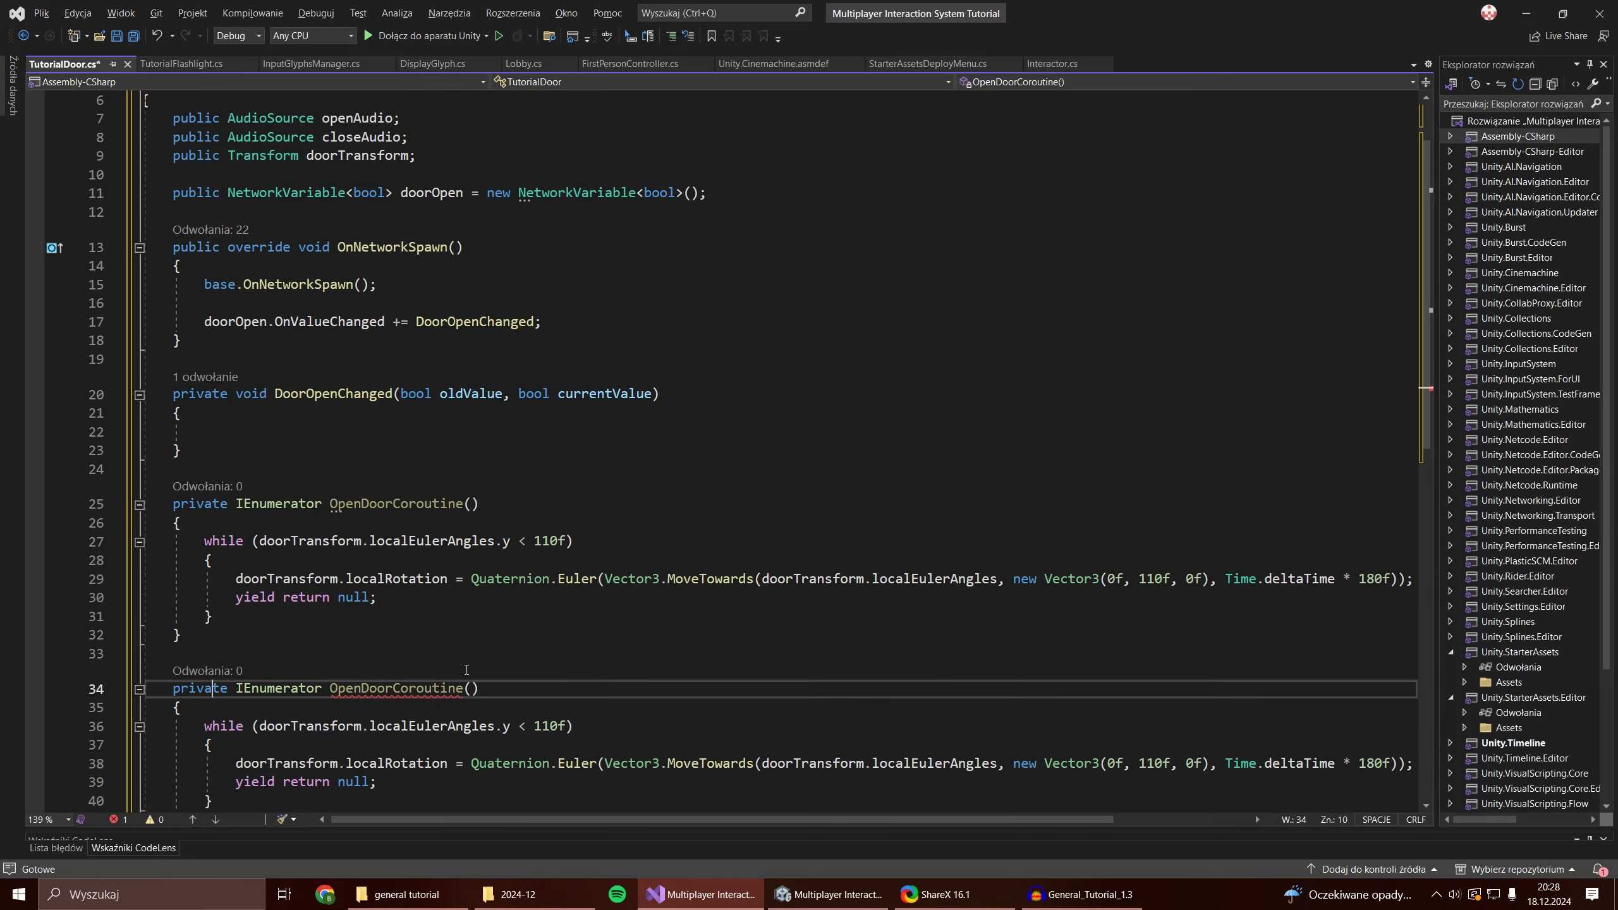
pyautogui.press('Delete')
pyautogui.press('Delete')
pyautogui.press('Delete')
pyautogui.press('Delete')
pyautogui.write('Close')
# In CloseDoorCoroutine, change the loop condition to y > 0f and the rotation target to new Vector3(0f, 0f, 0f), saving the script.
pyautogui.press('Down')
pyautogui.press('Down')
pyautogui.write('>')
pyautogui.press('Down')
pyautogui.press('Down')
pyautogui.hotkey('ctrl', 'Right')
pyautogui.hotkey('ctrl', 'Right')
pyautogui.hotkey('ctrl', 'Right')
pyautogui.hotkey('ctrl', 'Right')
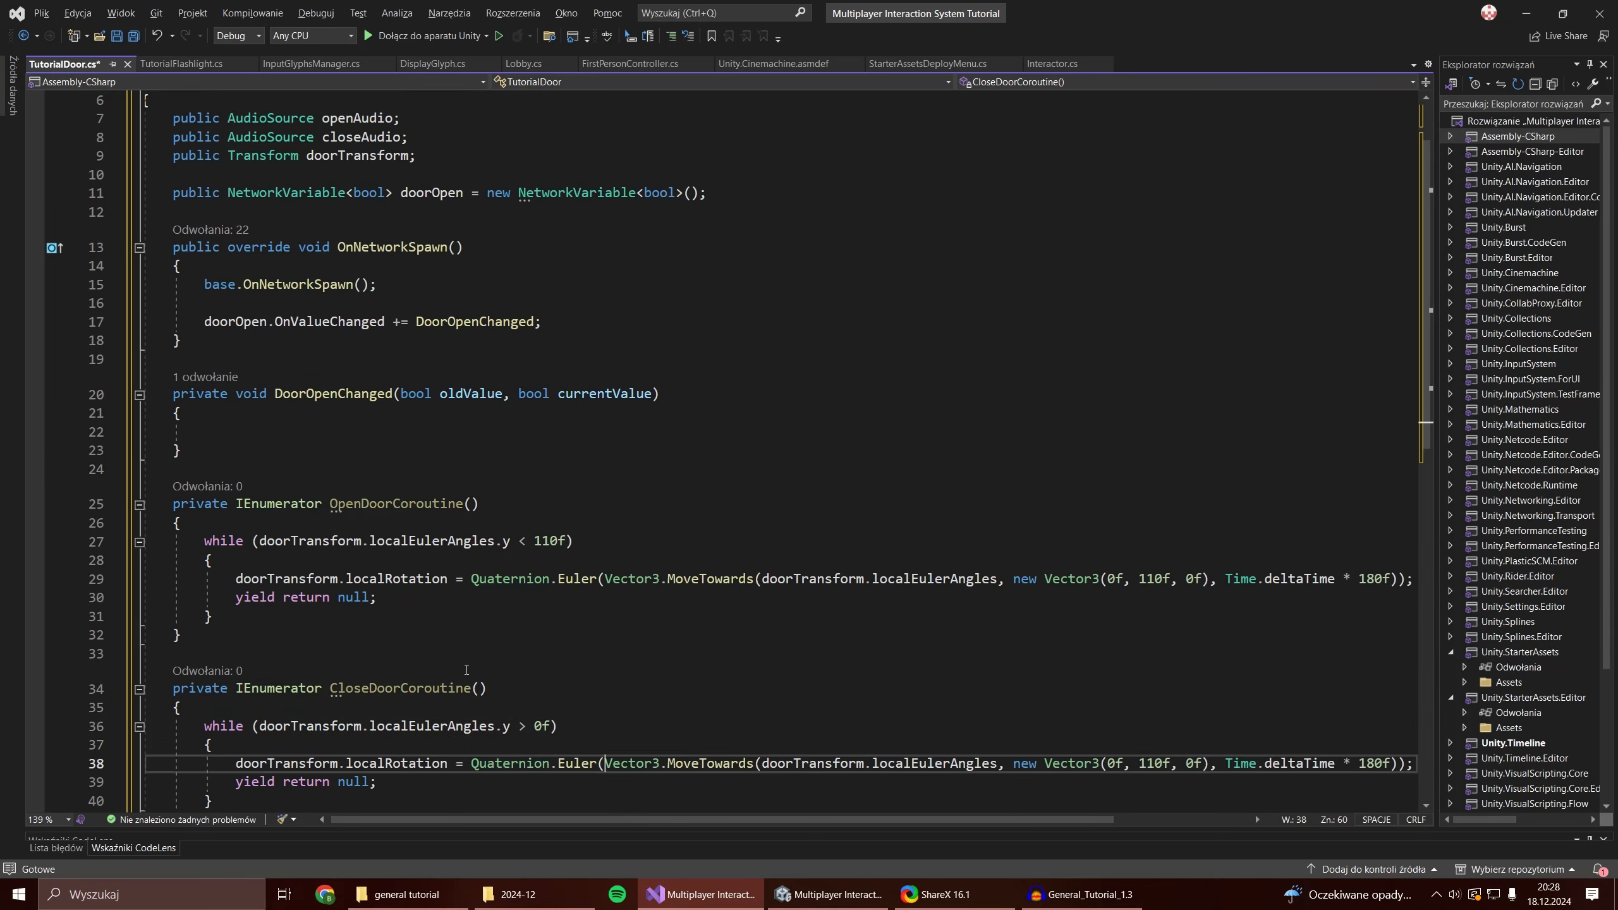
pyautogui.press('Down')
pyautogui.press('Down')
pyautogui.press('Down')
pyautogui.hotkey('ctrl', 's')
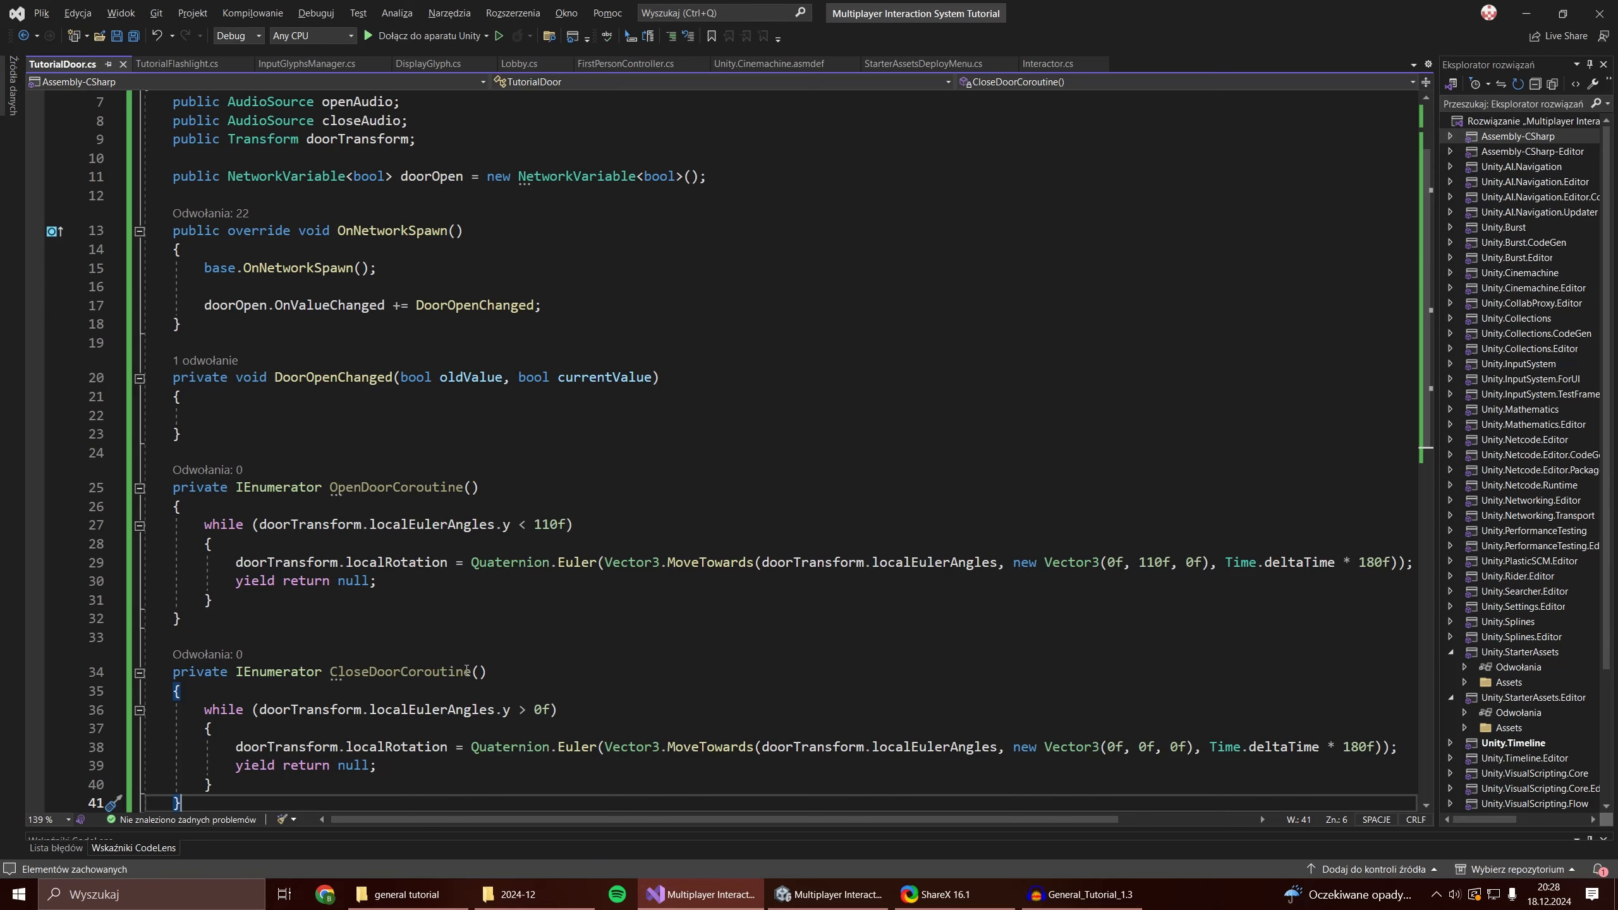
# In the DoorOpenChanged method, add an if block that checks currentValue == true.
pyautogui.keyDown('shift'); pyautogui.moveTo(467, 669); pyautogui.dragTo(222, 617); pyautogui.keyUp('shift')
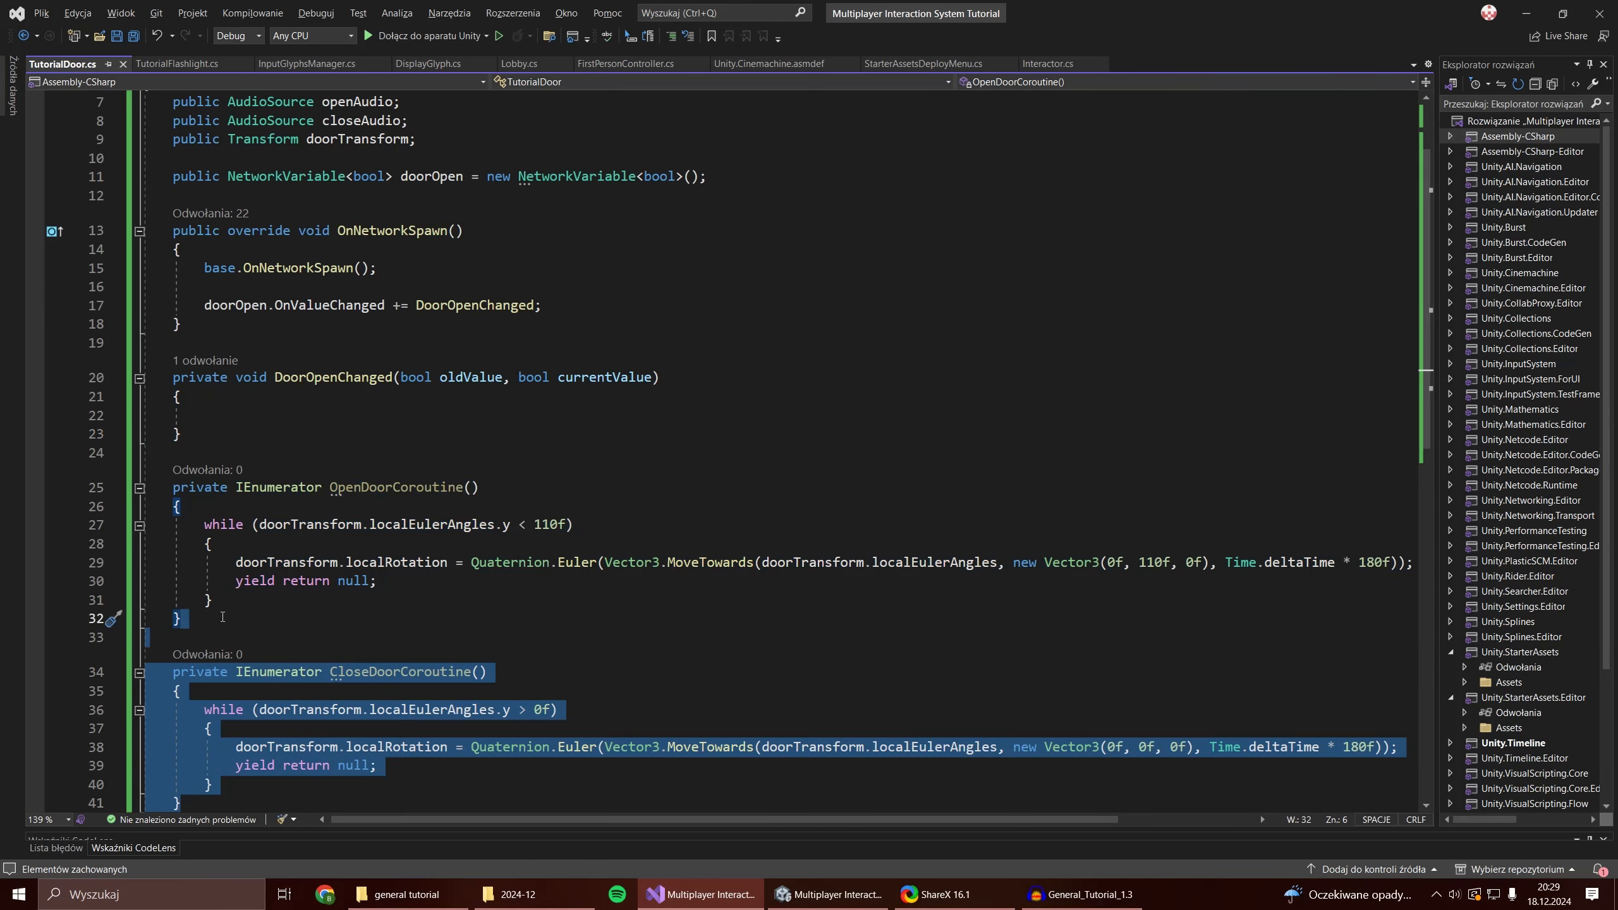
pyautogui.press('Up')
pyautogui.press('Up')
pyautogui.press('Up')
pyautogui.press('Up')
pyautogui.press('Up')
pyautogui.press('Up')
pyautogui.press('Up')
pyautogui.press('Up')
pyautogui.press('Up')
pyautogui.press('Up')
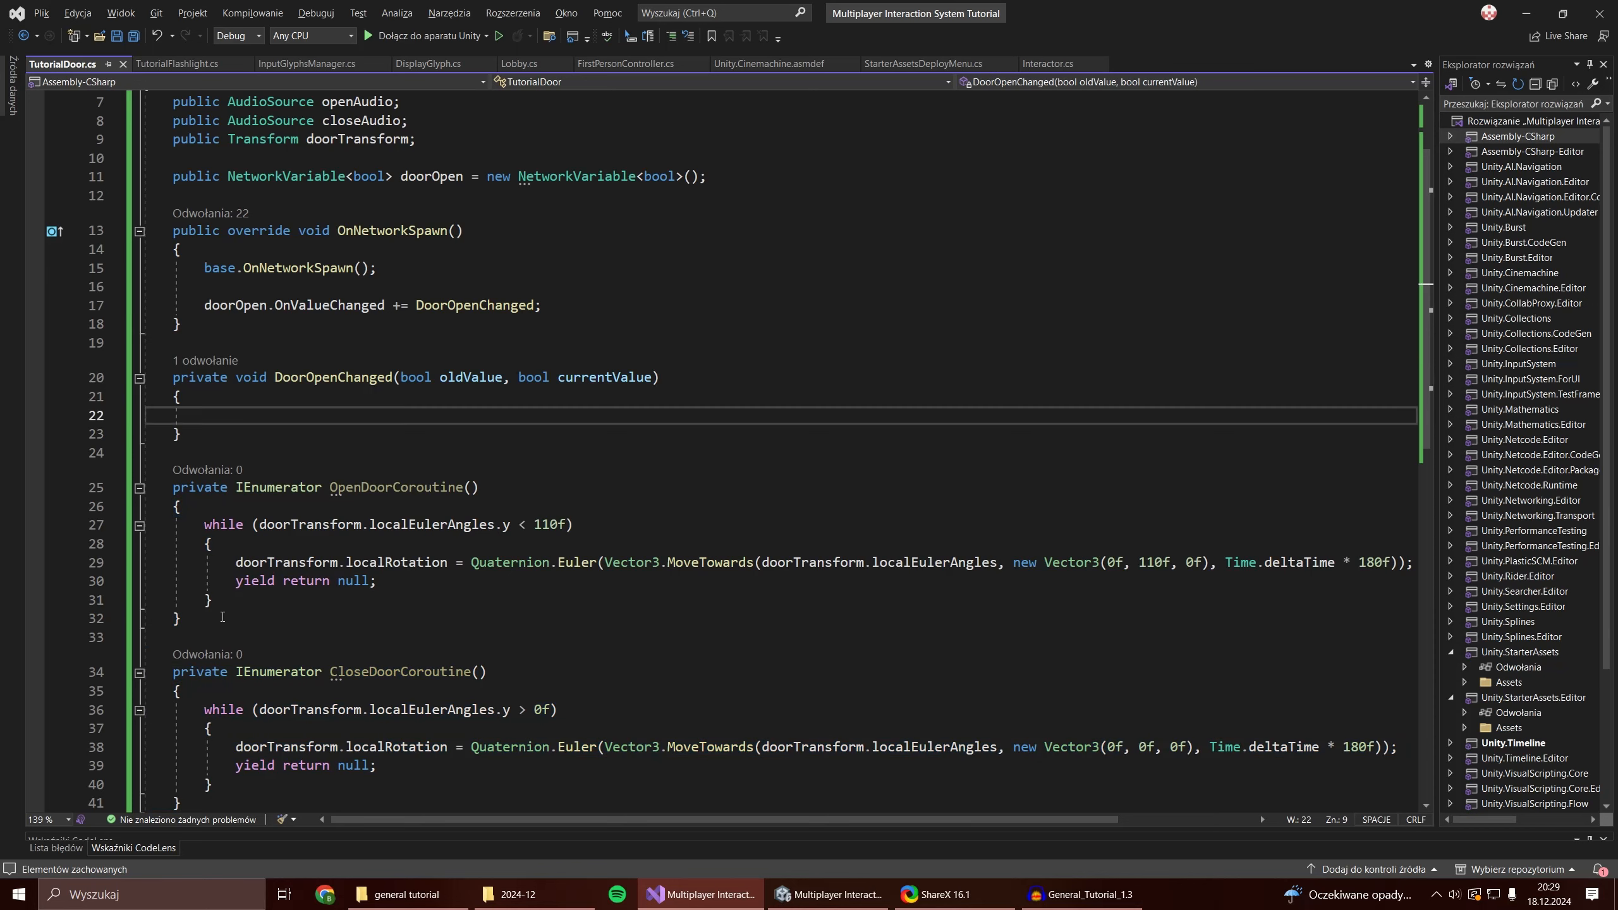
pyautogui.write('if(currentValue.')
pyautogui.press('BackSpace')
pyautogui.write('== true)')
pyautogui.press('Return')
pyautogui.write('{')
pyautogui.press('Return')
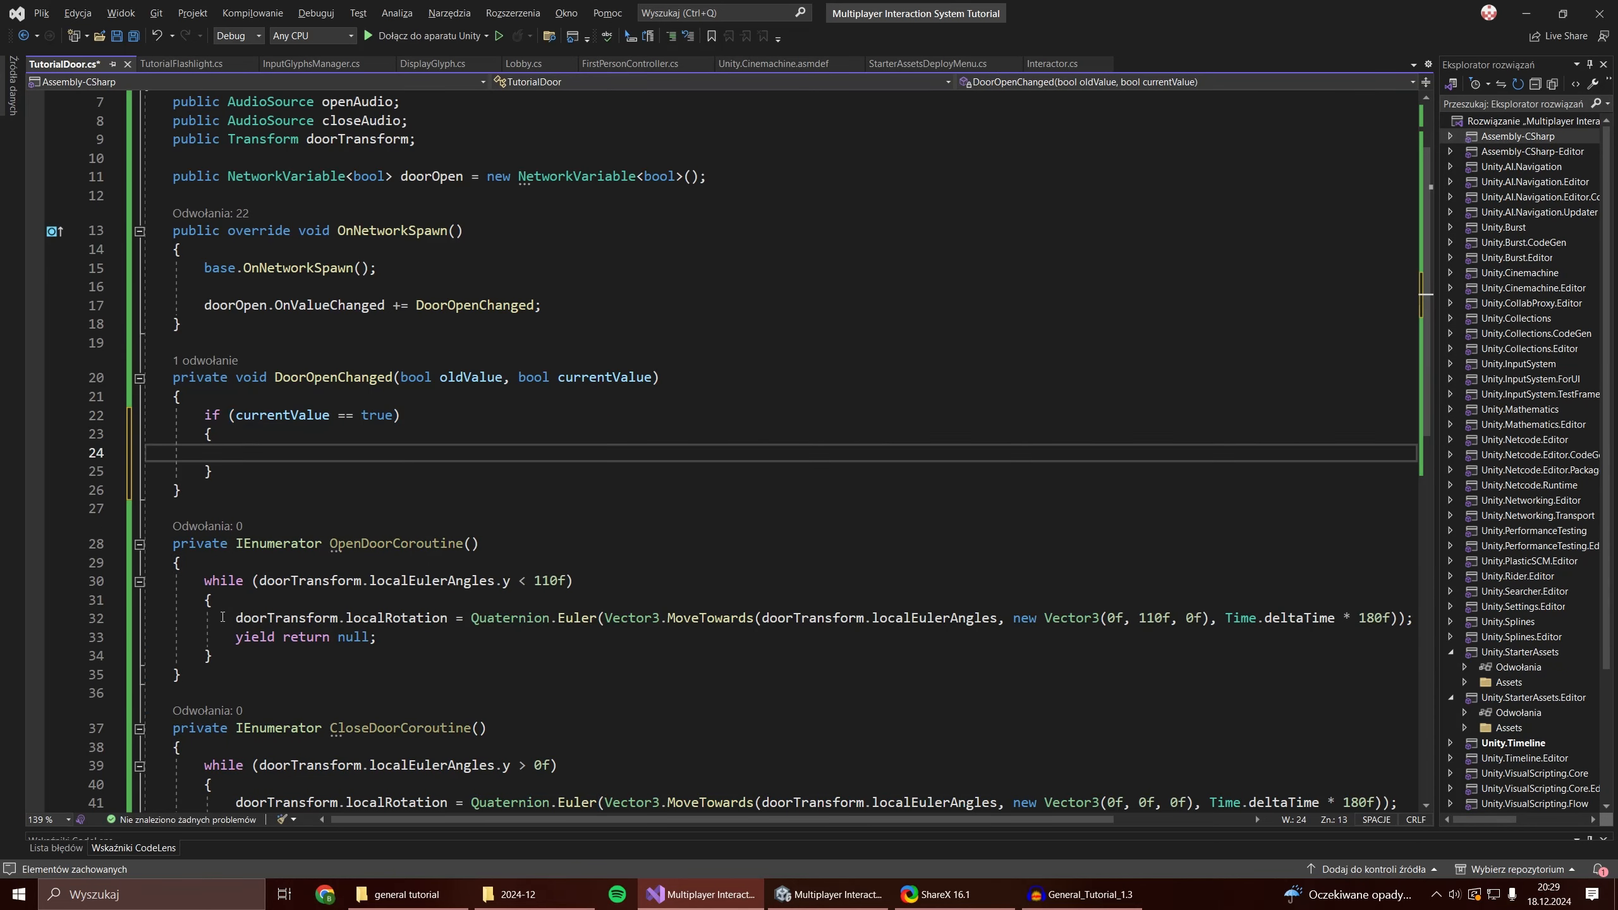
# Inside the currentValue == true block, call StartCoroutine(OpenDoorCoroutine()).
pyautogui.write('Open')
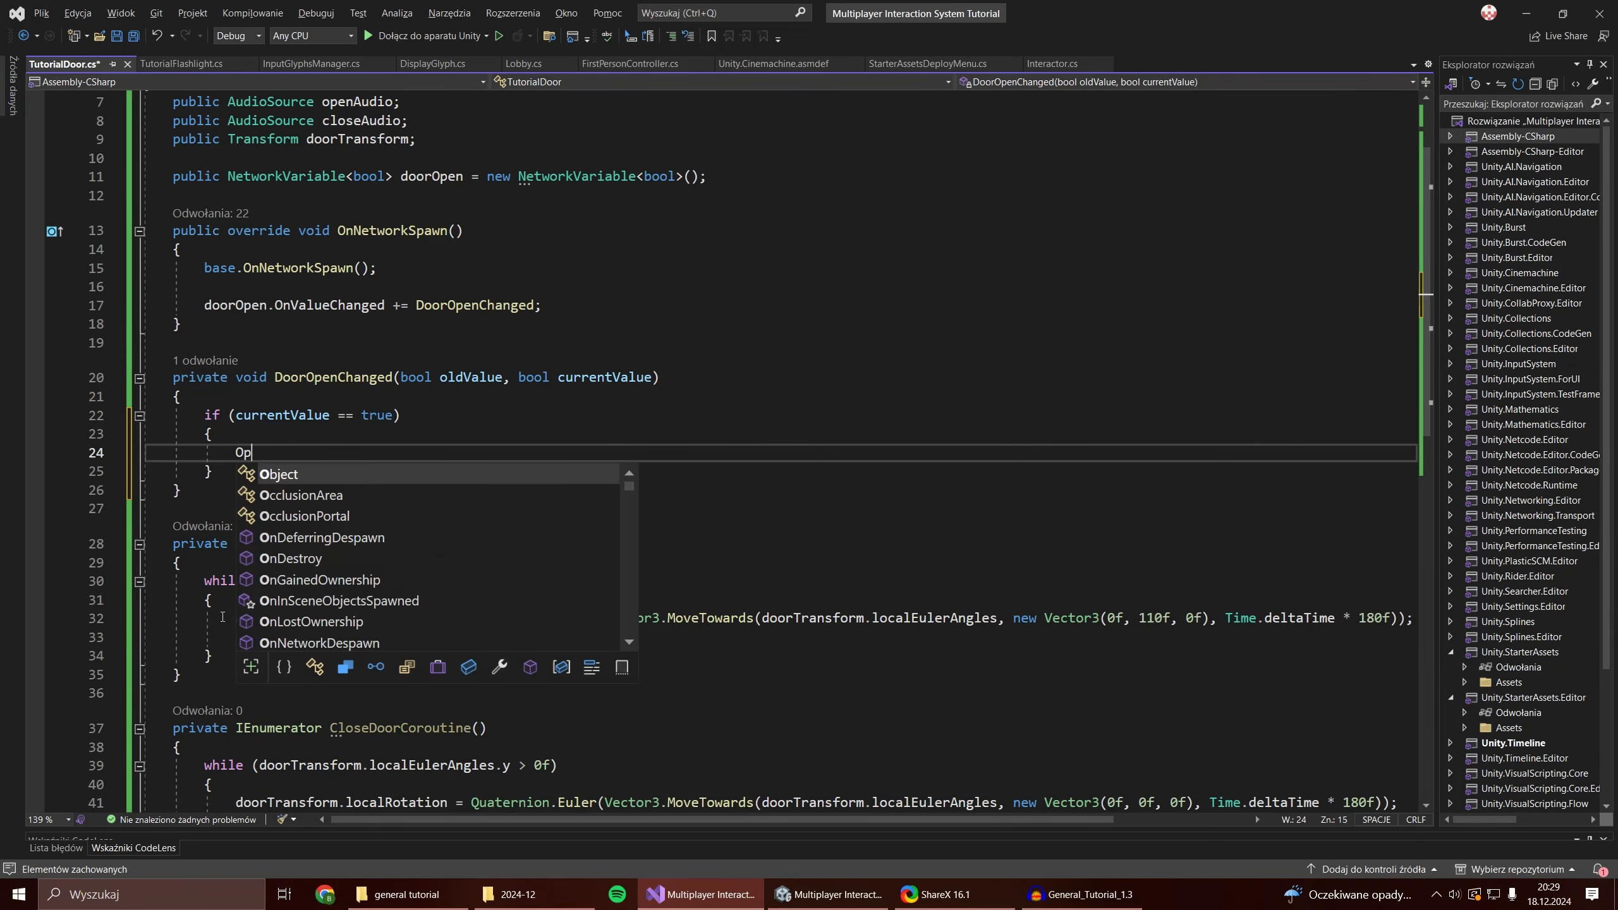
pyautogui.press('BackSpace')
pyautogui.press('BackSpace')
pyautogui.press('BackSpace')
pyautogui.press('BackSpace')
pyautogui.write('StartCo')
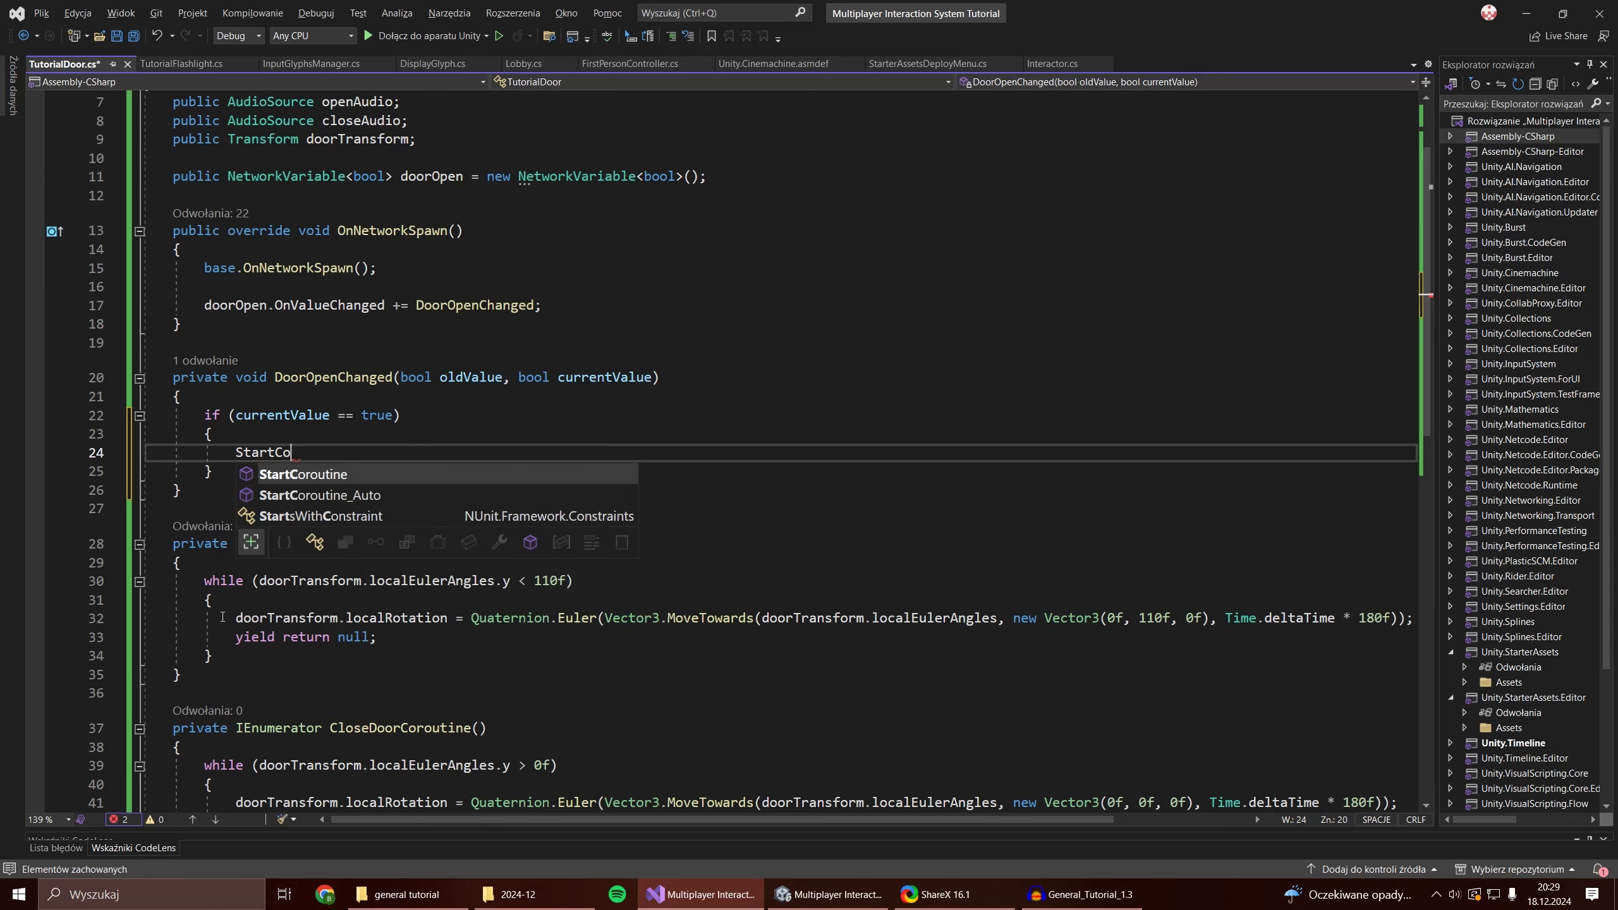
pyautogui.press('Tab')
pyautogui.write('(OpenDoo')
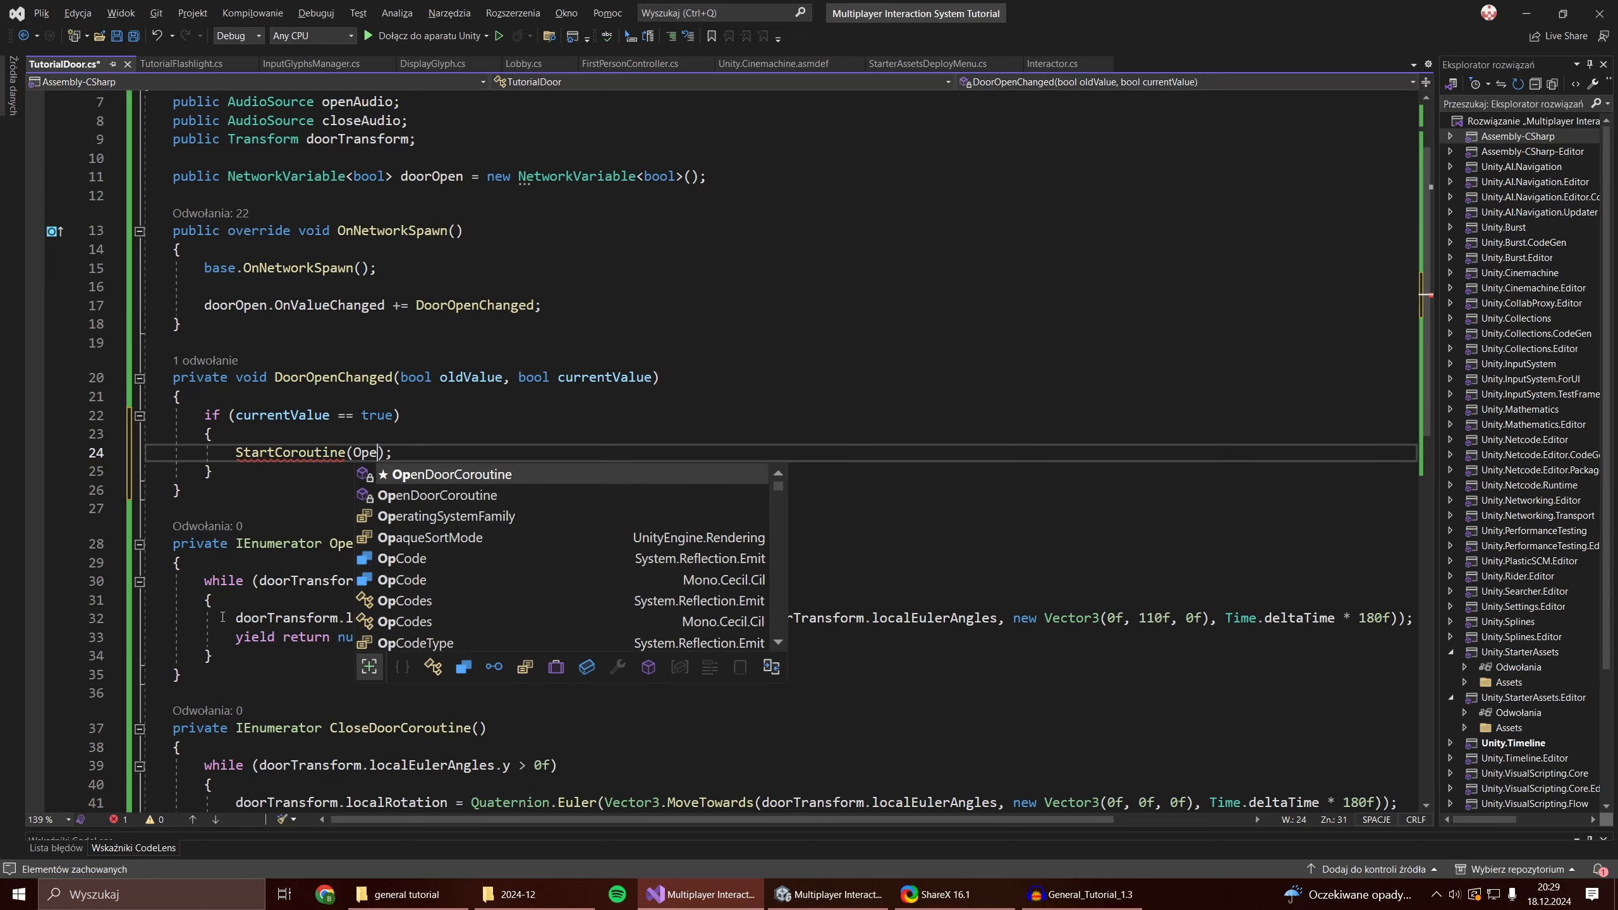
pyautogui.write('rCo')
pyautogui.press('Tab')
pyautogui.write('(')
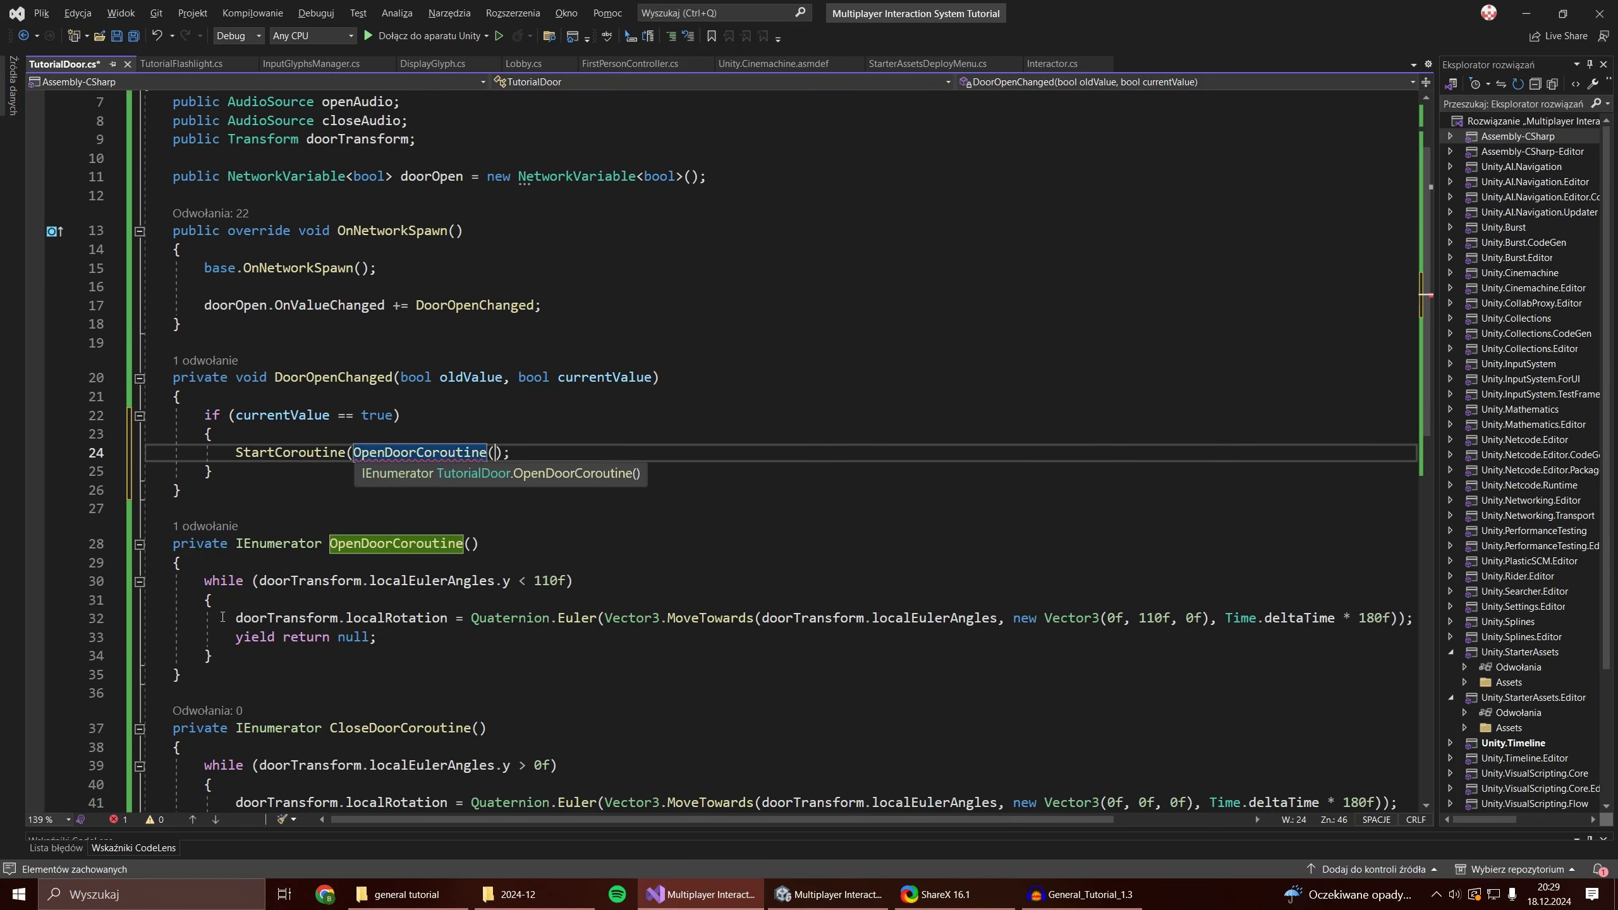
# Add an else block to DoorOpenChanged that calls StartCoroutine(CloseDoorCoroutine()).
pyautogui.press('End')
pyautogui.press('Down')
pyautogui.press('Return')
pyautogui.write('else')
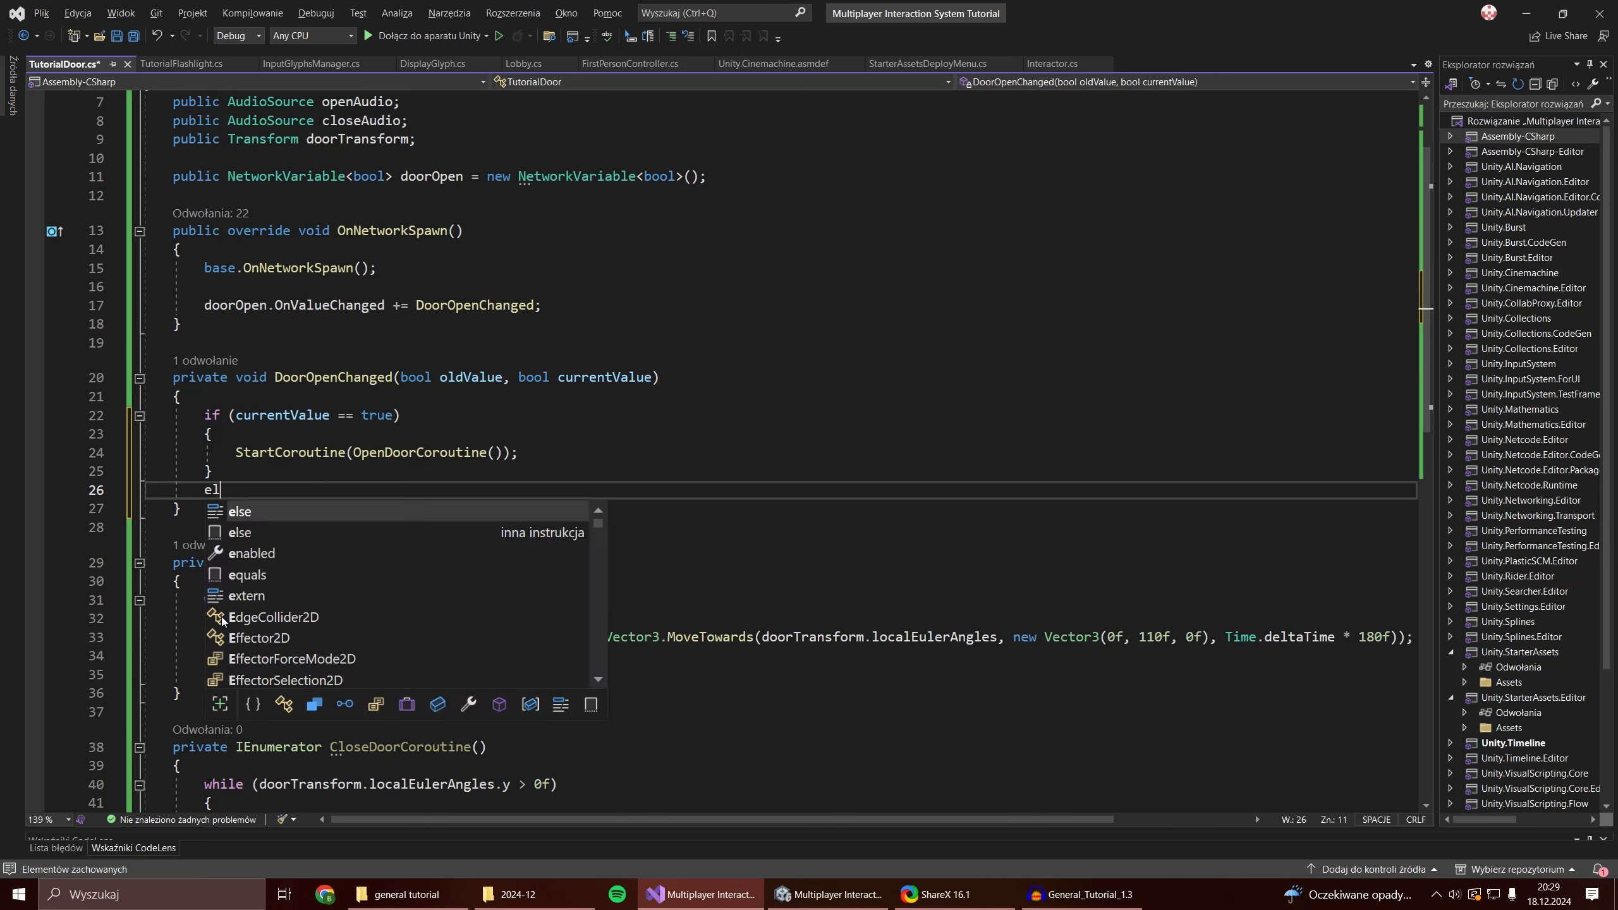
pyautogui.press('Return')
pyautogui.write('{')
pyautogui.press('Return')
pyautogui.write('StartCoro')
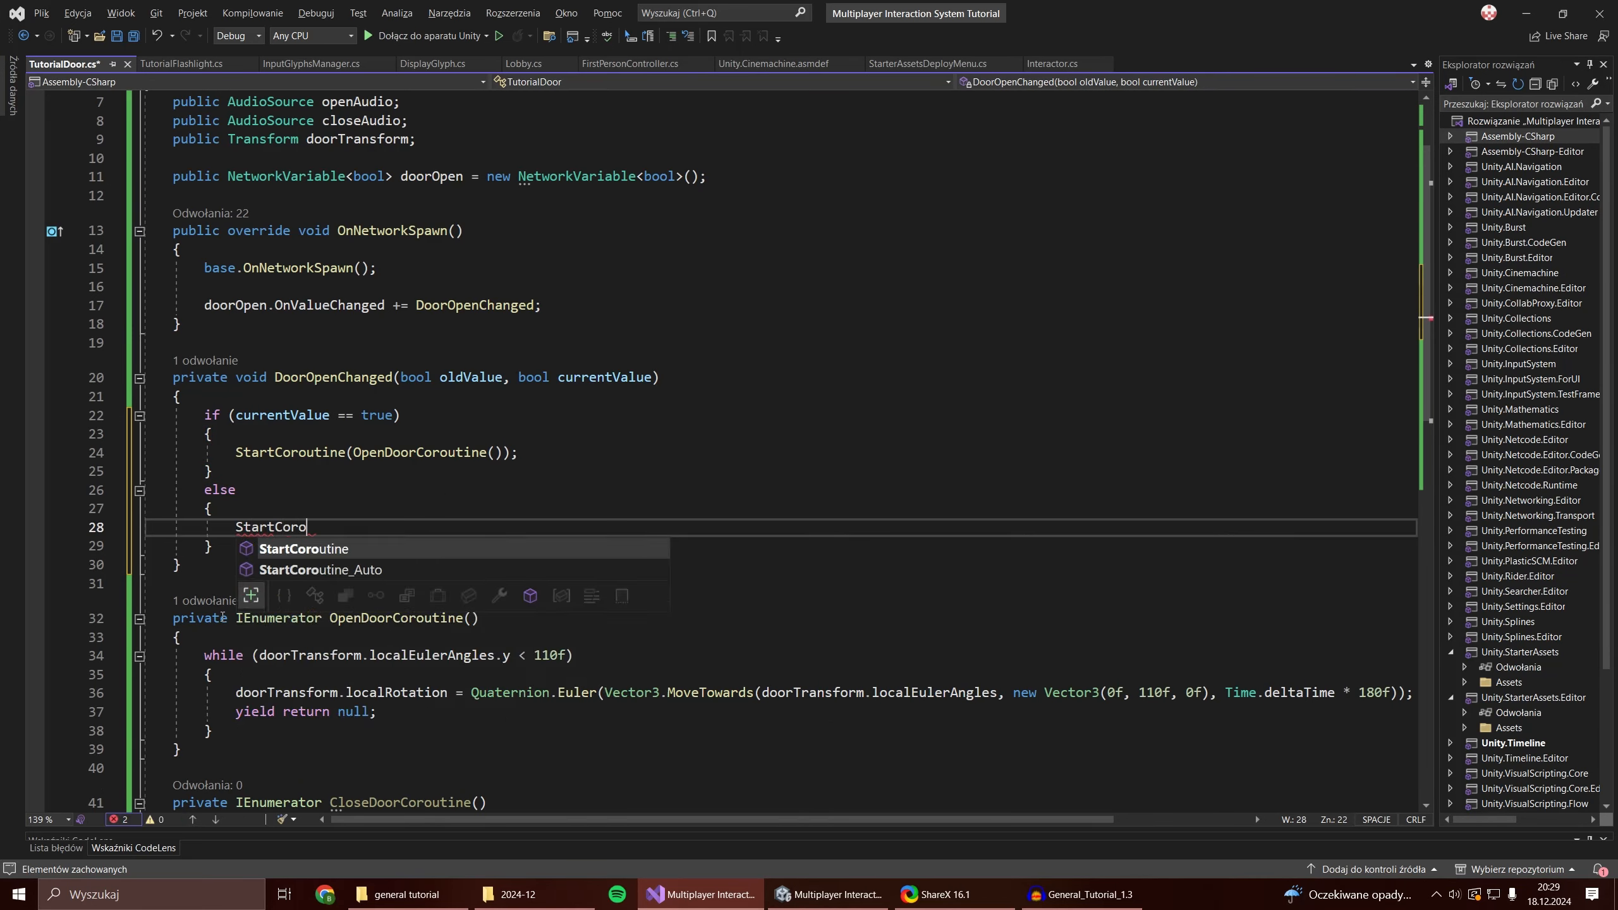
pyautogui.press('Tab')
pyautogui.write('(CloseD')
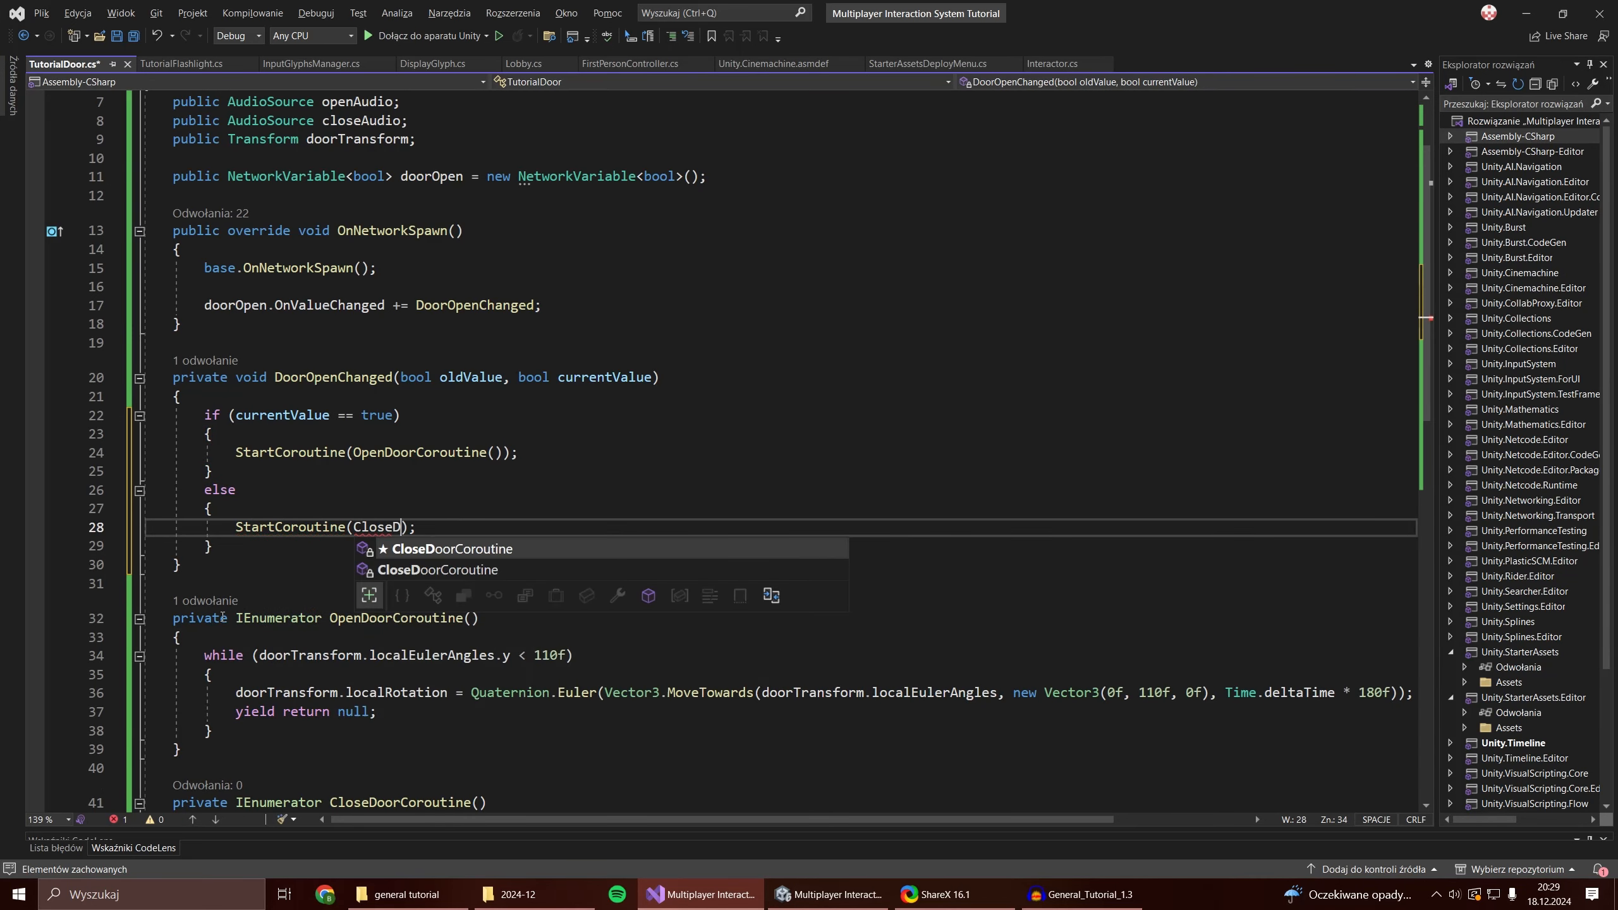
pyautogui.write('oor')
pyautogui.press('Tab')
pyautogui.write('(')
pyautogui.press('End')
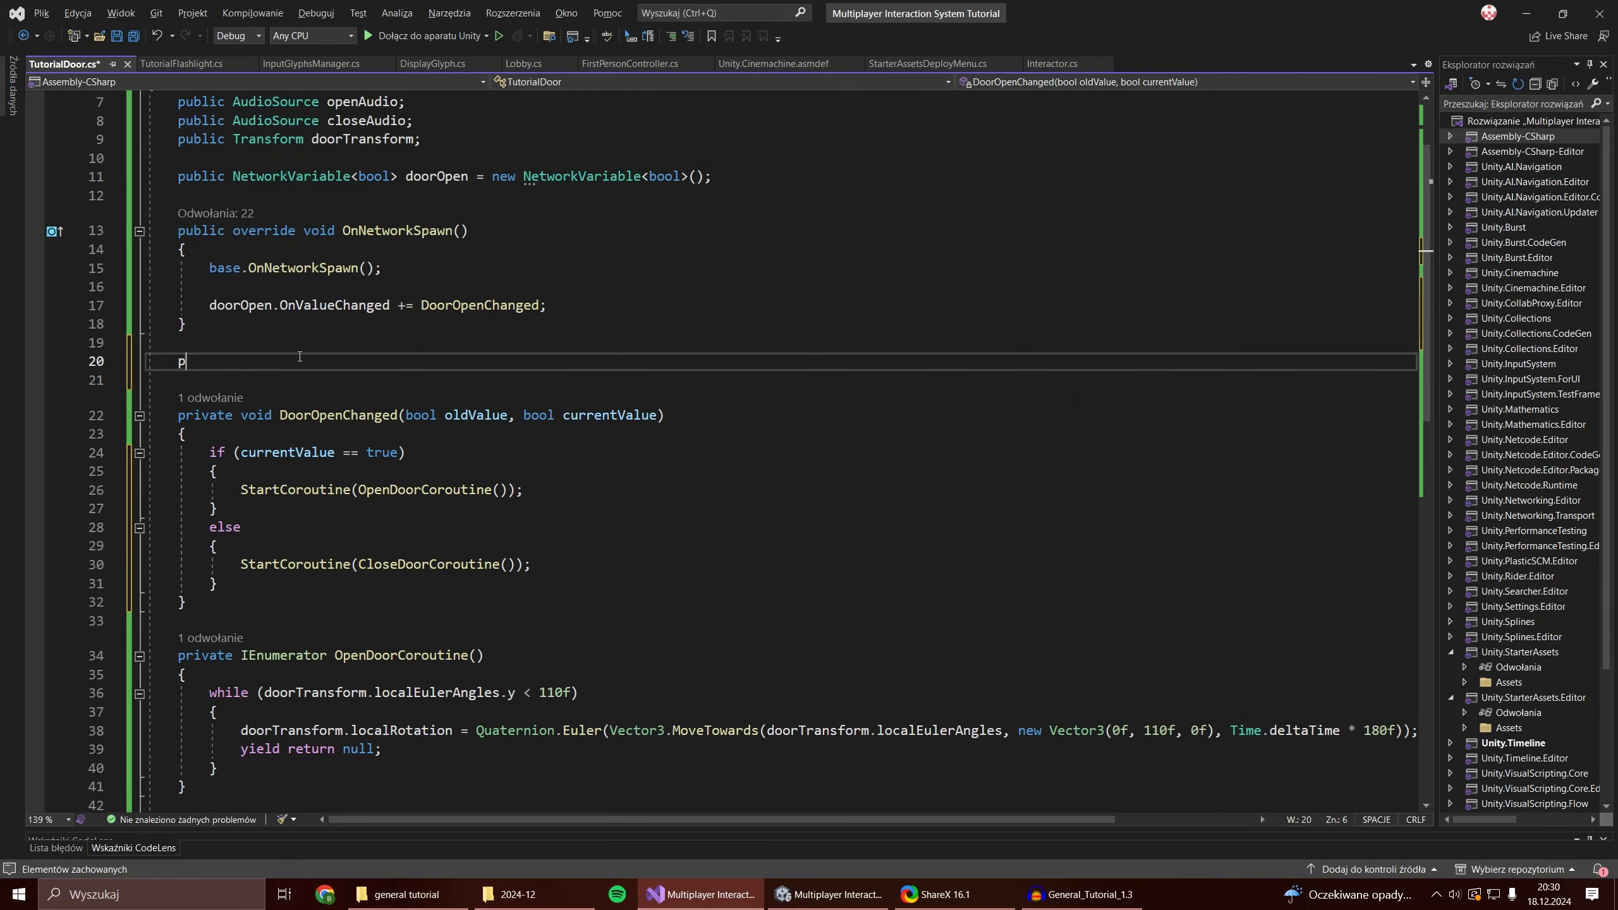
# Between OnNetworkSpawn and DoorOpenChanged, add a public void OnInteracted method with the parameter InteractionContext interactionContext.
pyautogui.write('ublic void On')
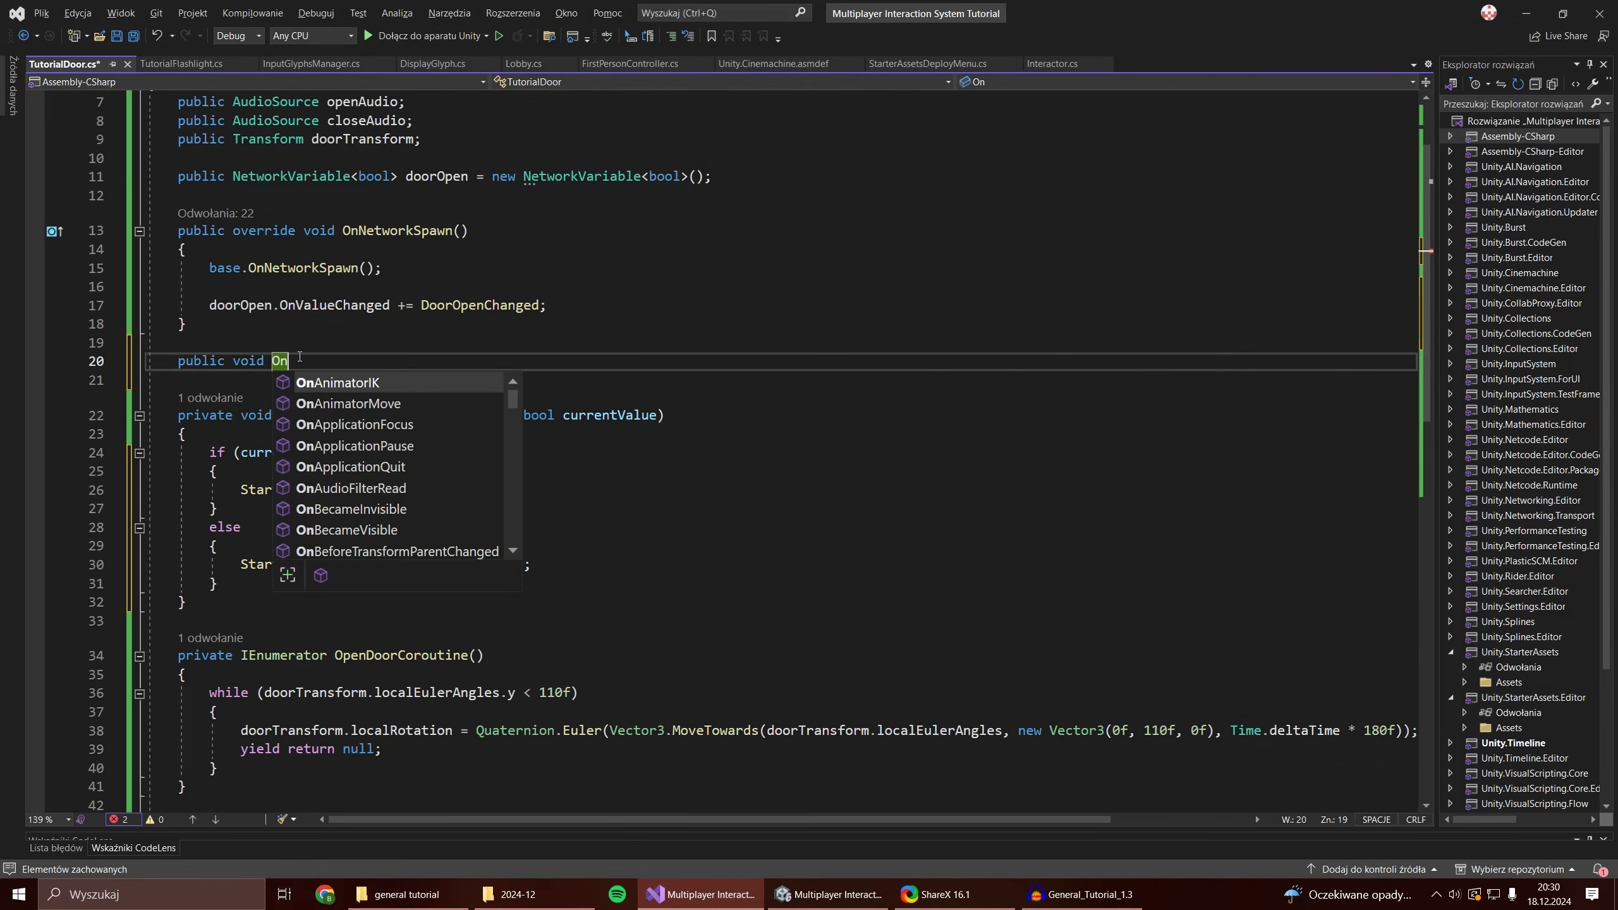
pyautogui.write('Interacted(InteractionCondition)')
pyautogui.press('Return')
pyautogui.write('{')
pyautogui.press('Return')
pyautogui.press('Up')
pyautogui.press('Up')
pyautogui.press('End')
pyautogui.press('Left')
pyautogui.write('InteractionCondition')
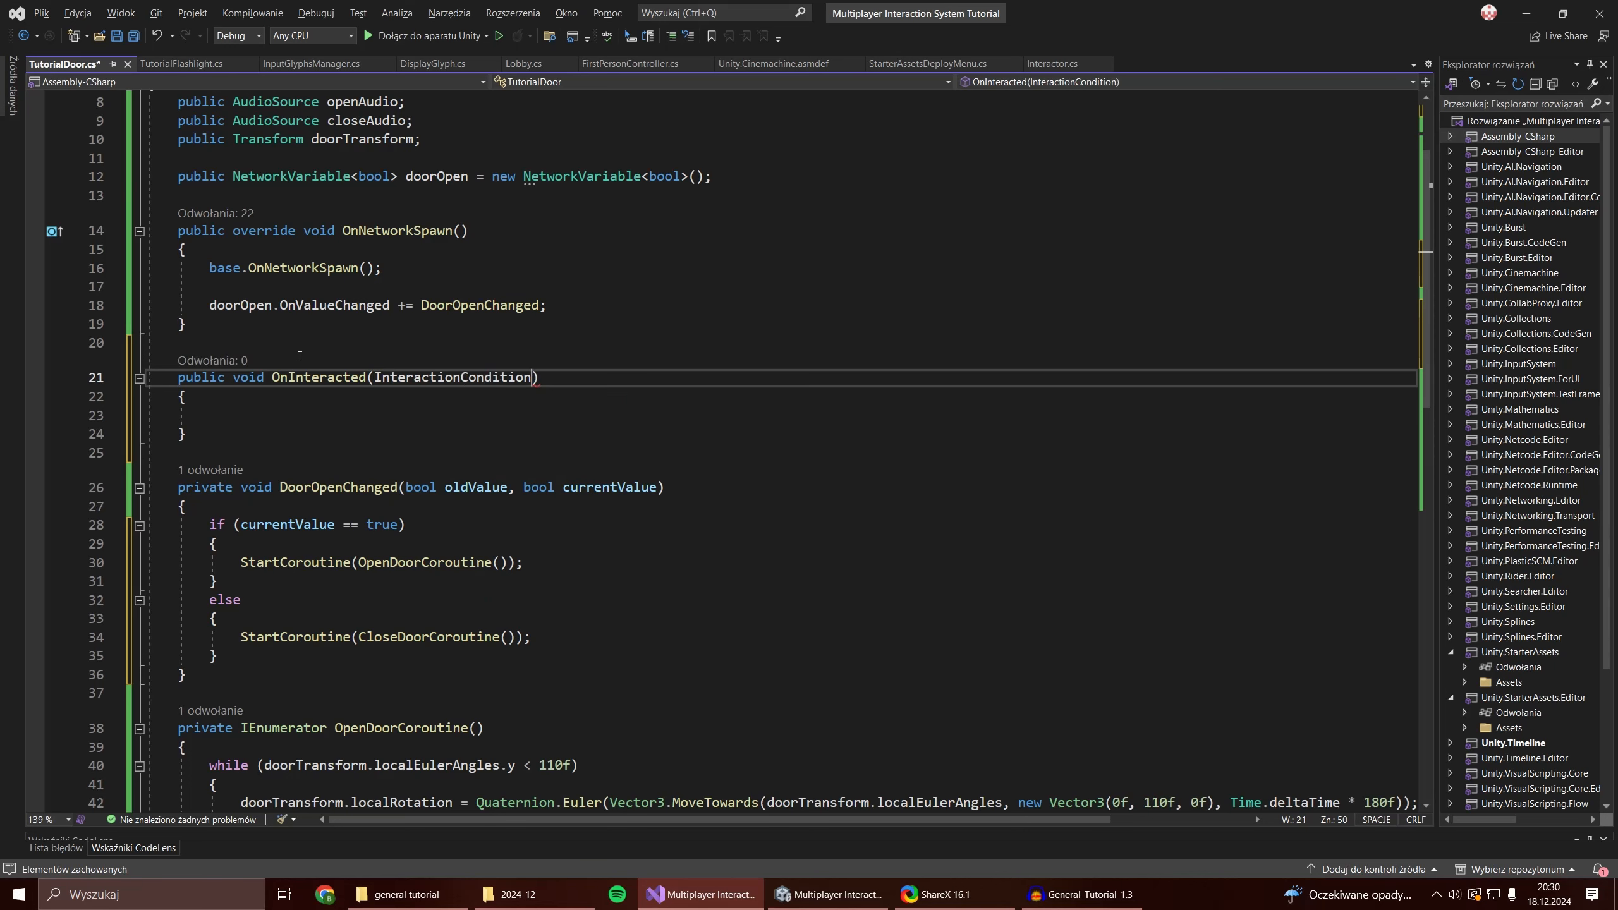
pyautogui.hotkey('ctrl', 'shift', 'Left')
pyautogui.write('InteractionContext interactionContext')
pyautogui.press('Down')
pyautogui.press('Down')
# In OnInteracted, add a braced if (IsServer) block containing doorOpen.Value = !doorOpen.Value;.
pyautogui.write('if(')
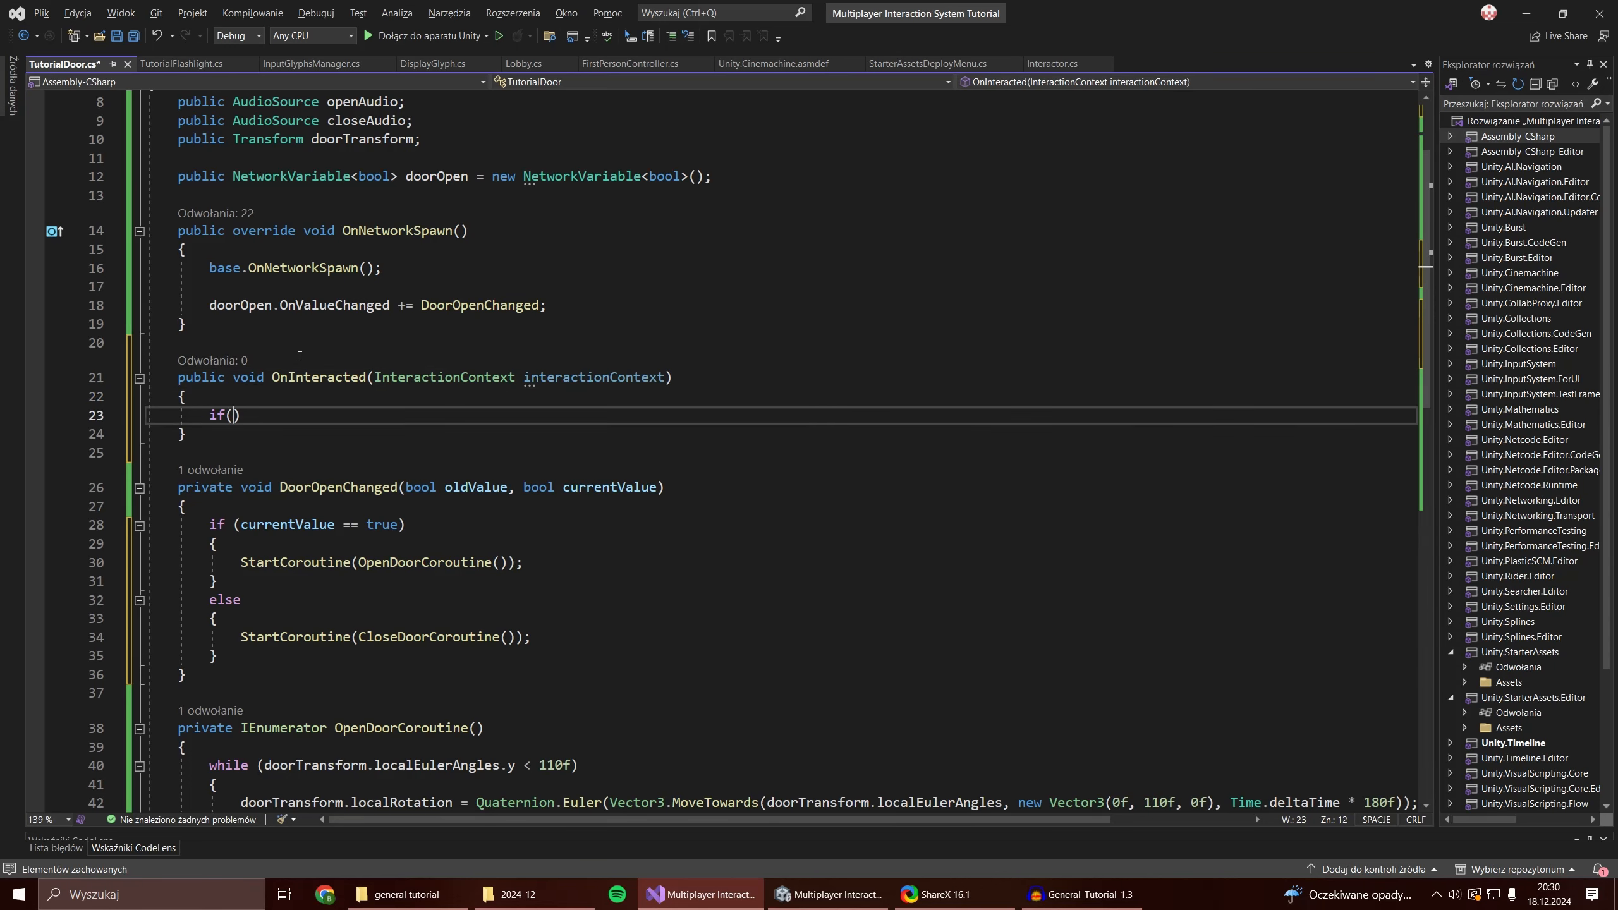
pyautogui.write('IsServer)')
pyautogui.press('Return')
pyautogui.write('doorOpen.Value = !d')
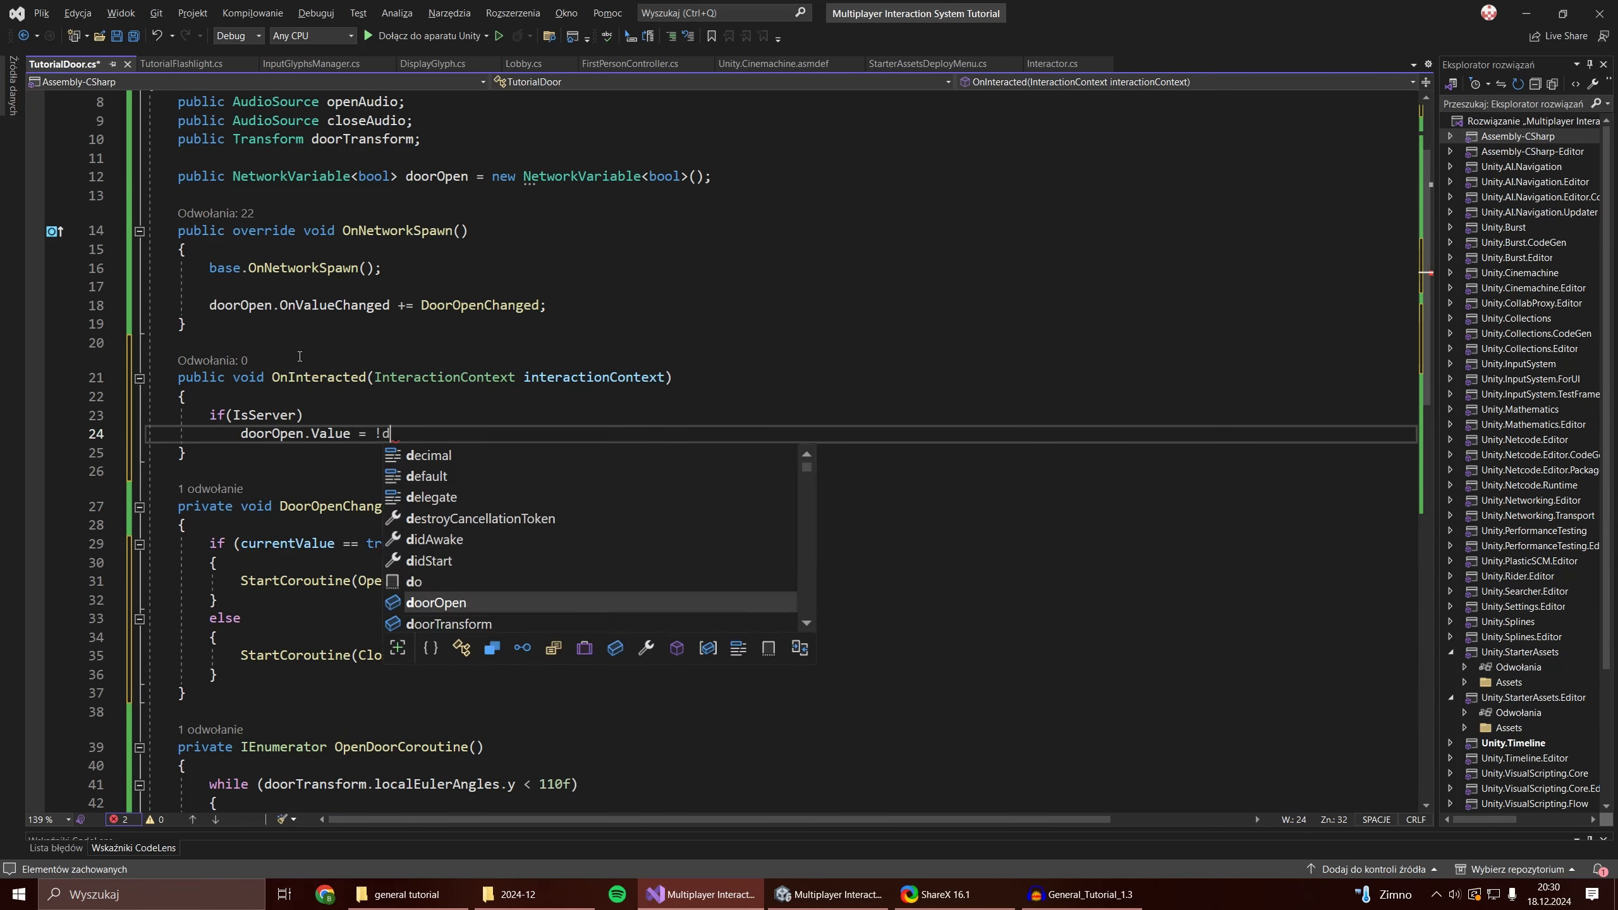
pyautogui.write('oorOpen.Value;')
pyautogui.click(519, 425)
pyautogui.press('Return')
pyautogui.write('{')
pyautogui.press('Return')
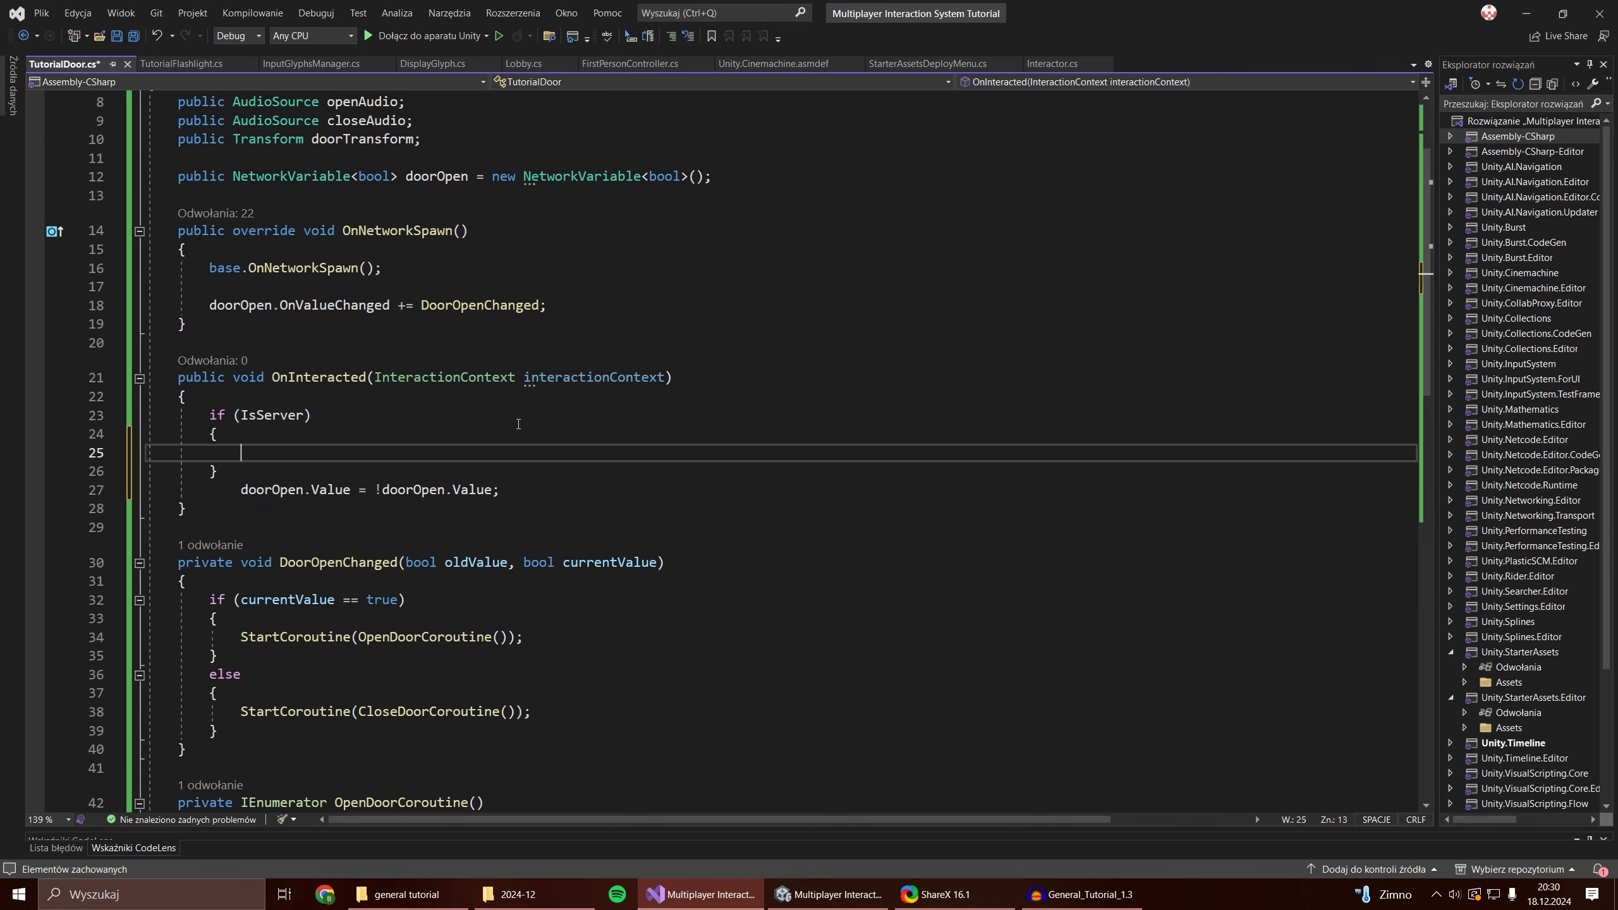
pyautogui.press('Down')
pyautogui.press('Down')
pyautogui.press('End')
pyautogui.hotkey('shift', 'Up')
pyautogui.hotkey('ctrl', 'x')
pyautogui.press('Up')
pyautogui.hotkey('ctrl', 'v')
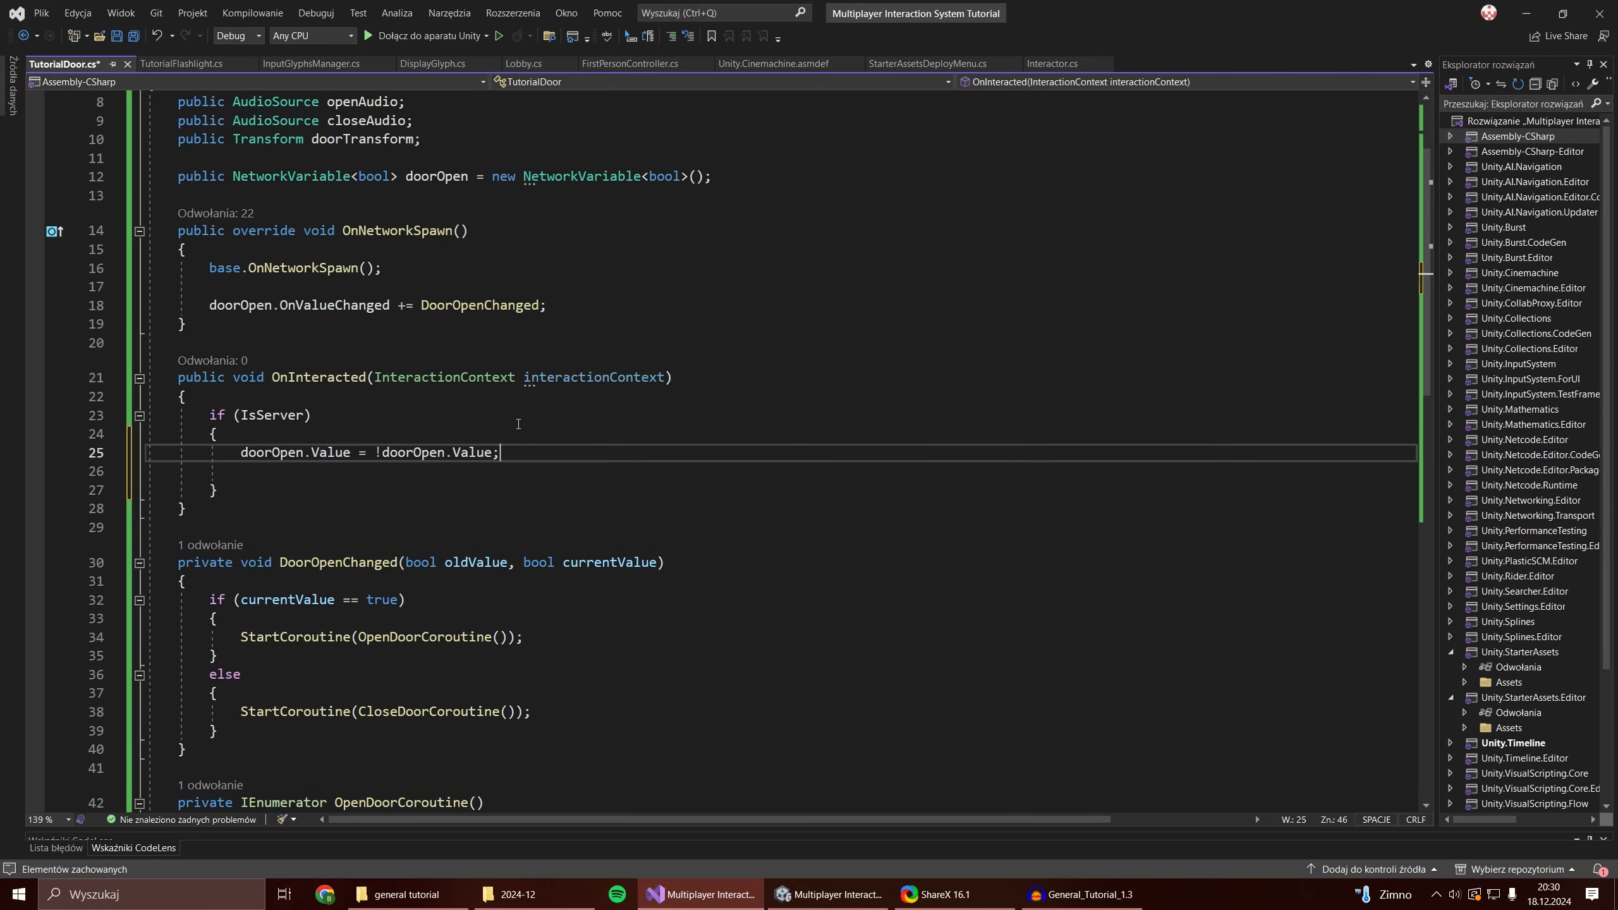
# Below the toggle, after a blank line, add if (doorOpen.Value == true) calling this.GetComponent<InteractableBase>().SetActionName("Close Door").
pyautogui.write('if()')
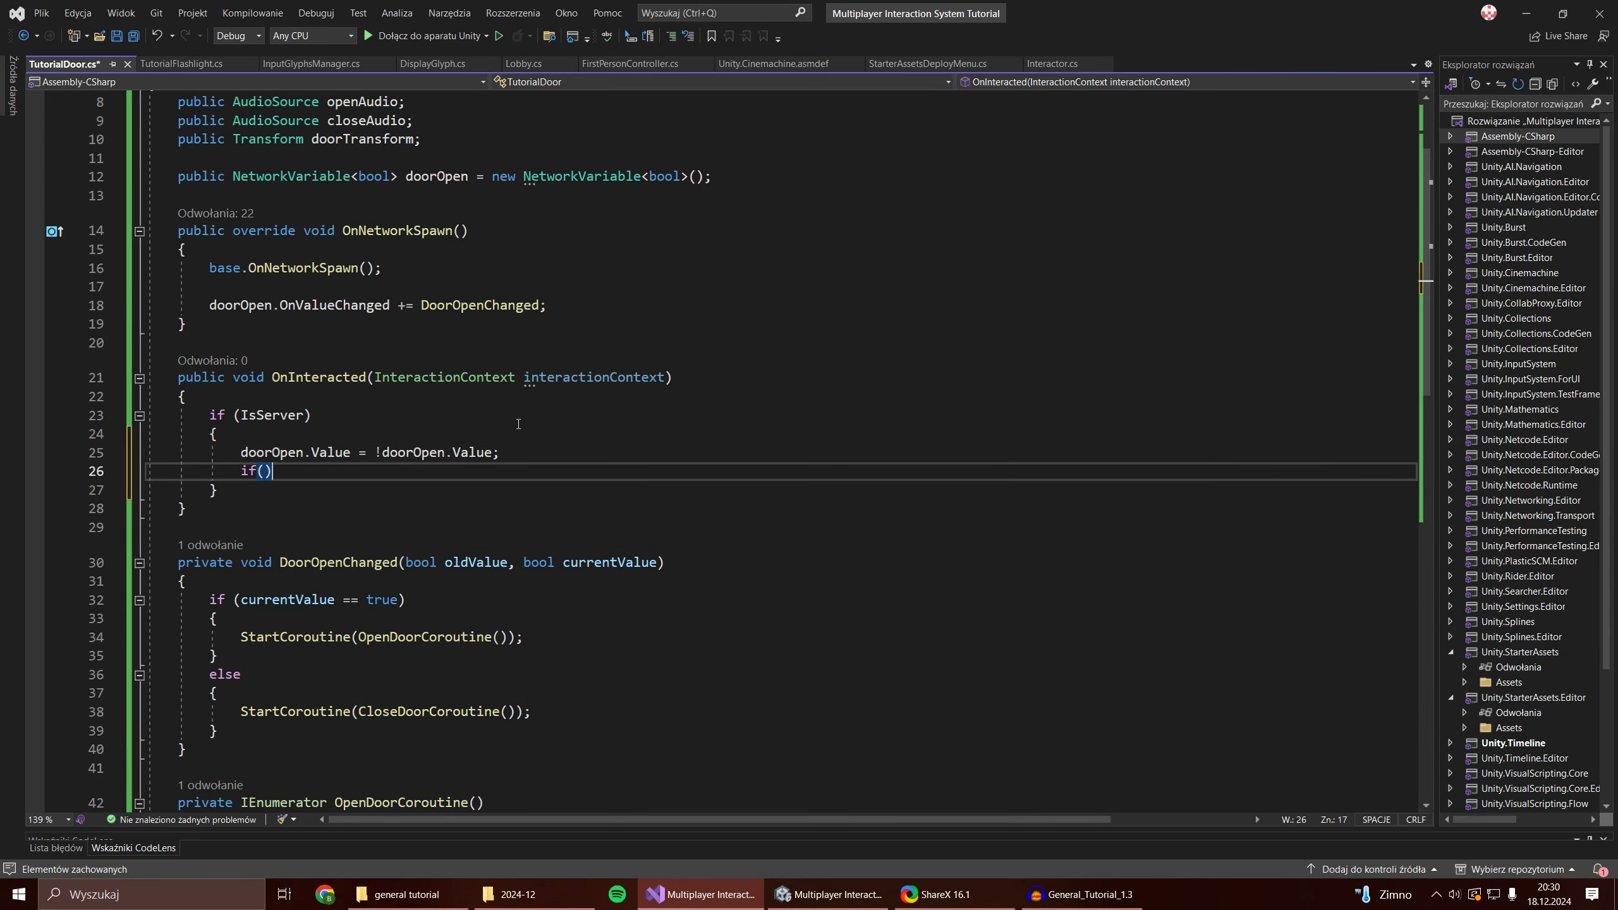
pyautogui.write('doorOpen.Value == true)')
pyautogui.press('Return')
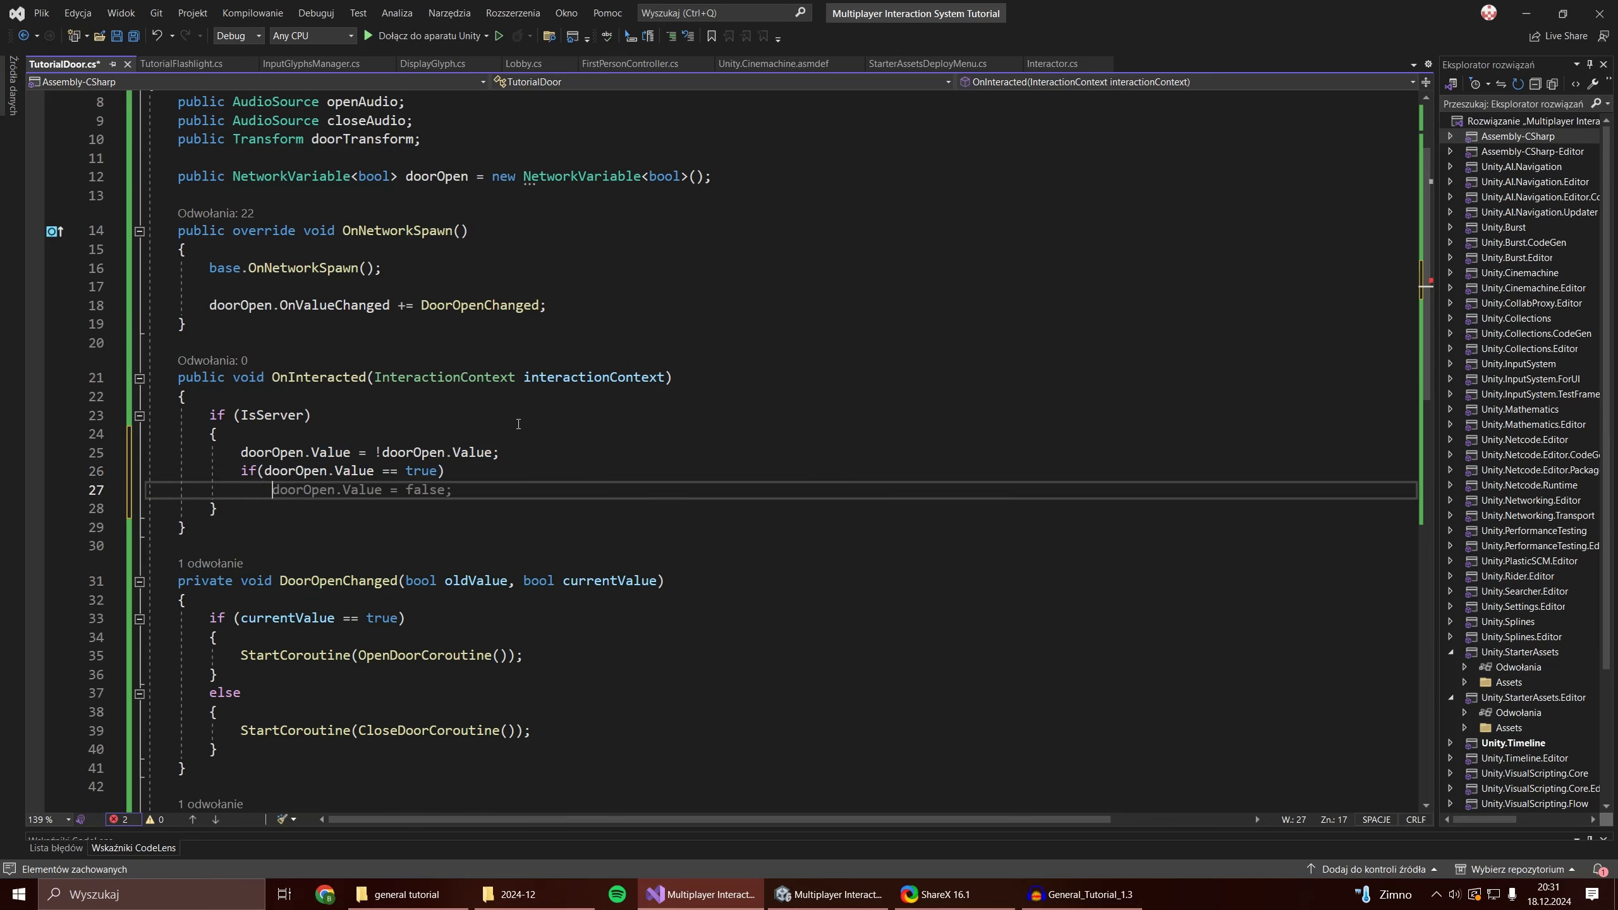
pyautogui.write('this.GetComponent<')
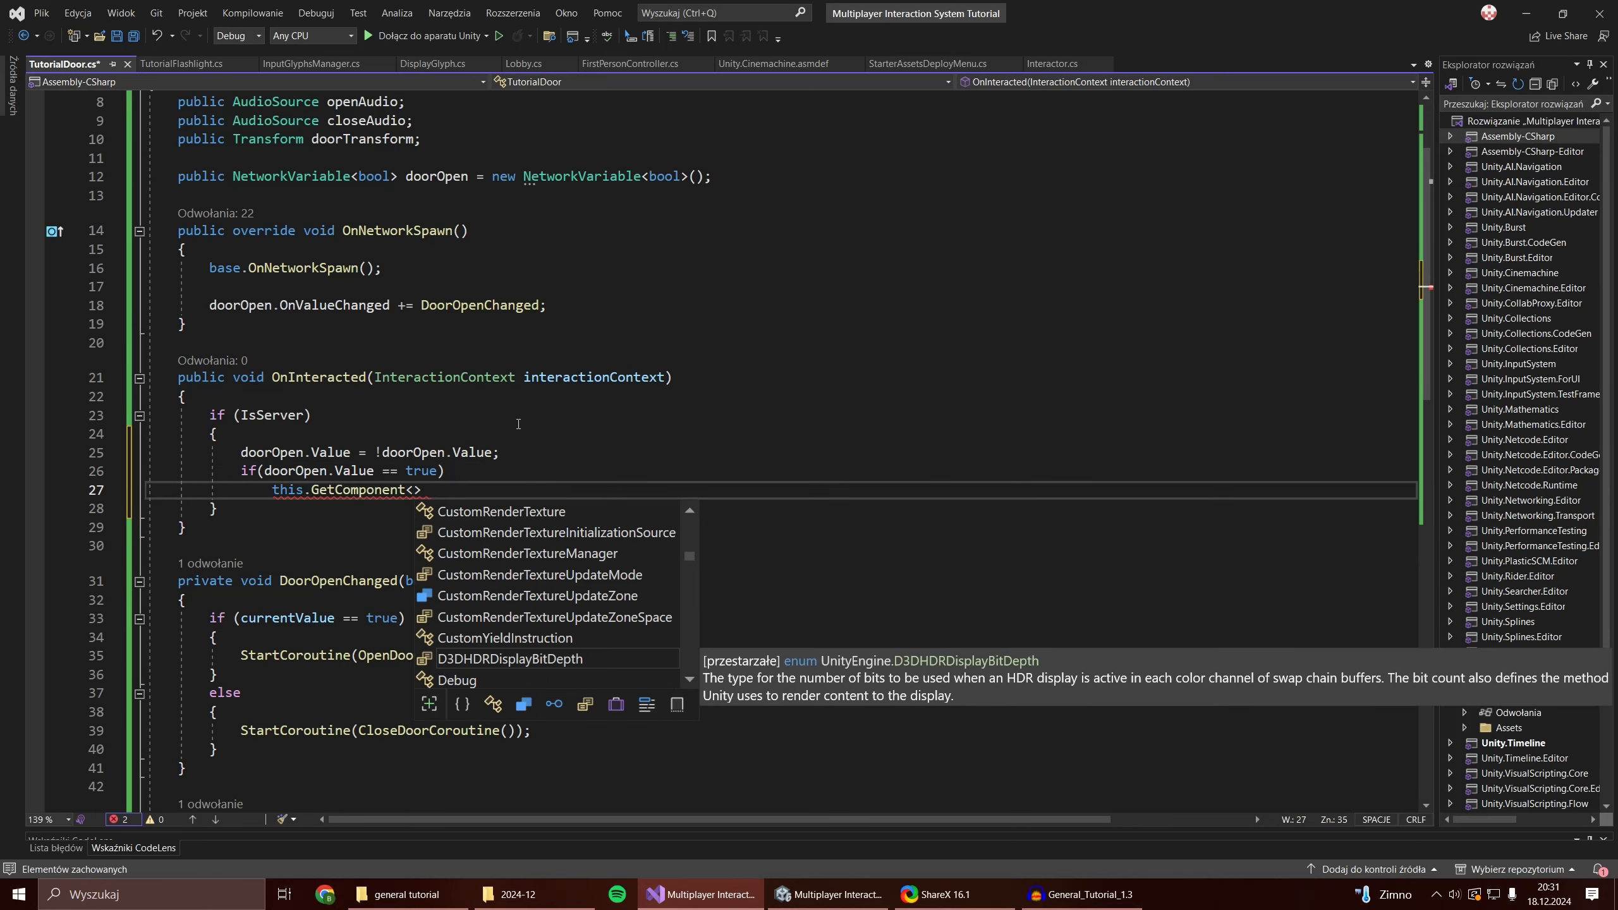
pyautogui.write('InteractableBase>().S')
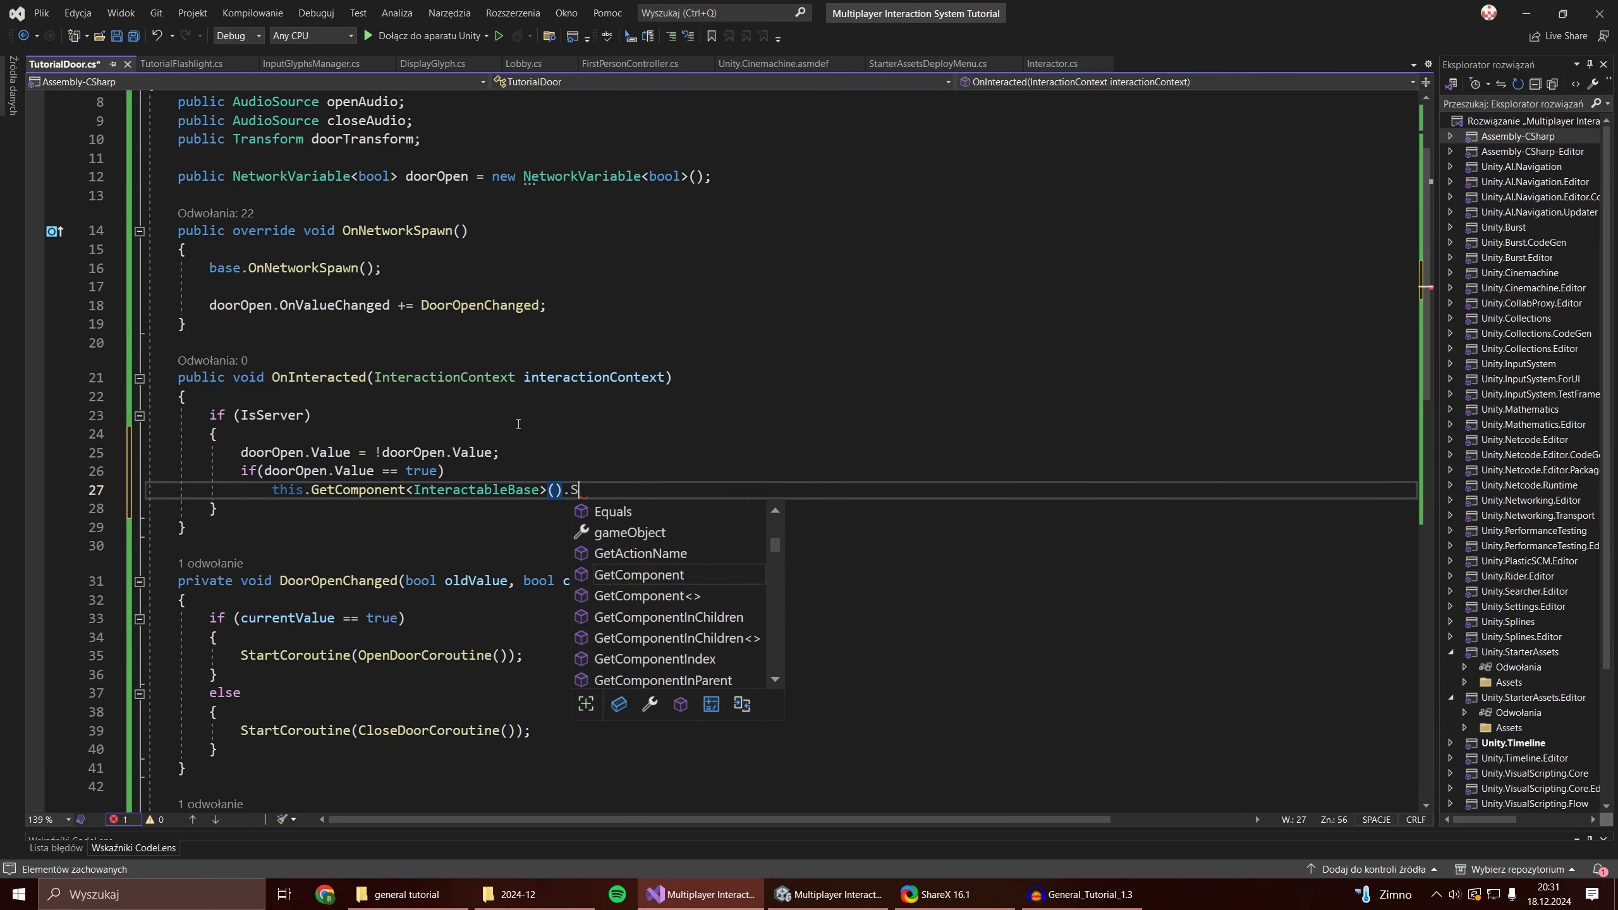
pyautogui.write('etActionName()"Cl')
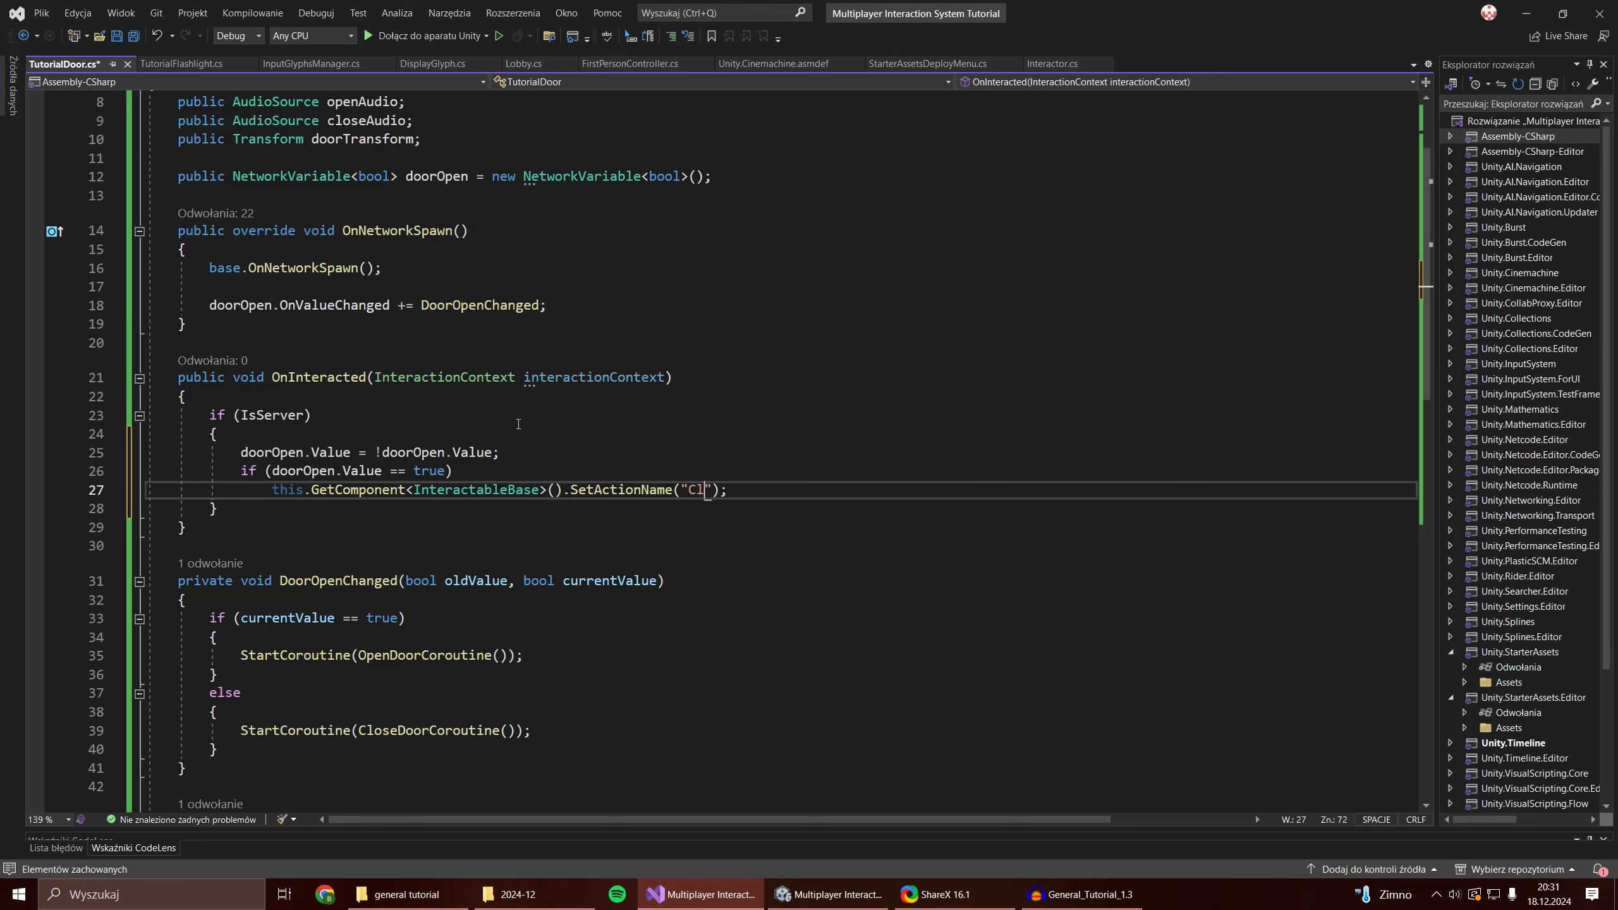
pyautogui.write('ose Door')
pyautogui.press('Up')
pyautogui.press('Up')
pyautogui.press('Return')
# Add an else branch with a copy of the SetActionName call, changing its text to "Open Door".
pyautogui.press('Down')
pyautogui.press('Down')
pyautogui.press('End')
pyautogui.press('Return')
pyautogui.write('else')
pyautogui.press('Up')
pyautogui.hotkey('shift', 'End')
pyautogui.hotkey('ctrl', 'c')
pyautogui.press('Down')
pyautogui.press('Return')
pyautogui.hotkey('ctrl', 'v')
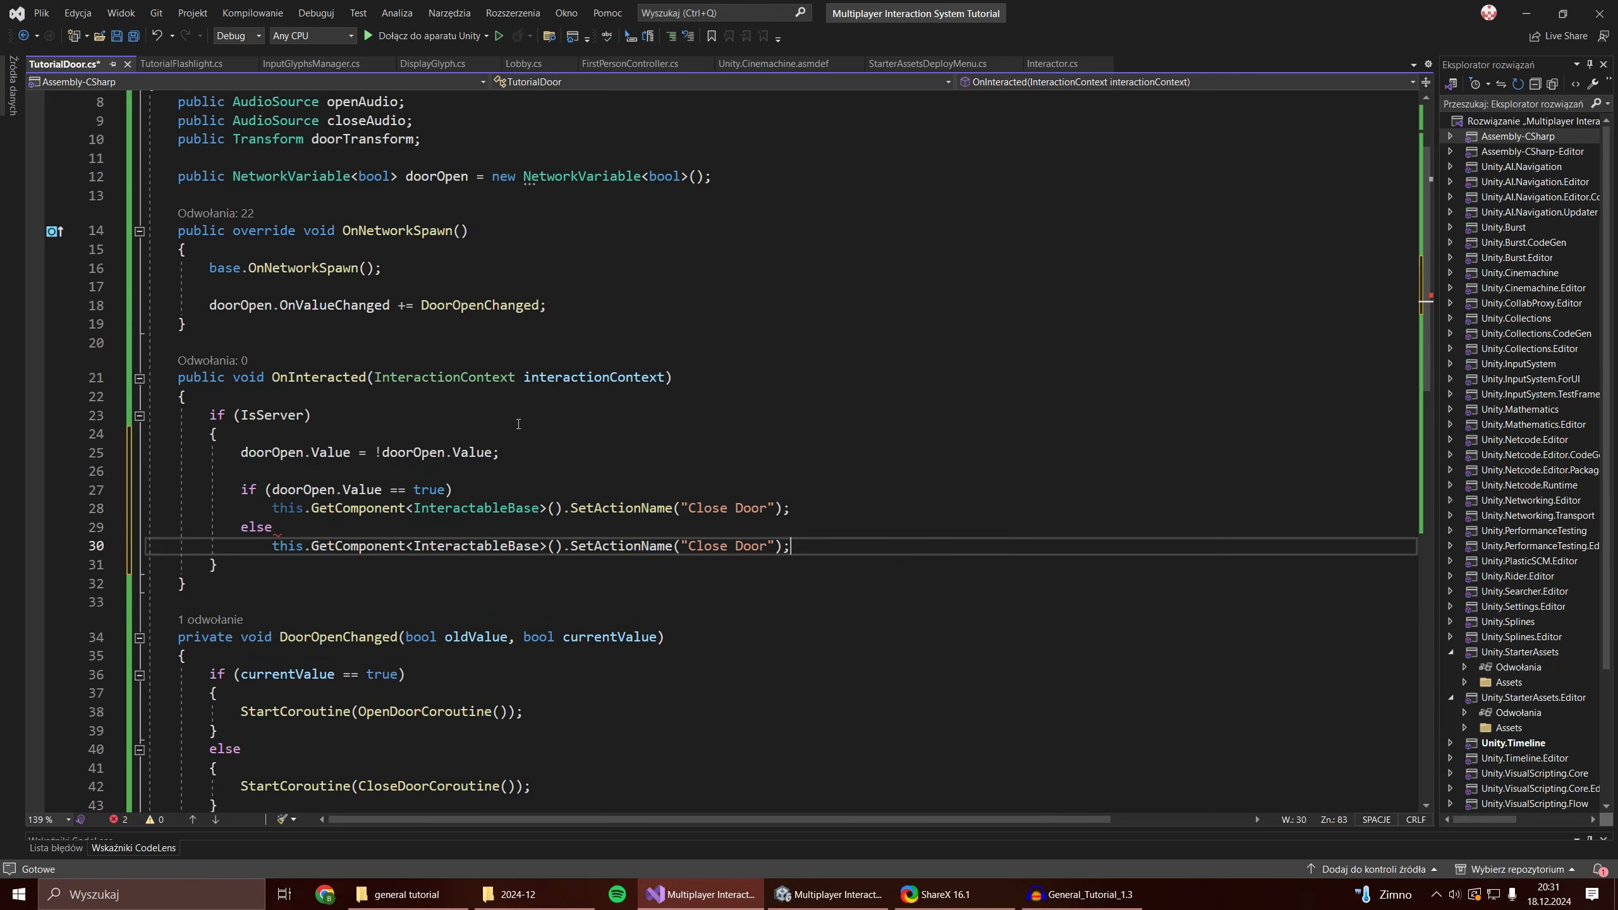
pyautogui.press('Left')
pyautogui.press('Left')
pyautogui.press('Left')
pyautogui.hotkey('ctrl', 'BackSpace')
pyautogui.hotkey('ctrl', 'BackSpace')
pyautogui.write('Open')
# At the end of OnNetworkSpawn, add an if (doorOpen.Value == true) block that sets doorTransform.localRotation using Quaternion.Euler.
pyautogui.click(615, 315)
pyautogui.press('Return')
pyautogui.press('Return')
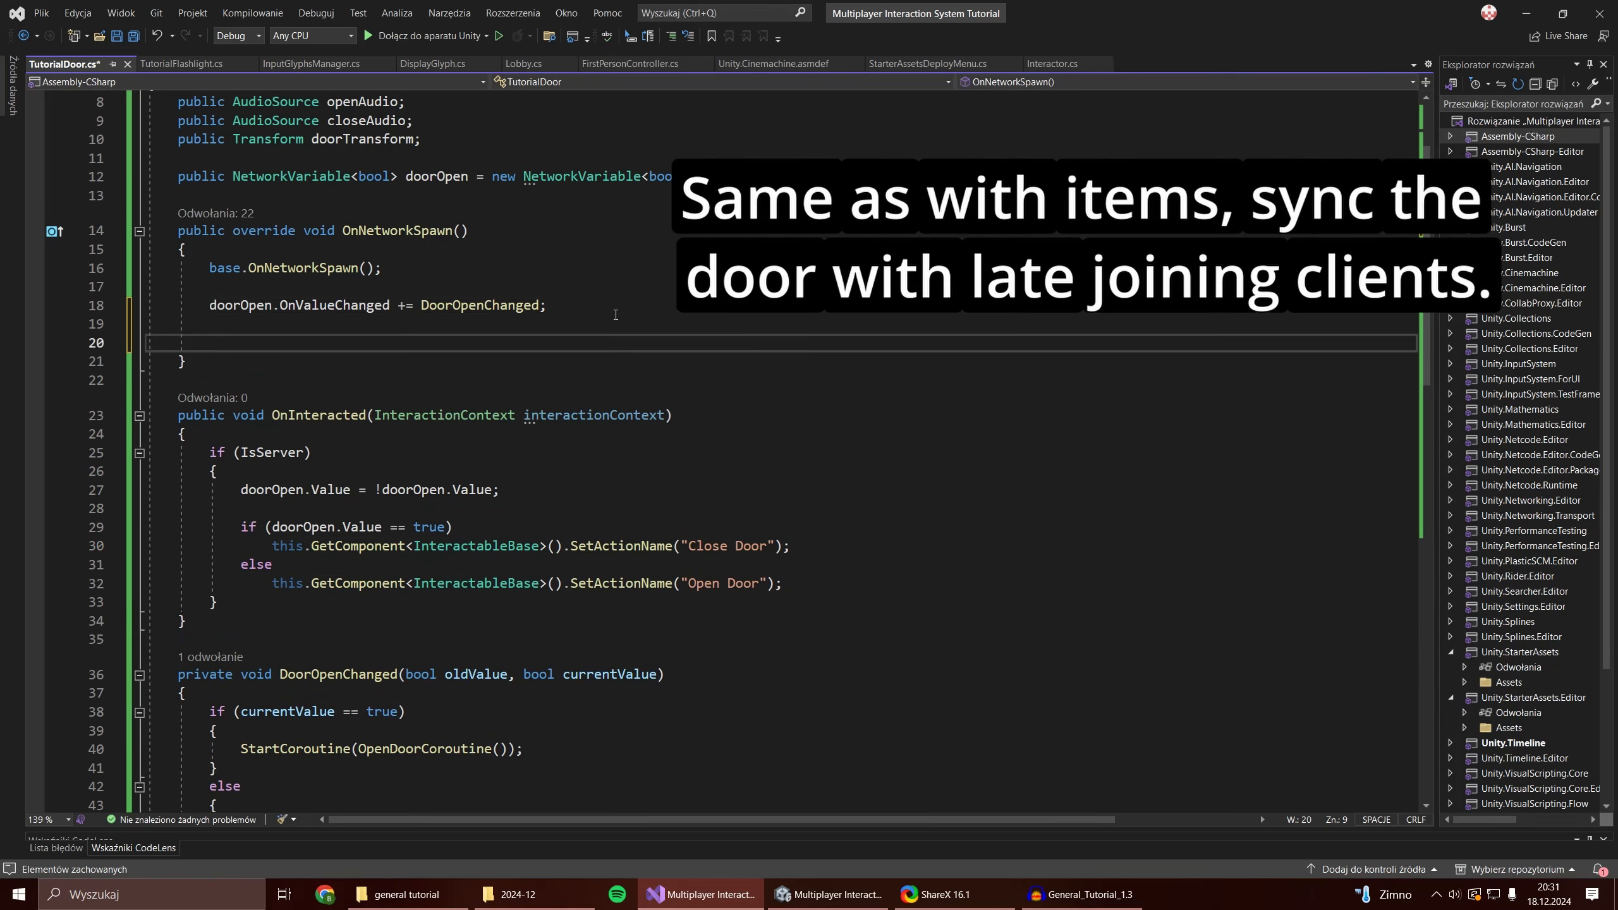
pyautogui.write('if (doorOpen.Value == true')
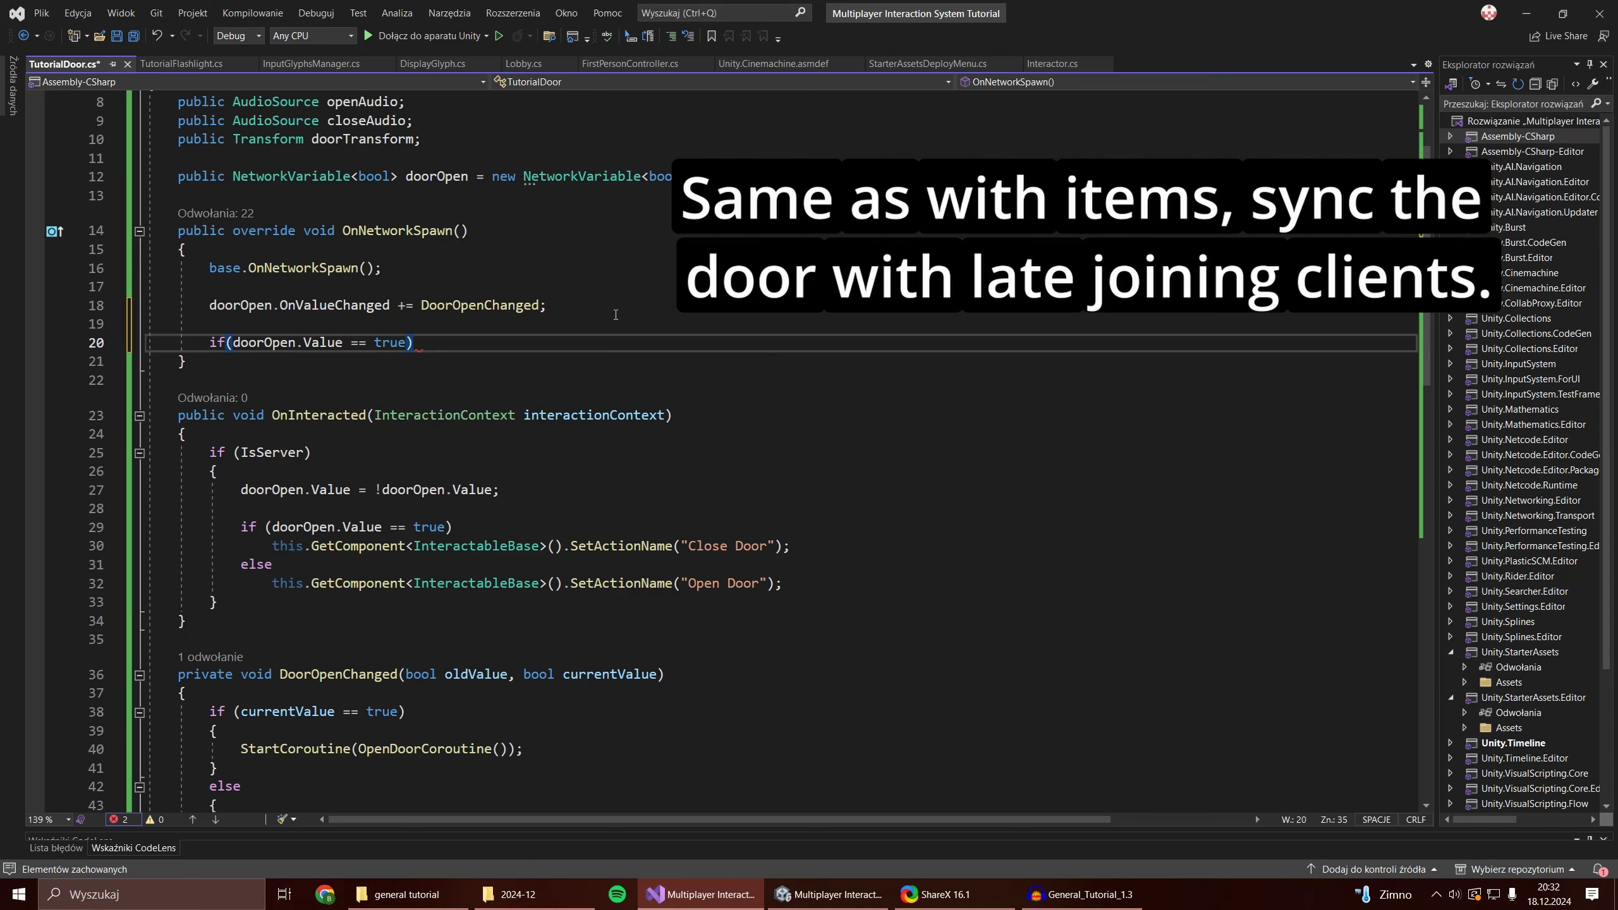
pyautogui.press('End')
pyautogui.press('Return')
pyautogui.write('{')
pyautogui.press('Return')
pyautogui.write('doortransform.localRotation = Quaternion.')
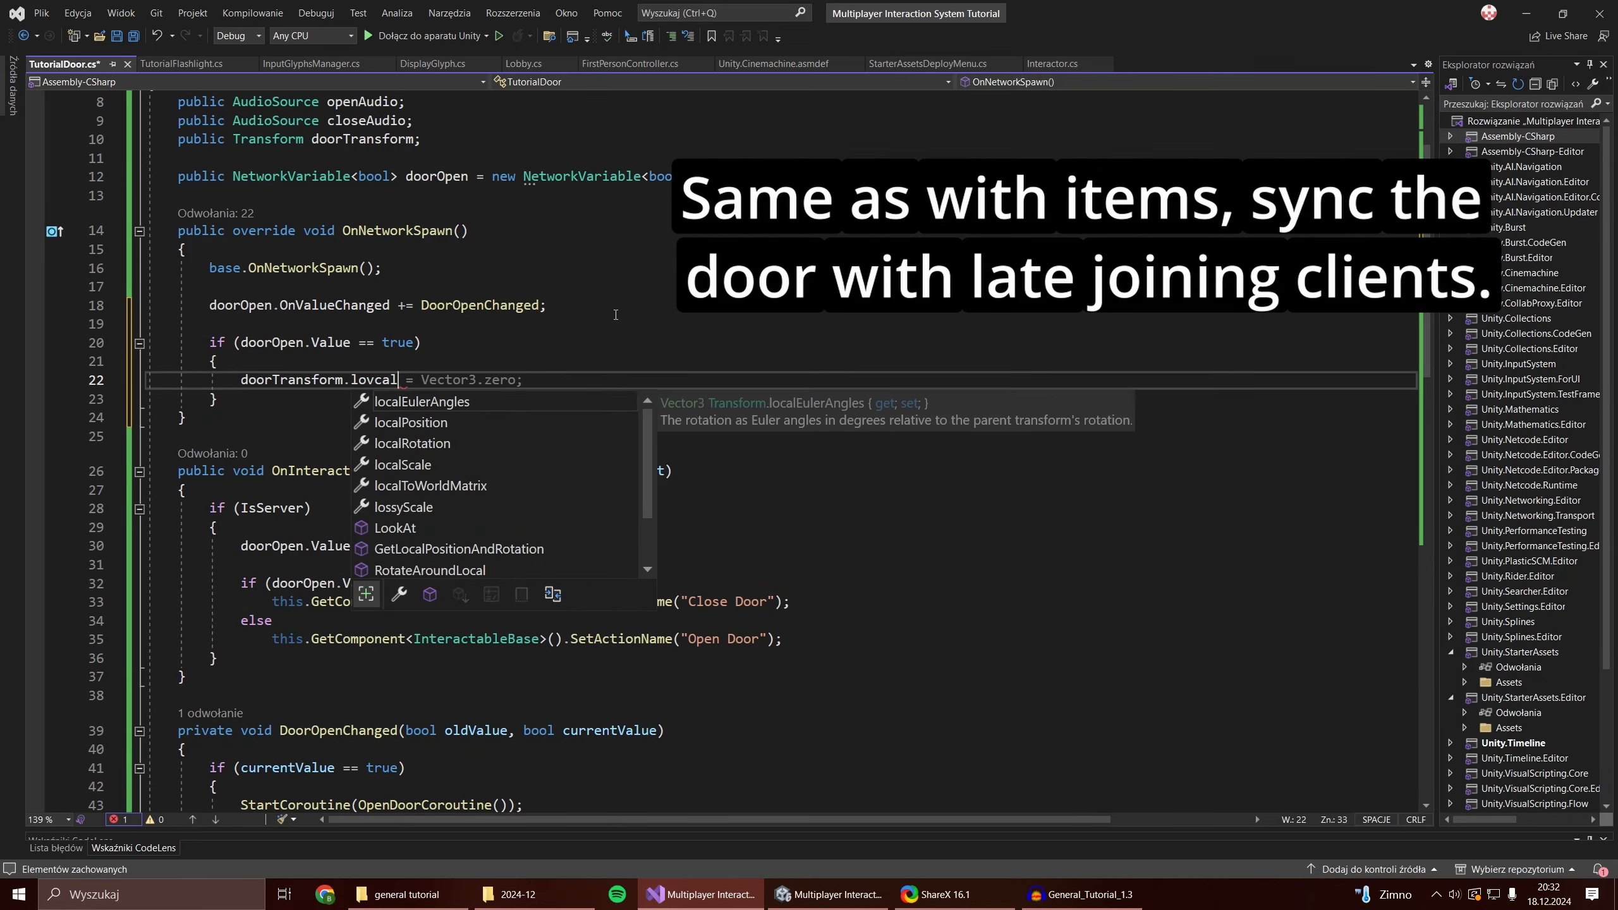
pyautogui.write('Euler(0, 0')
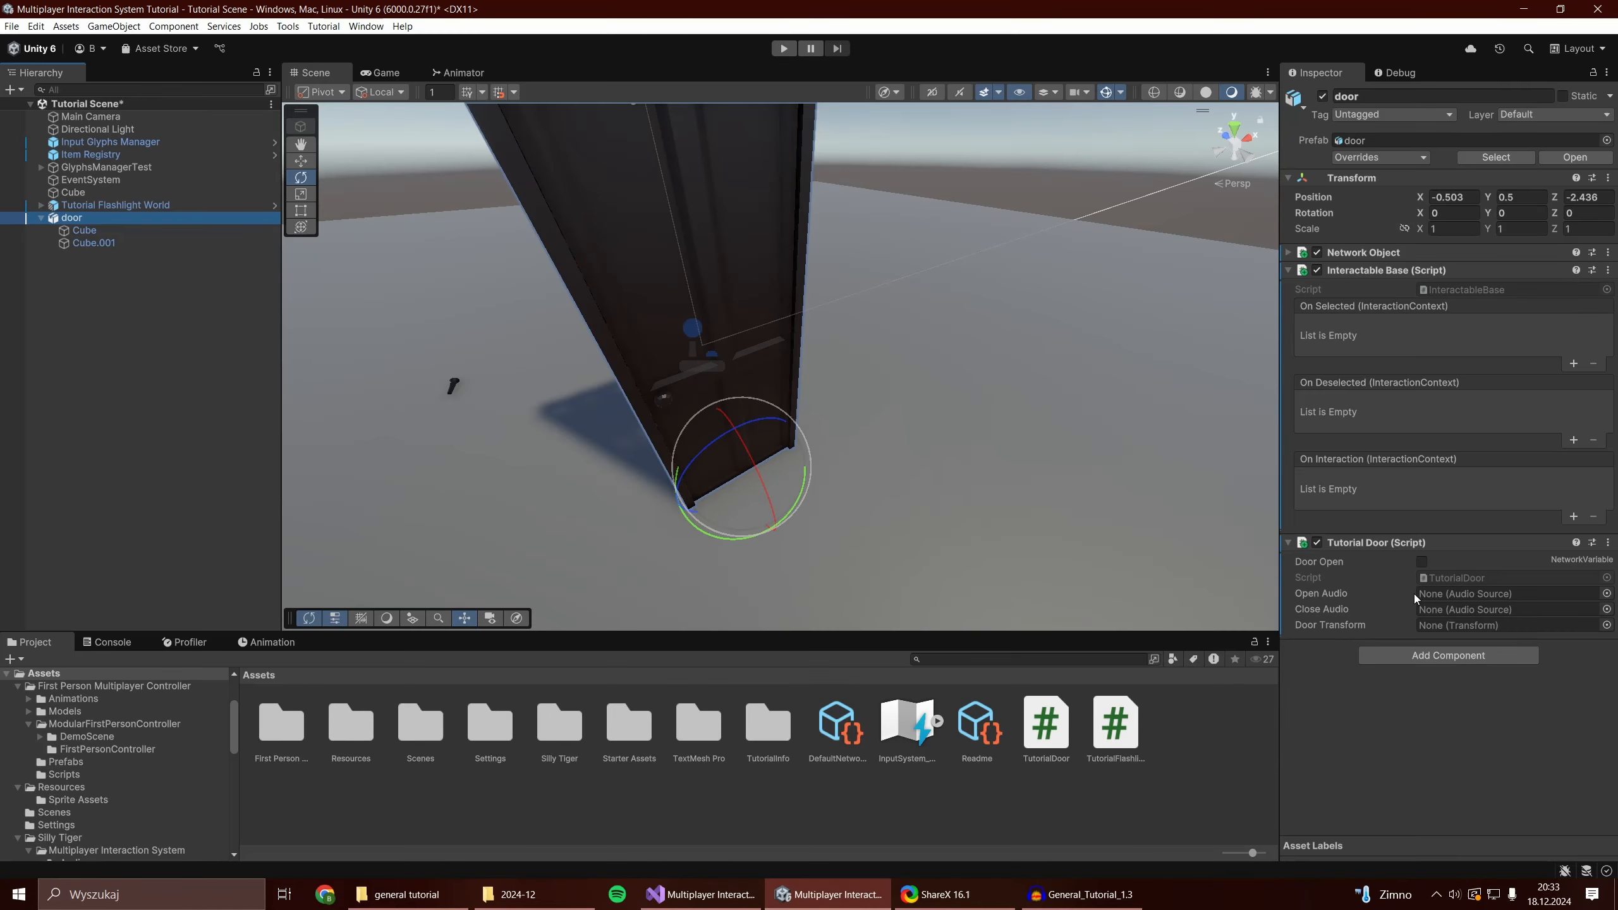
# In Unity, add an Audio Source component to the door object and assign the door-open clip as its audio resource.
pyautogui.click(1453, 657)
pyautogui.write('audio so')
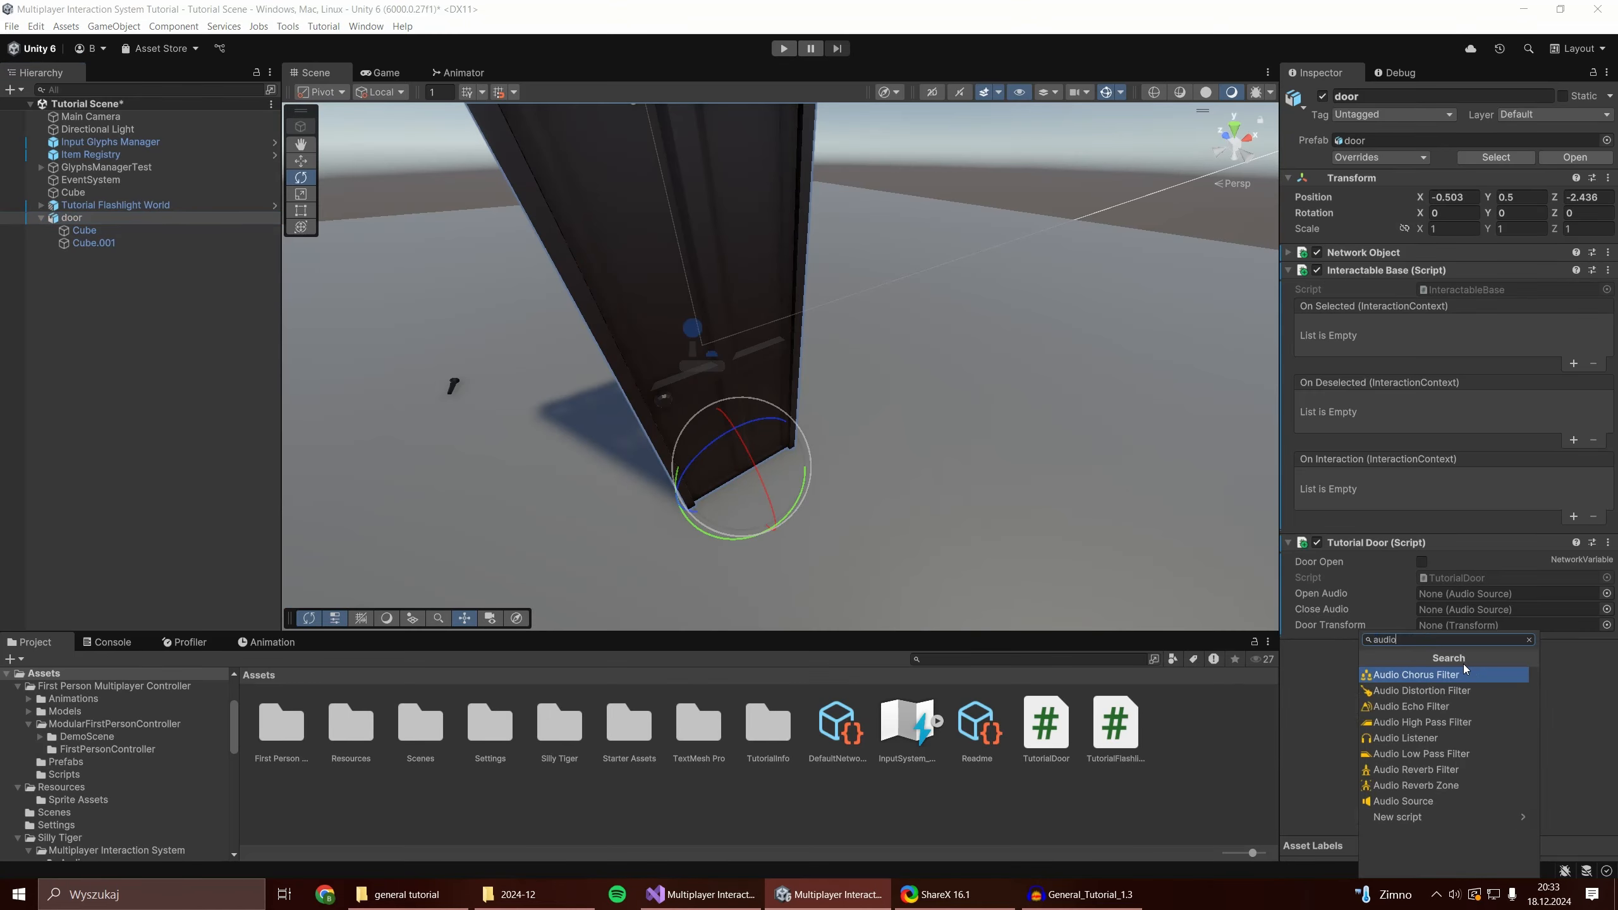
pyautogui.click(1486, 673)
pyautogui.click(1598, 675)
pyautogui.write('open')
pyautogui.doubleClick(1072, 376)
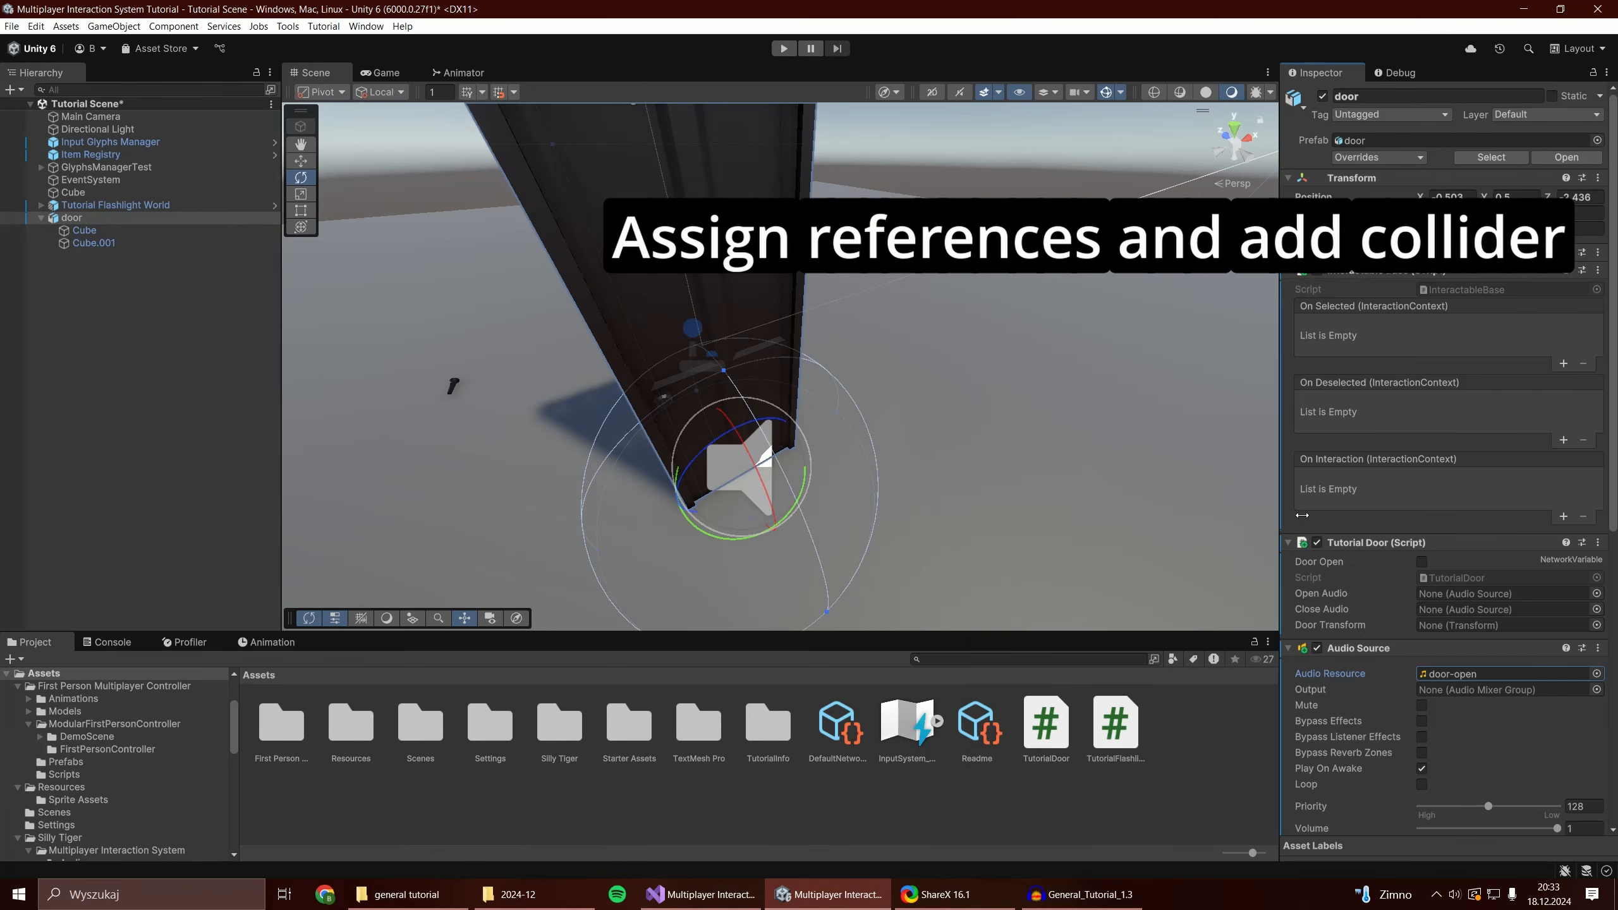
pyautogui.scroll(-4, 1388, 510)
pyautogui.click(1387, 510)
# Add a second Audio Source to the door and assign the door closing clip as its audio resource.
pyautogui.click(1441, 675)
pyautogui.write('audio so')
pyautogui.click(1442, 675)
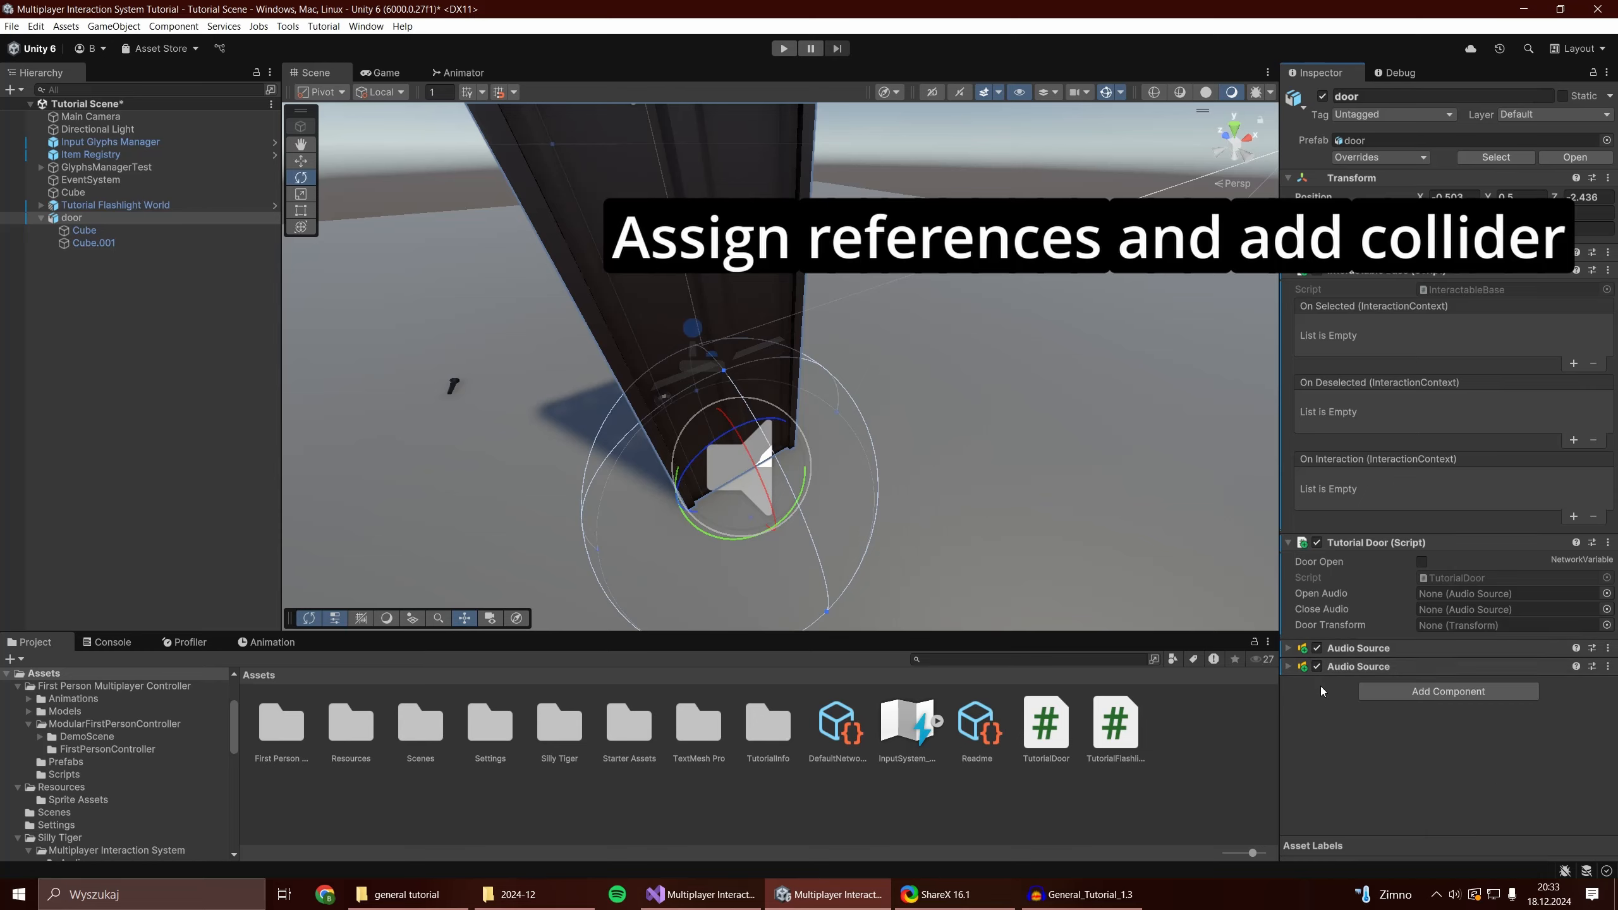
pyautogui.click(1289, 665)
pyautogui.click(1598, 691)
pyautogui.write('close')
pyautogui.doubleClick(1072, 376)
# On the Tutorial Door script, assign the Audio Sources to Open Audio and Close Audio, and the Cube child to Door Transform.
pyautogui.click(1290, 649)
pyautogui.click(1290, 649)
pyautogui.moveTo(1359, 648); pyautogui.dragTo(1493, 625)
# Add a Box Collider to the door's Cube child and frame it in the scene view.
pyautogui.click(107, 233)
pyautogui.click(1446, 480)
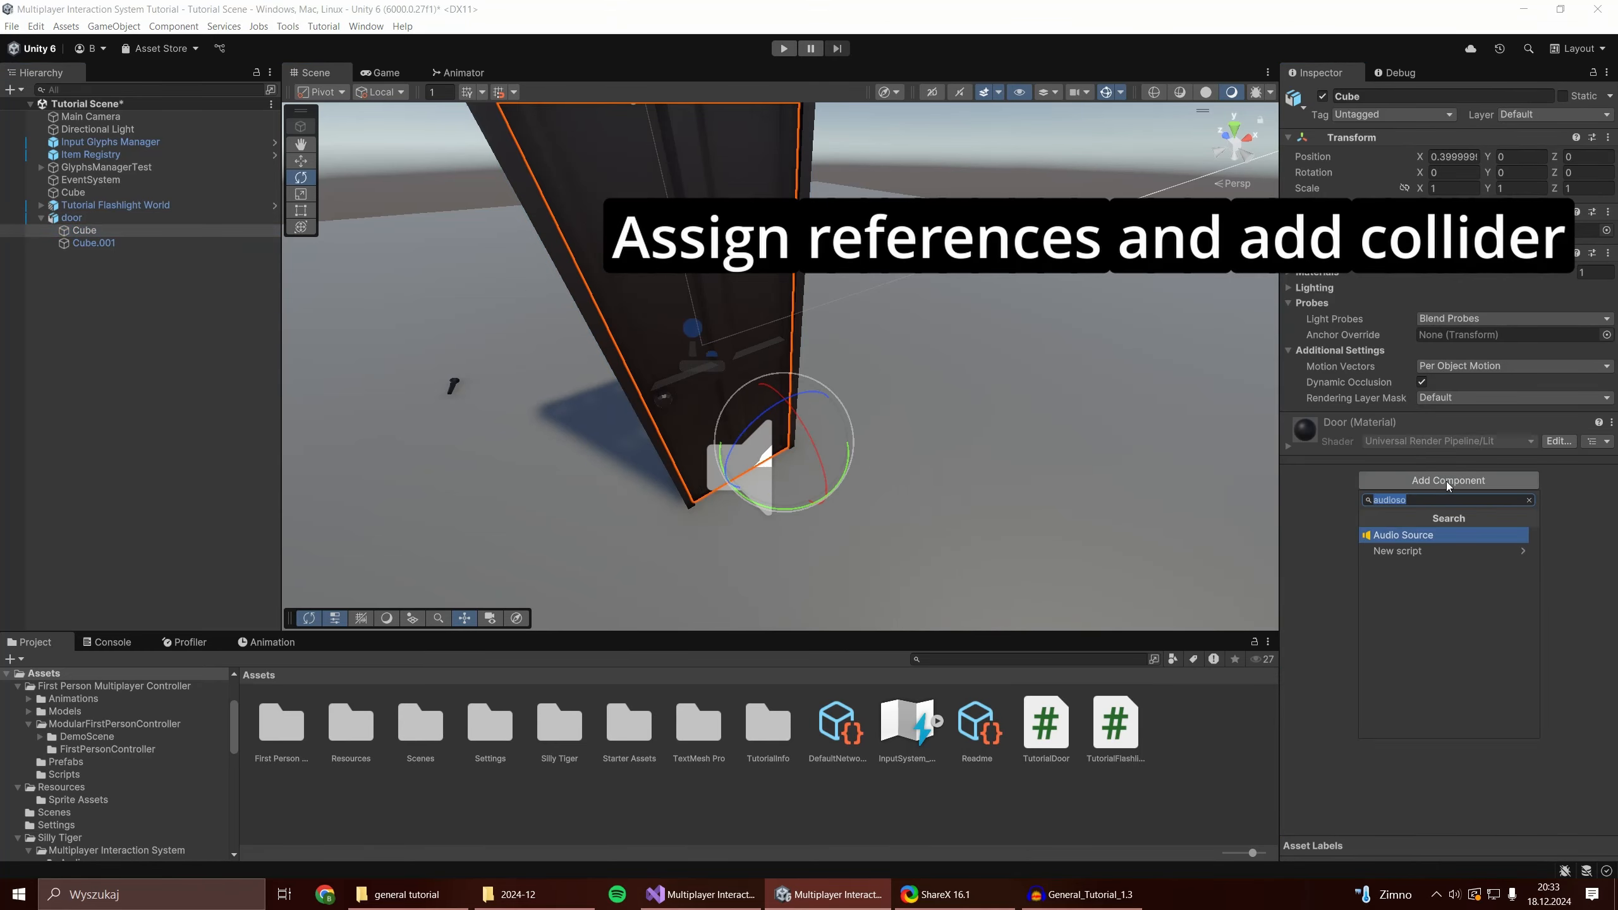
pyautogui.write('box')
pyautogui.press('Return')
pyautogui.moveTo(584, 450); pyautogui.dragTo(512, 443, button='right')
pyautogui.press('f')
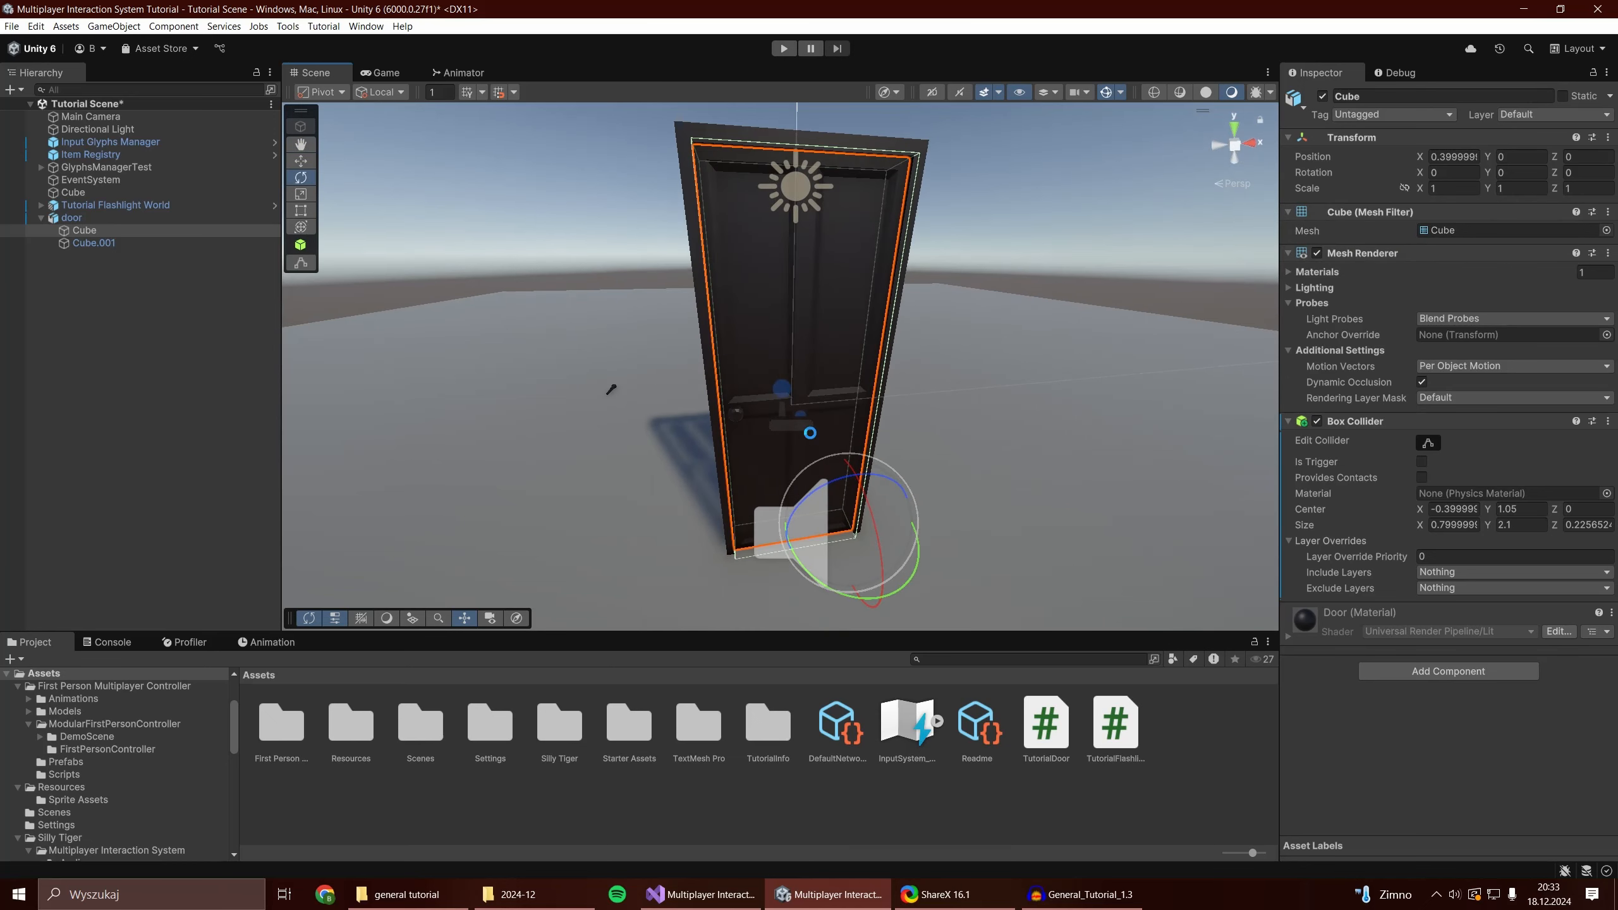
# Add an On Interaction listener on the door's Interactable Base that calls TutorialDoor.OnInteracted.
pyautogui.click(114, 205)
pyautogui.click(72, 217)
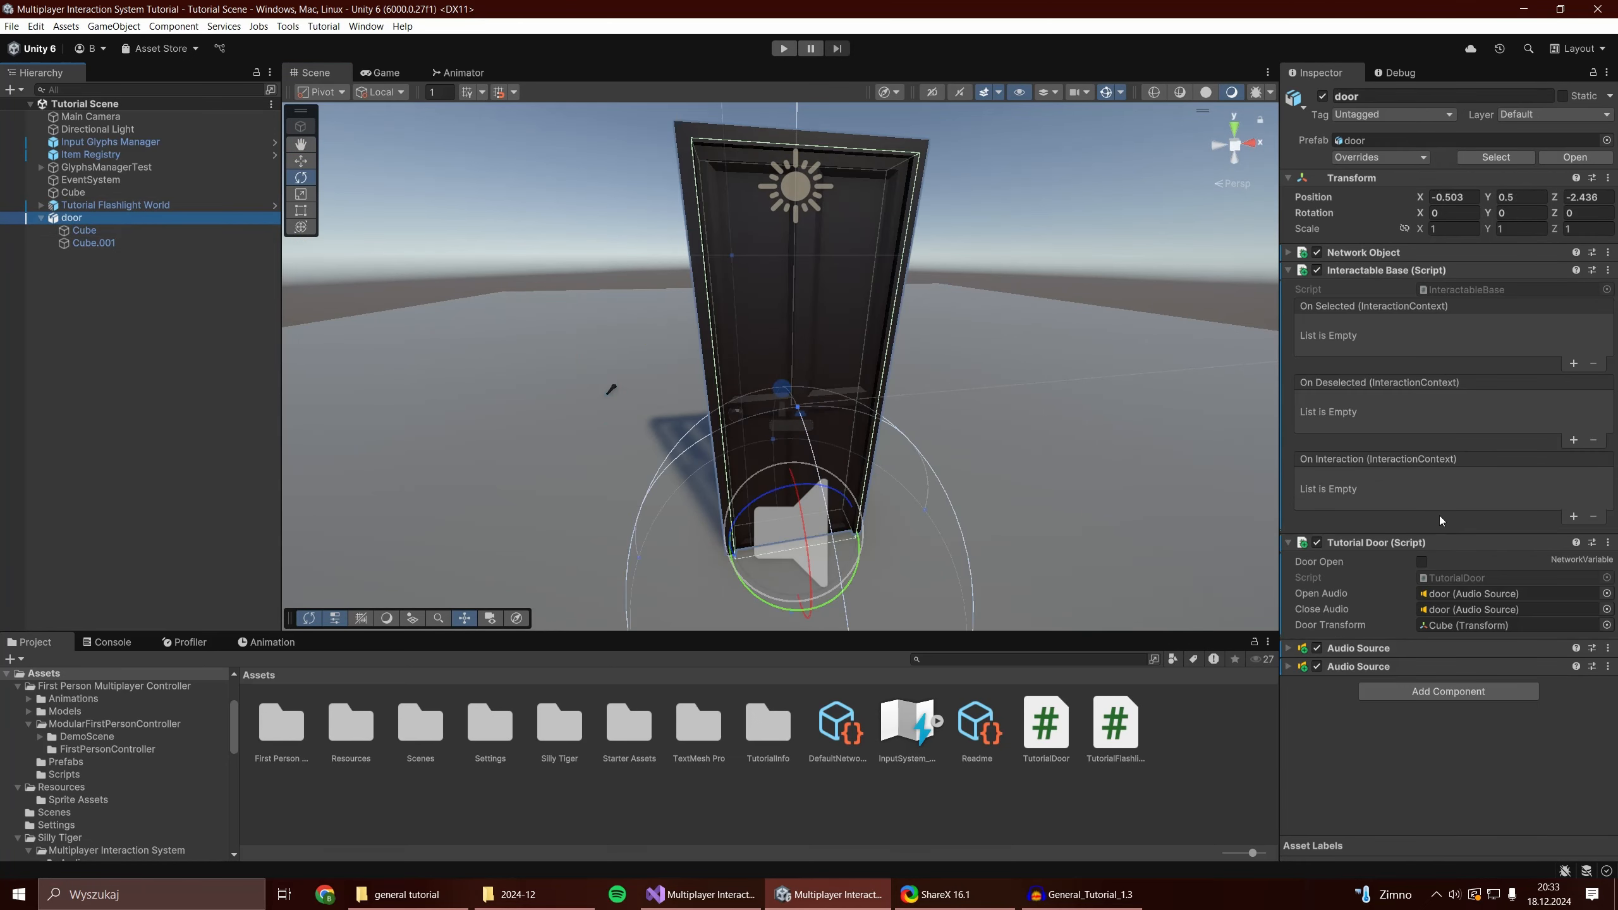
pyautogui.click(1572, 517)
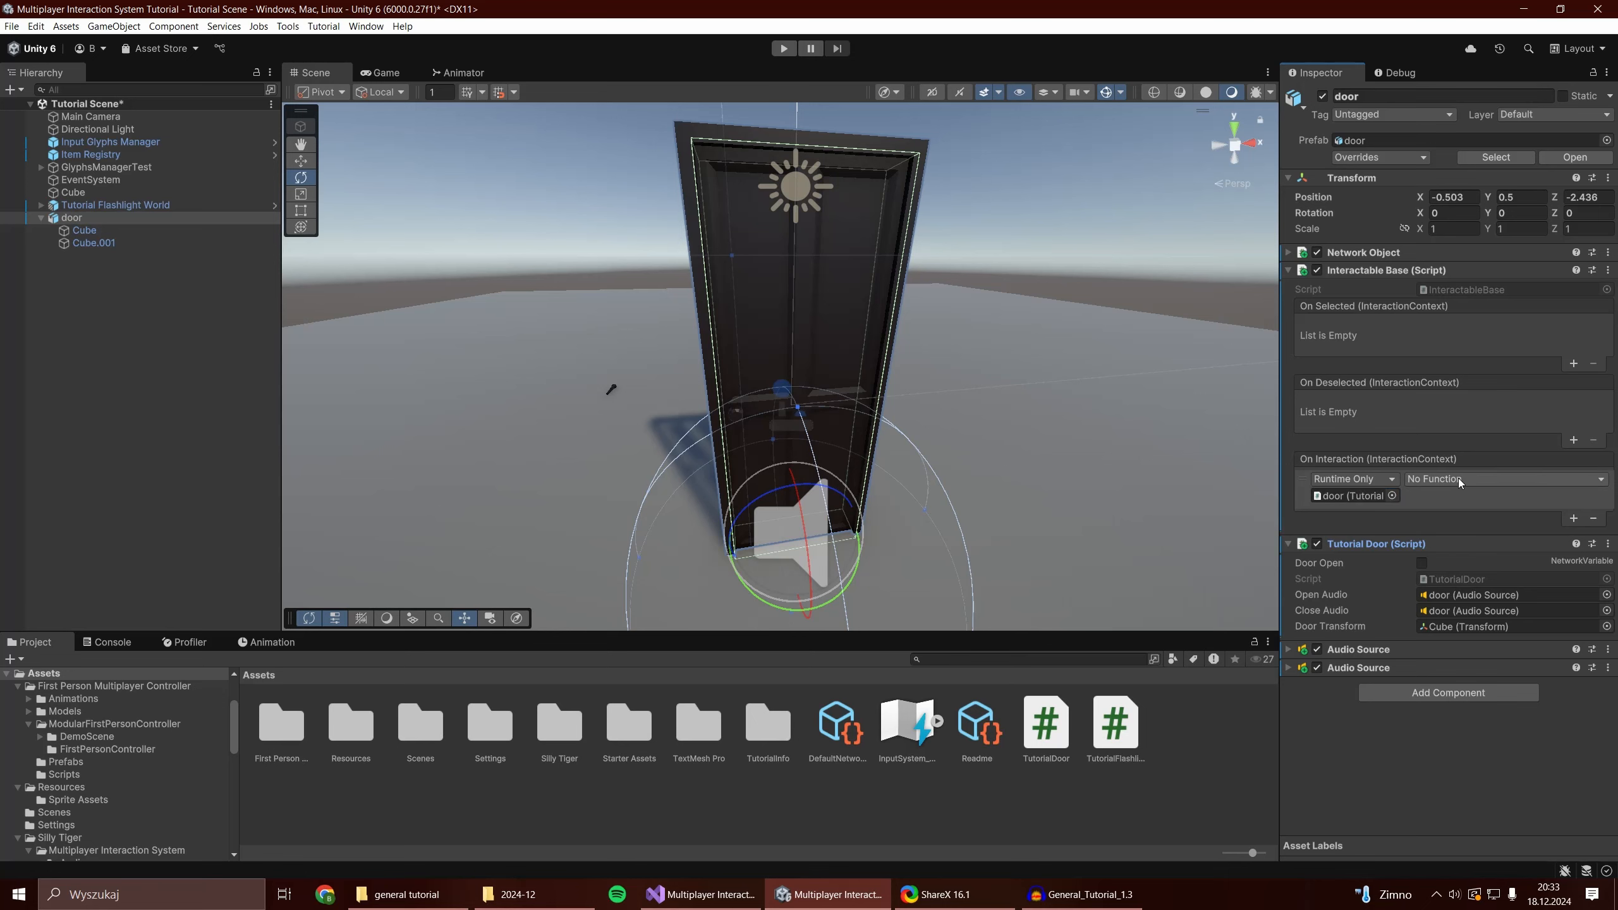
pyautogui.click(1459, 478)
pyautogui.moveTo(1484, 583)
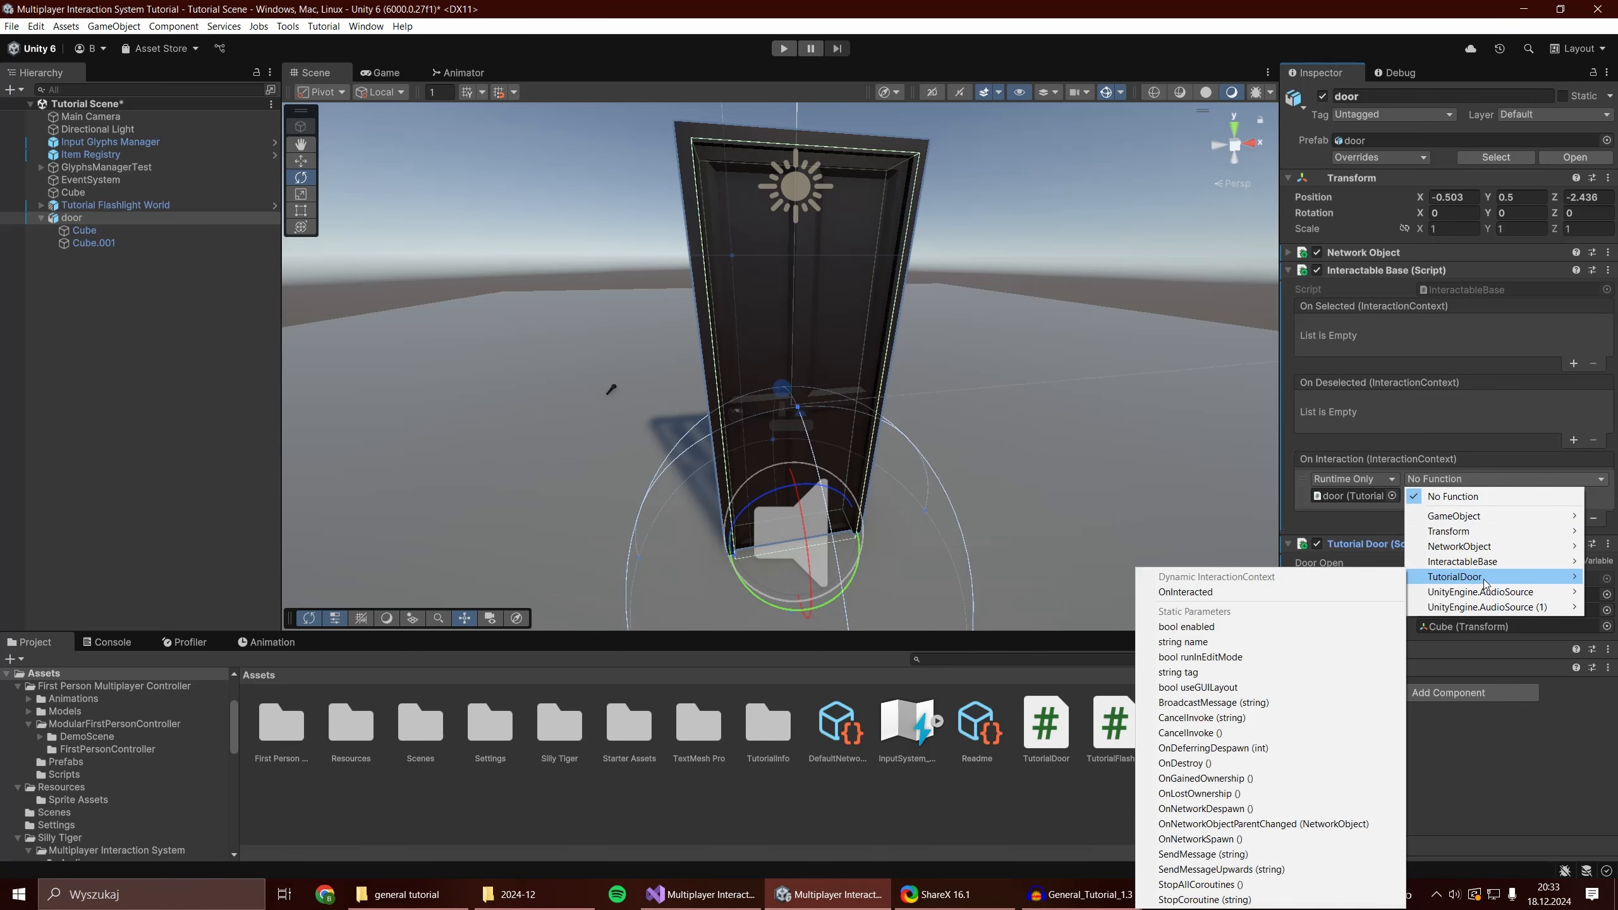
pyautogui.click(1209, 593)
# Rename the door object as Tutorial Door and save it as a prefab variant in the Prefabs/Interactables folder.
pyautogui.doubleClick(560, 723)
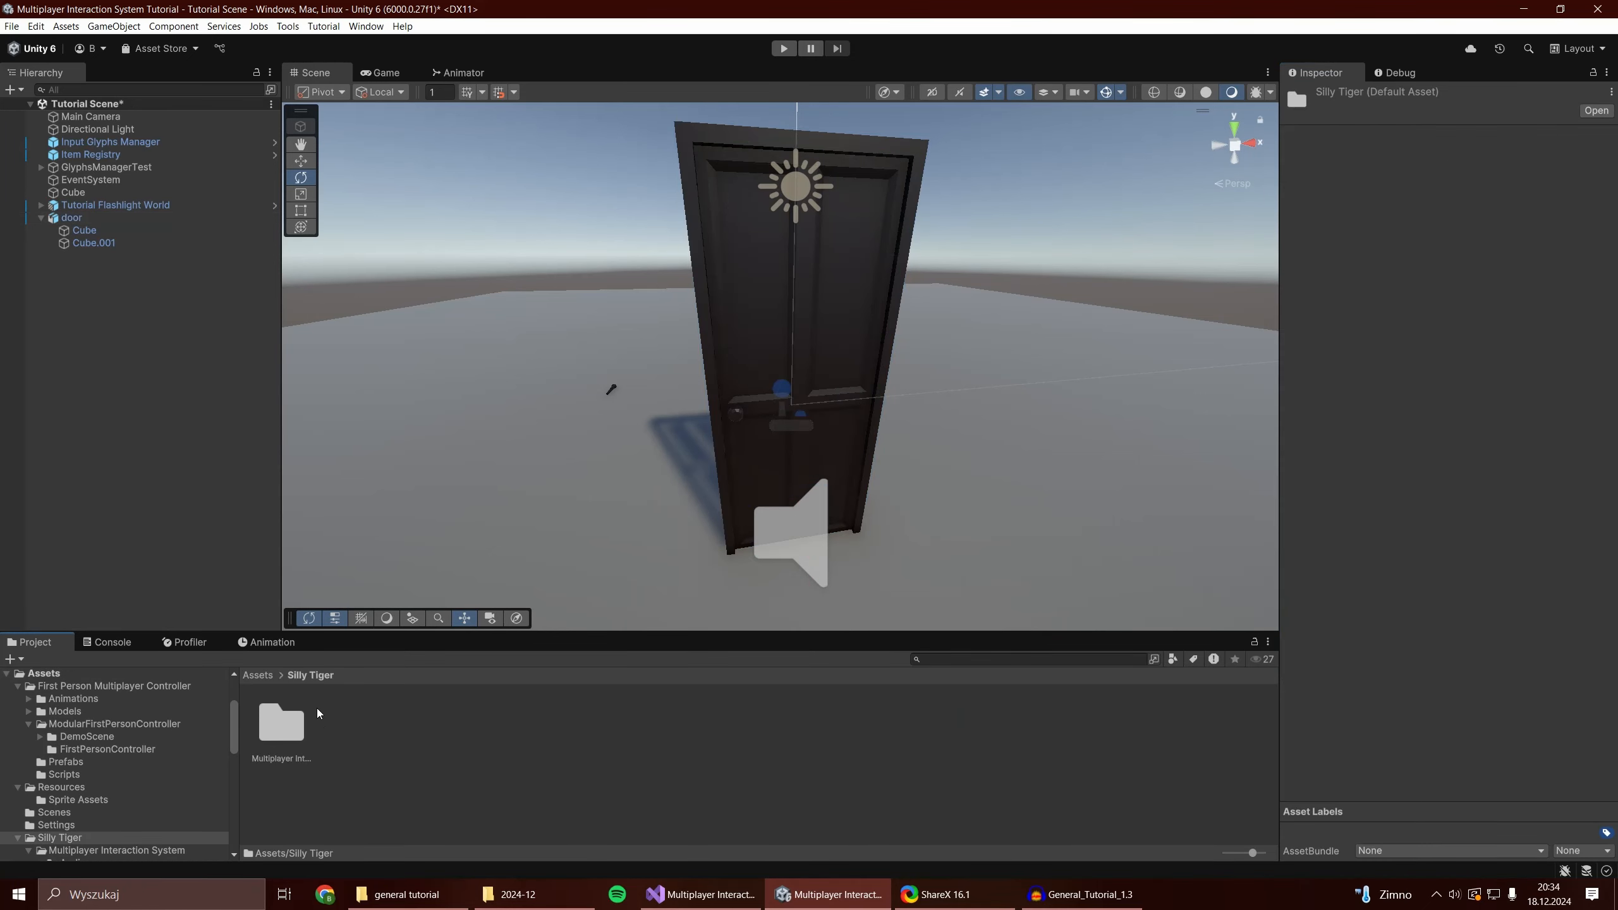
pyautogui.doubleClick(280, 724)
pyautogui.doubleClick(490, 734)
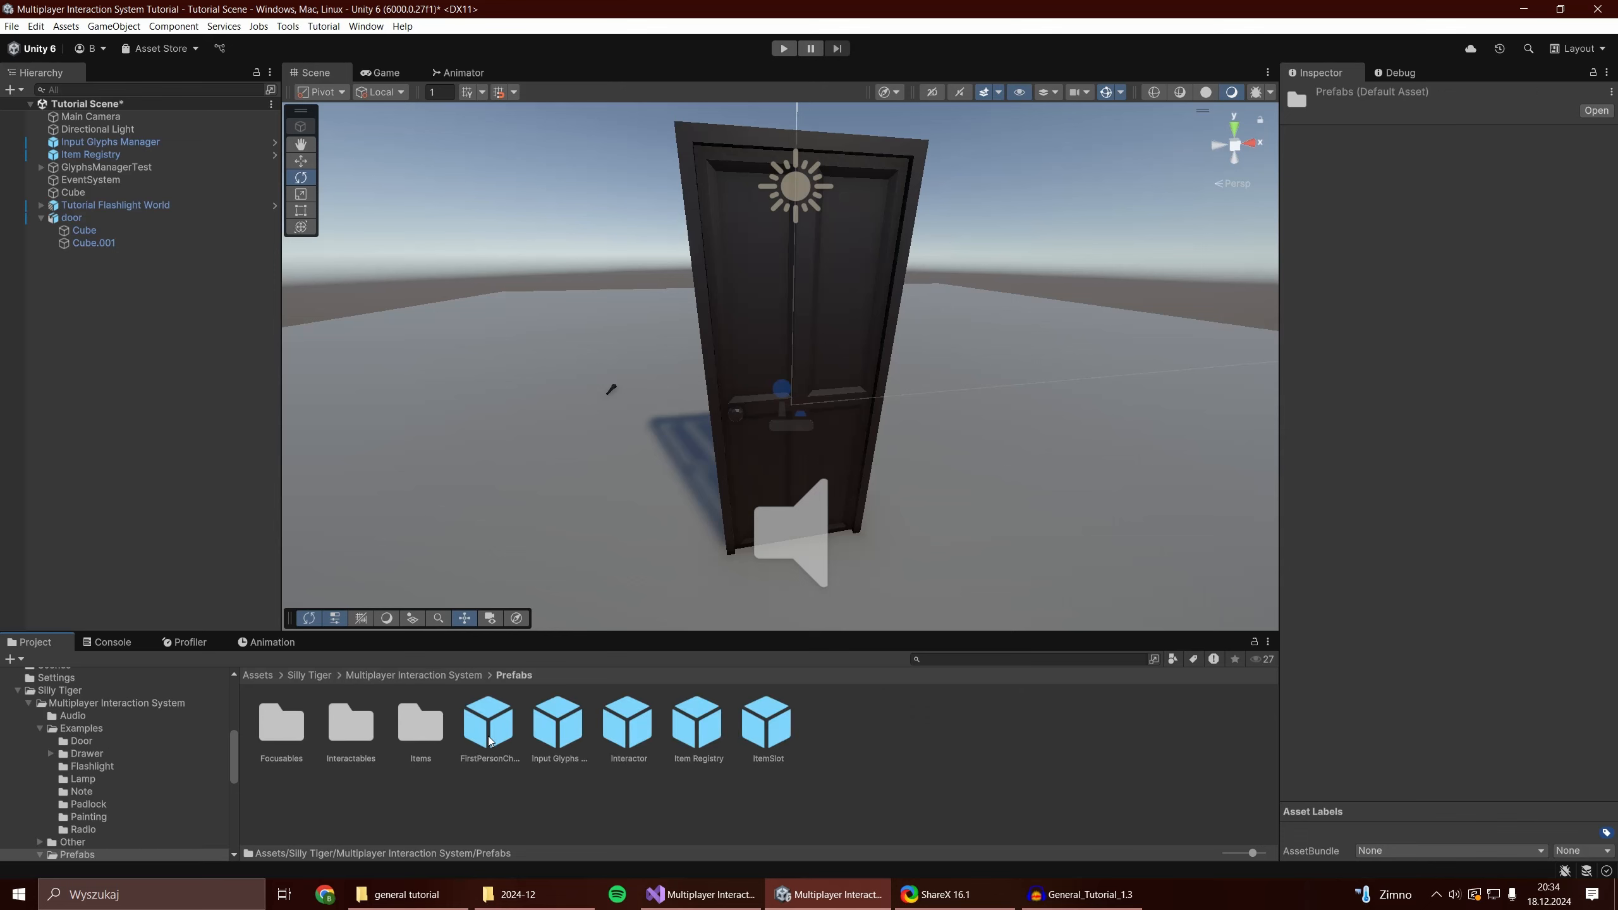
pyautogui.doubleClick(352, 727)
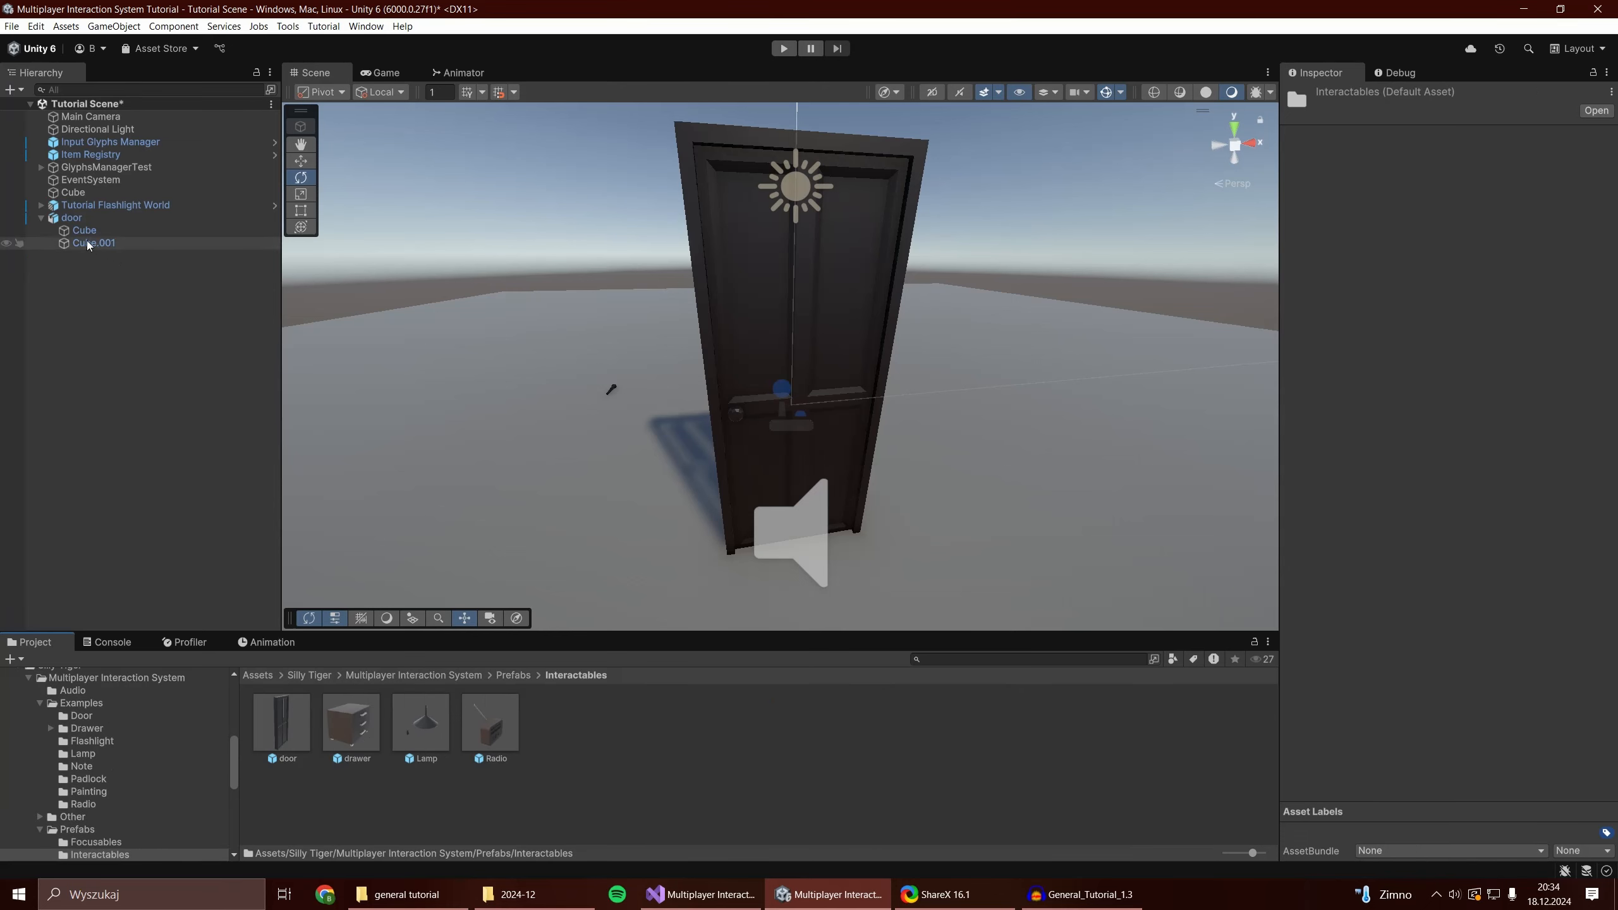
pyautogui.click(72, 218)
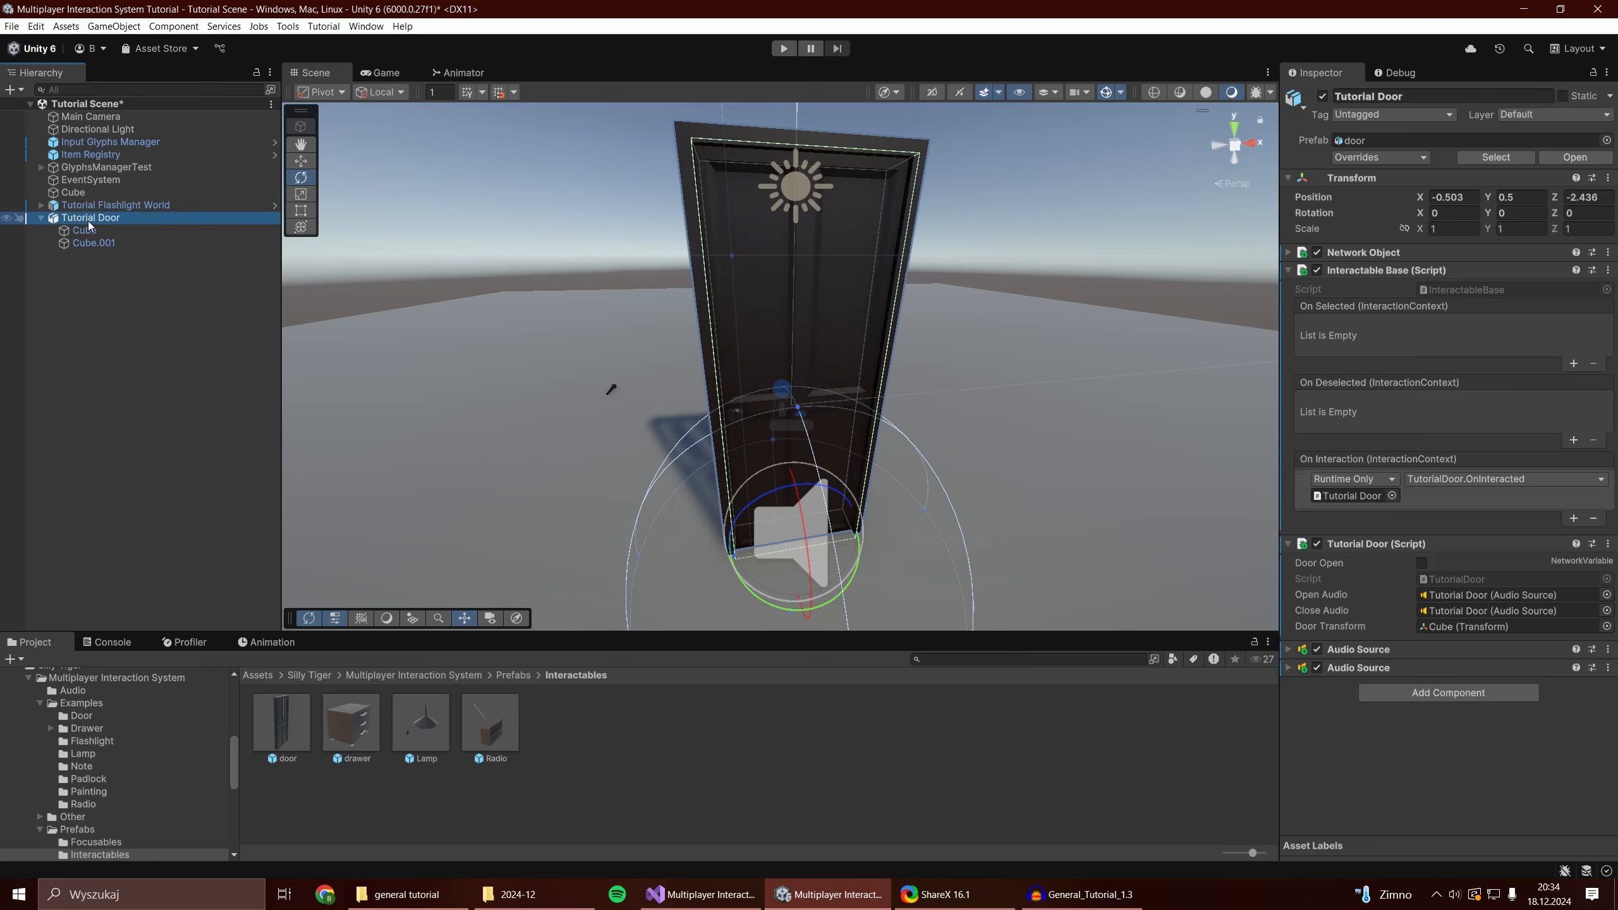
pyautogui.moveTo(565, 691); pyautogui.dragTo(624, 763)
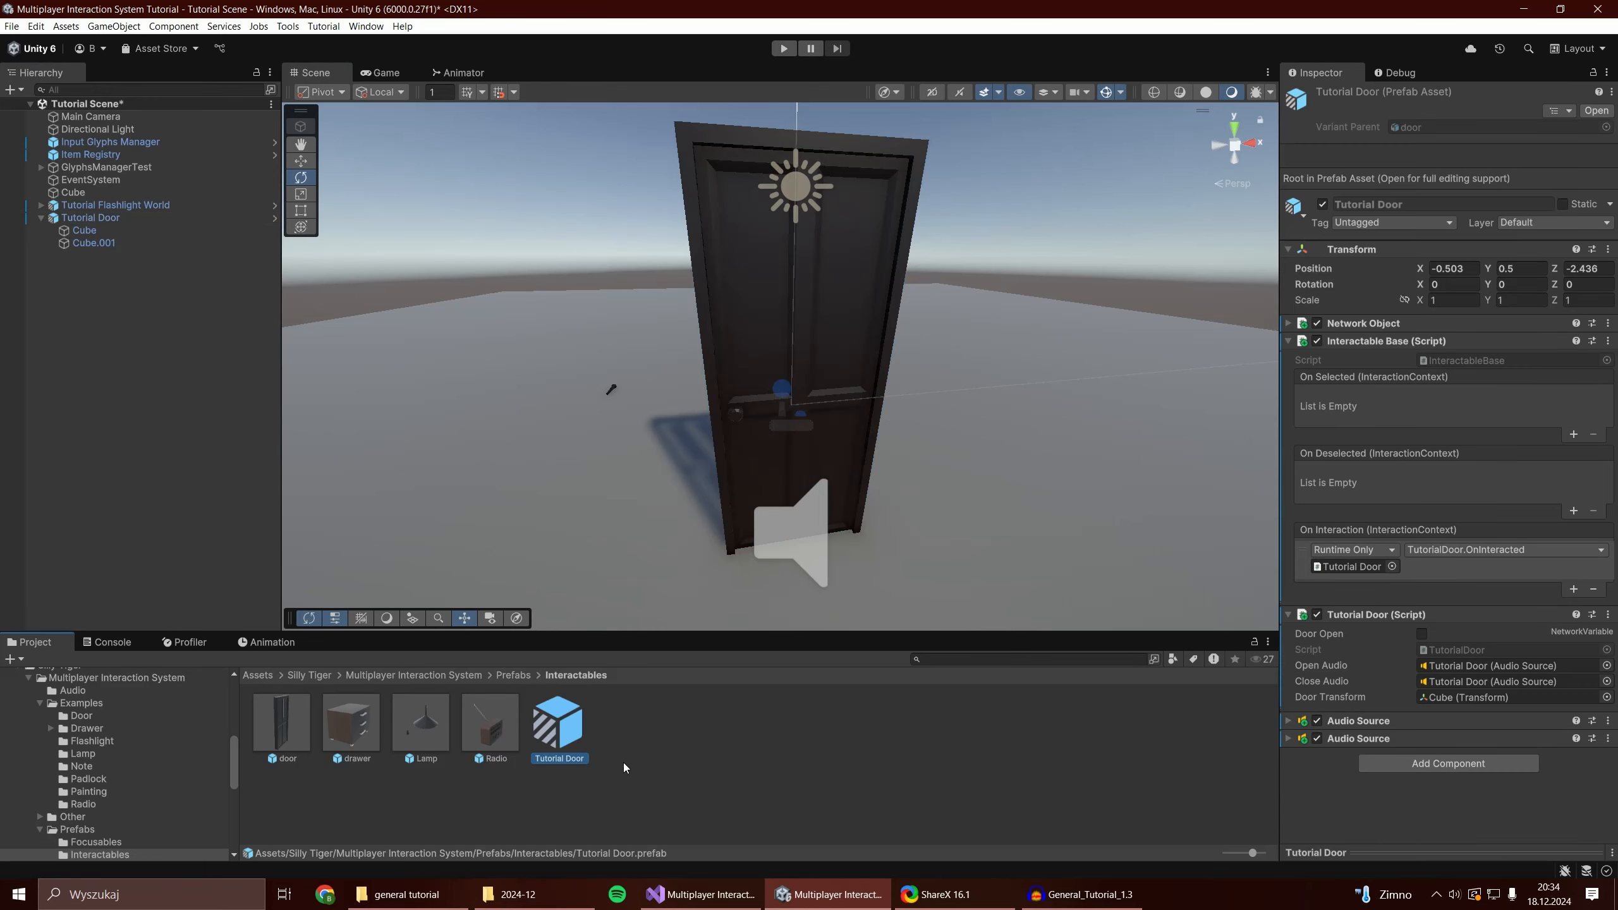
# Delete the Tutorial Door object from the scene and place an instance of the new Tutorial Door prefab instead.
pyautogui.click(106, 217)
pyautogui.press('Delete')
pyautogui.keyDown('alt'); pyautogui.moveTo(611, 446); pyautogui.dragTo(664, 478); pyautogui.keyUp('alt')
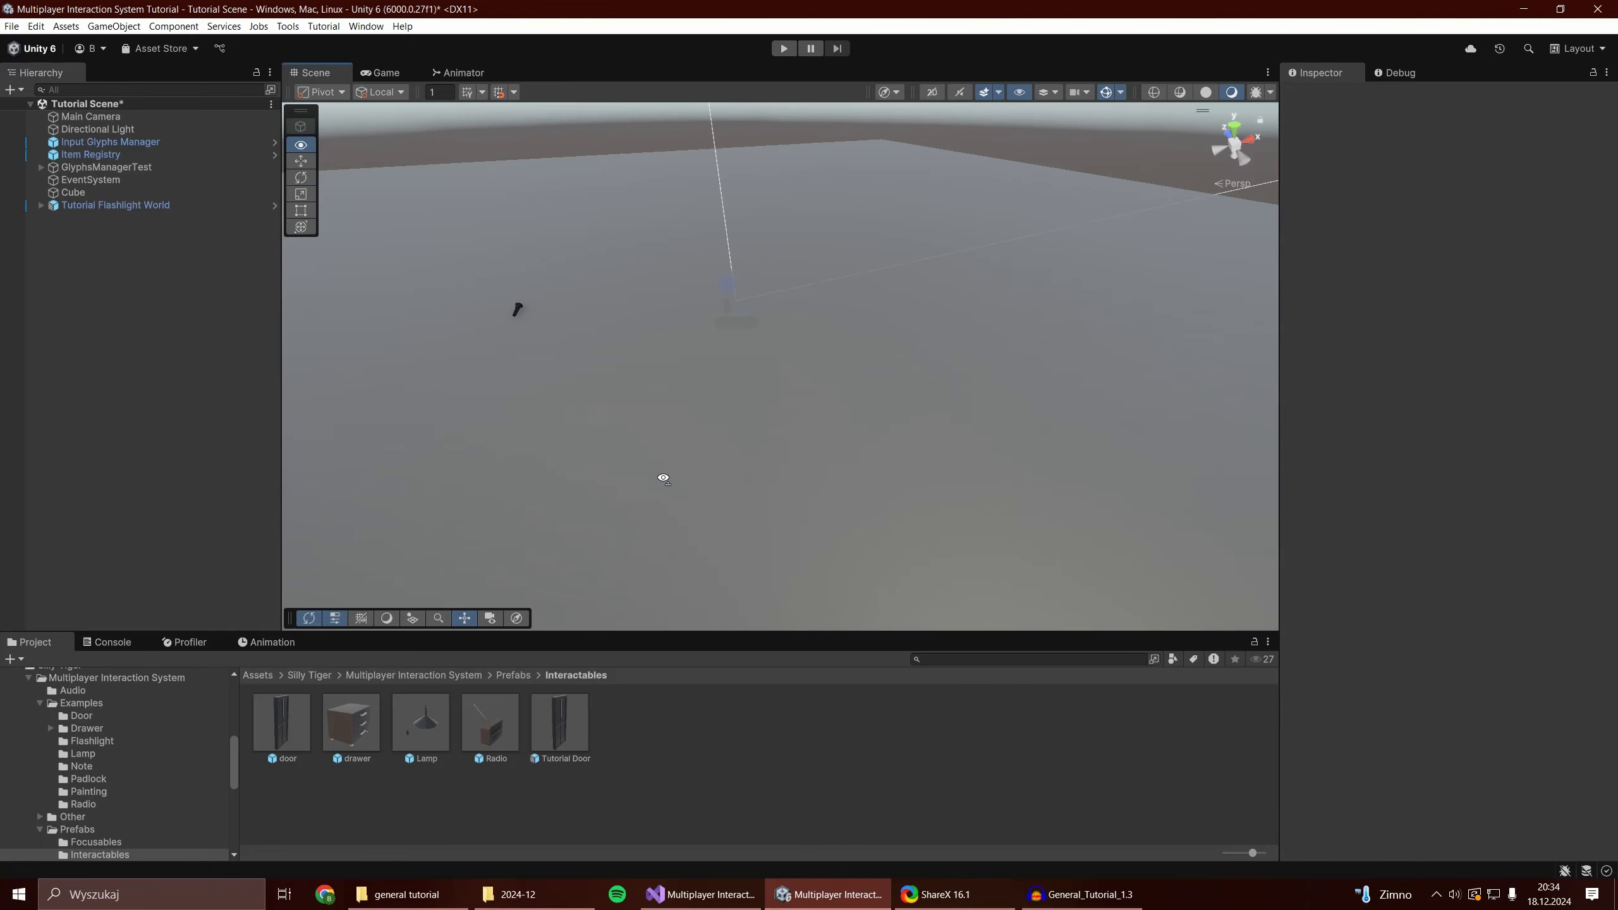
pyautogui.moveTo(559, 723); pyautogui.dragTo(828, 380)
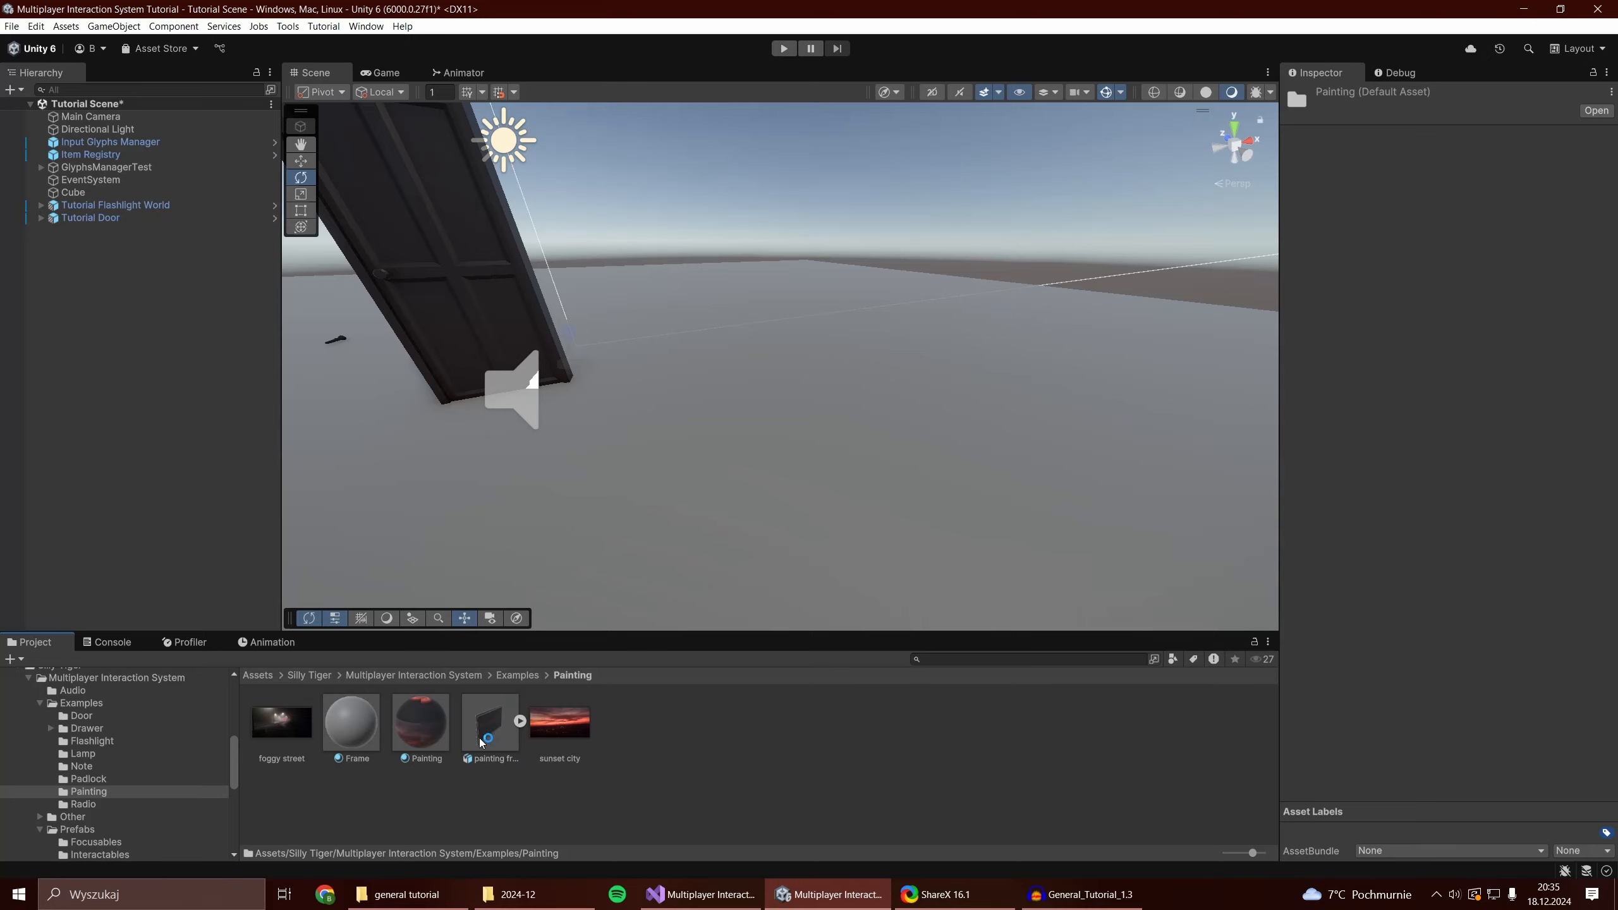
# Place the painting frame model from Examples/Painting in the scene and recolour its Frame material dark brown.
pyautogui.moveTo(481, 743); pyautogui.dragTo(858, 470)
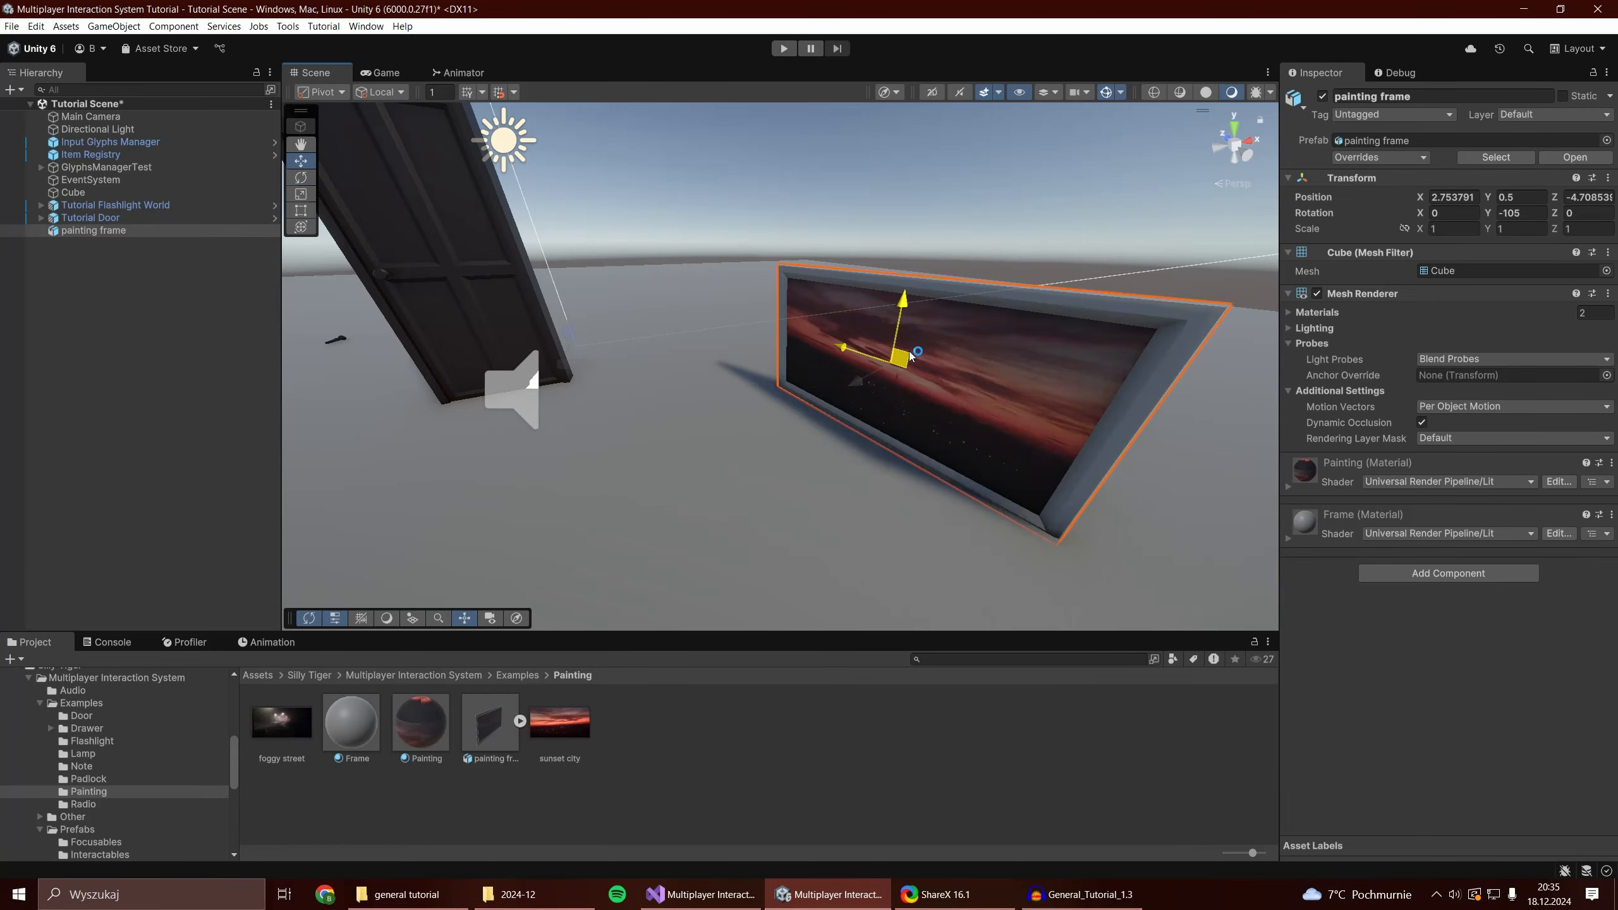
pyautogui.press('f')
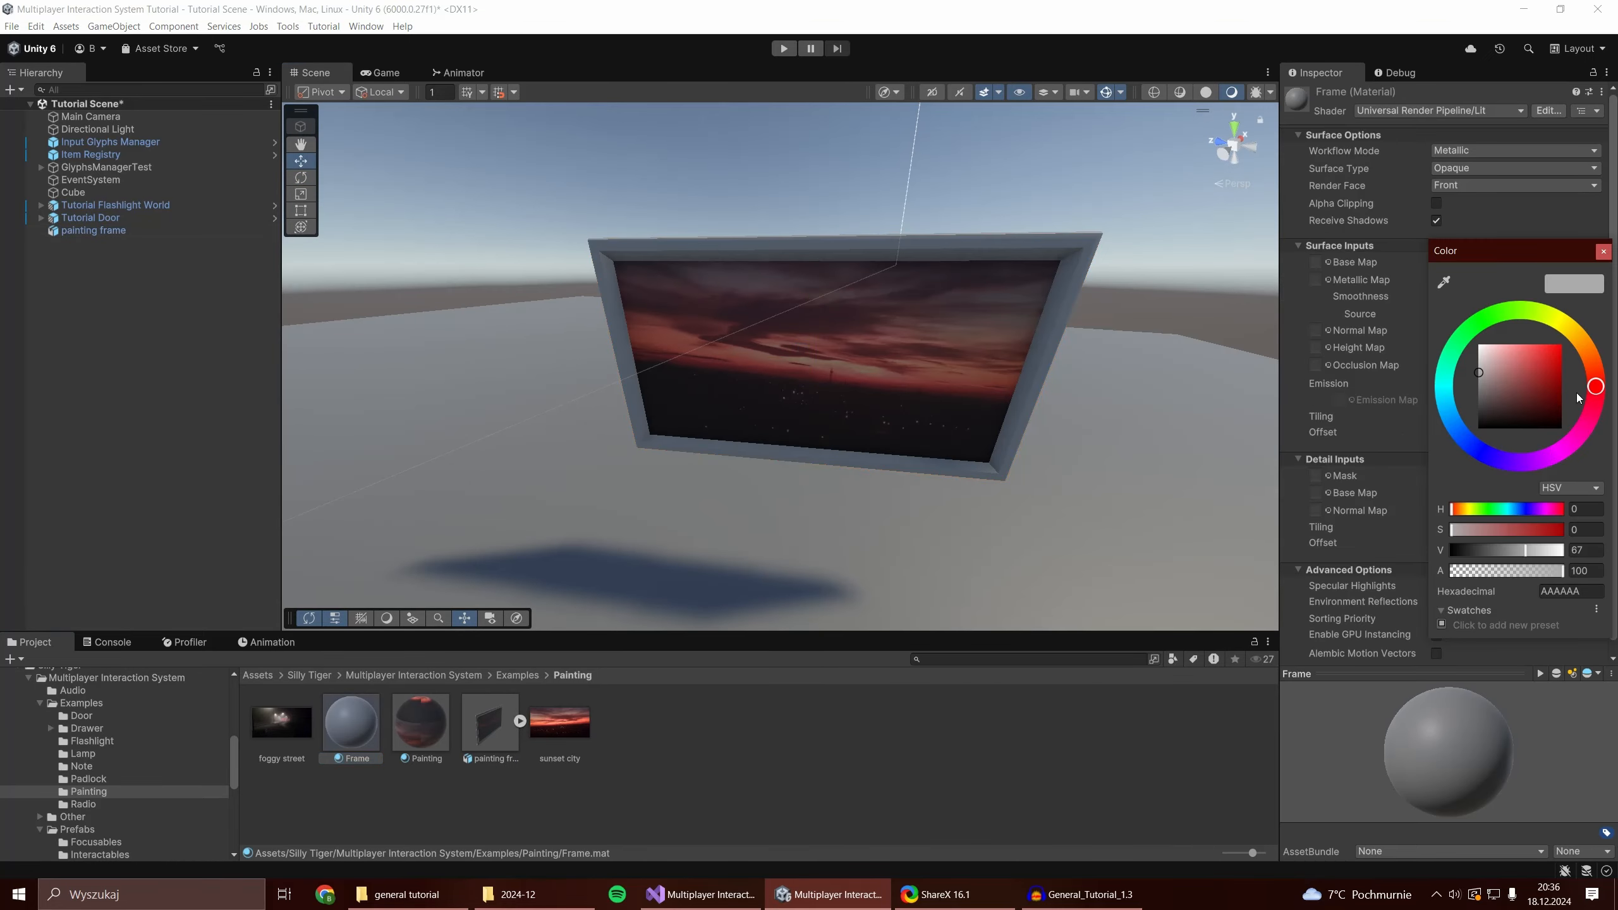
pyautogui.moveTo(1594, 386); pyautogui.dragTo(1583, 346)
pyautogui.moveTo(1529, 383); pyautogui.dragTo(1523, 403)
pyautogui.click(1045, 764)
pyautogui.moveTo(892, 433)
pyautogui.keyDown('alt'); pyautogui.mouseDown()
pyautogui.moveTo(863, 405)
pyautogui.moveTo(860, 423)
pyautogui.mouseUp(); pyautogui.keyUp('alt')
# Add the Network Object and Focusable Base components to the painting frame.
pyautogui.click(131, 237)
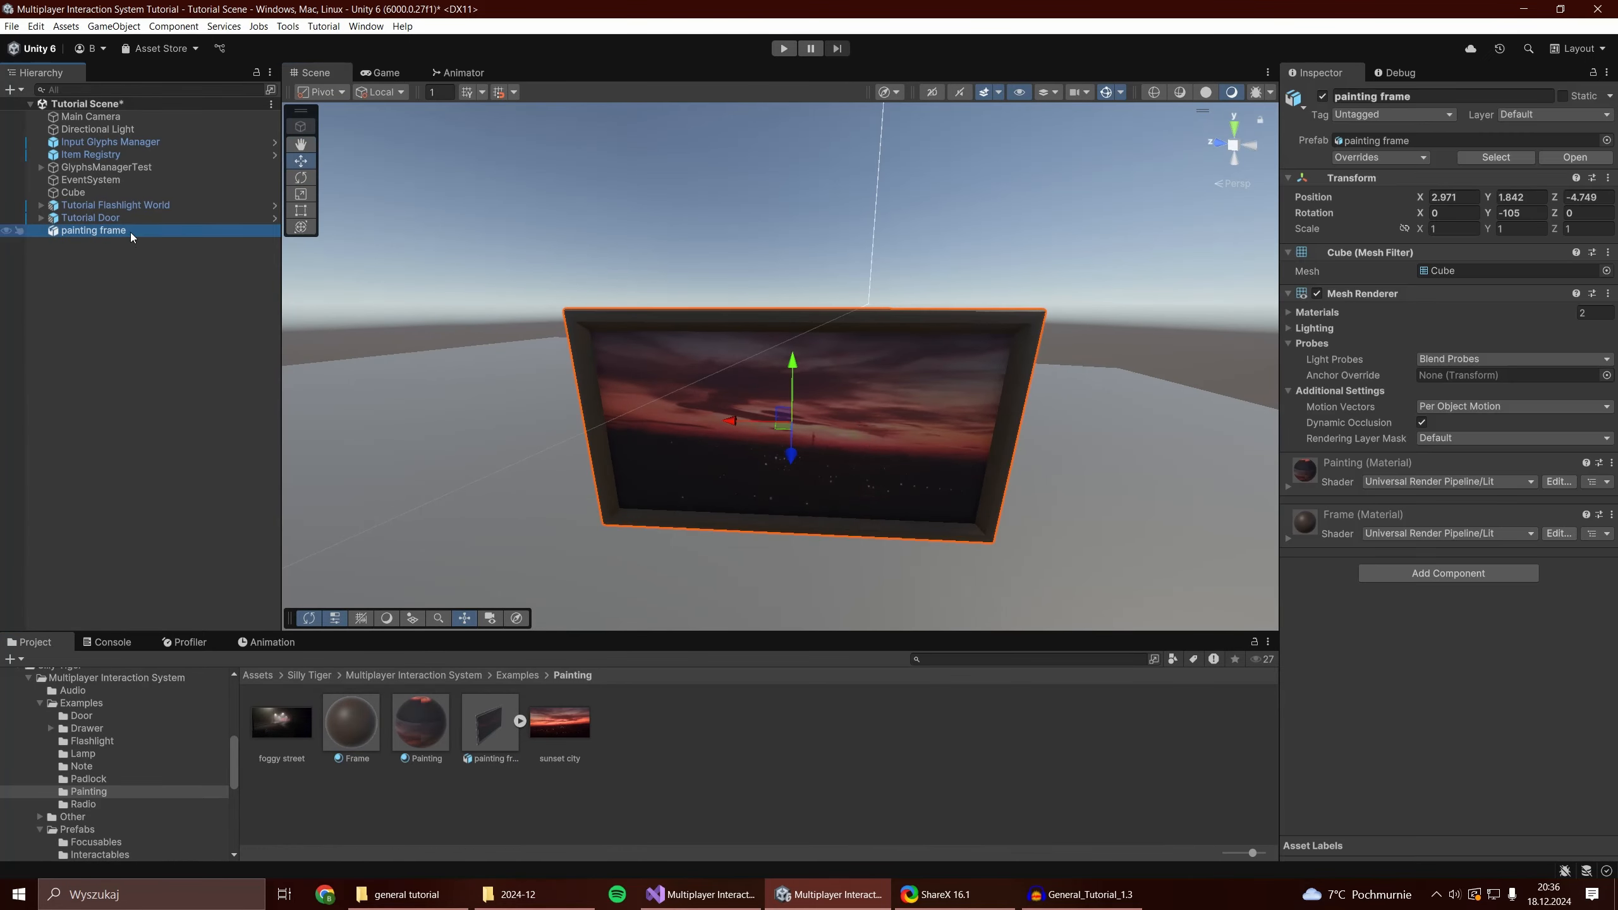
pyautogui.click(1481, 575)
pyautogui.press('Return')
pyautogui.click(1477, 593)
pyautogui.write('focu')
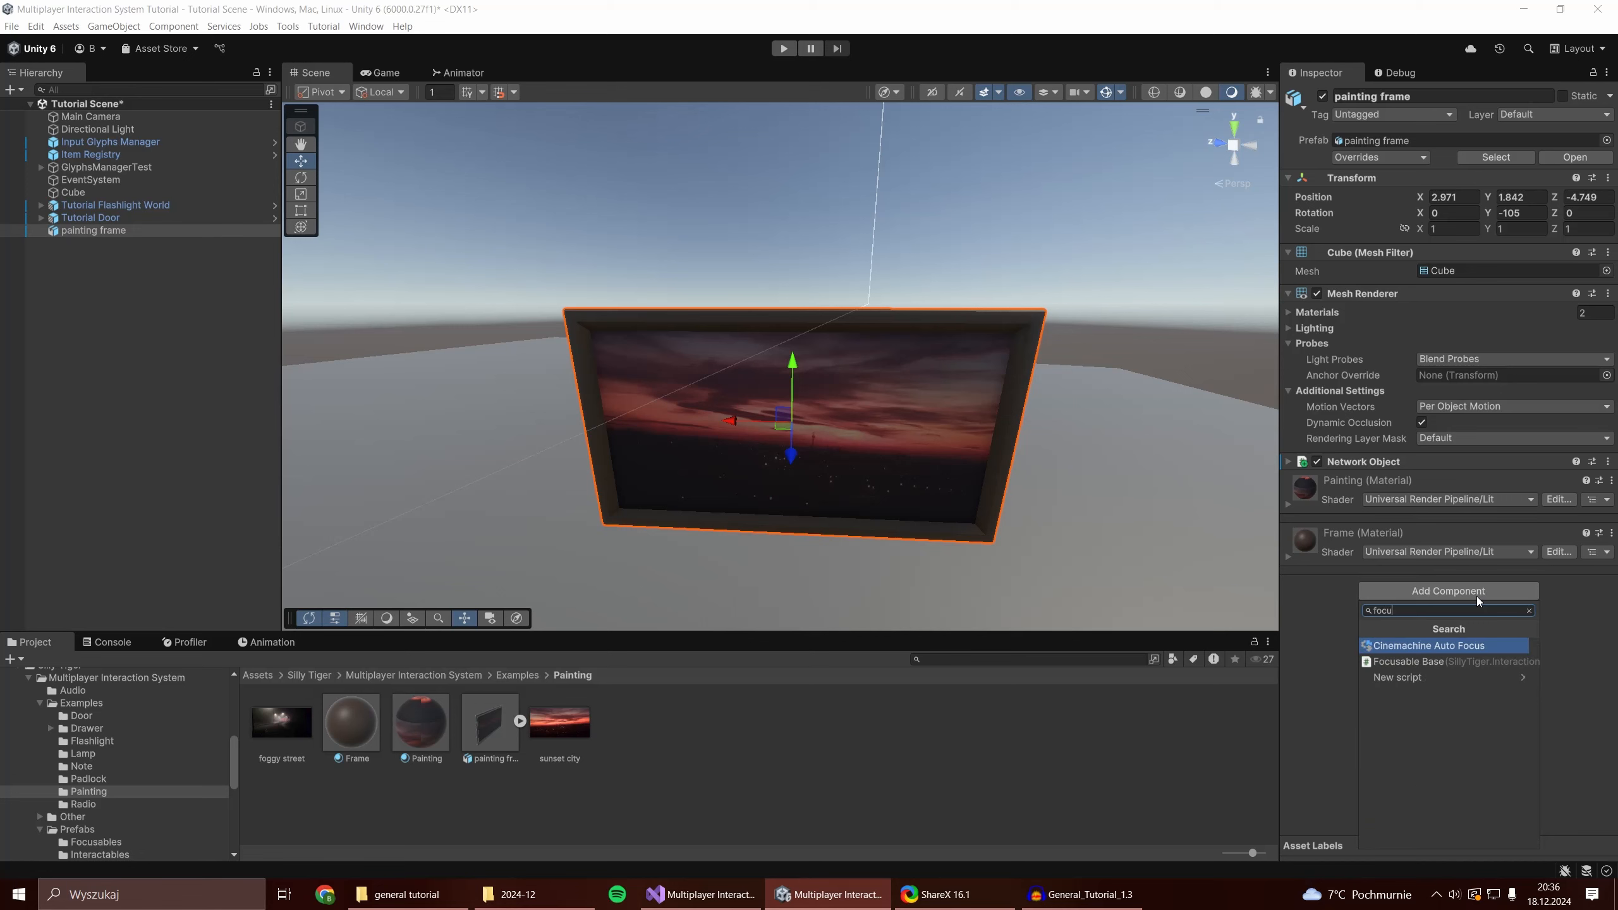
pyautogui.write('sable')
pyautogui.press('Return')
pyautogui.scroll(-3, 1414, 584)
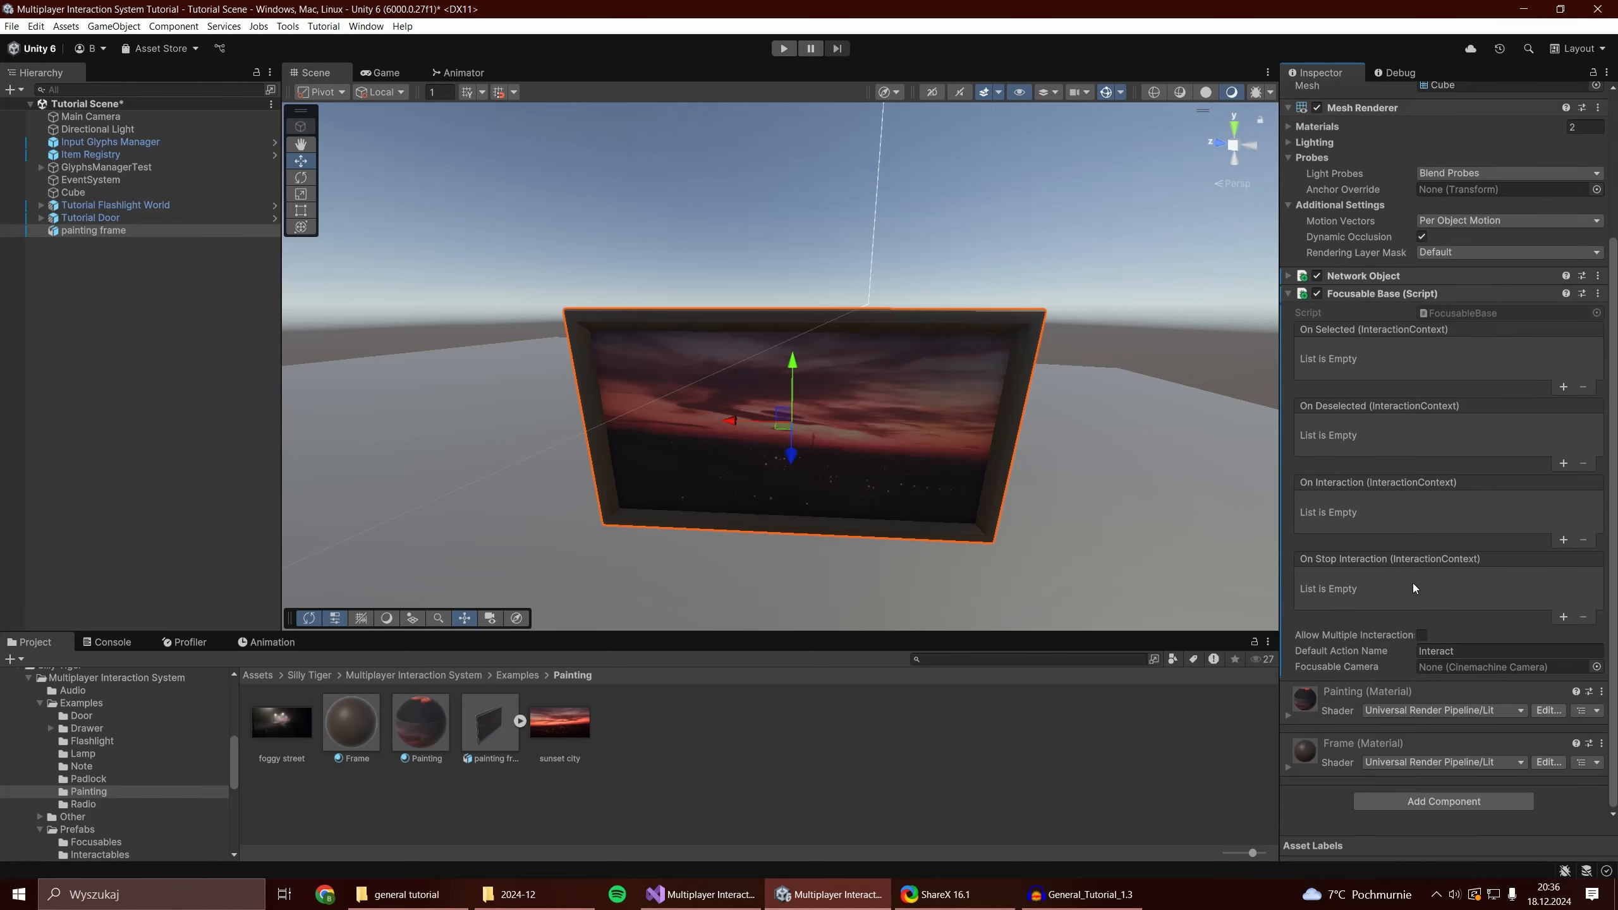
# Create a Cinemachine Camera as a child of the painting frame.
pyautogui.rightClick(98, 231)
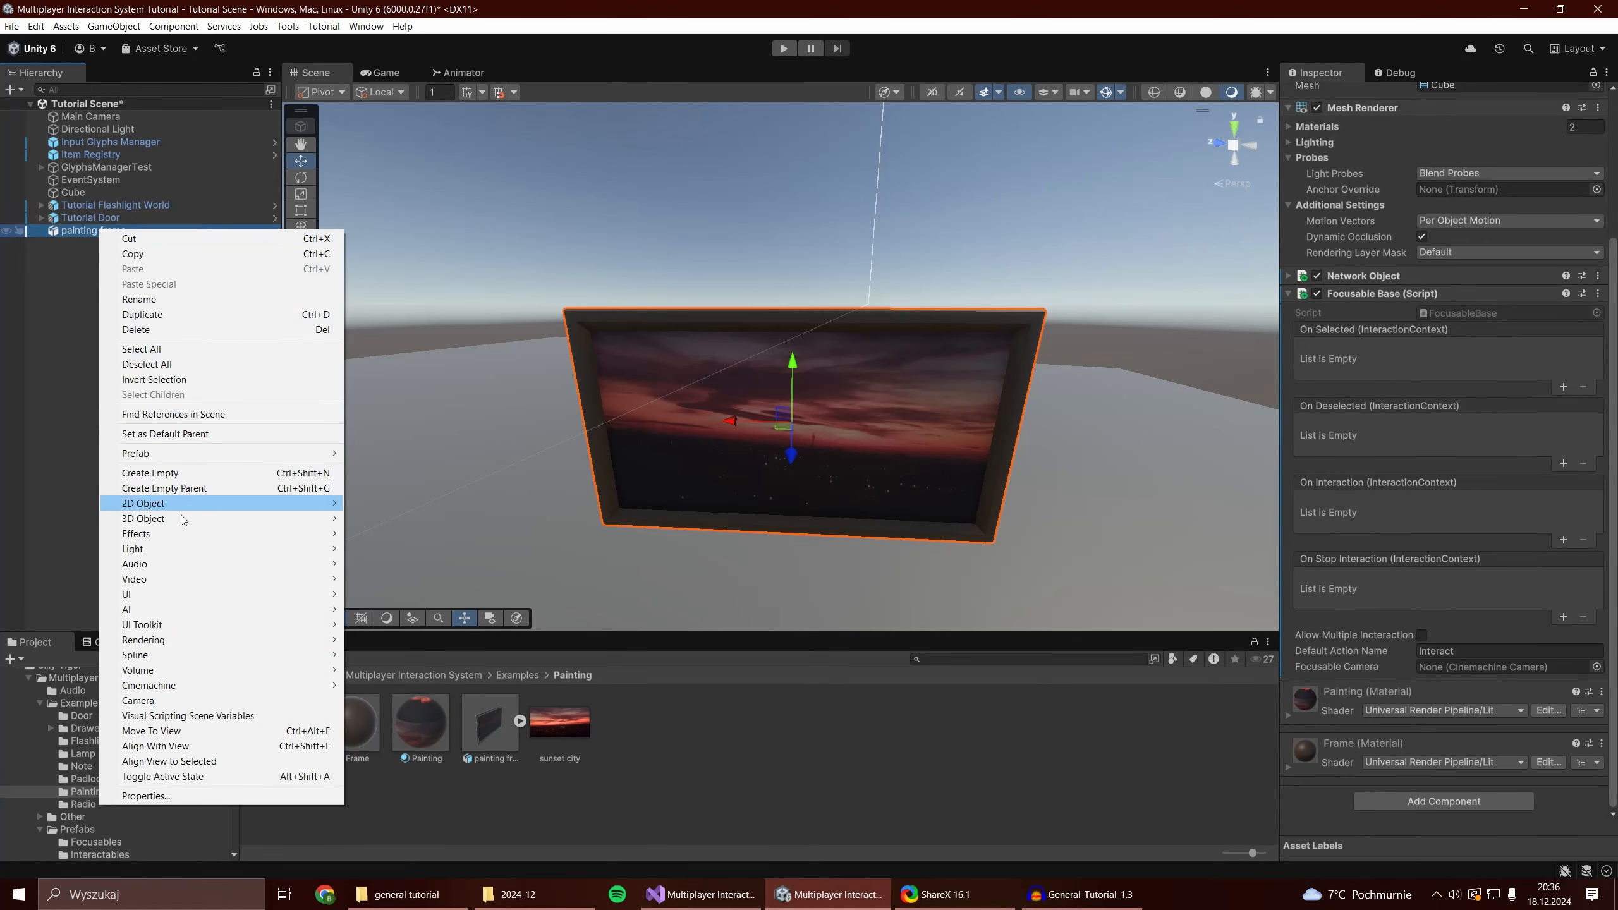
pyautogui.moveTo(187, 685)
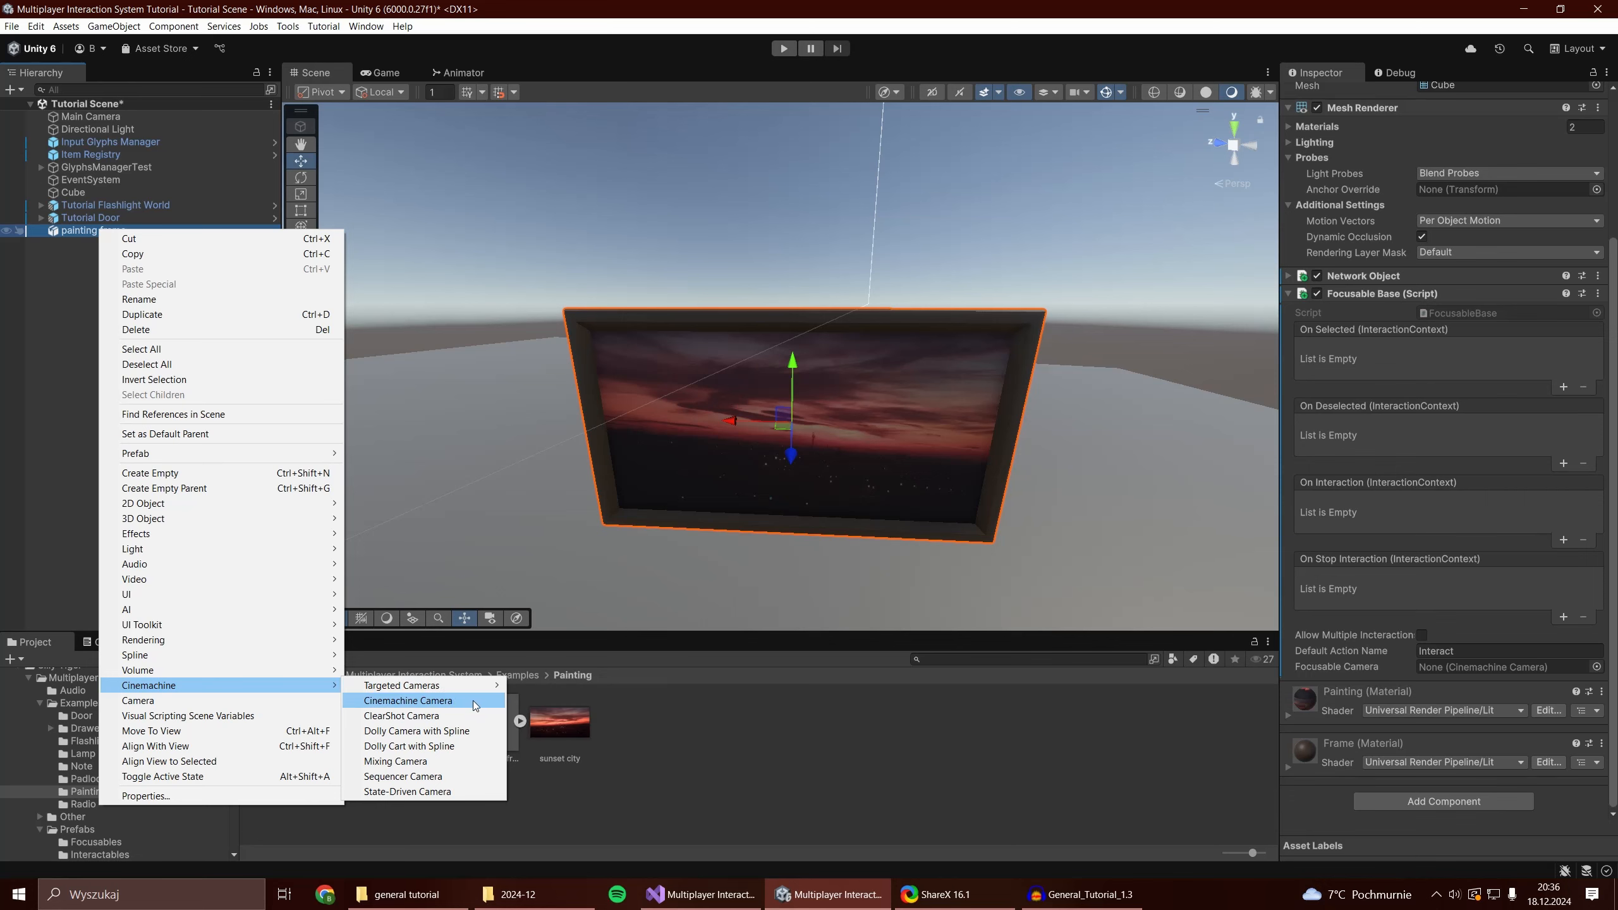
pyautogui.click(436, 701)
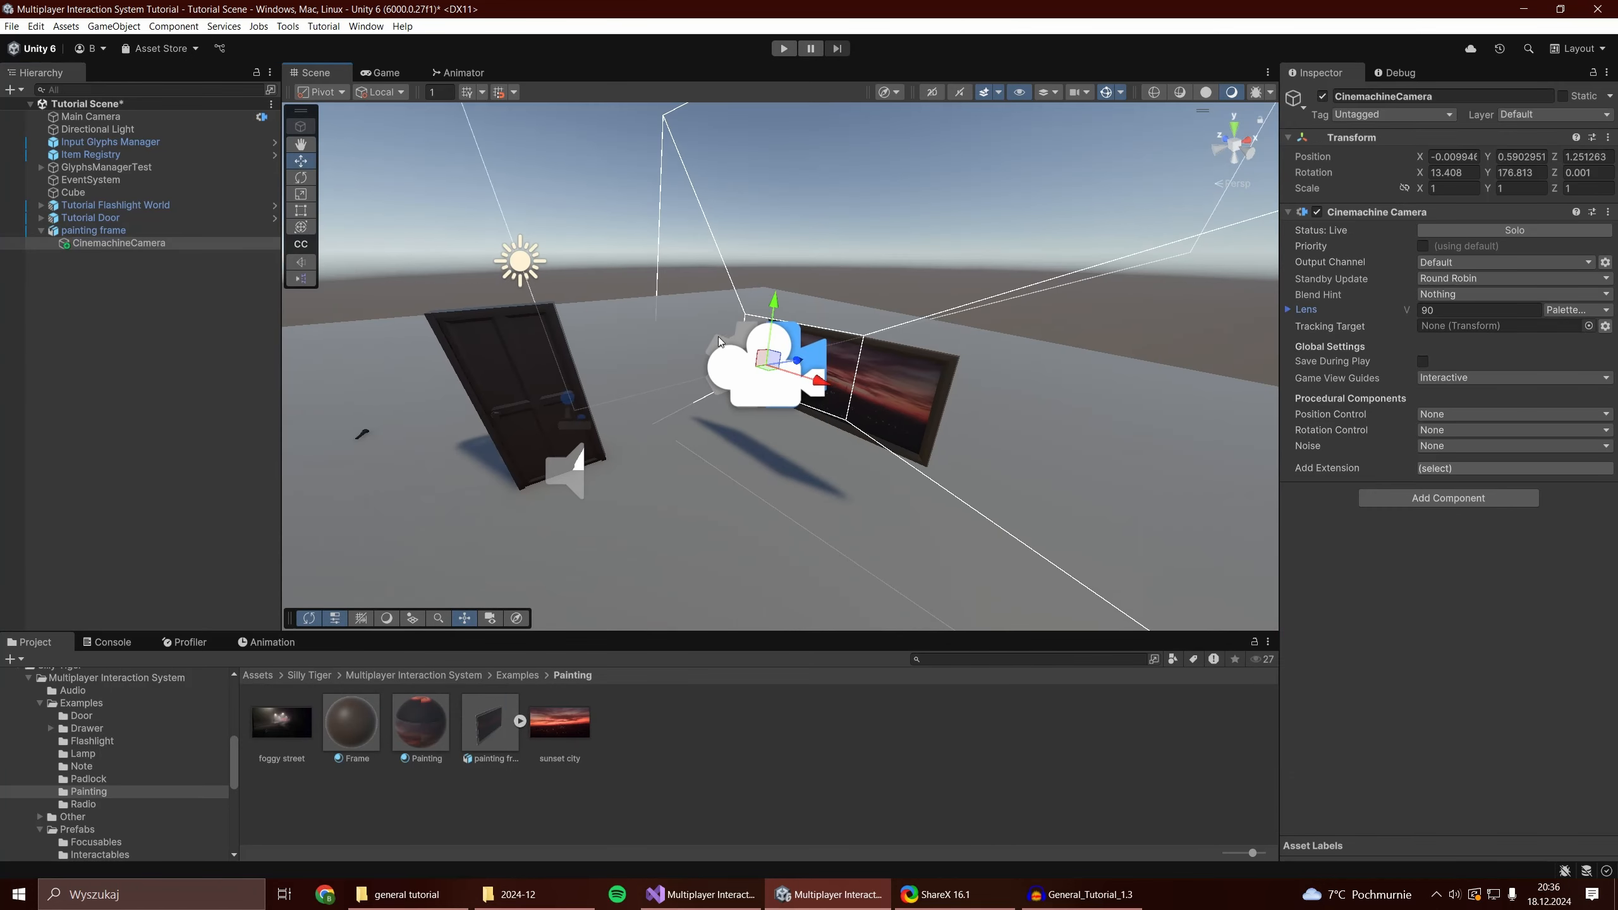
# Aim the Cinemachine camera at the painting with position 0, 0, 2.113, rotation 0, -180, 0 and a lens field of view of 41.7.
pyautogui.click(1455, 157)
pyautogui.press('BackSpace')
pyautogui.click(1528, 157)
pyautogui.press('BackSpace')
pyautogui.click(1455, 172)
pyautogui.click(1522, 172)
pyautogui.click(1573, 169)
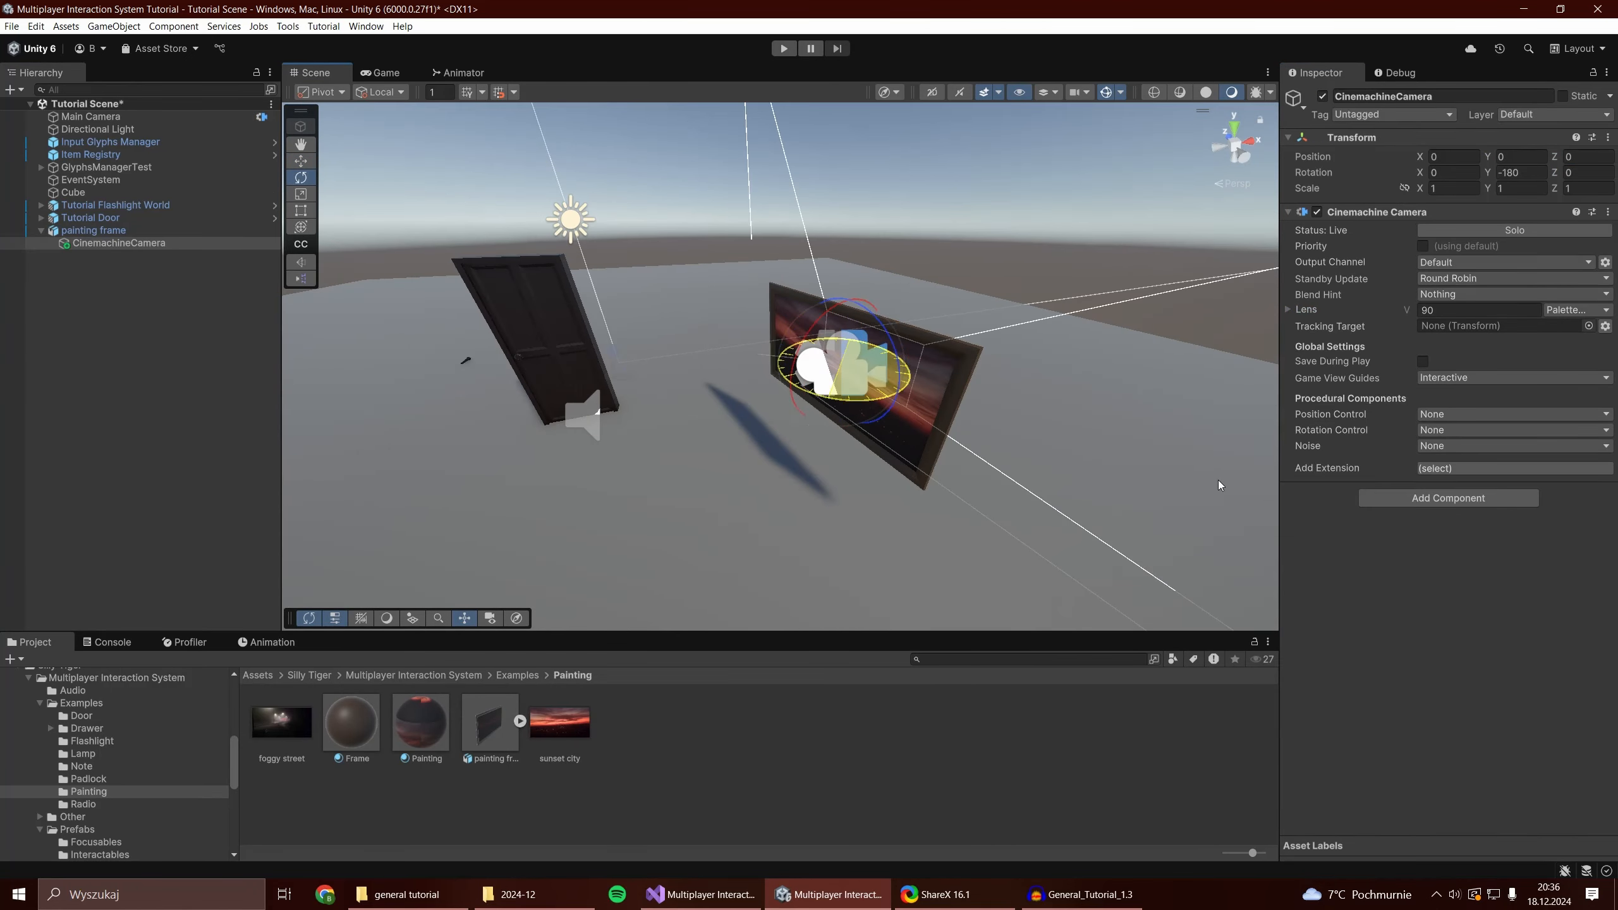
pyautogui.keyDown('alt'); pyautogui.moveTo(789, 422); pyautogui.dragTo(828, 407); pyautogui.keyUp('alt')
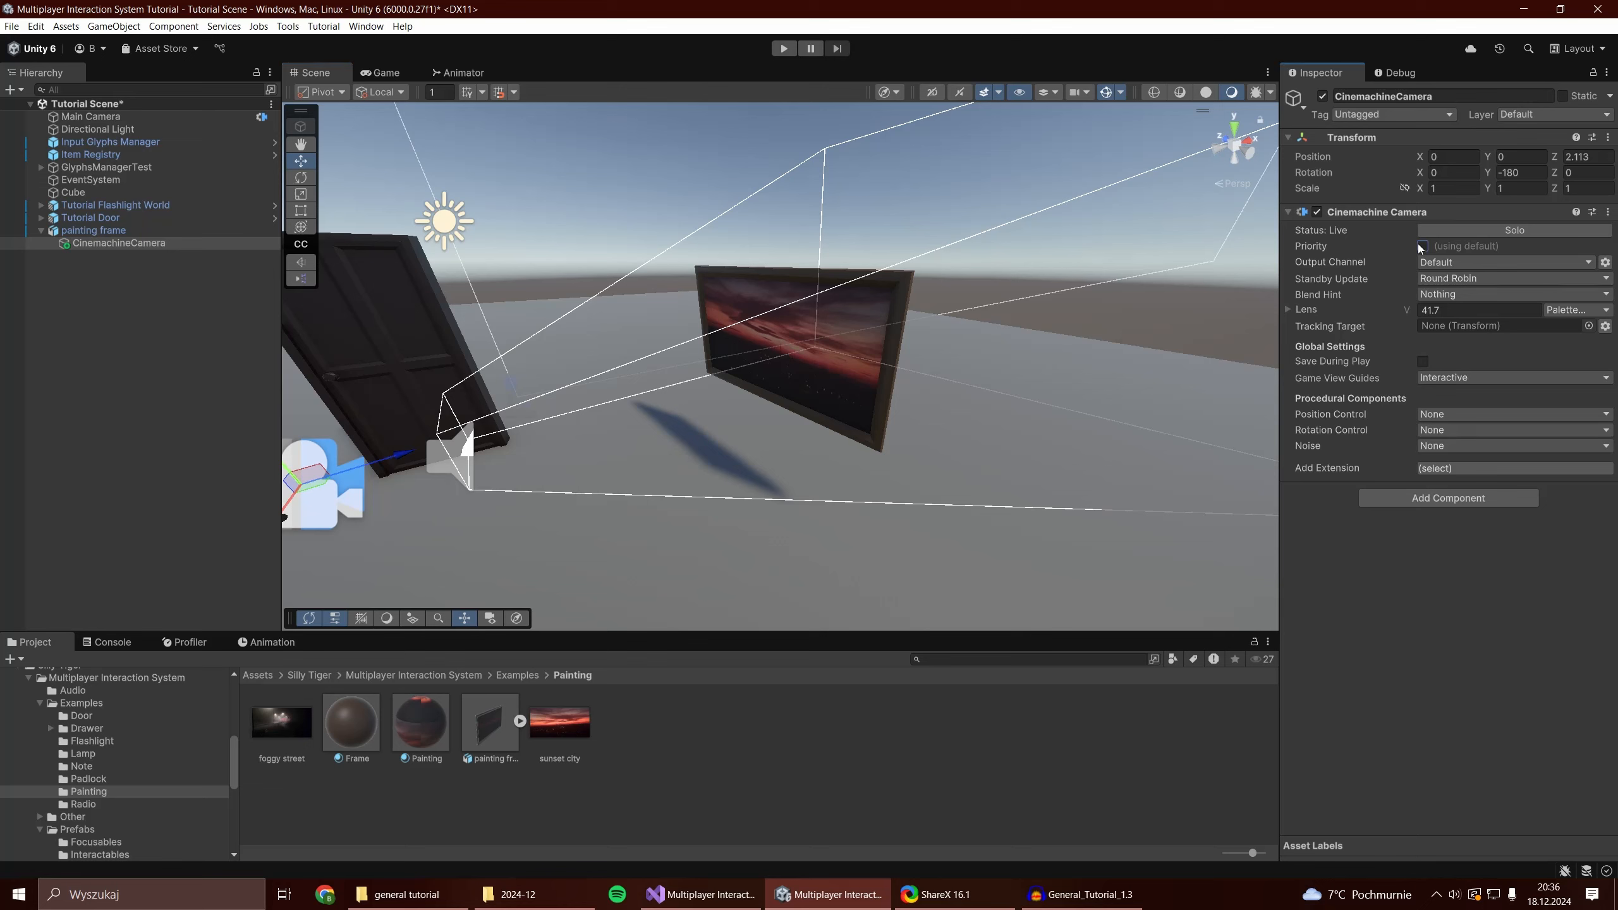
# Enable the Cinemachine camera's priority with value 2 and assign the camera as the painting frame's Focusable Camera.
pyautogui.click(1423, 245)
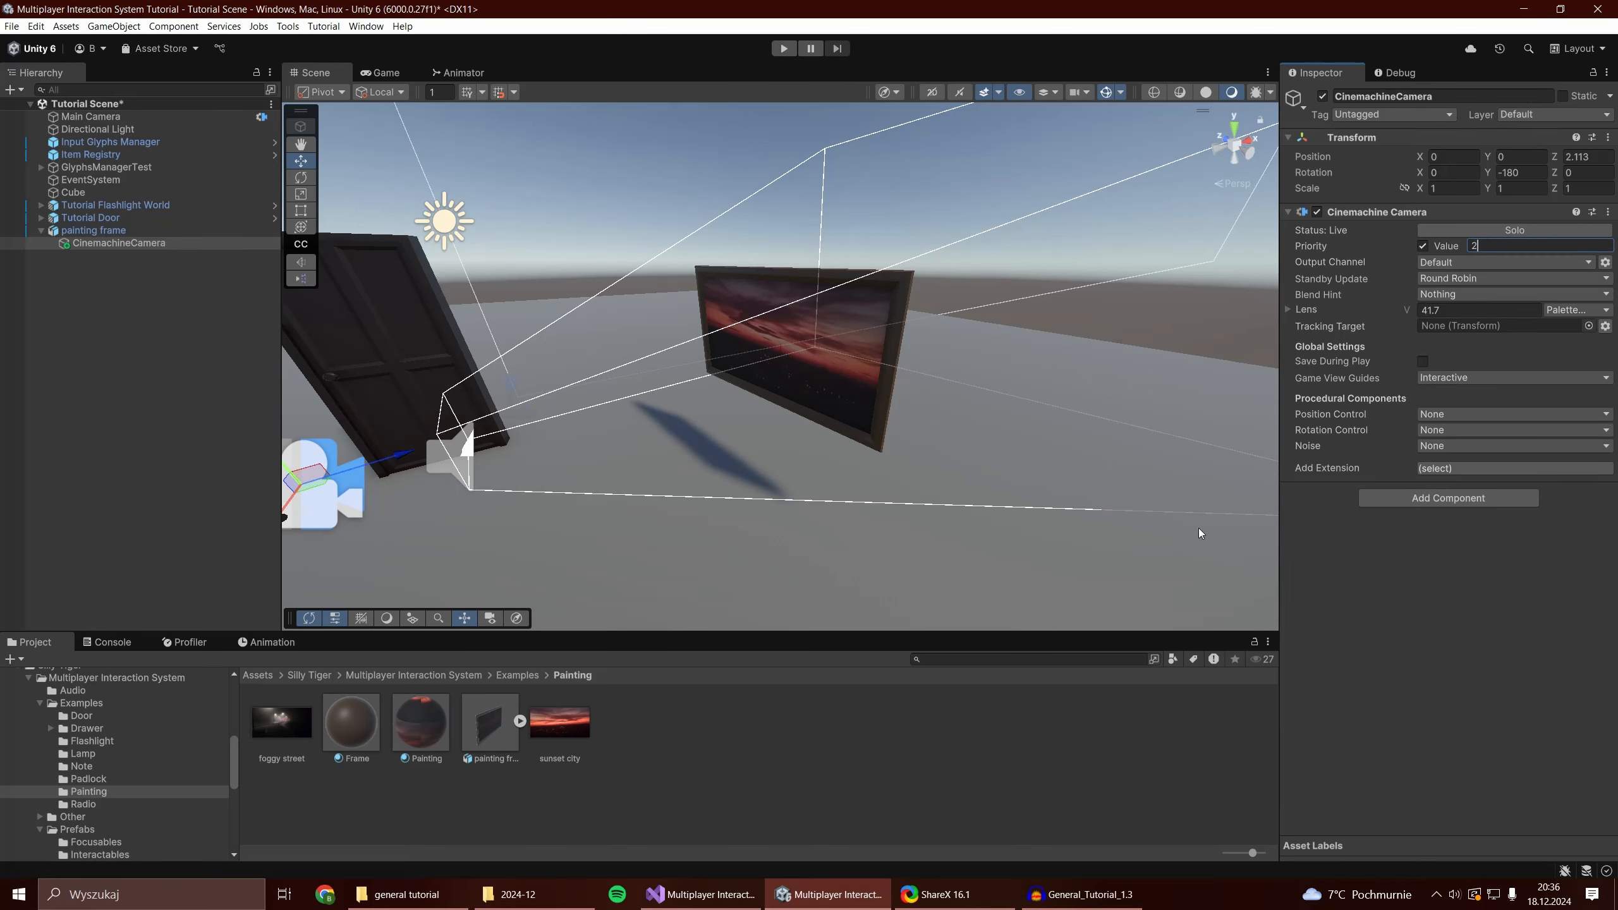
pyautogui.click(94, 230)
pyautogui.moveTo(119, 243)
pyautogui.mouseDown()
pyautogui.moveTo(1163, 376)
pyautogui.moveTo(1448, 377)
pyautogui.moveTo(1497, 472)
pyautogui.moveTo(1507, 653)
pyautogui.moveTo(1490, 681)
pyautogui.moveTo(1479, 668)
pyautogui.mouseUp()
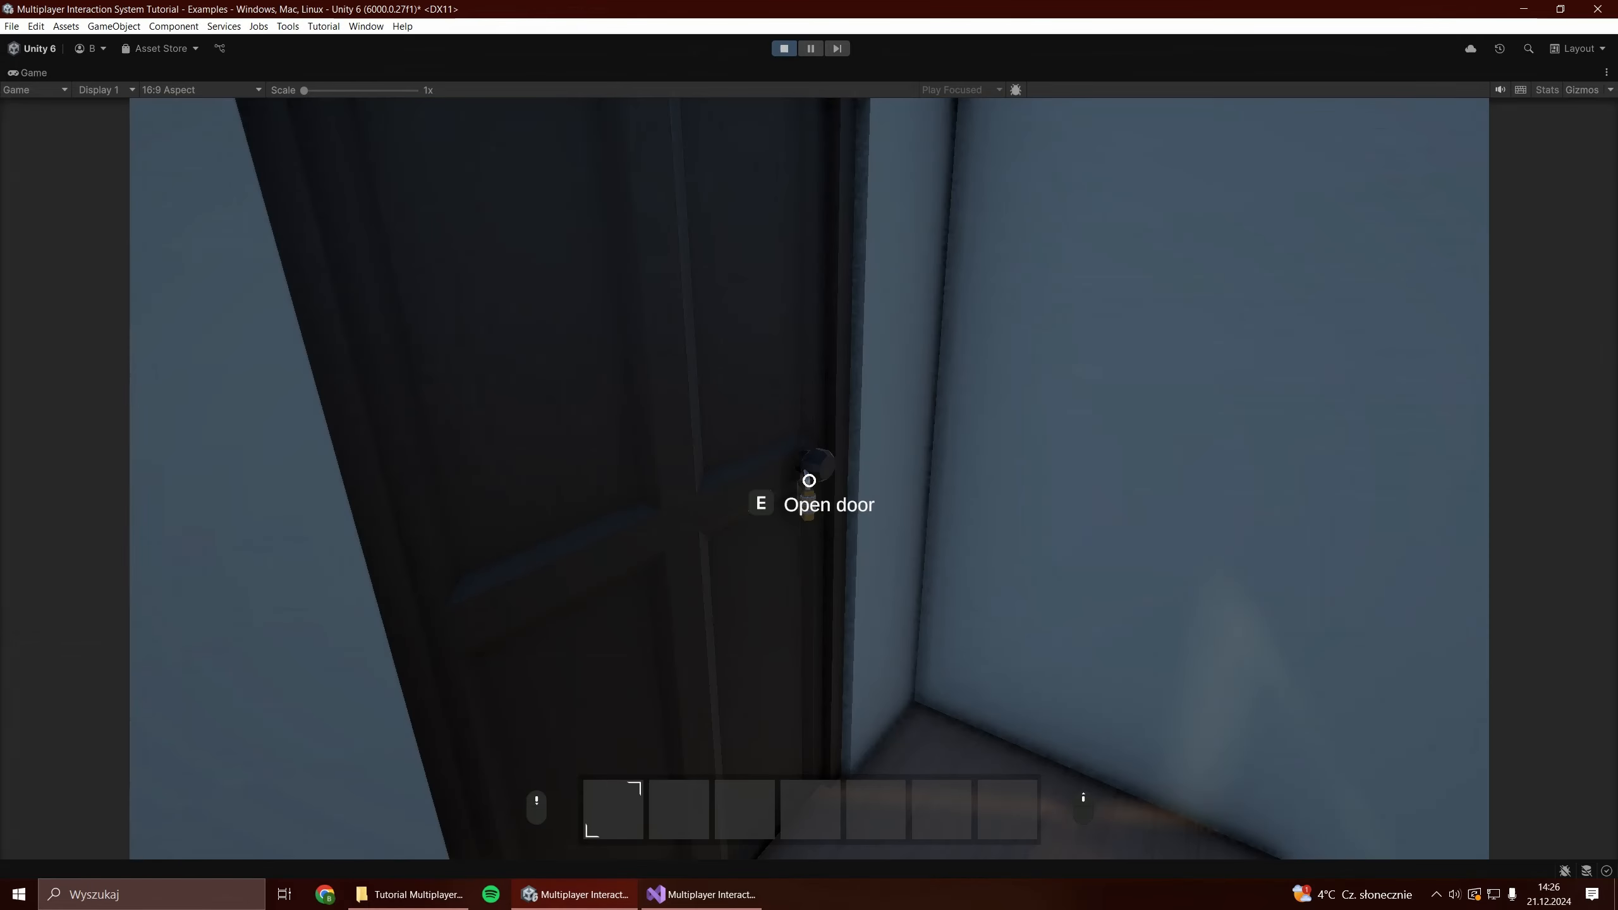
# In the running Examples scene, interact with the padlock on the door and turn its top dial to 5.
pyautogui.press('e')
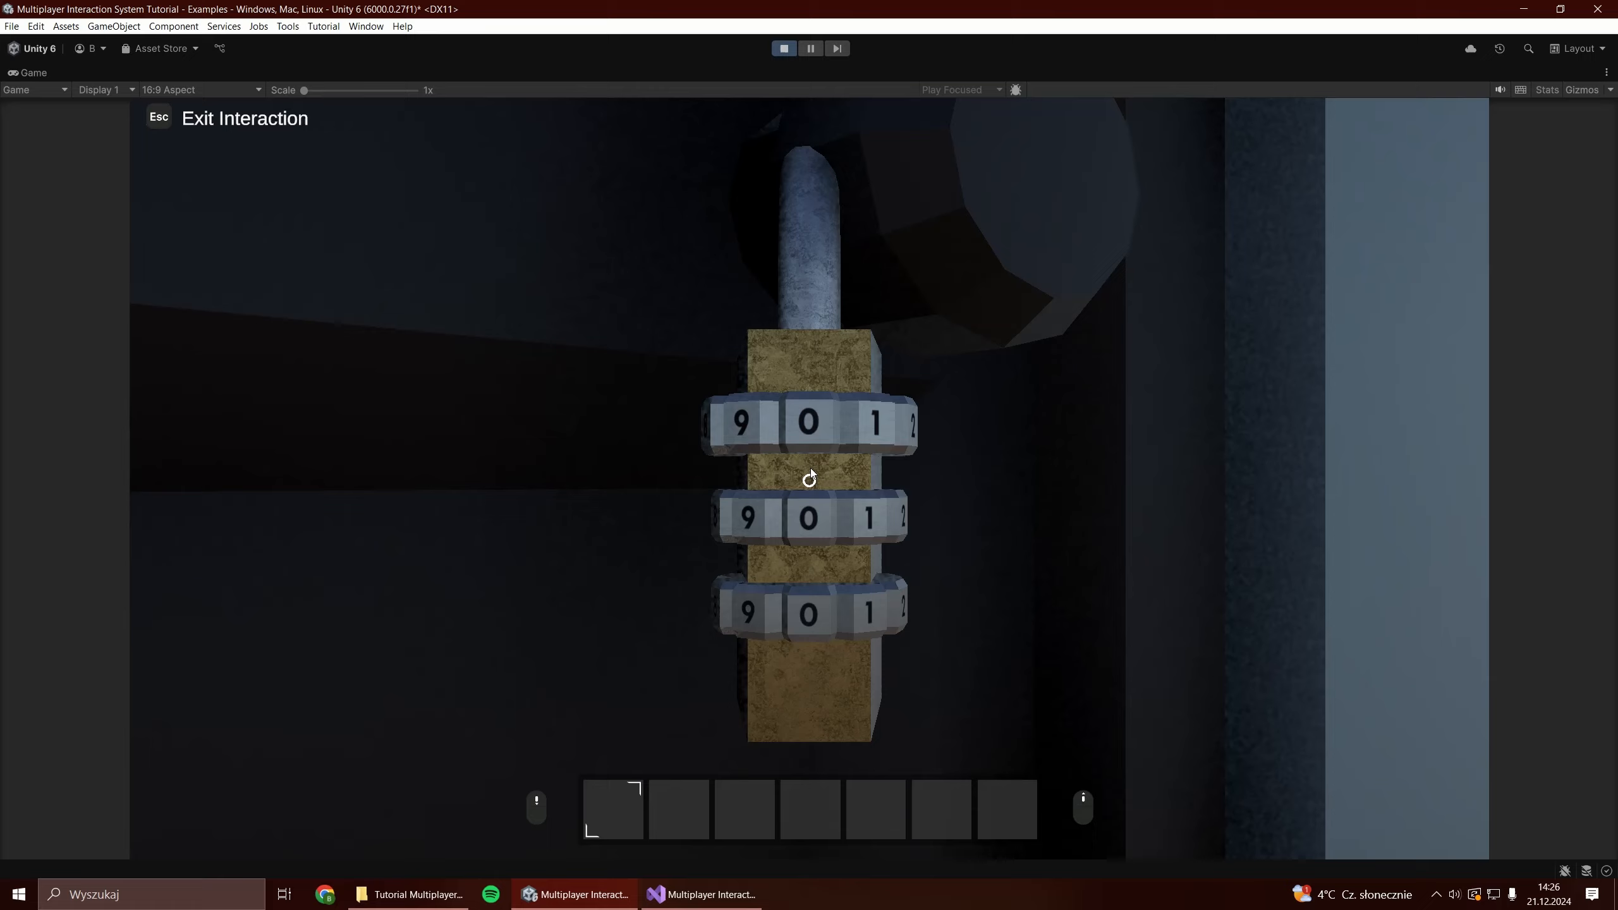
pyautogui.click(809, 475)
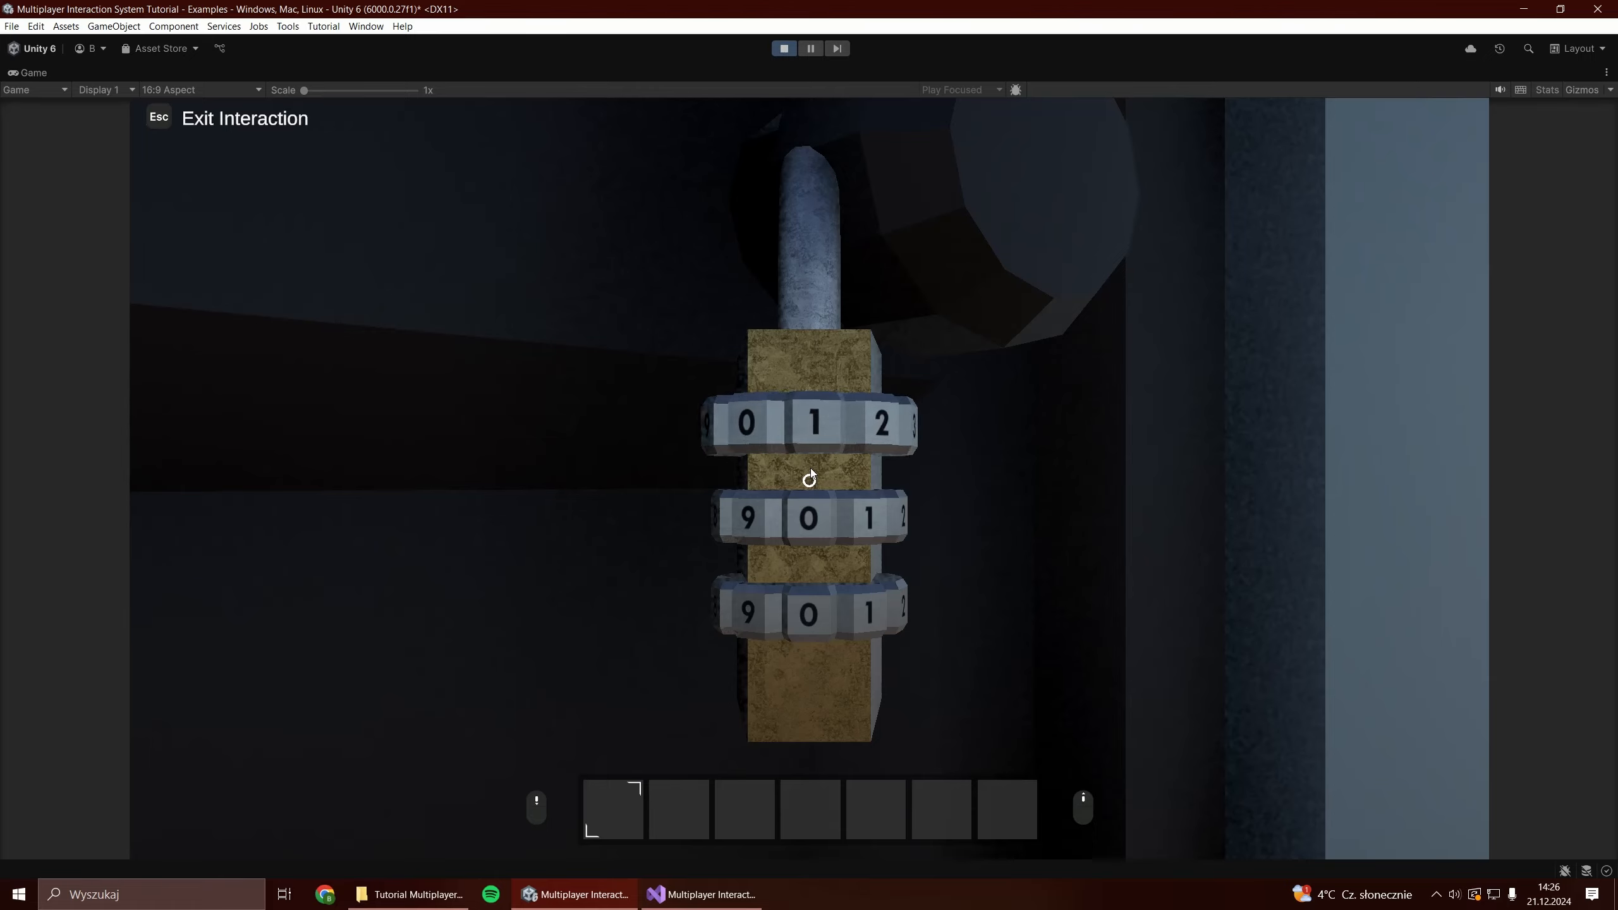
pyautogui.click(809, 478)
pyautogui.click(809, 476)
pyautogui.click(810, 476)
pyautogui.click(809, 476)
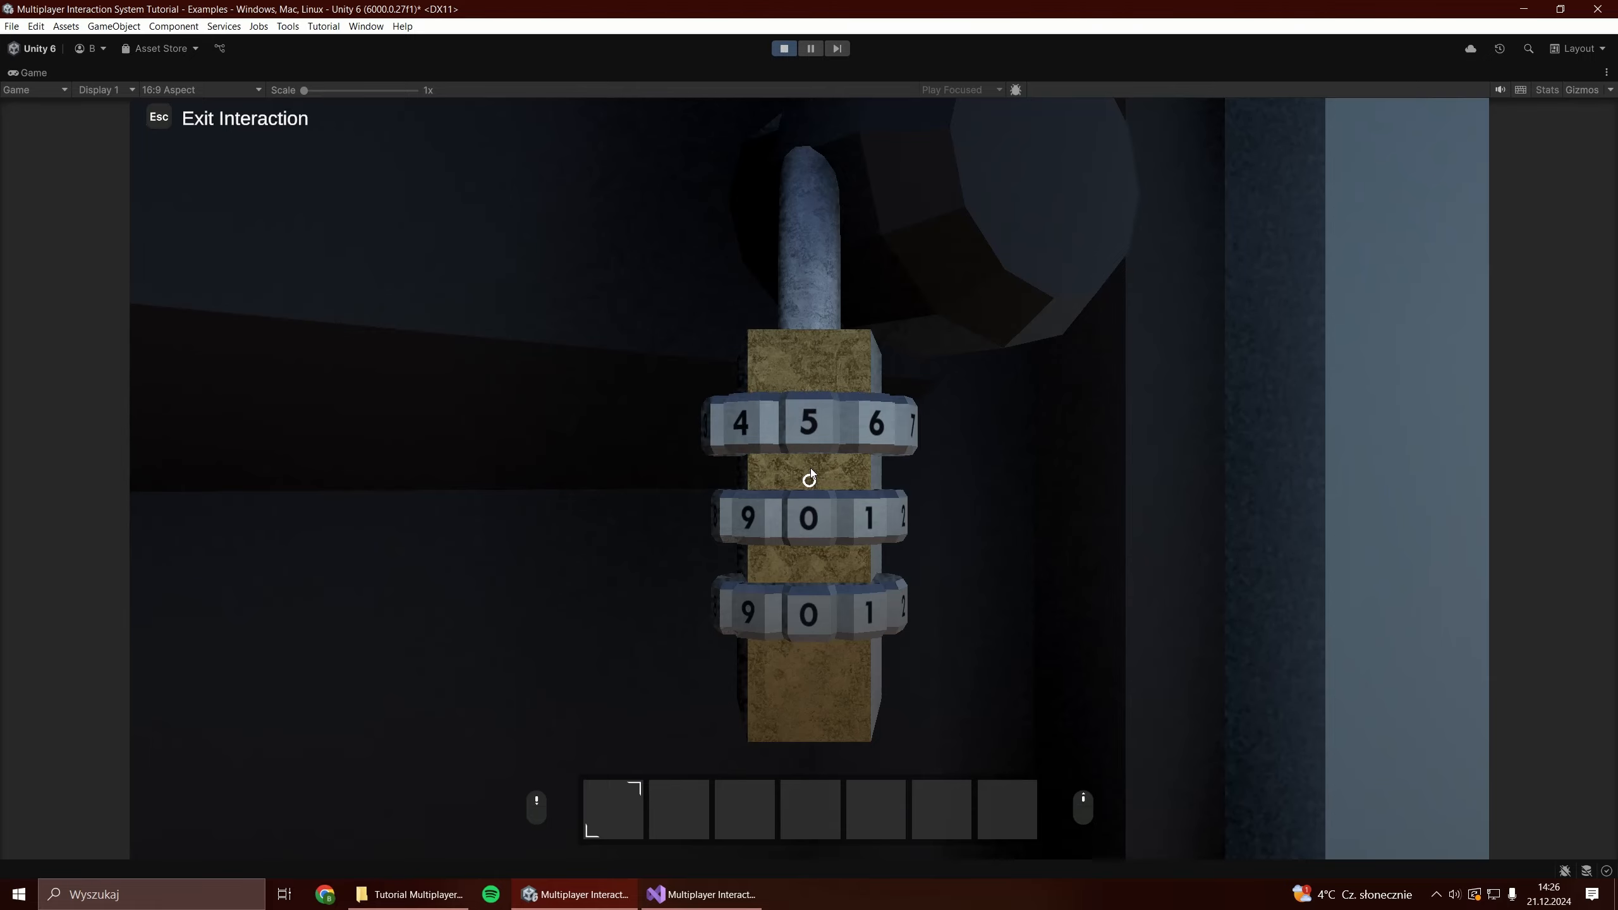
# Switch to the padlock's middle dial and rotate it backwards several positions.
pyautogui.press('s')
pyautogui.press('s')
pyautogui.press('a')
pyautogui.press('a')
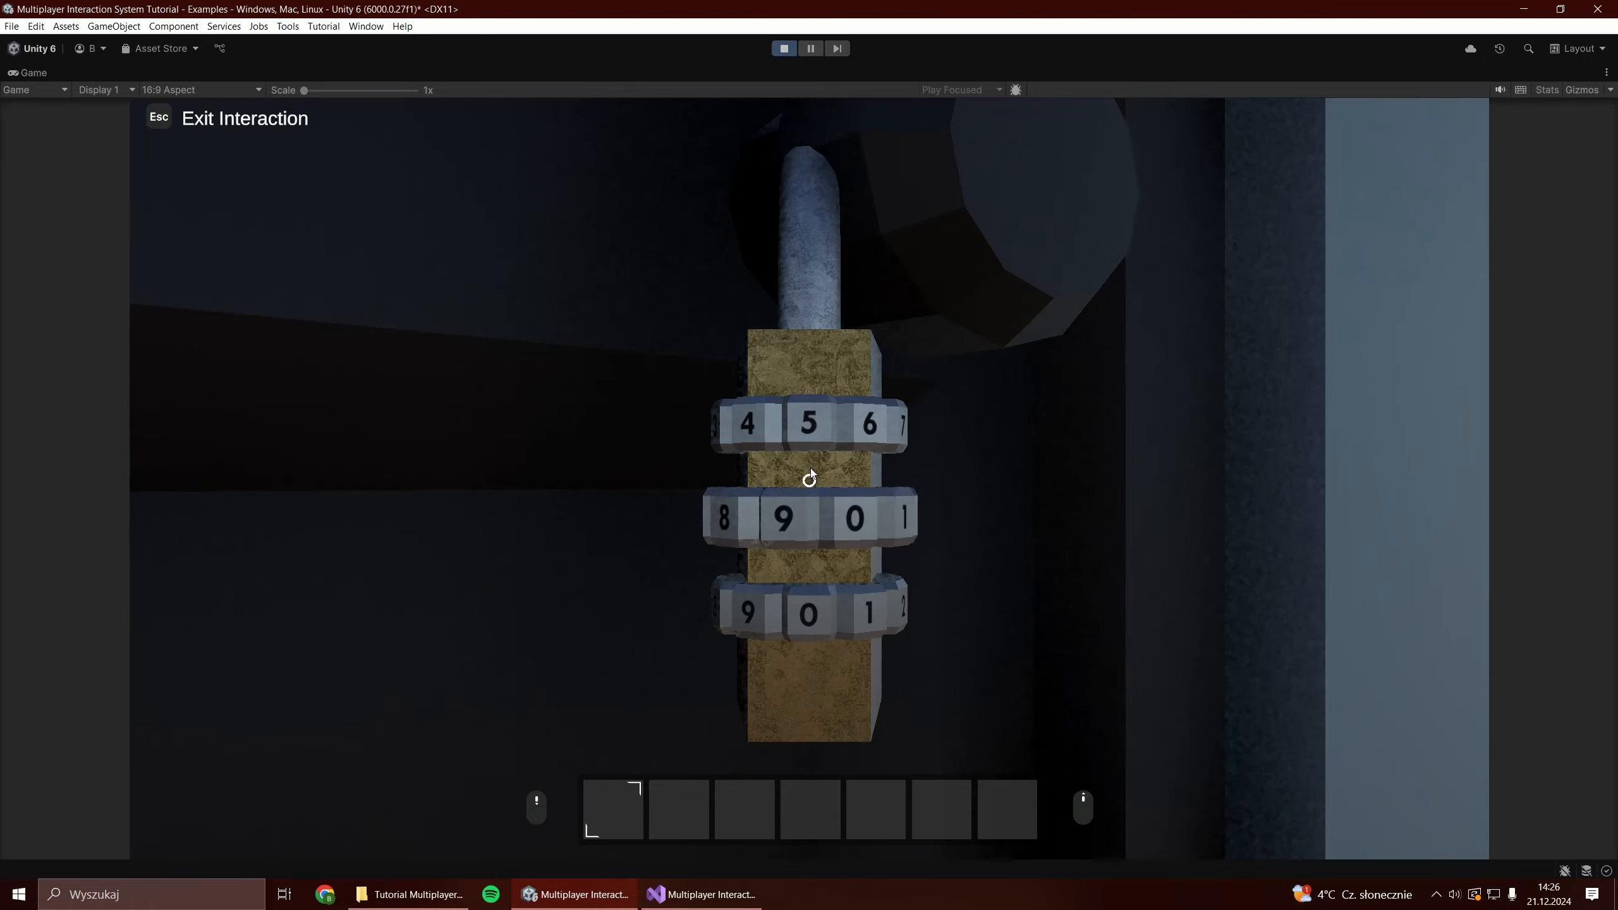
pyautogui.press('a')
pyautogui.press('a')
pyautogui.press('a')
pyautogui.press('a')
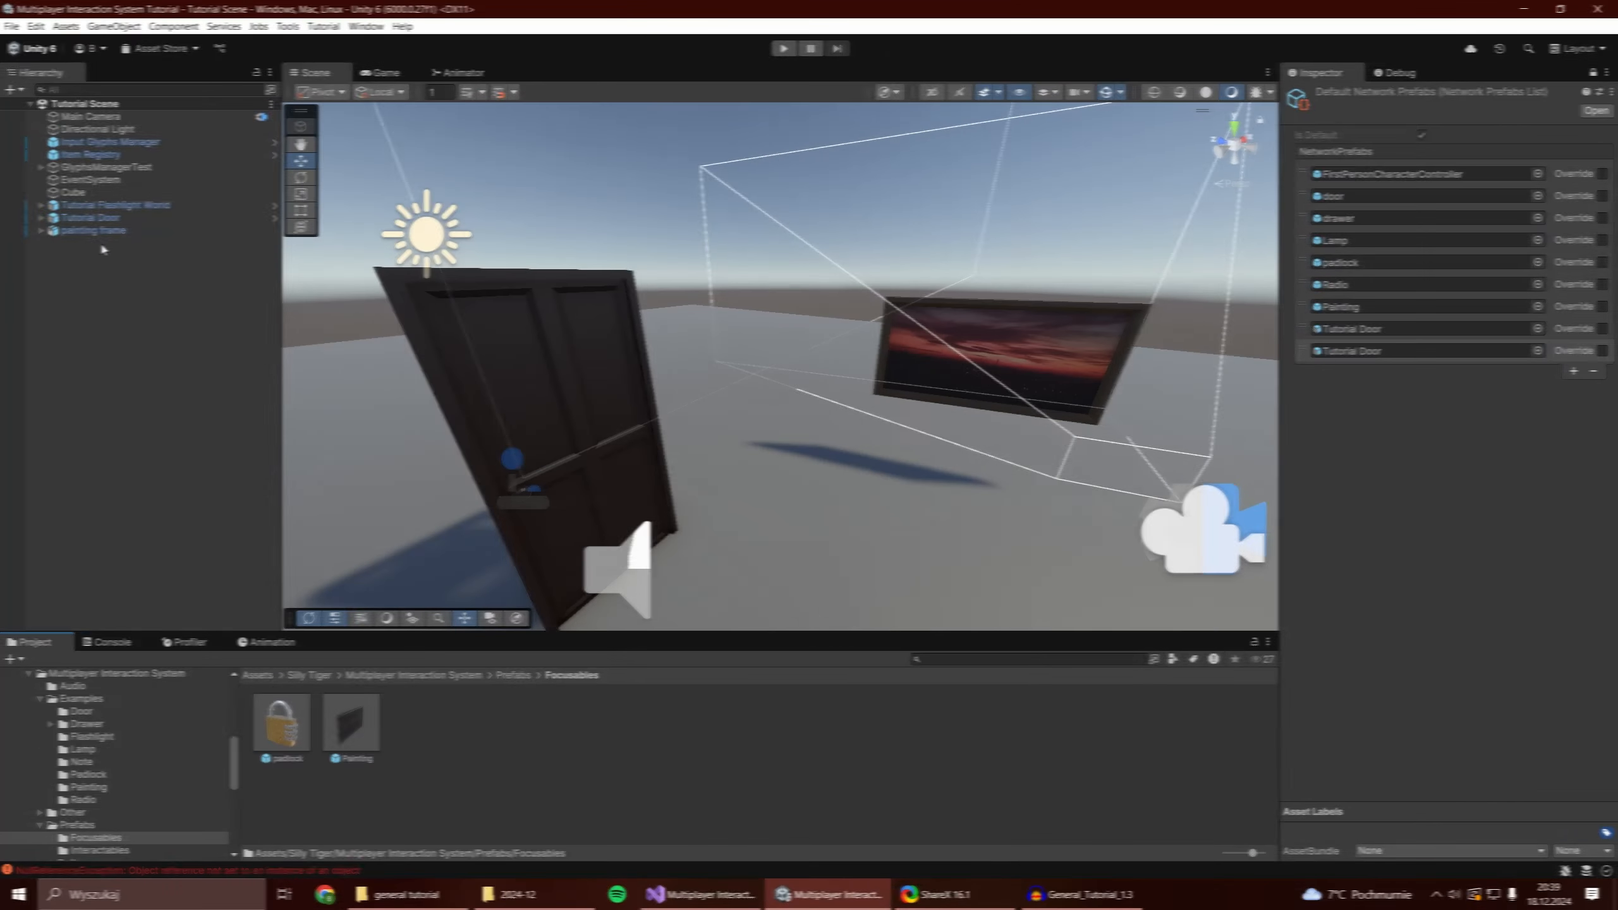
# Rename the painting frame as Tutorial Painting and save it as a prefab in the Prefabs/Focusables folder.
pyautogui.click(95, 230)
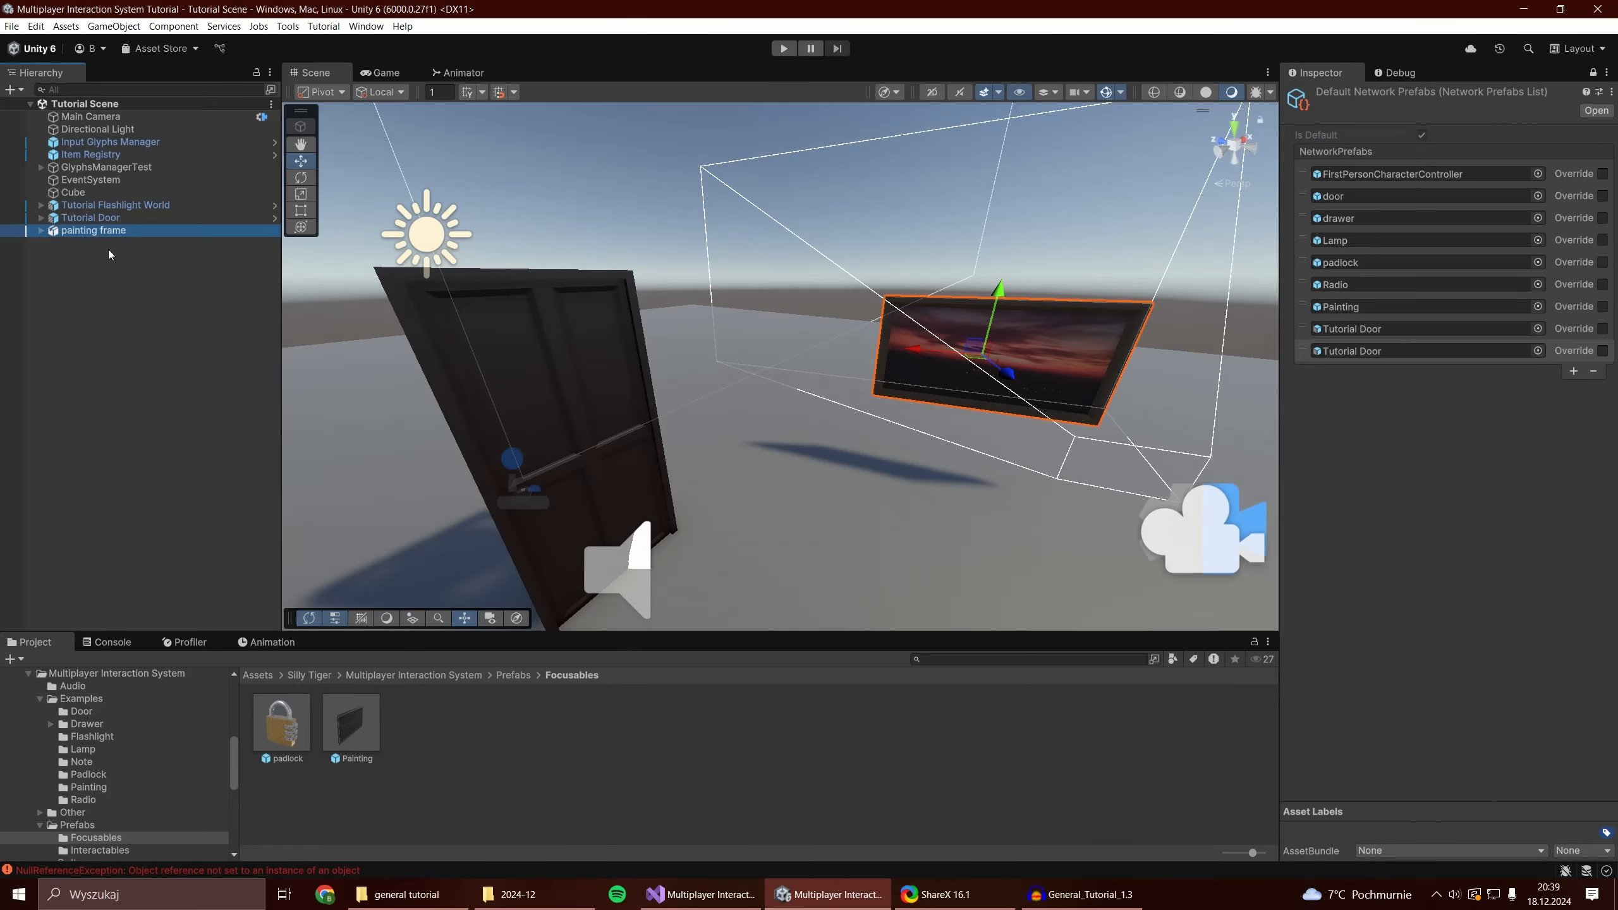
pyautogui.write('Tutor')
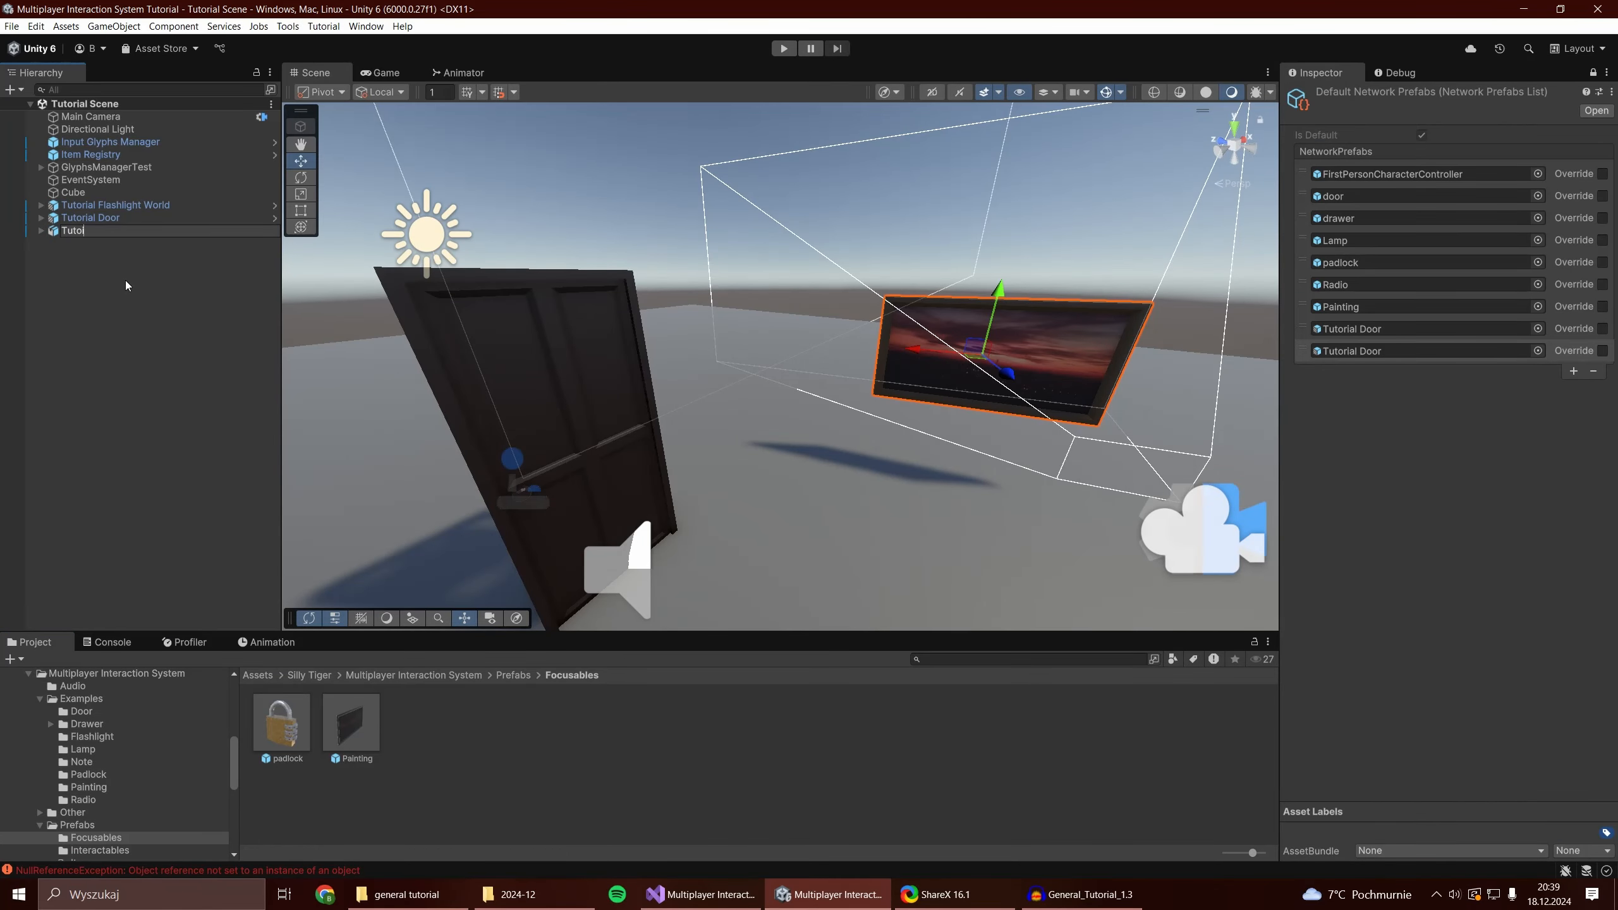
pyautogui.write('ial Painting')
pyautogui.press('Return')
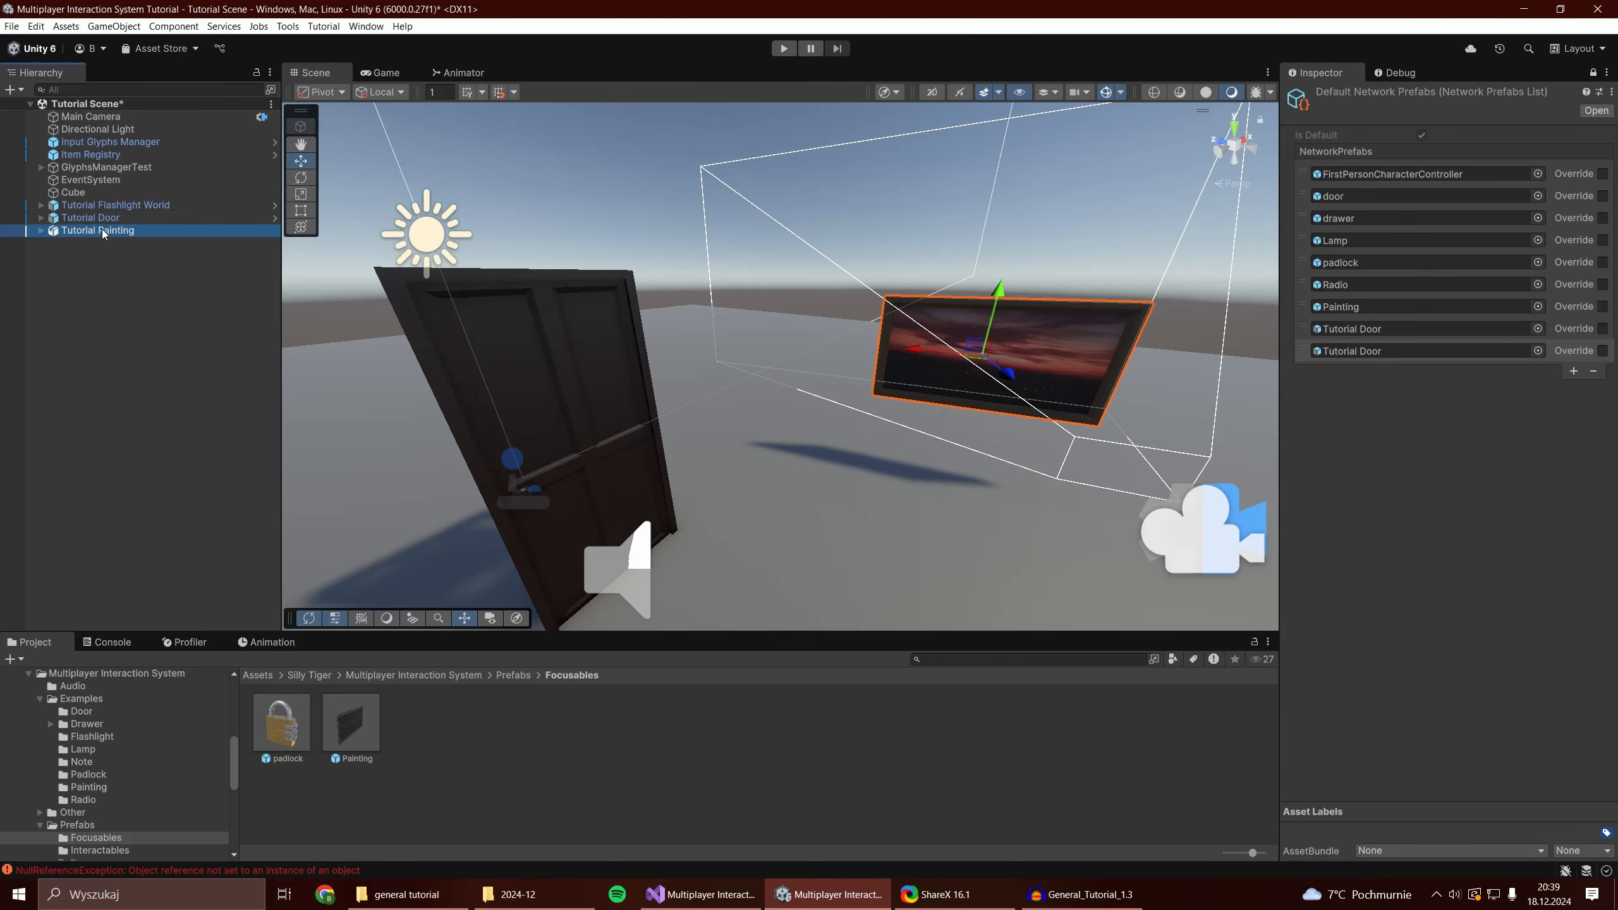
pyautogui.moveTo(464, 736); pyautogui.dragTo(464, 737)
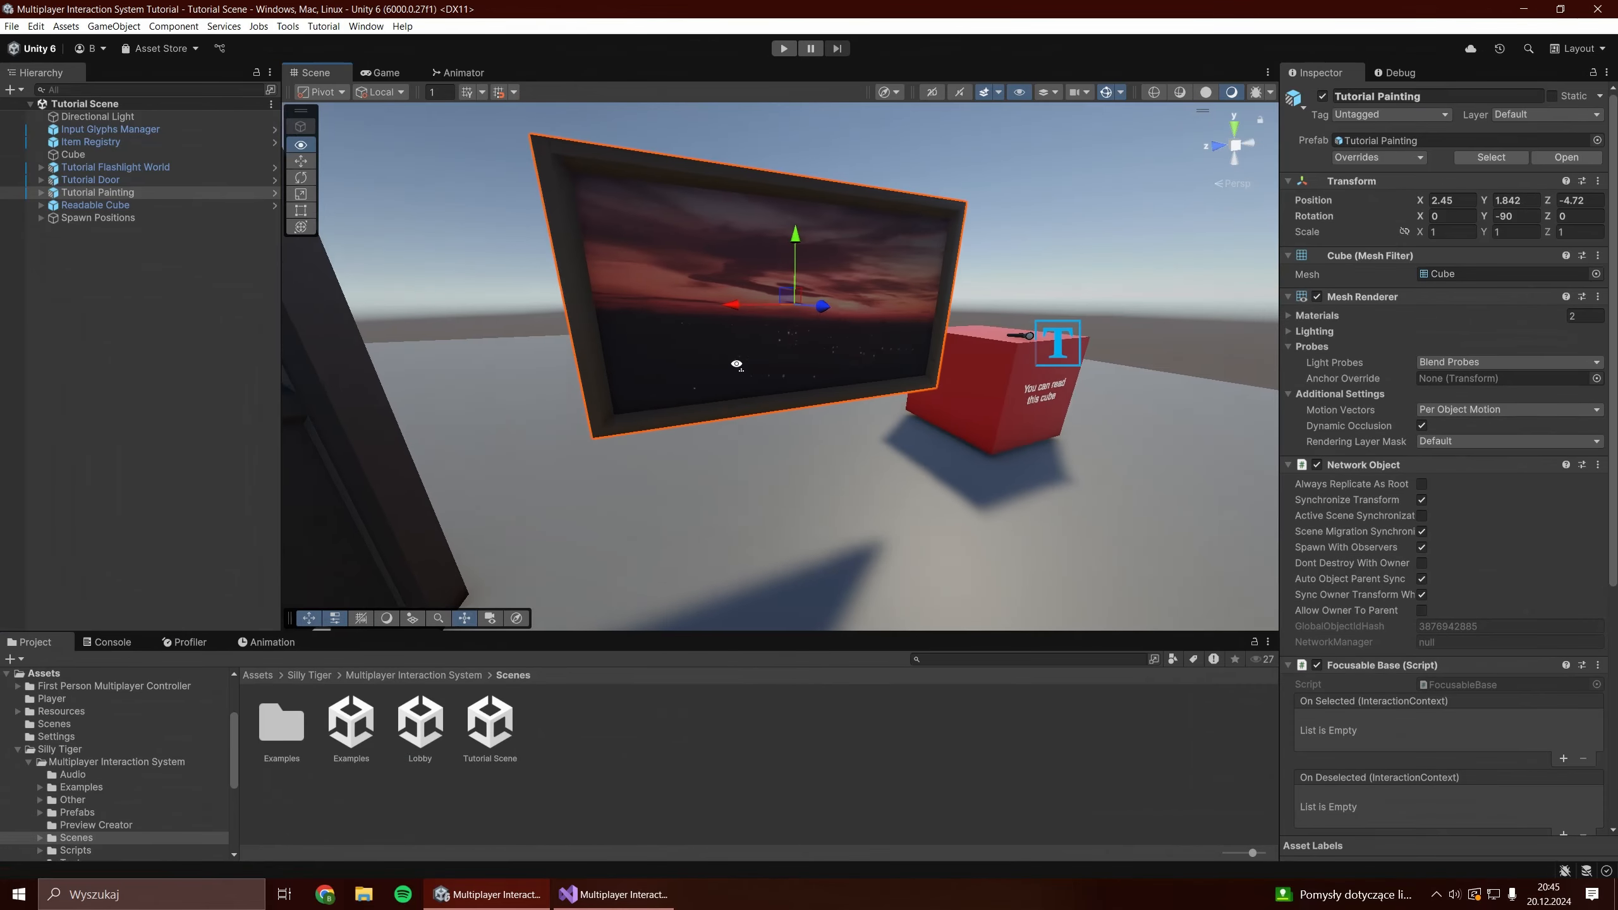
# Collapse the Tutorial Painting's existing components and add a Mesh Collider to it.
pyautogui.scroll(-5, 740, 366)
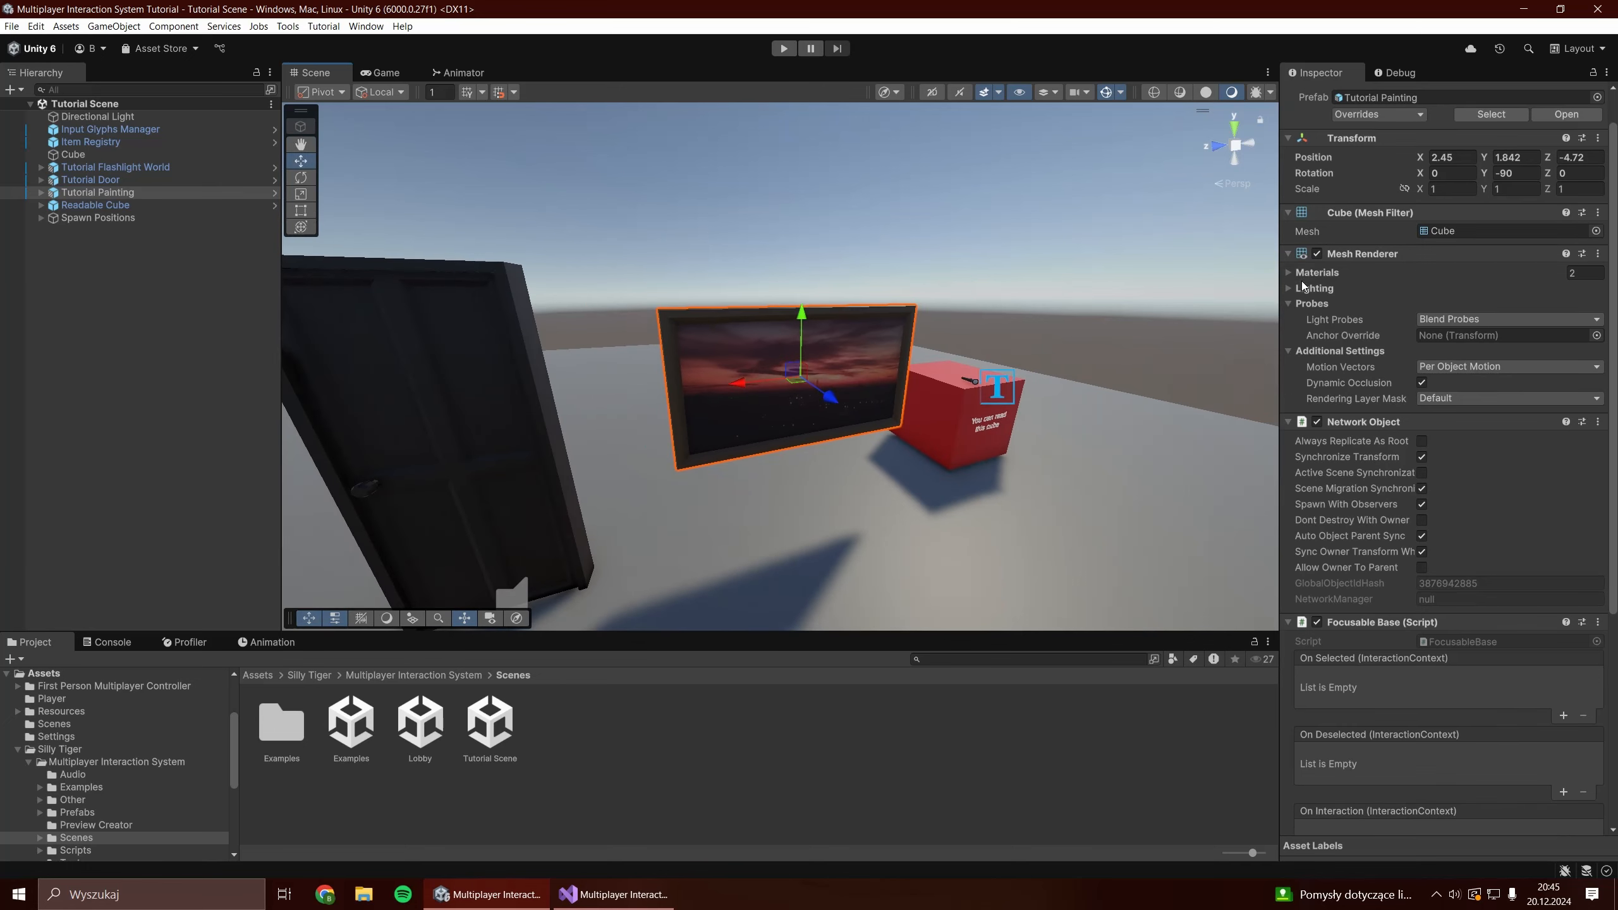
pyautogui.click(1291, 213)
pyautogui.click(1290, 230)
pyautogui.click(1290, 249)
pyautogui.click(1291, 304)
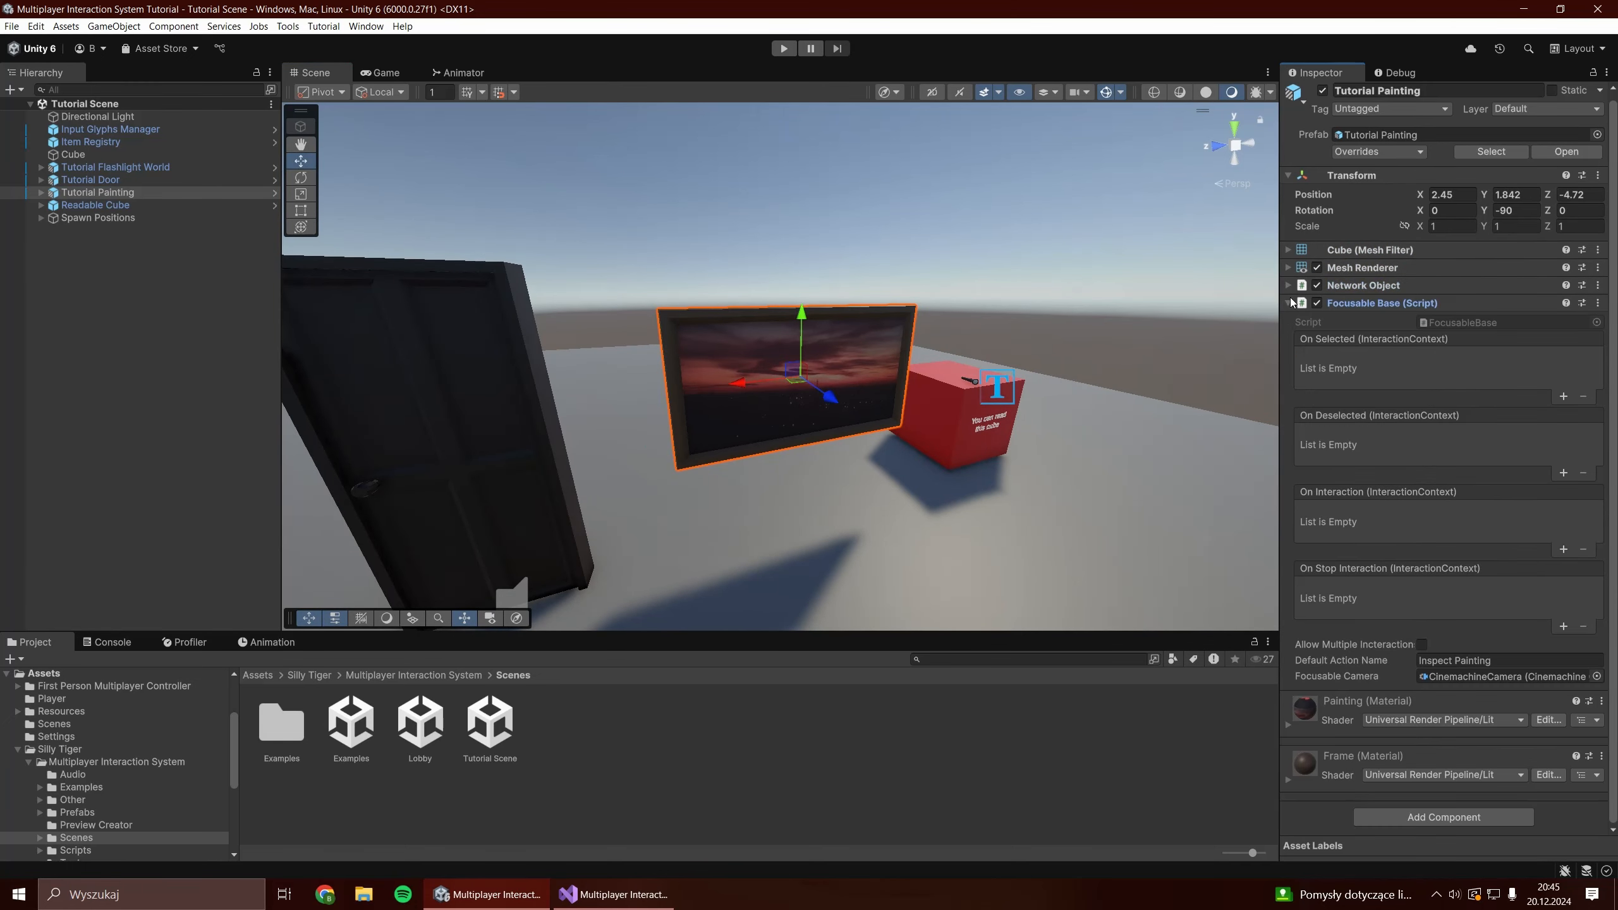
pyautogui.click(1449, 444)
pyautogui.write('mesh col')
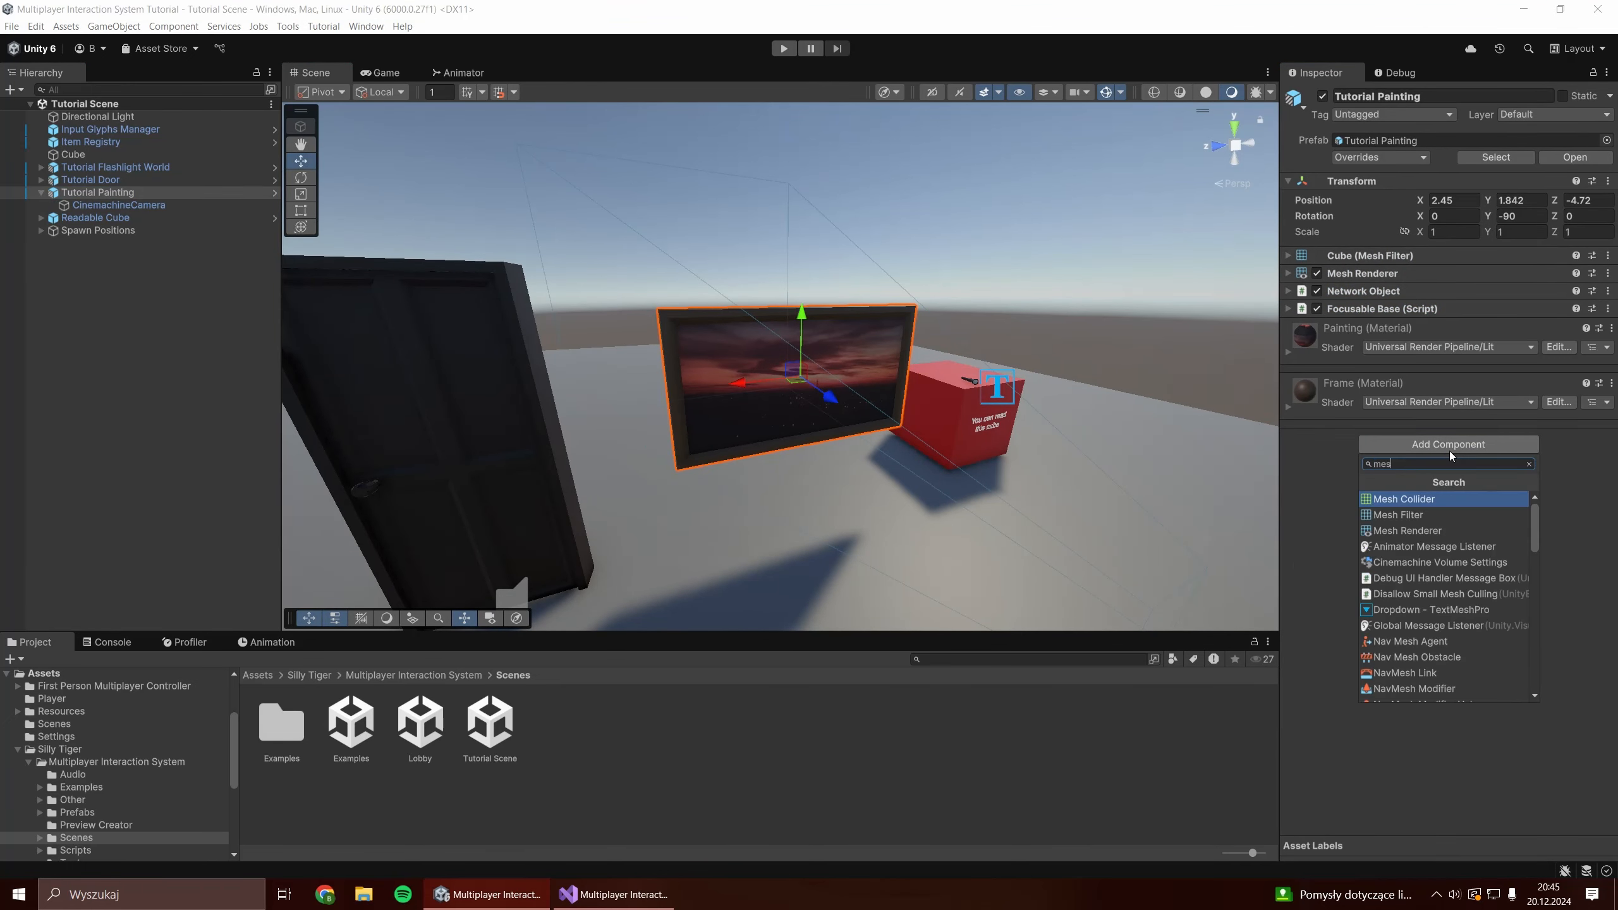
pyautogui.press('Return')
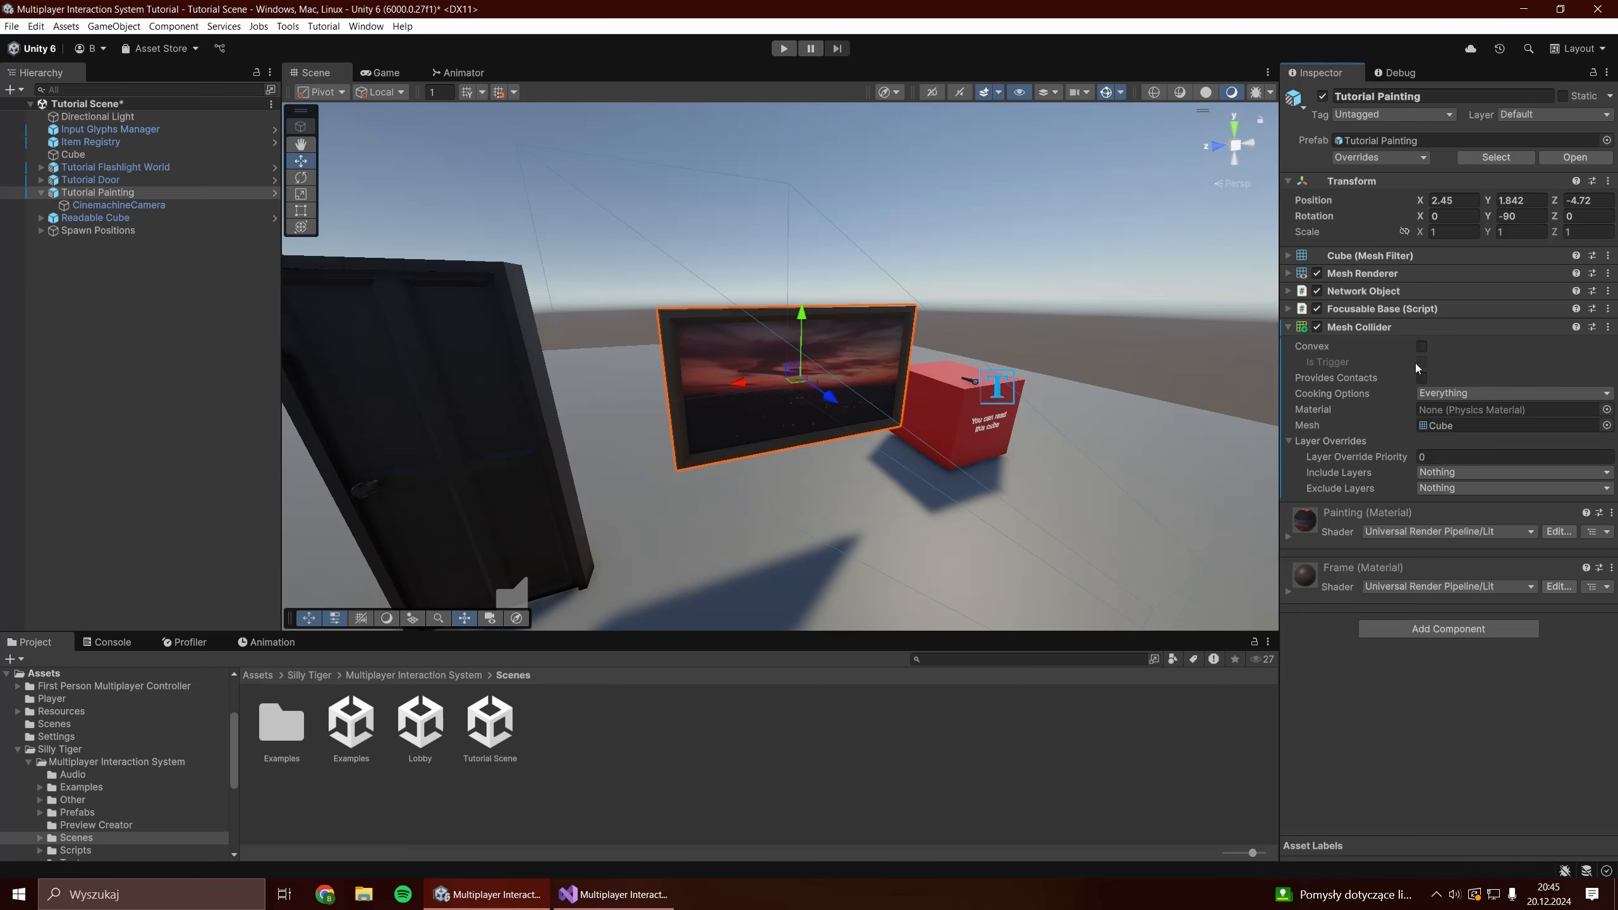
# Make the Tutorial Painting's Mesh Collider convex and apply the added component to the Tutorial Painting prefab.
pyautogui.click(1422, 347)
pyautogui.keyDown('alt'); pyautogui.moveTo(905, 408); pyautogui.dragTo(1010, 404); pyautogui.keyUp('alt')
pyautogui.rightClick(1366, 330)
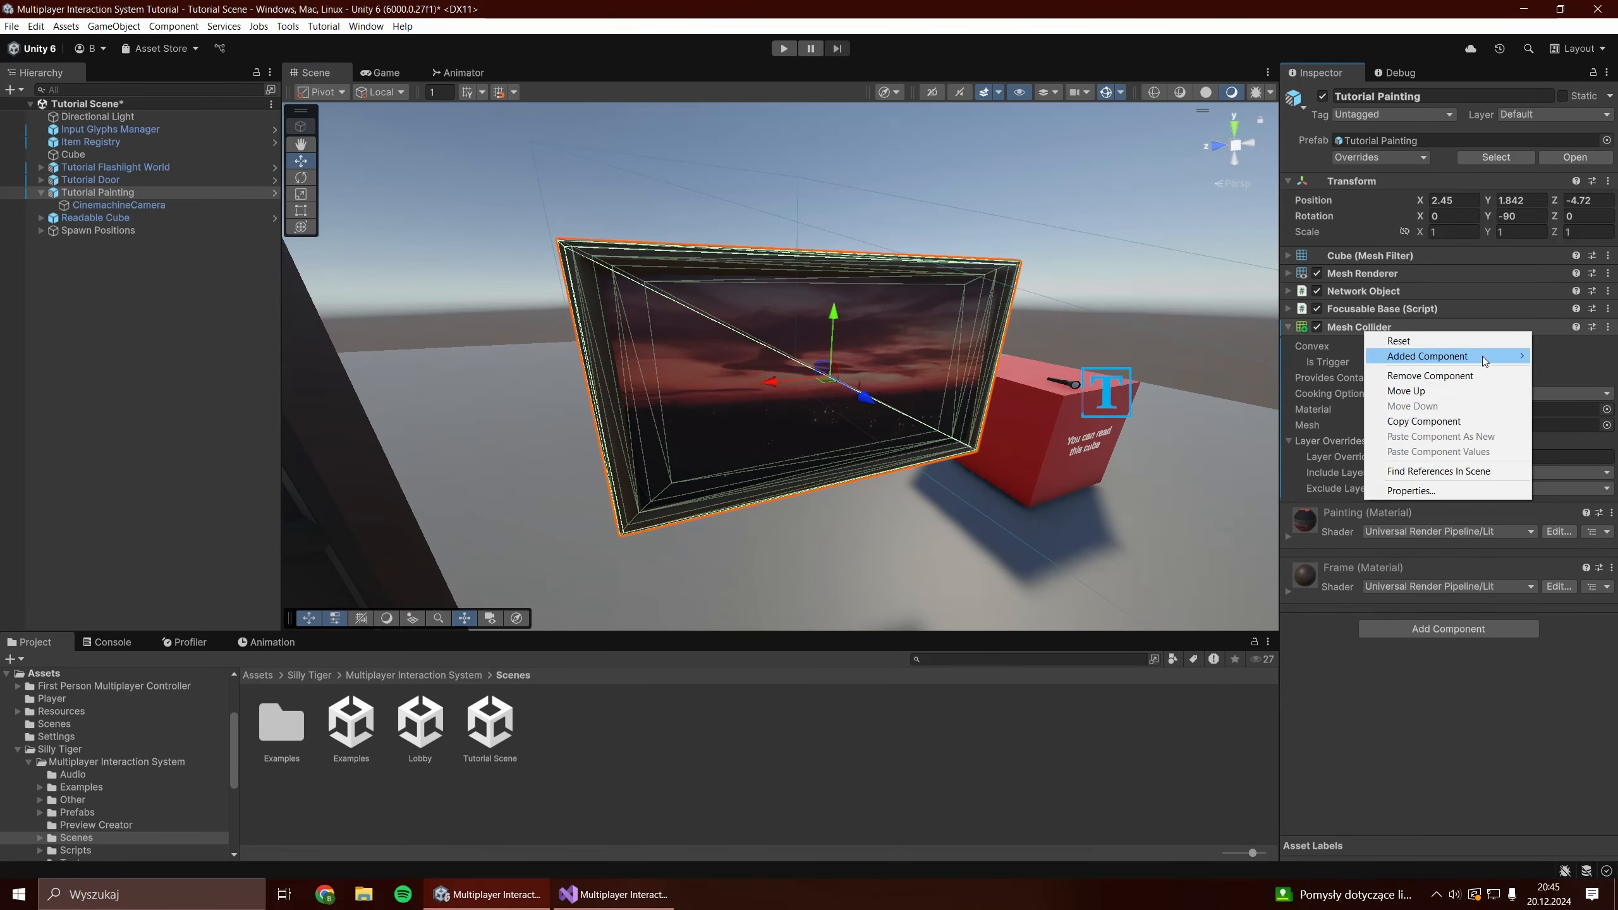
pyautogui.moveTo(1485, 361)
pyautogui.click(1226, 358)
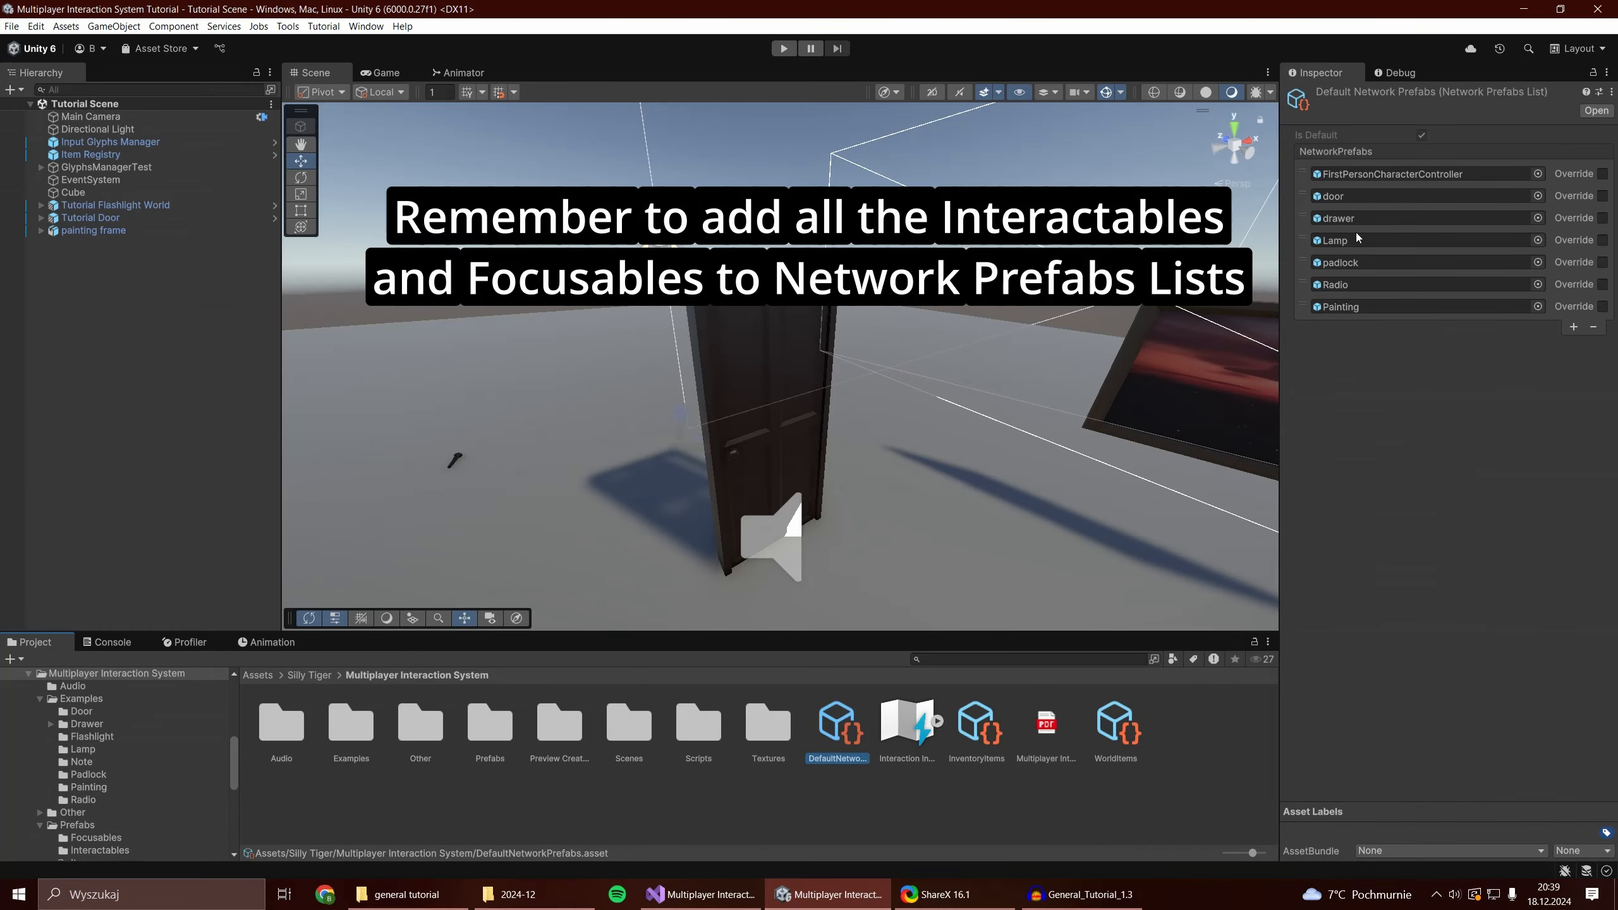
# Add the Tutorial Door and Tutorial Painting prefabs to the Default Network Prefabs list.
pyautogui.click(1574, 328)
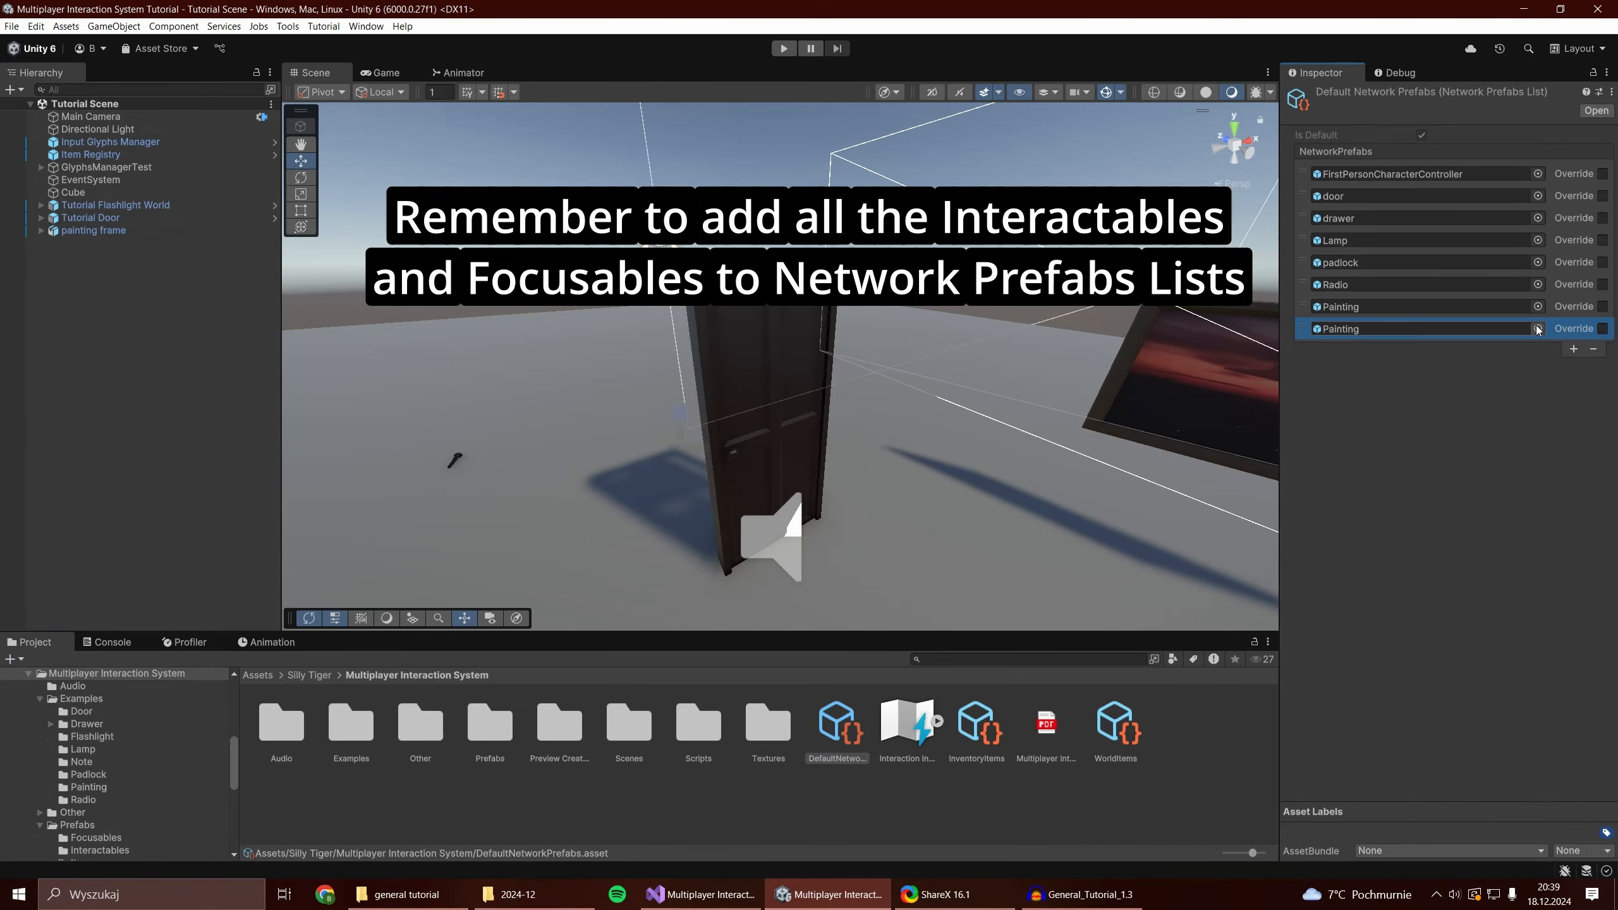
pyautogui.doubleClick(486, 736)
pyautogui.click(336, 733)
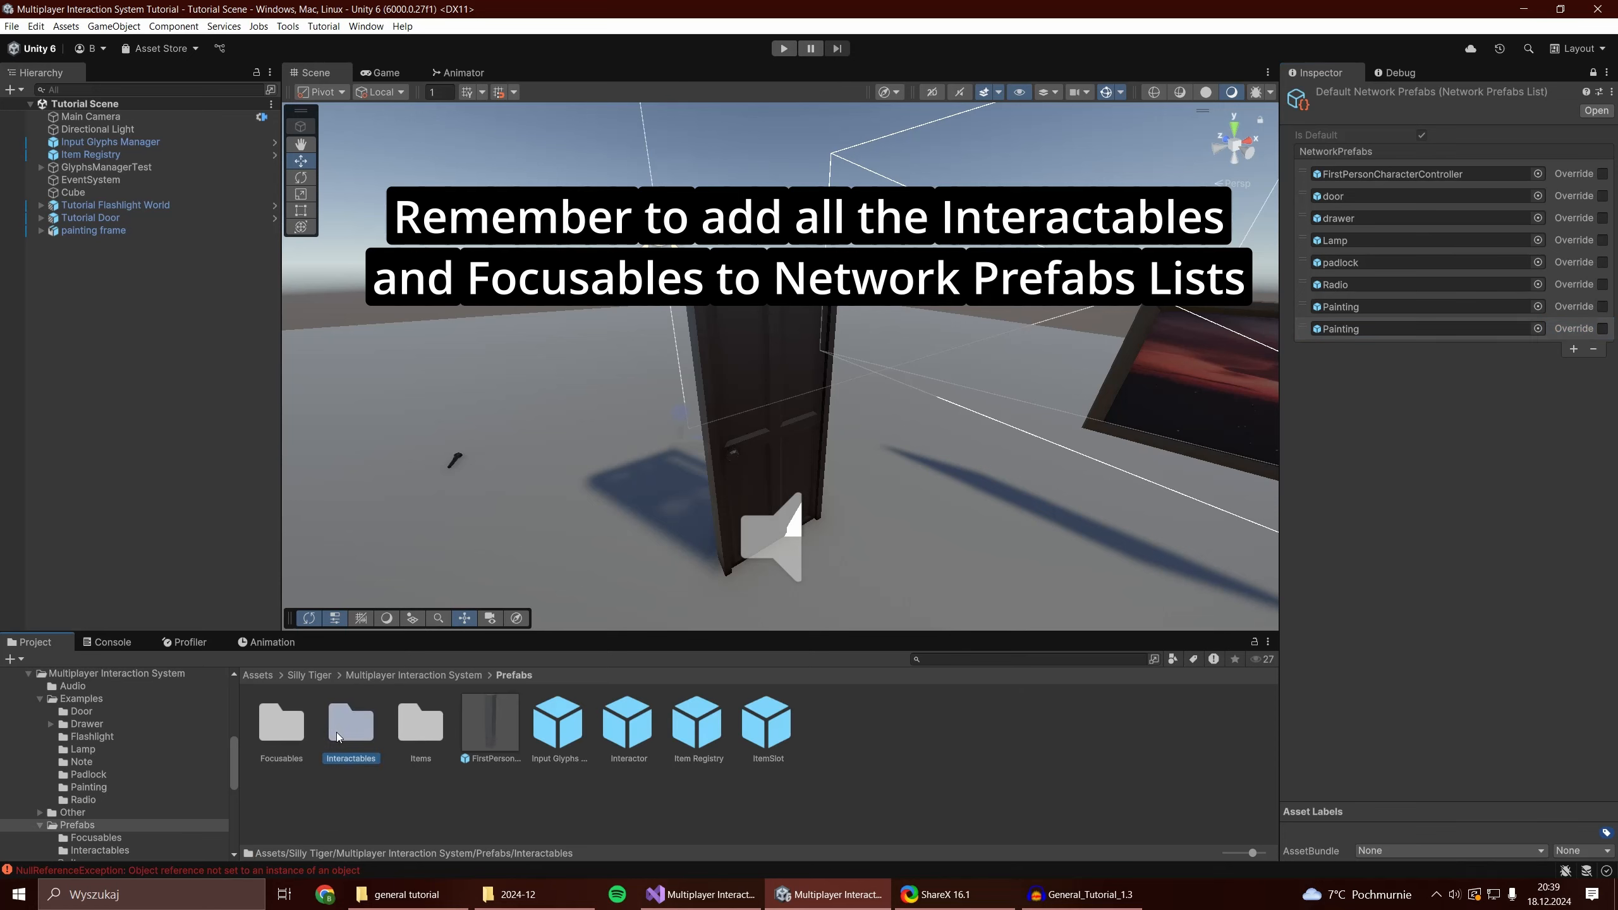
pyautogui.doubleClick(337, 733)
pyautogui.moveTo(556, 734); pyautogui.dragTo(1370, 329)
pyautogui.click(1573, 351)
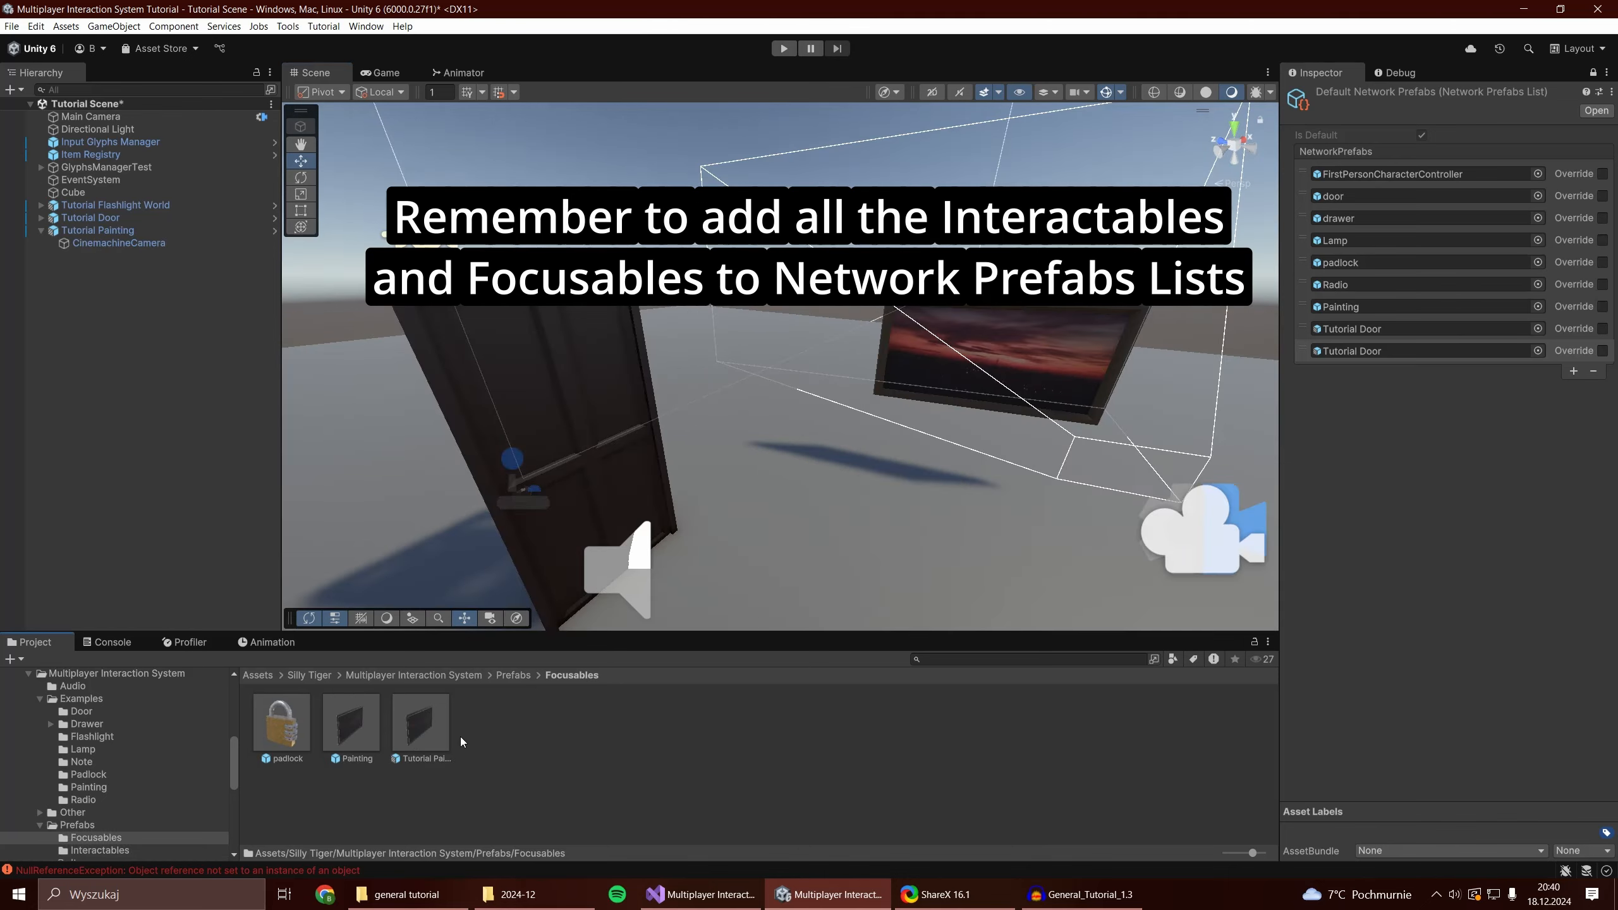
pyautogui.moveTo(421, 727); pyautogui.dragTo(1345, 352)
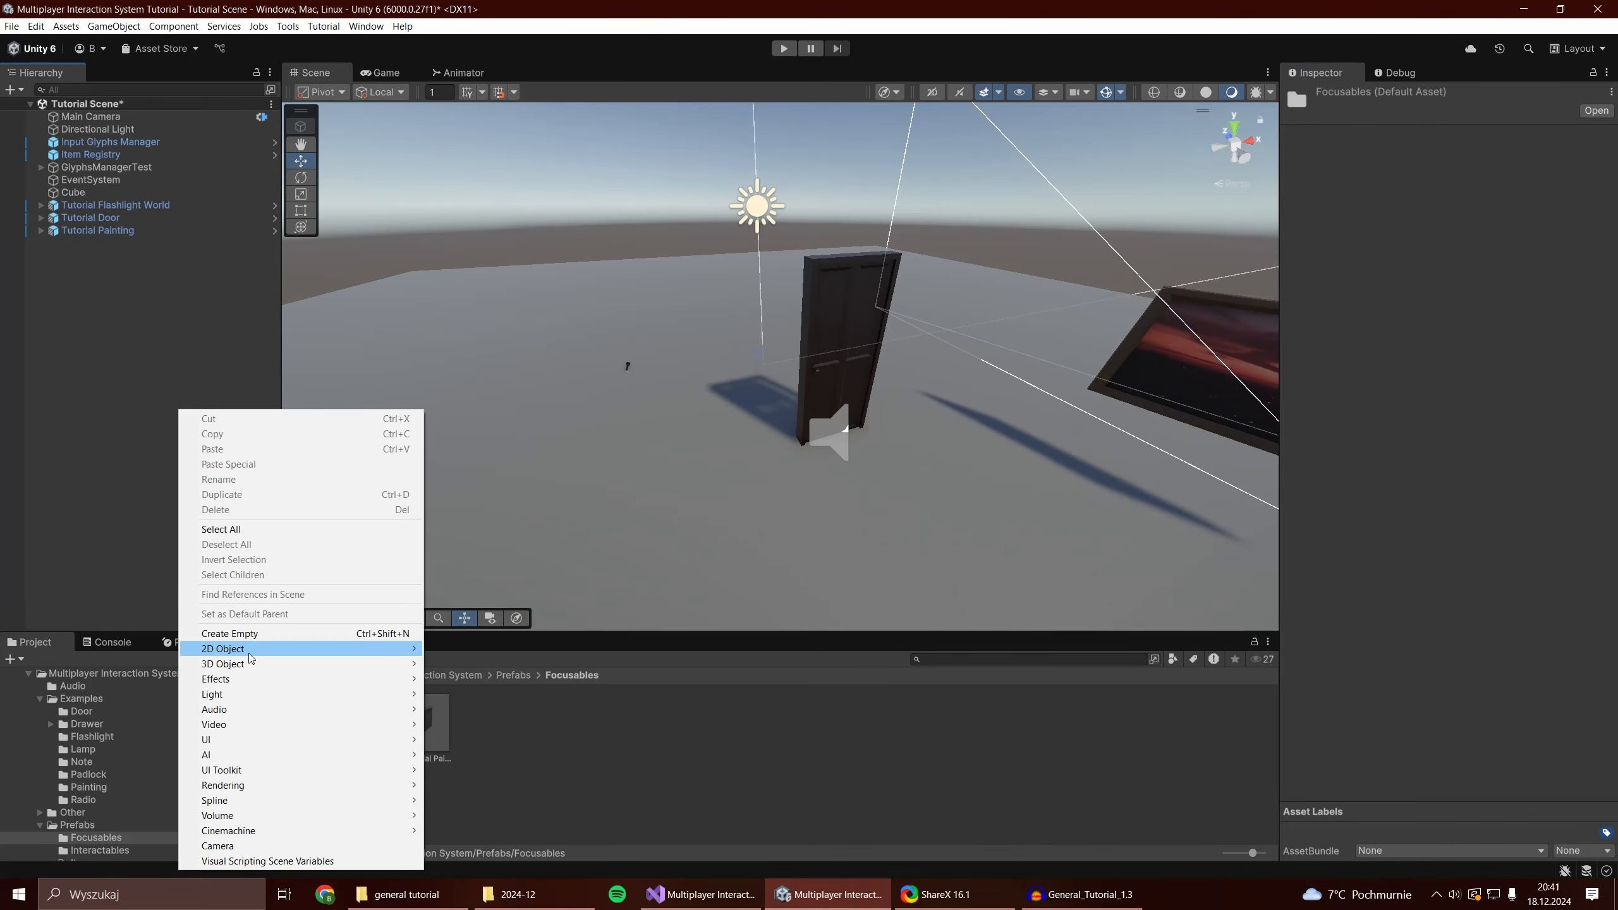
# Create a 3D cube named Readable Cube in the scene and a Readables folder inside Prefabs.
pyautogui.click(475, 664)
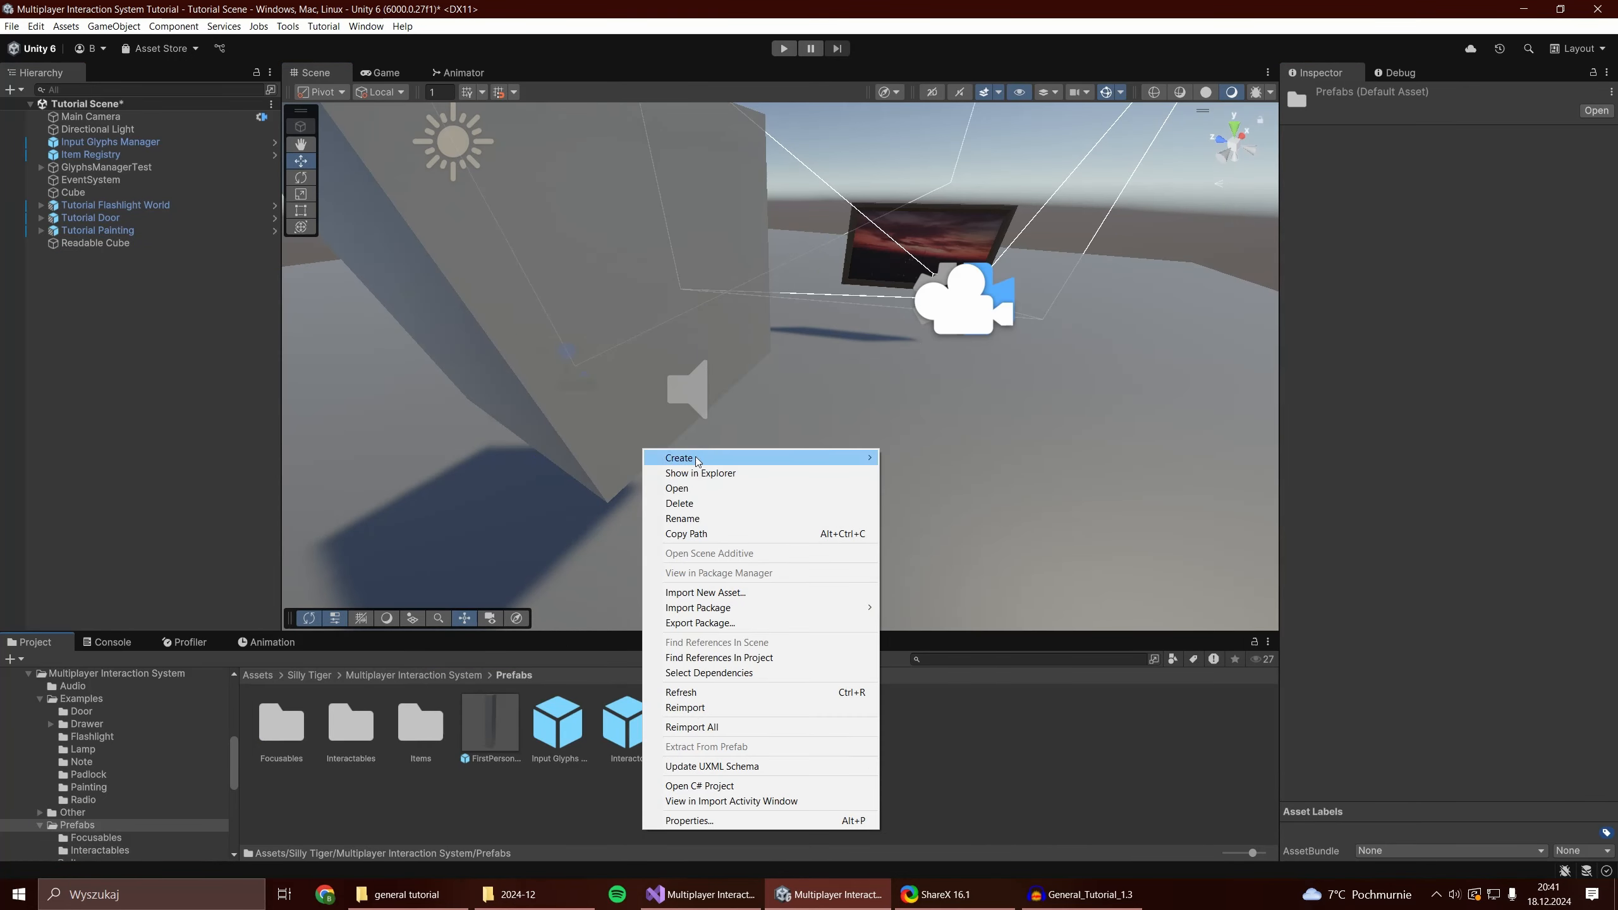
pyautogui.click(917, 459)
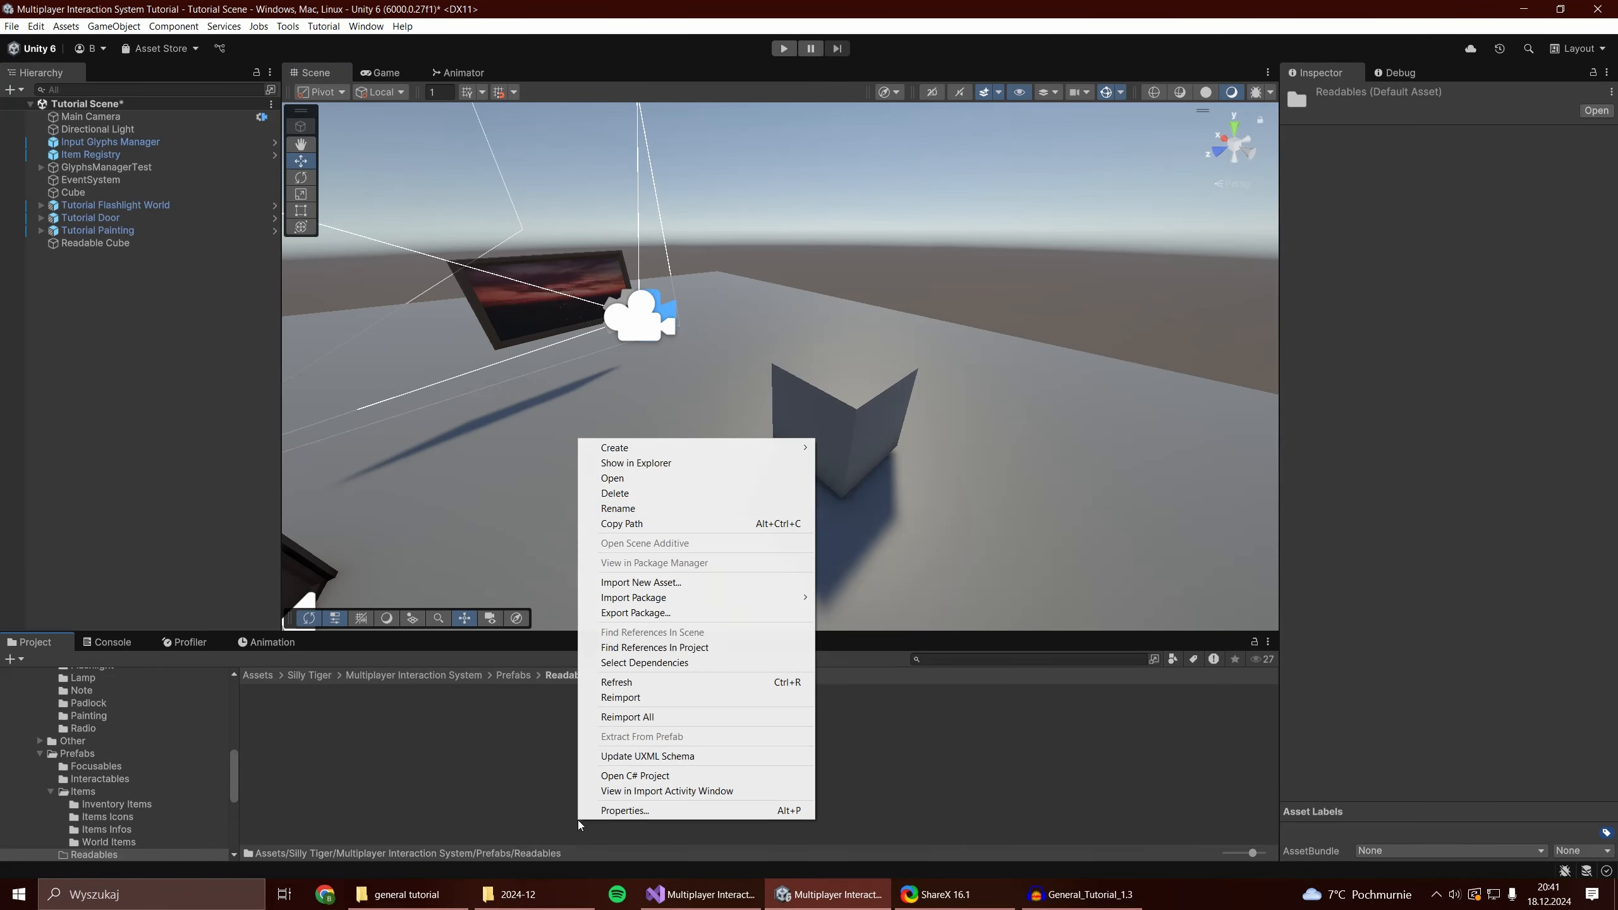
# Create a material named Readable Cube in the Readables folder.
pyautogui.moveTo(637, 448)
pyautogui.click(882, 464)
pyautogui.write('ube')
pyautogui.press('Return')
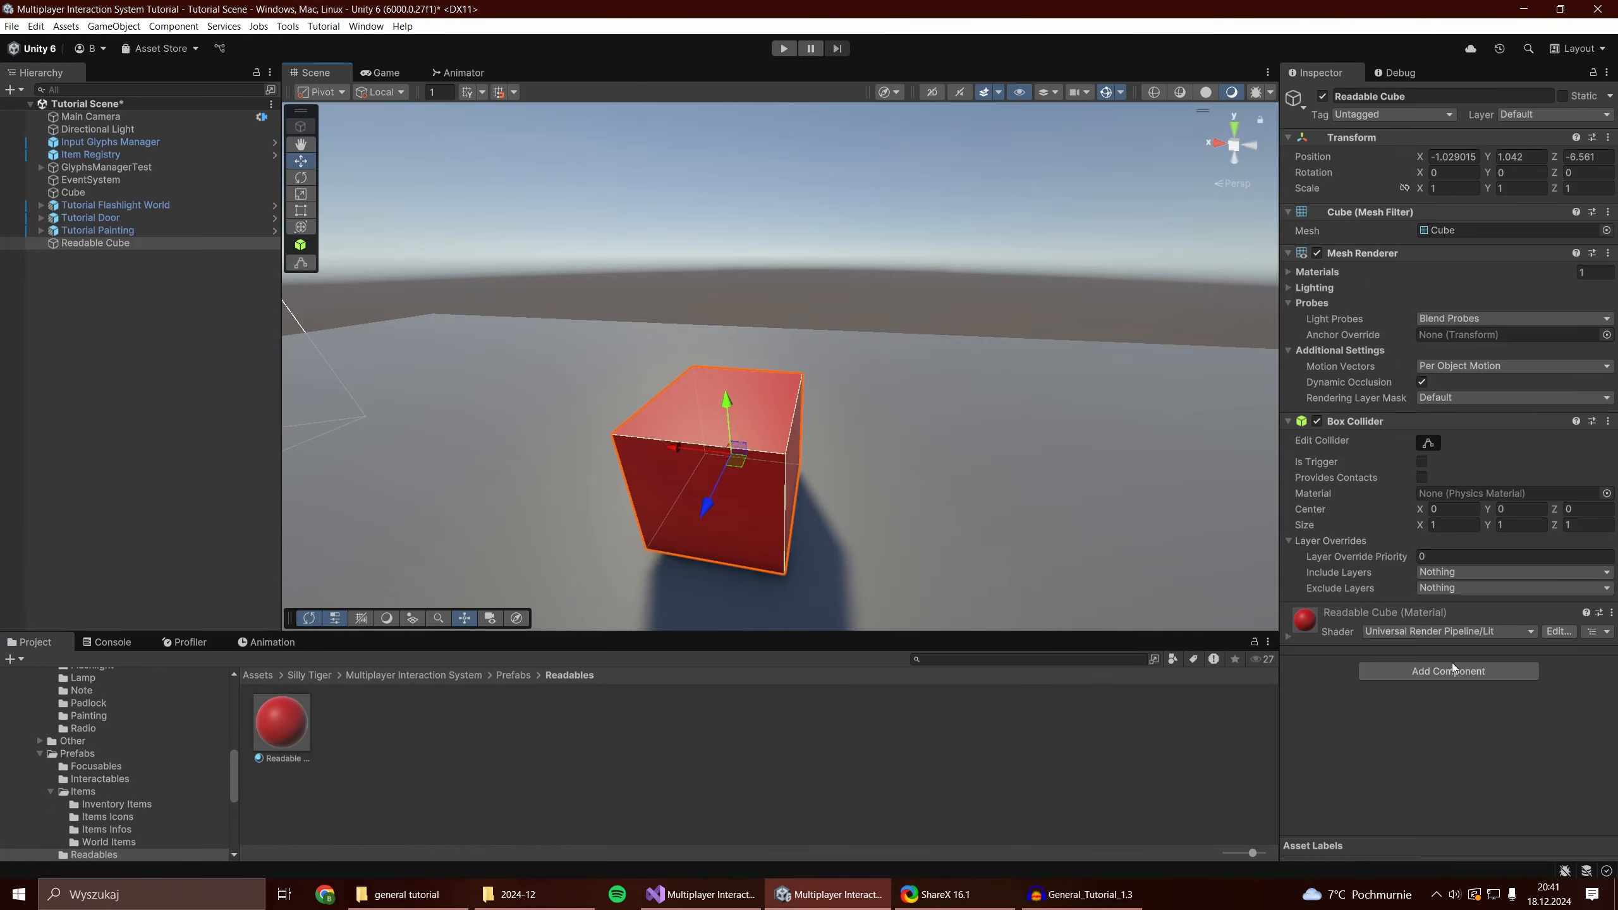
# Add the Readable Base script to the Readable Cube and create a 3D TextMeshPro text as its child.
pyautogui.click(1477, 671)
pyautogui.click(1401, 695)
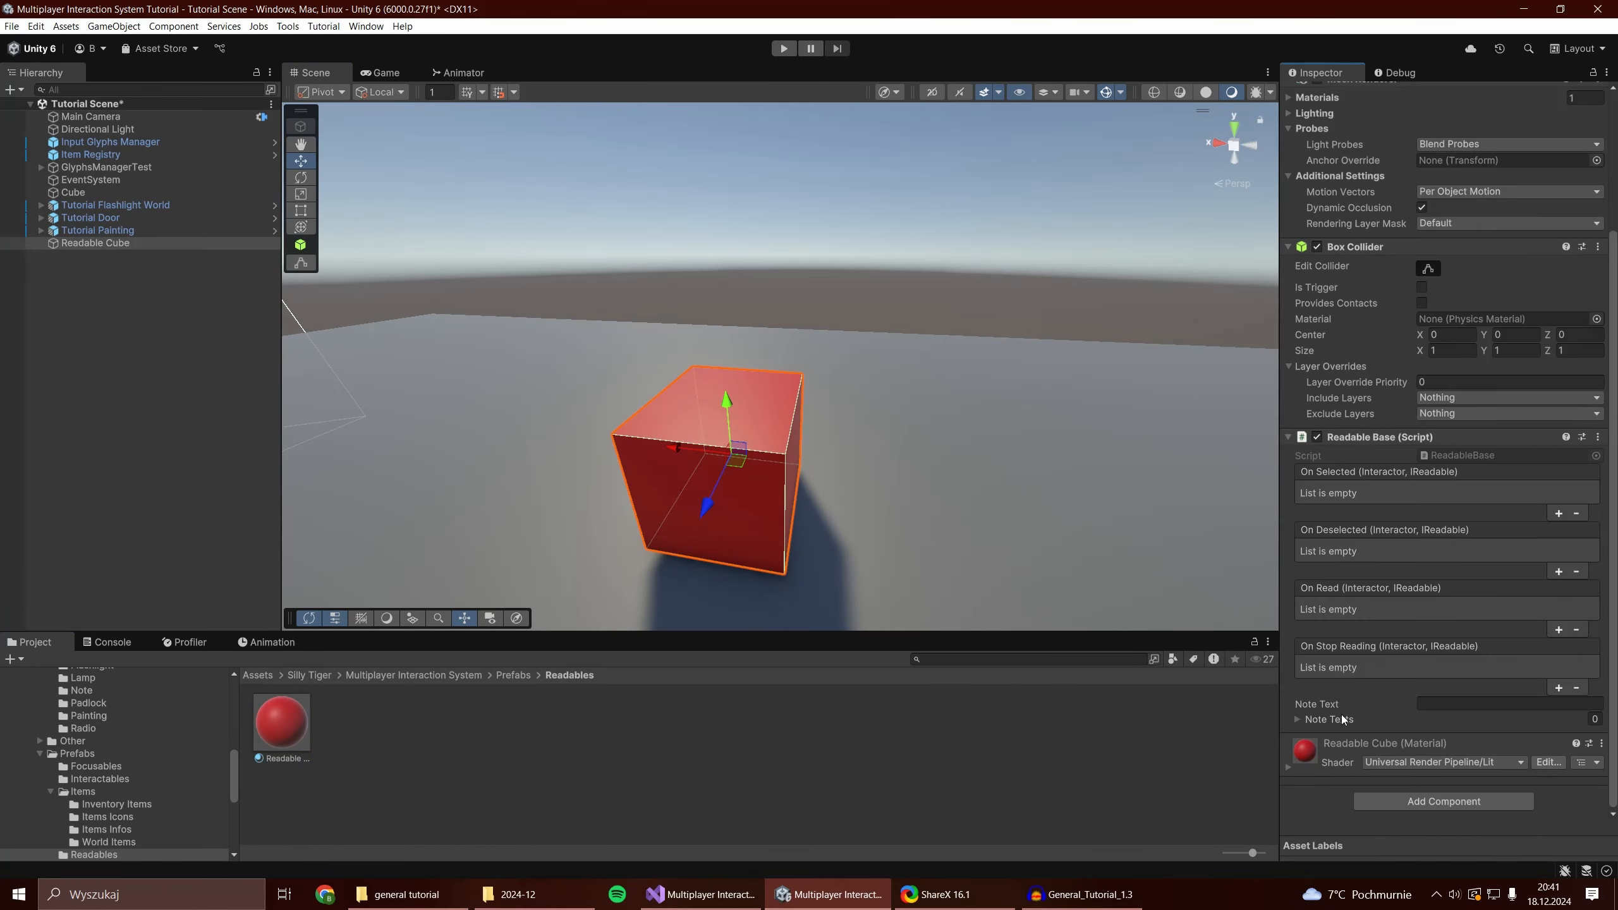
pyautogui.rightClick(63, 243)
pyautogui.moveTo(159, 538)
pyautogui.click(471, 636)
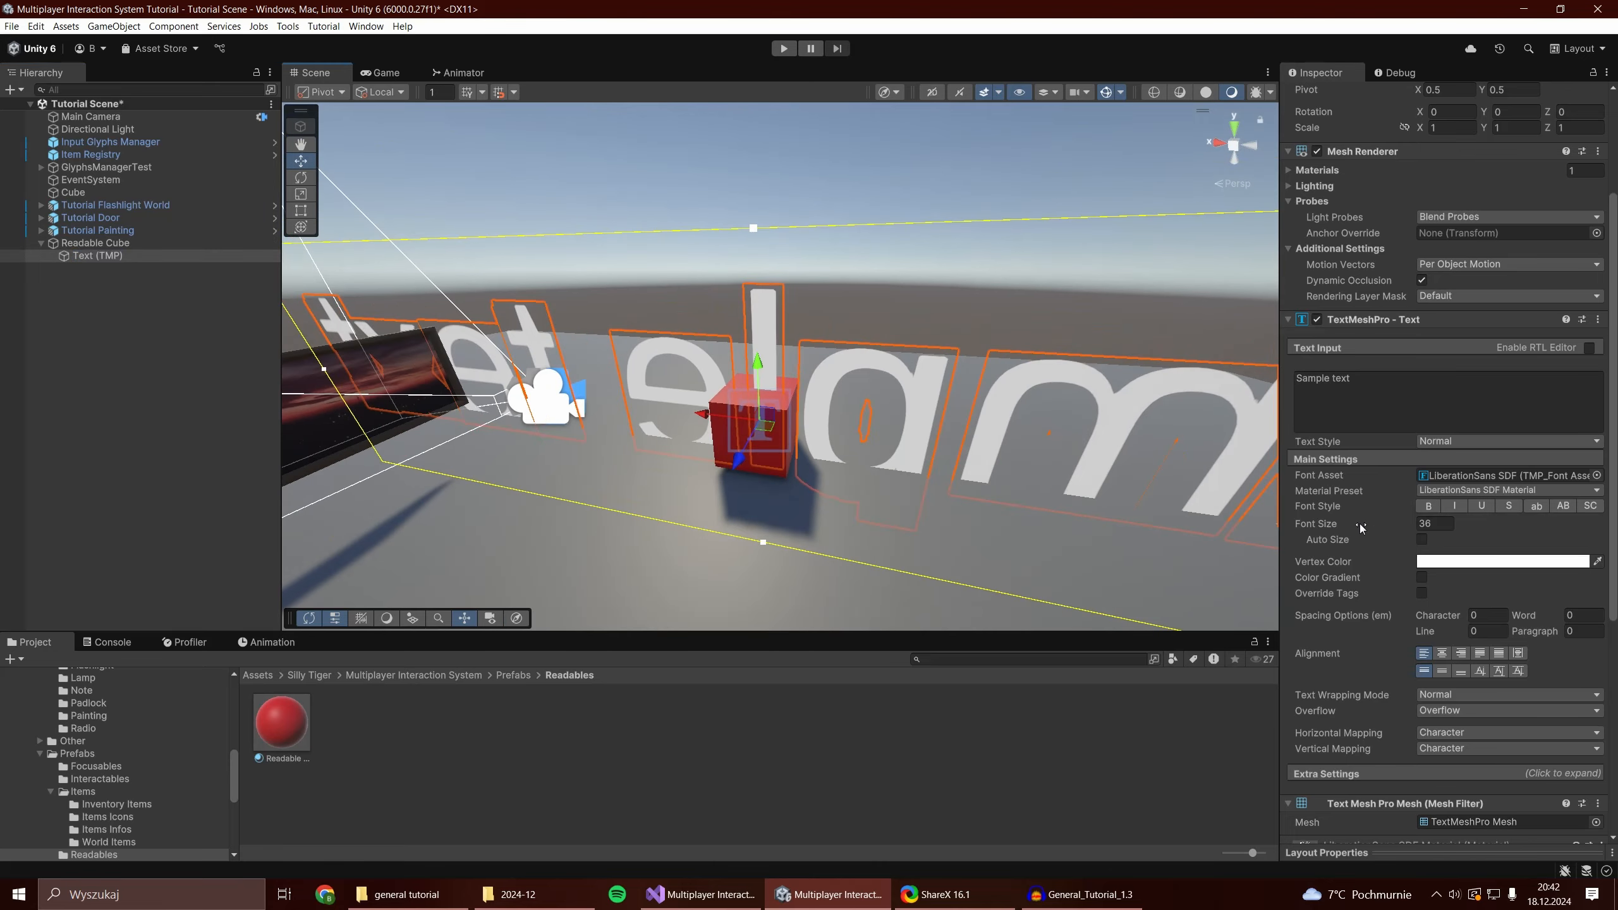
# Set the text's font size to 0.5 and shrink its text box to roughly the cube's size.
pyautogui.click(1437, 523)
pyautogui.write('0.5')
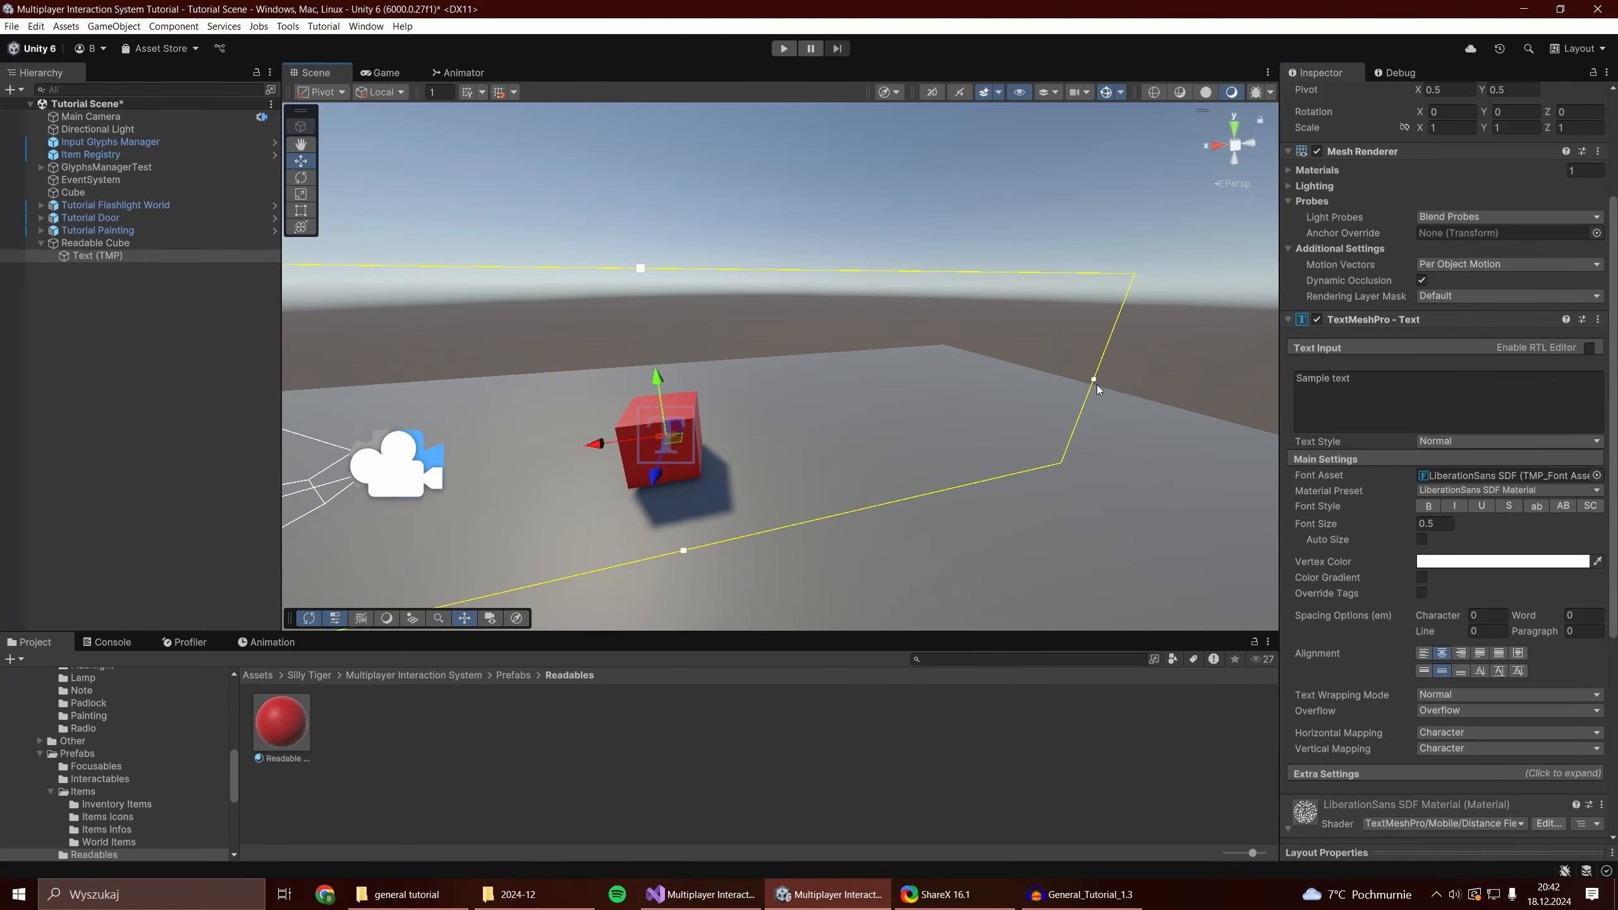
pyautogui.moveTo(1097, 387); pyautogui.dragTo(712, 437)
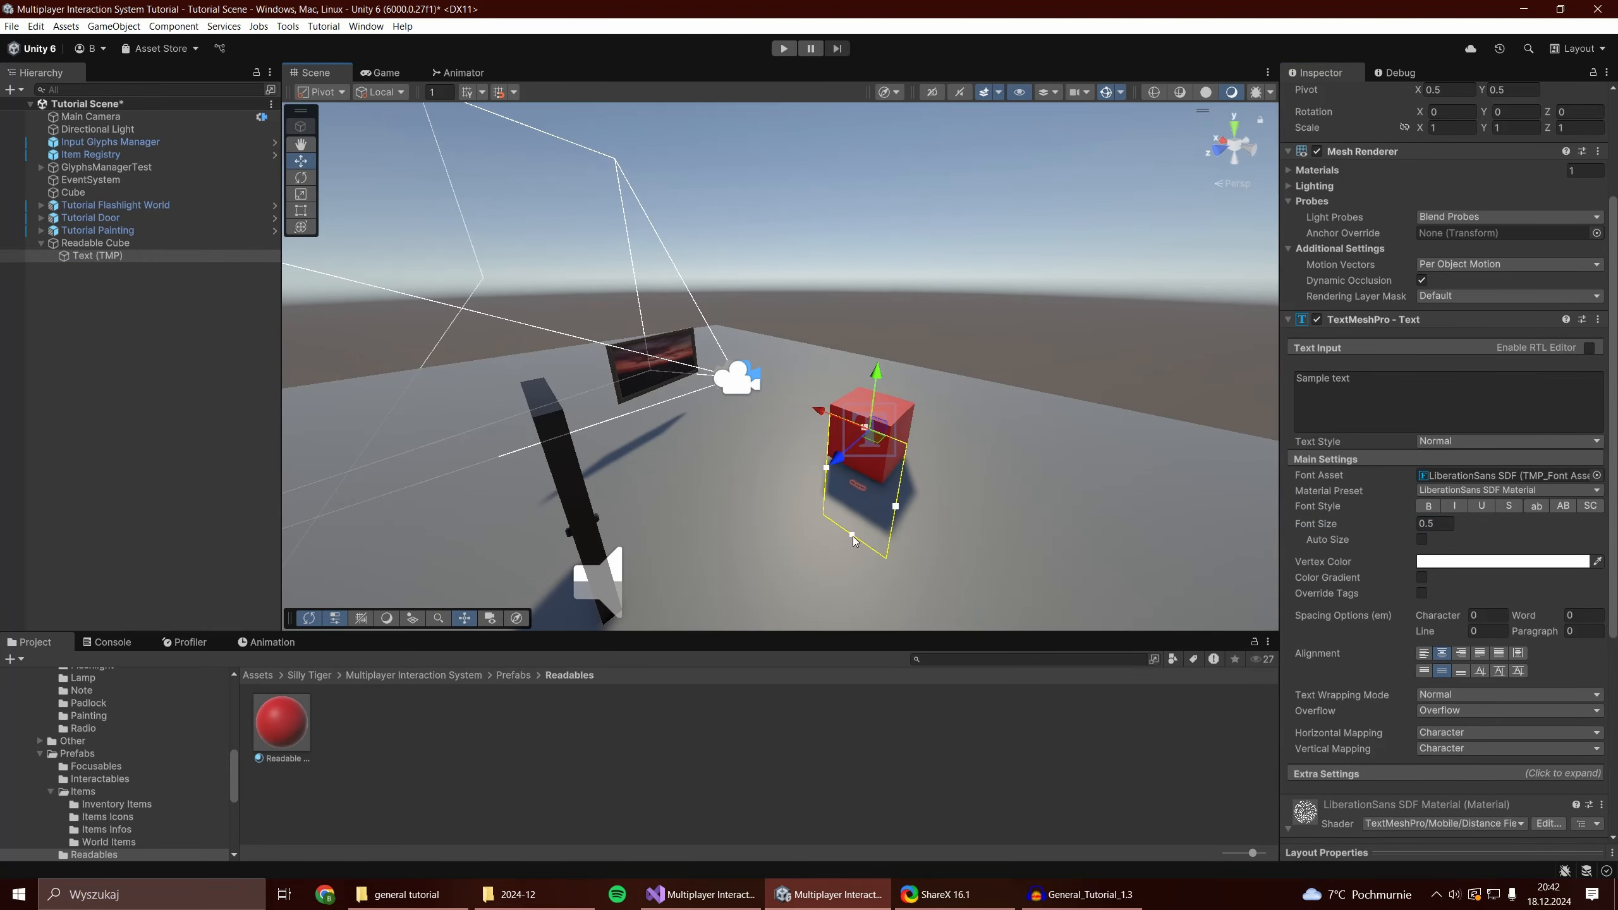
pyautogui.moveTo(853, 536); pyautogui.dragTo(857, 469)
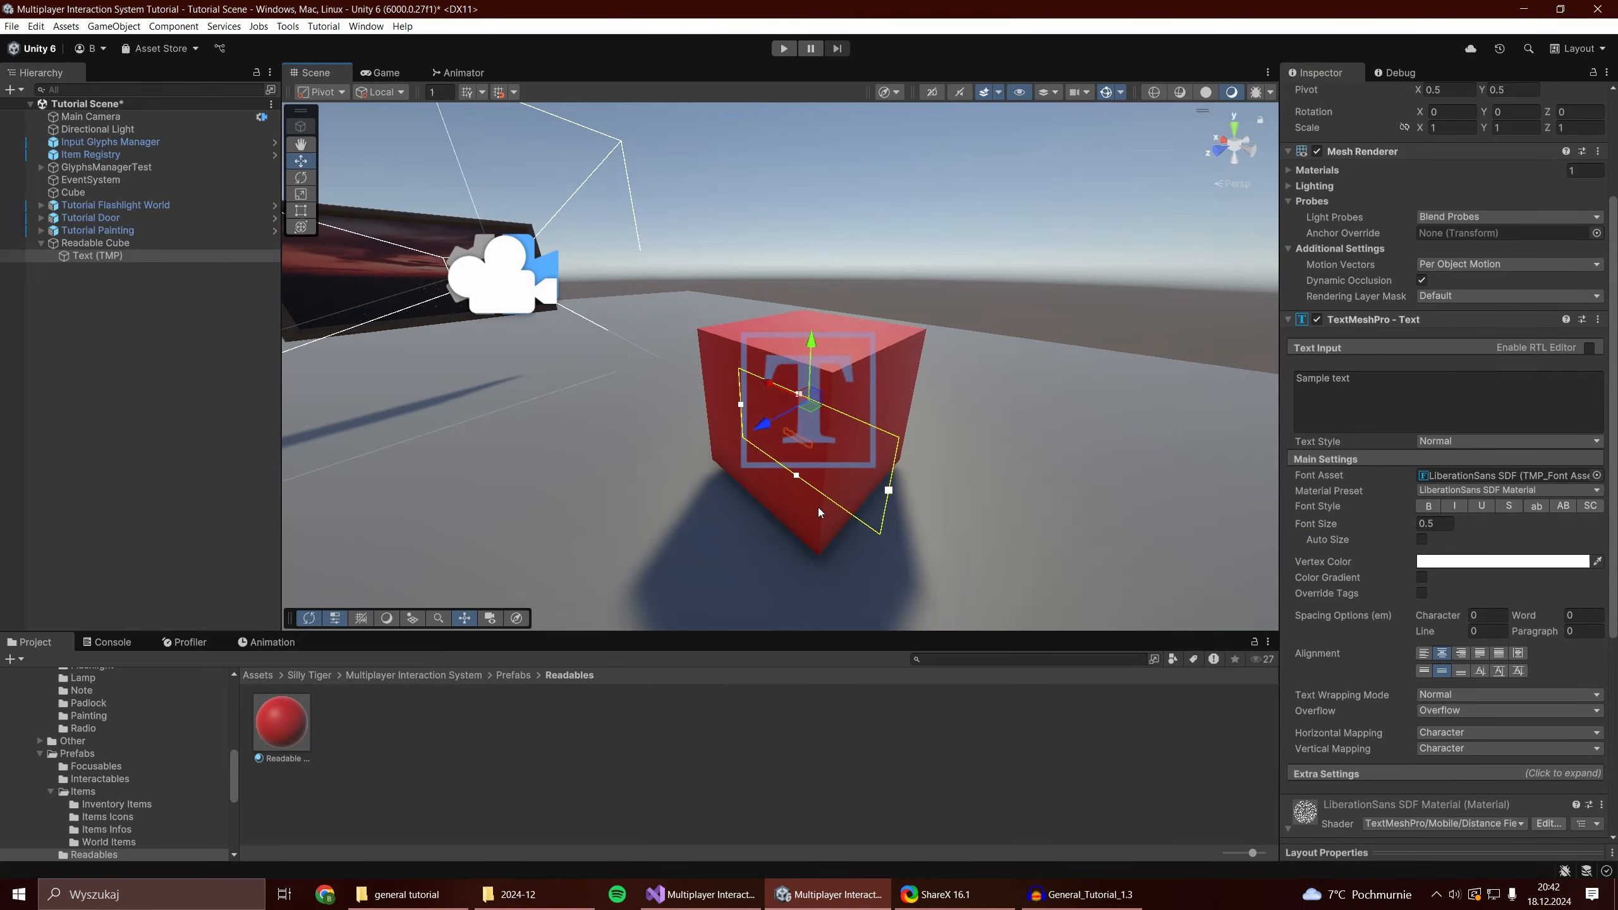
# Rotate the text to -180 on the Y axis and move it up and out onto the cube's front face.
pyautogui.press('e')
pyautogui.moveTo(752, 485); pyautogui.dragTo(986, 513)
pyautogui.moveTo(986, 514); pyautogui.dragTo(1082, 520)
pyautogui.press('w')
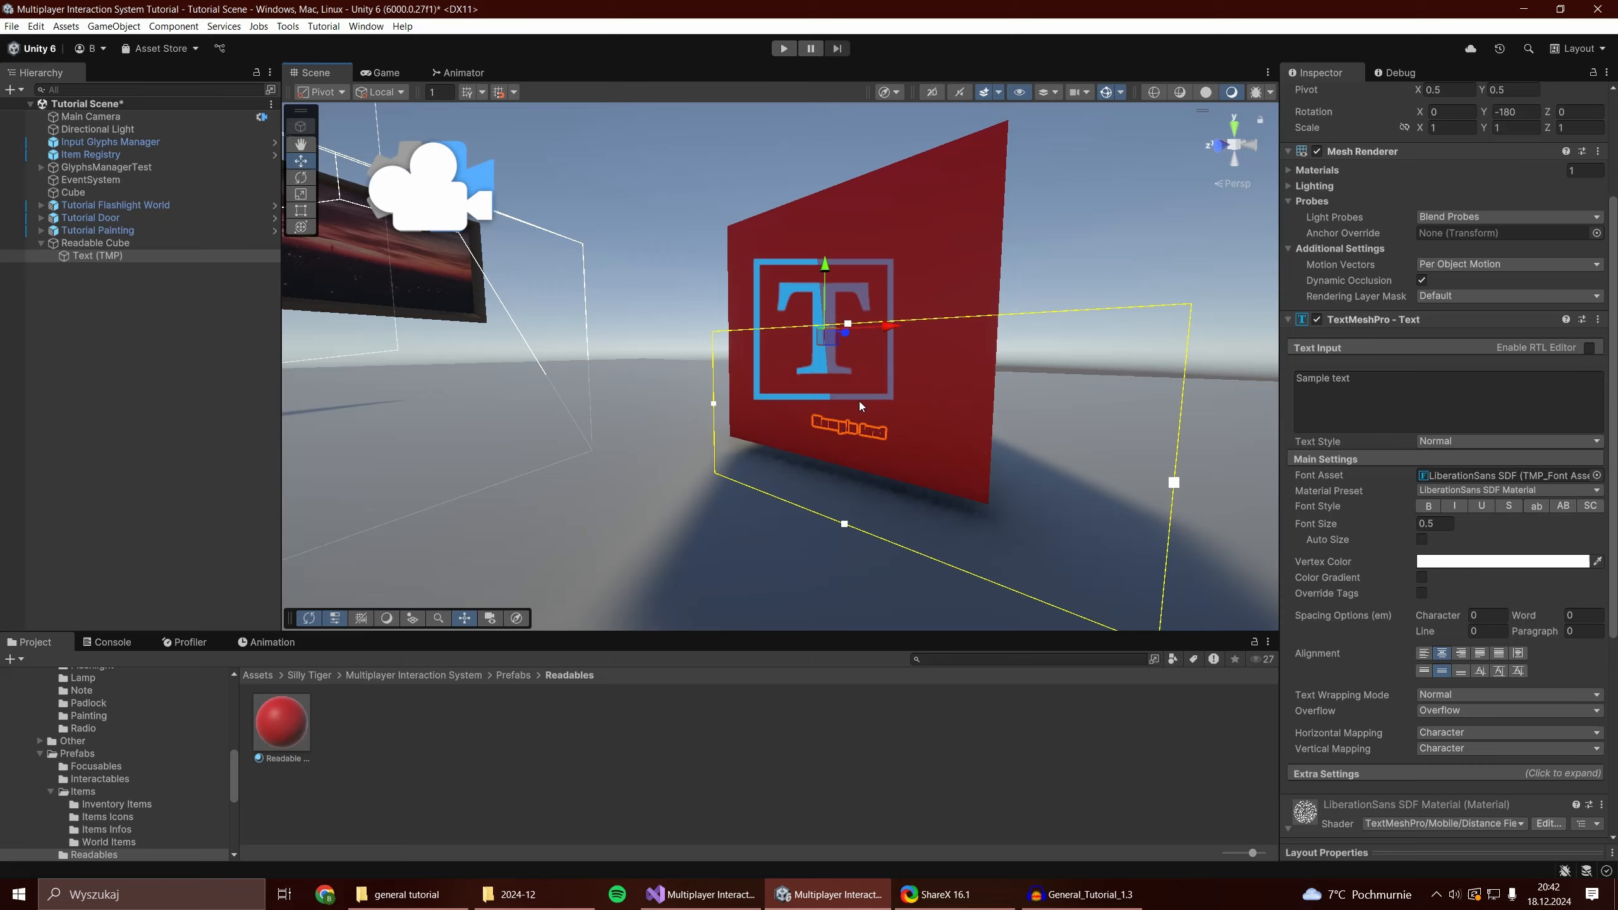
pyautogui.moveTo(813, 333); pyautogui.dragTo(784, 164)
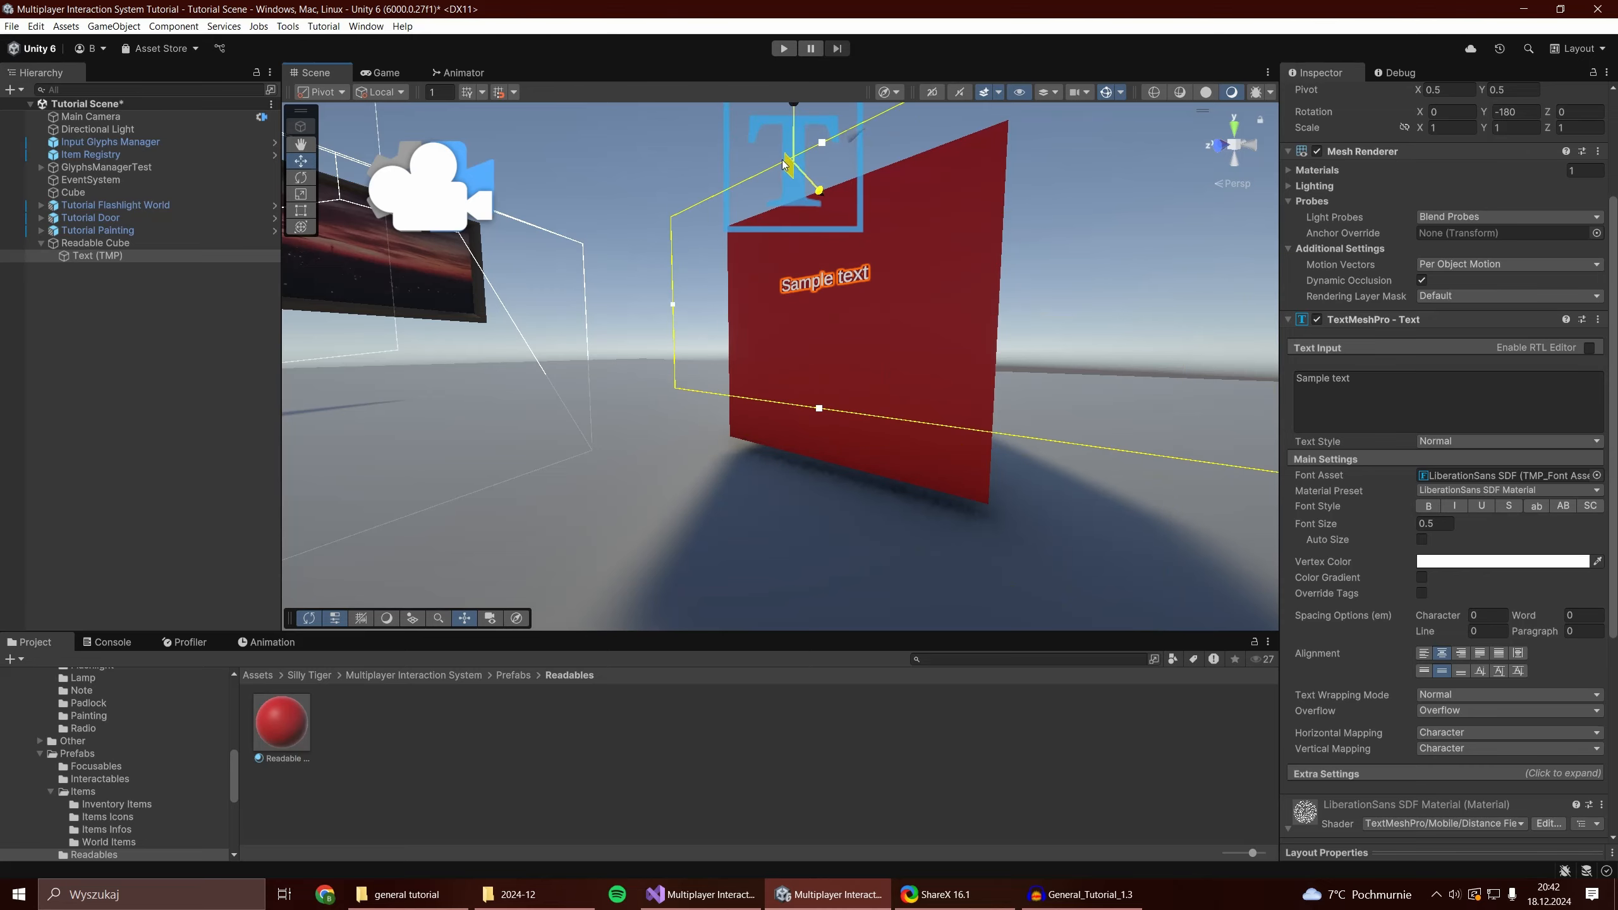
# Change the text to "You can read this cube", narrow its box to fit the cube's face, and adjust the font size.
pyautogui.write('You can read this cube')
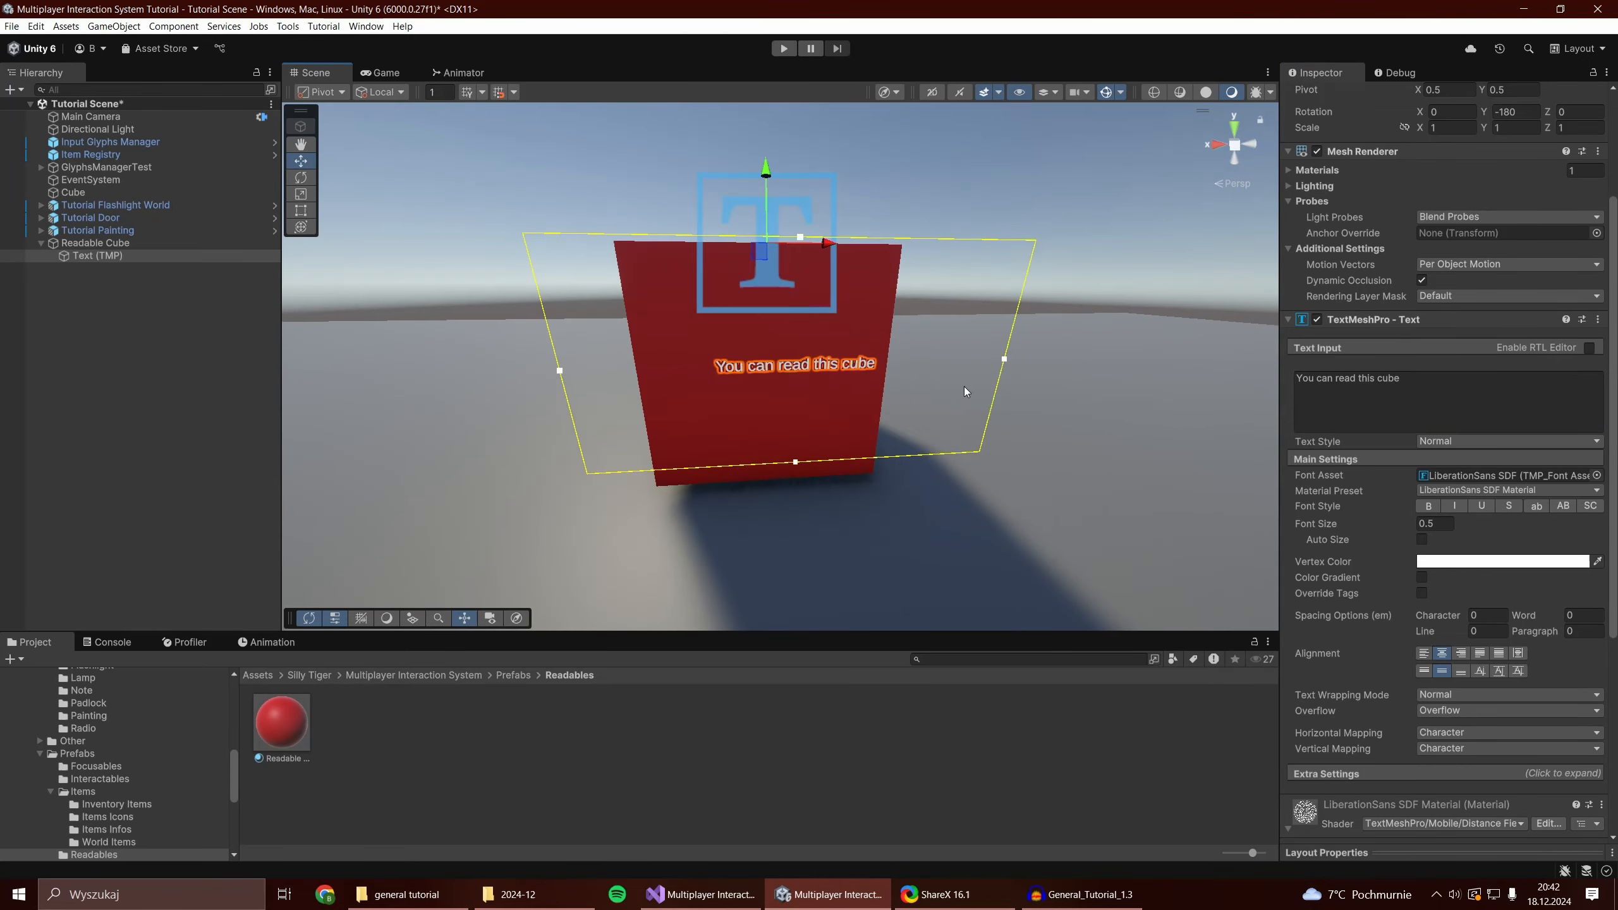
pyautogui.moveTo(963, 387); pyautogui.dragTo(882, 361)
pyautogui.moveTo(534, 376); pyautogui.dragTo(637, 365)
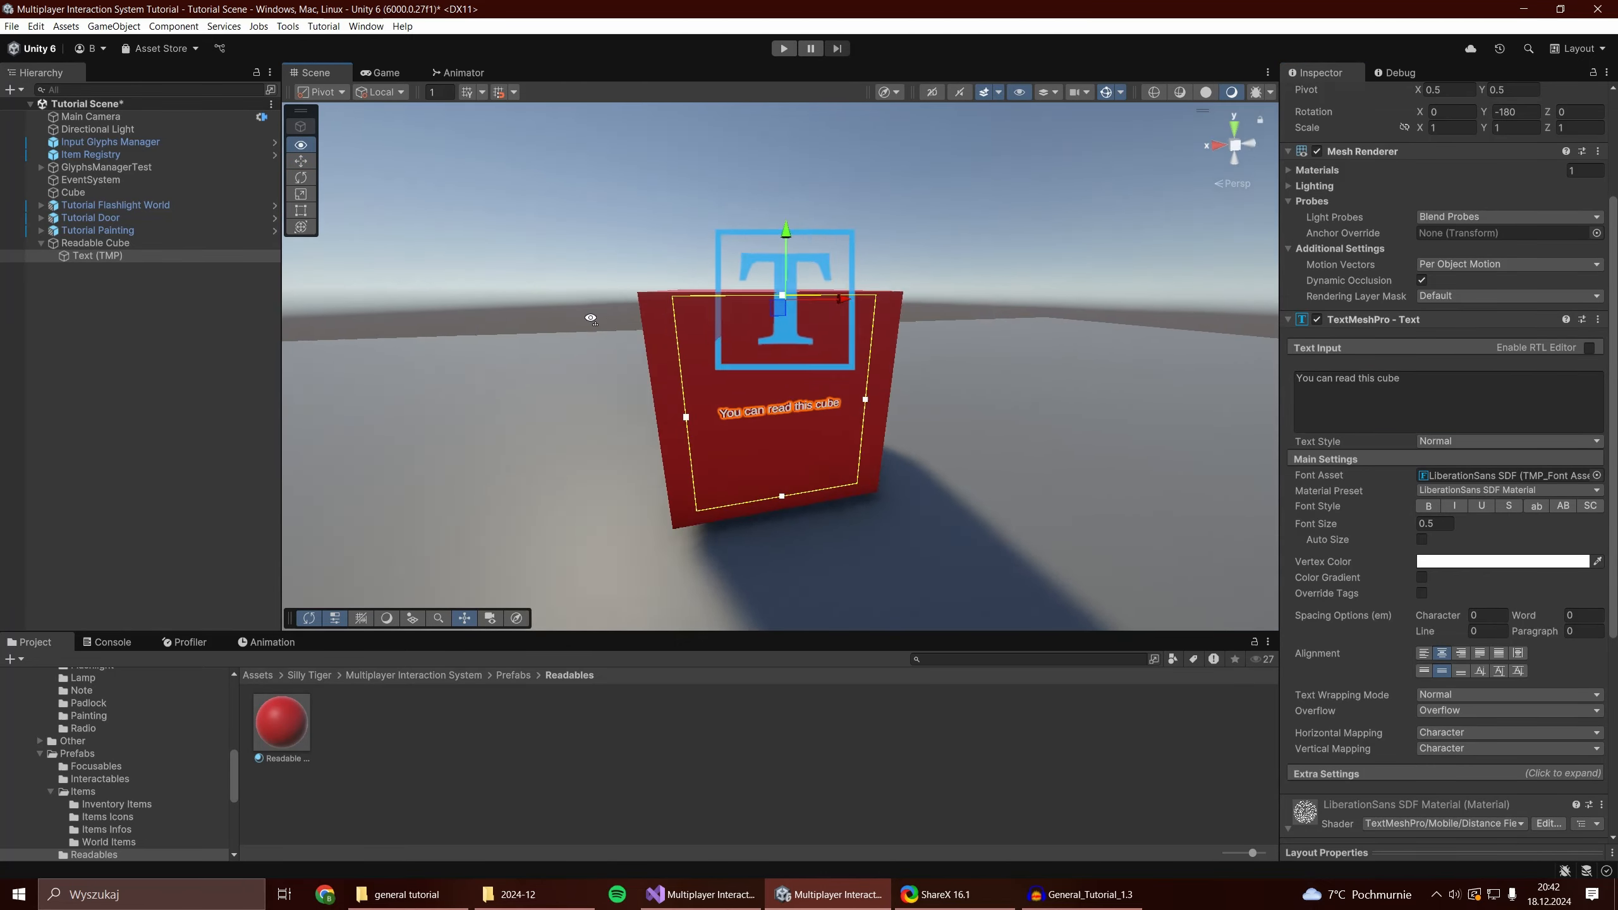
pyautogui.click(1433, 524)
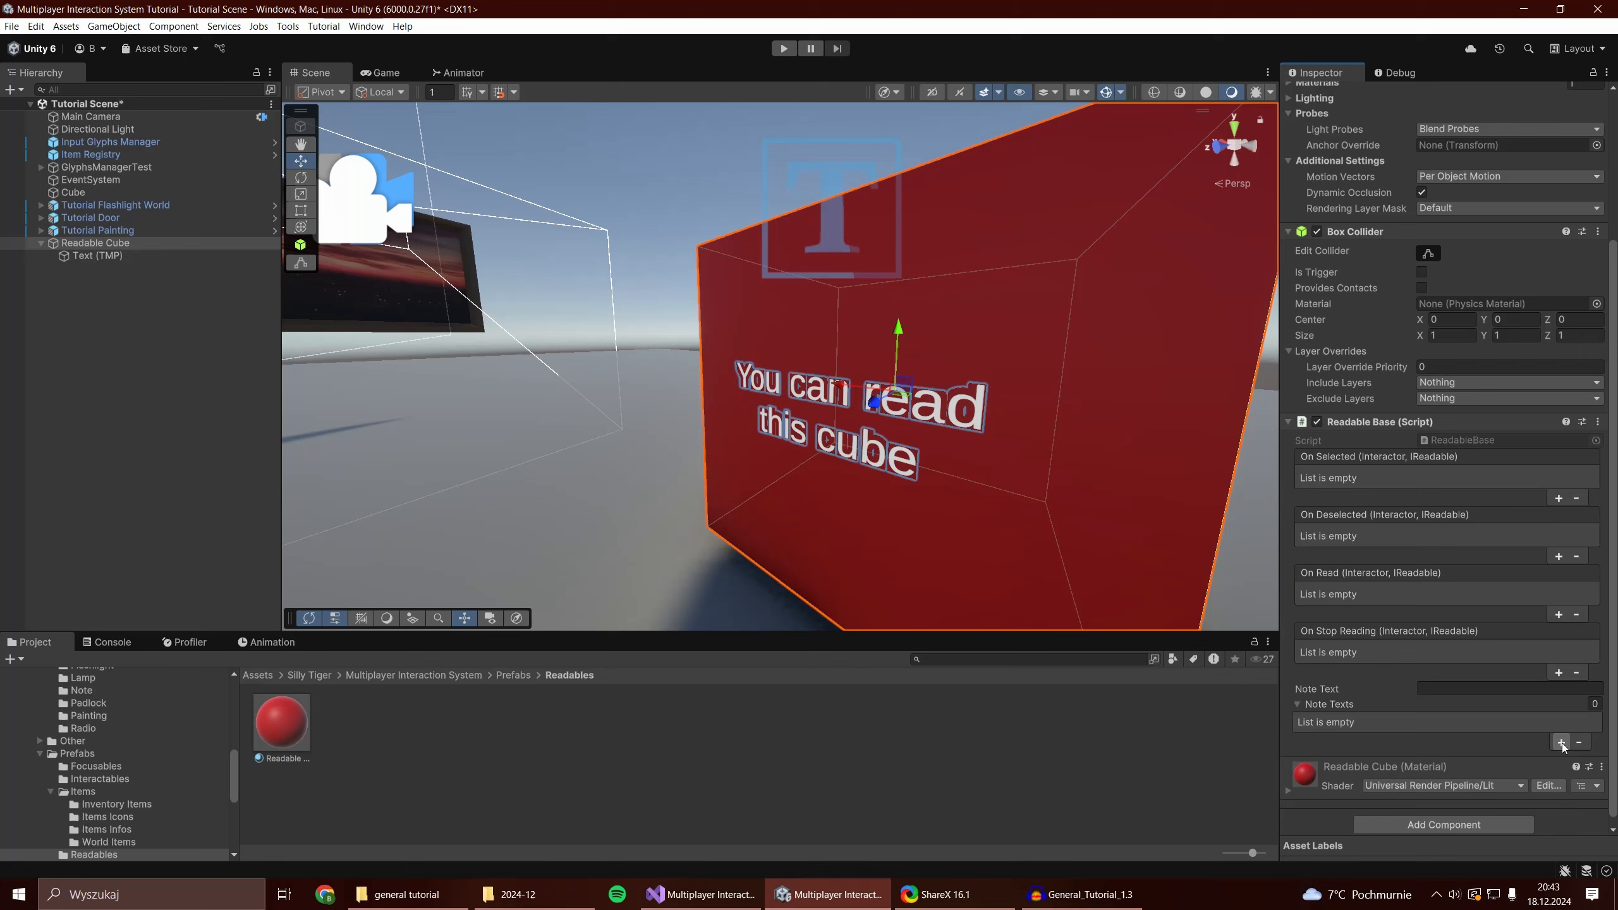
# Assign the child text to the Readable Cube's Note Texts list, save the scene, and store the cube as a prefab in Readables.
pyautogui.click(1561, 743)
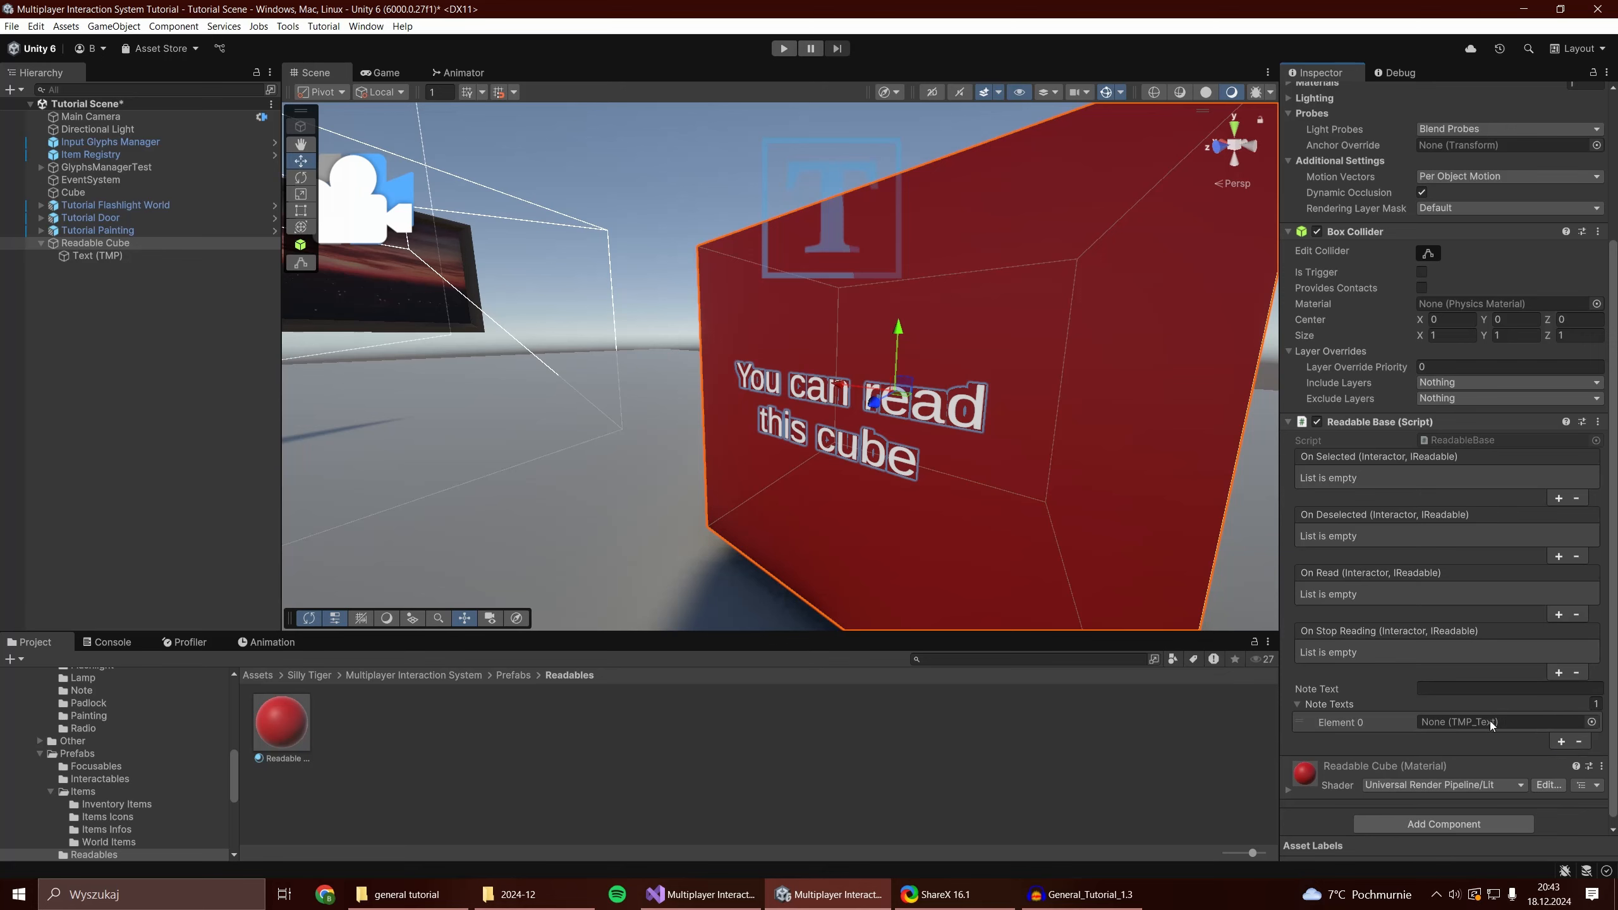
pyautogui.moveTo(97, 255); pyautogui.dragTo(1013, 472)
pyautogui.moveTo(1477, 725); pyautogui.dragTo(1482, 730)
pyautogui.keyDown('alt'); pyautogui.moveTo(1172, 599); pyautogui.dragTo(604, 522); pyautogui.keyUp('alt')
pyautogui.hotkey('ctrl', 's')
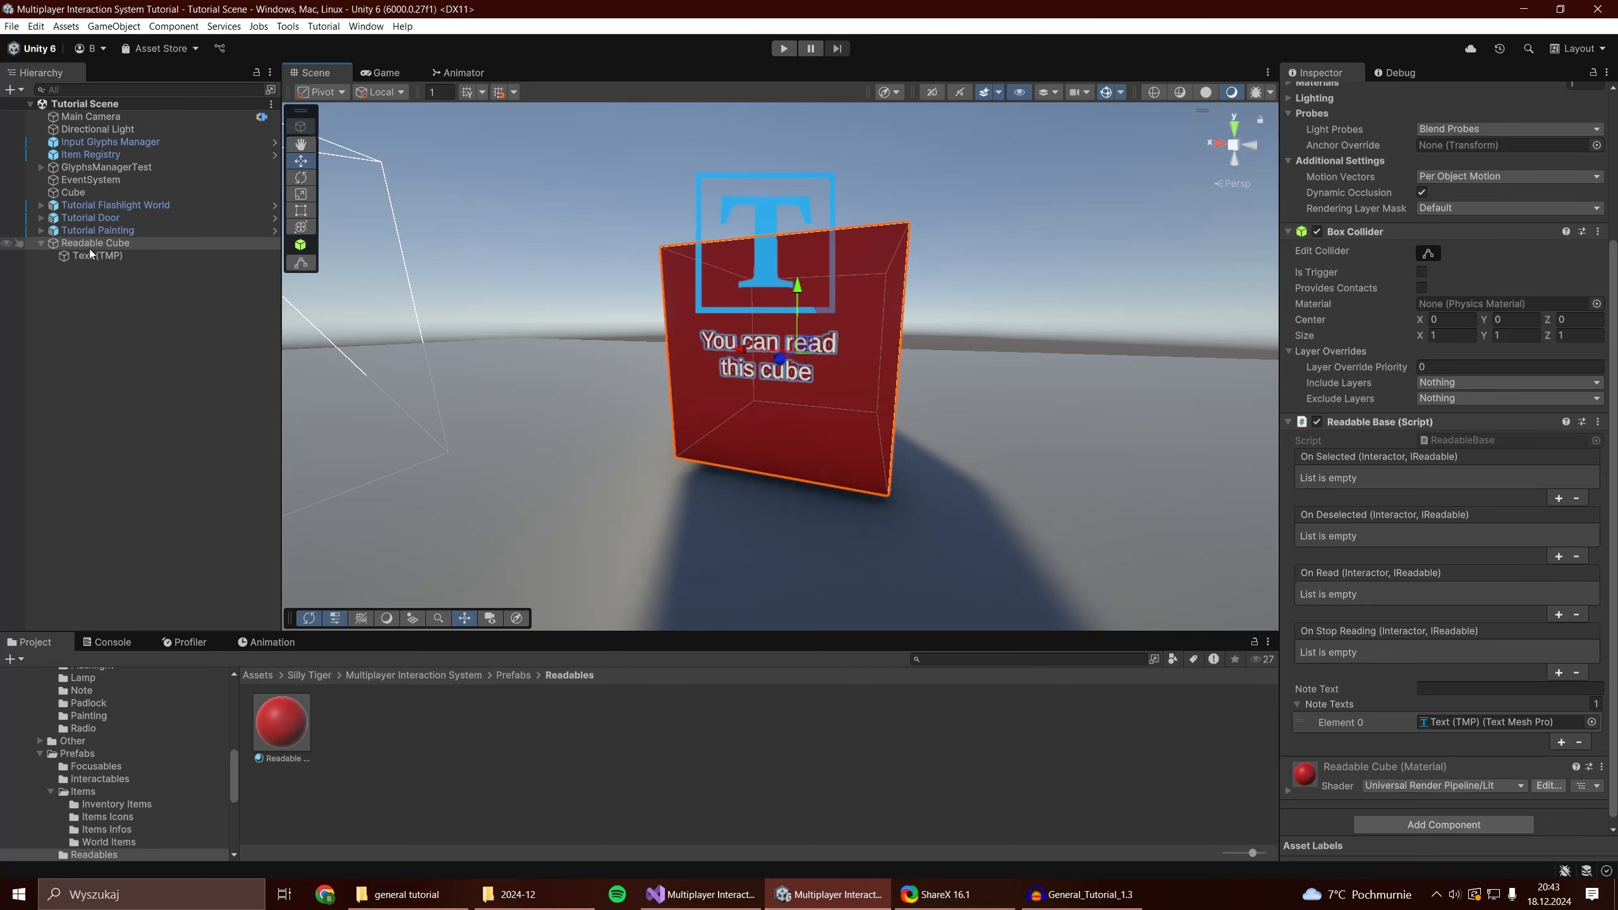
pyautogui.moveTo(89, 248); pyautogui.dragTo(483, 764)
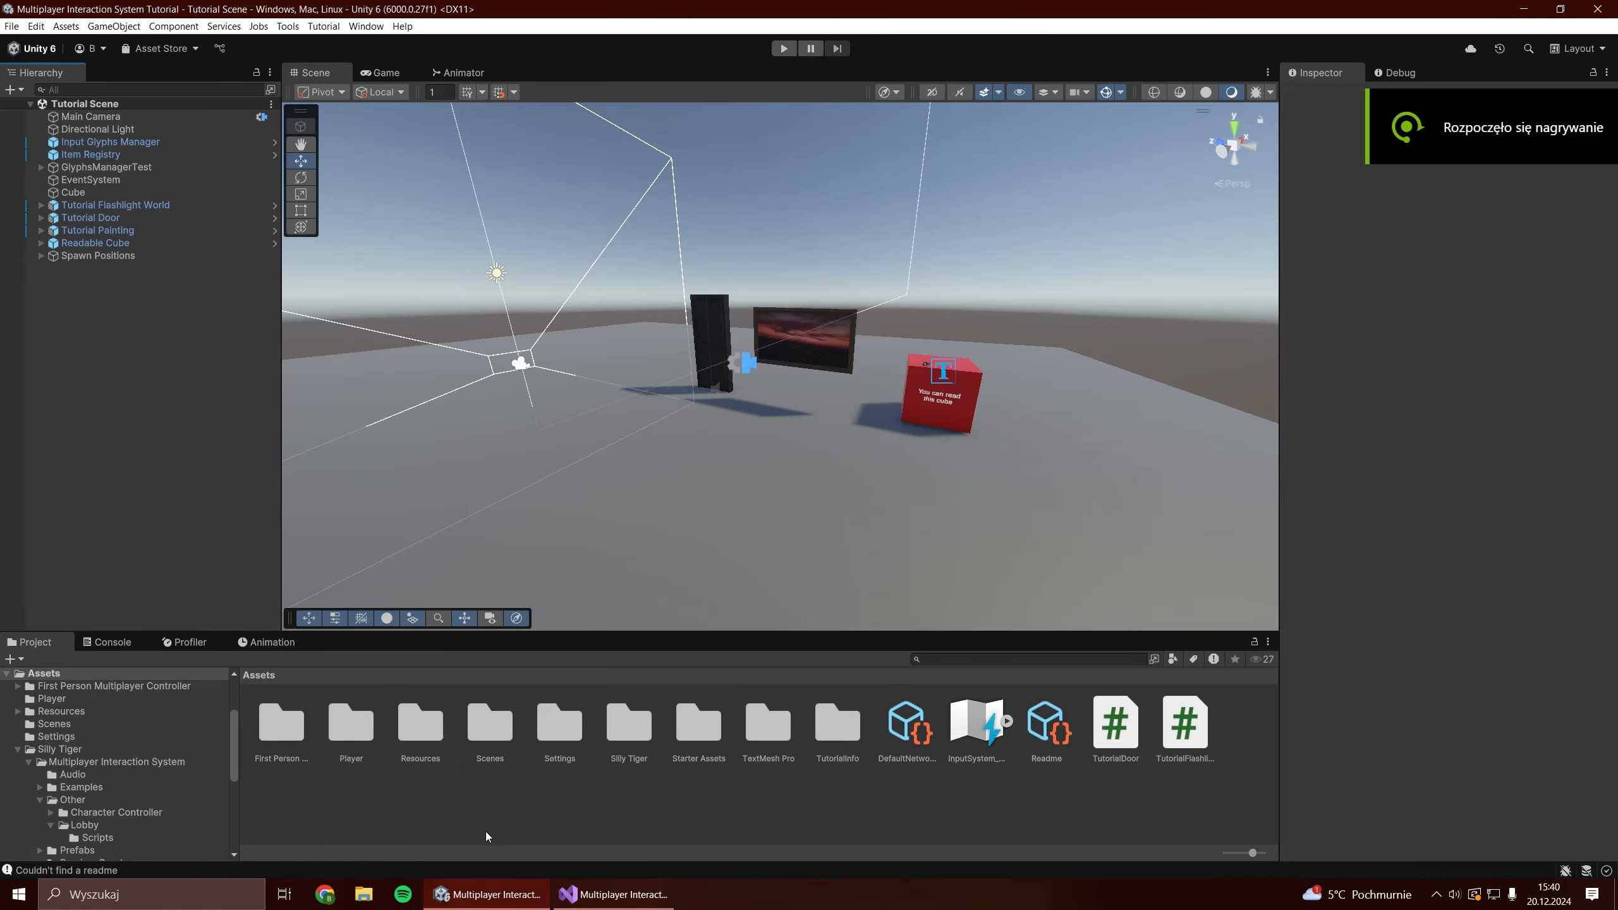
# Open the FirstPersonCharacterController prefab from the Player folder and add a Network Object component.
pyautogui.doubleClick(351, 734)
pyautogui.doubleClick(349, 729)
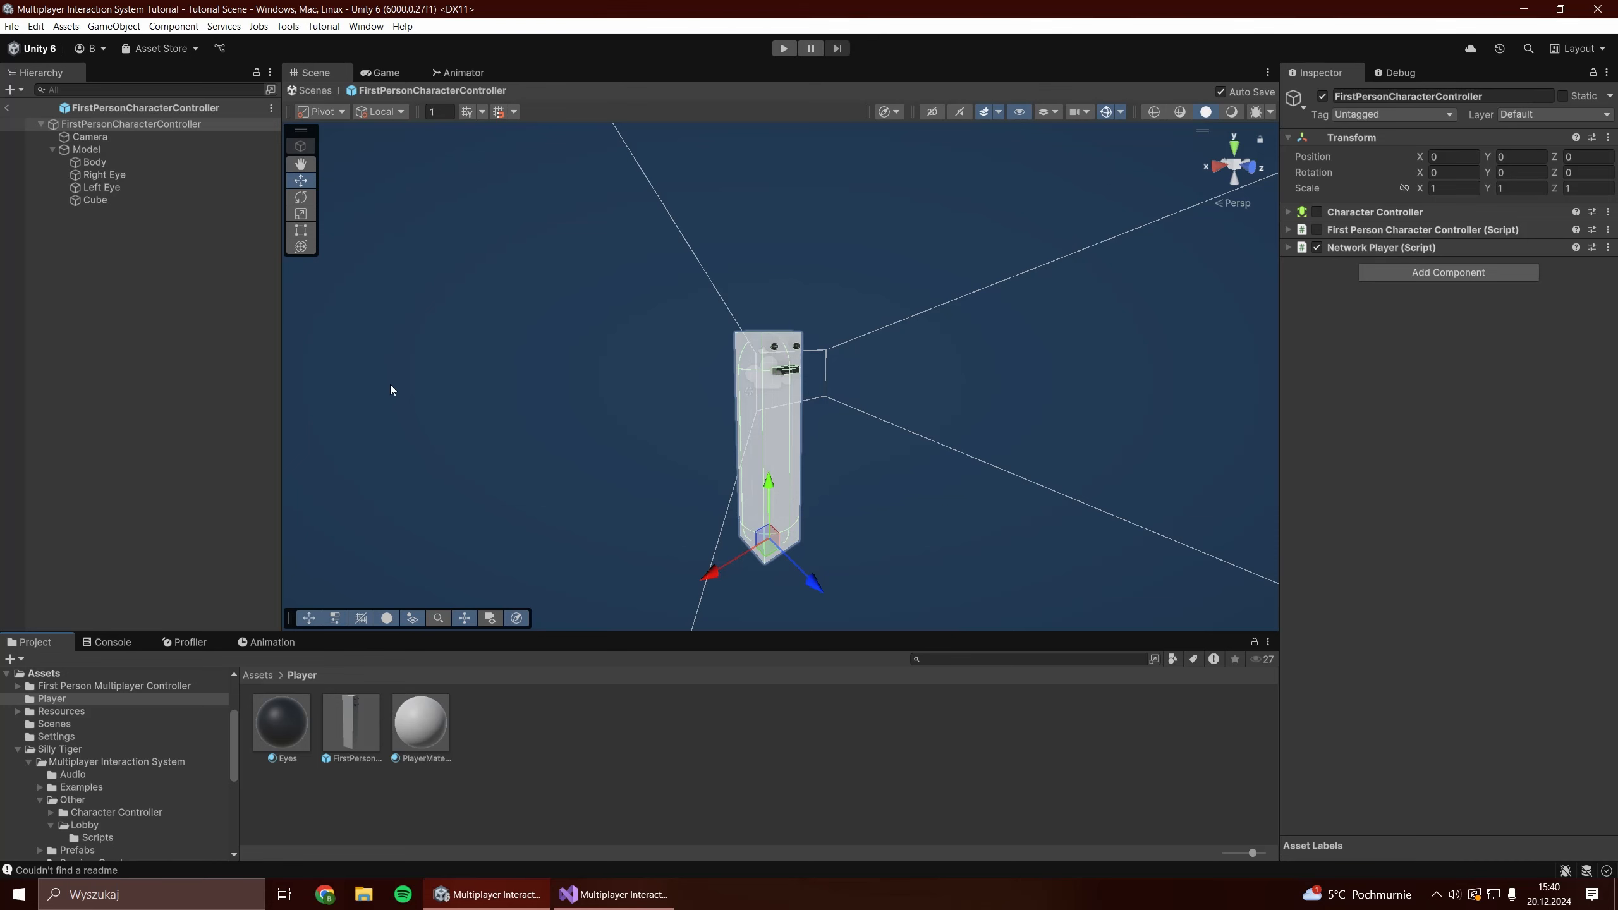
pyautogui.click(1472, 273)
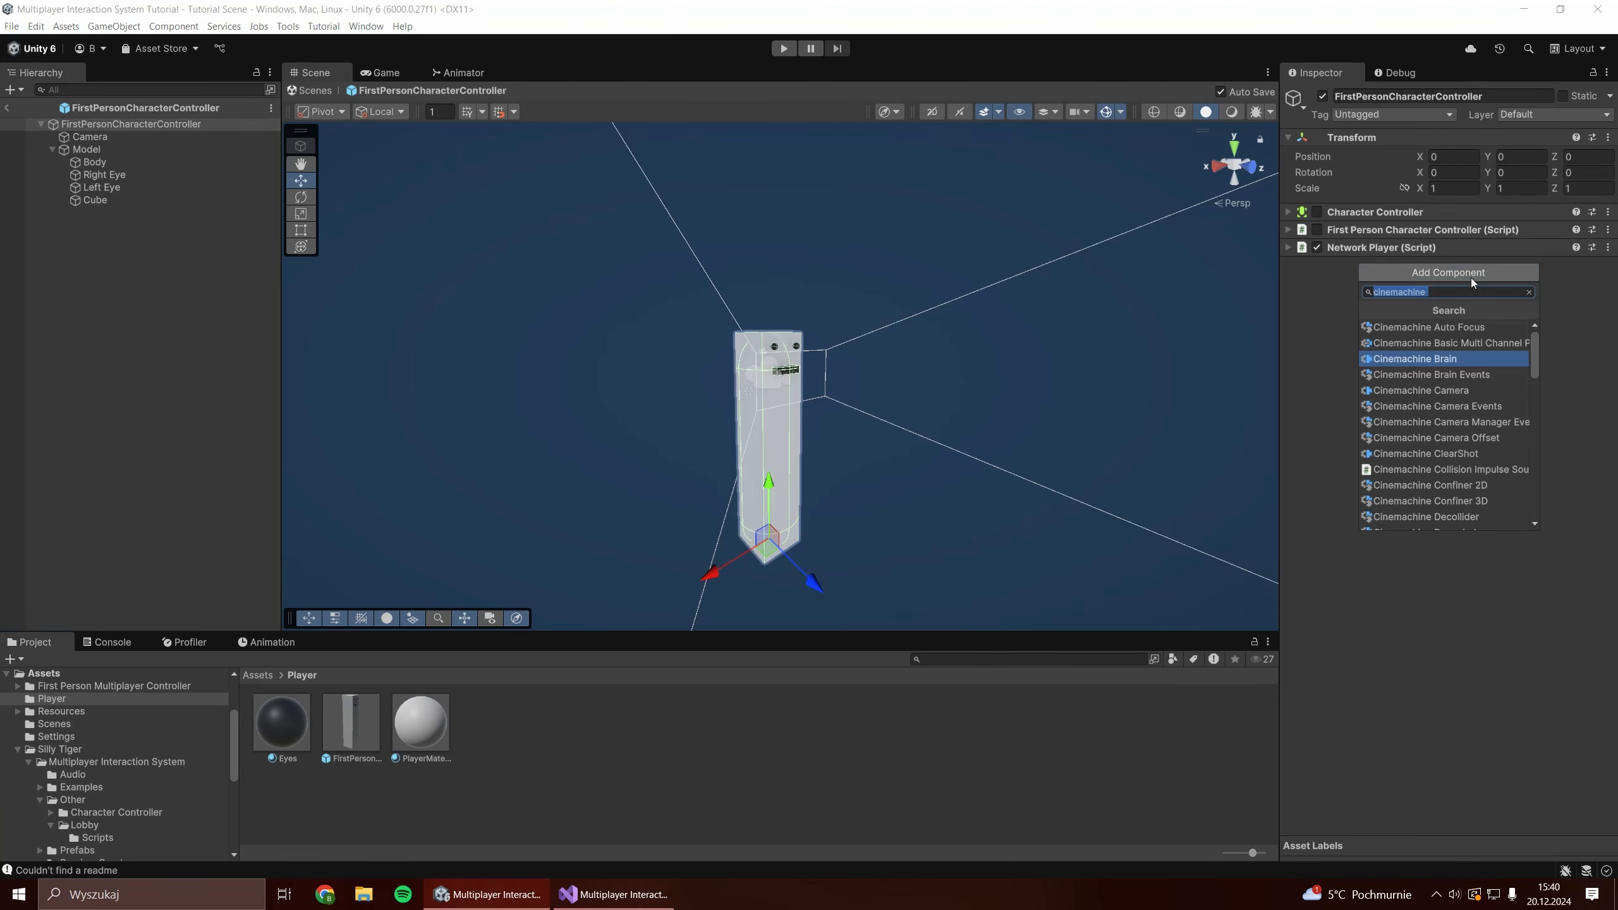
pyautogui.write('network objec')
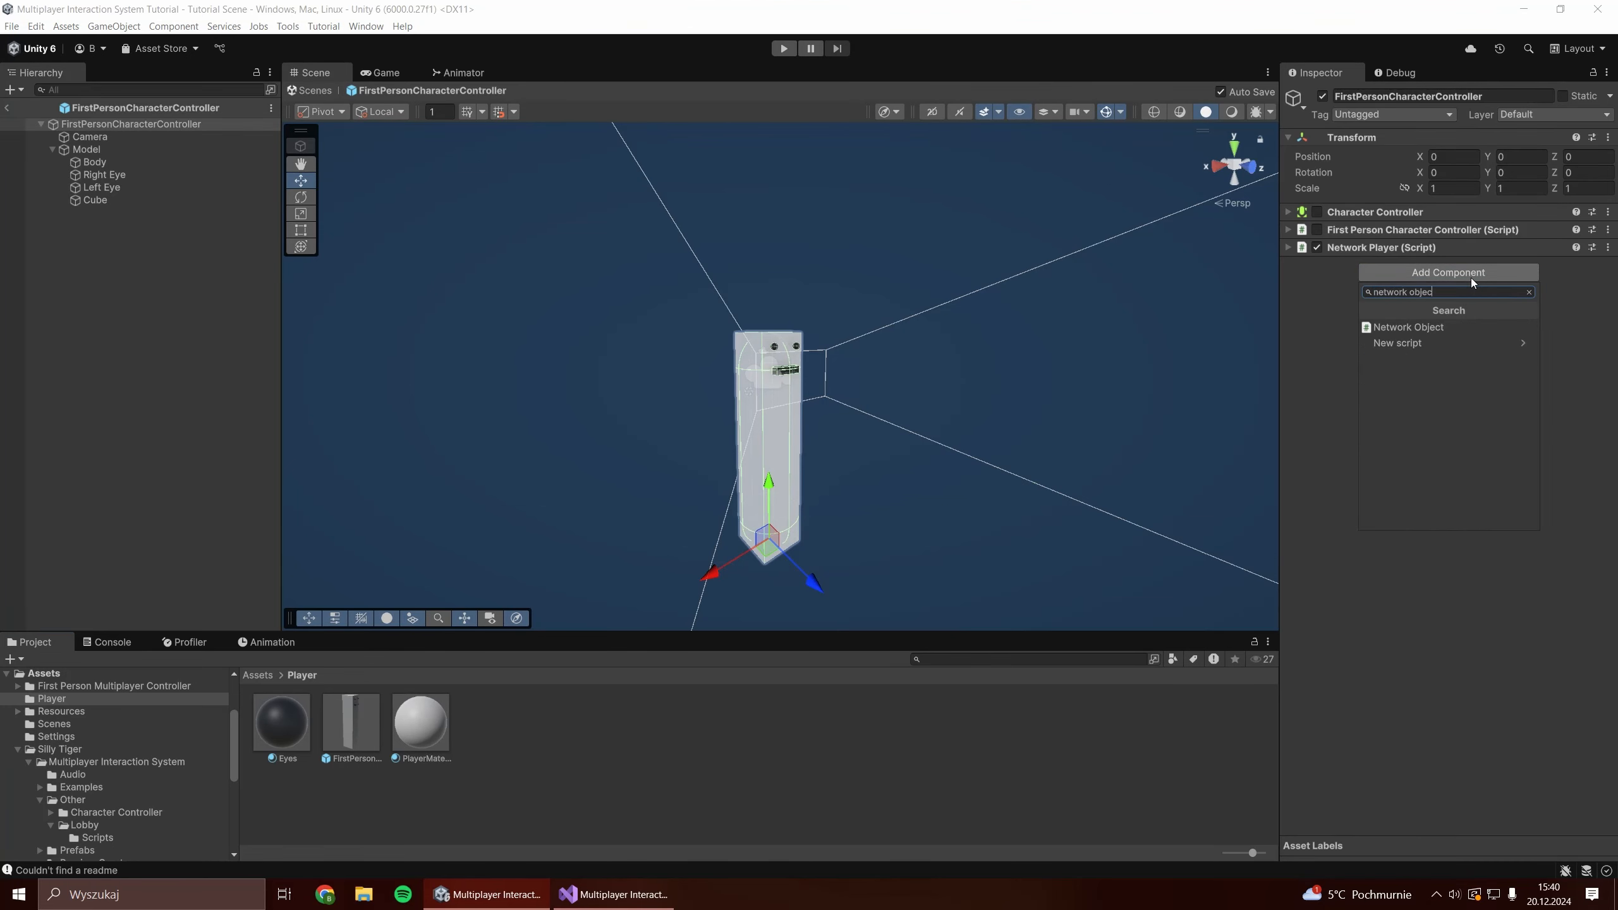
pyautogui.click(1433, 327)
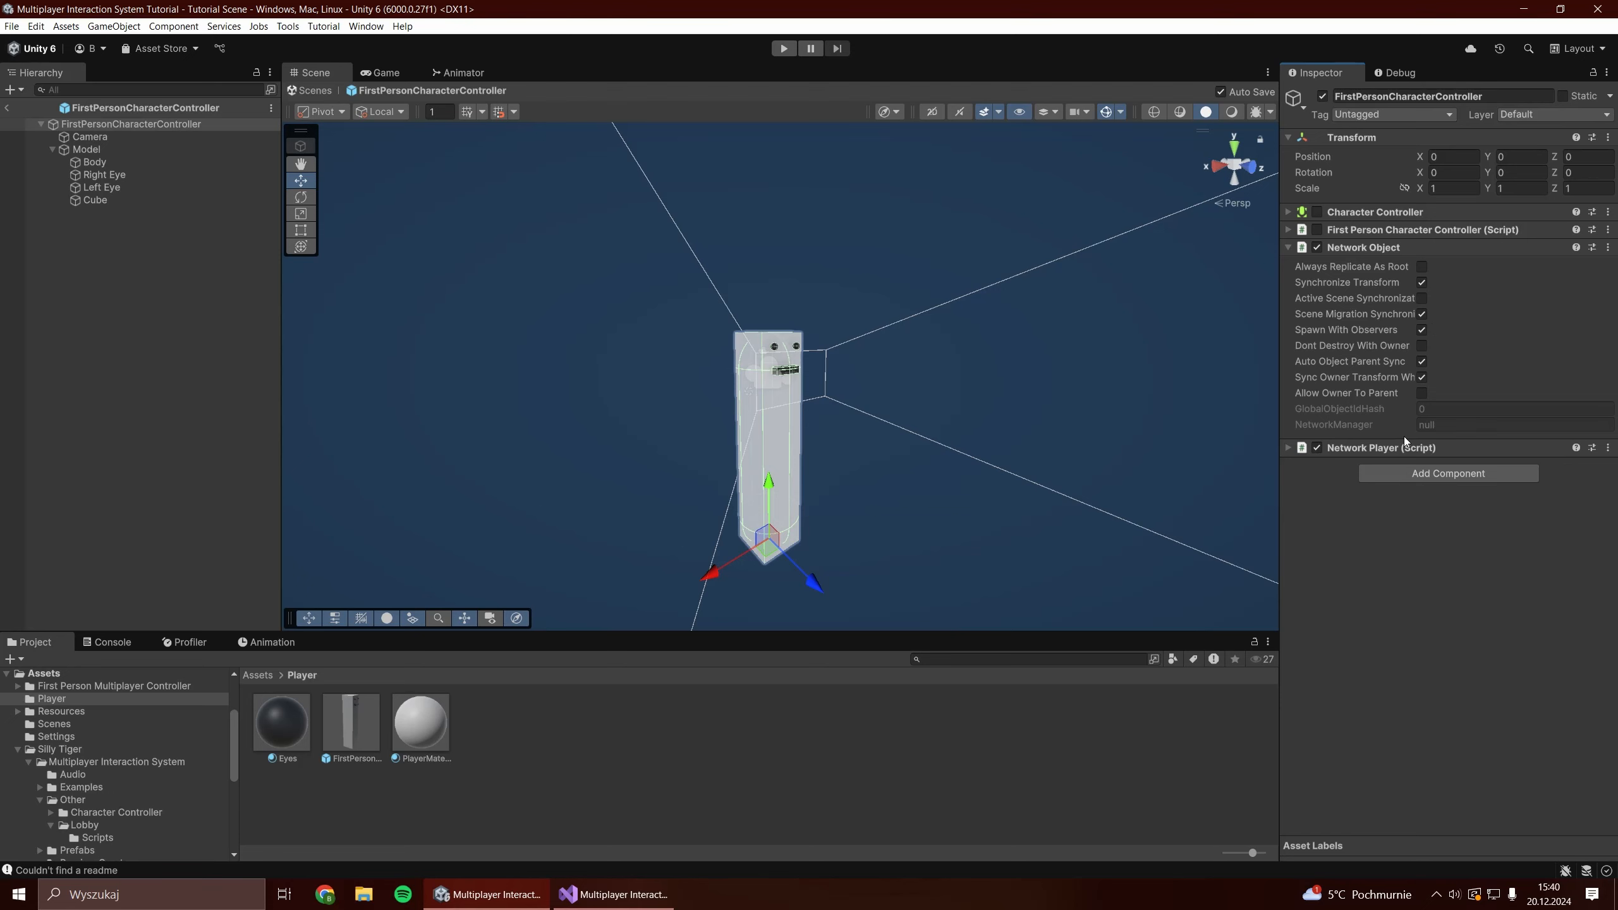
# Add a Network Transform component to the FirstPersonCharacterController and set its Authority Mode to Owner.
pyautogui.click(1462, 474)
pyautogui.write('network tra')
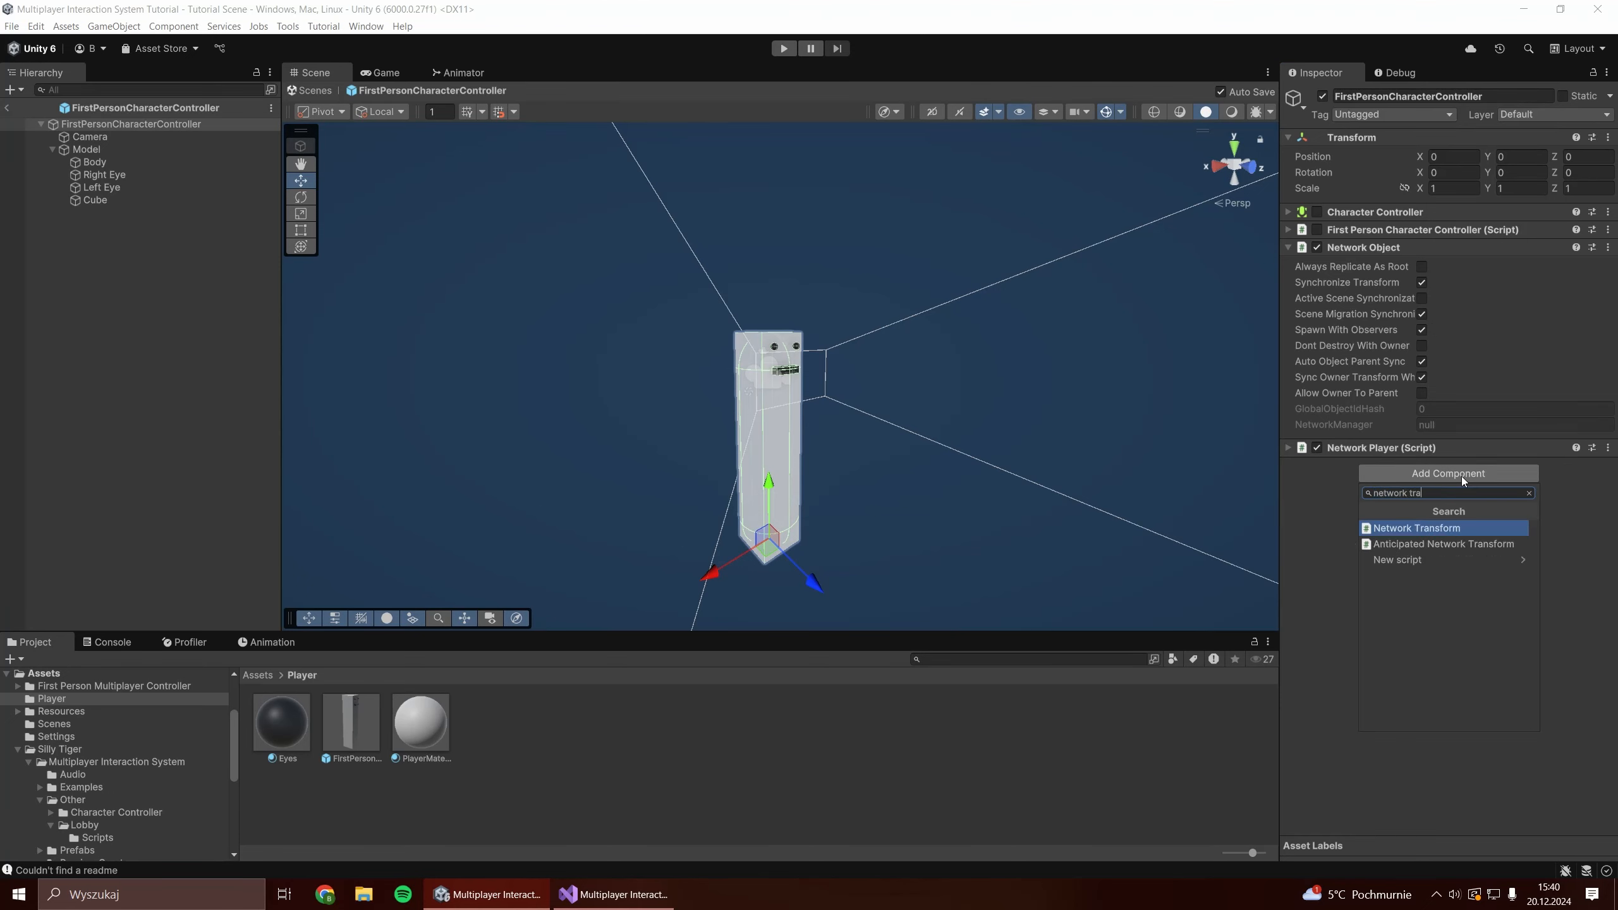
pyautogui.press('Return')
pyautogui.click(1450, 570)
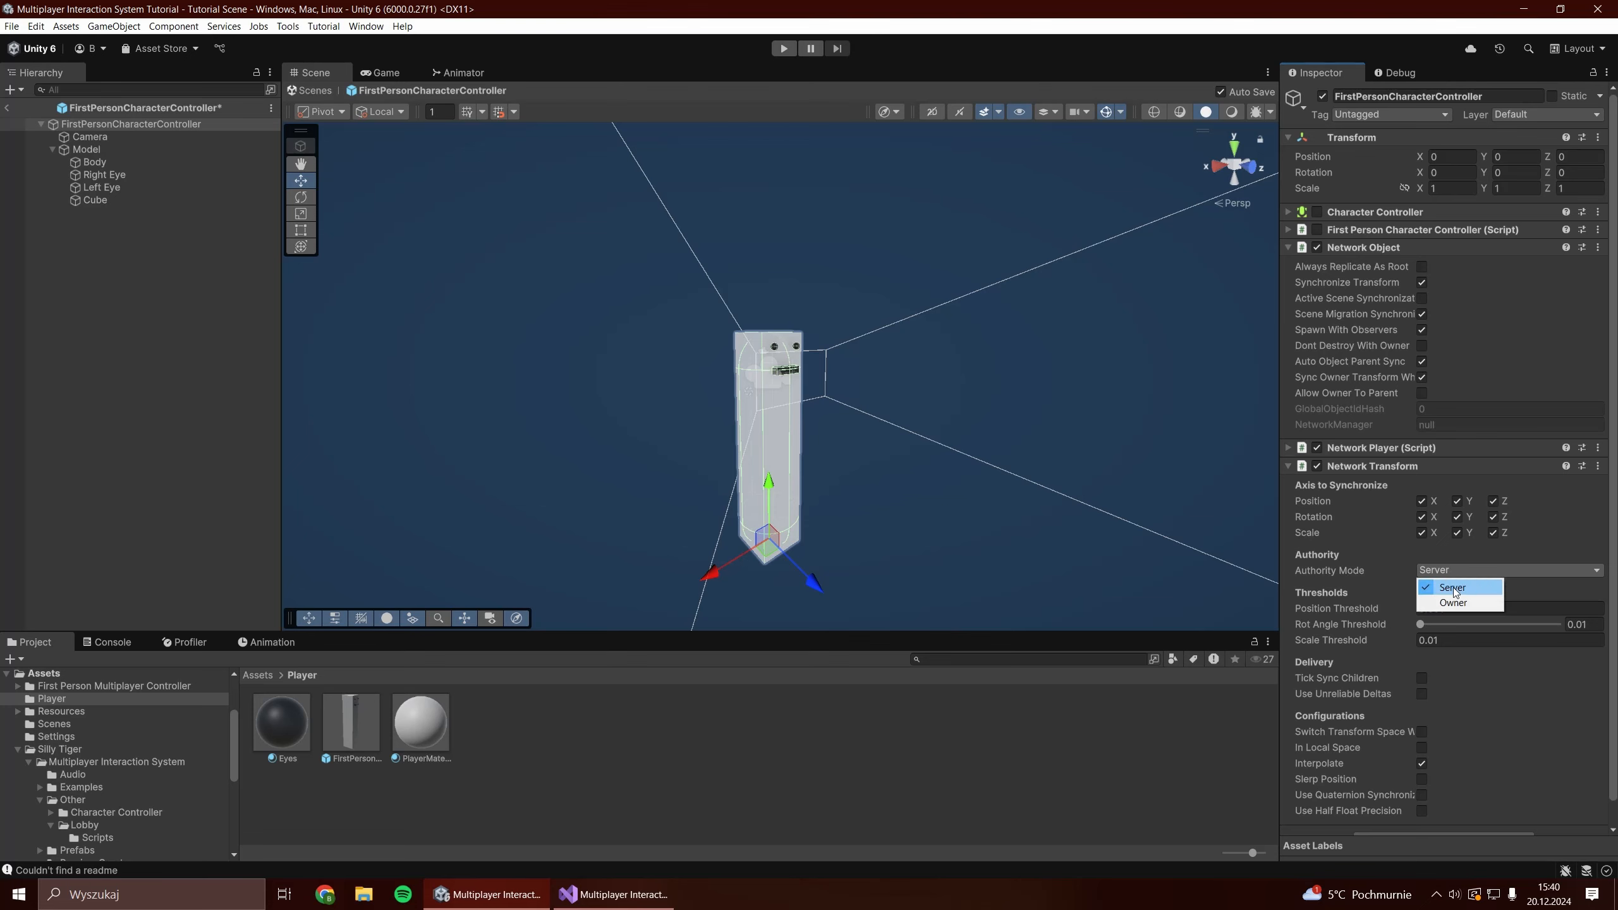
pyautogui.click(1457, 602)
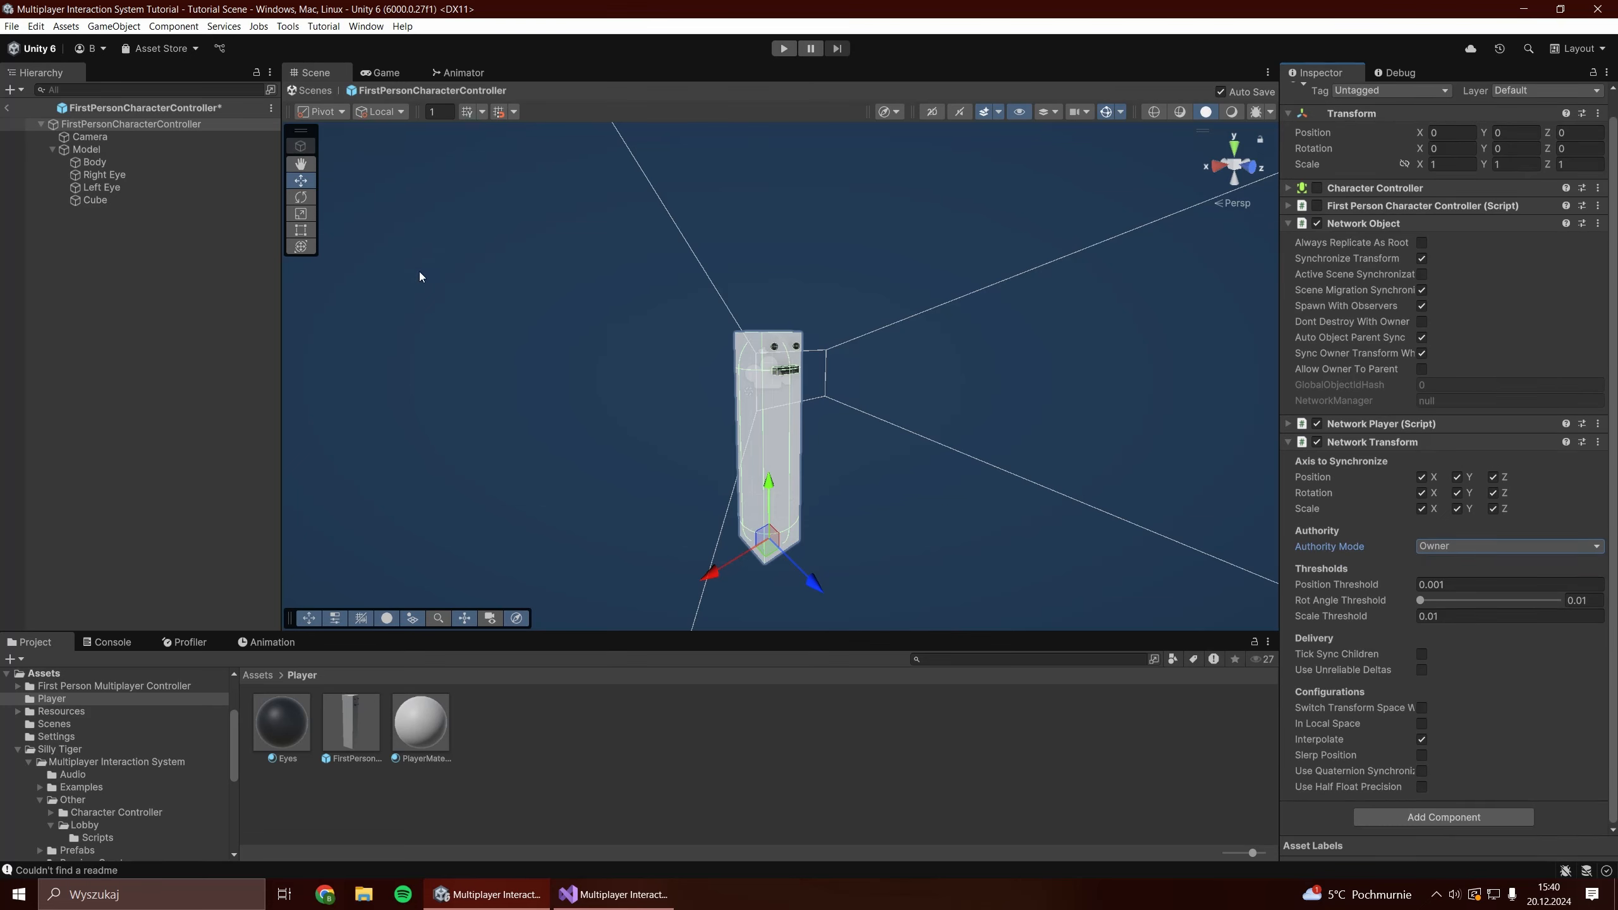
# Create a Cinemachine Camera as a child of the player's Camera object.
pyautogui.click(90, 137)
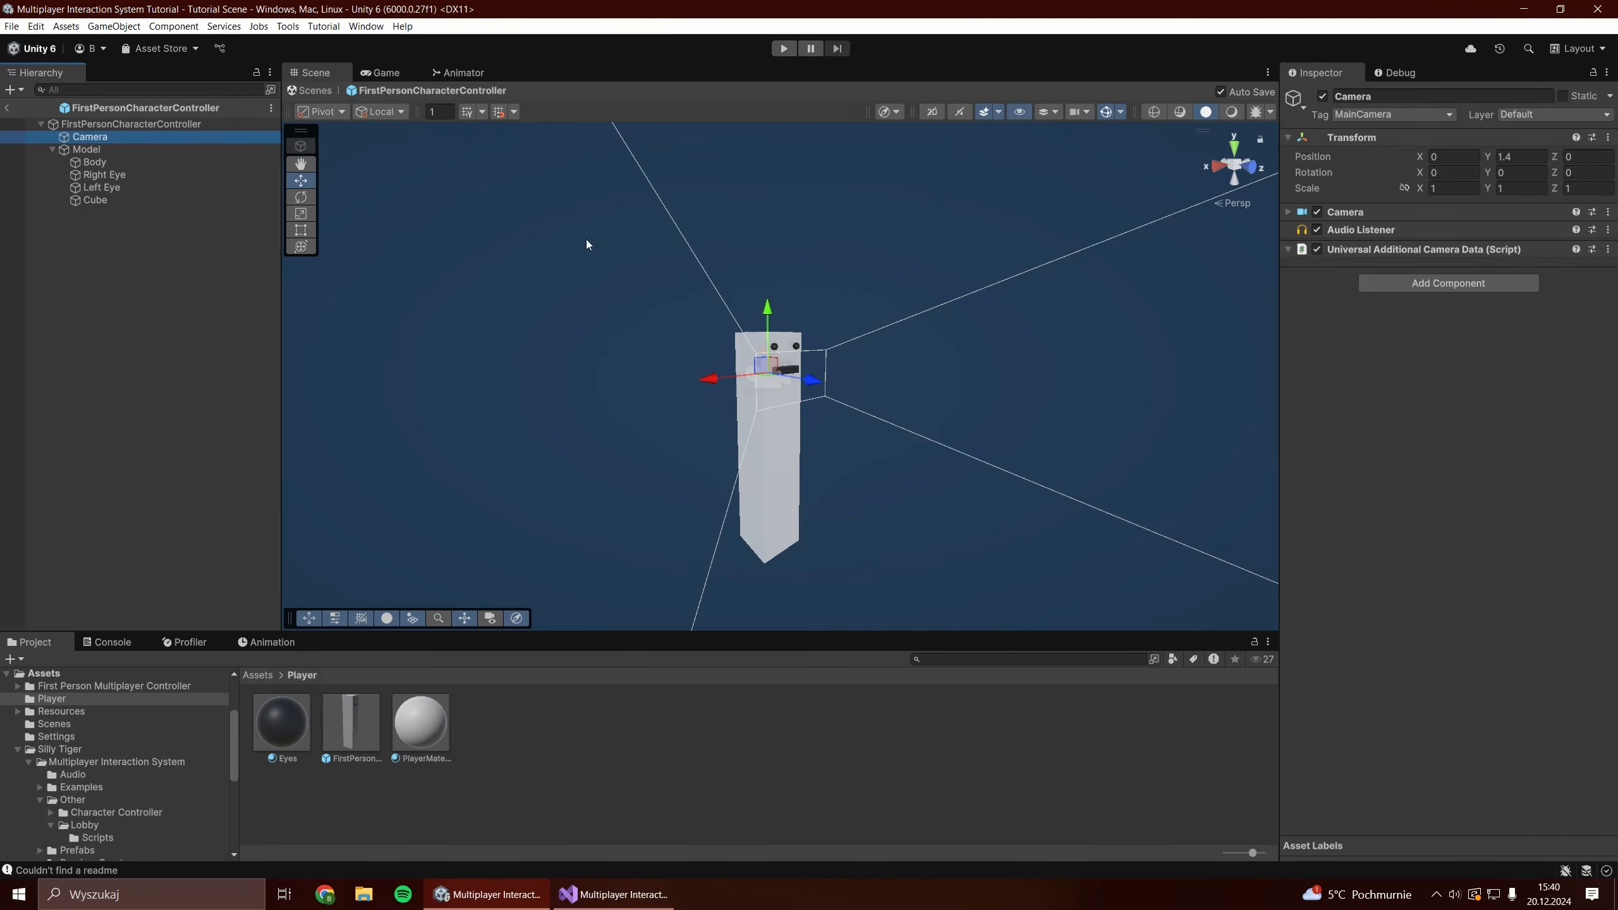
pyautogui.rightClick(101, 125)
pyautogui.rightClick(96, 138)
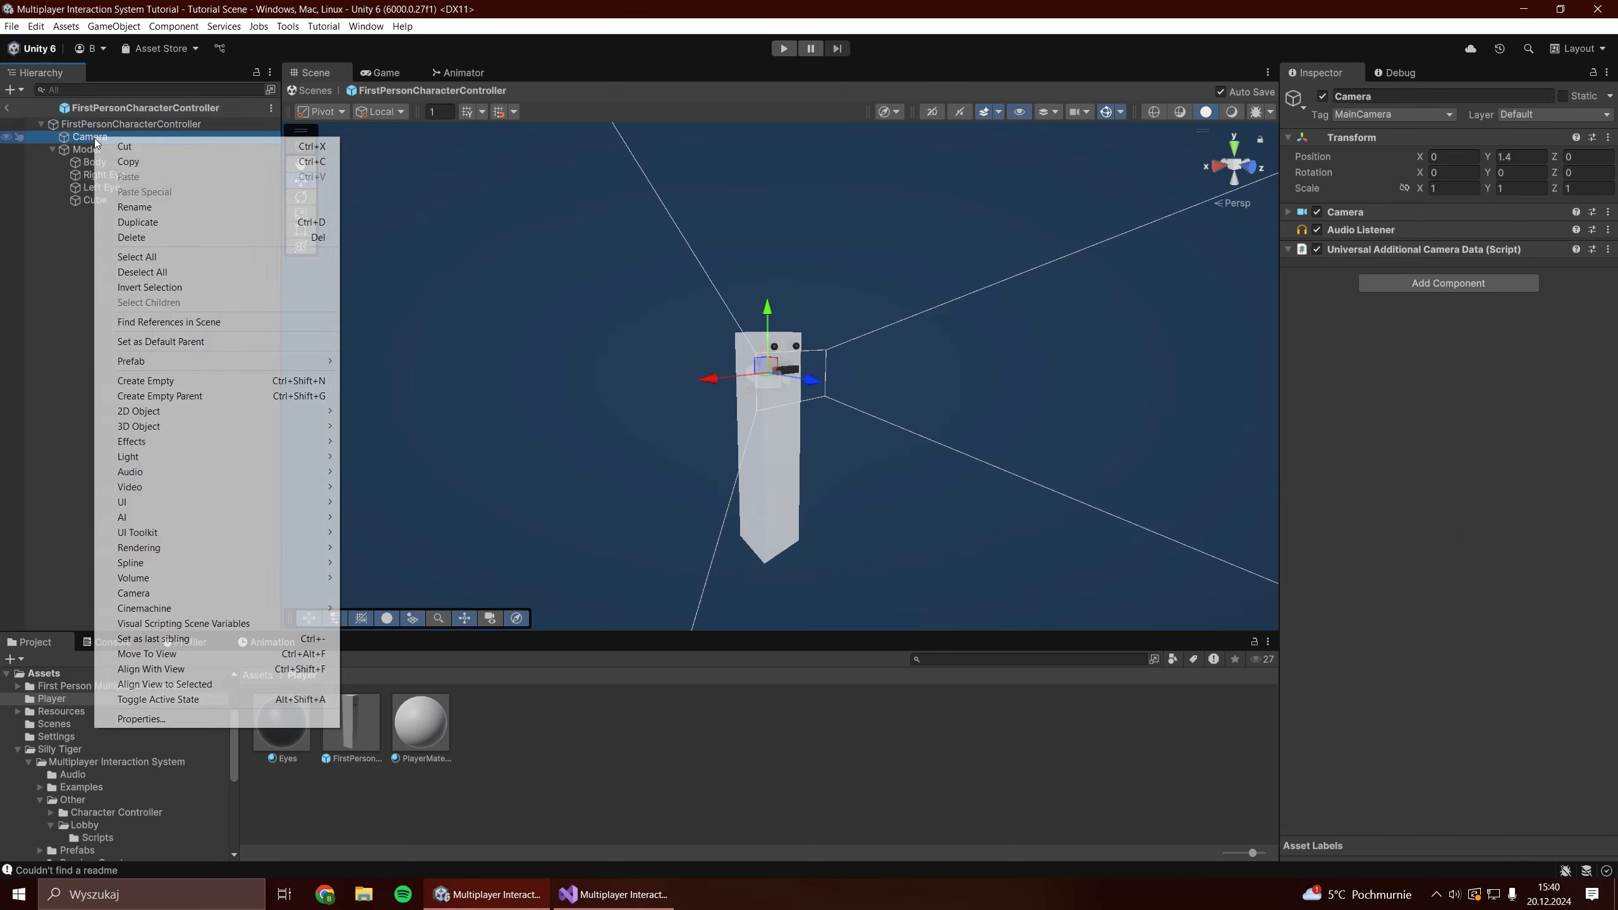
pyautogui.moveTo(190, 608)
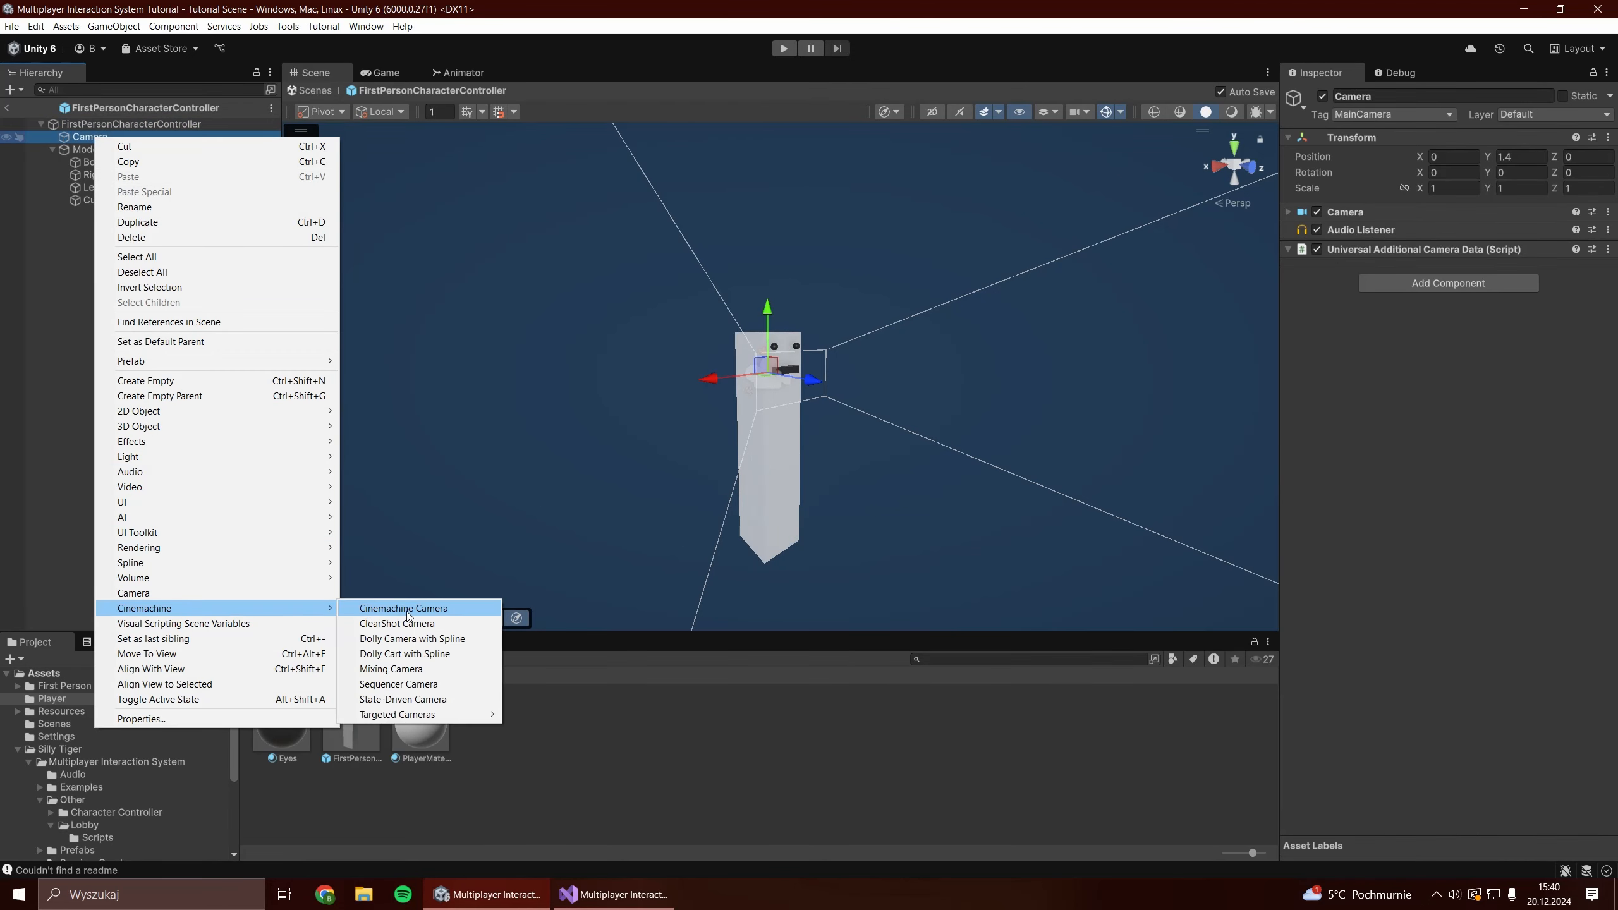
pyautogui.click(389, 608)
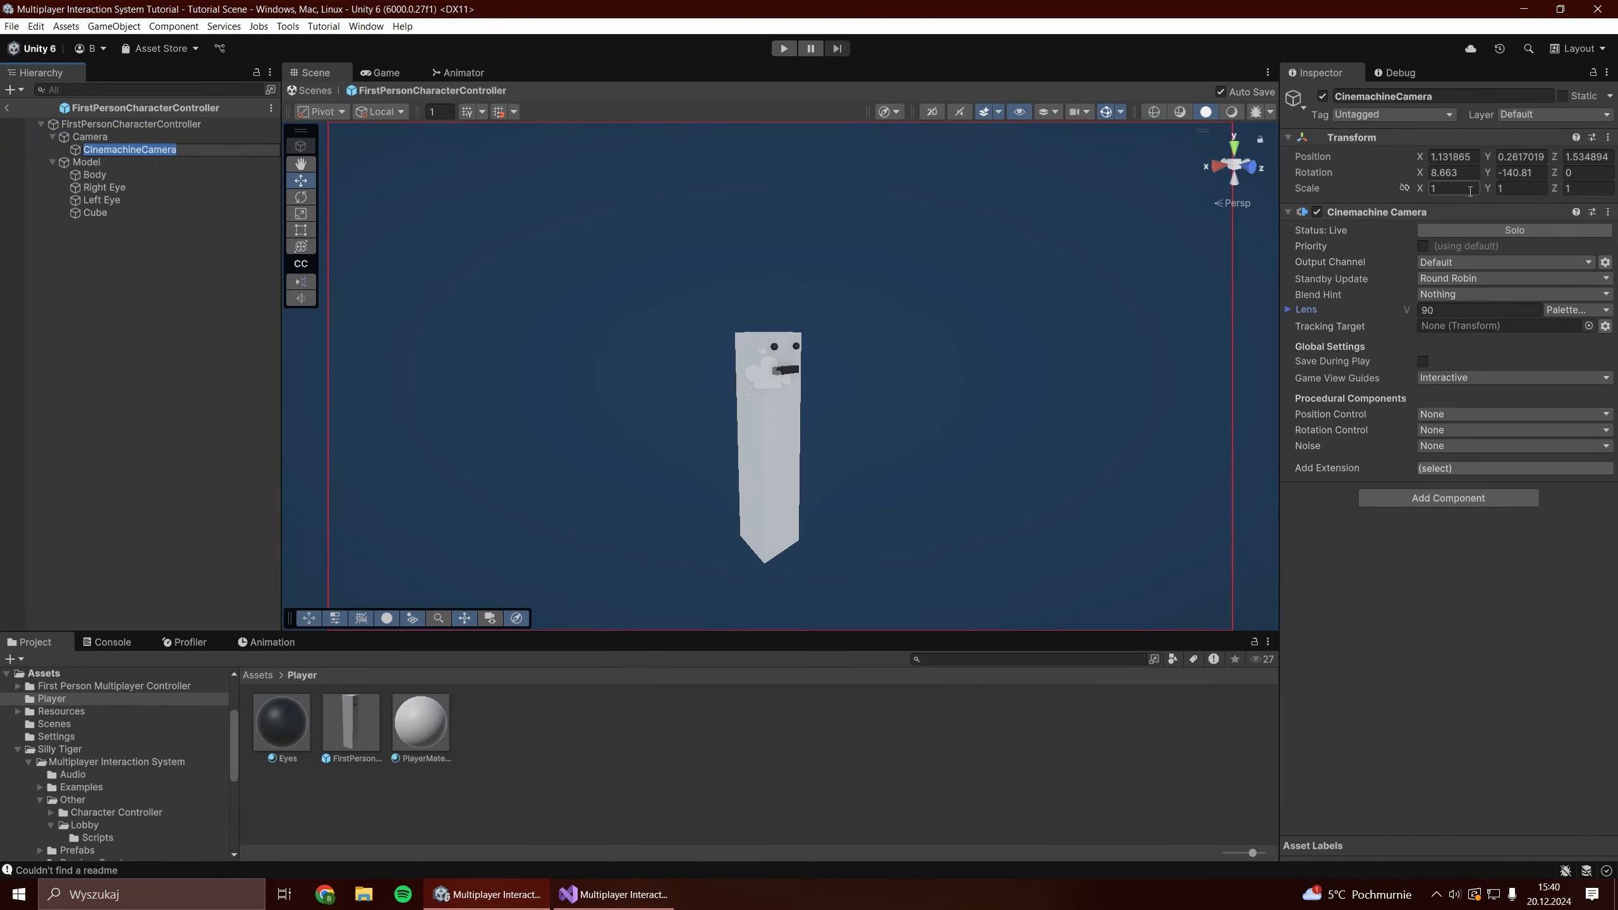
# Set the CinemachineCamera's X, Y and Z position and its X and Y rotation to 0.
pyautogui.click(1454, 156)
pyautogui.press('BackSpace')
pyautogui.click(1534, 158)
pyautogui.press('BackSpace')
pyautogui.click(1590, 157)
pyautogui.press('BackSpace')
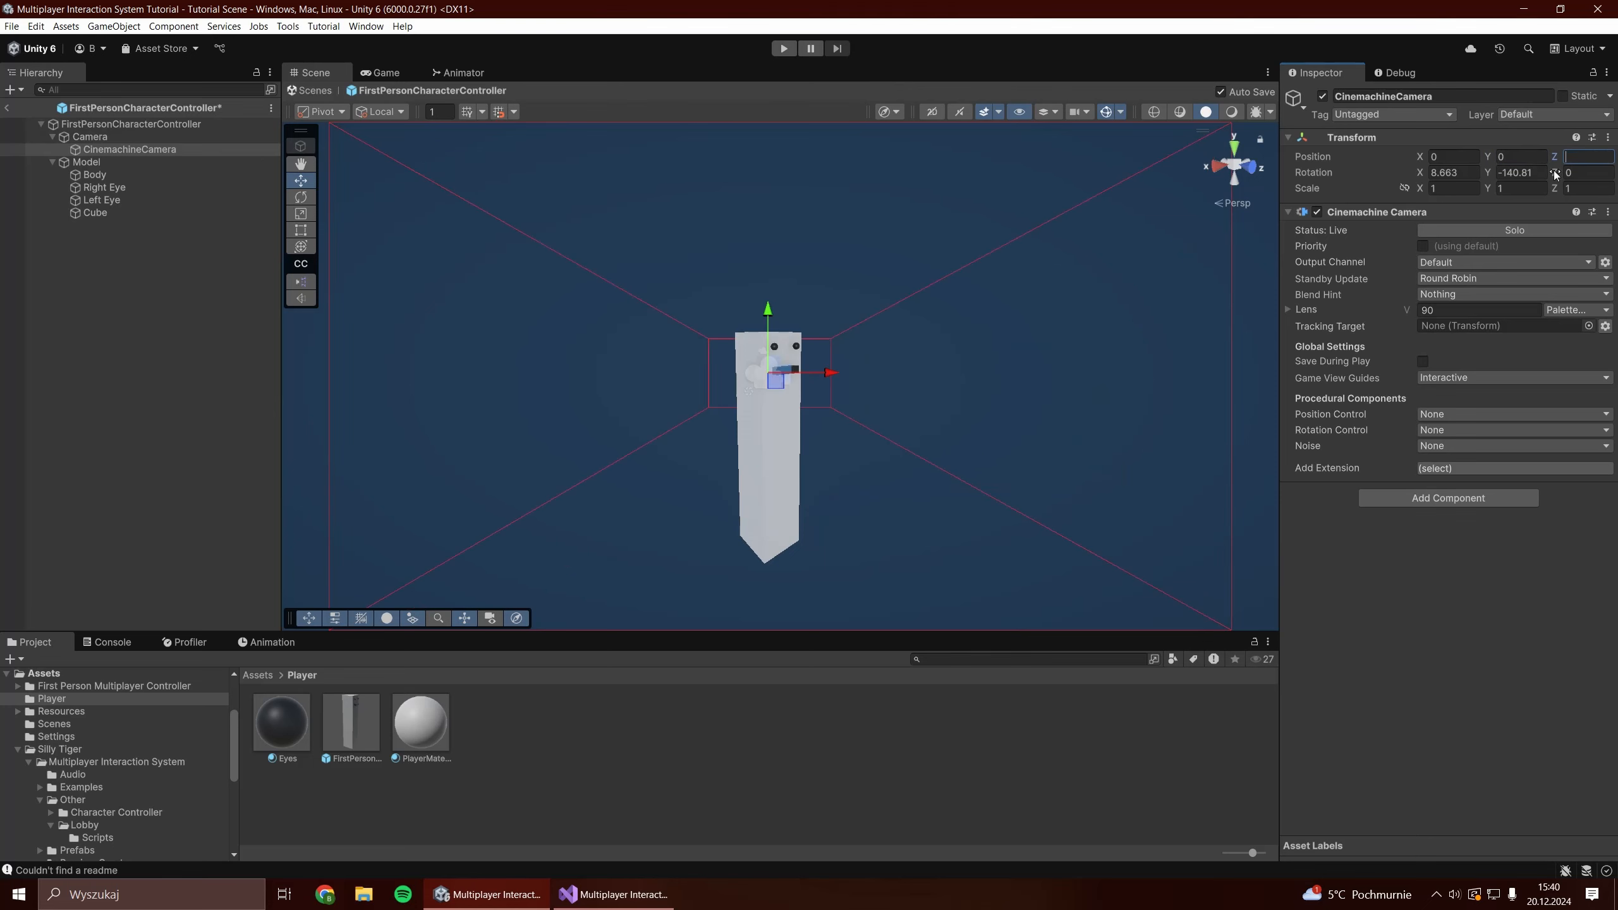
pyautogui.click(1529, 173)
pyautogui.press('BackSpace')
pyautogui.click(1453, 174)
pyautogui.press('BackSpace')
# Set the CinemachineCamera's lens field of view to 60 and make the Camera object a child of the CinemachineCamera.
pyautogui.click(1461, 310)
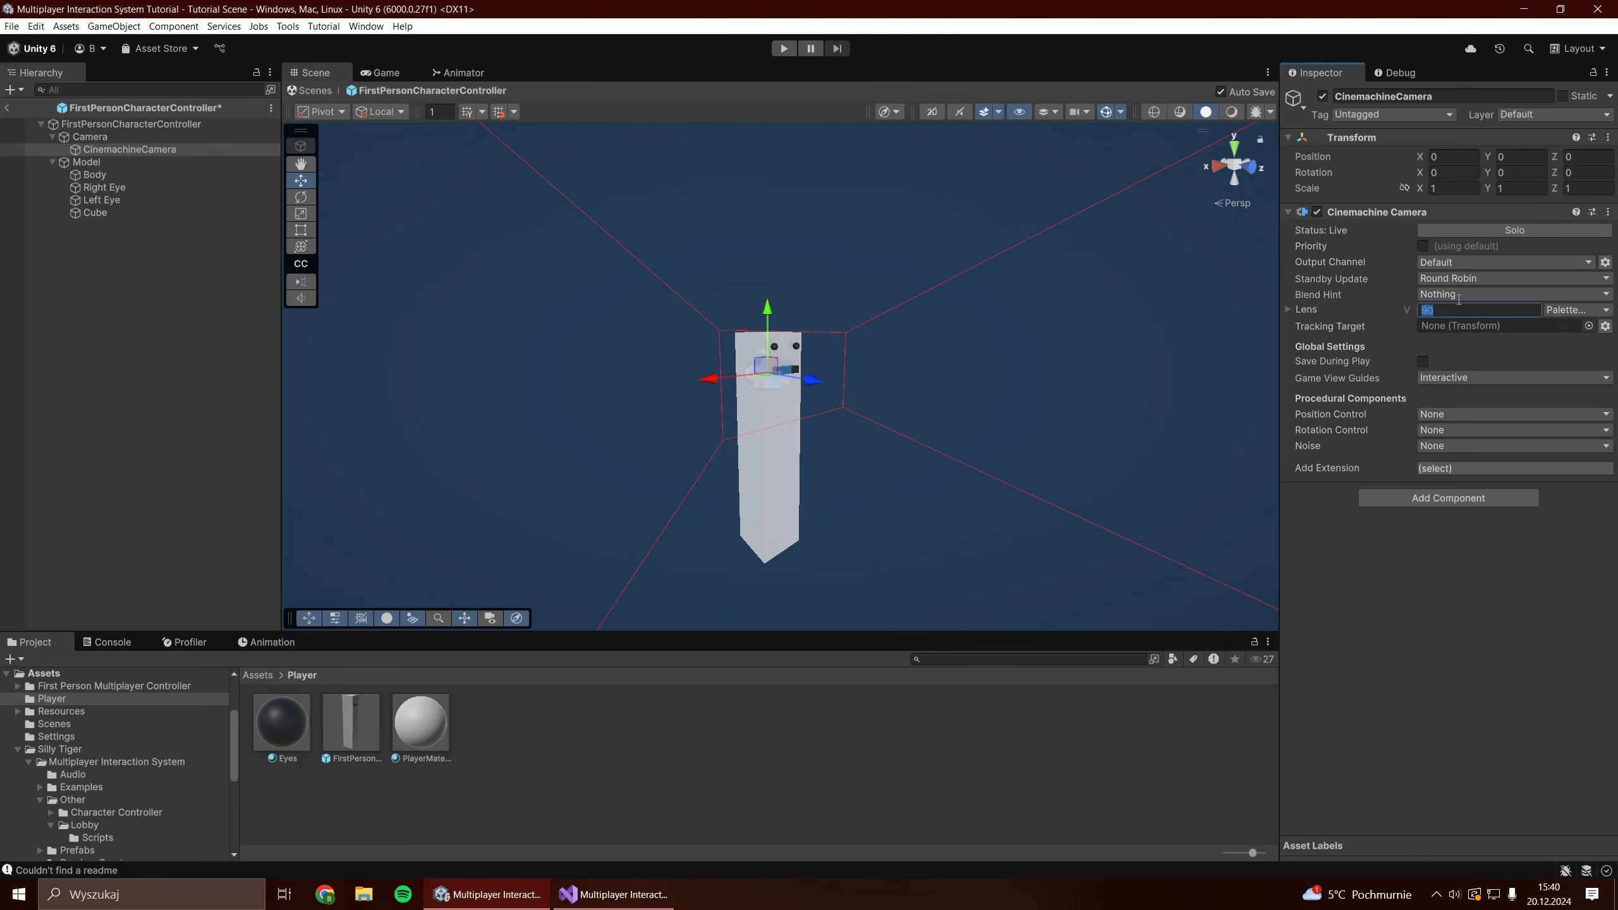
pyautogui.write('60')
pyautogui.moveTo(94, 148); pyautogui.dragTo(102, 138)
# Add a Cinemachine Brain component to the Camera object.
pyautogui.click(107, 150)
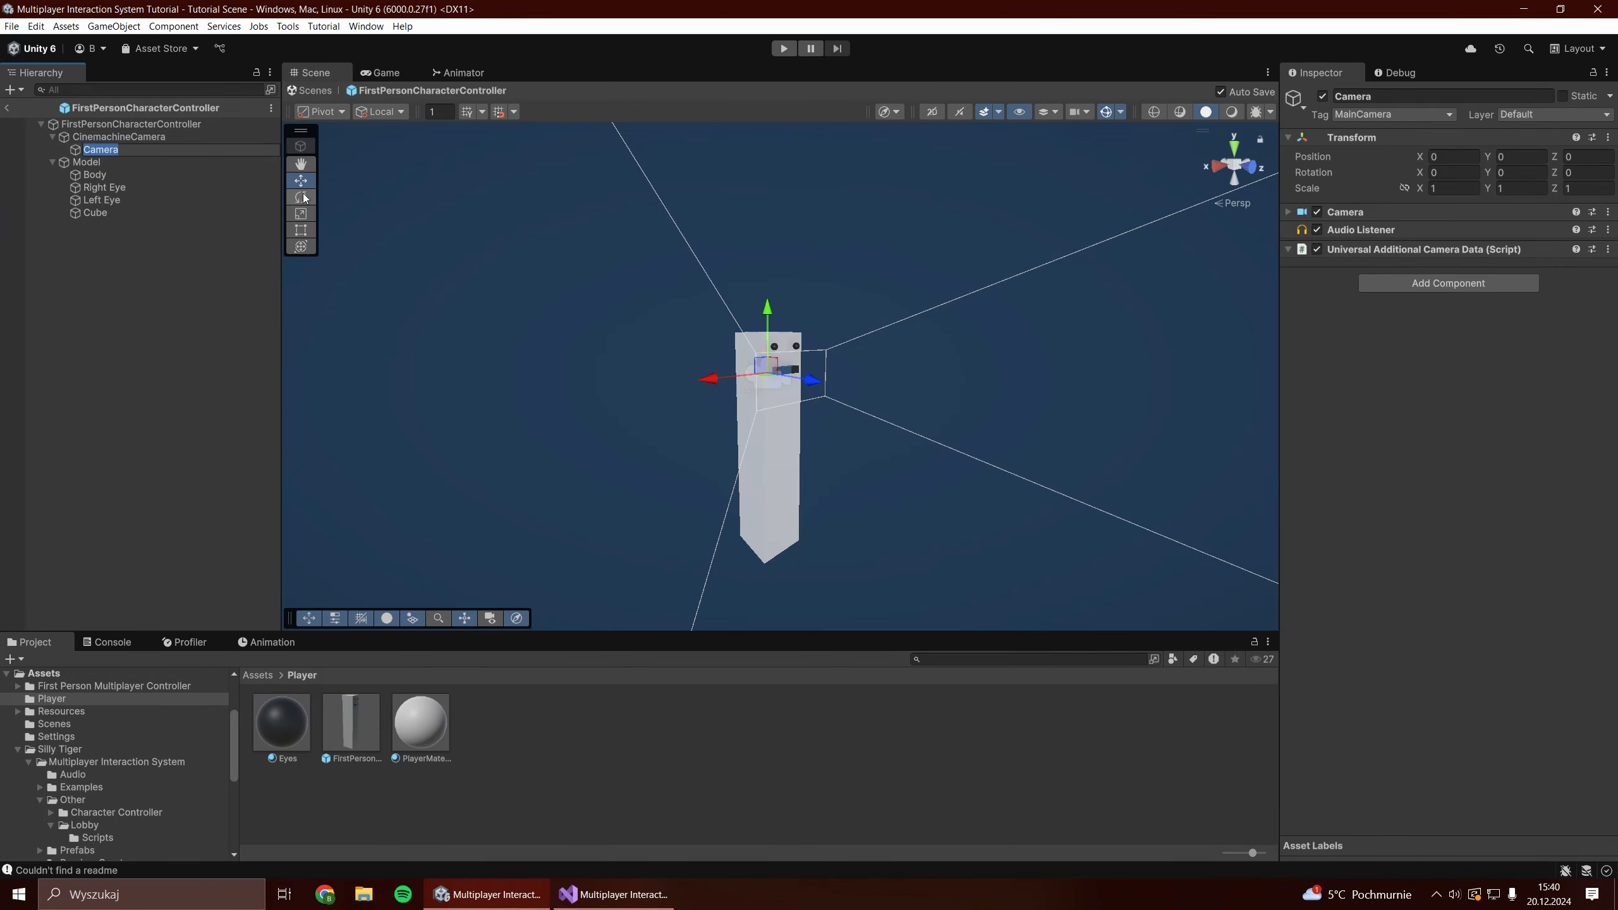
pyautogui.click(1482, 285)
pyautogui.write('cinemachine brain')
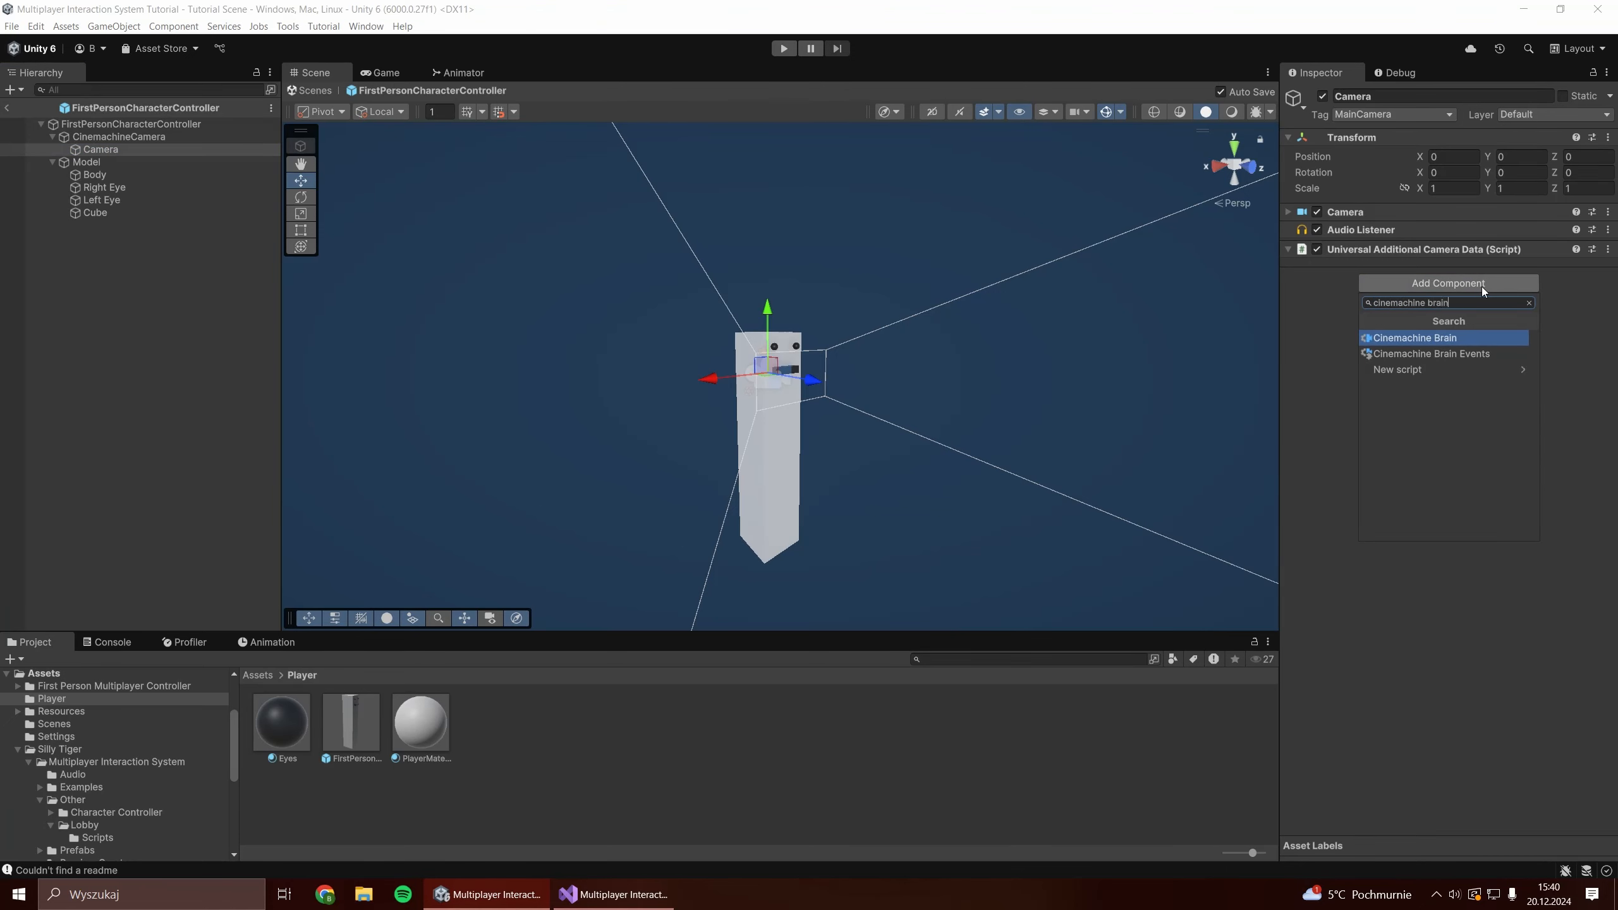
pyautogui.press('Return')
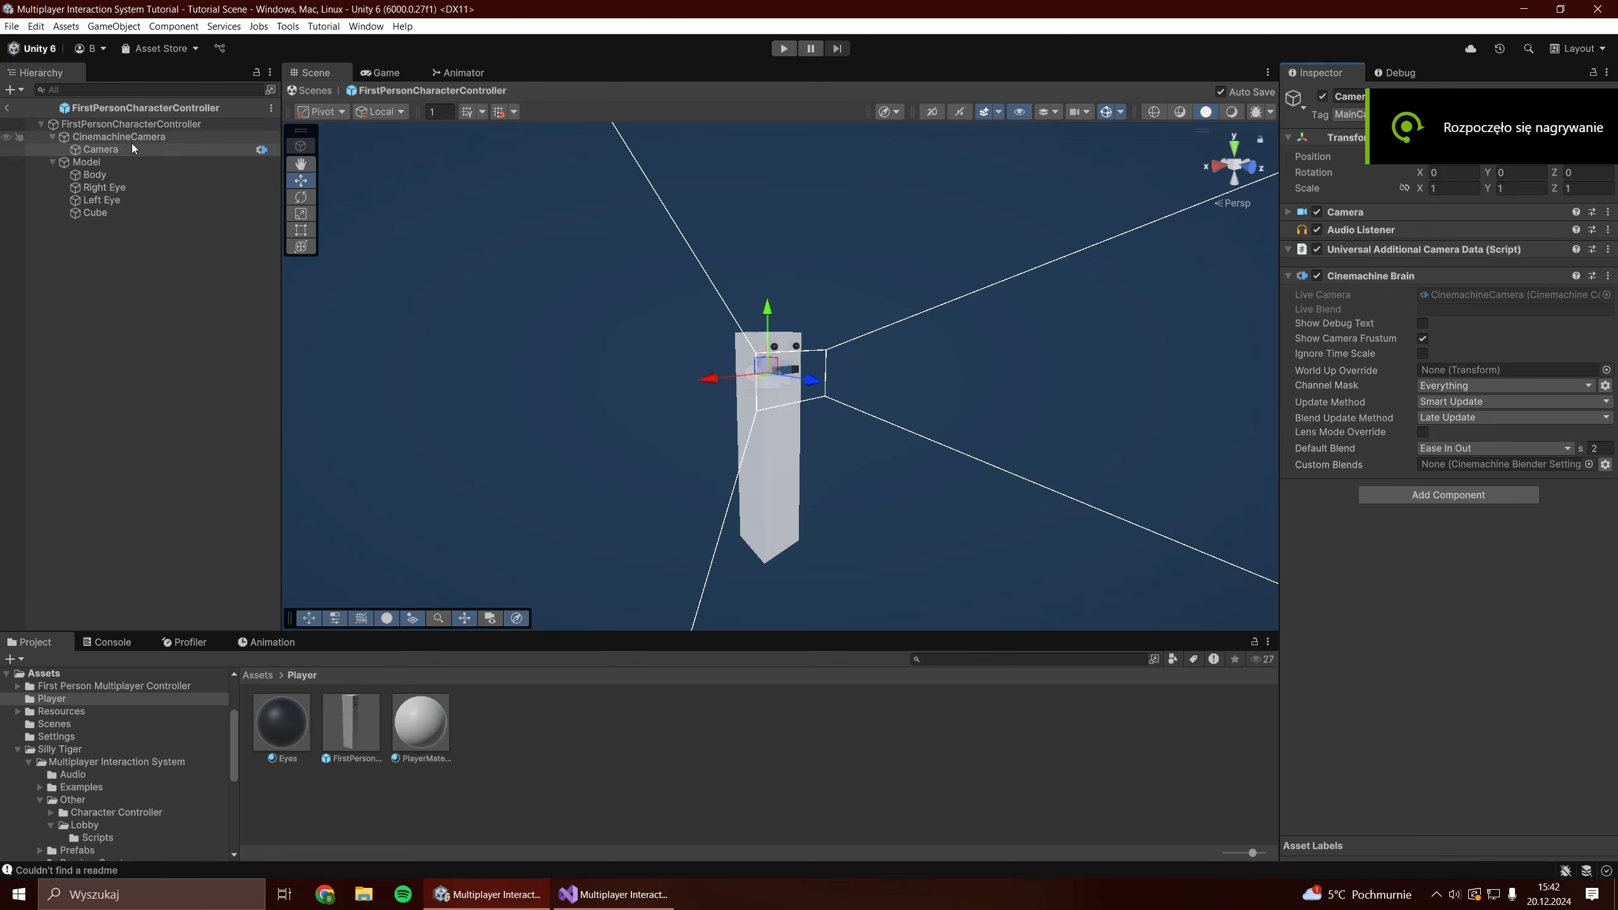
# Add the Interactor prefab from the Silly Tiger Multiplayer Interaction System Prefabs folder as a child of the CinemachineCamera.
pyautogui.click(267, 677)
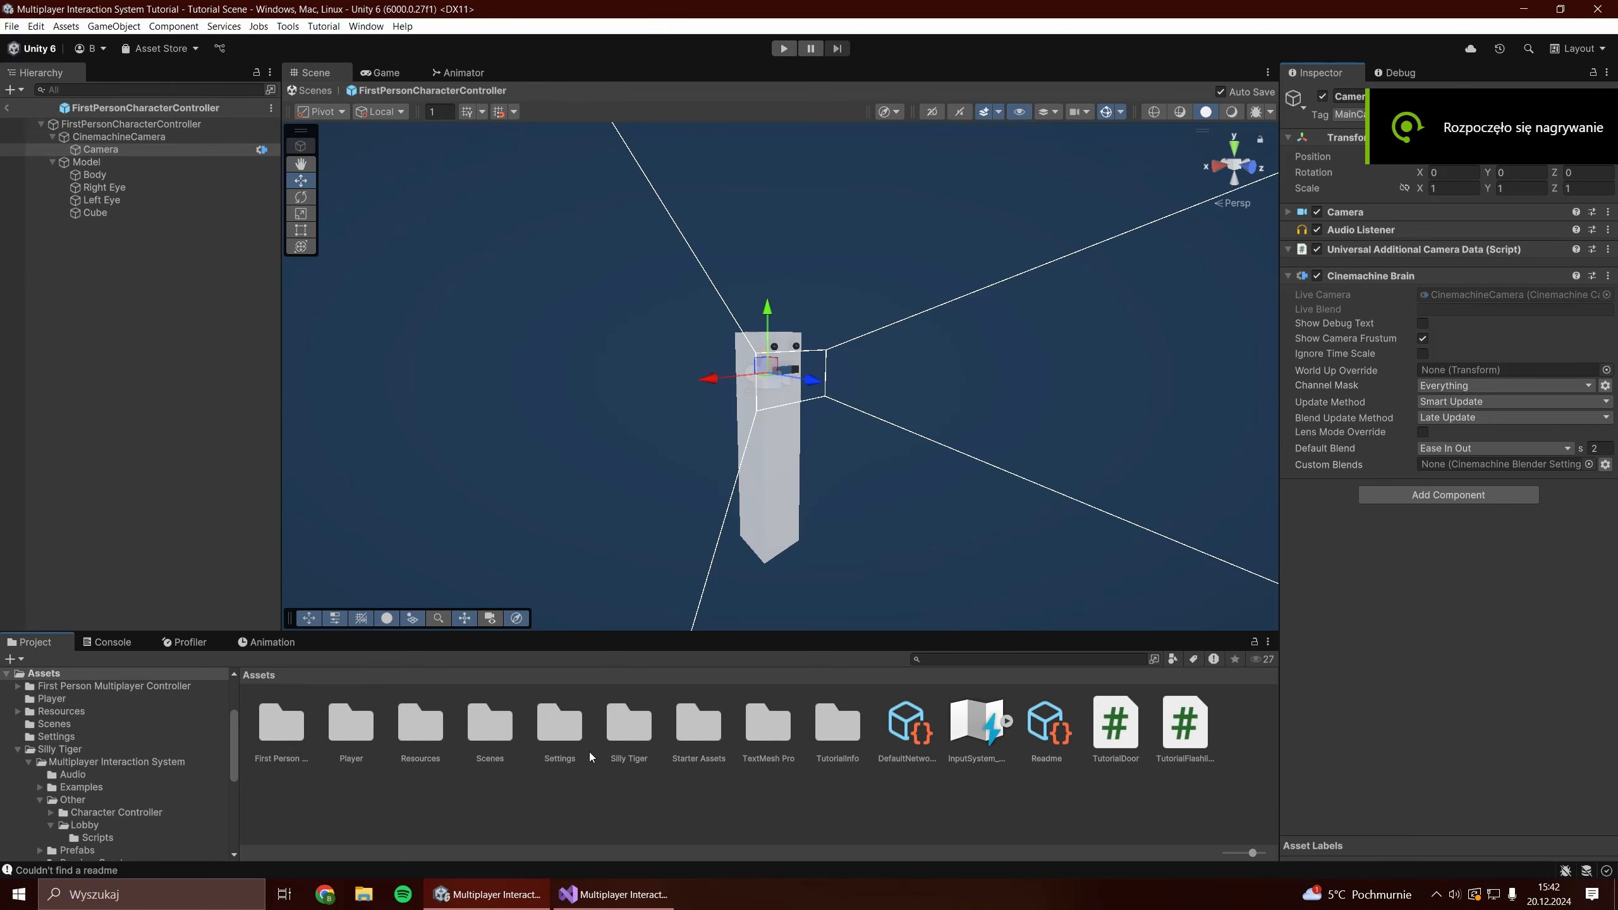
pyautogui.doubleClick(629, 736)
pyautogui.doubleClick(278, 740)
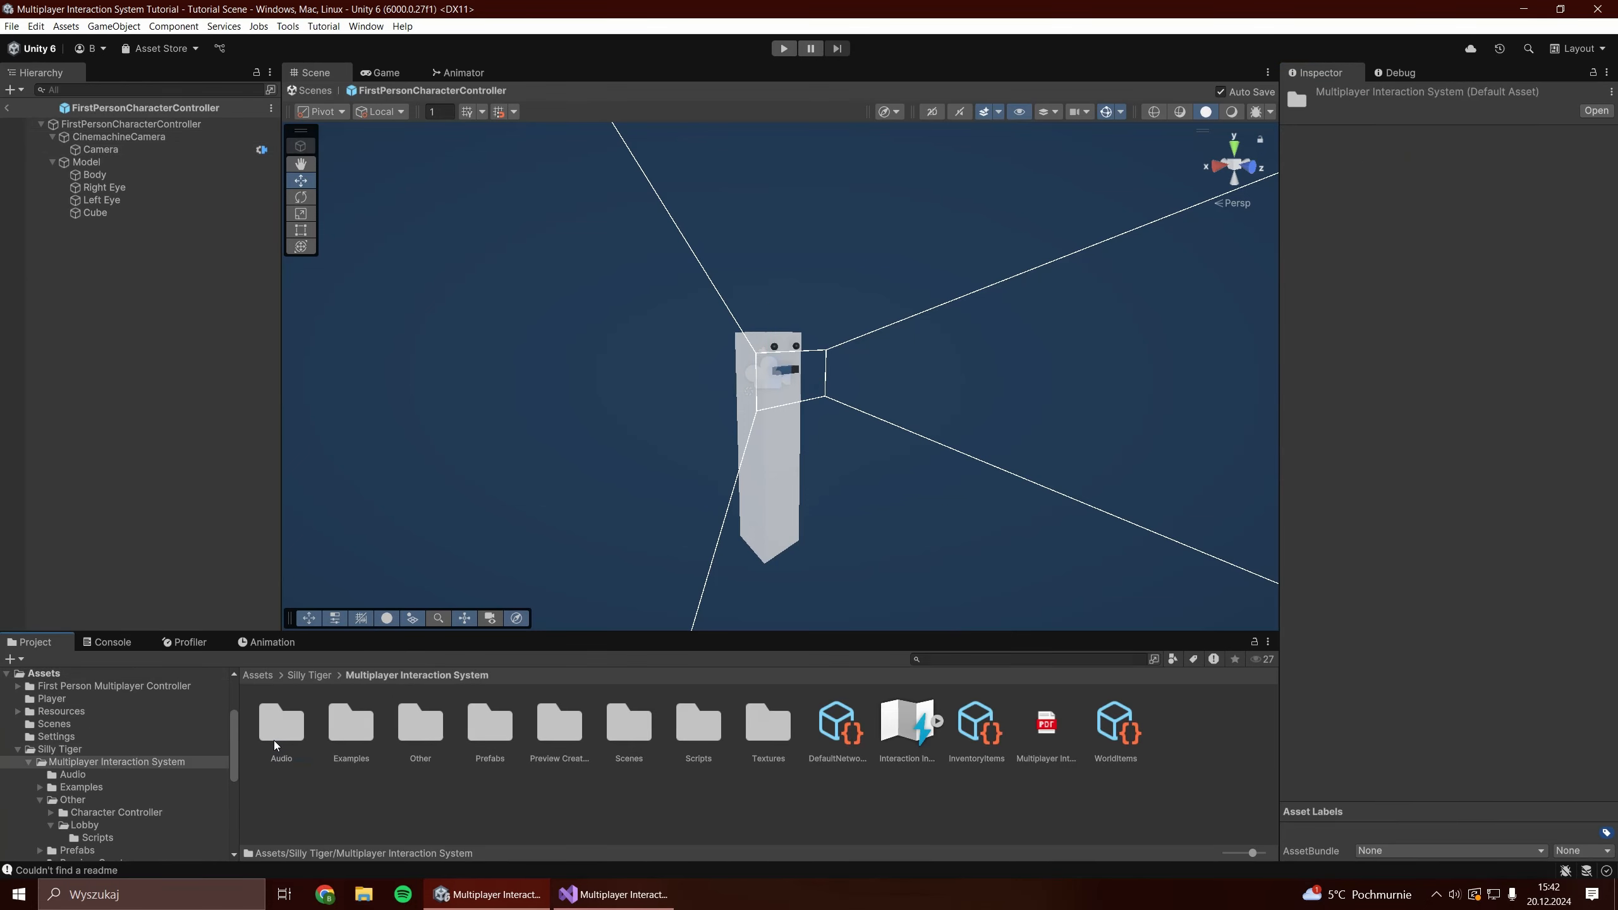
pyautogui.doubleClick(493, 736)
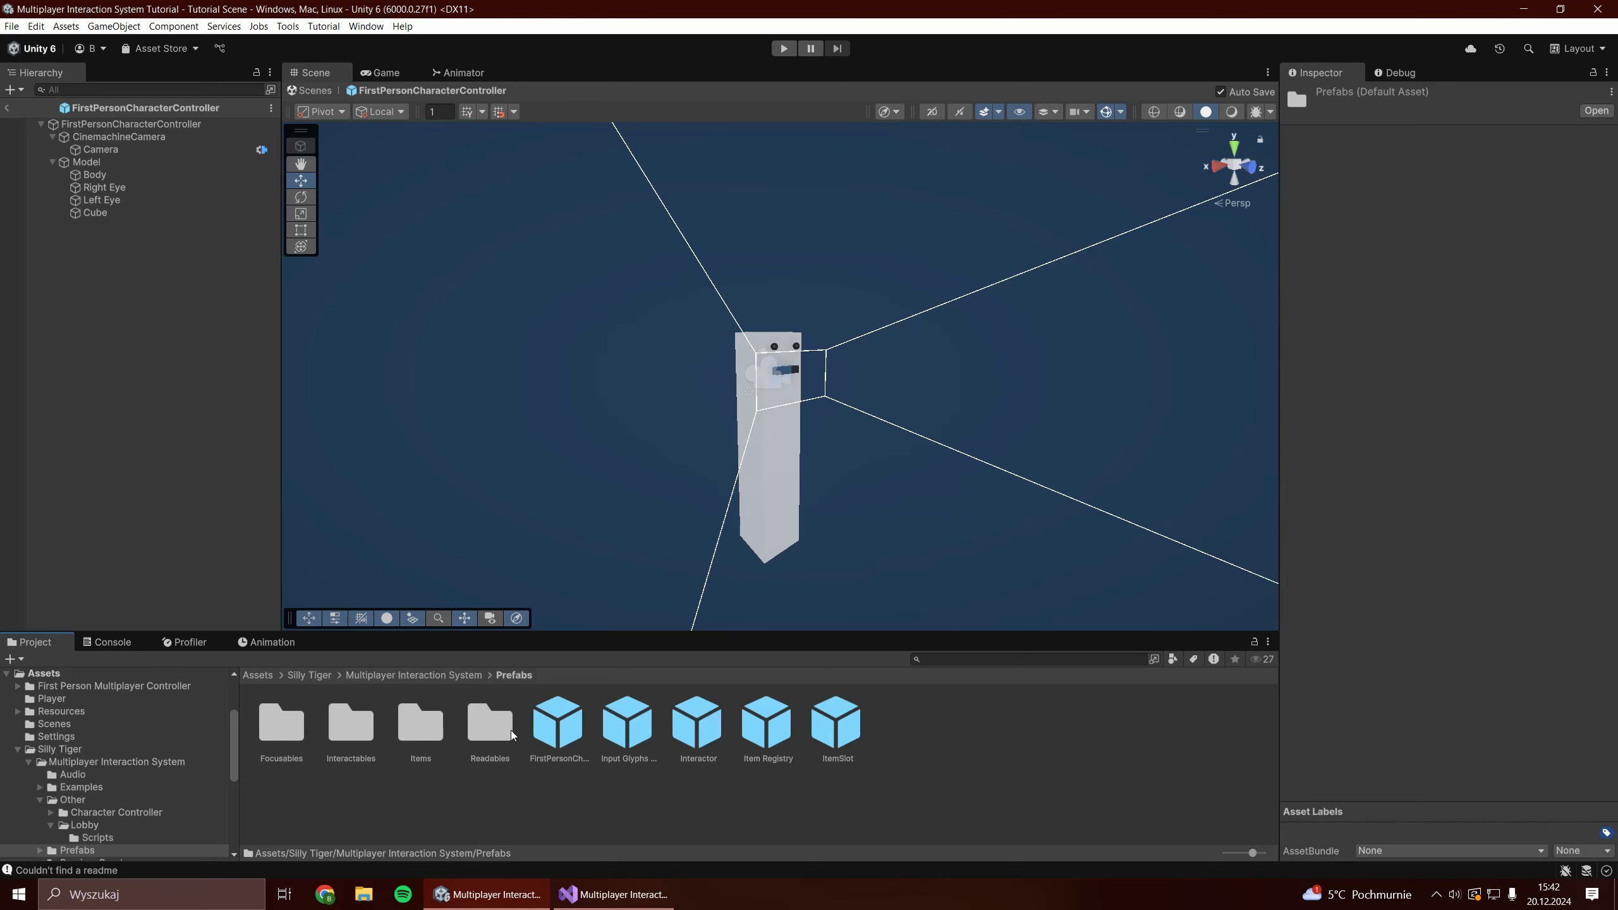
pyautogui.moveTo(558, 727); pyautogui.dragTo(123, 137)
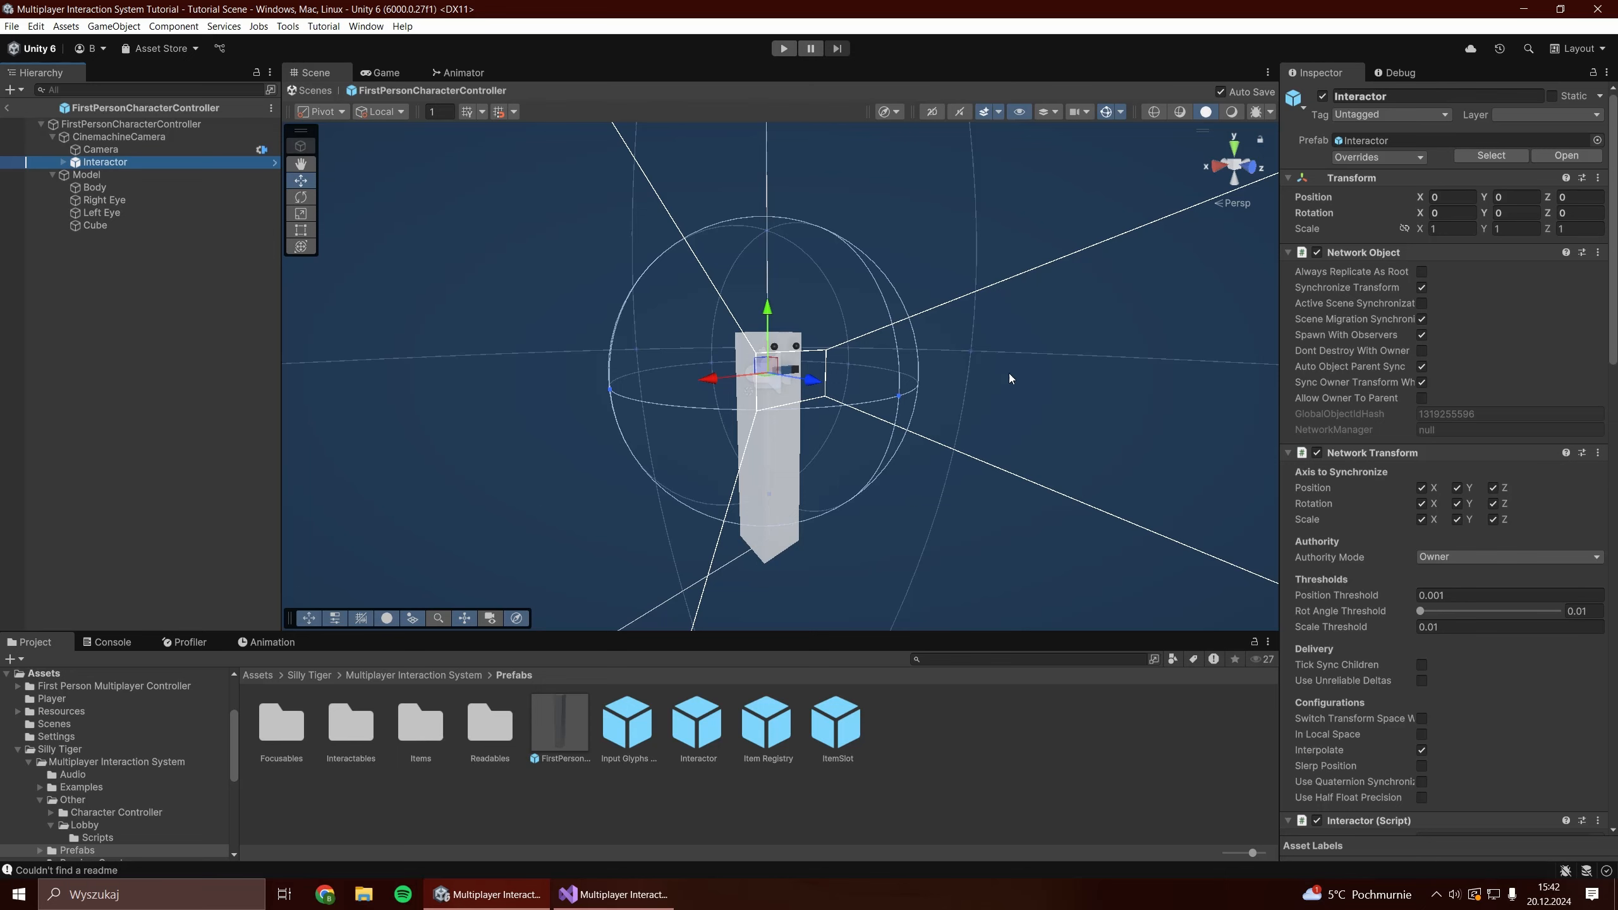
# Remove the Network Object component from the Interactor and collapse its Network Transform component.
pyautogui.rightClick(1389, 251)
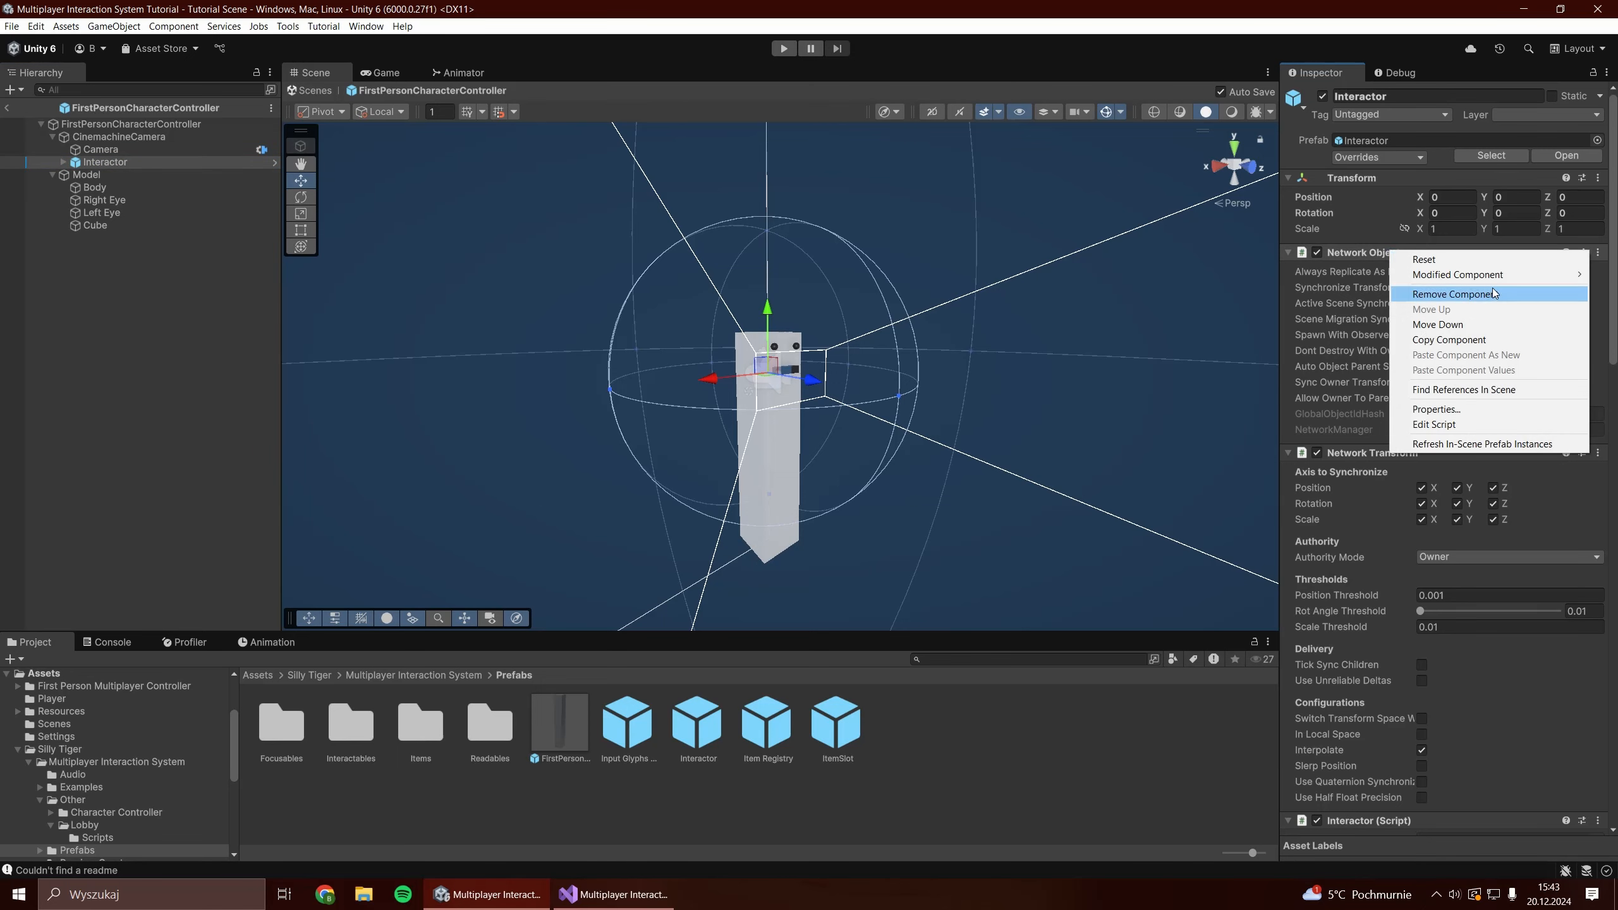
pyautogui.click(1456, 294)
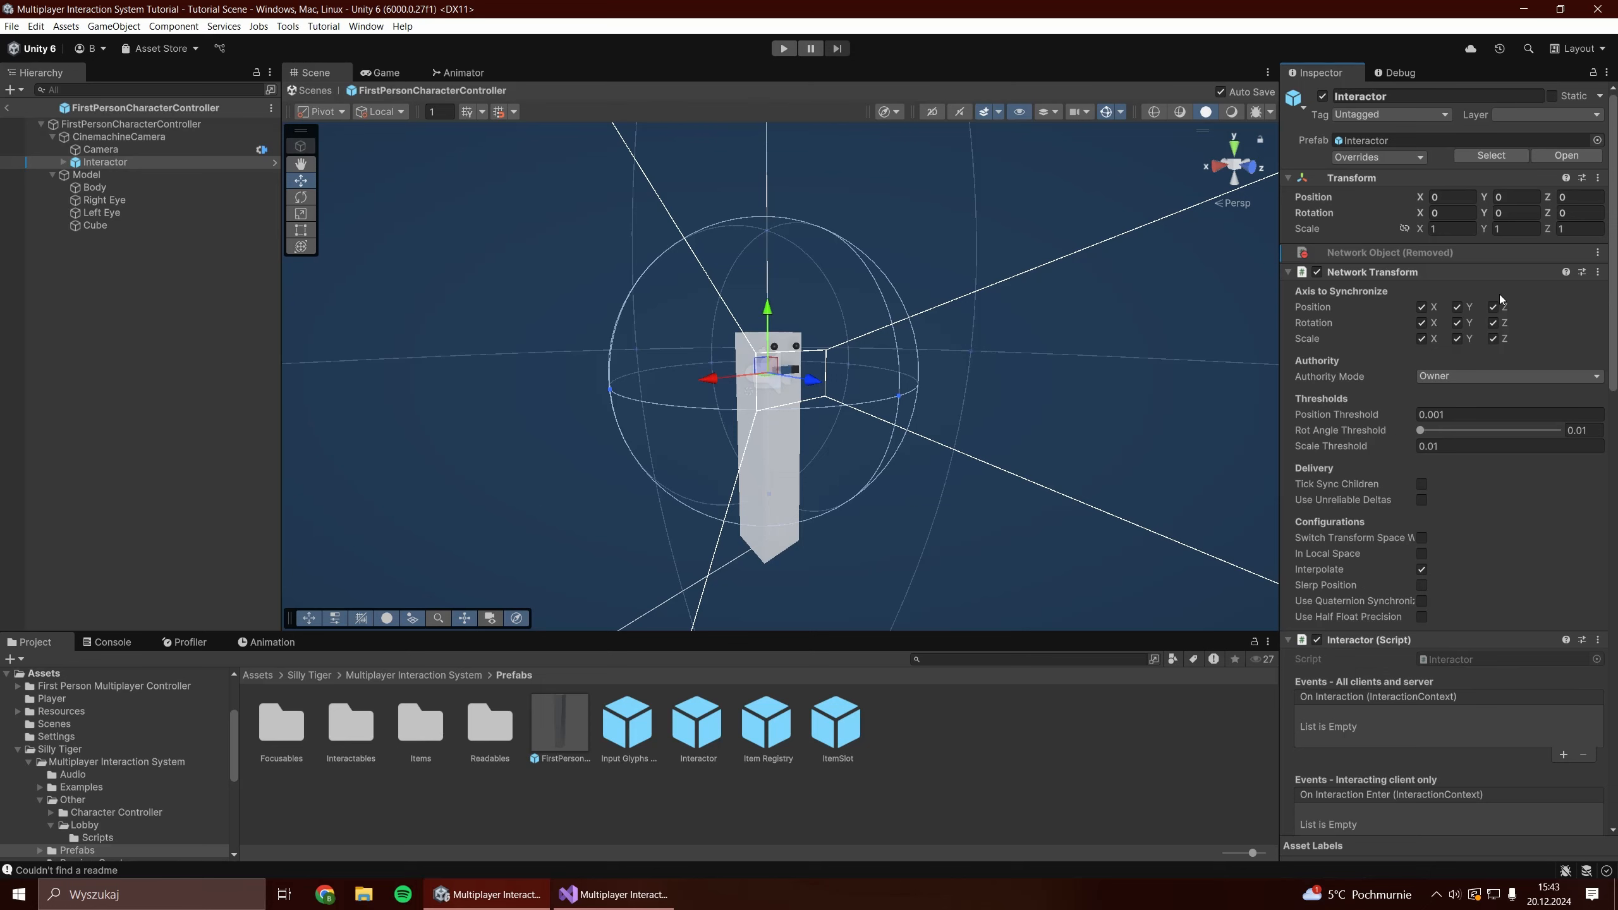
pyautogui.scroll(-1, 1391, 398)
pyautogui.scroll(-1, 1390, 398)
pyautogui.click(1287, 185)
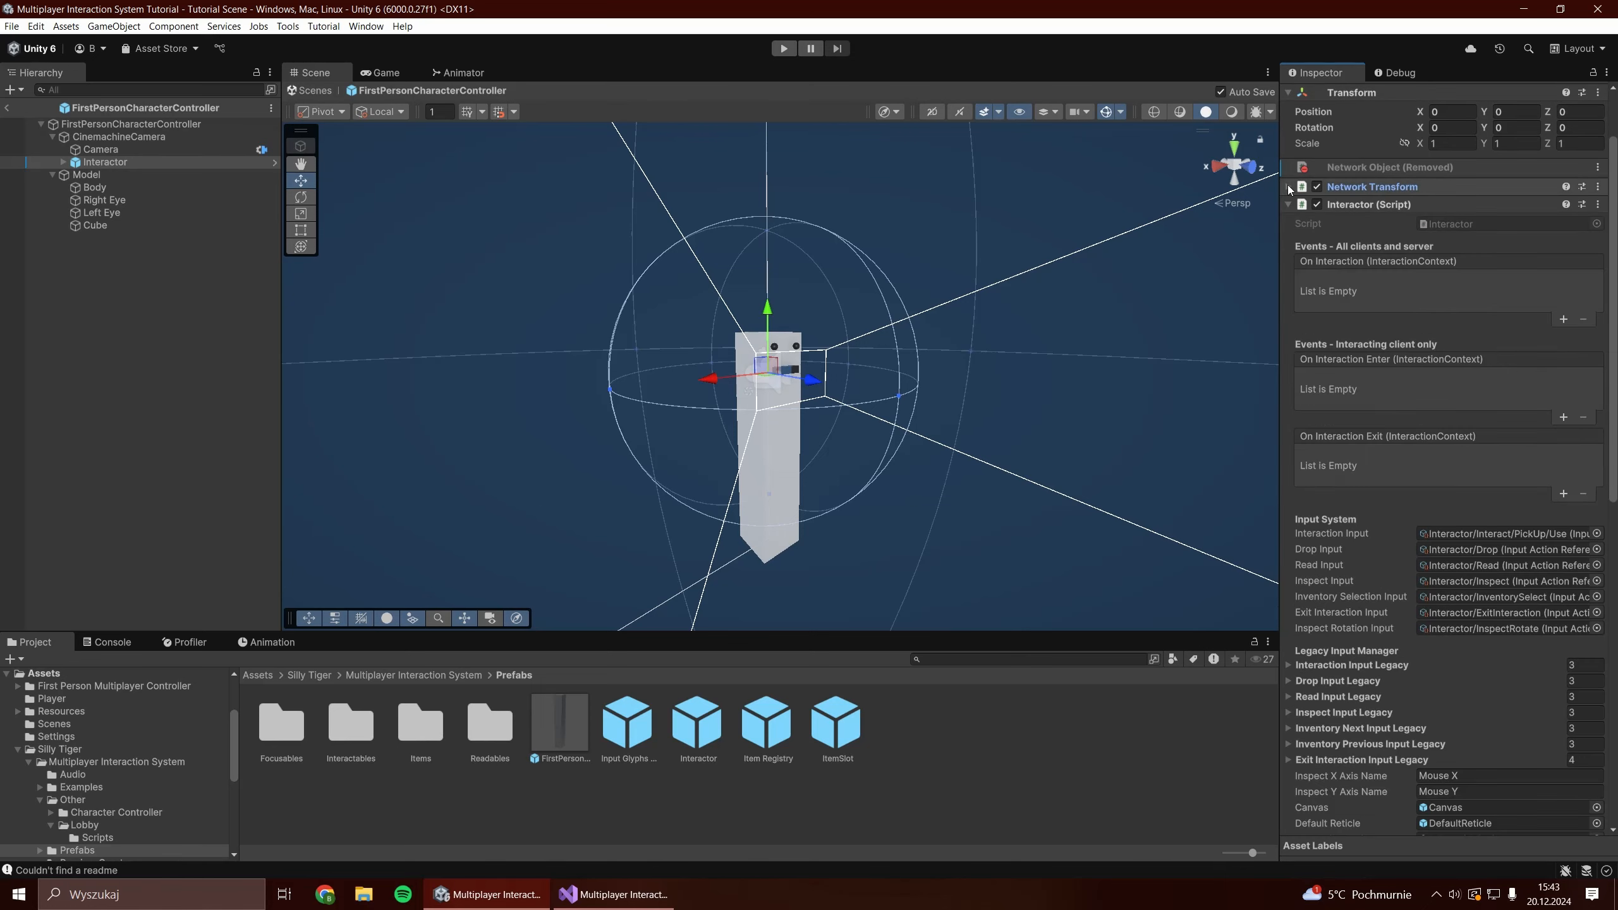
# Assign the CinemachineCamera as the Interaction Transform of the Interactor script.
pyautogui.scroll(-3, 1421, 402)
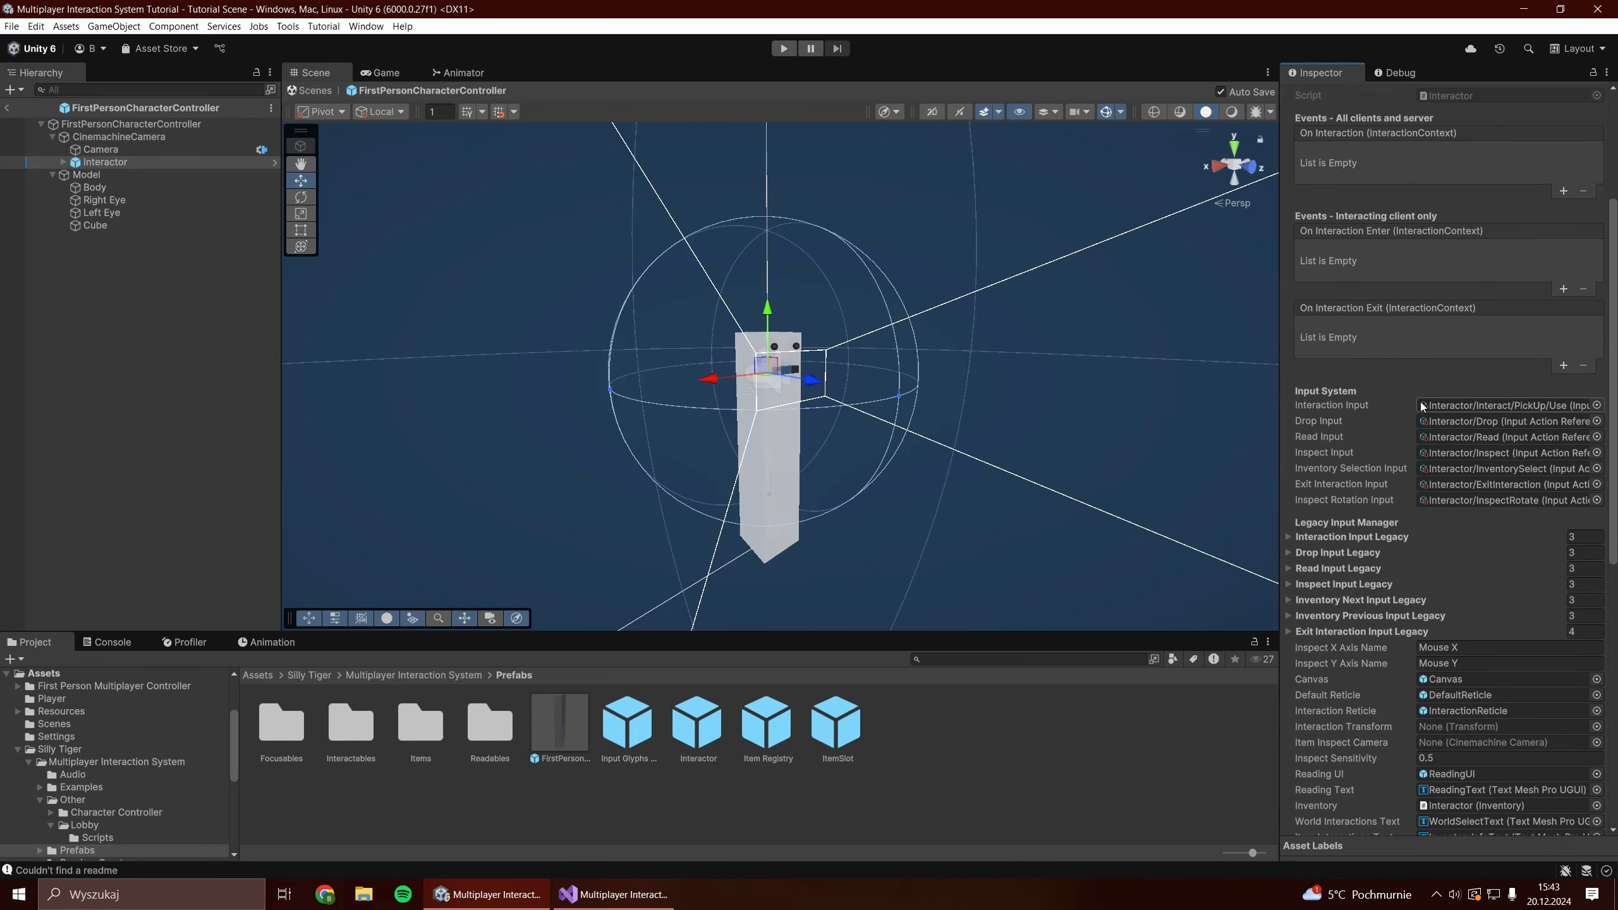
pyautogui.scroll(-3, 1421, 357)
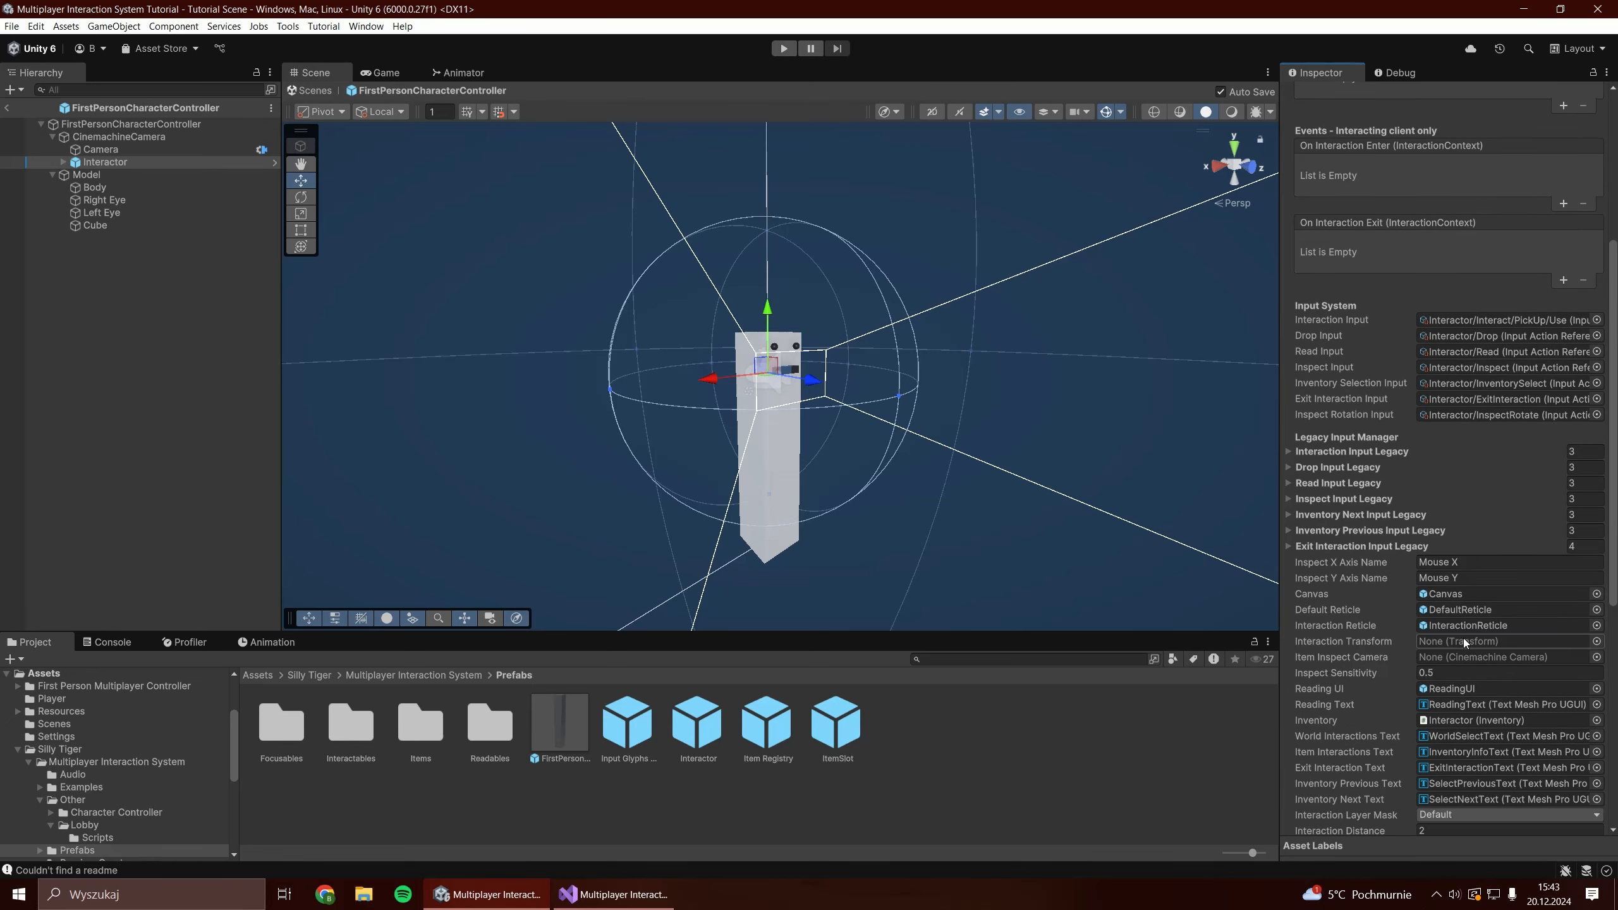
pyautogui.moveTo(115, 160); pyautogui.dragTo(1221, 539)
pyautogui.moveTo(1456, 642); pyautogui.dragTo(1456, 642)
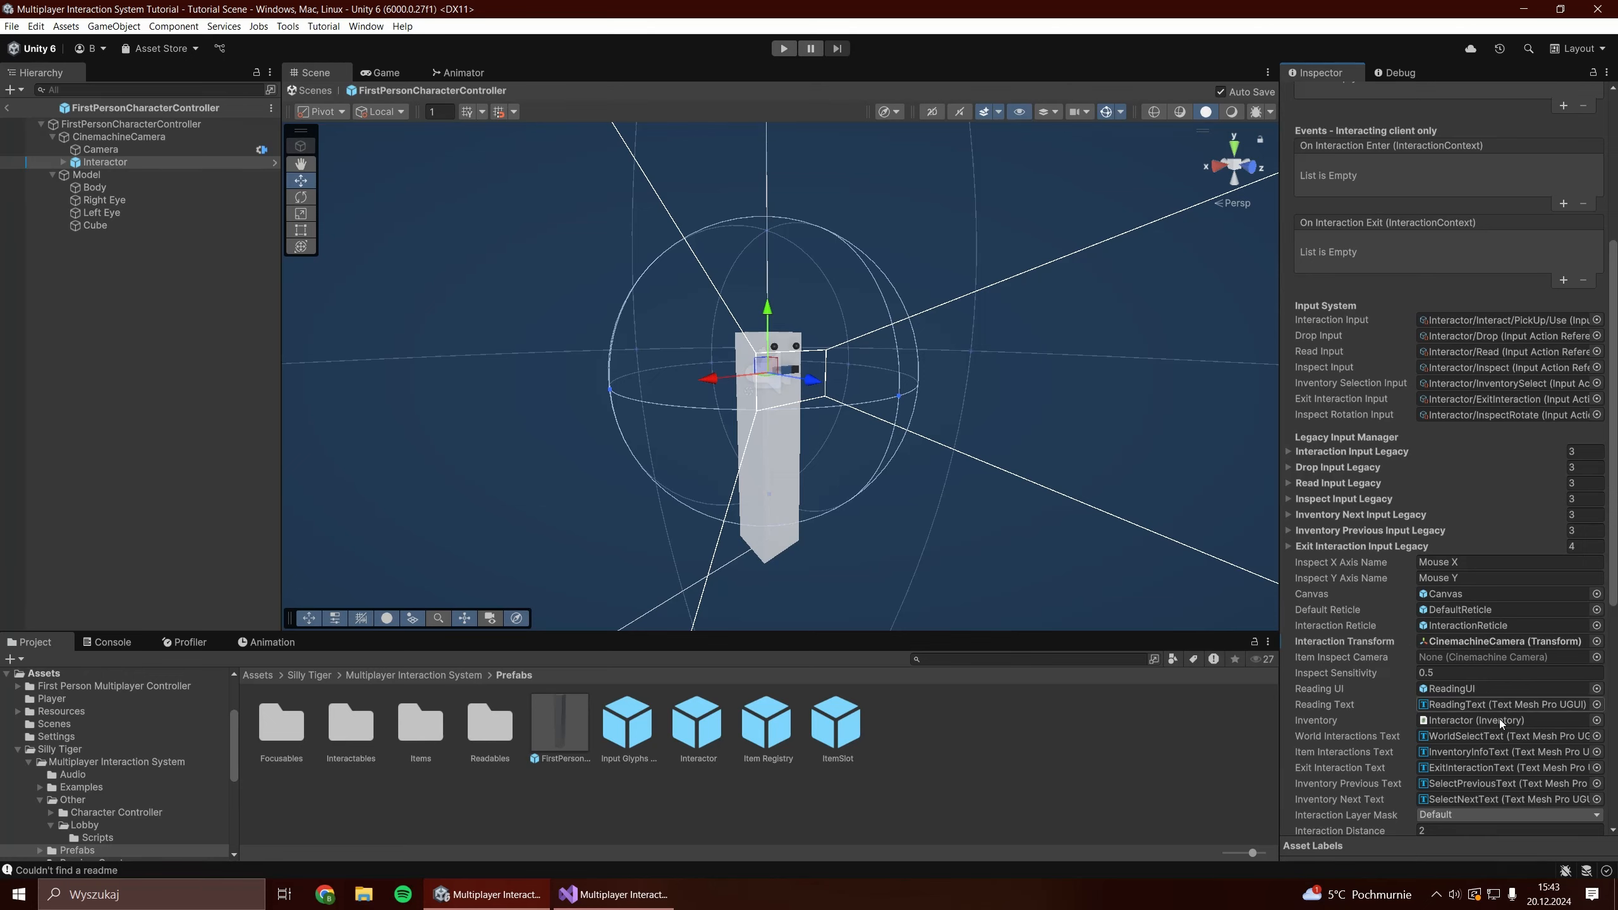
# Create a second Cinemachine Camera under the CinemachineCamera and name it Item Inspect Camera.
pyautogui.scroll(-3, 1514, 658)
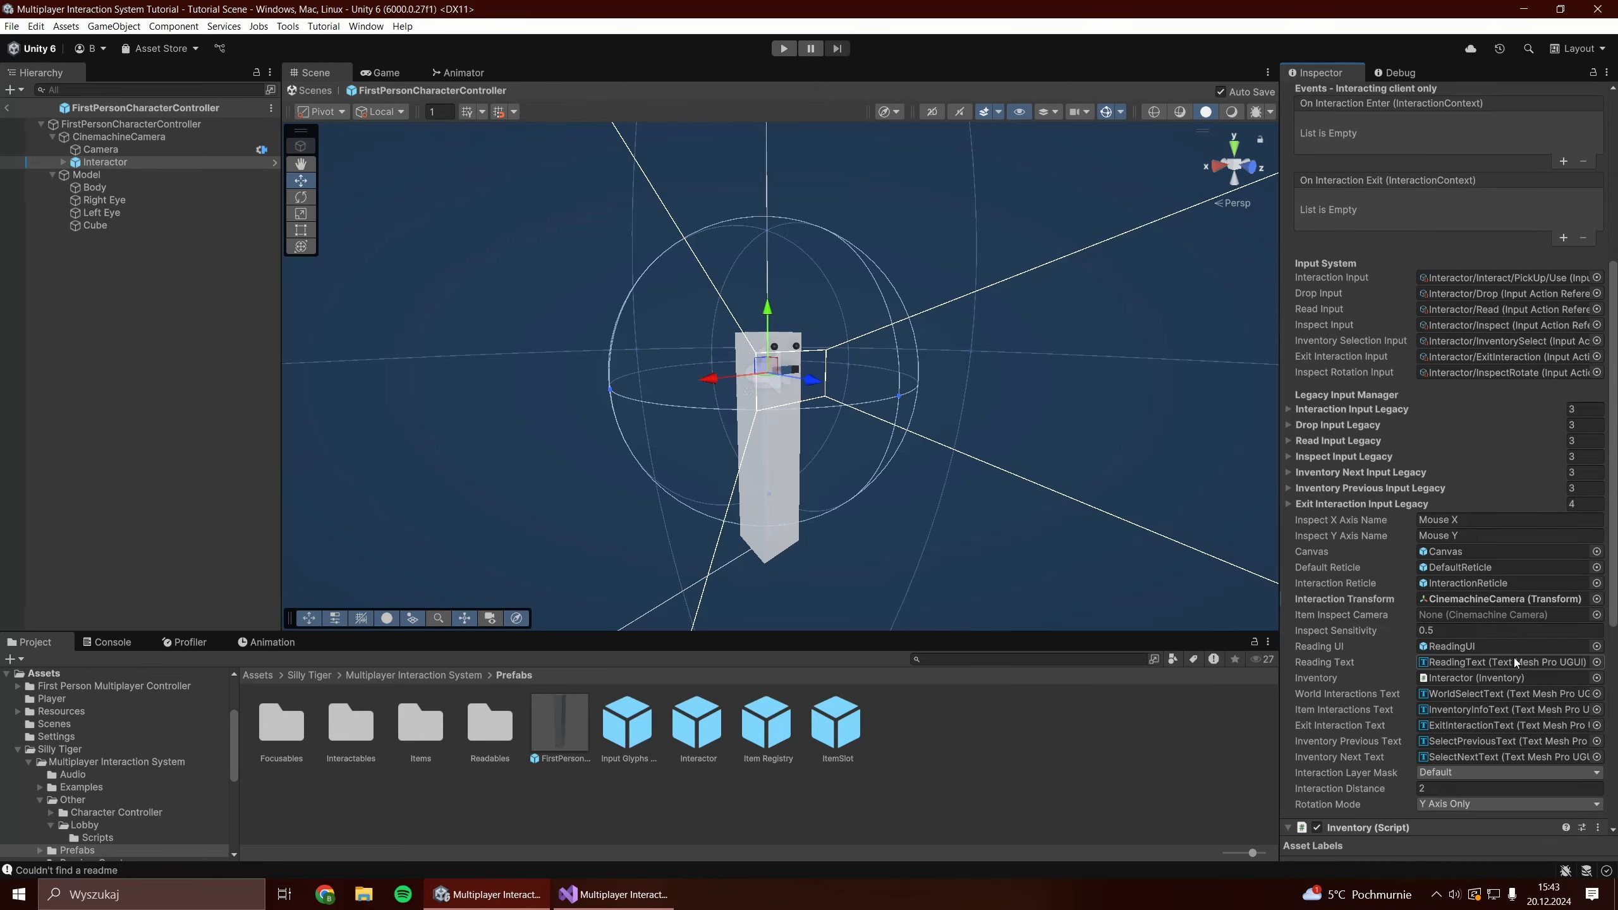
pyautogui.rightClick(118, 136)
pyautogui.moveTo(191, 606)
pyautogui.click(448, 614)
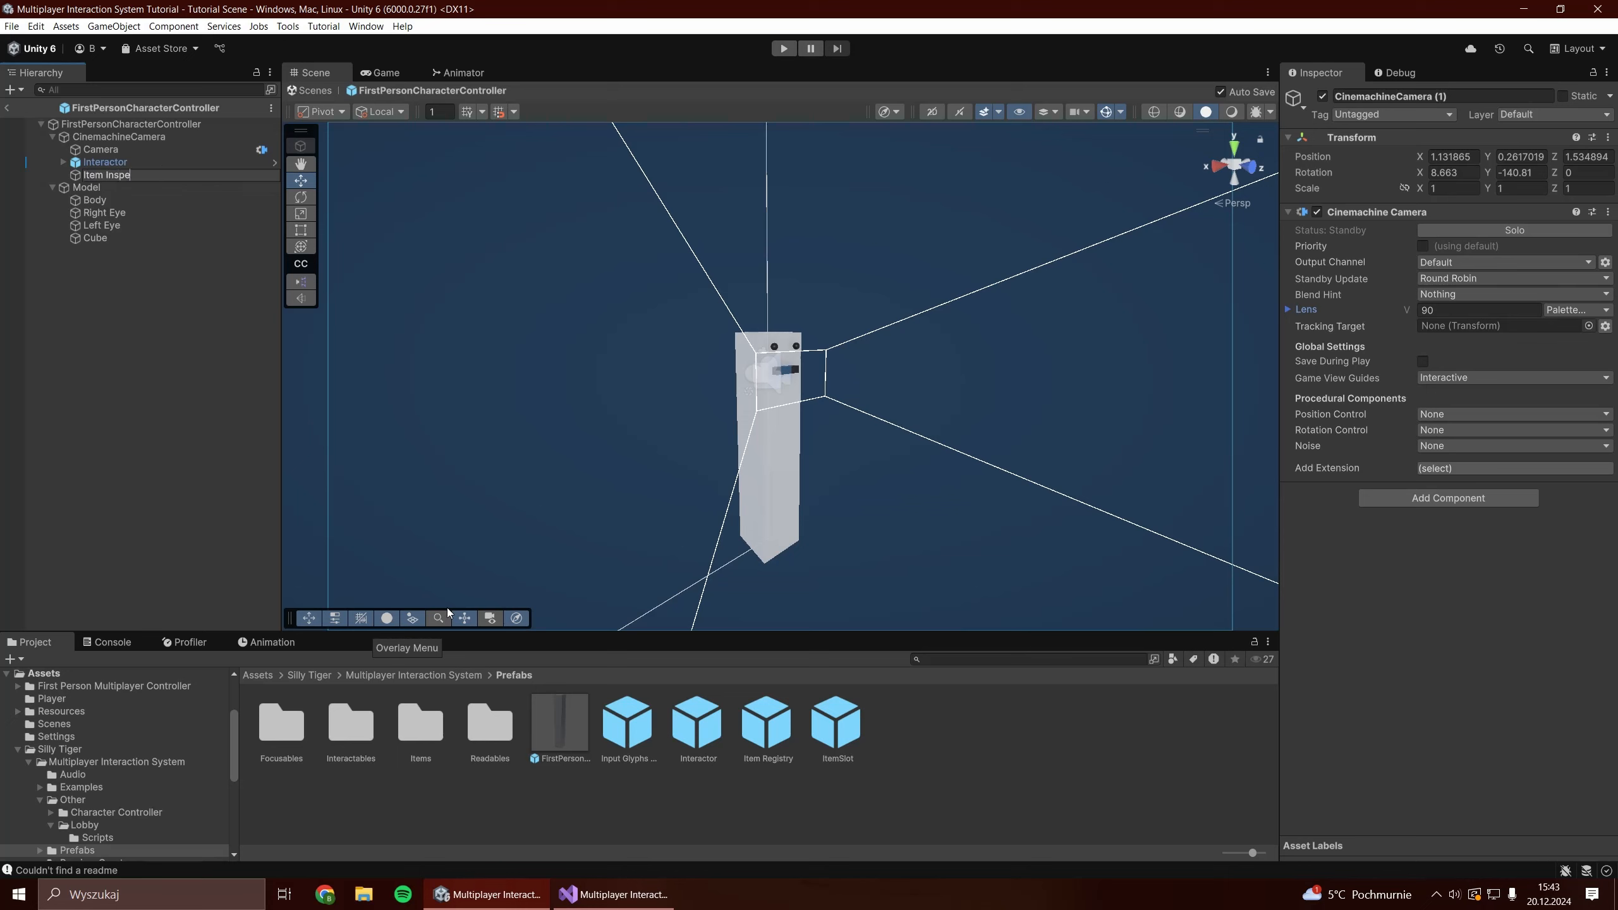
pyautogui.press('Return')
# Zero the Item Inspect Camera's position and rotation and set its lens field of view to 60.
pyautogui.click(1458, 158)
pyautogui.write('0\t0\t0\t0\t0')
pyautogui.click(1446, 308)
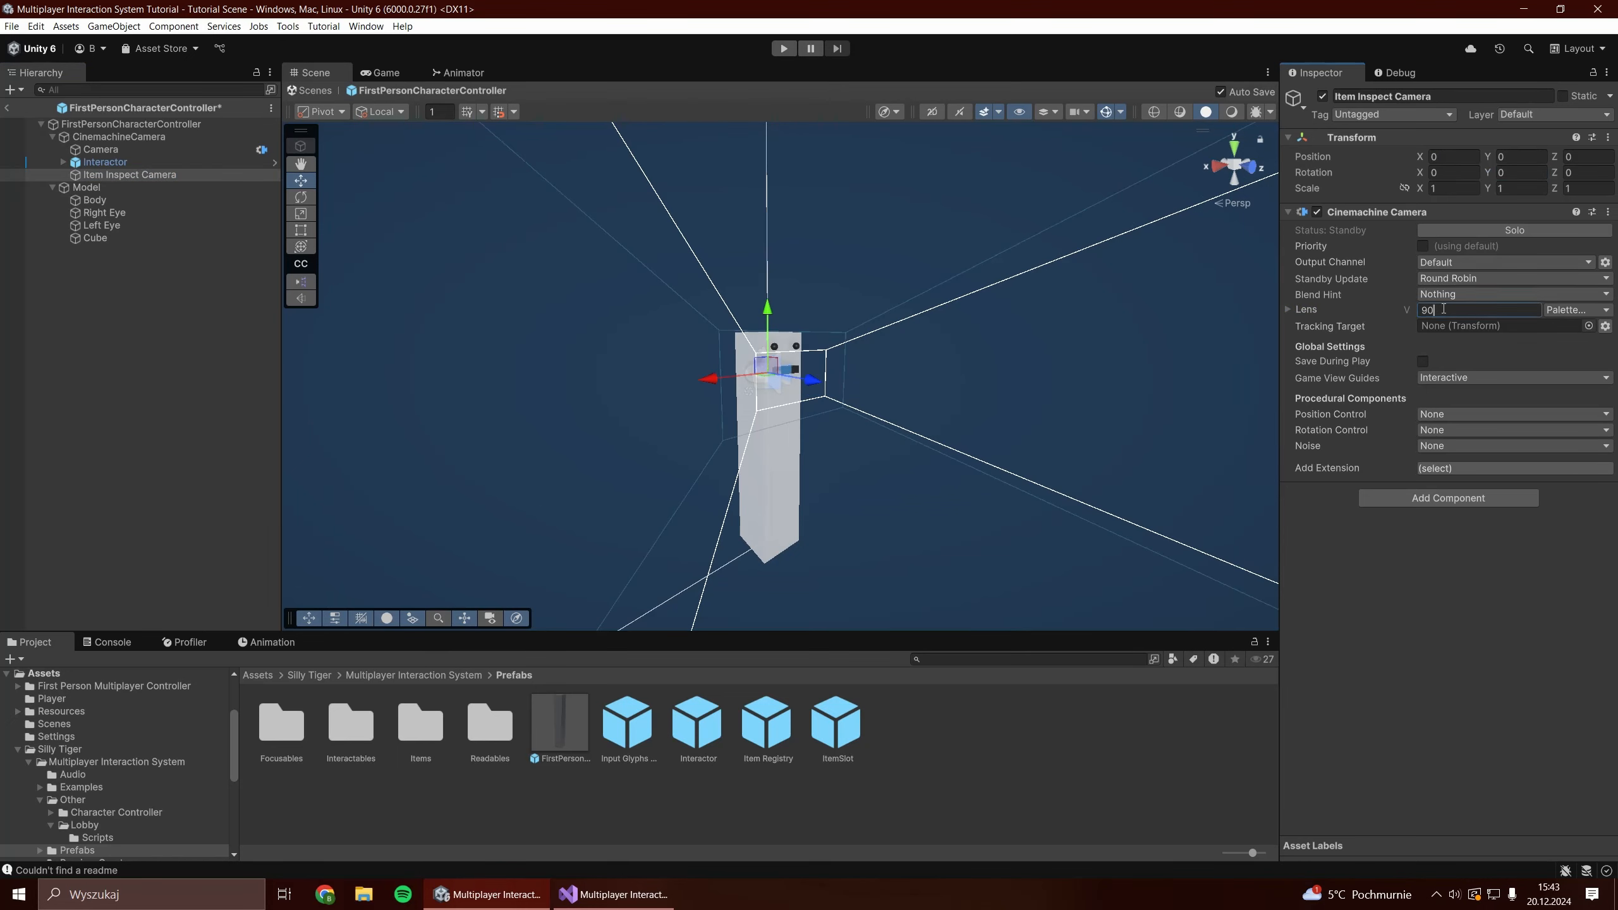
pyautogui.write('60')
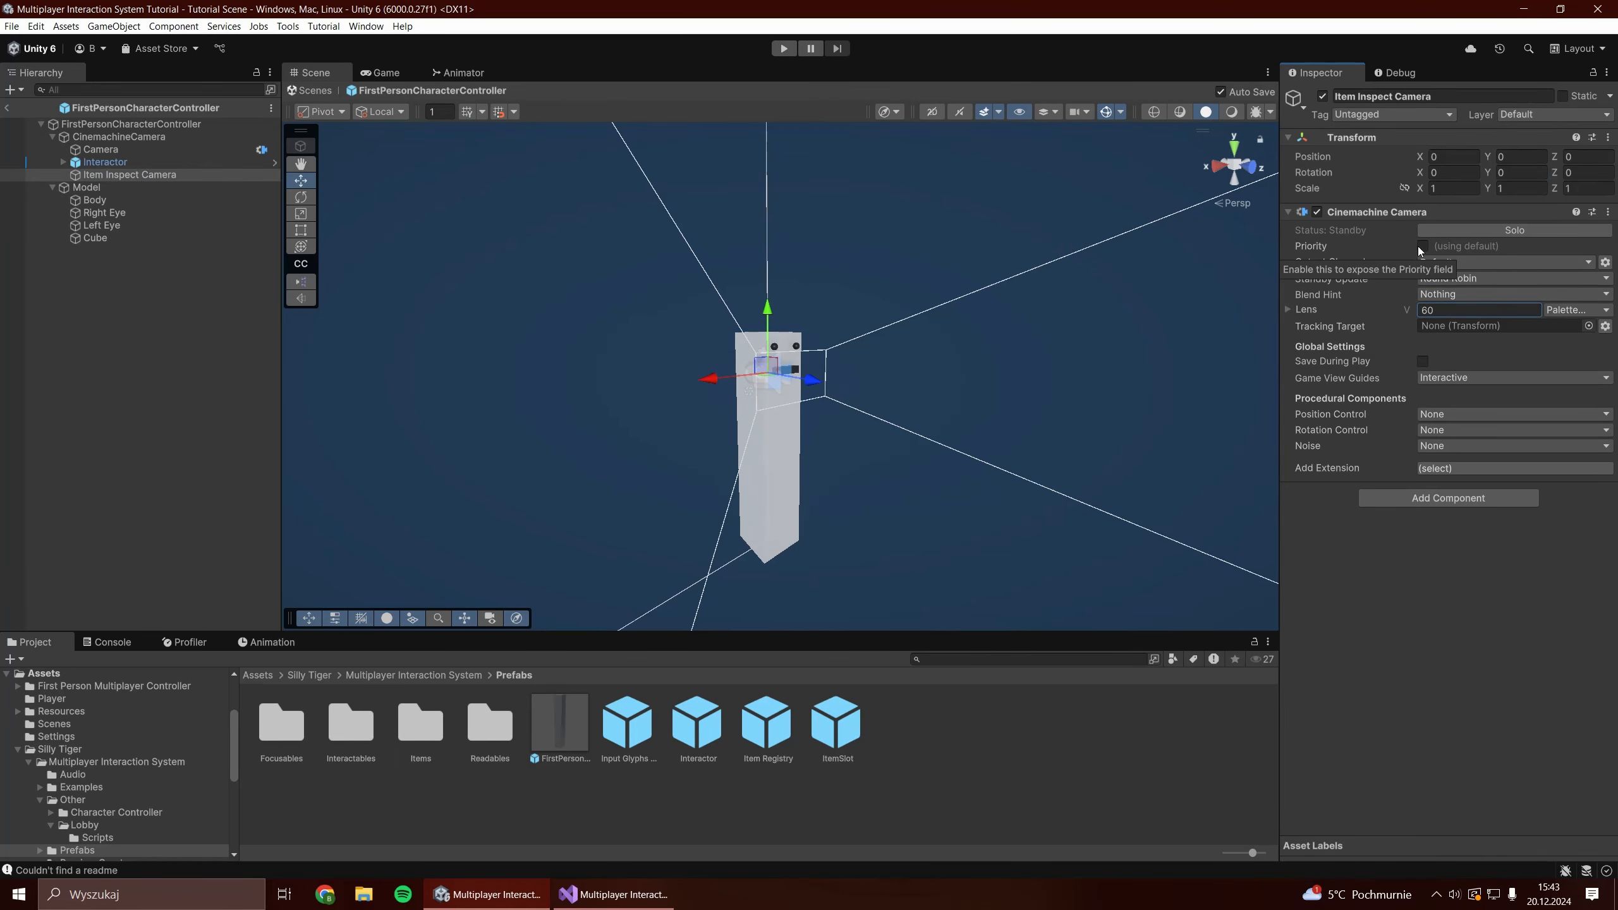
# Enable the Item Inspect Camera's Priority with a value of 2 and disable its Cinemachine Camera component.
pyautogui.click(1425, 247)
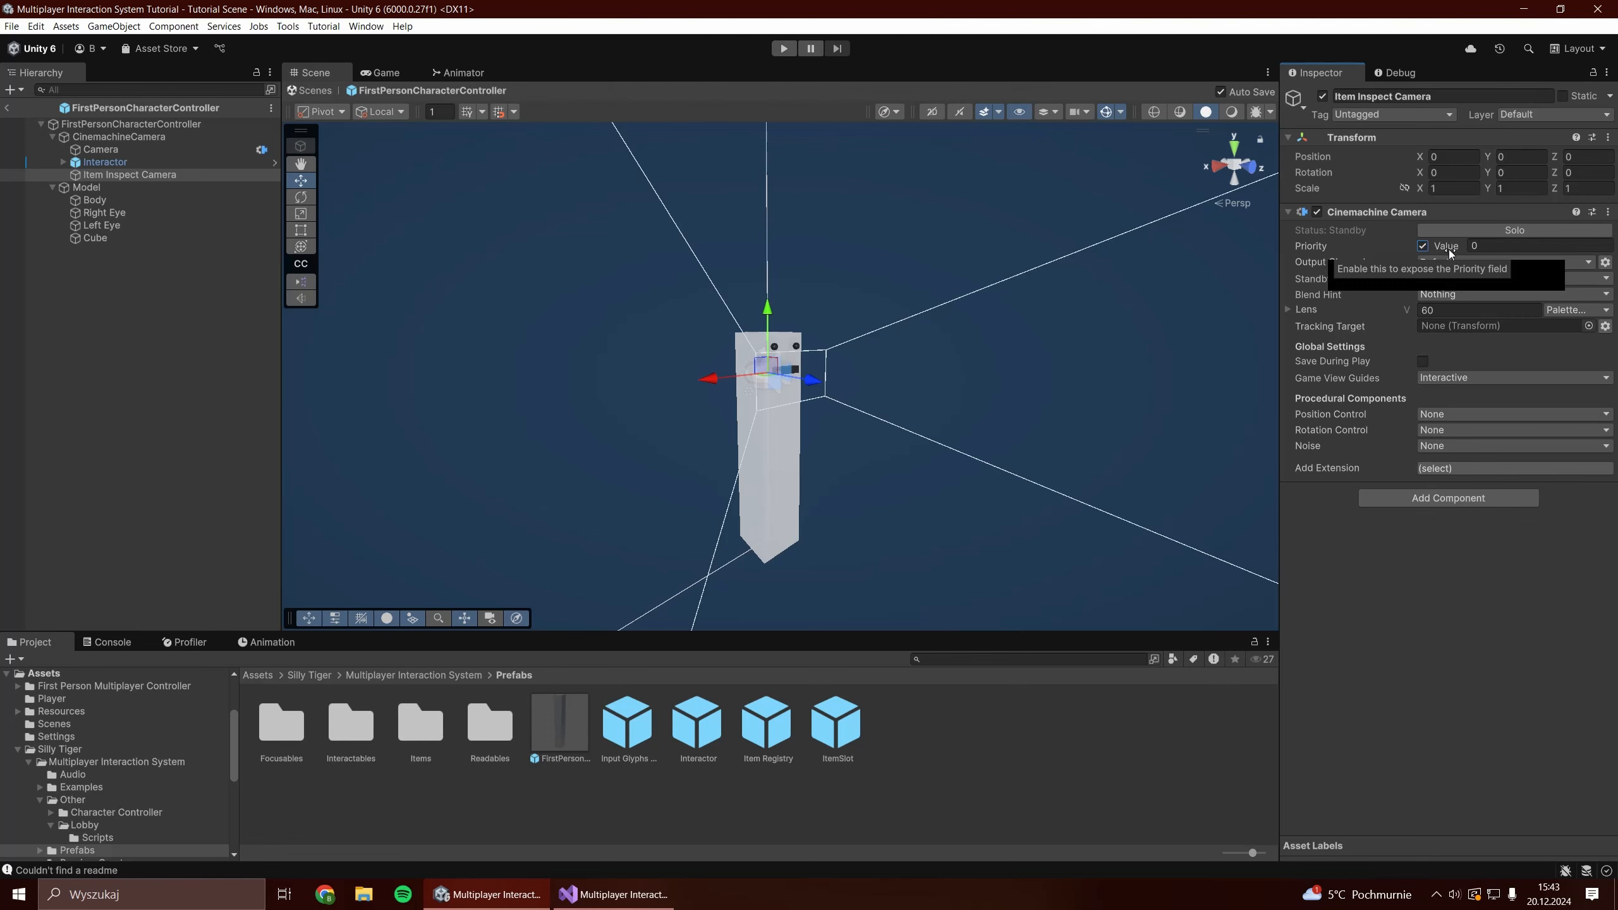
pyautogui.click(1491, 245)
pyautogui.write('2')
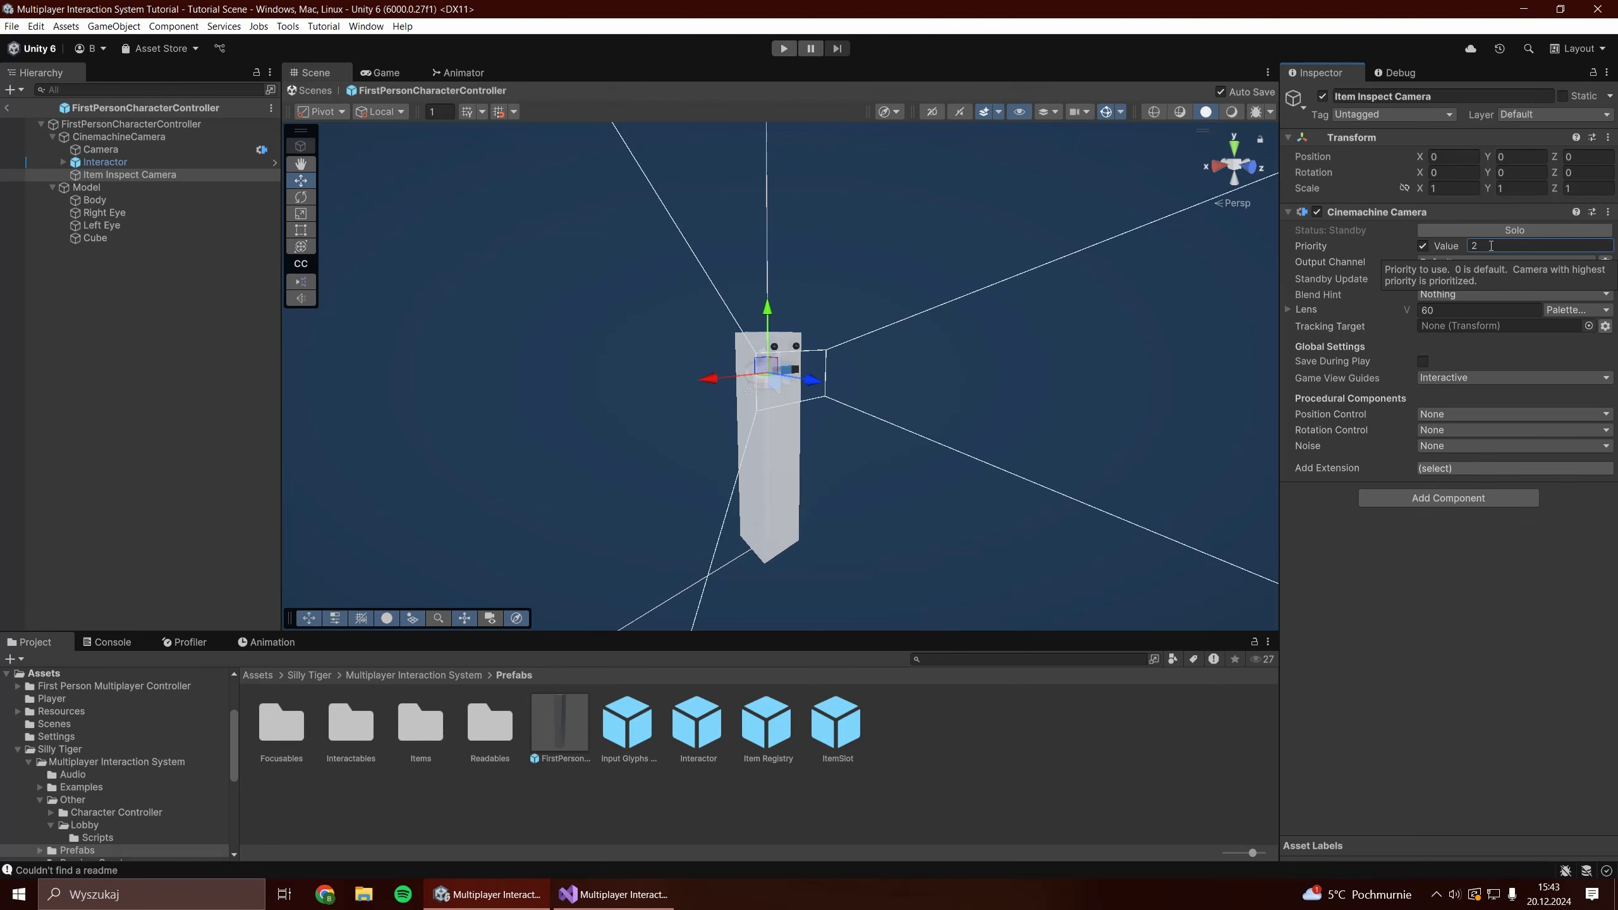
pyautogui.click(1317, 211)
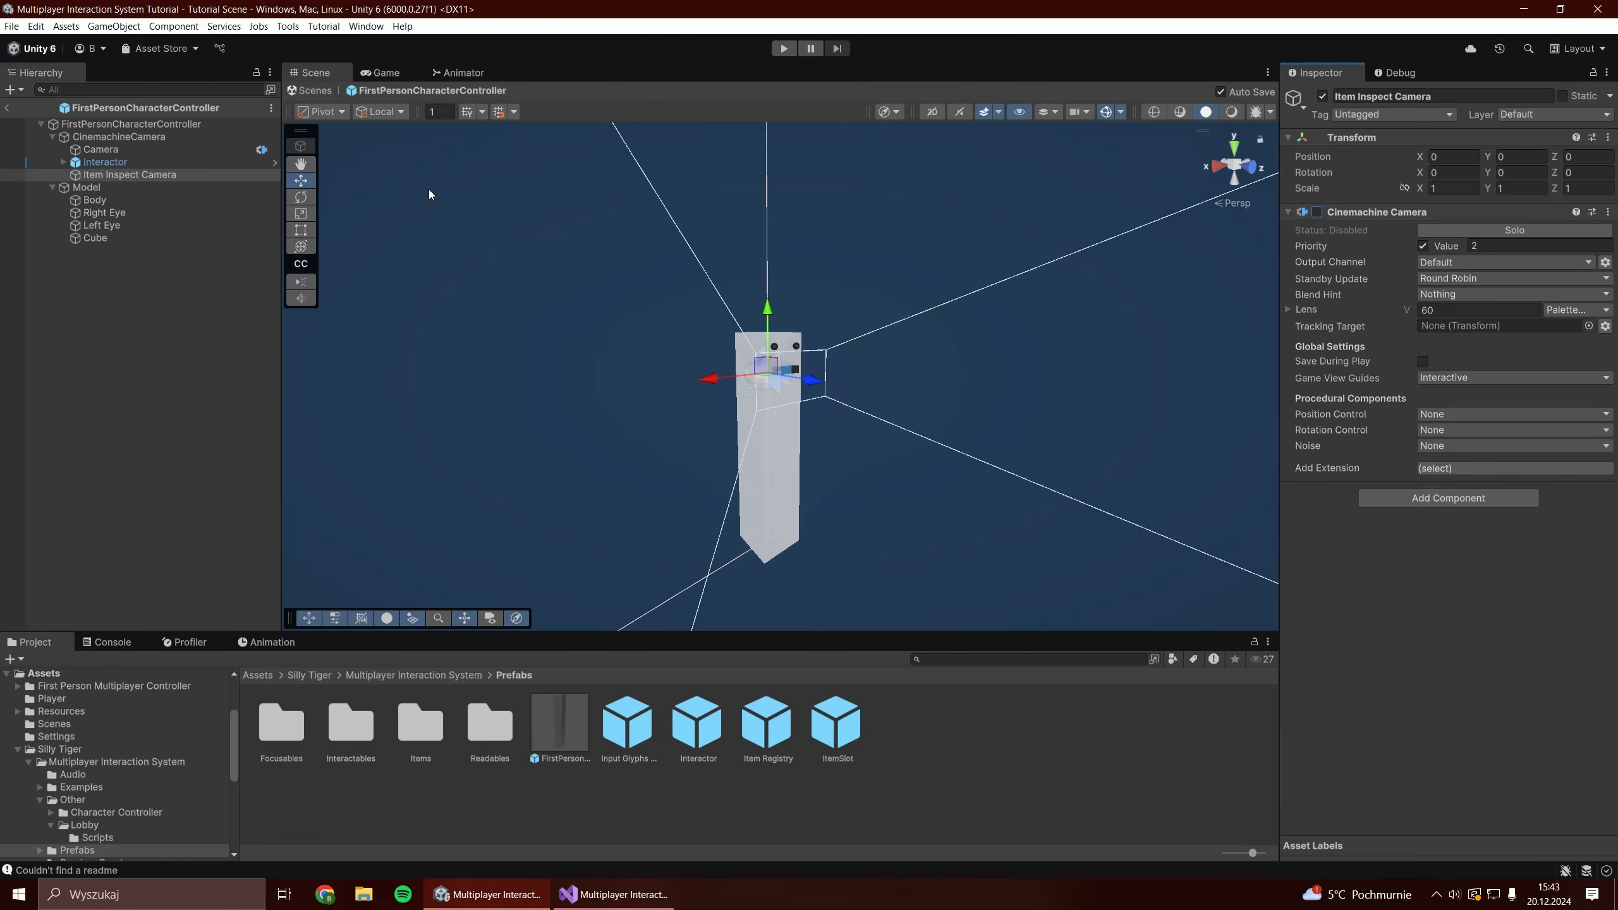
# Select the Interactor, look through its script references and collapse the Interactor script to reach the Inventory settings.
pyautogui.click(126, 162)
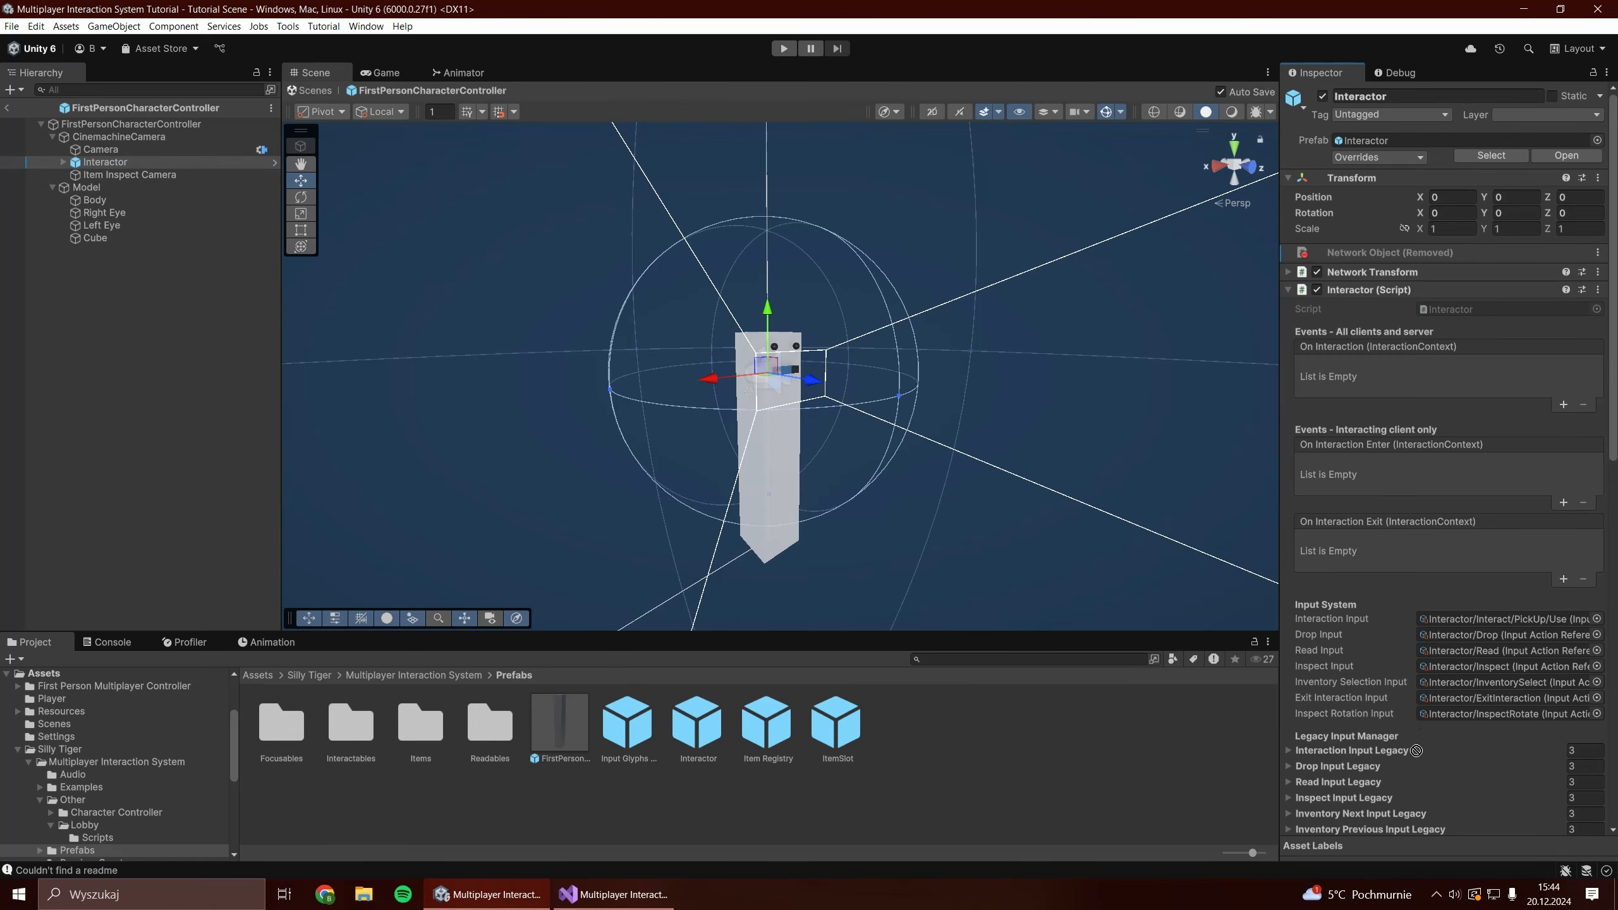
pyautogui.scroll(-3, 1427, 820)
pyautogui.moveTo(1430, 841); pyautogui.dragTo(1467, 292)
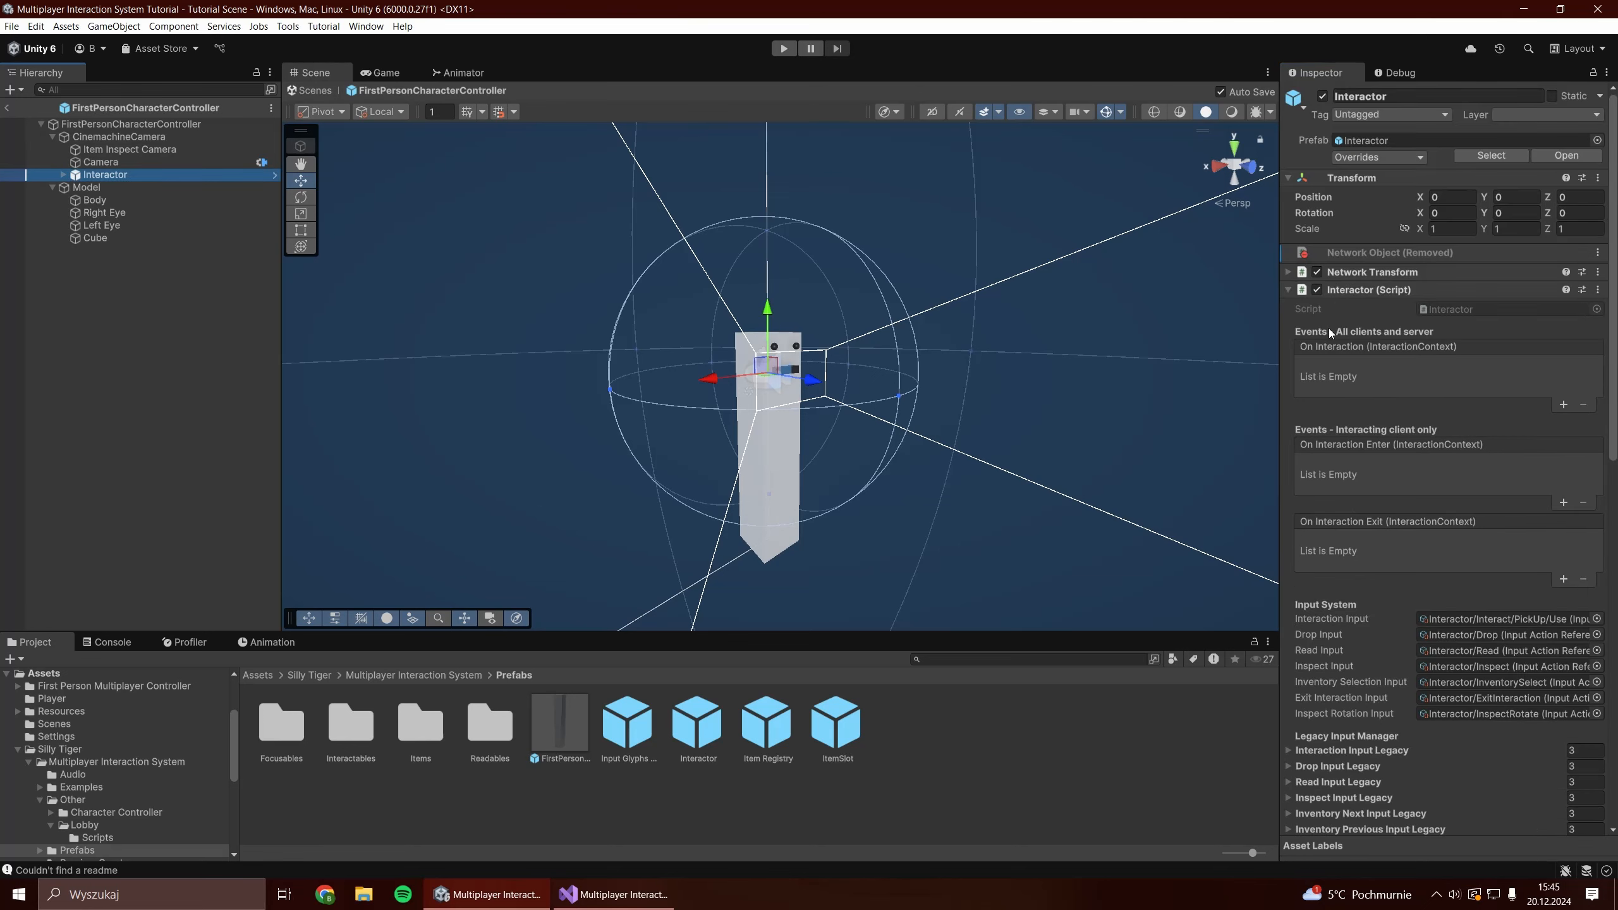
pyautogui.click(1287, 292)
pyautogui.click(1287, 293)
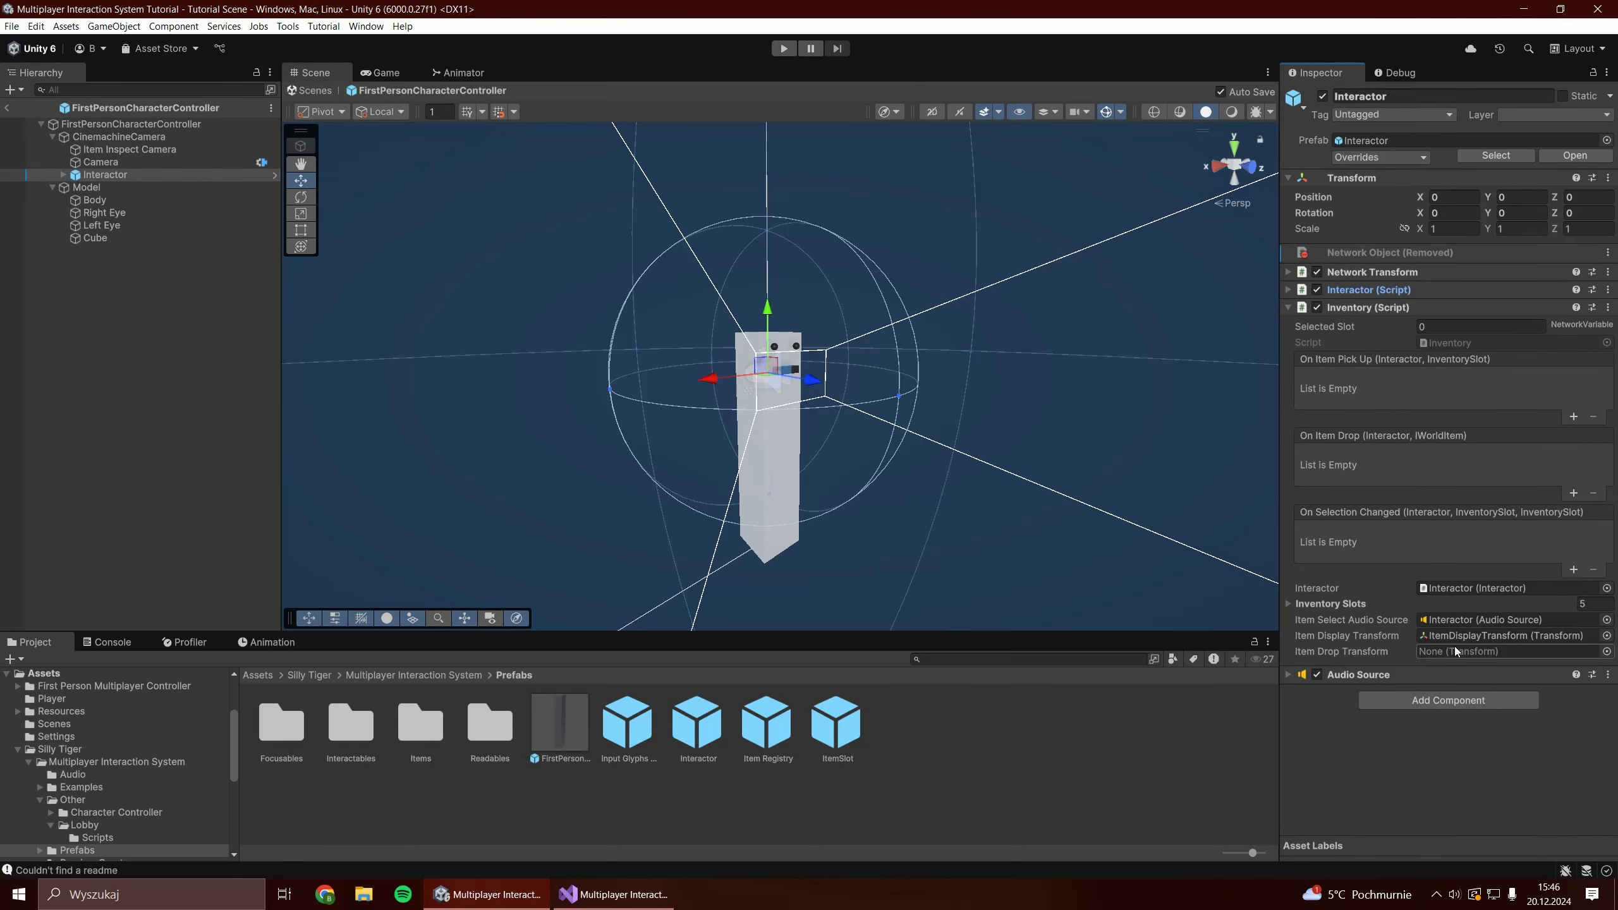
# Create an empty child object under FirstPersonCharacterController and name it Item Drop Transform.
pyautogui.click(52, 187)
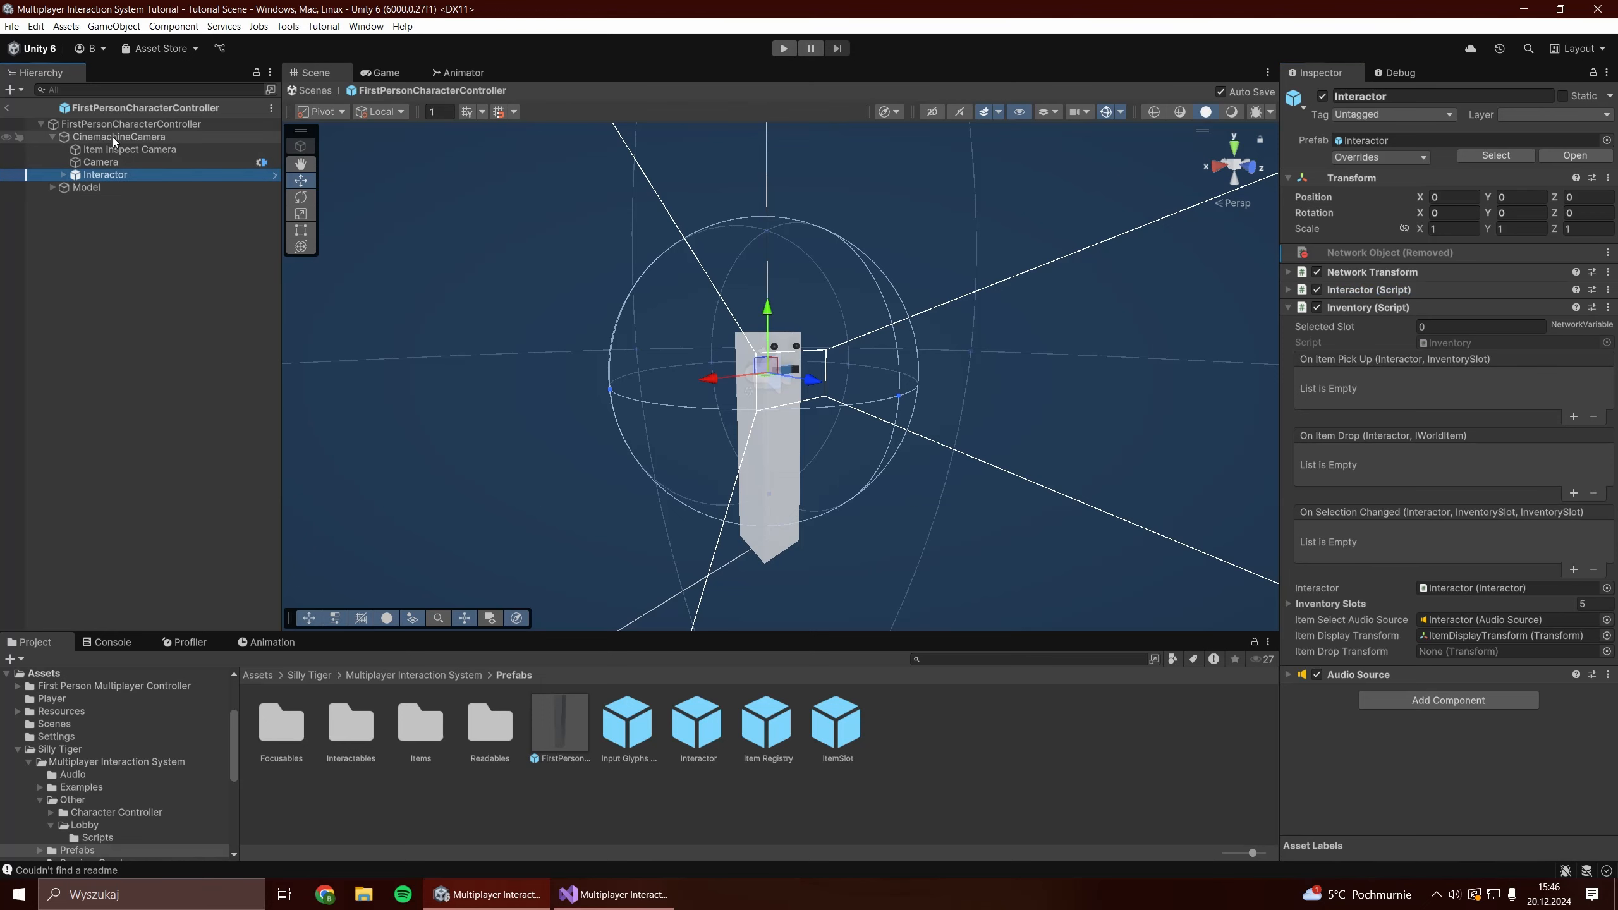
pyautogui.click(53, 137)
pyautogui.rightClick(101, 122)
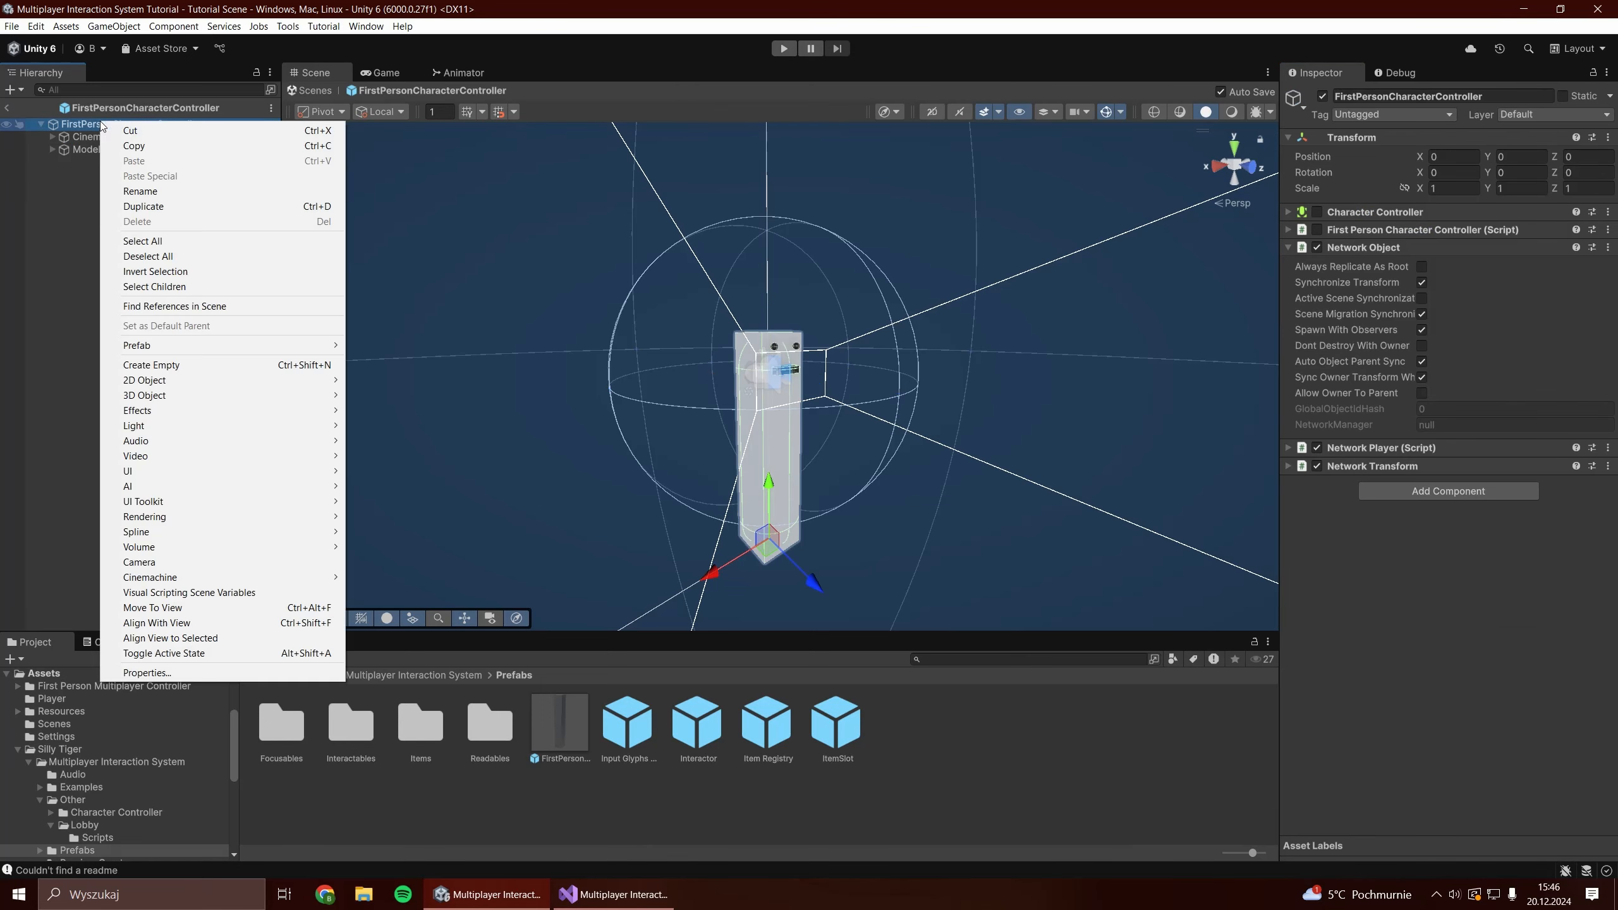
pyautogui.click(203, 361)
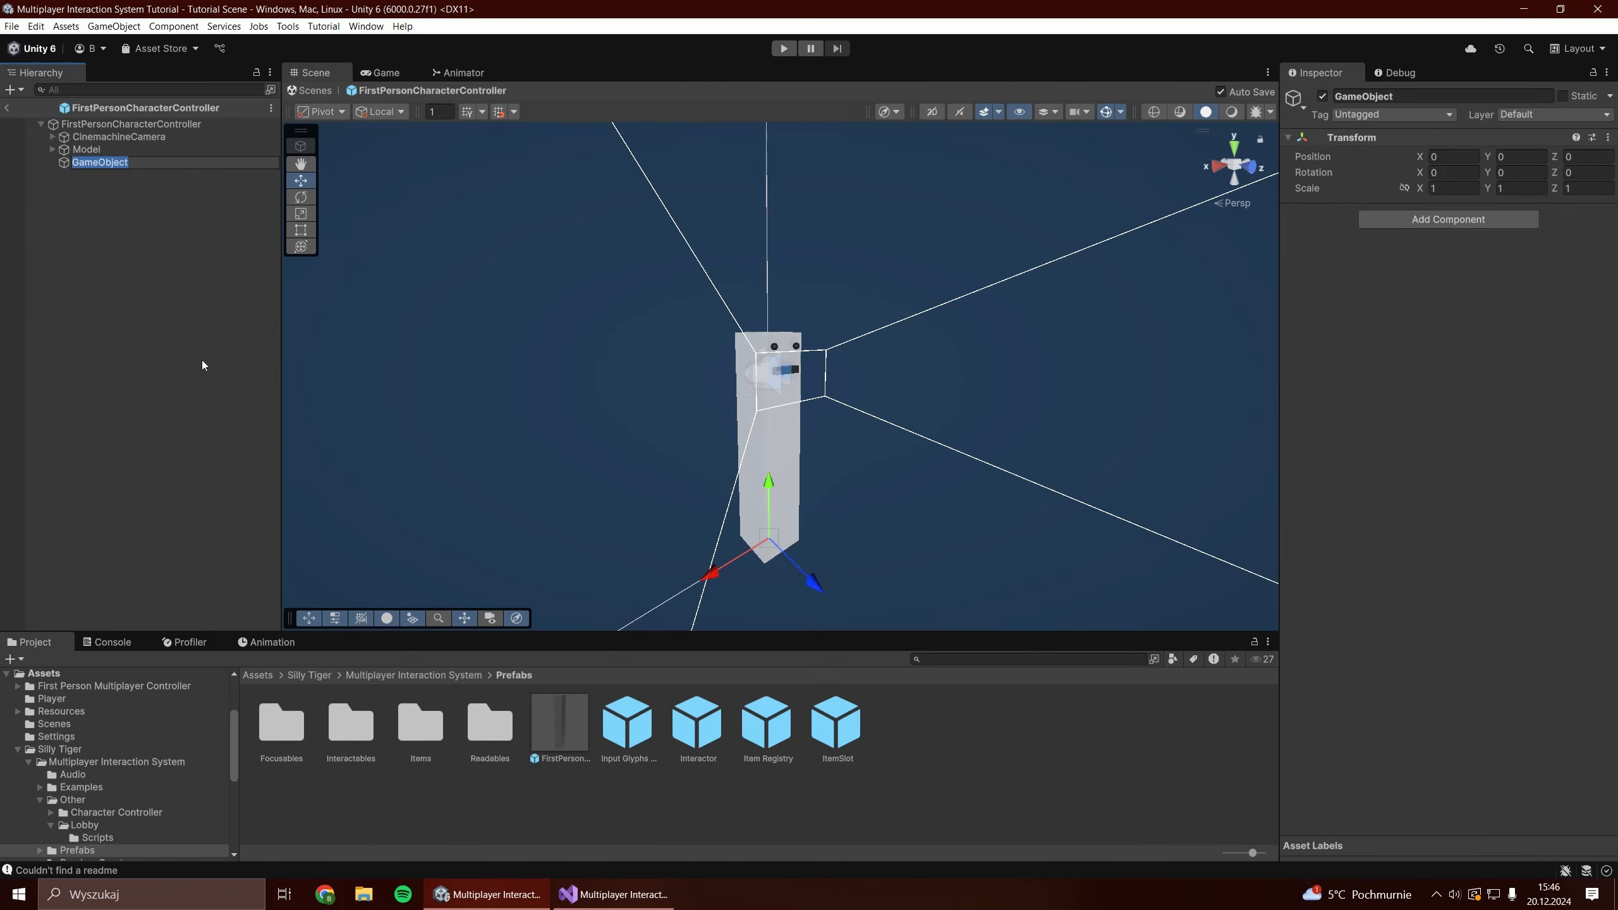
pyautogui.write('Item Drop Transform')
pyautogui.press('Return')
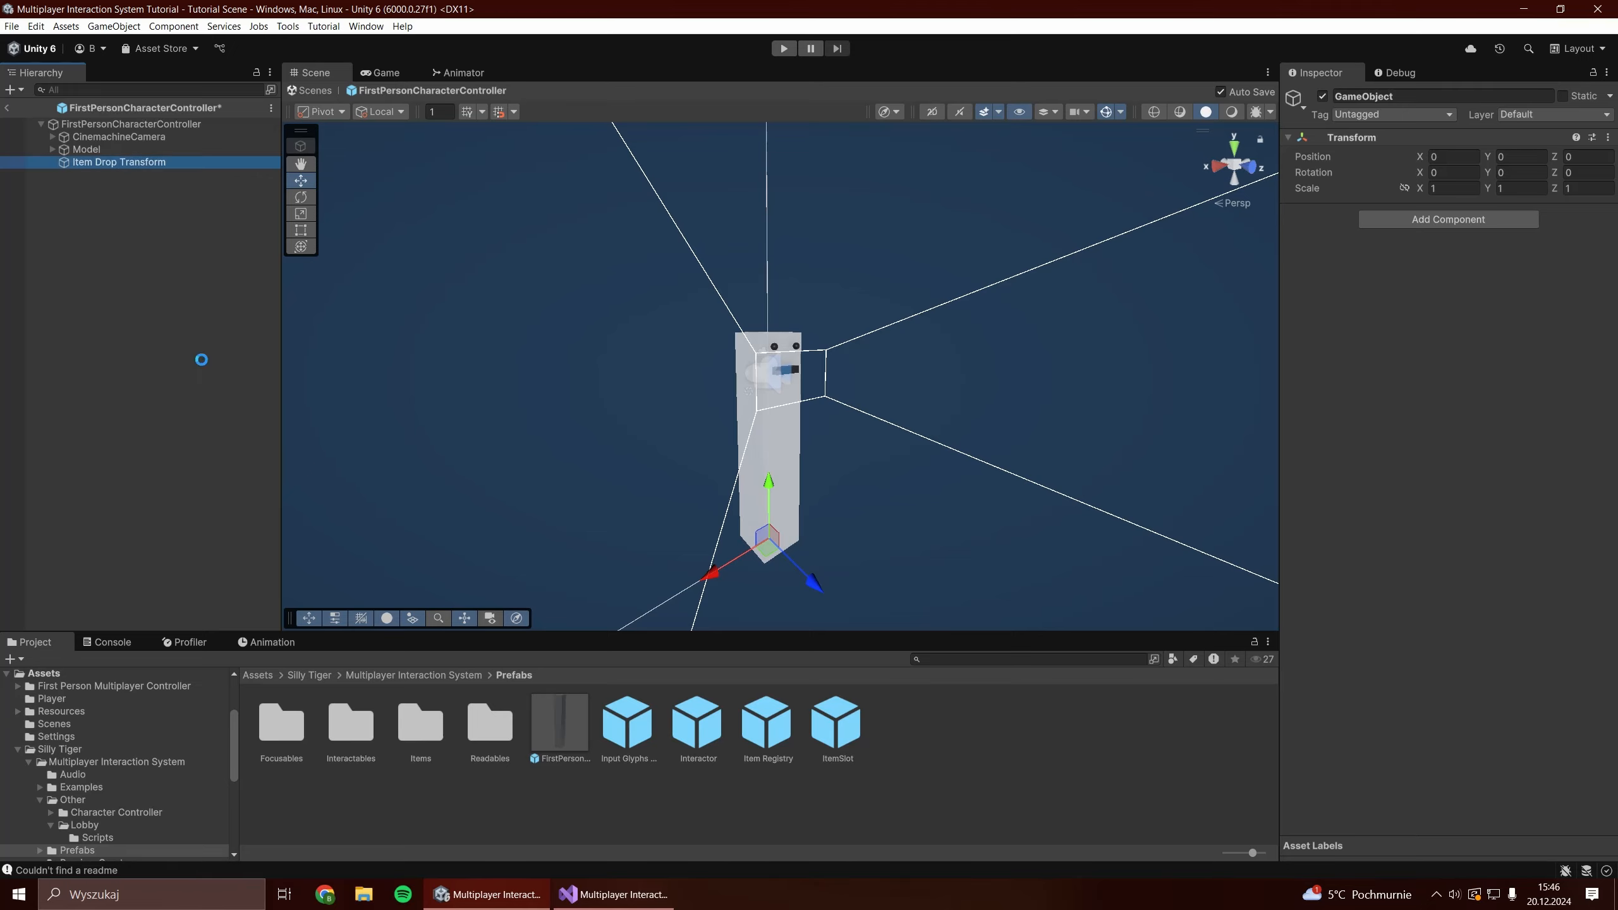
# Raise the Item Drop Transform slightly above the base of the player model, to a Y position of about 0.159.
pyautogui.keyDown('alt'); pyautogui.moveTo(841, 478); pyautogui.dragTo(1012, 455); pyautogui.keyUp('alt')
pyautogui.press('f')
pyautogui.scroll(10, 879, 377)
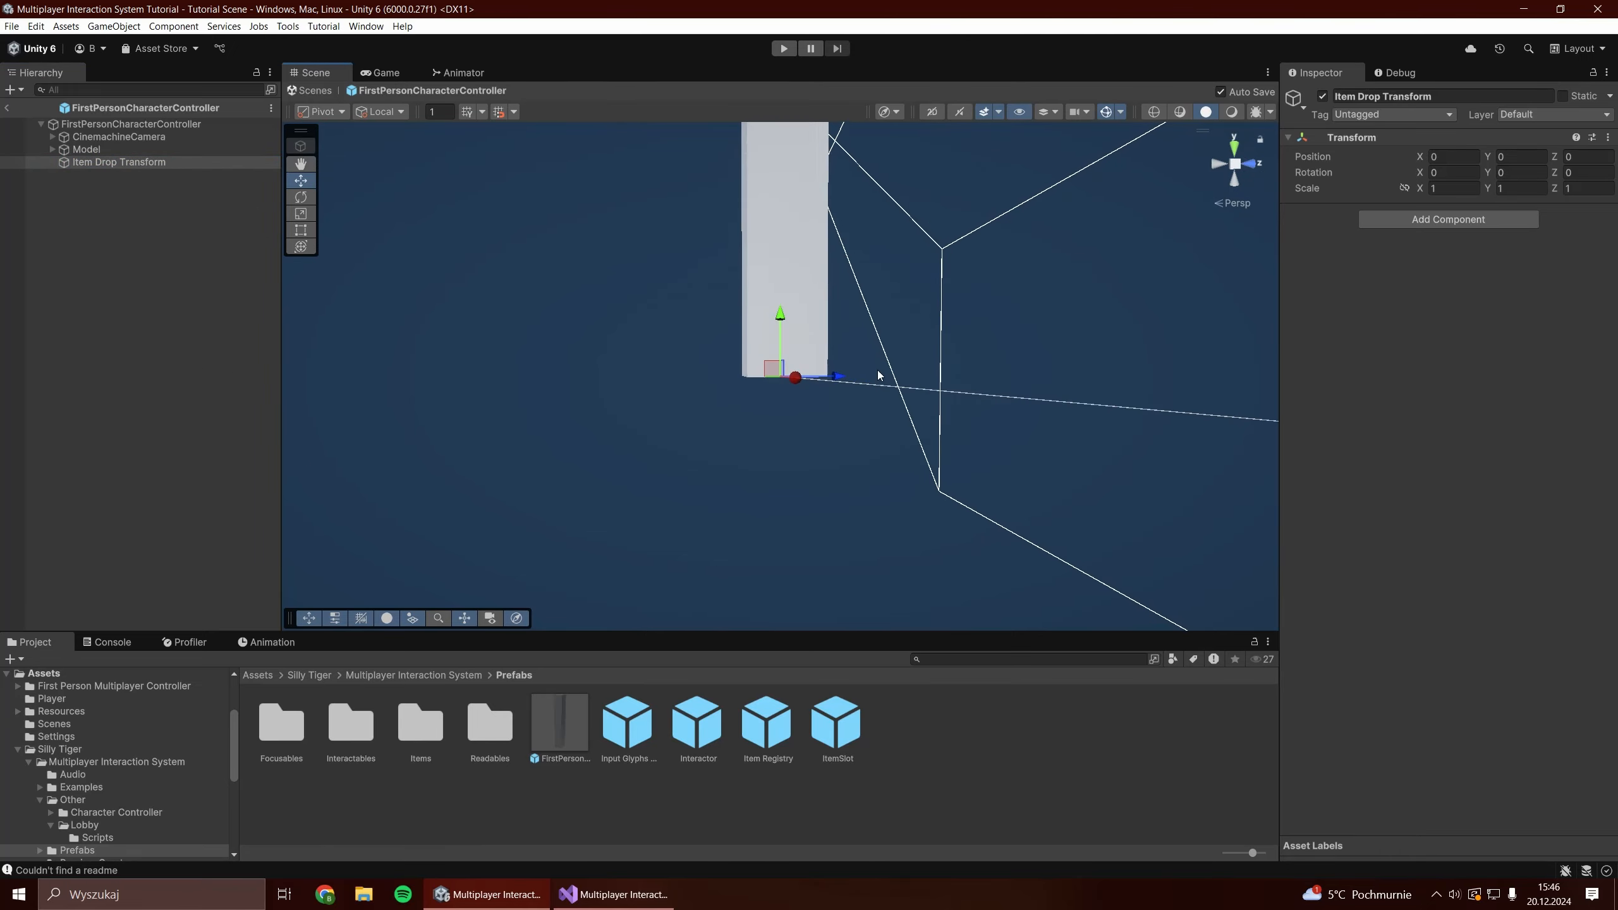
pyautogui.keyDown('alt'); pyautogui.moveTo(879, 376); pyautogui.dragTo(745, 347); pyautogui.keyUp('alt')
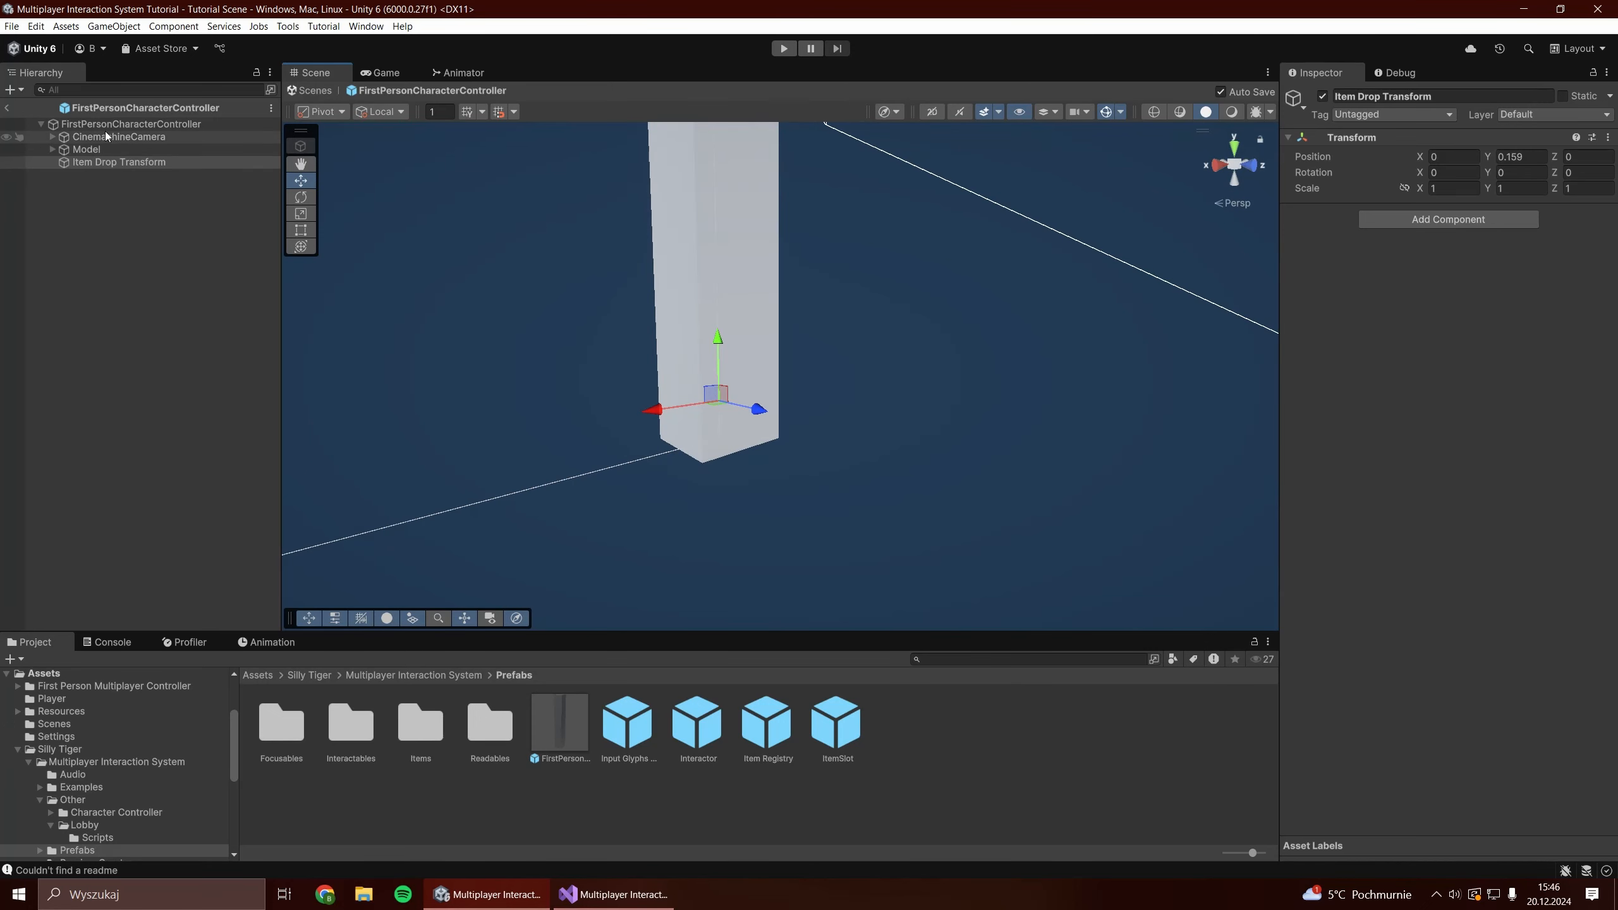
# Assign the Item Drop Transform object to the Item Drop Transform reference of the Interactor's Inventory script.
pyautogui.click(53, 136)
pyautogui.click(95, 173)
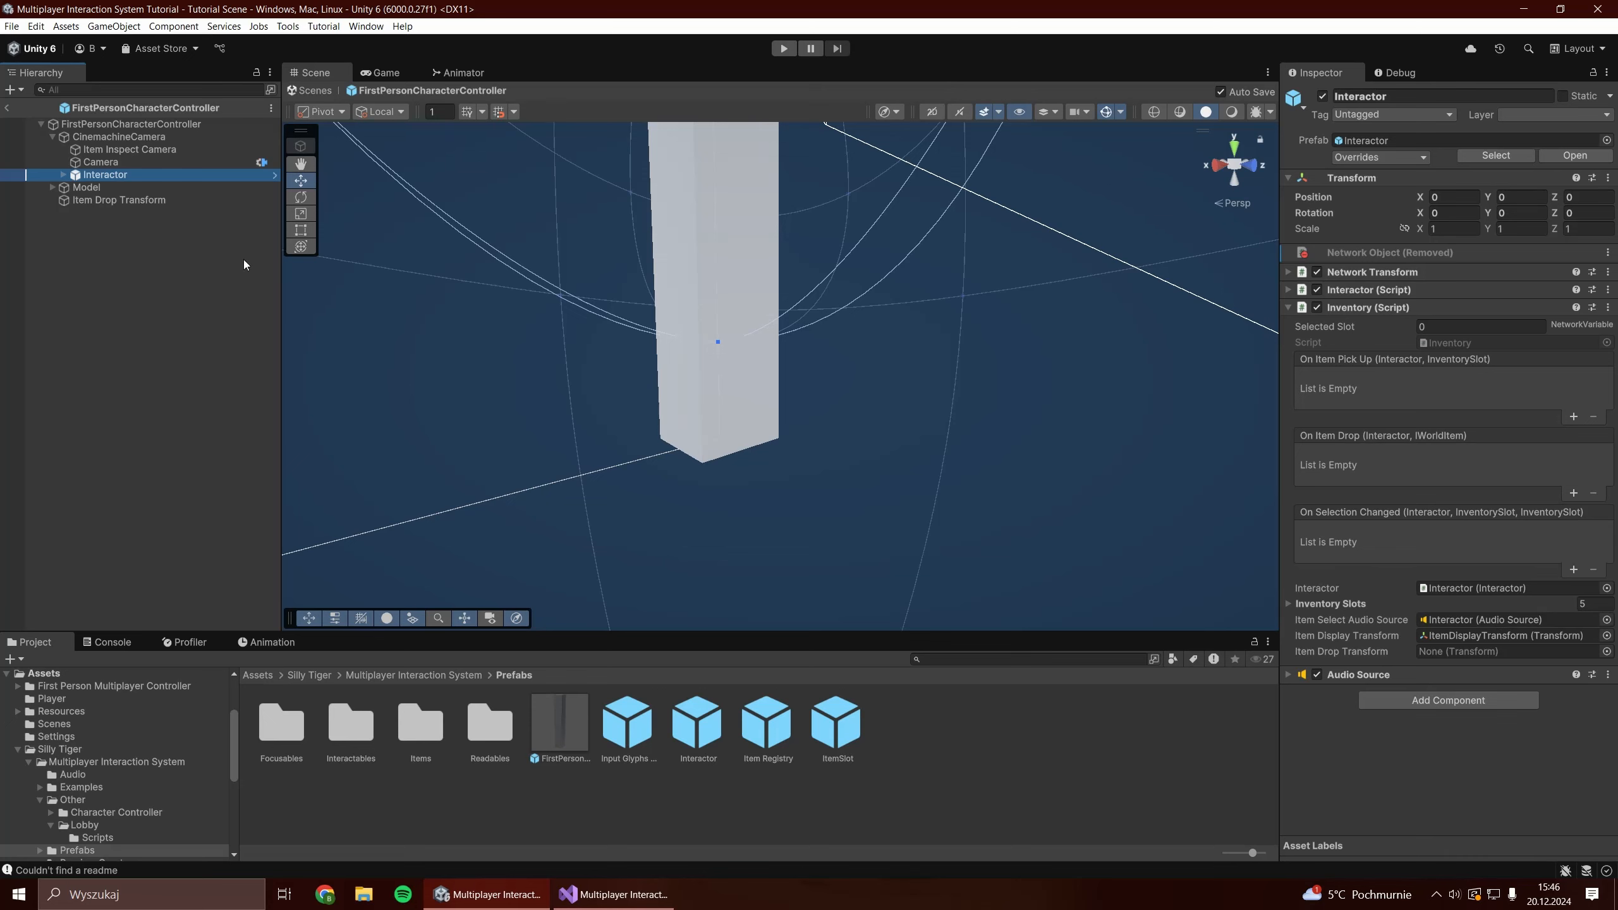
pyautogui.moveTo(115, 200); pyautogui.dragTo(1474, 653)
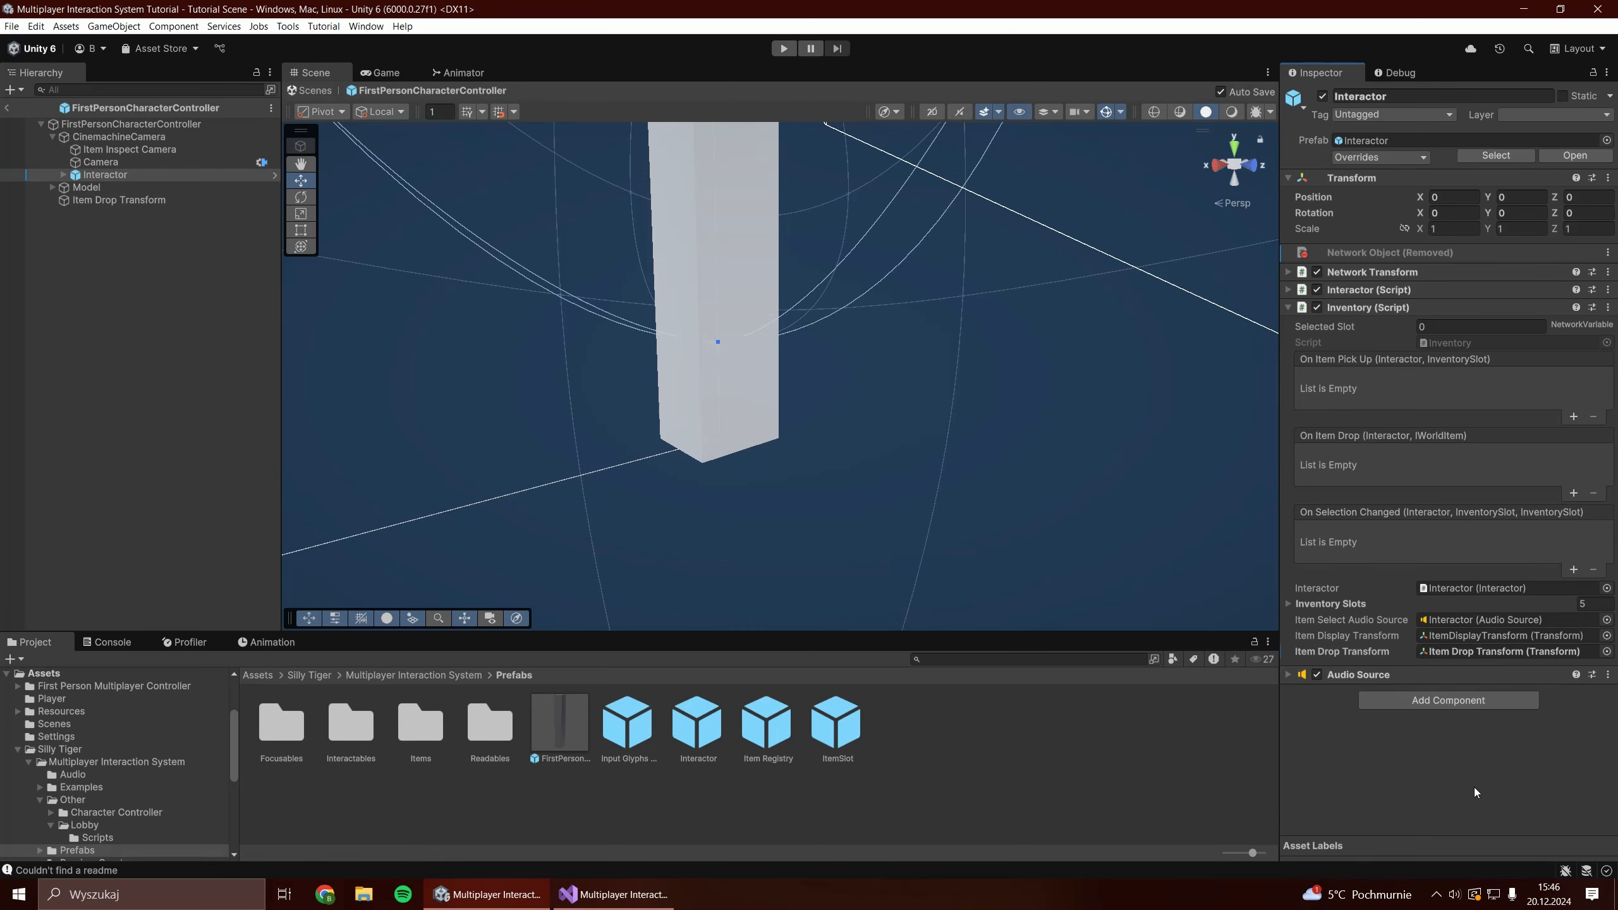
# Add an entry to the Interactor script's On Interaction event for all clients and server.
pyautogui.press('f')
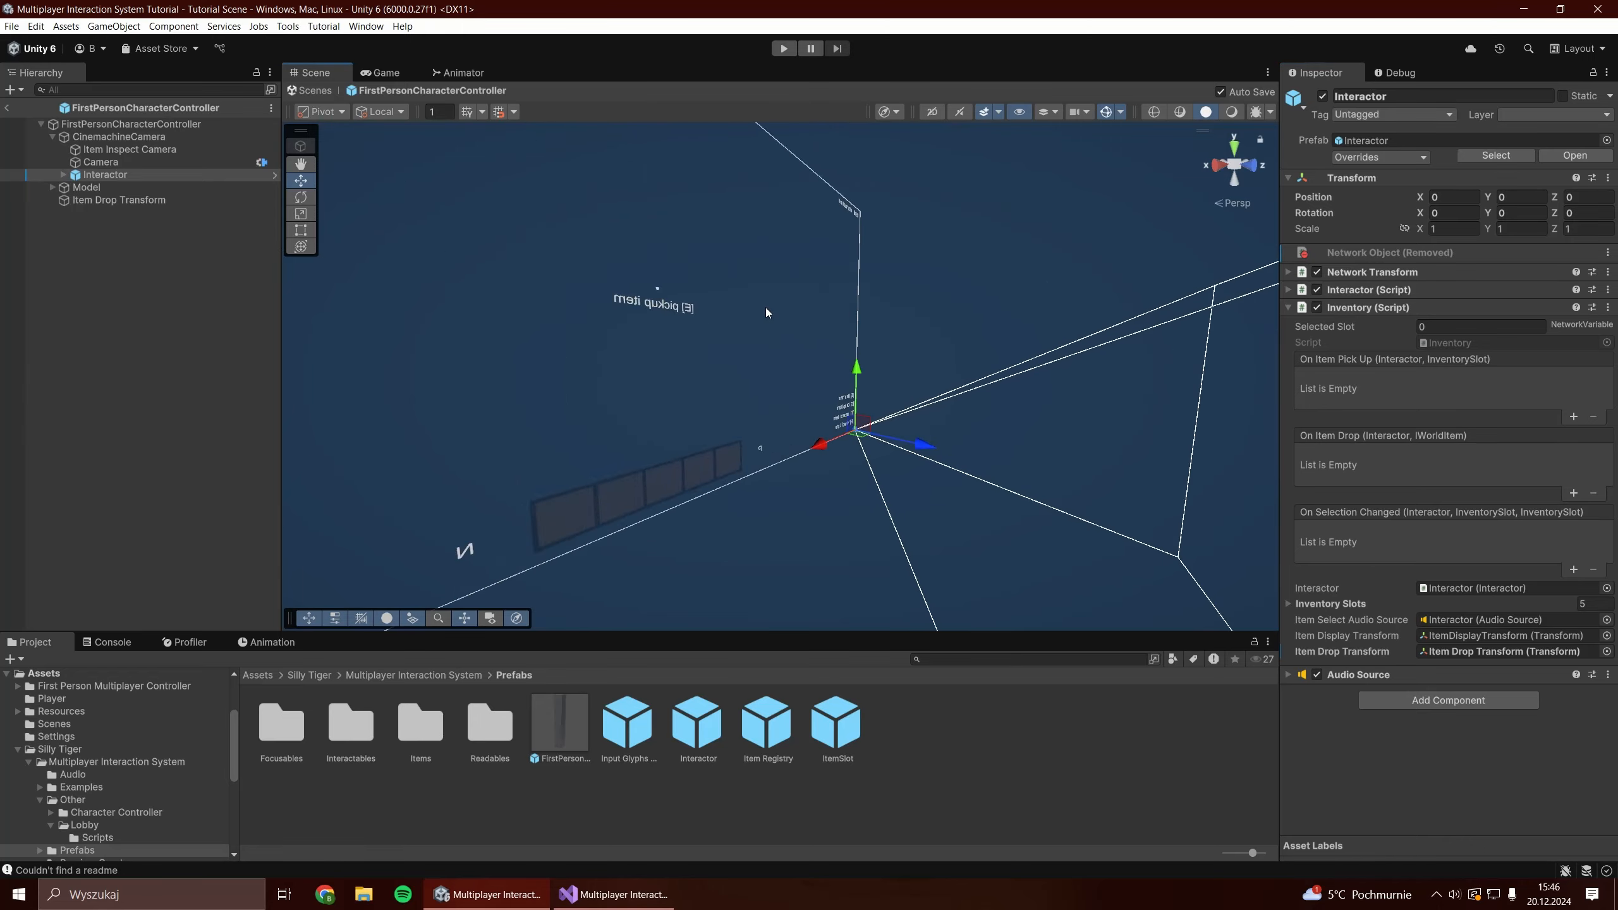
pyautogui.keyDown('alt'); pyautogui.moveTo(766, 307); pyautogui.dragTo(910, 437); pyautogui.keyUp('alt')
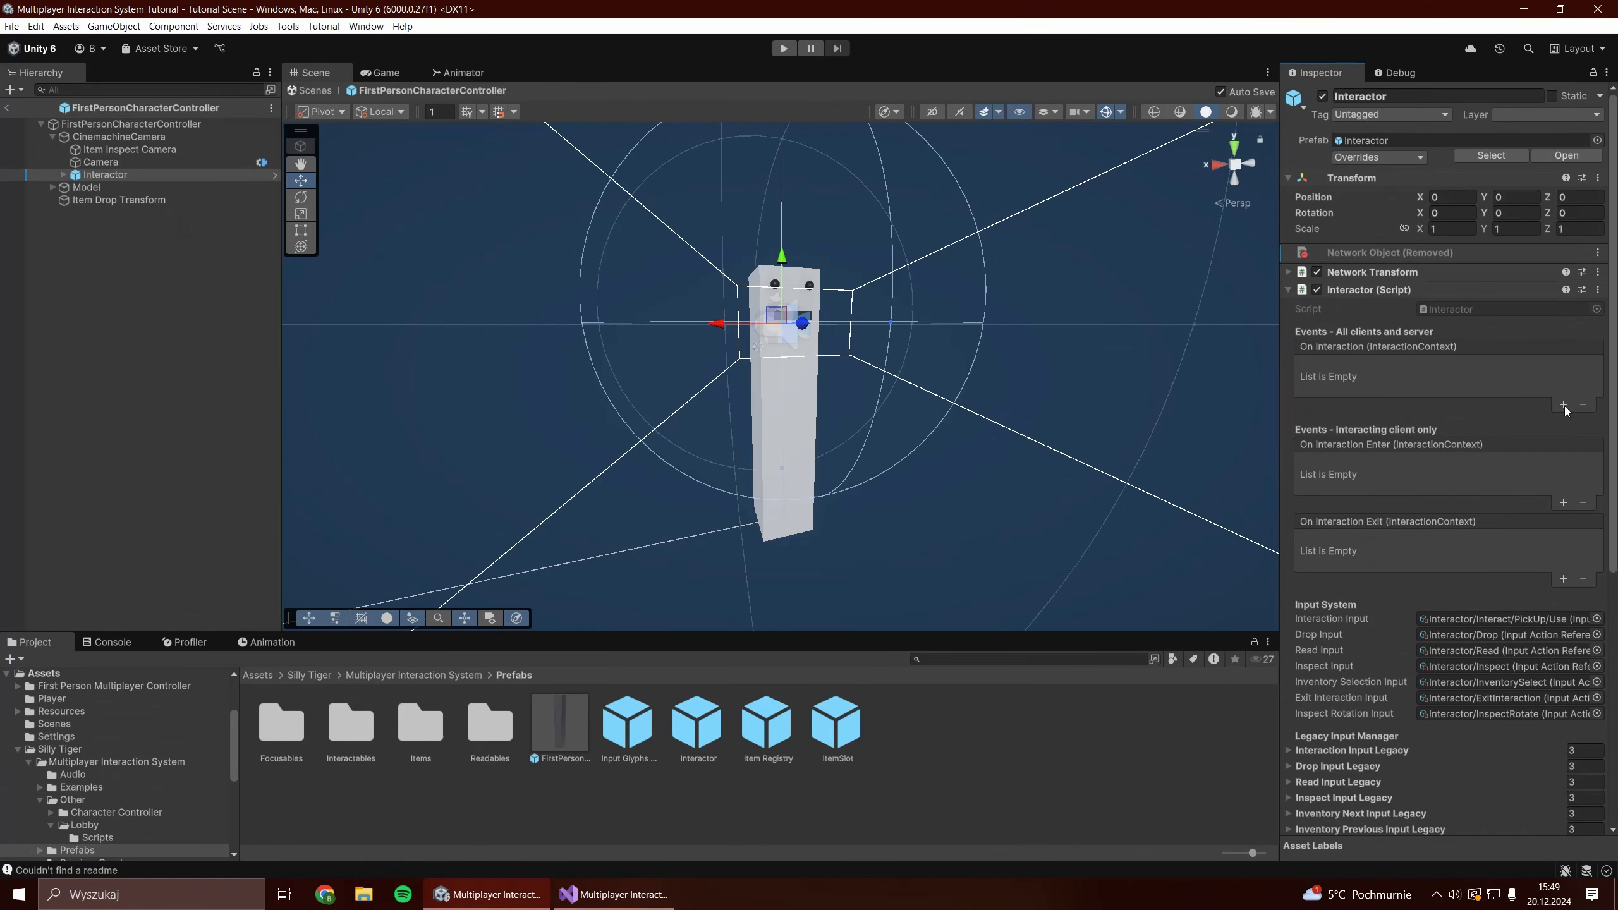
pyautogui.click(1564, 405)
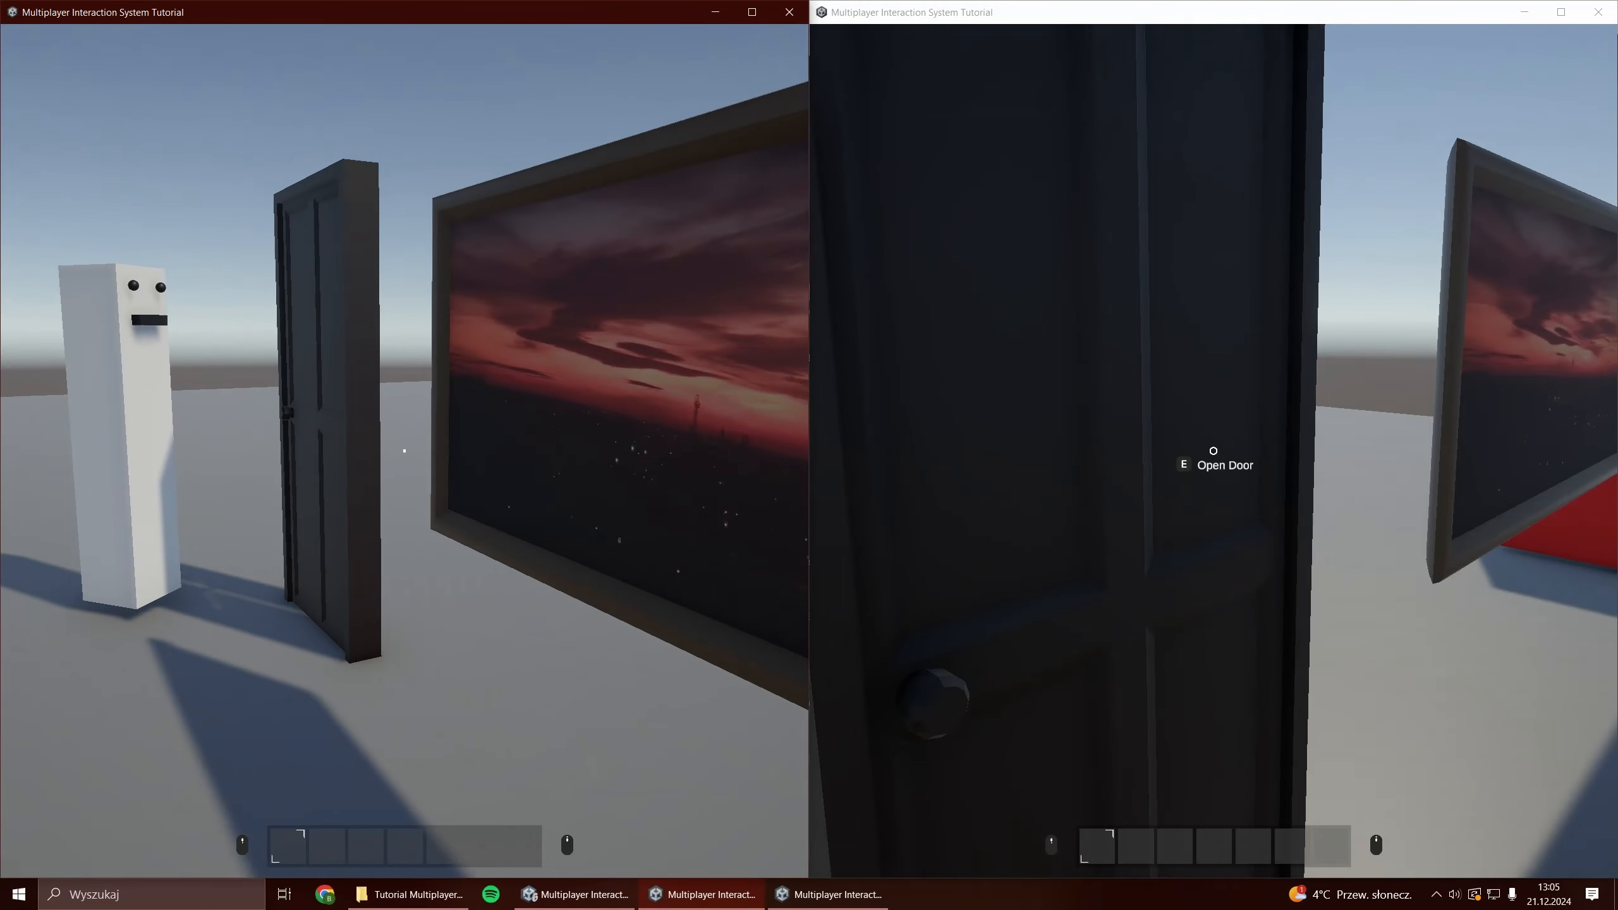
# Walk up to the door in the running game clients and open and close it to demonstrate the interaction across both windows.
pyautogui.press('w')
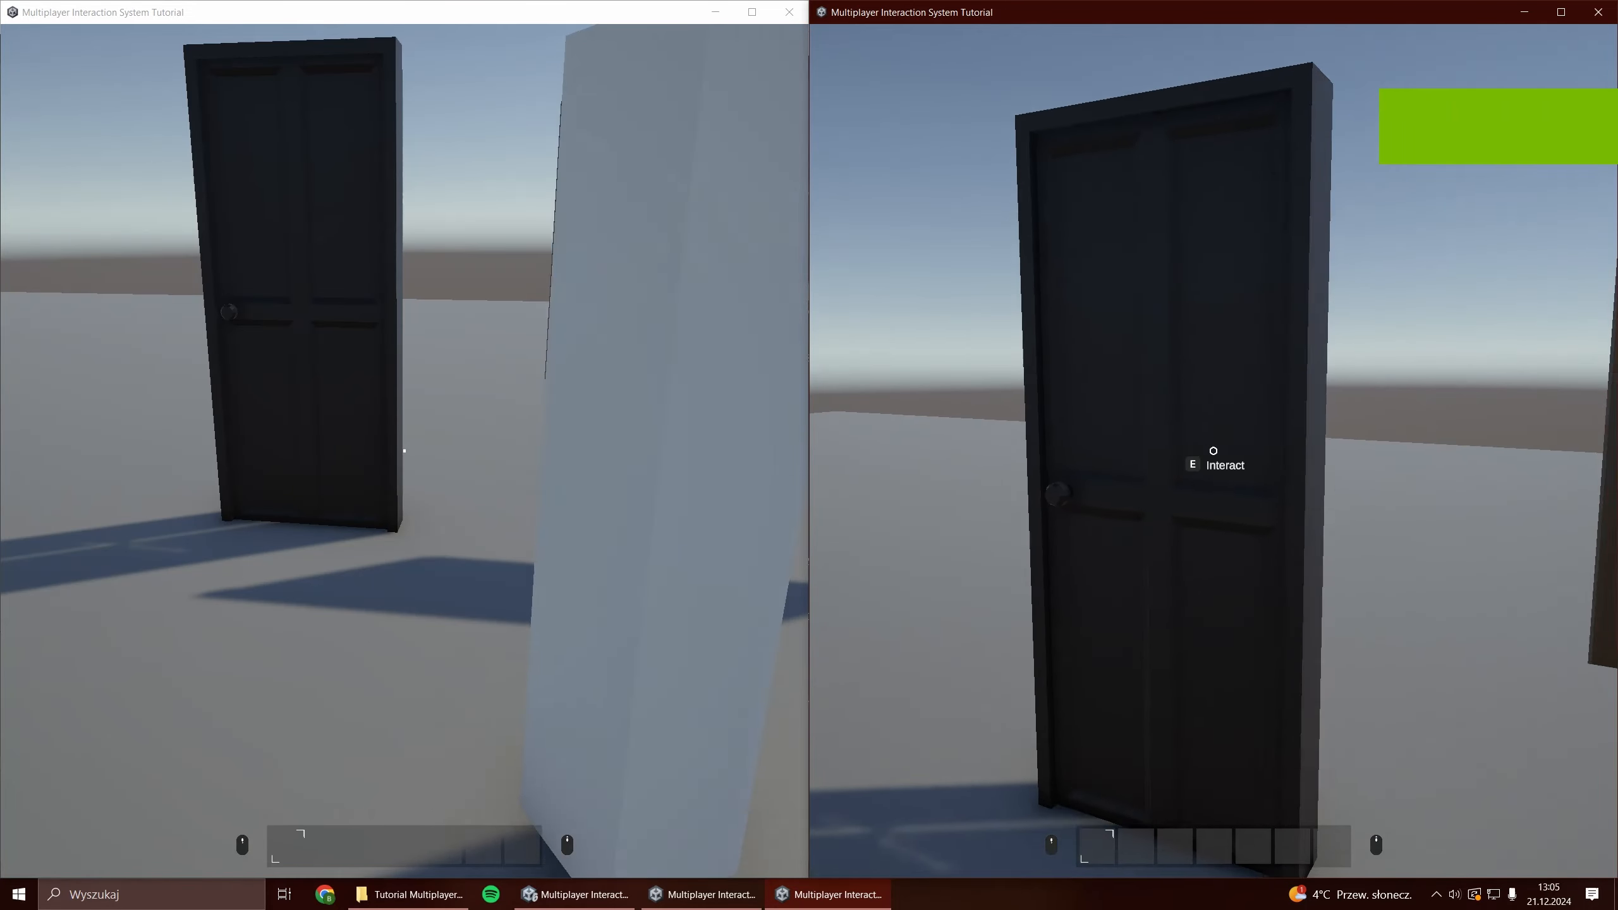
pyautogui.press('w')
pyautogui.press('e')
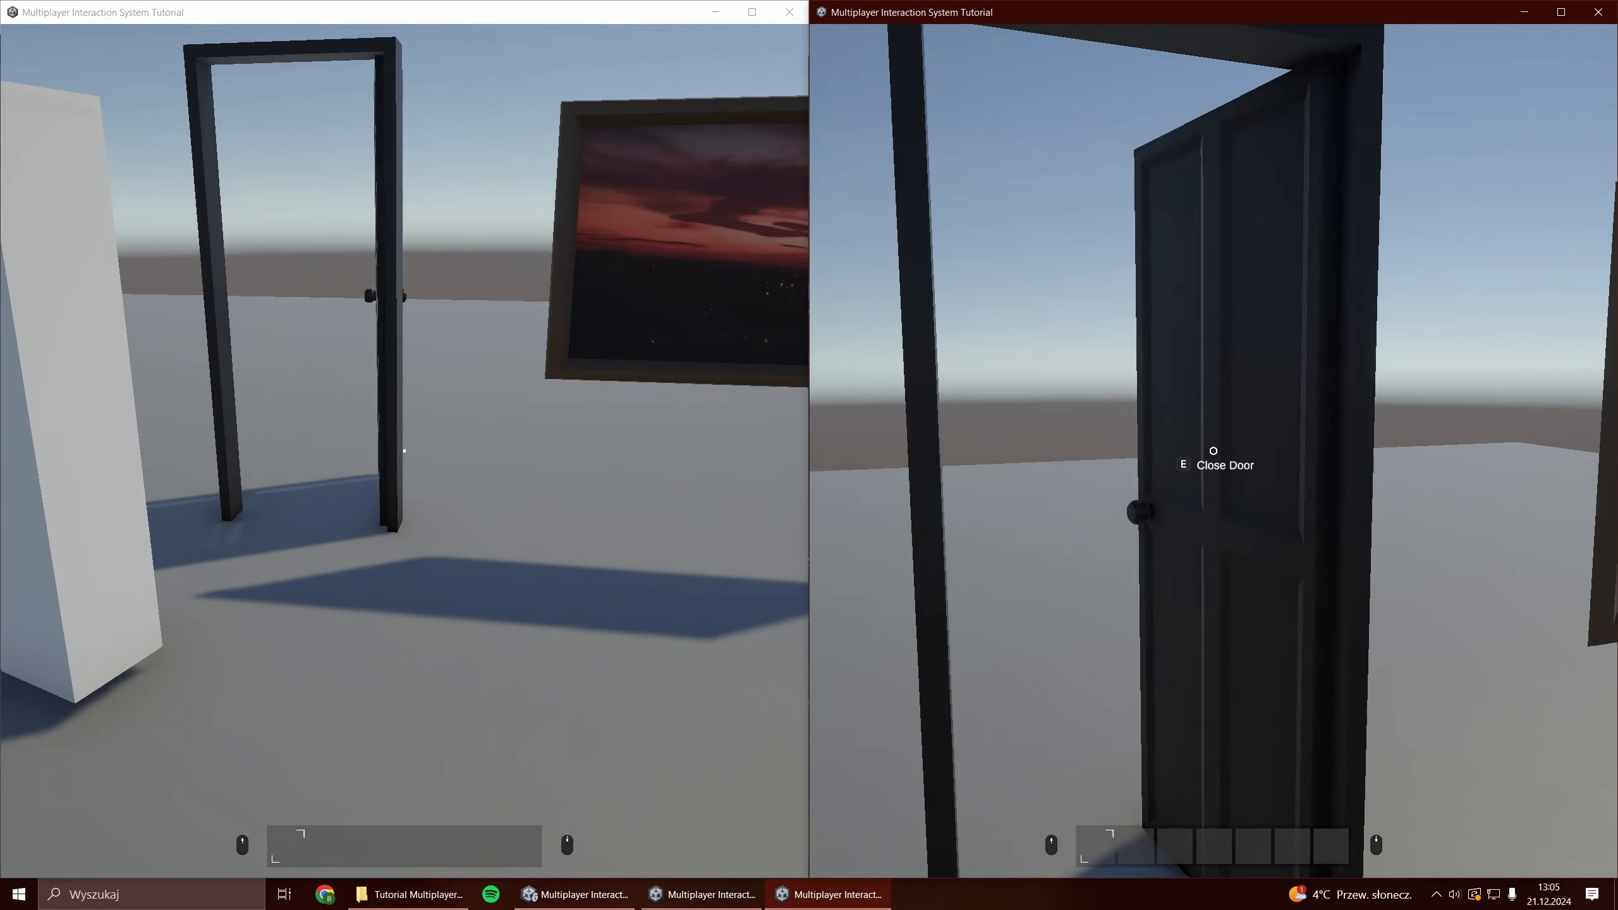
pyautogui.press('e')
pyautogui.hotkey('alt', 'Tab')
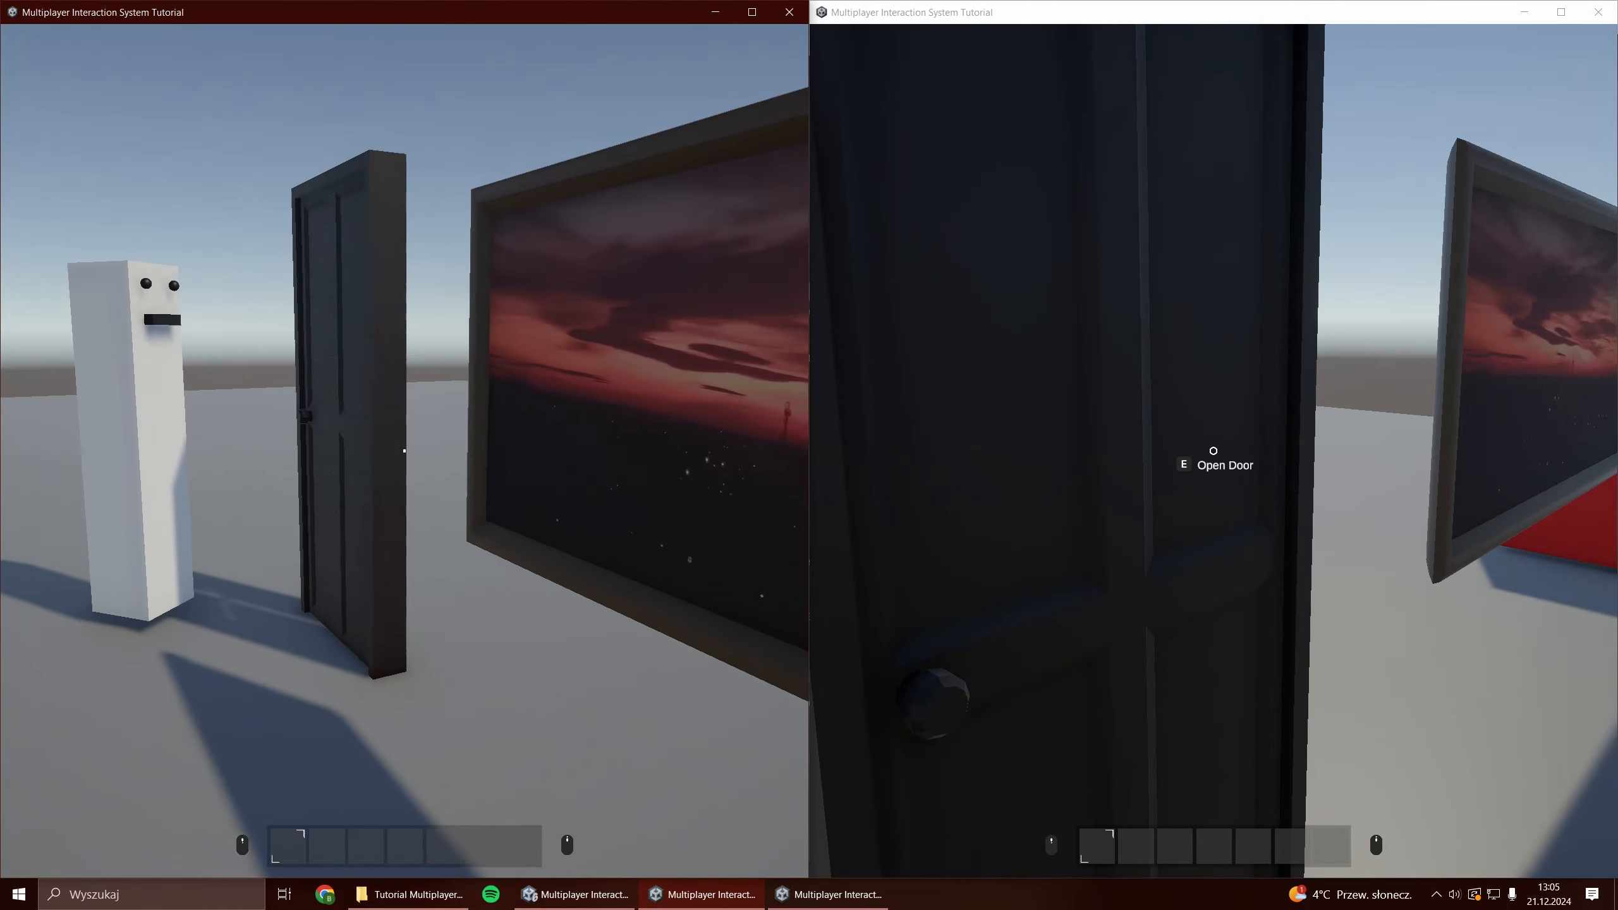
pyautogui.hotkey('alt', 'Tab')
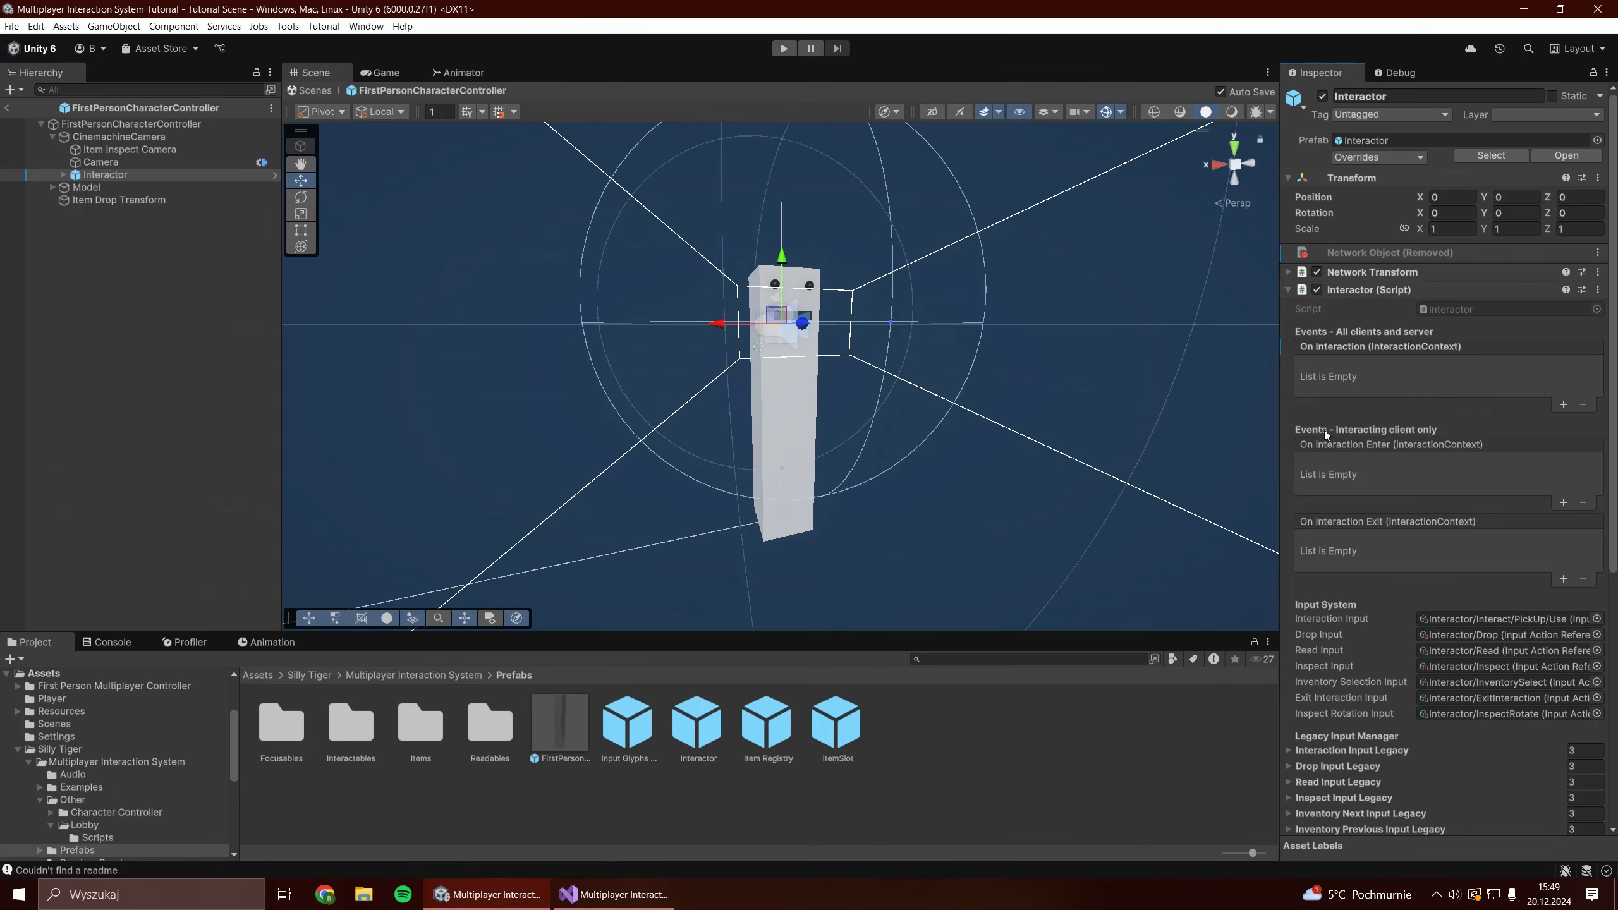
# Add entries to On Interaction Enter and On Interaction Exit, and make the Enter entry set FirstPersonCharacterController.enabled to false.
pyautogui.click(1562, 504)
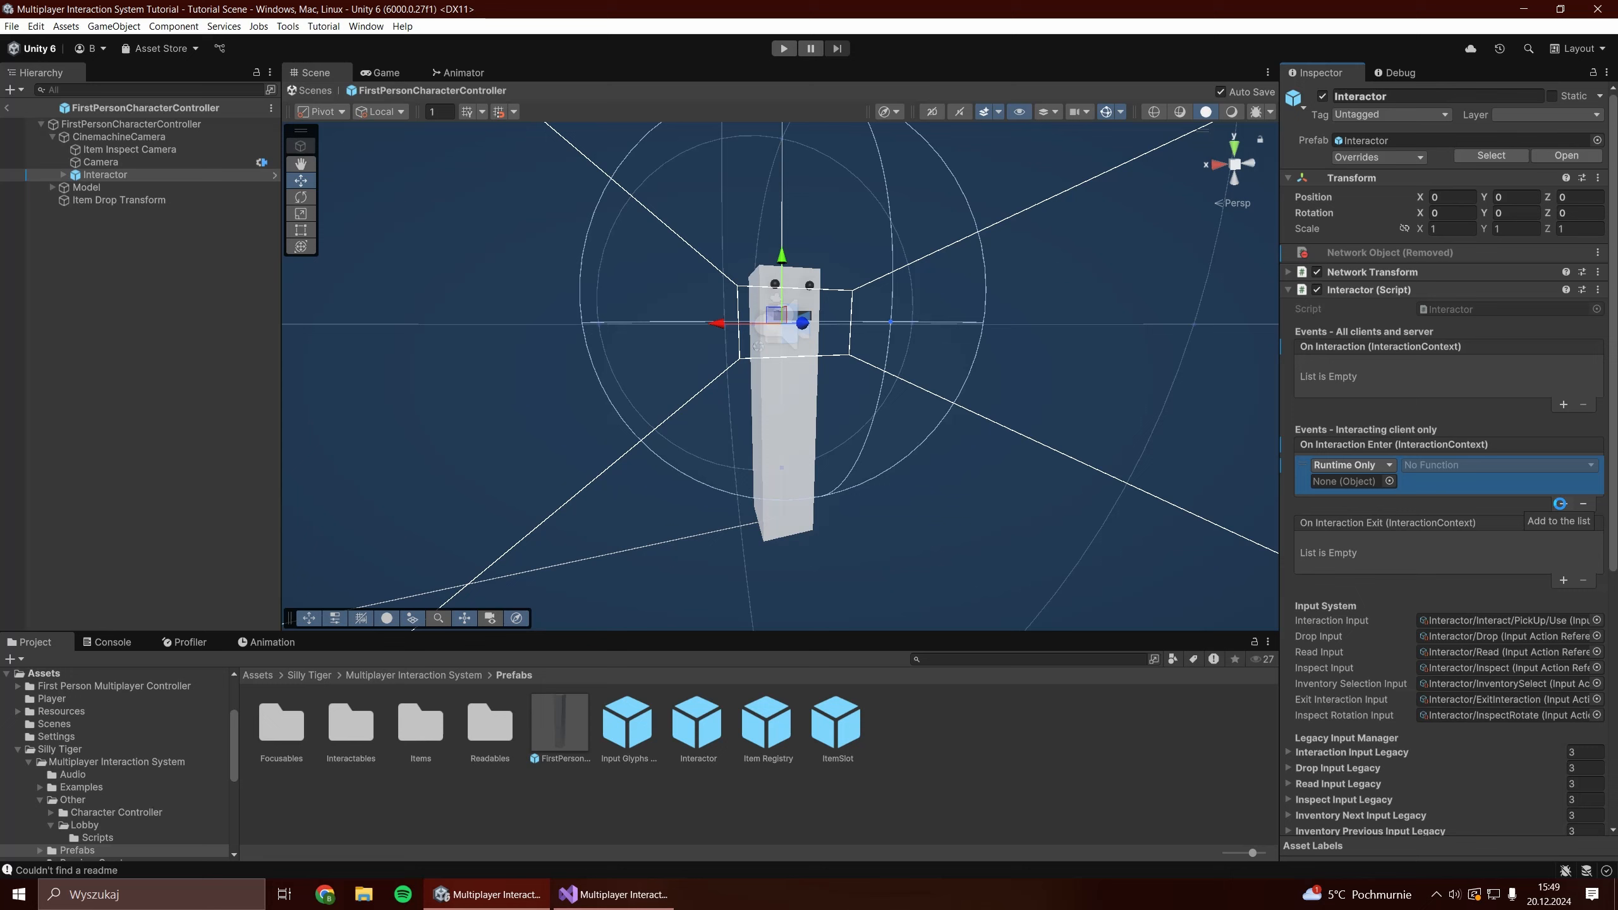
pyautogui.click(1565, 580)
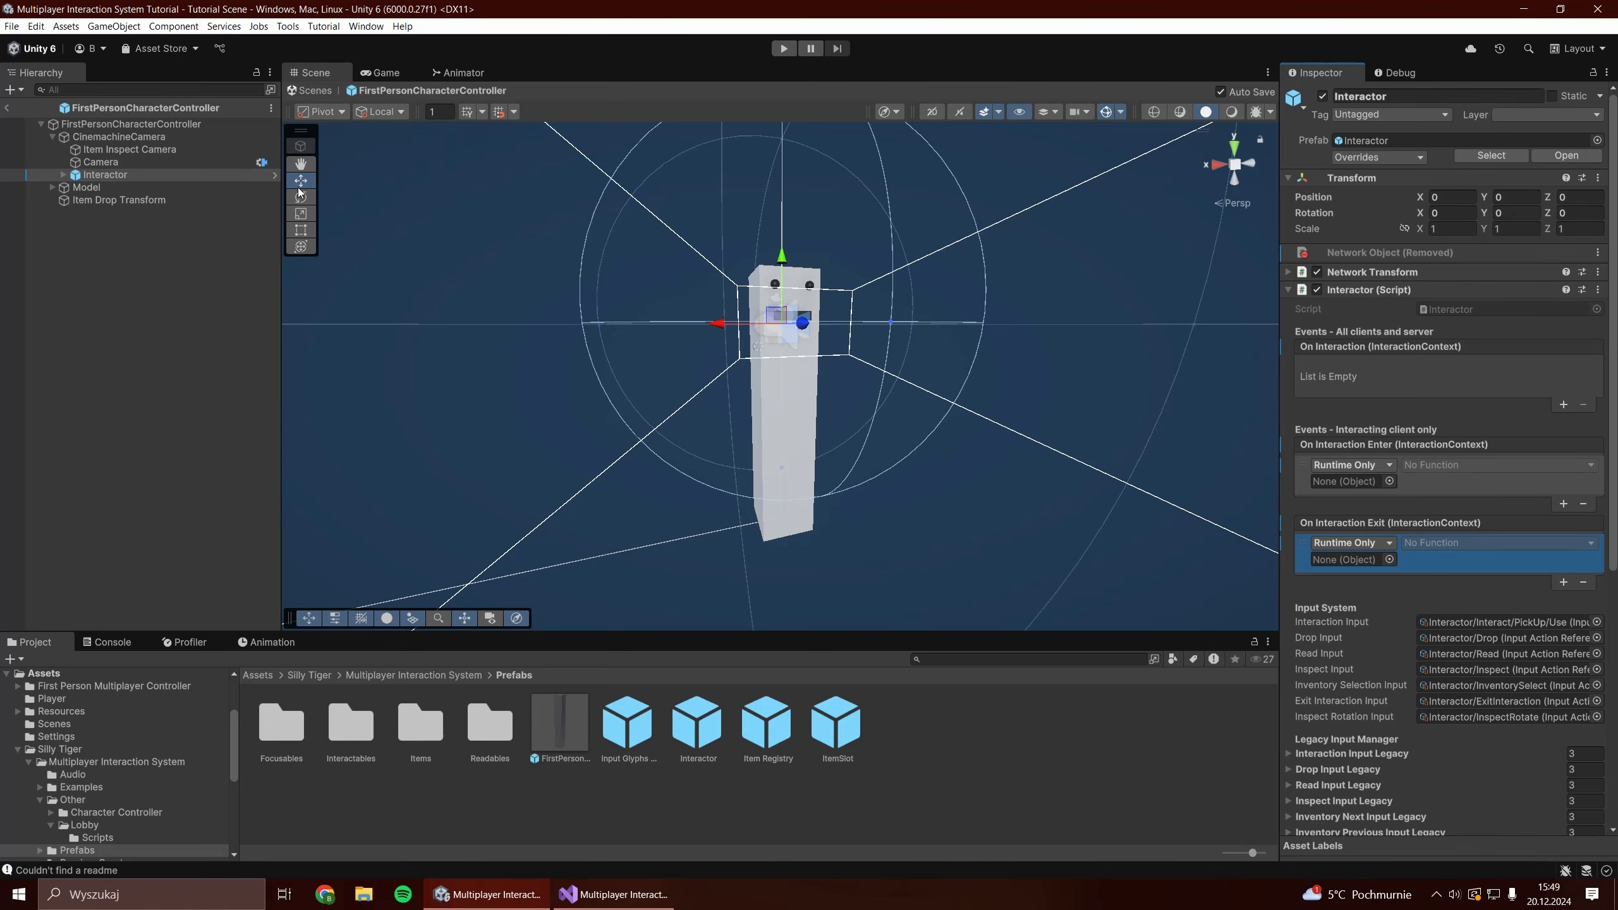
pyautogui.moveTo(131, 125); pyautogui.dragTo(1265, 461)
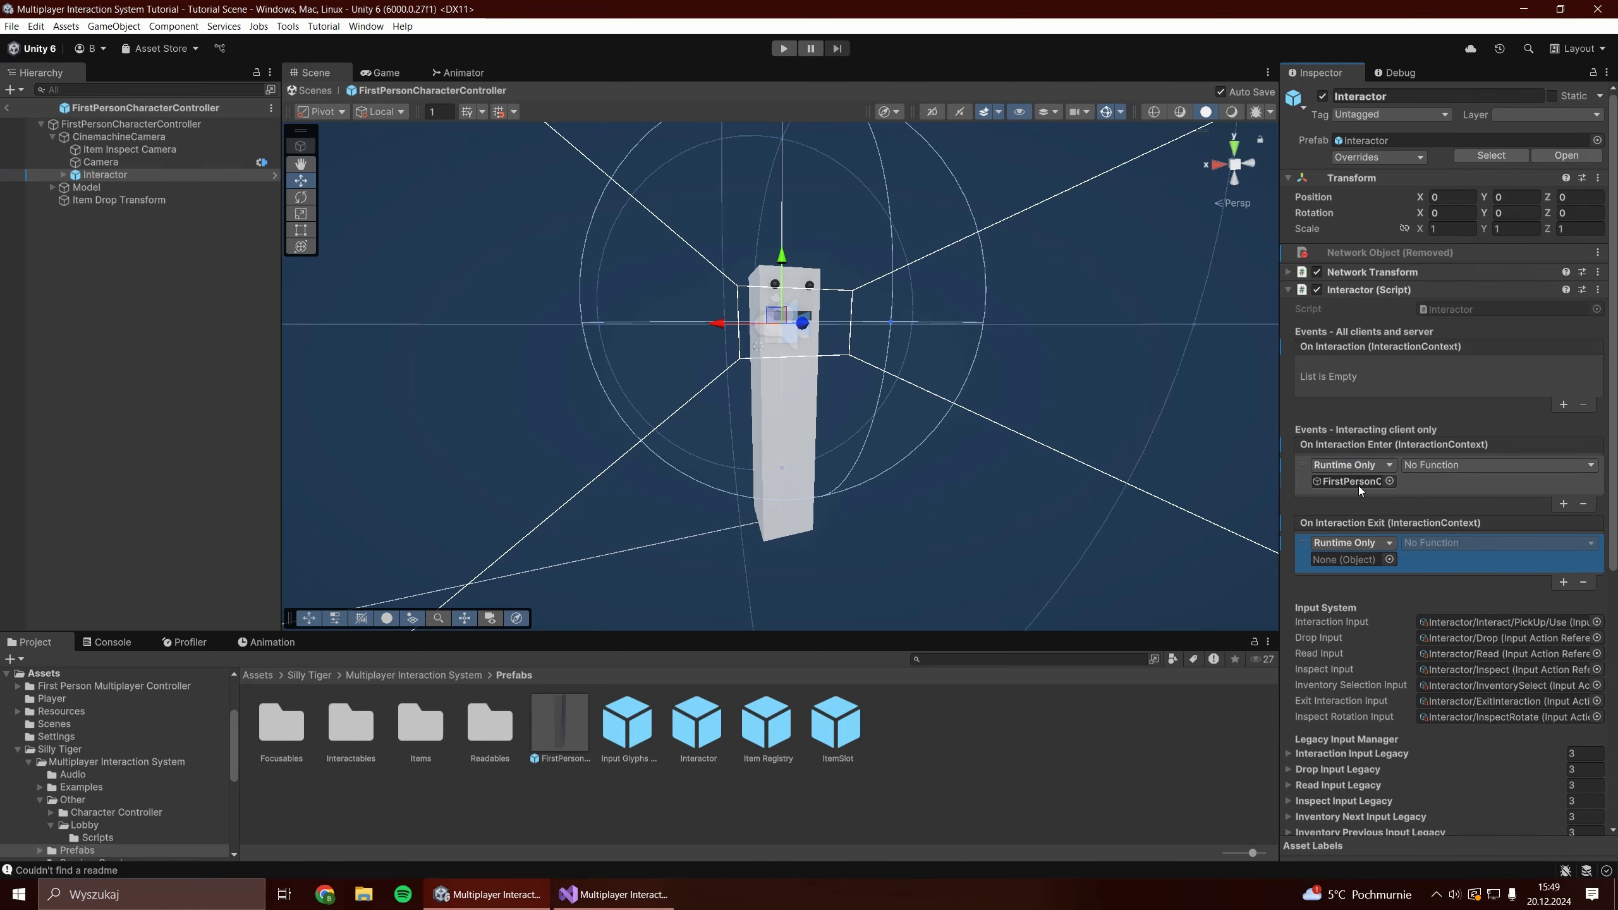
pyautogui.click(1472, 468)
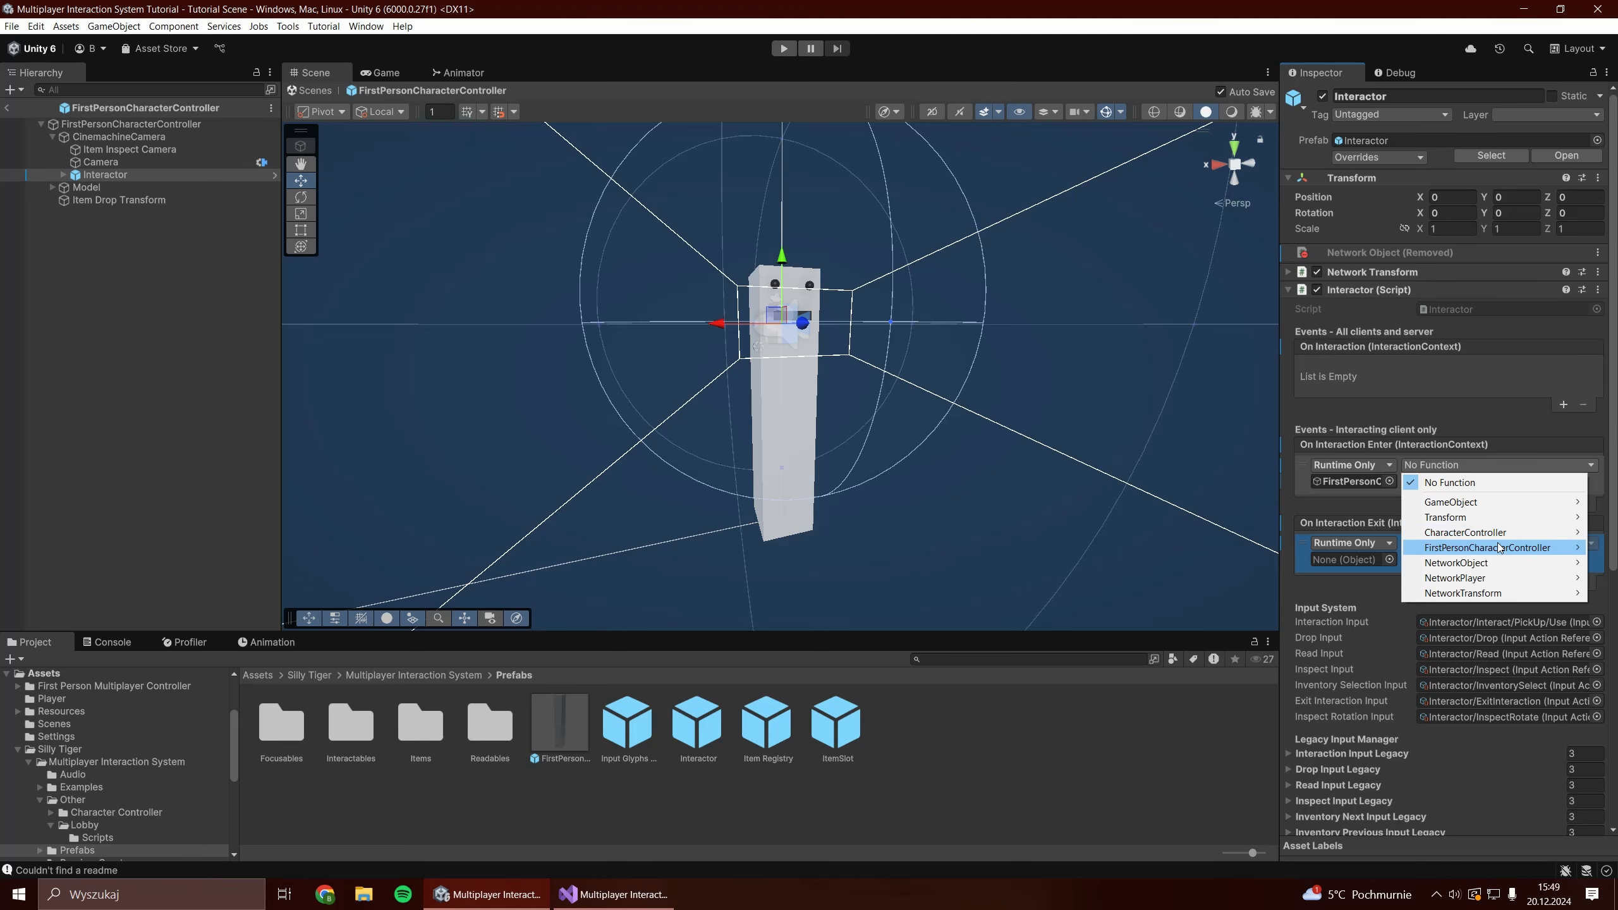
pyautogui.moveTo(1484, 548)
pyautogui.click(1305, 564)
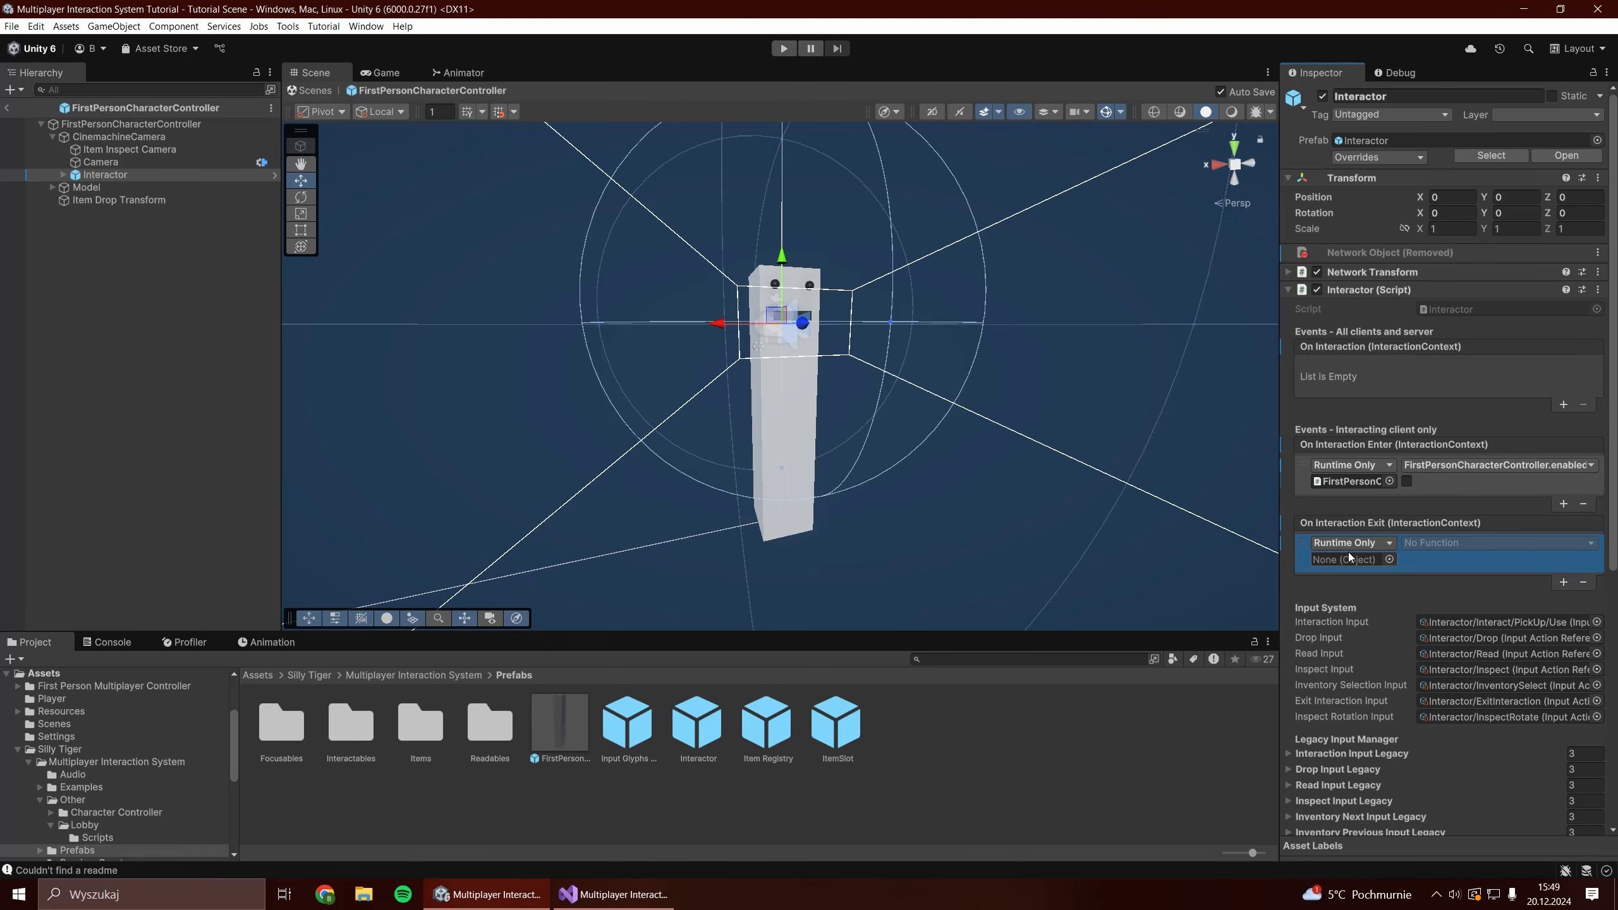
# Assign FirstPersonCharacterController to the On Interaction Exit entry and make it set the controller's enabled property to true.
pyautogui.moveTo(149, 125); pyautogui.dragTo(1234, 504)
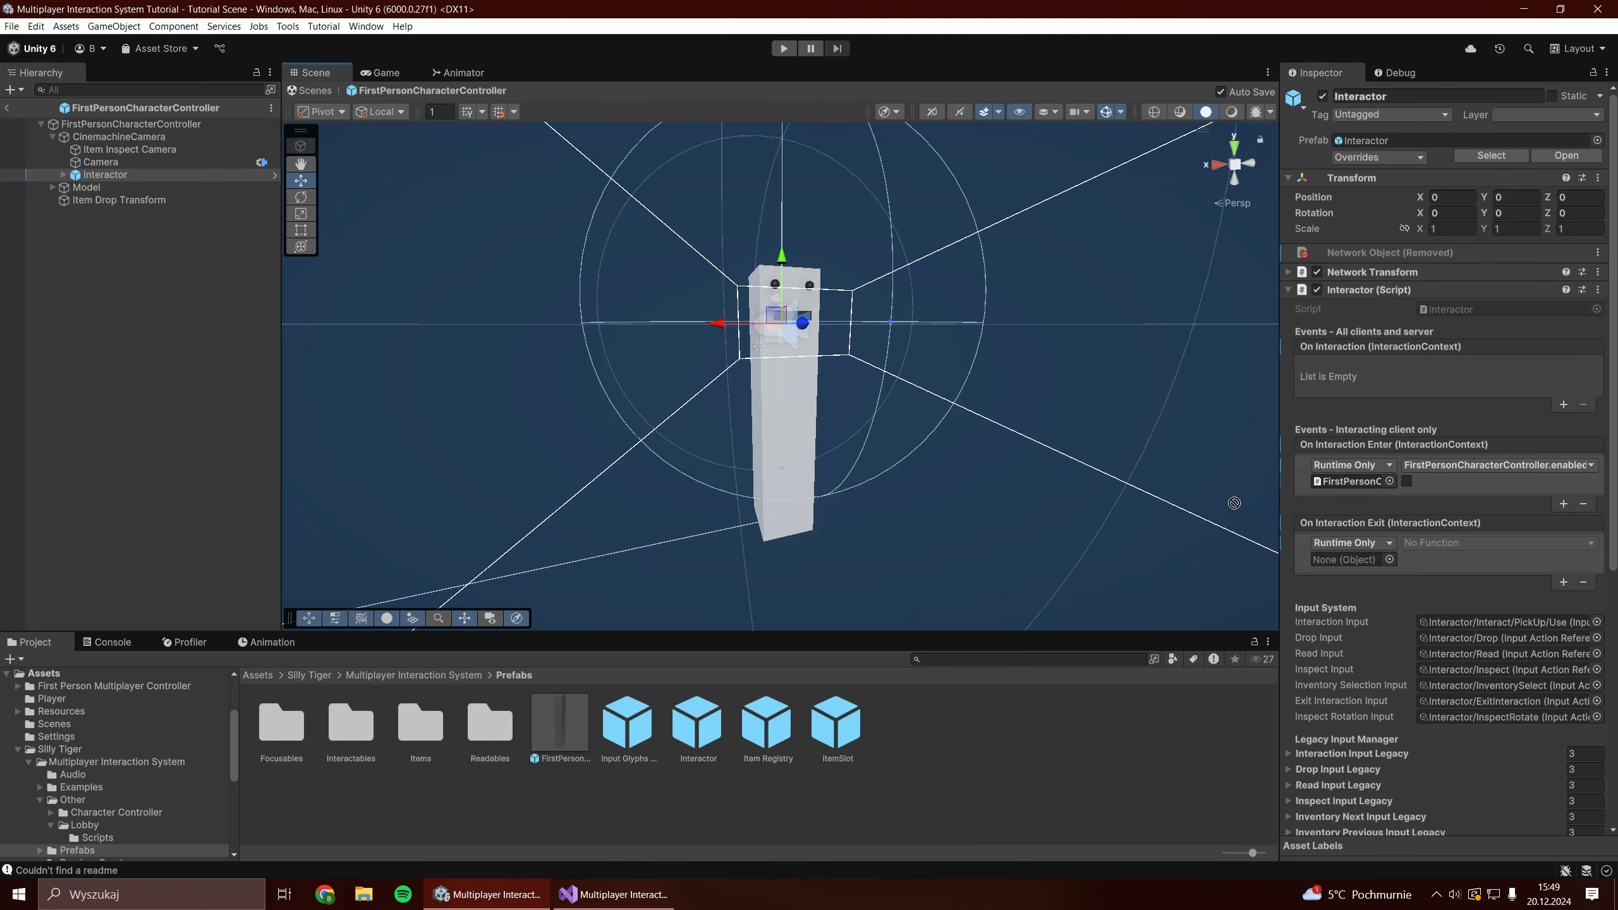
pyautogui.click(1478, 546)
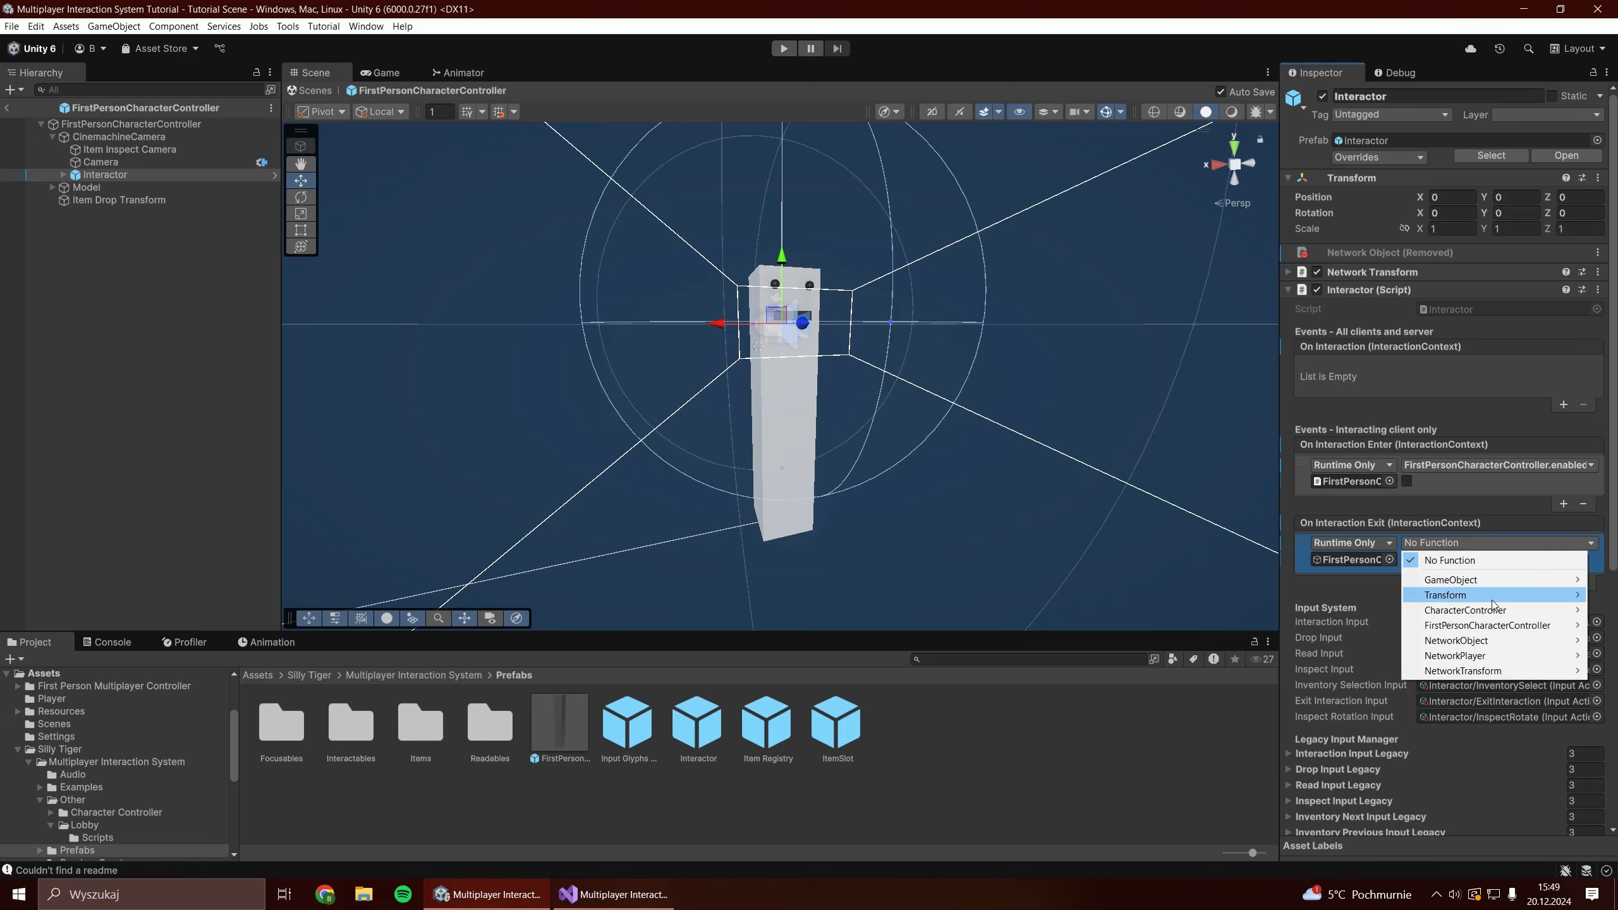
pyautogui.moveTo(1459, 628)
pyautogui.click(1316, 641)
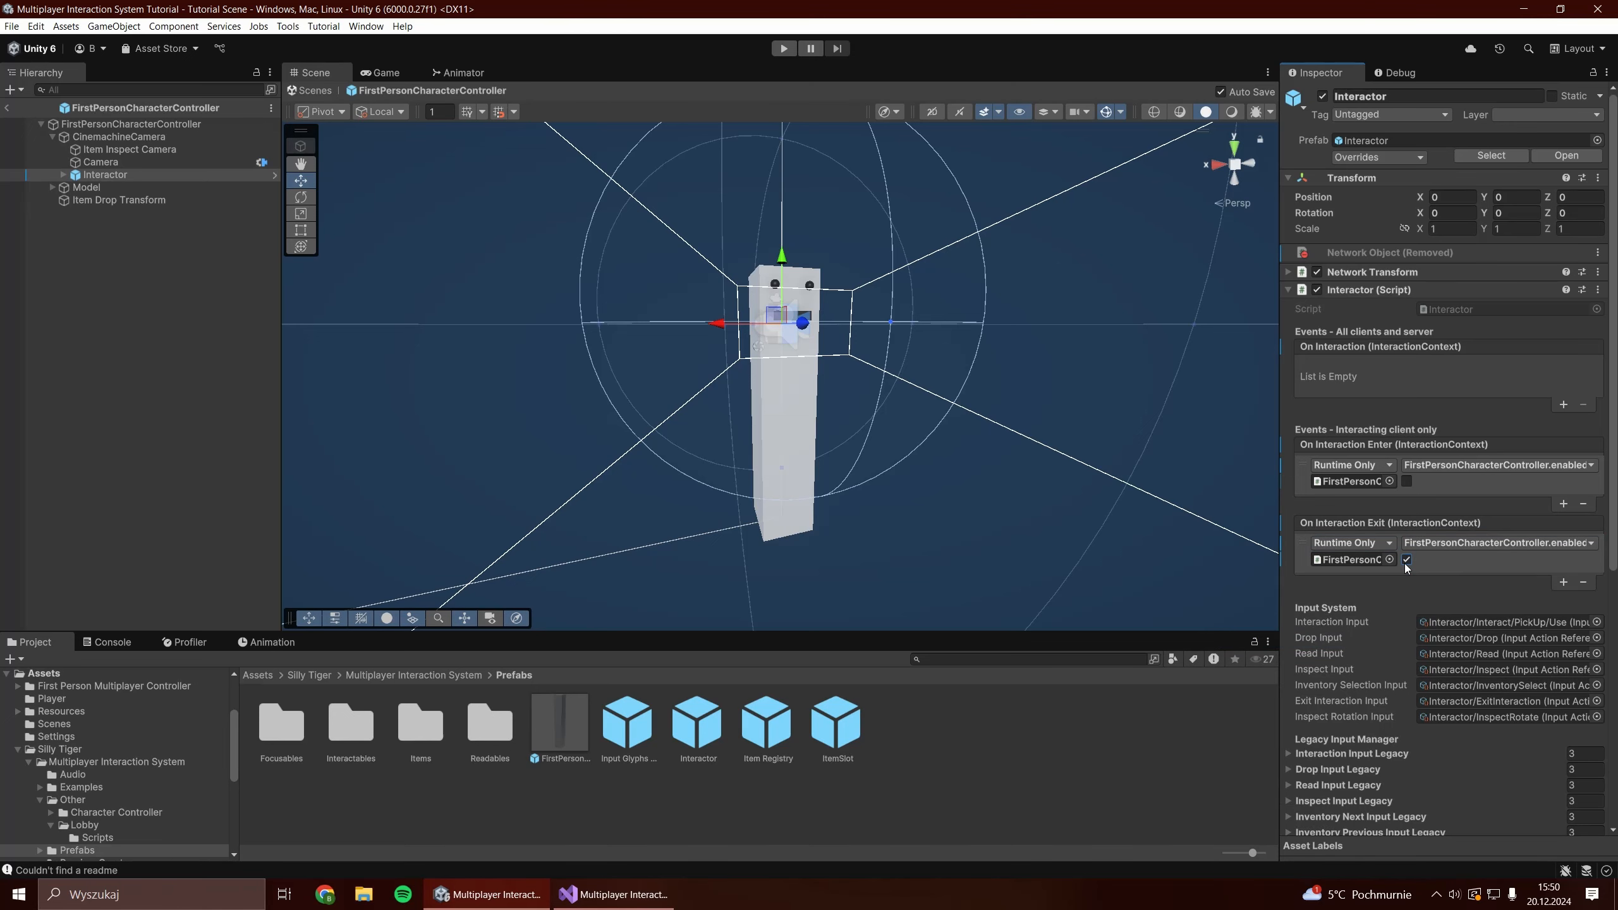
# Review the Interactor's Interaction Input Legacy keys and its Inspect X and Y Axis Name settings.
pyautogui.scroll(-5, 1414, 459)
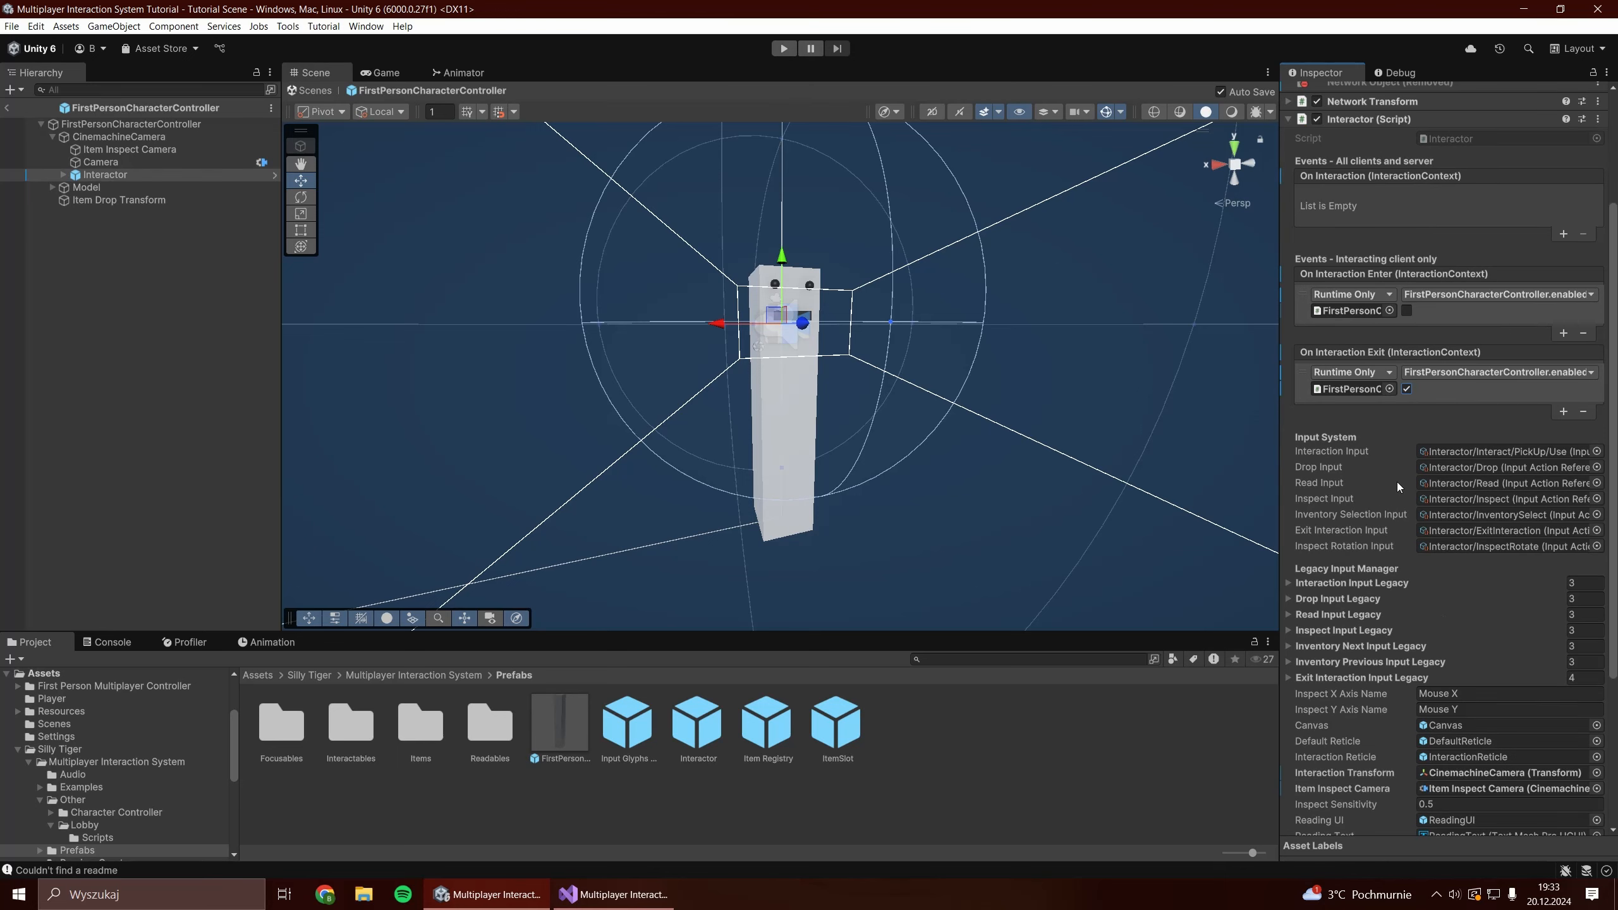
pyautogui.click(1287, 584)
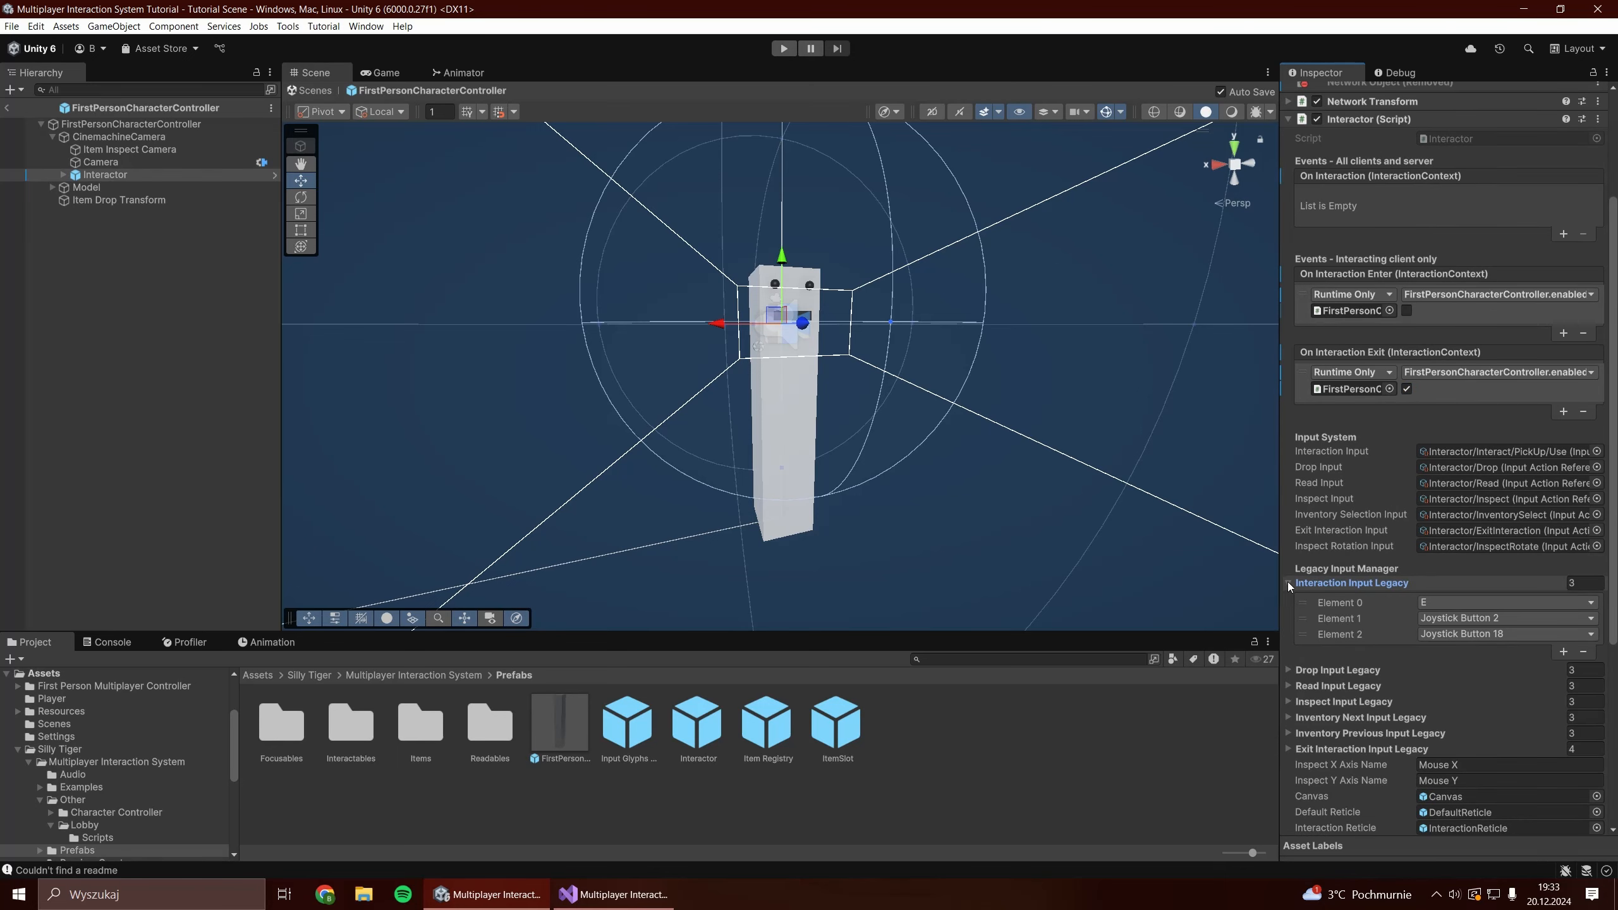
pyautogui.click(1289, 581)
pyautogui.click(1433, 694)
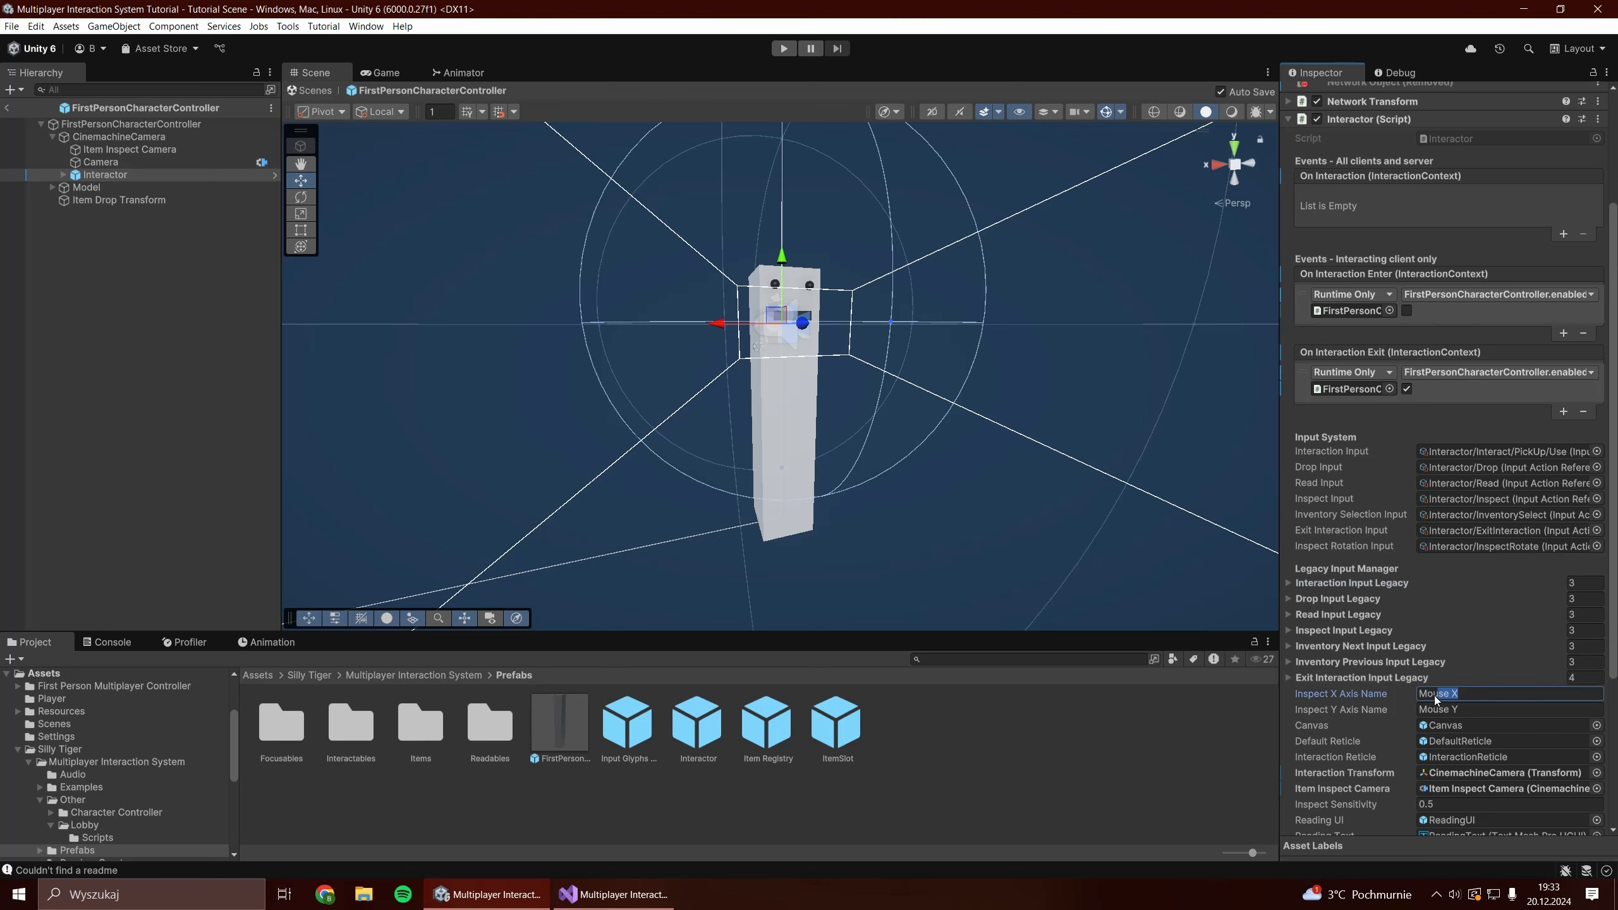
pyautogui.click(1469, 708)
# Locate the Canvas referenced by the Interactor and view its whole UI layout in the 2D scene view.
pyautogui.click(1465, 726)
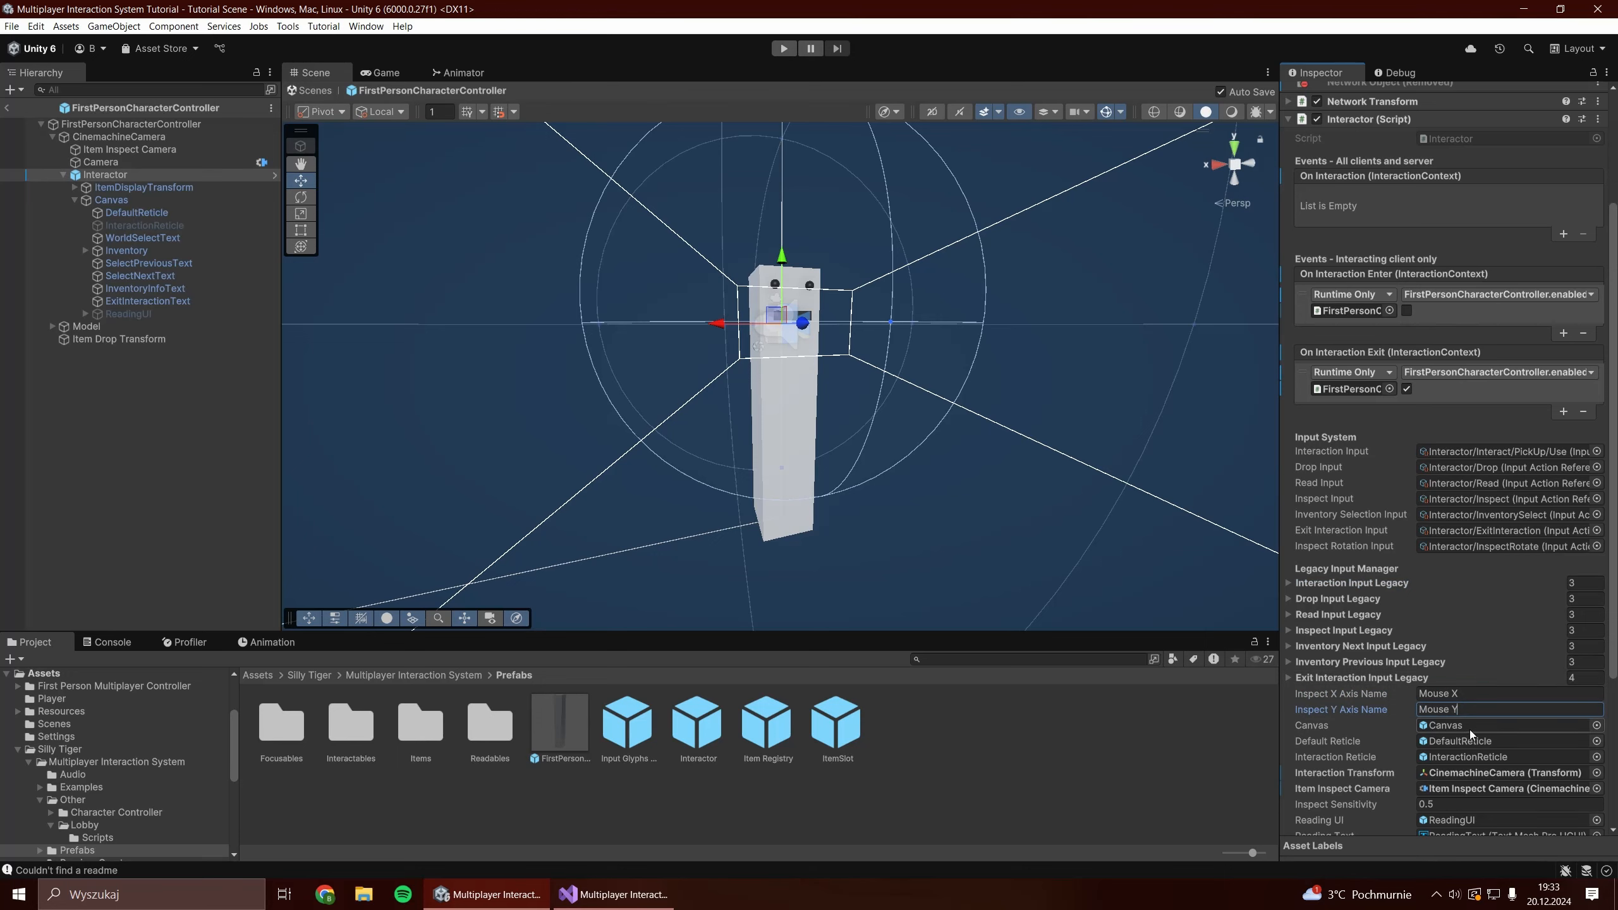
pyautogui.click(111, 200)
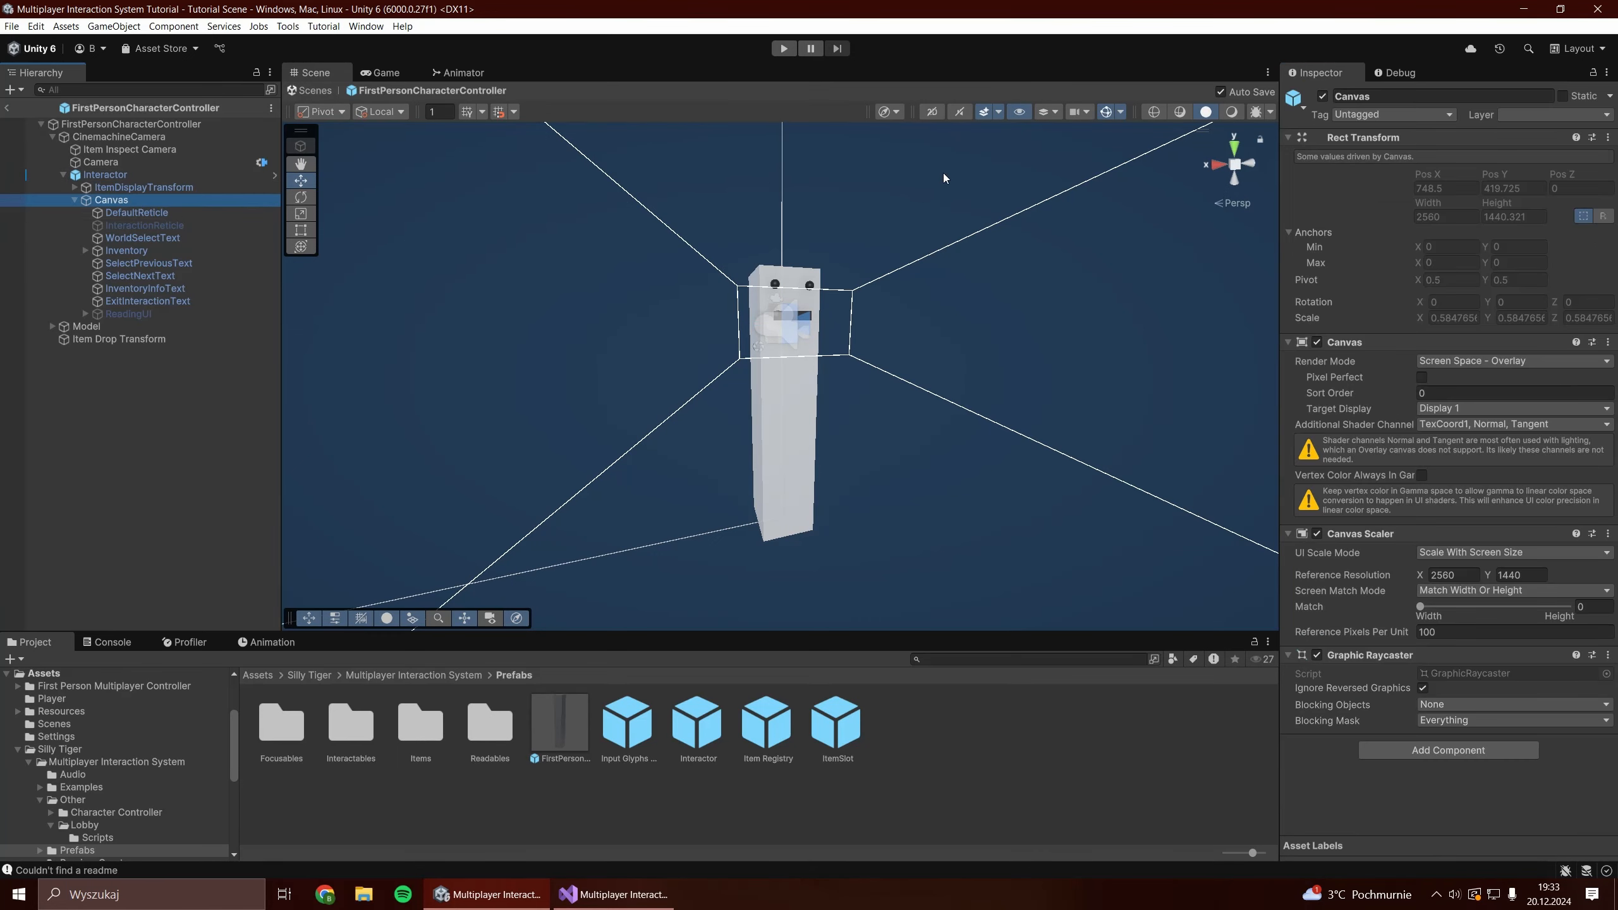
pyautogui.click(932, 111)
pyautogui.scroll(-5, 764, 397)
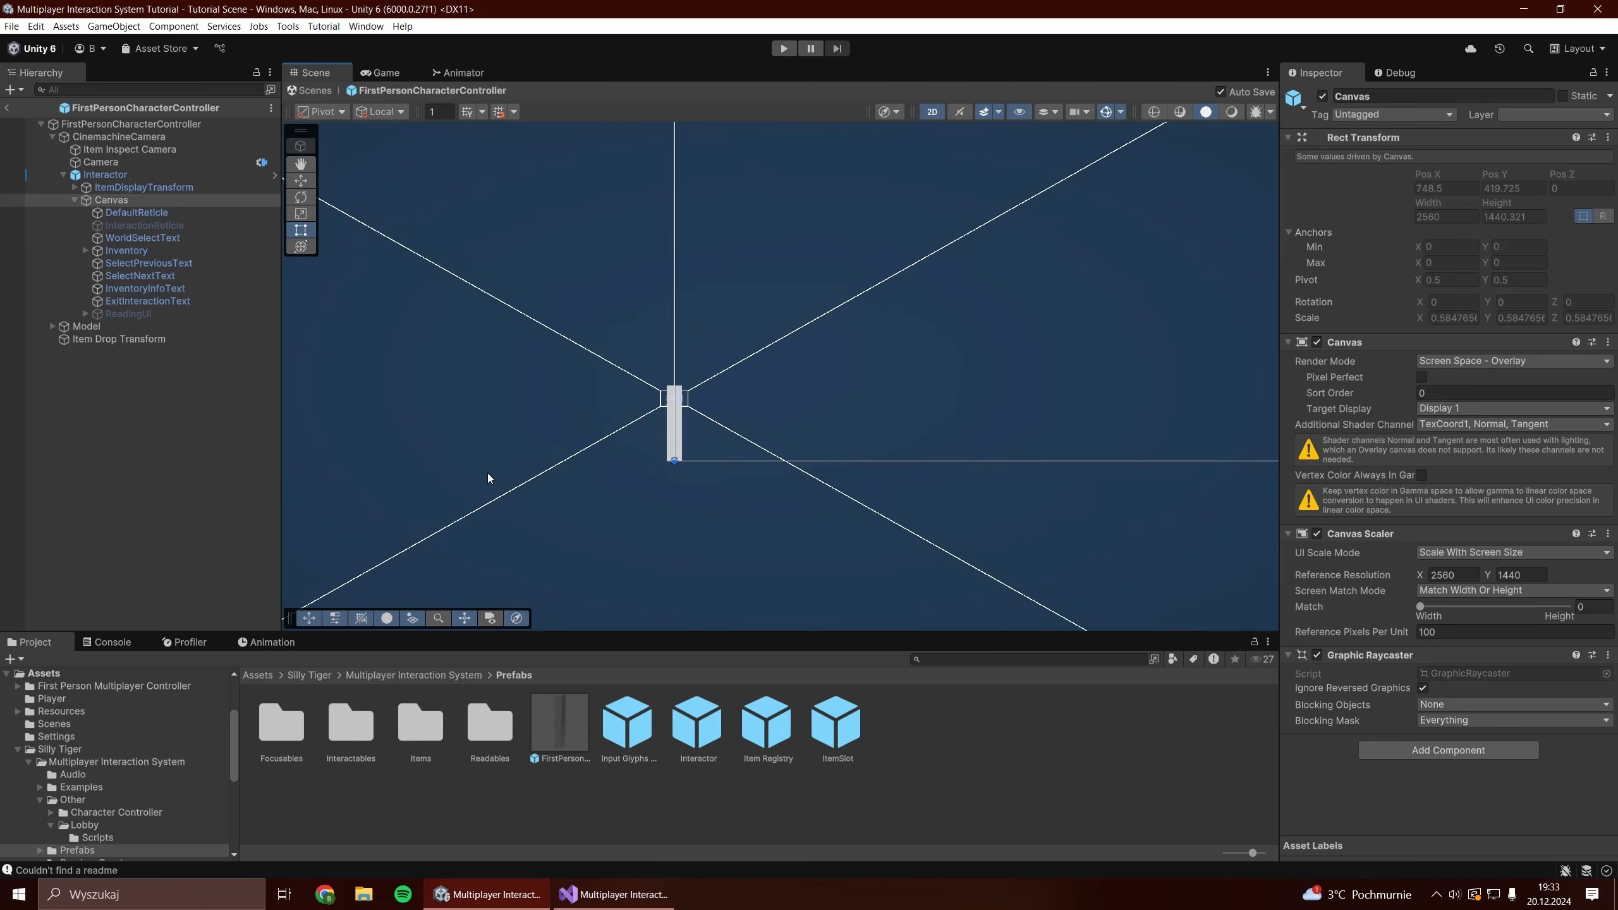
pyautogui.scroll(12, 451, 514)
pyautogui.scroll(-8, 390, 537)
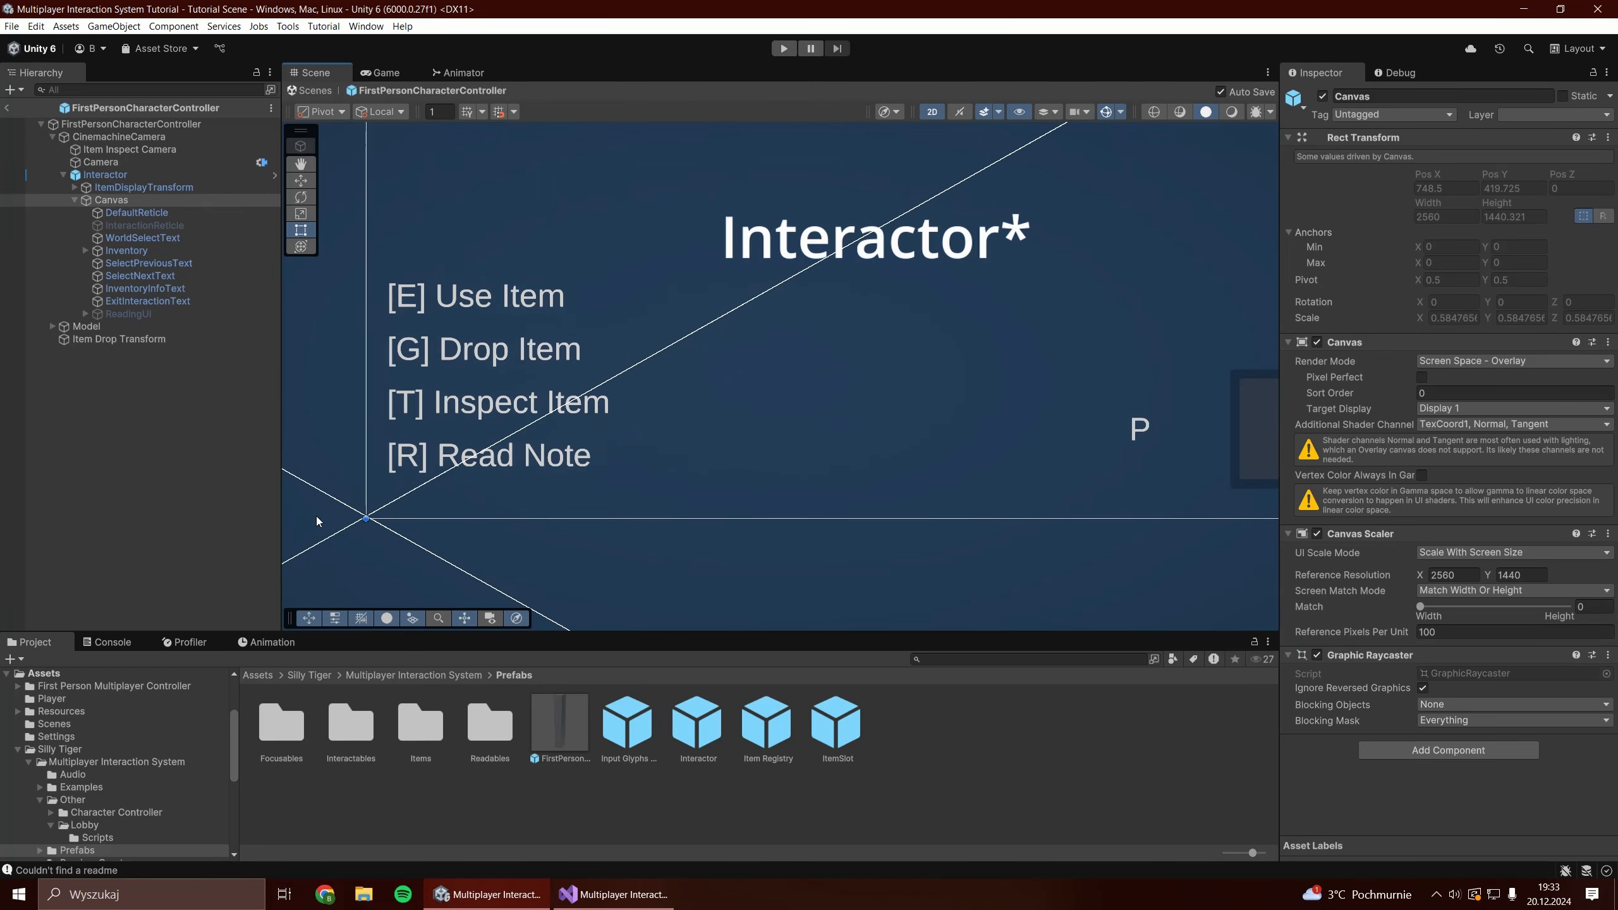
pyautogui.scroll(2, 354, 269)
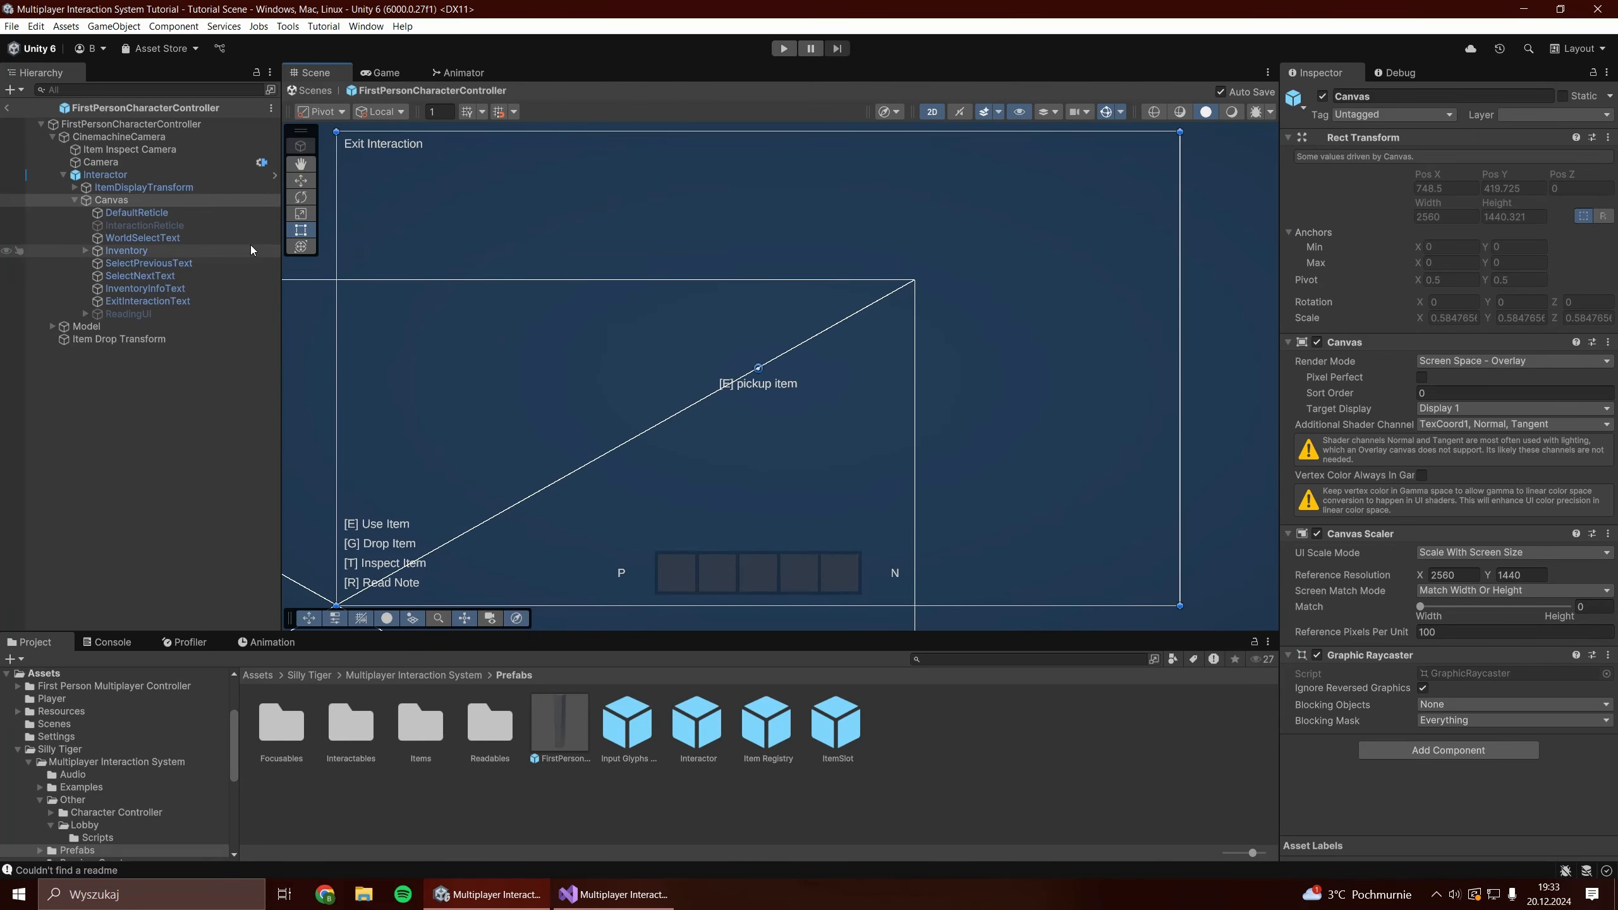
# Locate the Interactor's DefaultReticle object on the canvas and preview it by switching it off and on again.
pyautogui.click(121, 175)
pyautogui.scroll(-5, 1361, 577)
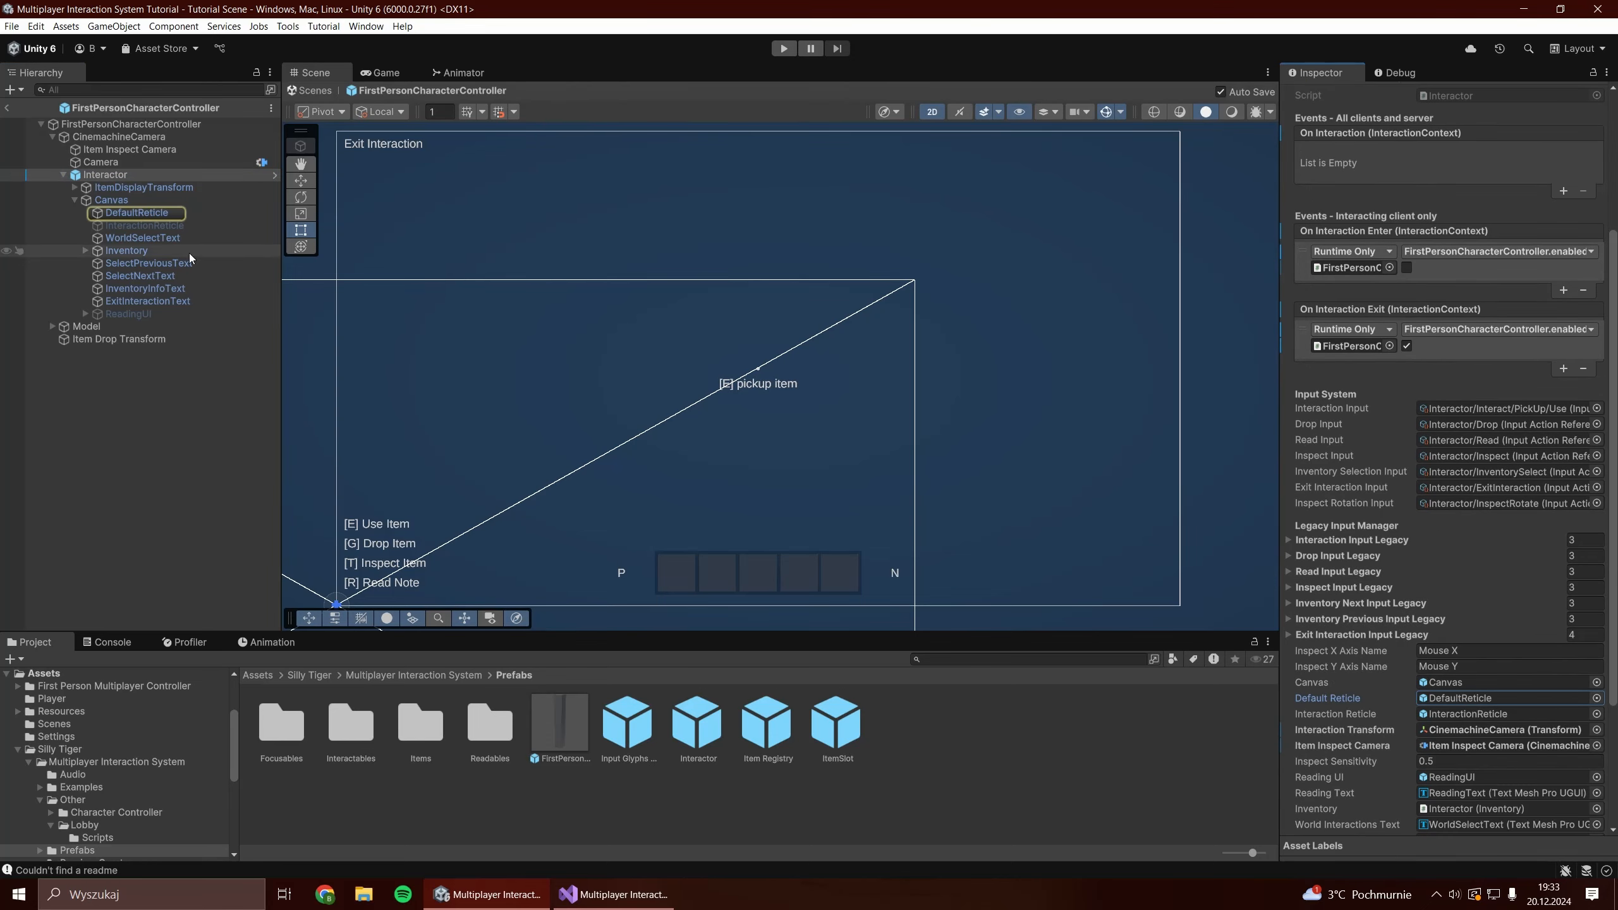
pyautogui.doubleClick(1459, 699)
pyautogui.press('f')
pyautogui.scroll(5, 751, 355)
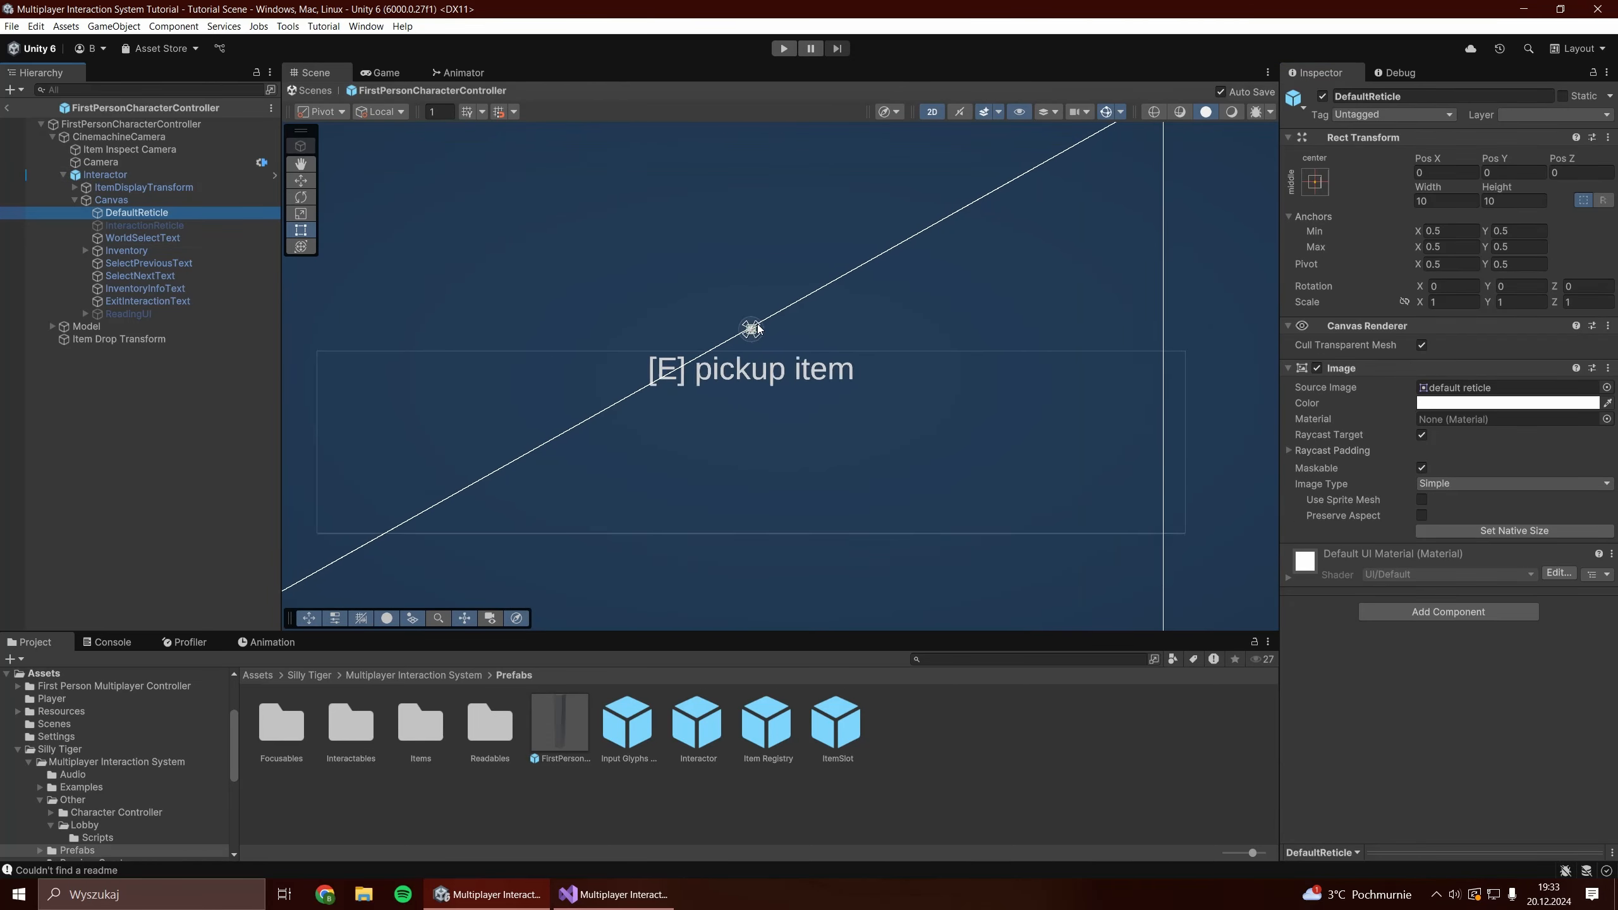
pyautogui.scroll(3, 752, 332)
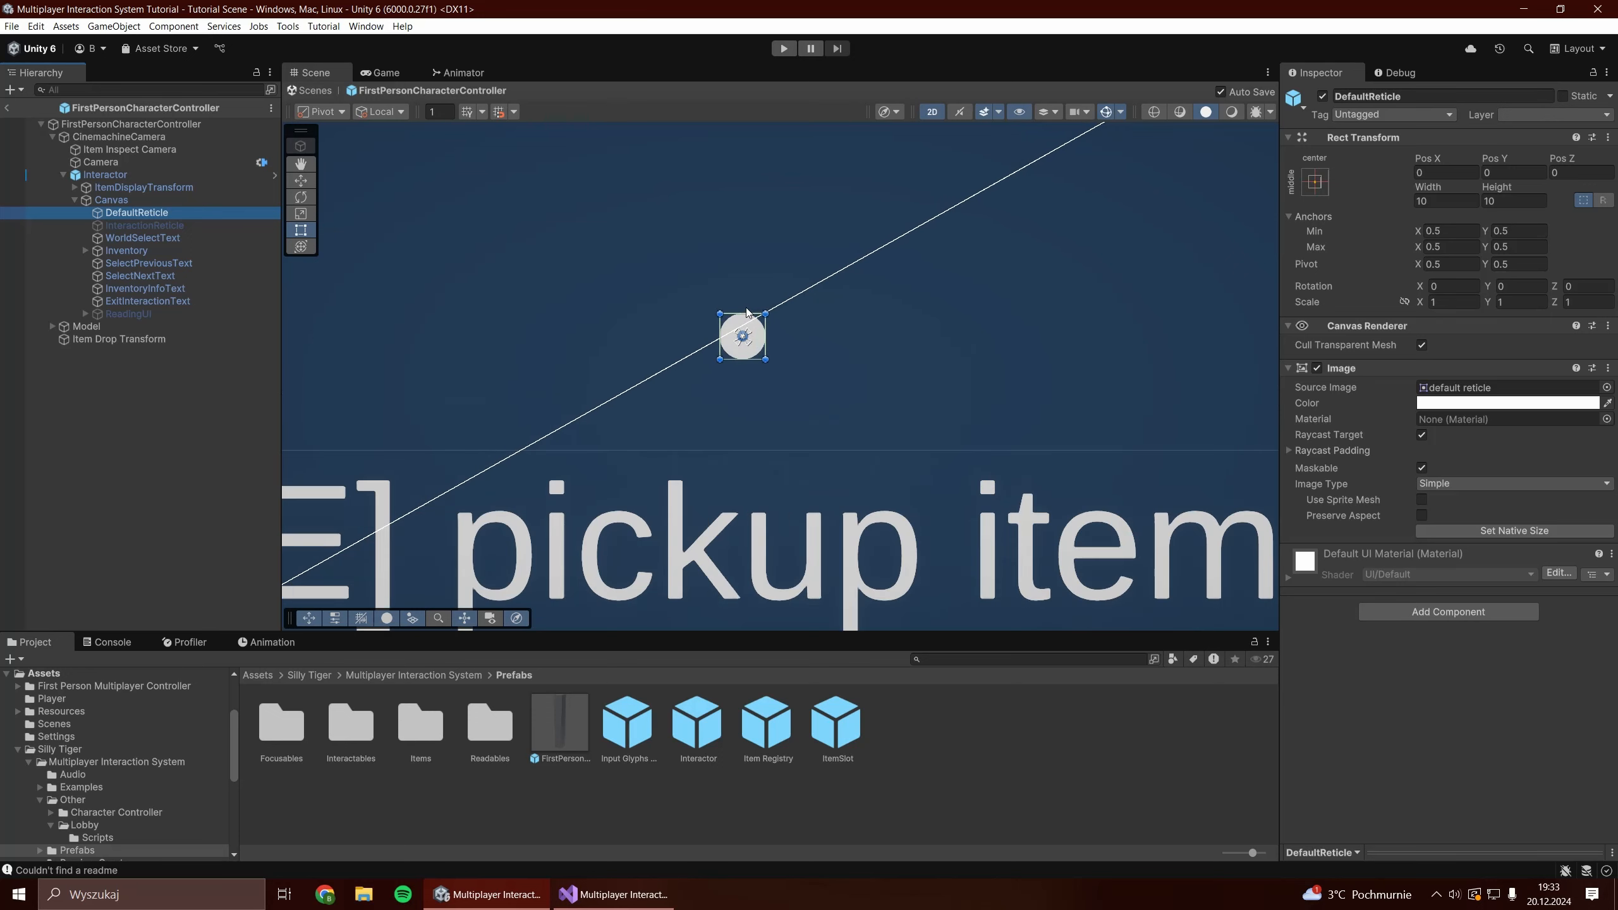
pyautogui.click(1323, 96)
pyautogui.click(1323, 96)
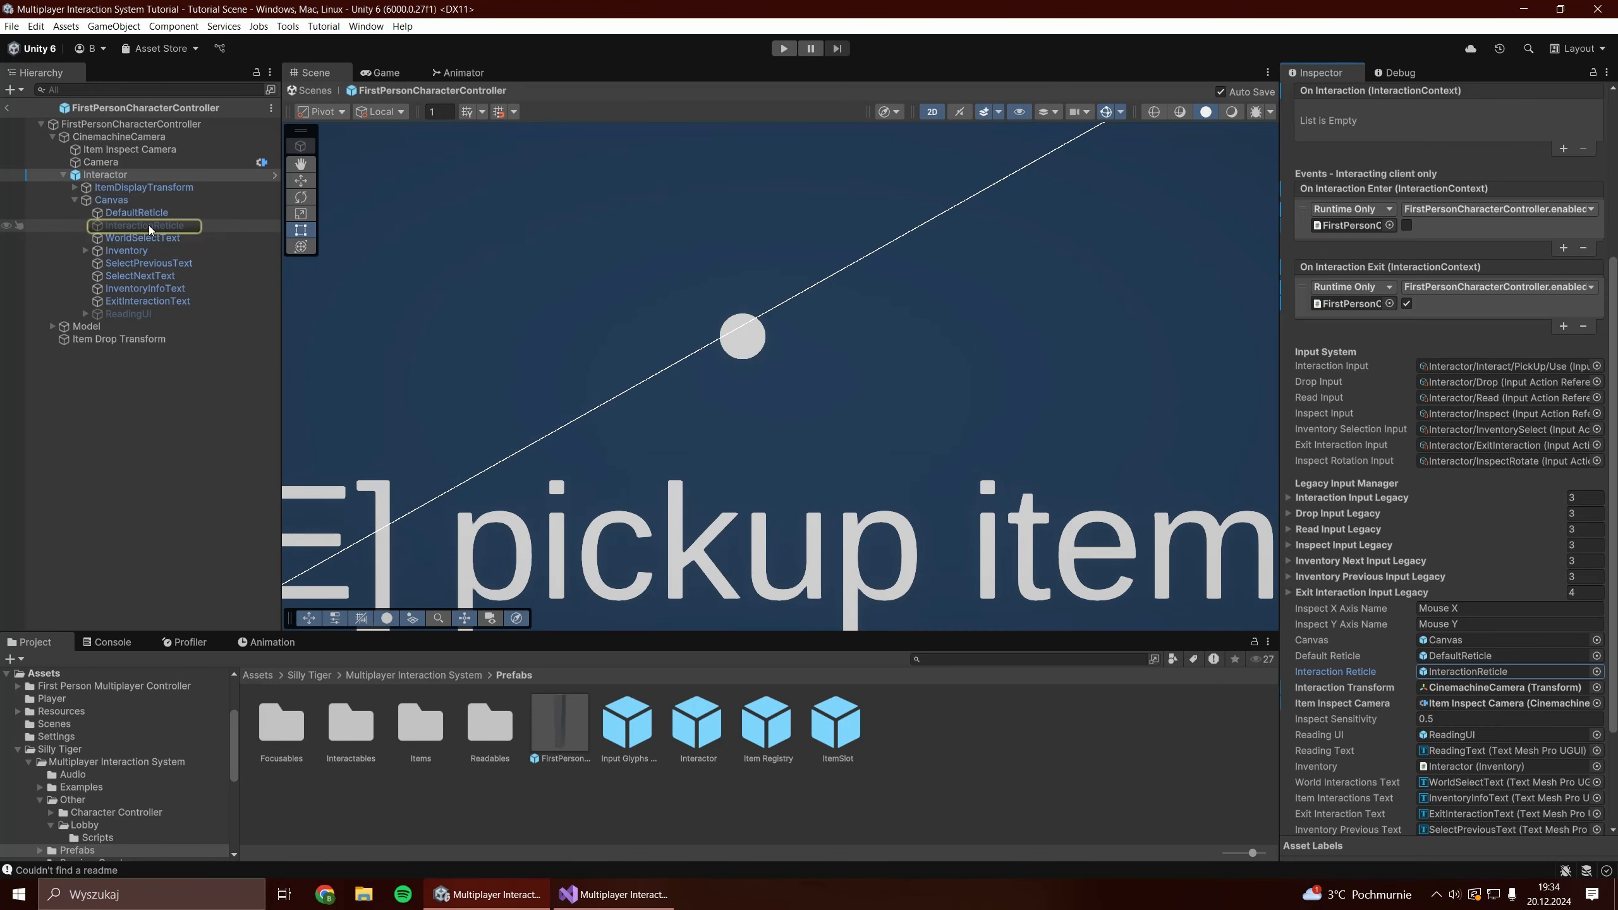
# Preview the InteractionReticle by toggling the object on and off, leaving it inactive.
pyautogui.click(148, 226)
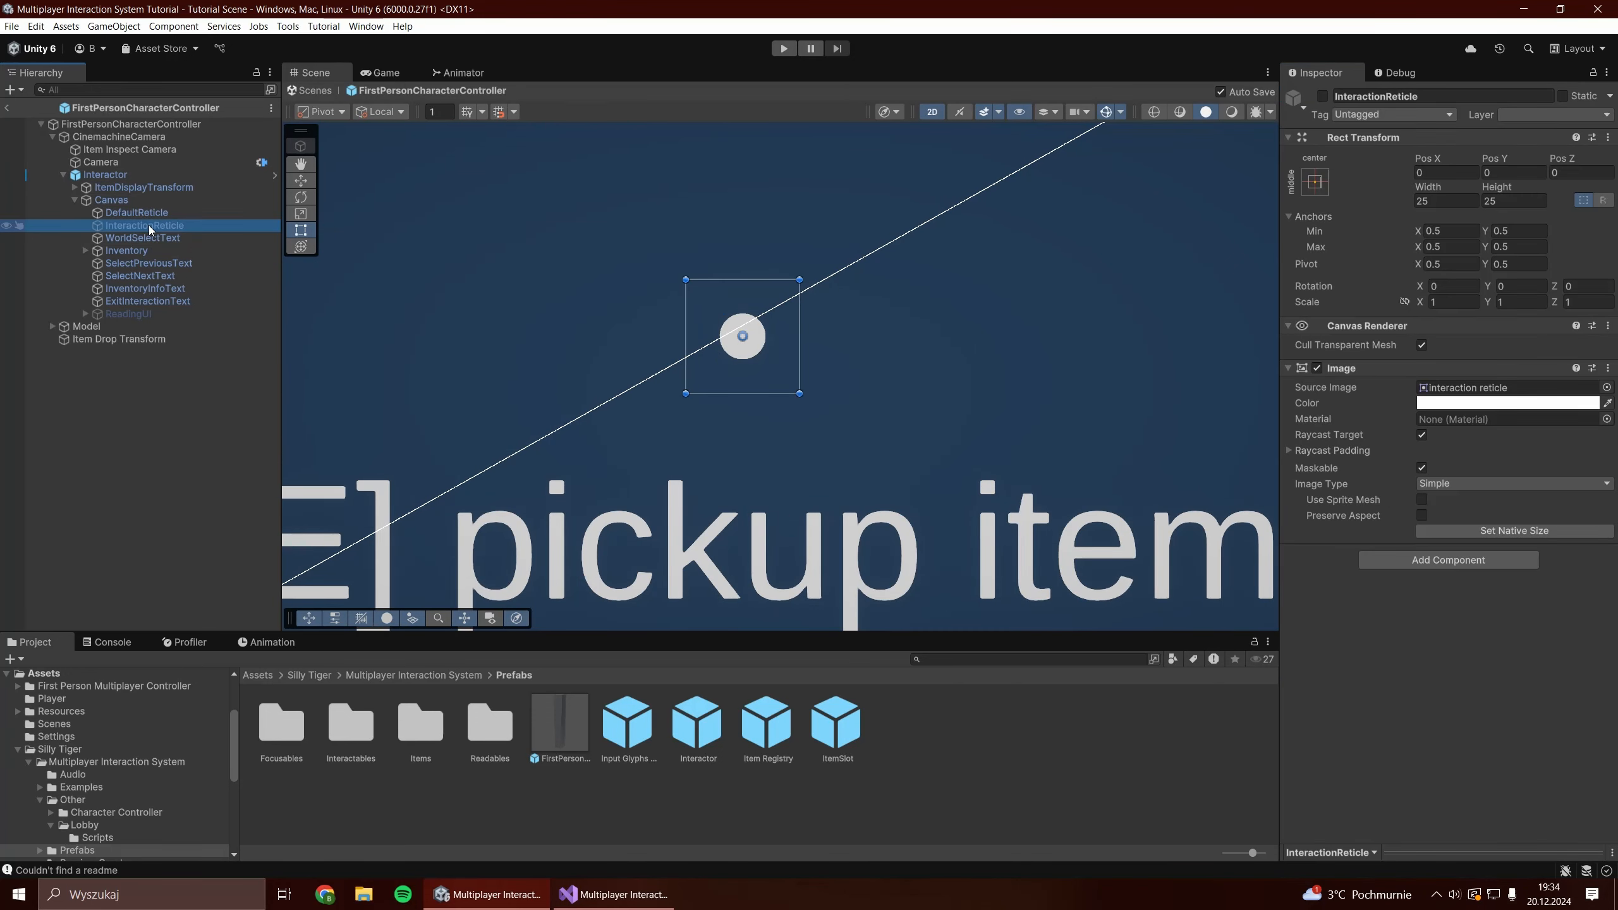
pyautogui.click(1323, 97)
pyautogui.click(1323, 96)
pyautogui.click(1323, 96)
pyautogui.click(1323, 96)
# Review the Interactor's Inspect Sensitivity and Reading UI reference, and activate the ReadingUI object to show its panel on the canvas.
pyautogui.click(266, 175)
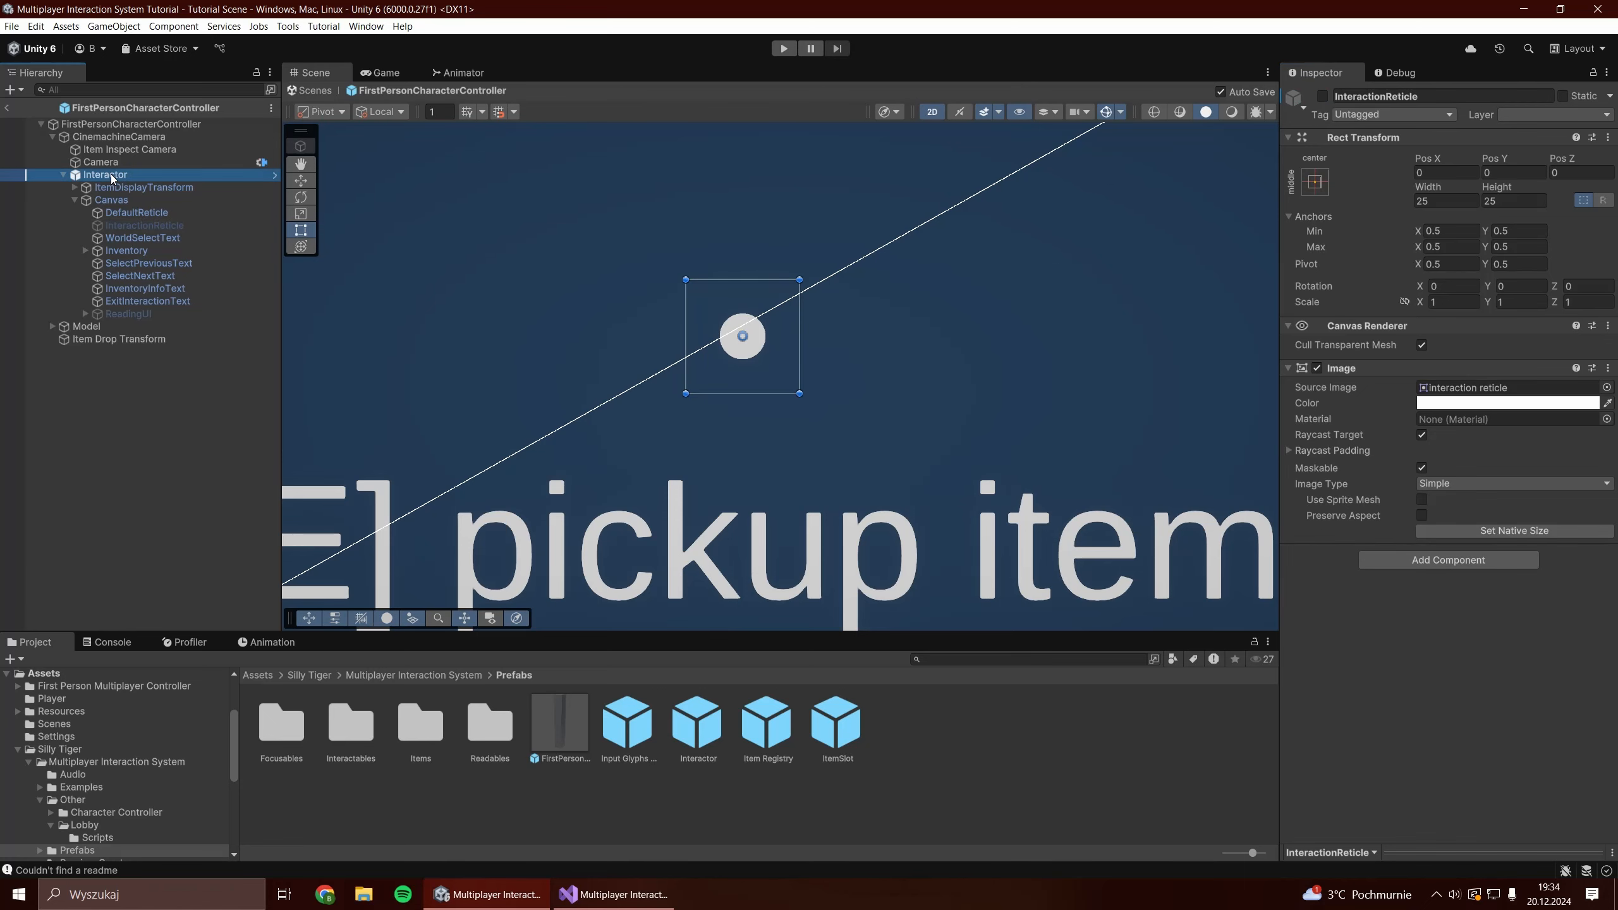
pyautogui.scroll(-3, 1309, 641)
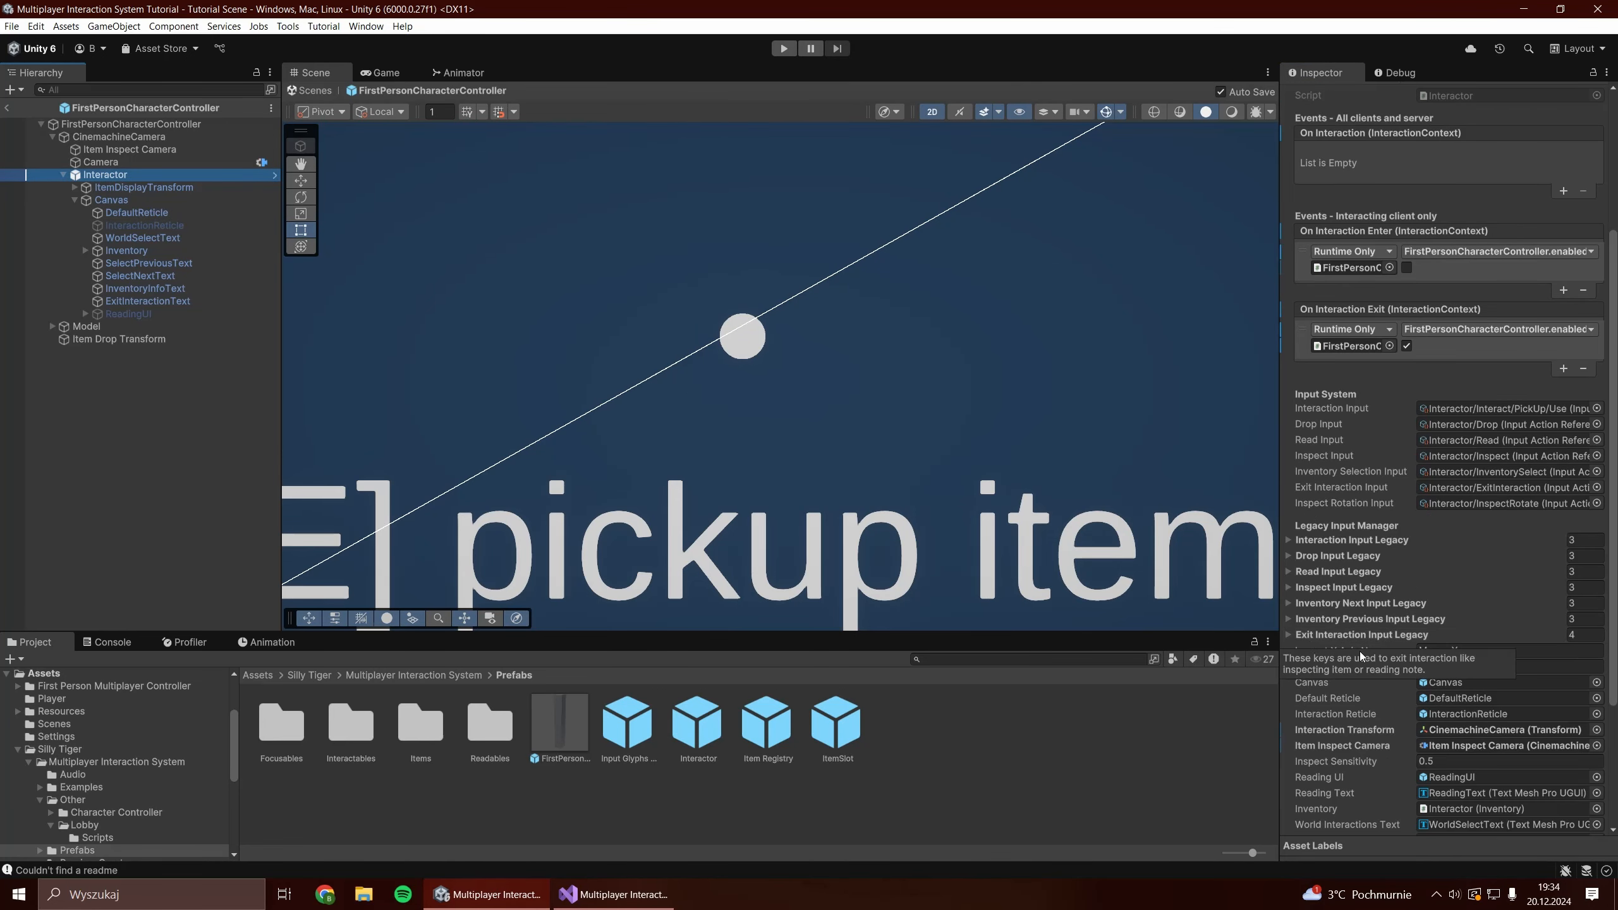
pyautogui.scroll(-3, 1344, 761)
pyautogui.click(1449, 723)
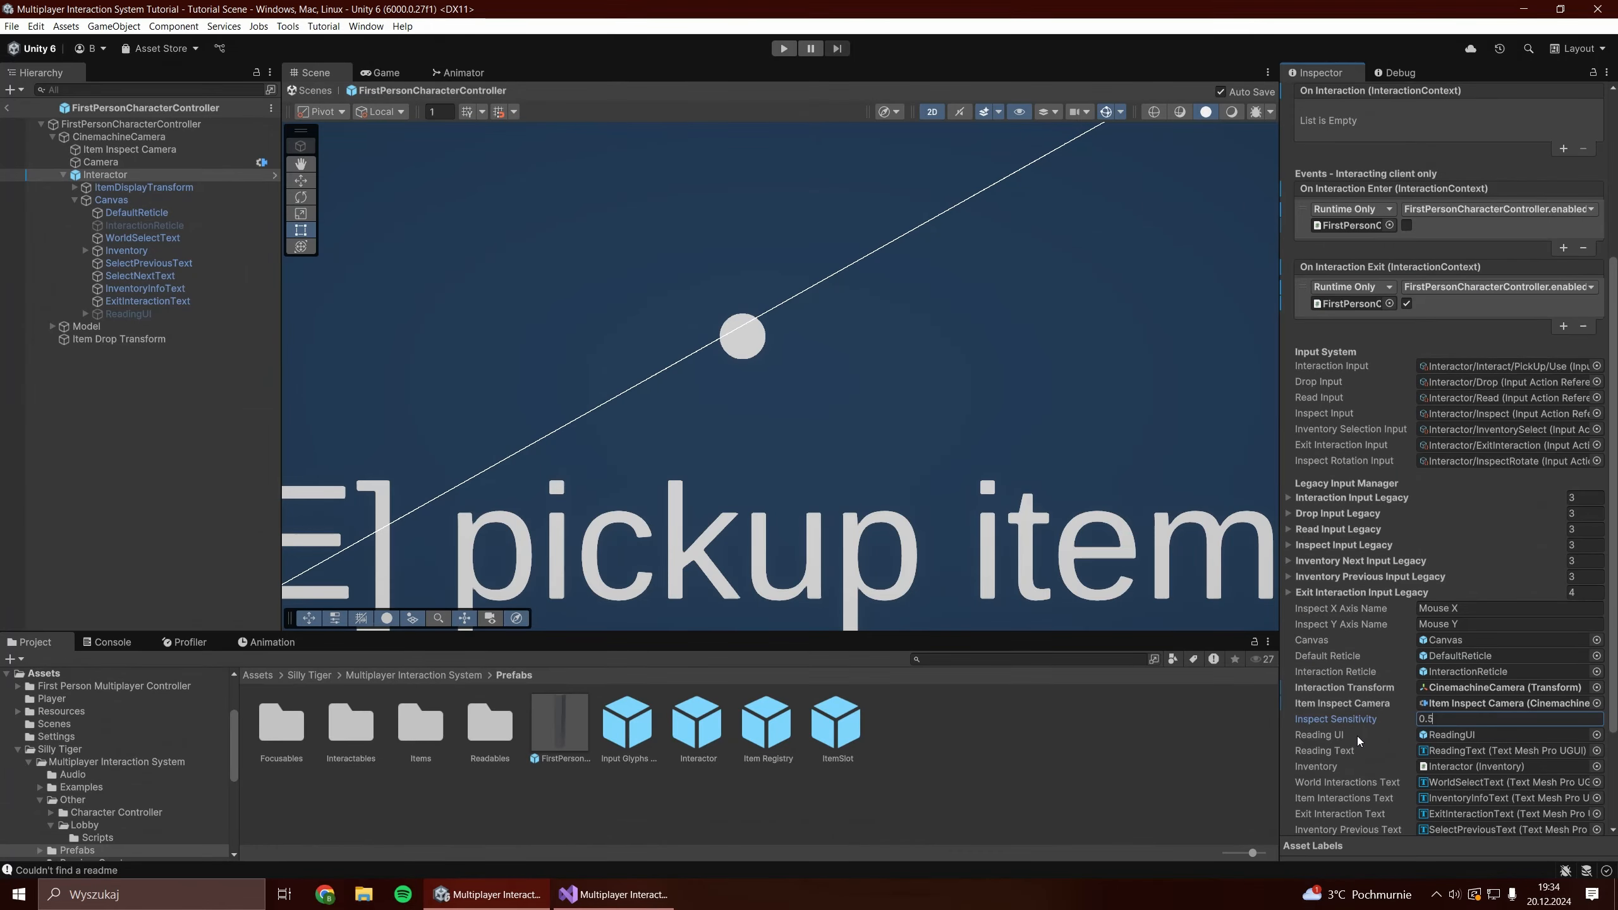
pyautogui.click(1447, 736)
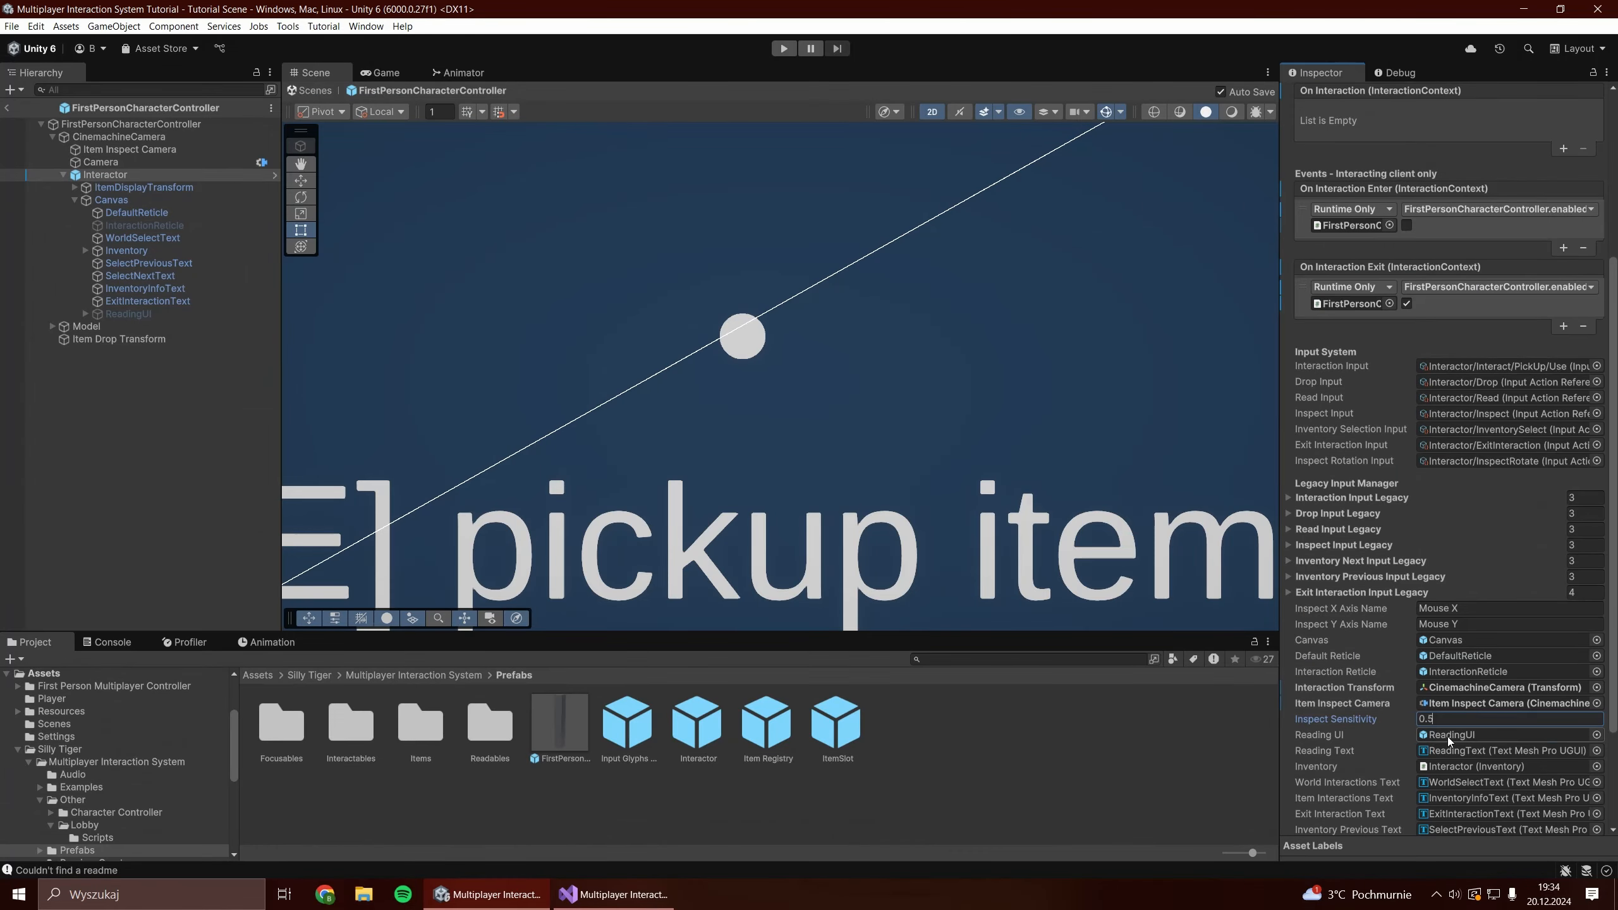
pyautogui.click(147, 316)
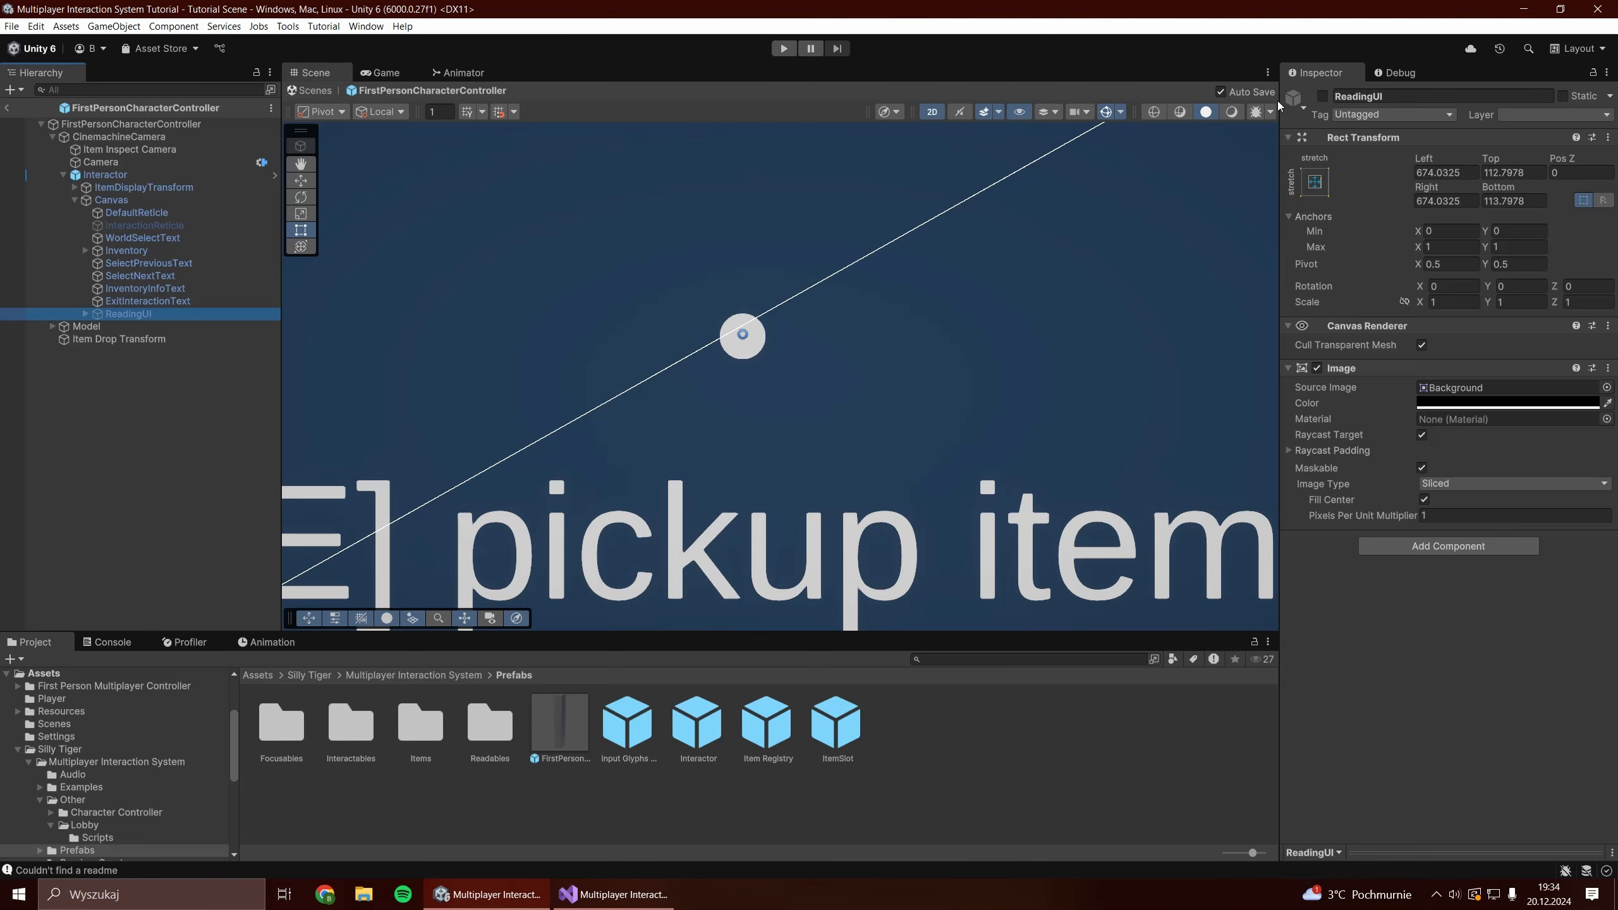
pyautogui.click(1323, 95)
pyautogui.scroll(-3, 744, 430)
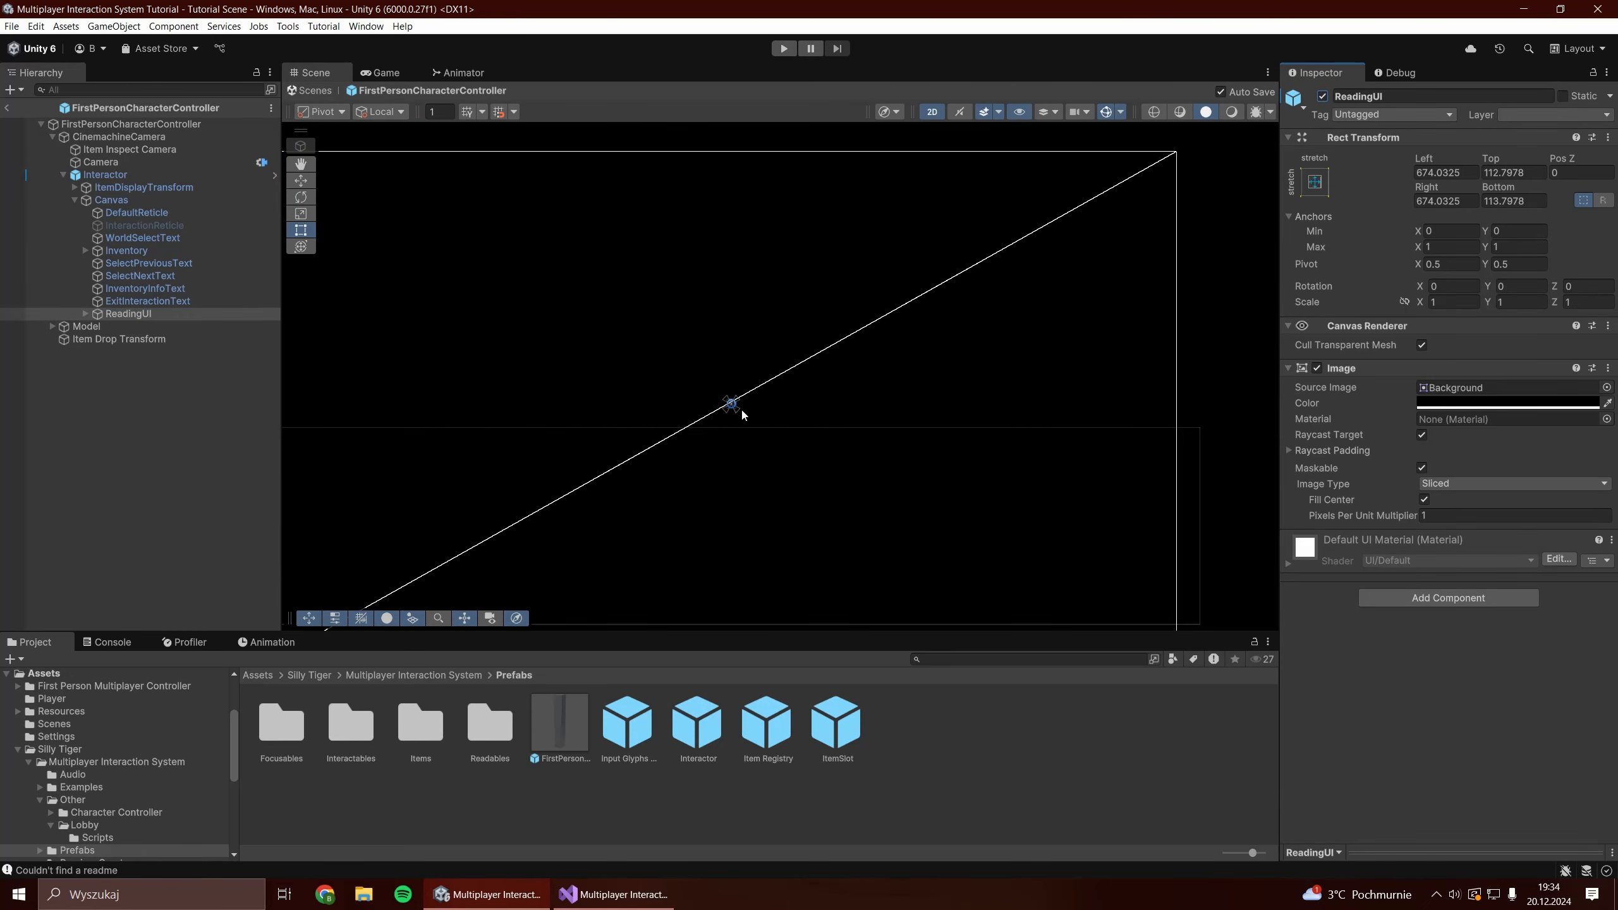
pyautogui.scroll(-3, 878, 449)
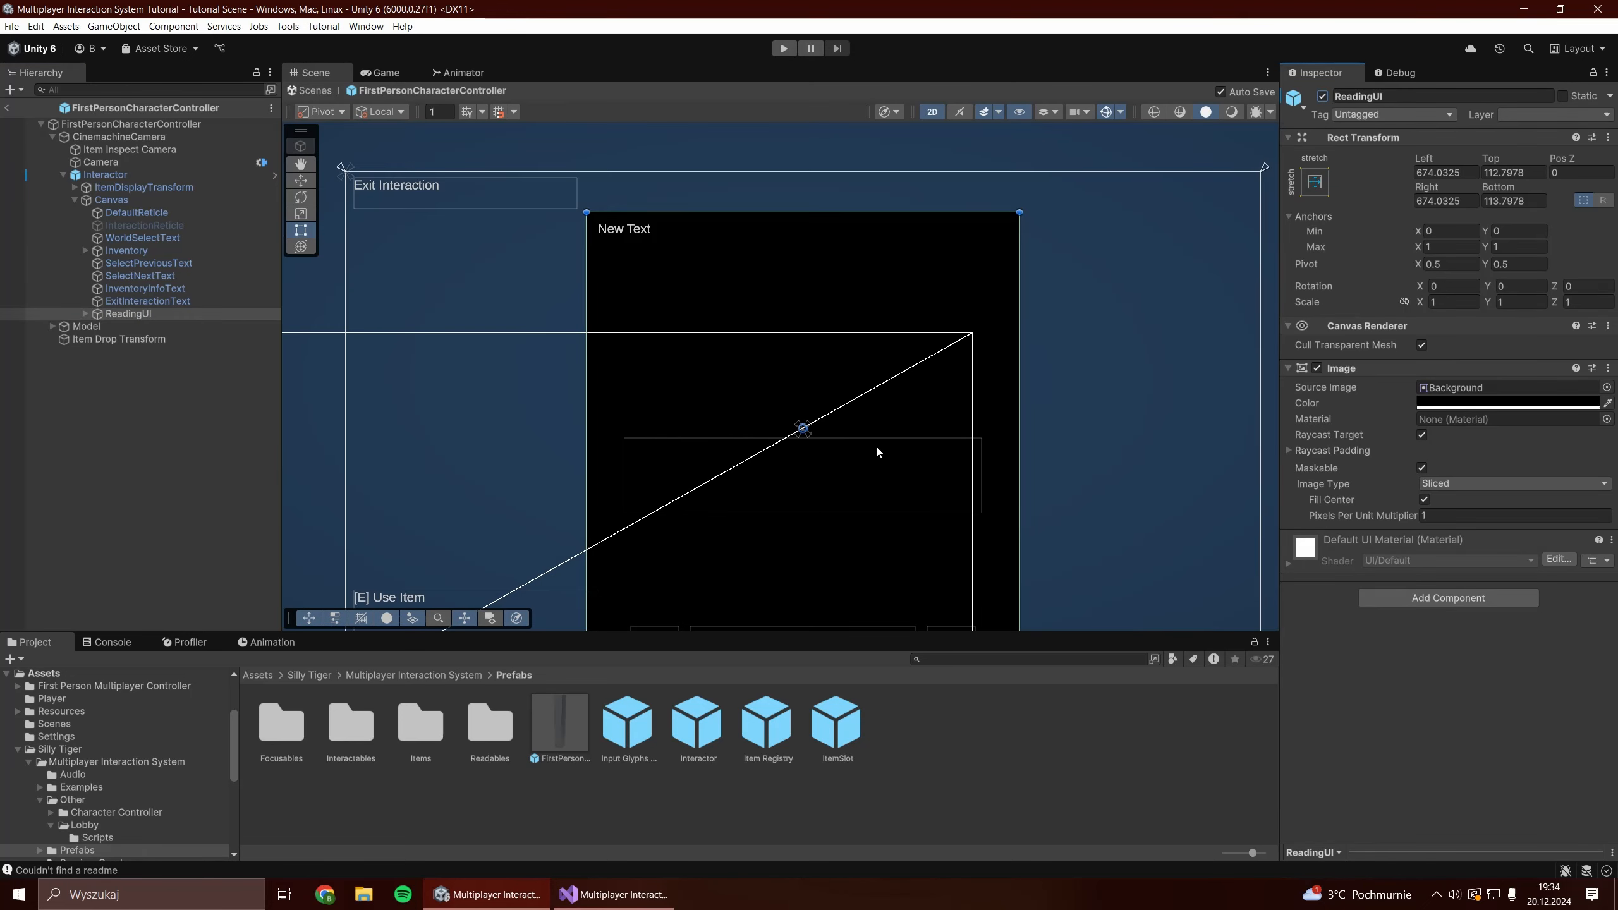
# Check the ReadingText object nested in ReadingUI, then deactivate ReadingUI so its panel is hidden on the canvas.
pyautogui.click(85, 313)
pyautogui.click(102, 325)
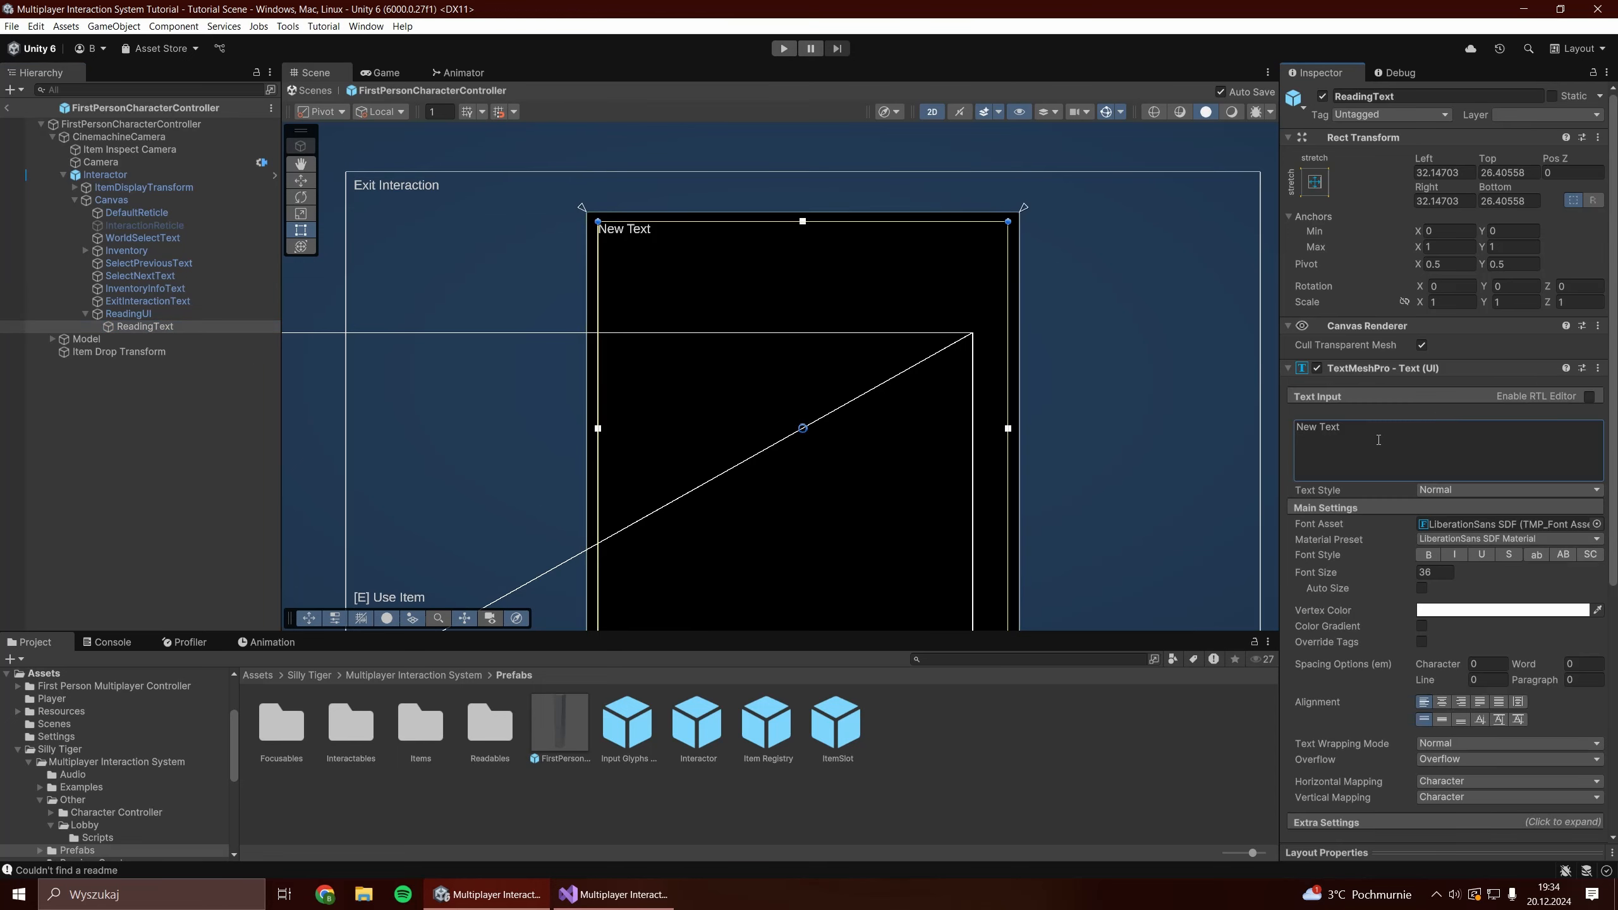
pyautogui.click(132, 174)
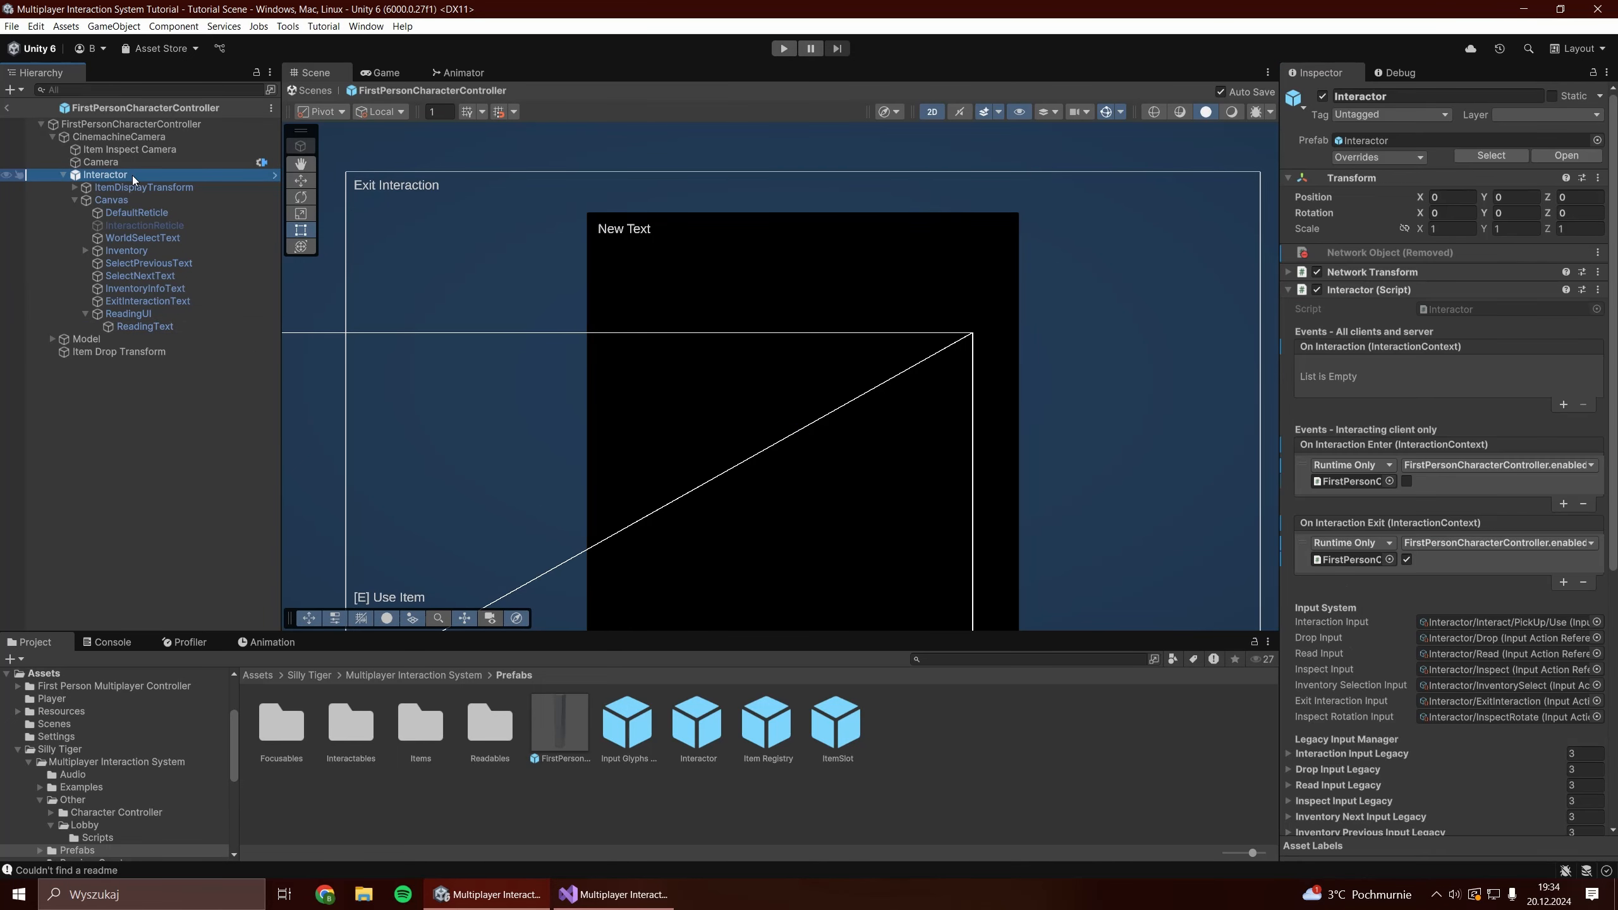
pyautogui.click(127, 312)
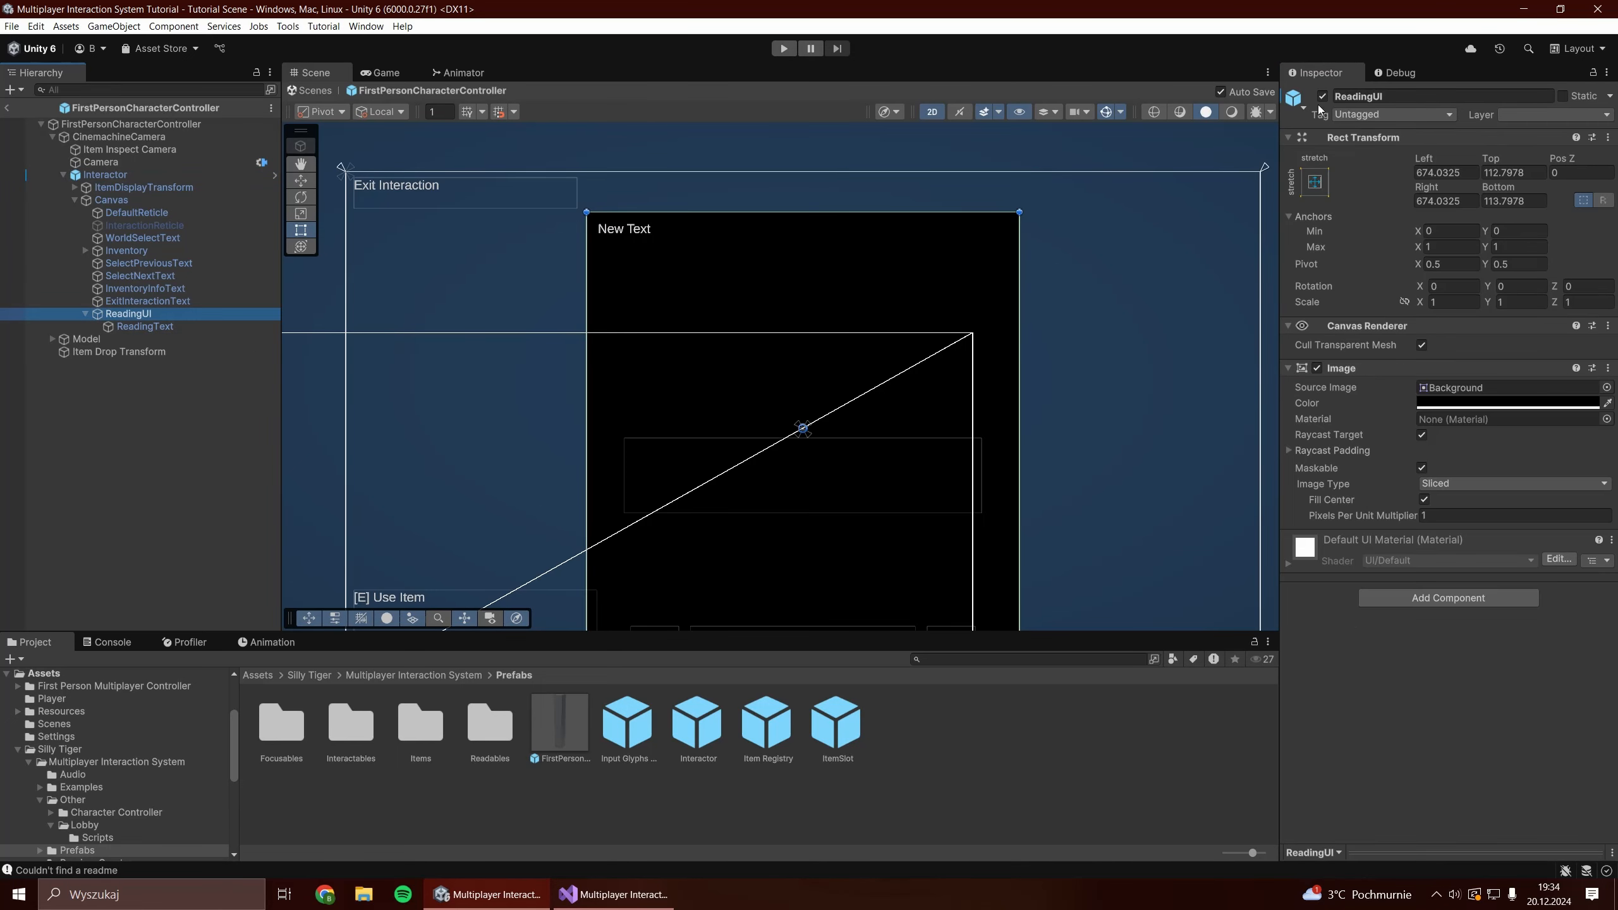
pyautogui.hotkey('alt', 'shift', 'a')
# Locate the WorldSelectText object referenced by the Interactor's World Interactions Text and frame it on the canvas.
pyautogui.click(111, 174)
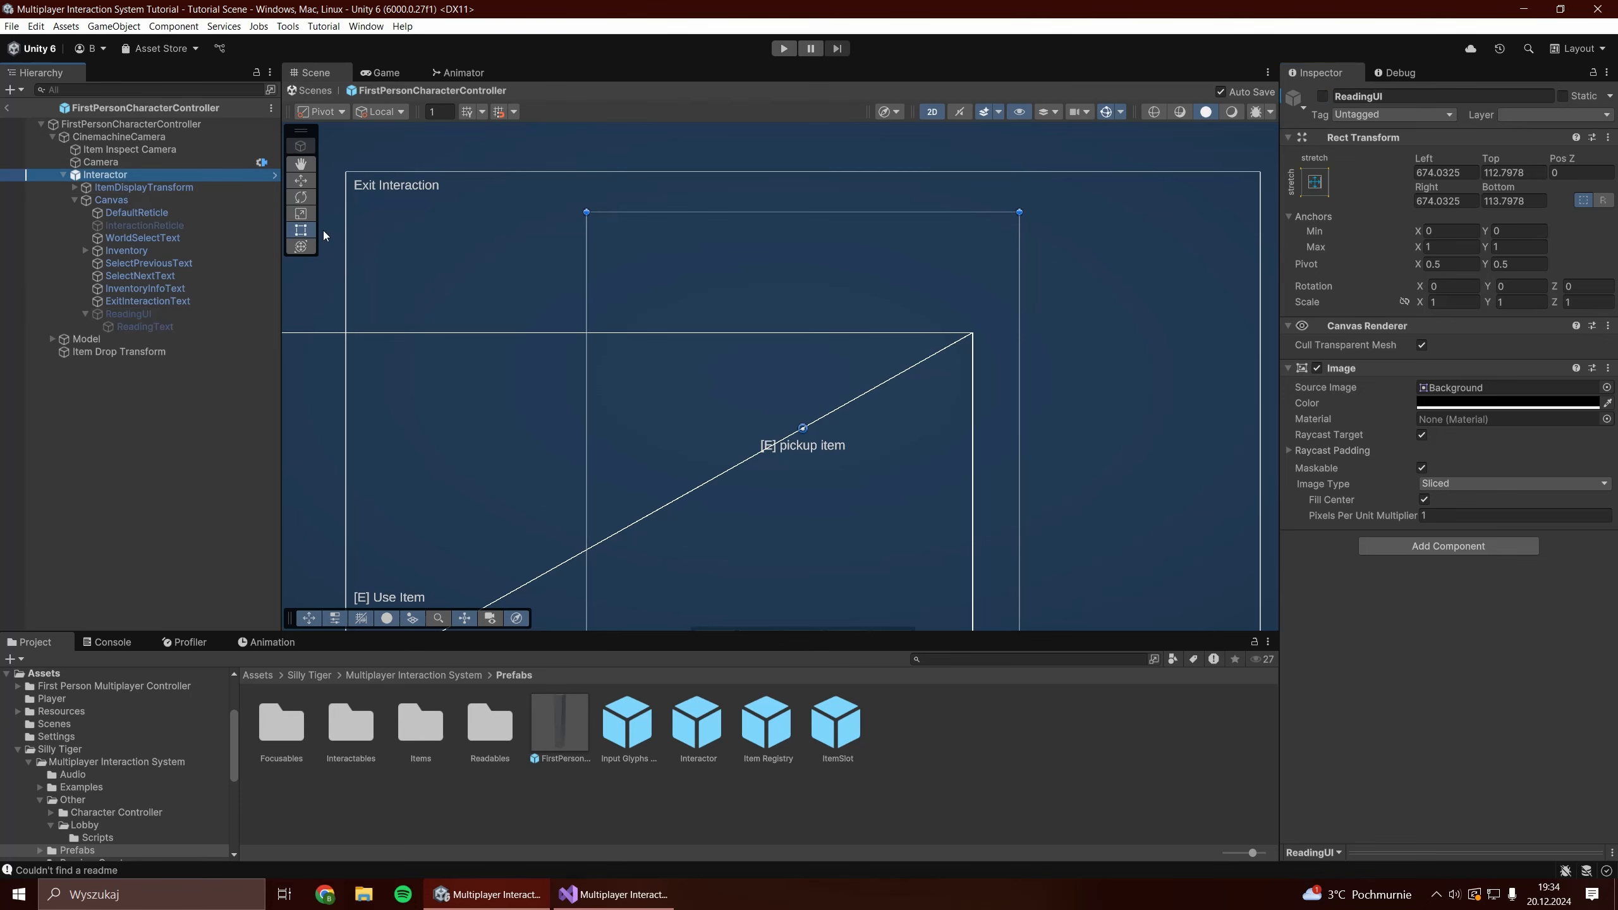
pyautogui.scroll(-5, 1409, 631)
pyautogui.scroll(-2, 1406, 660)
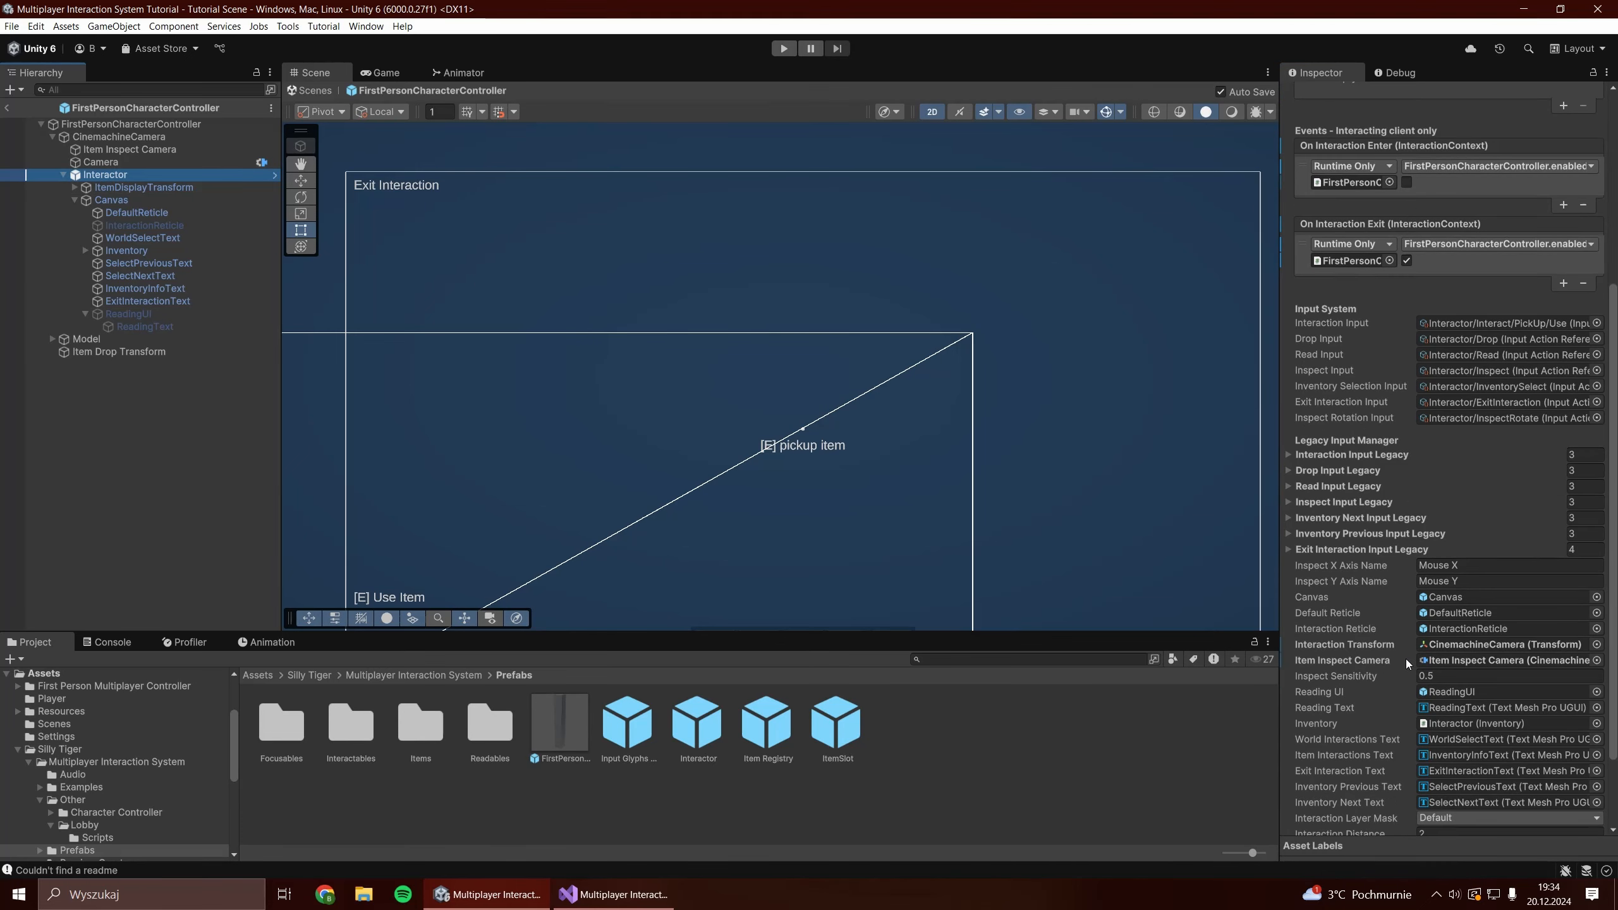
pyautogui.scroll(-2, 1471, 679)
pyautogui.click(1472, 654)
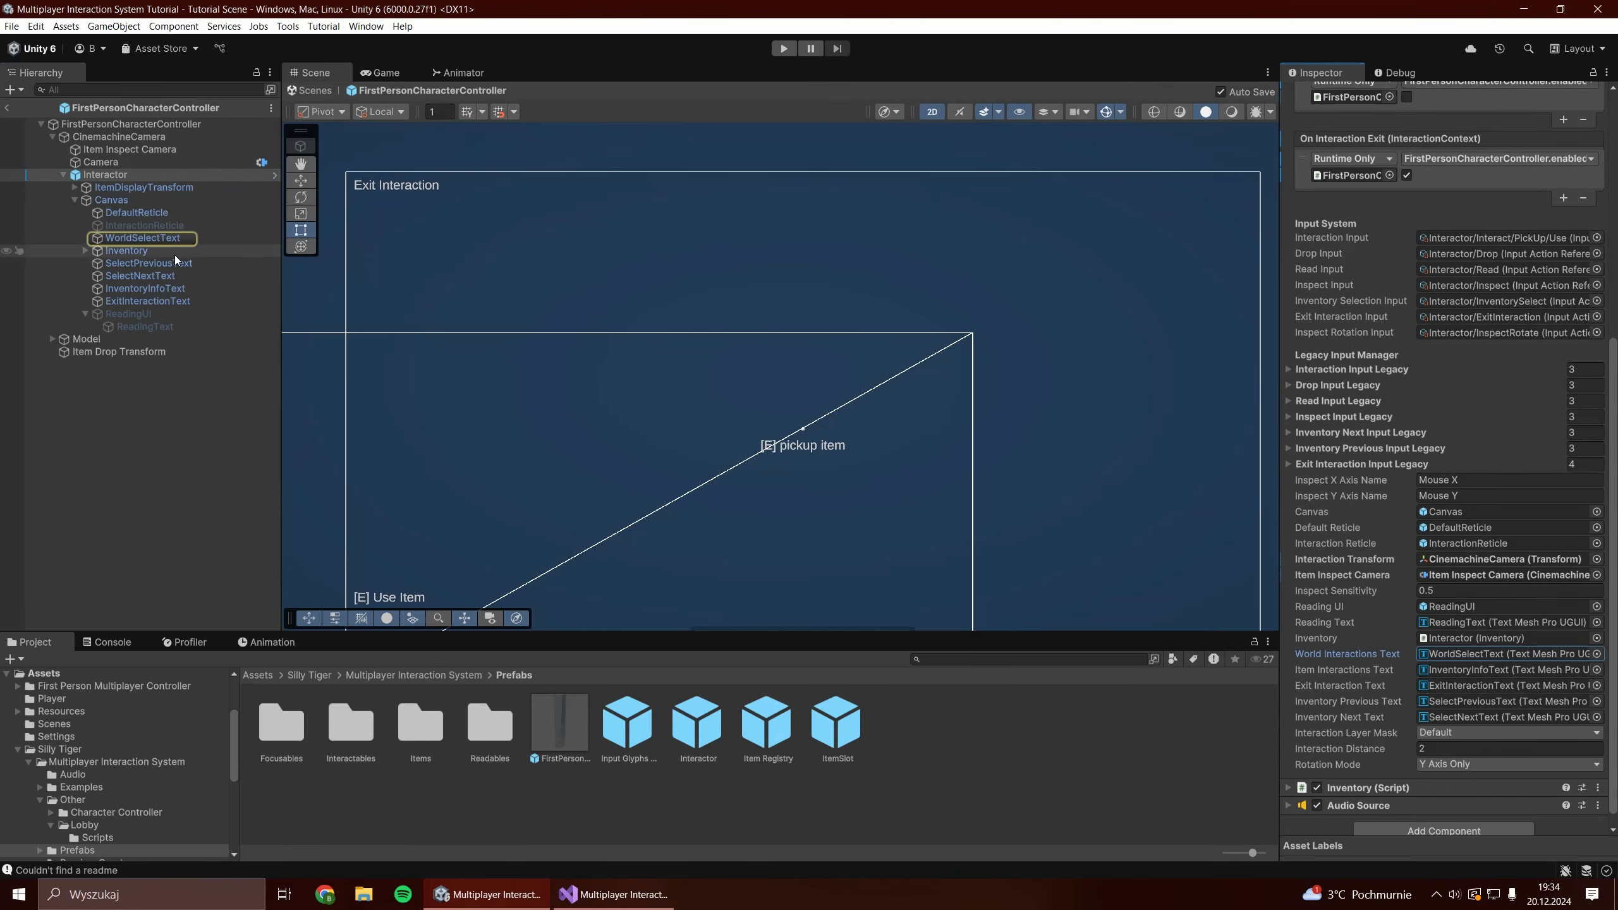
pyautogui.click(155, 237)
pyautogui.press('f')
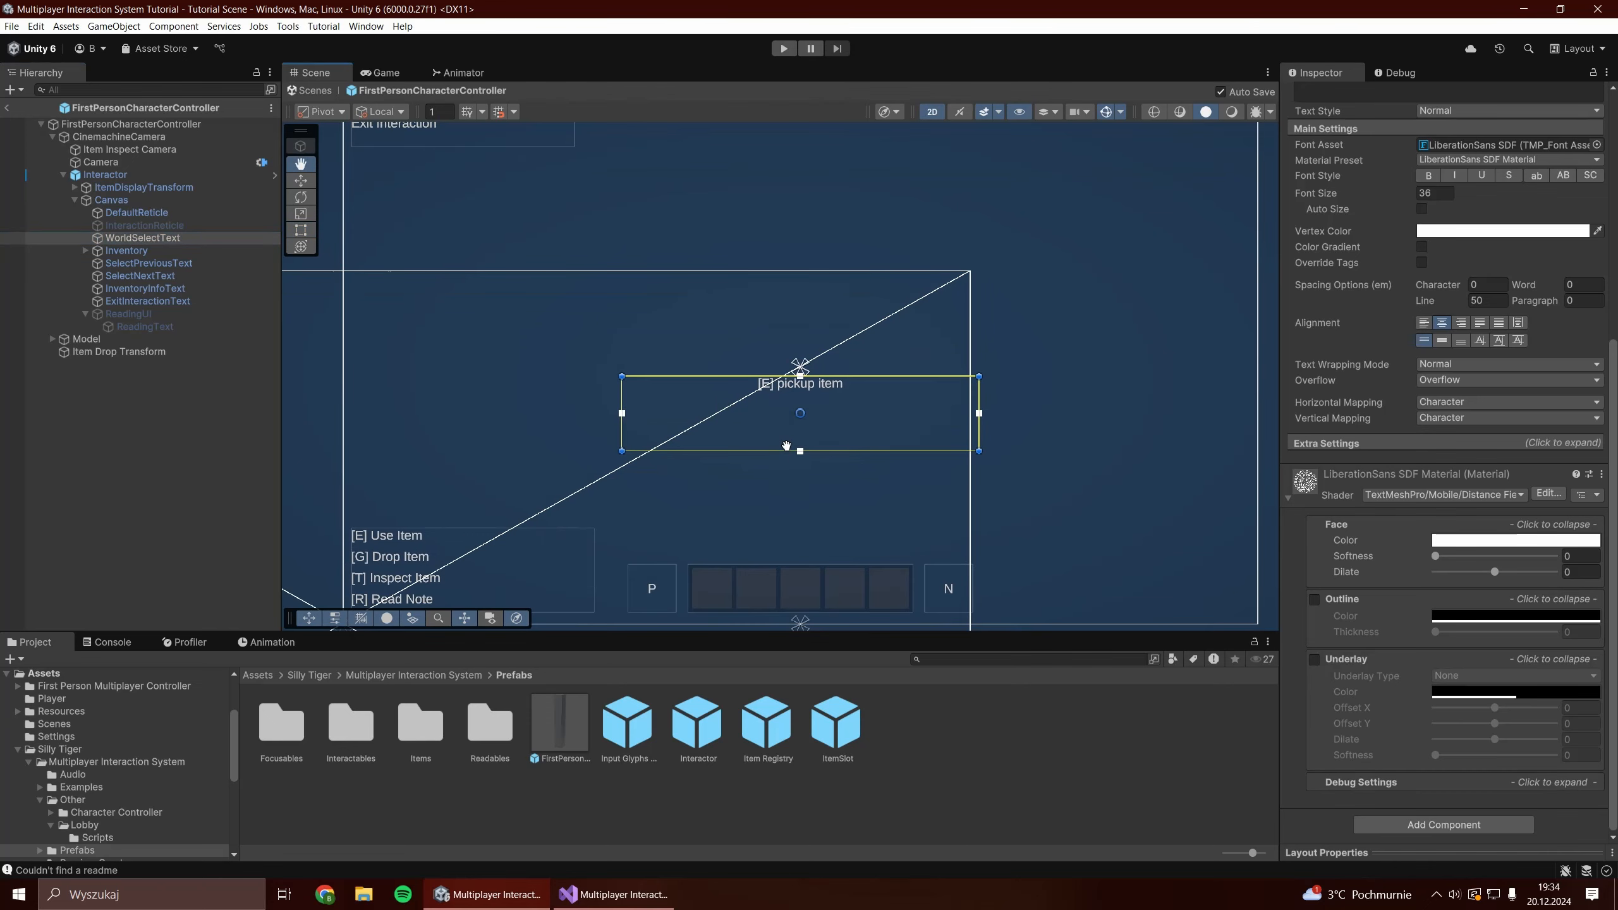
# Examine where SelectPreviousText, SelectNextText, InventoryInfoText and ExitInteractionText sit on the canvas.
pyautogui.click(141, 267)
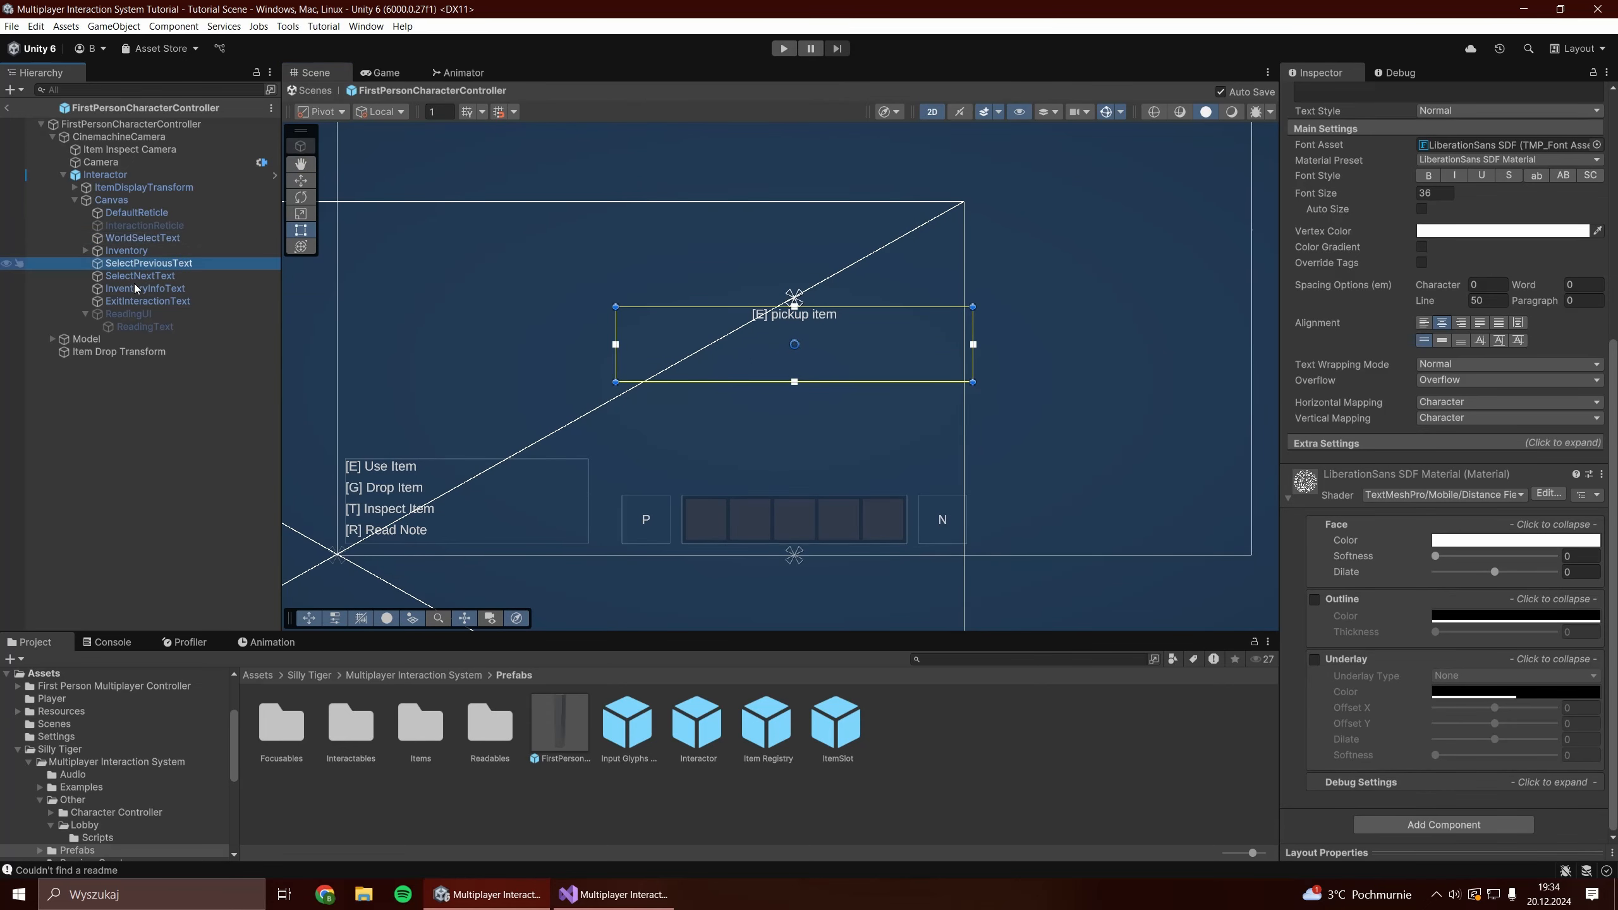
pyautogui.click(138, 281)
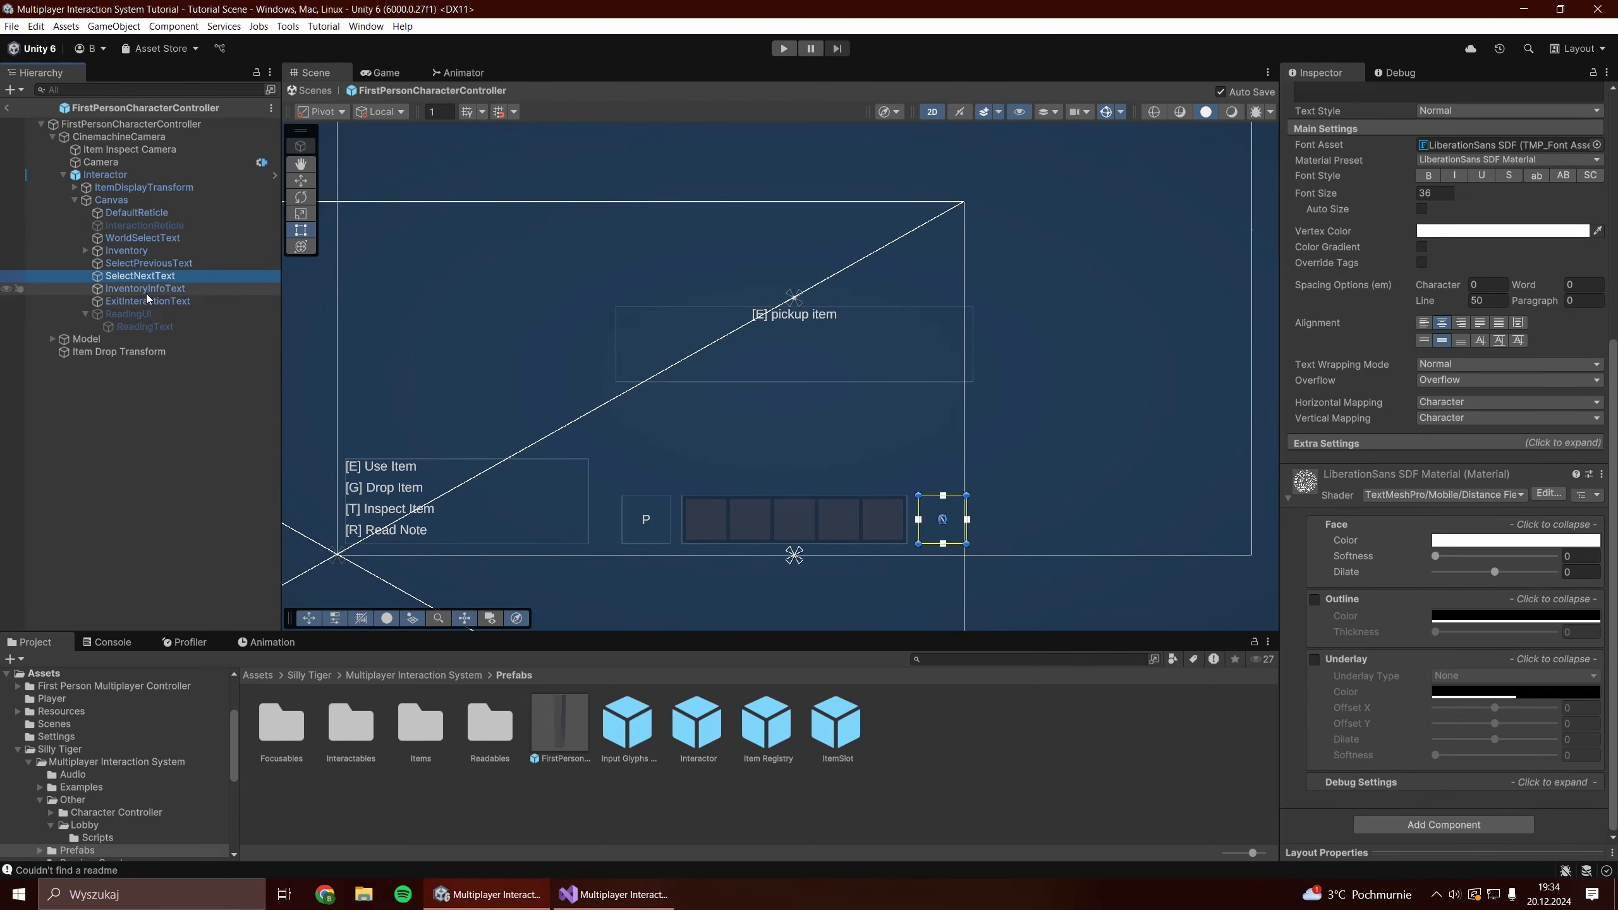
pyautogui.click(146, 292)
pyautogui.click(146, 299)
pyautogui.moveTo(697, 390); pyautogui.dragTo(658, 417, button='middle')
pyautogui.scroll(-2, 702, 520)
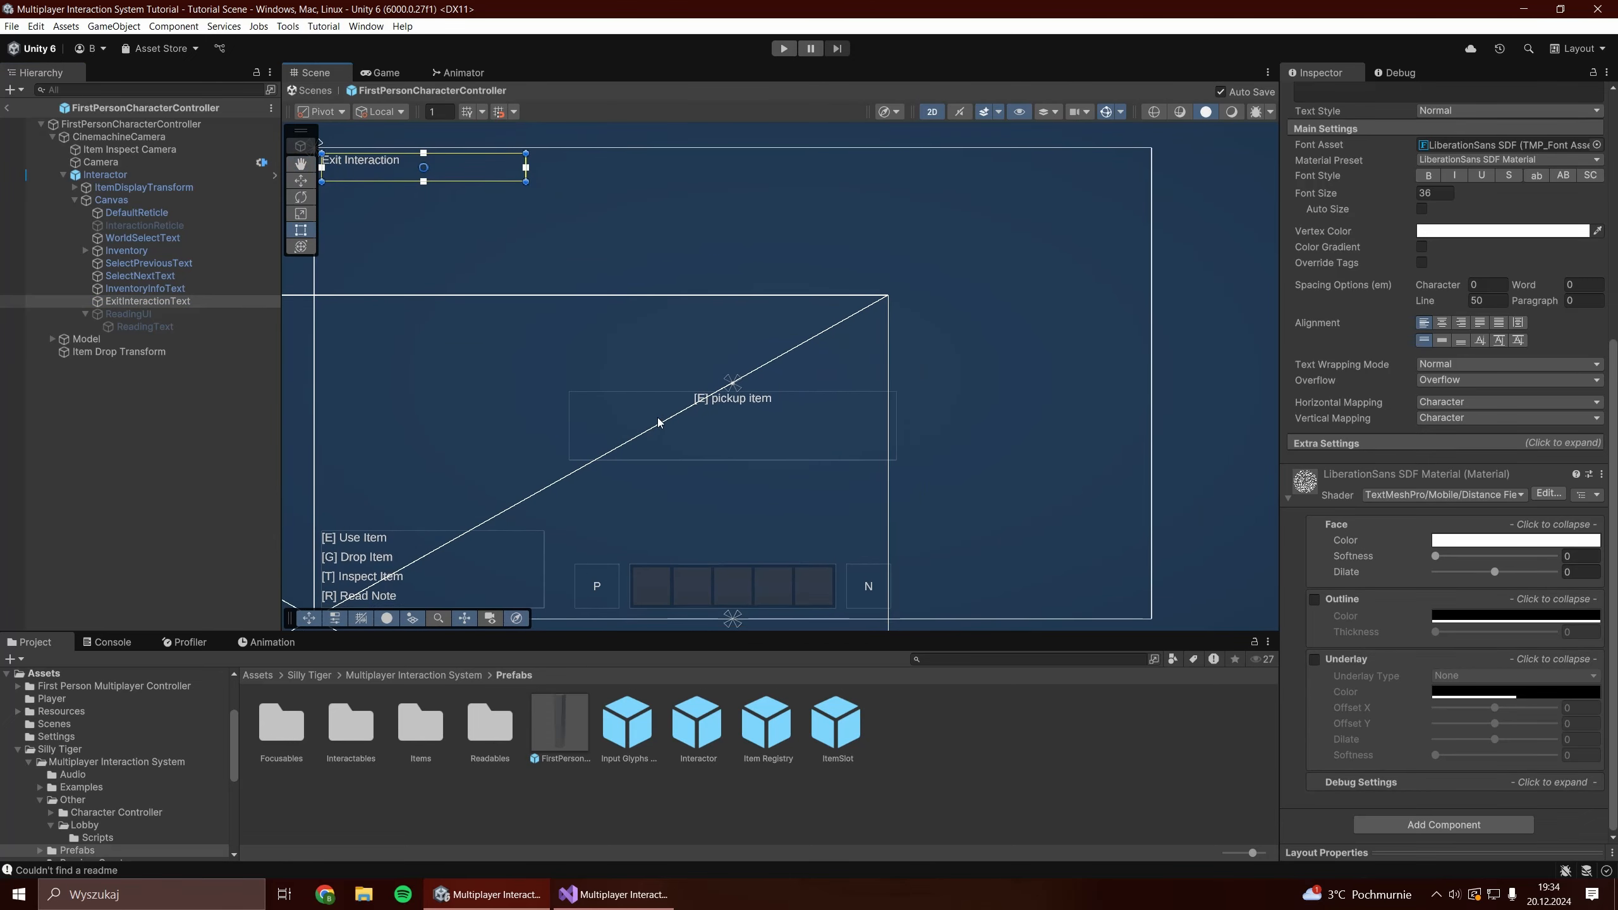
# Review the Interactor's Interaction Layer Mask and Rotation Mode options, keeping Default and Y Axis Only.
pyautogui.click(130, 175)
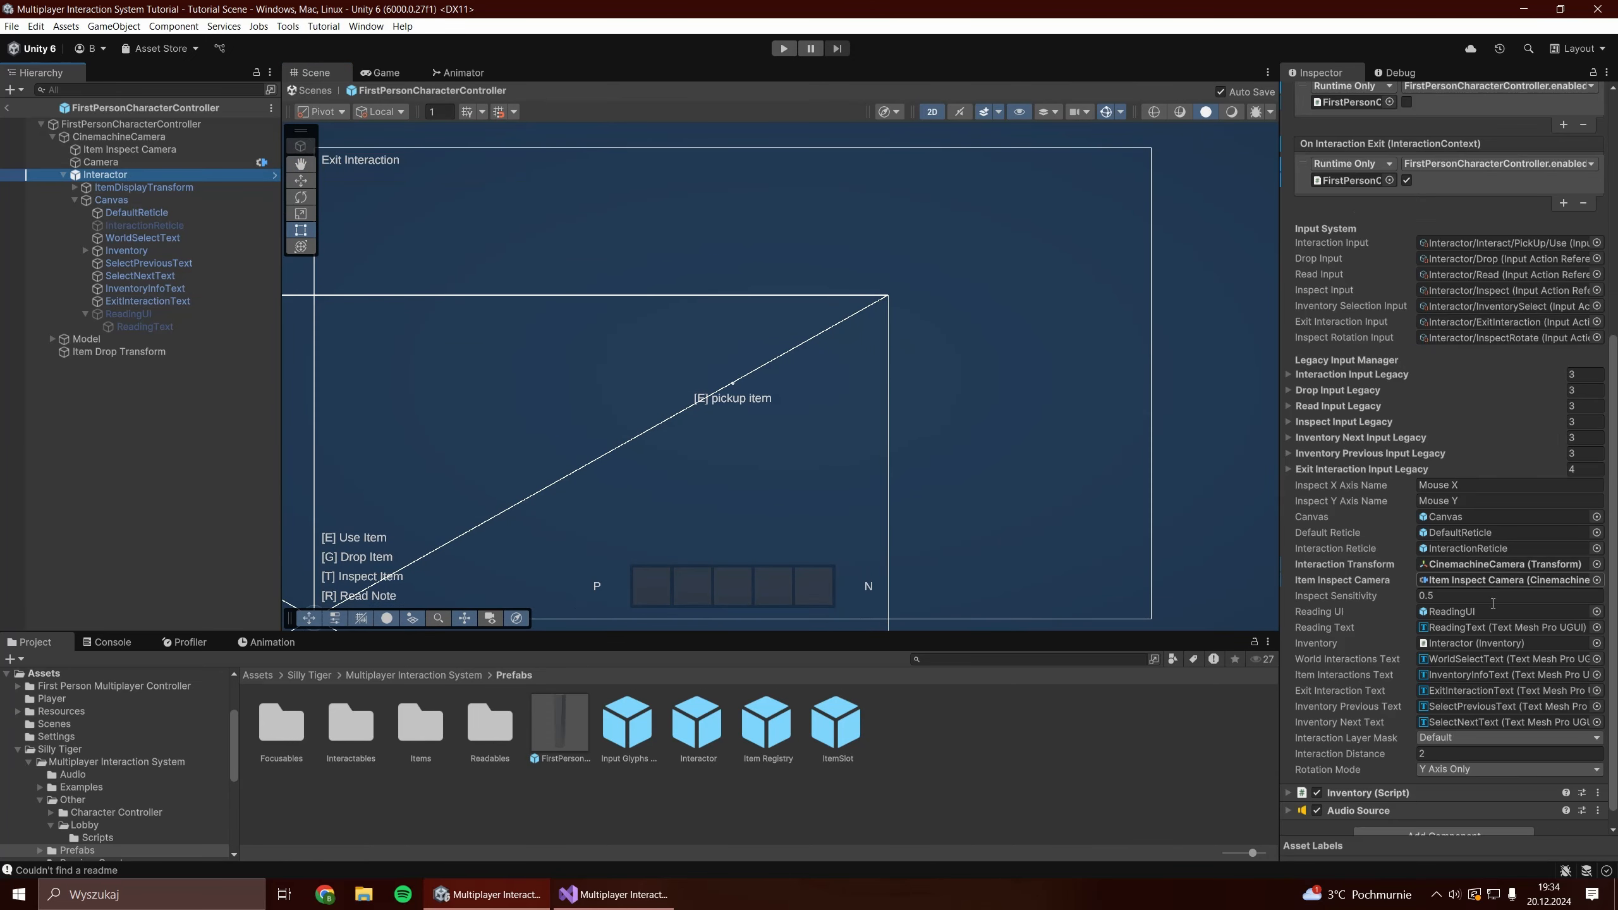
pyautogui.click(1455, 737)
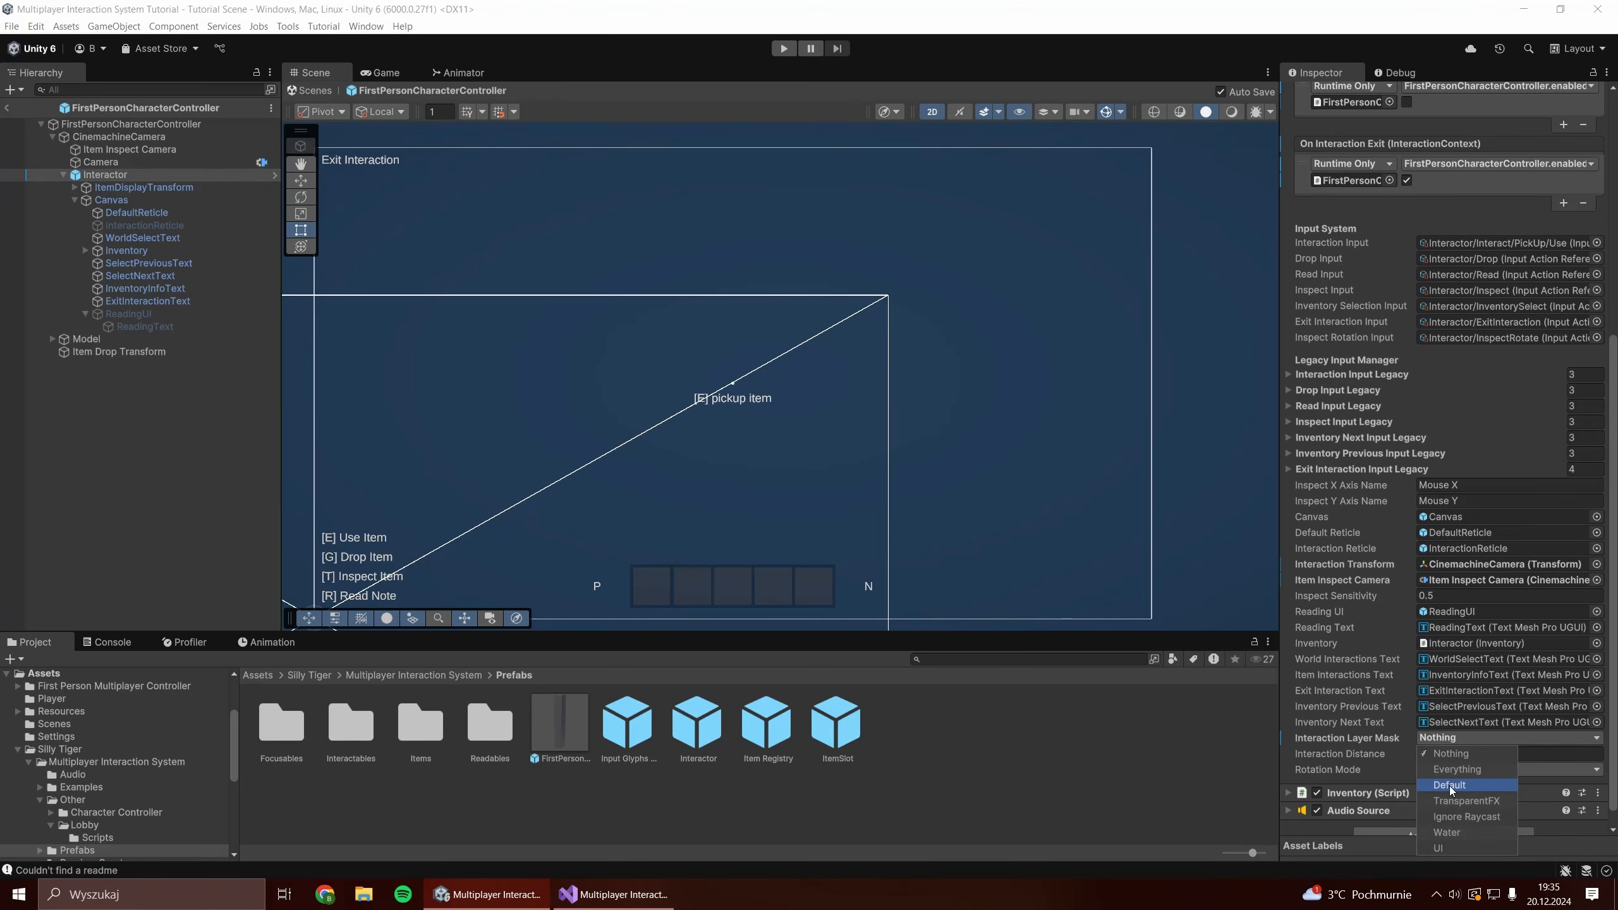
pyautogui.click(1444, 739)
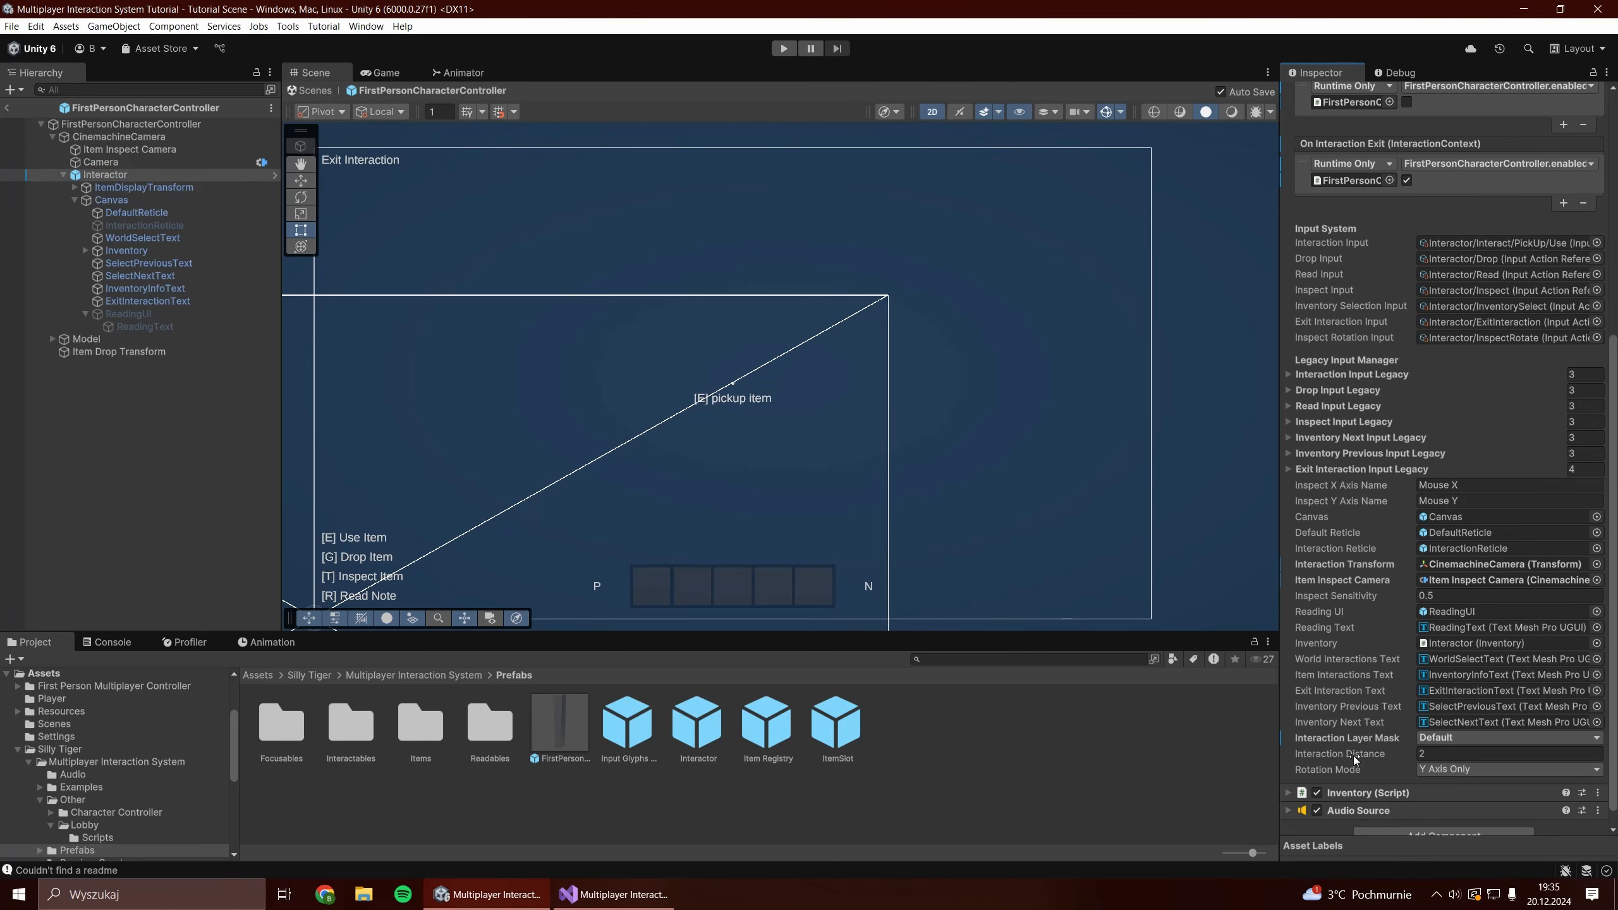
pyautogui.click(1473, 770)
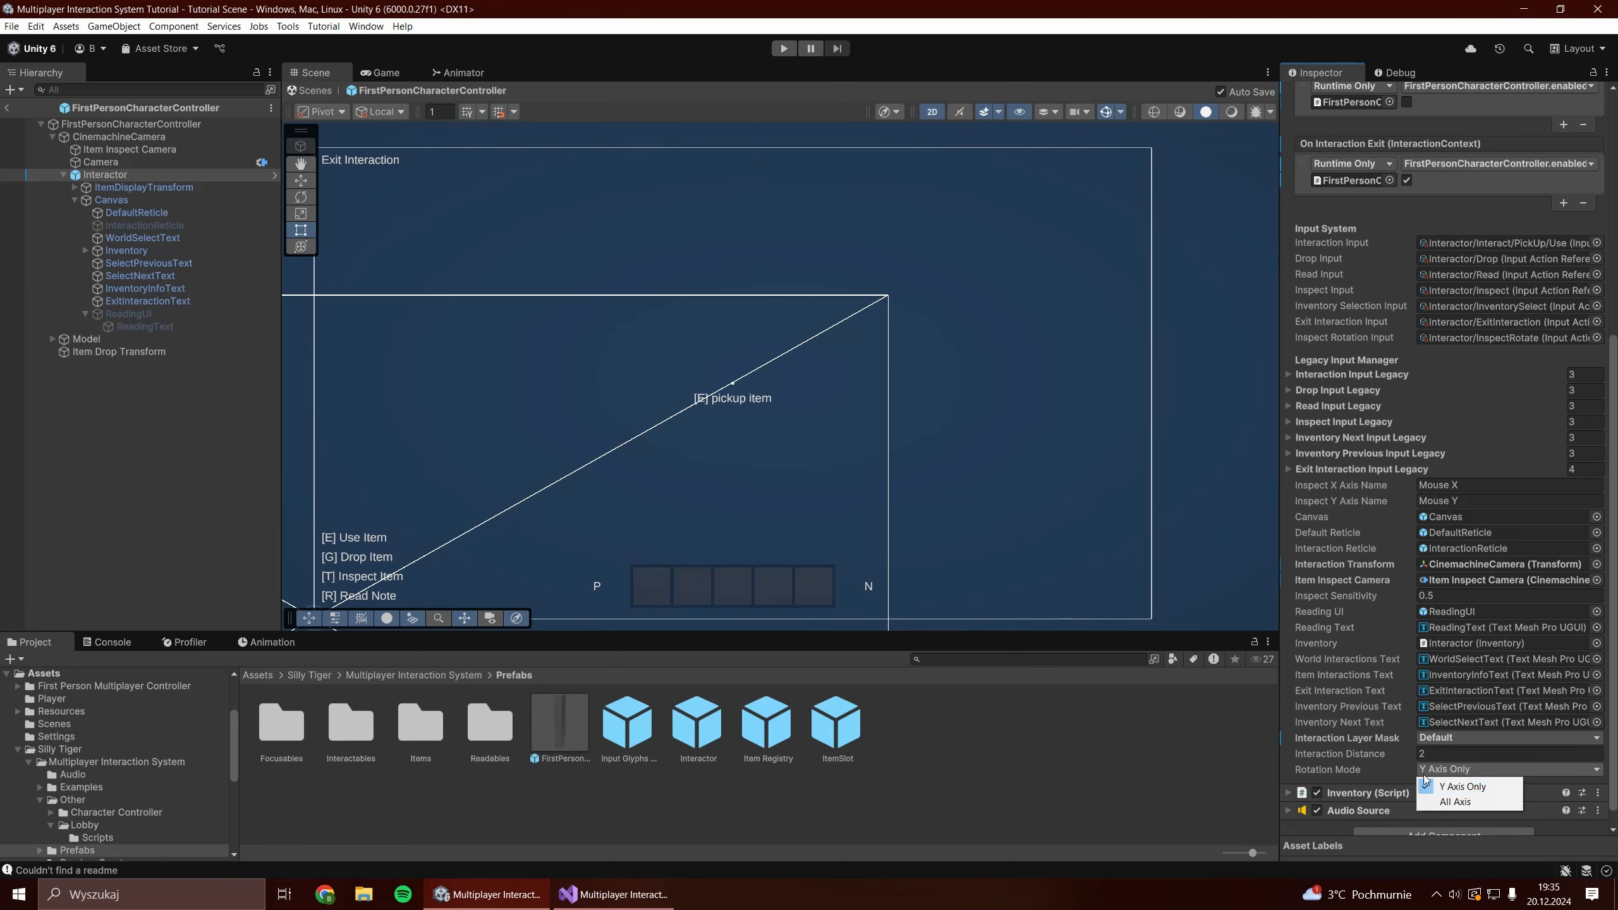
pyautogui.click(1382, 768)
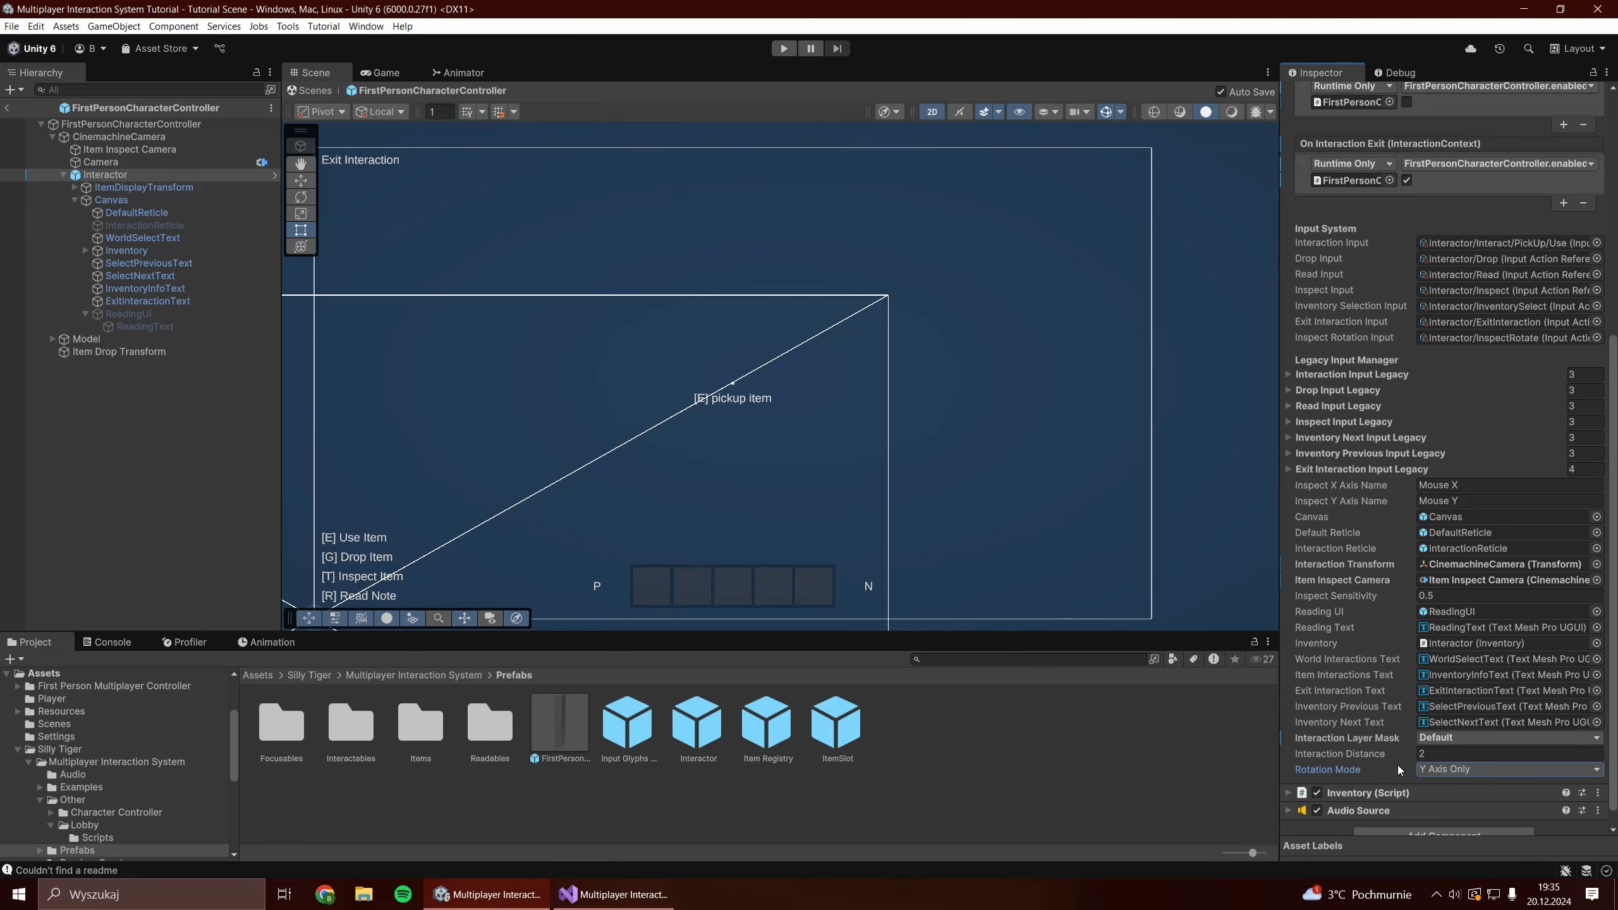
# Expand the Inventory script and try an empty listener on On Item Pick Up, On Item Drop and On Selection Changed, removing each again.
pyautogui.scroll(-1, 1373, 729)
pyautogui.click(1290, 776)
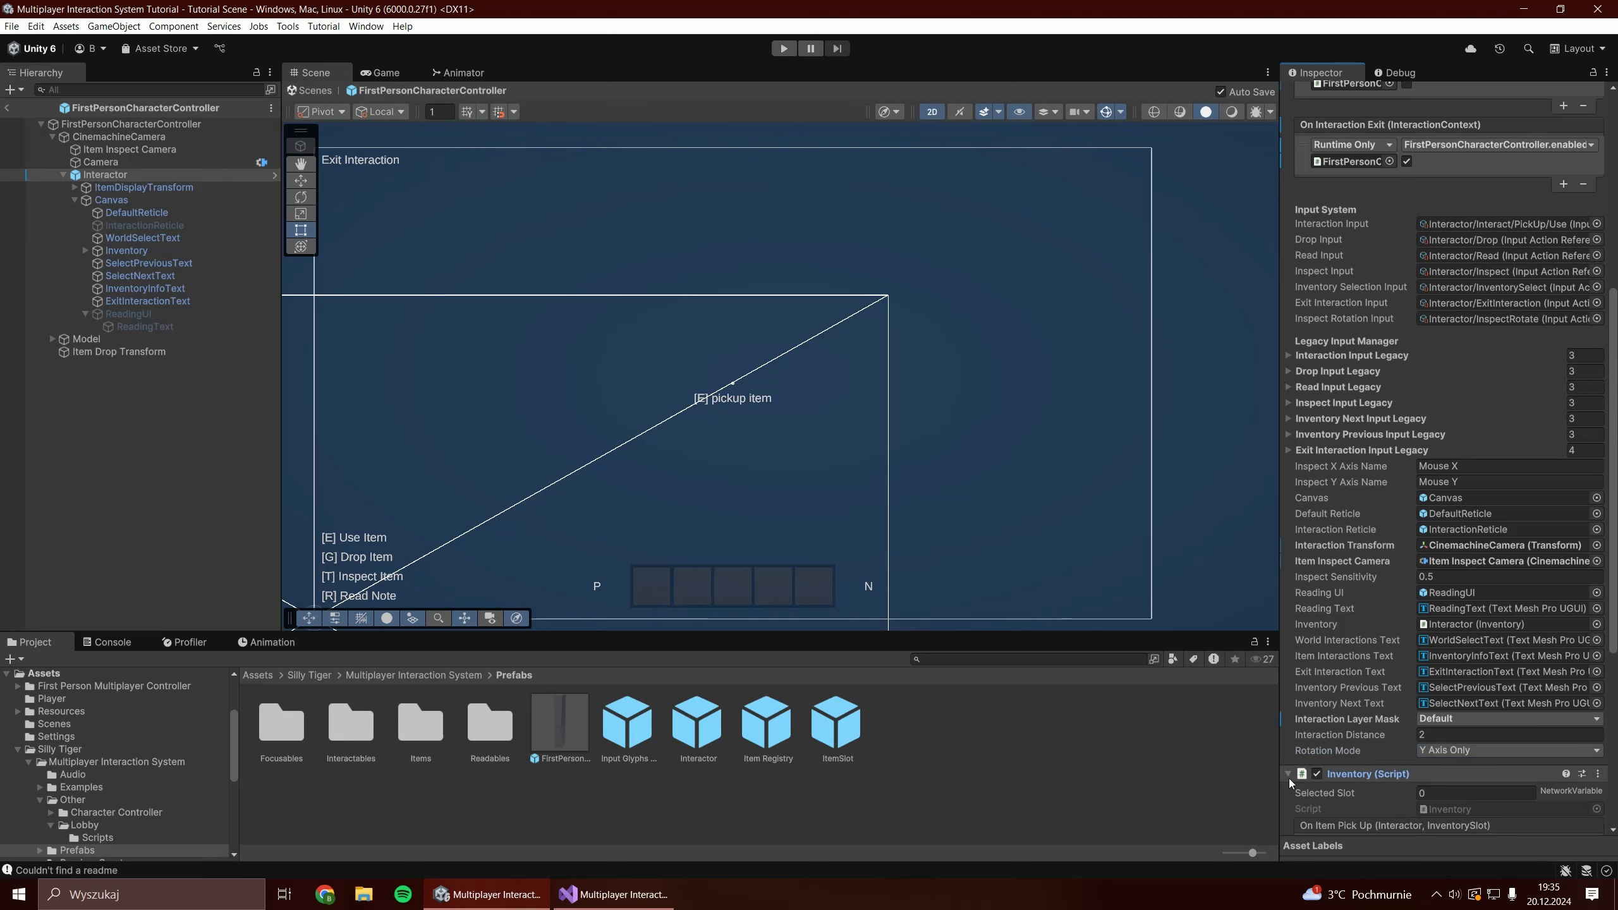
pyautogui.scroll(-5, 1369, 705)
pyautogui.scroll(-2, 1370, 705)
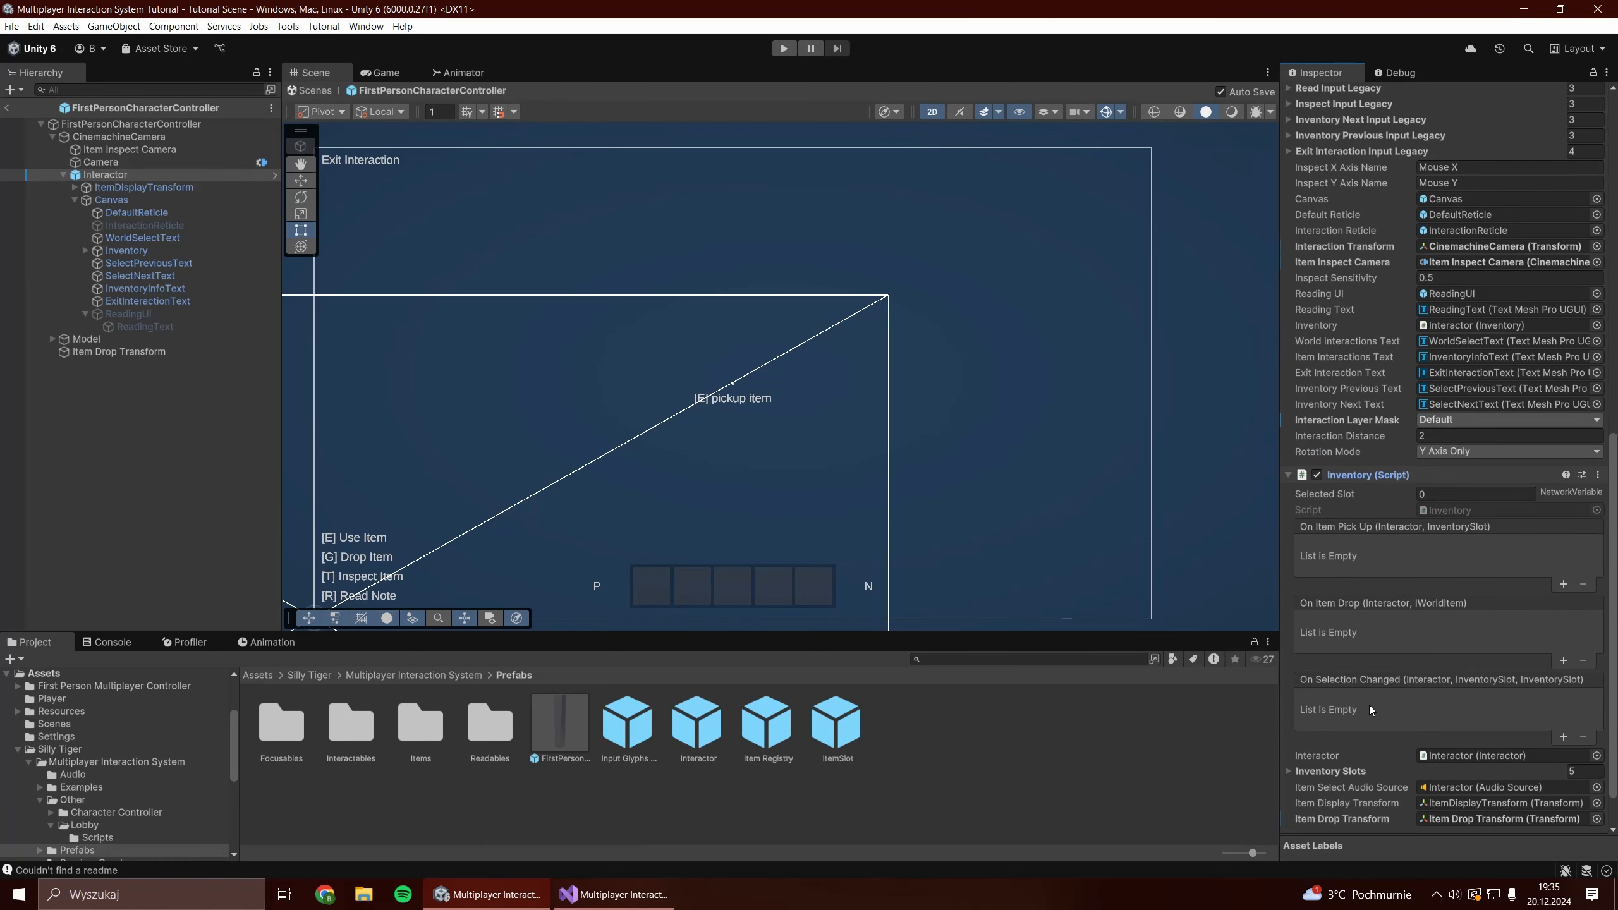
pyautogui.click(1566, 586)
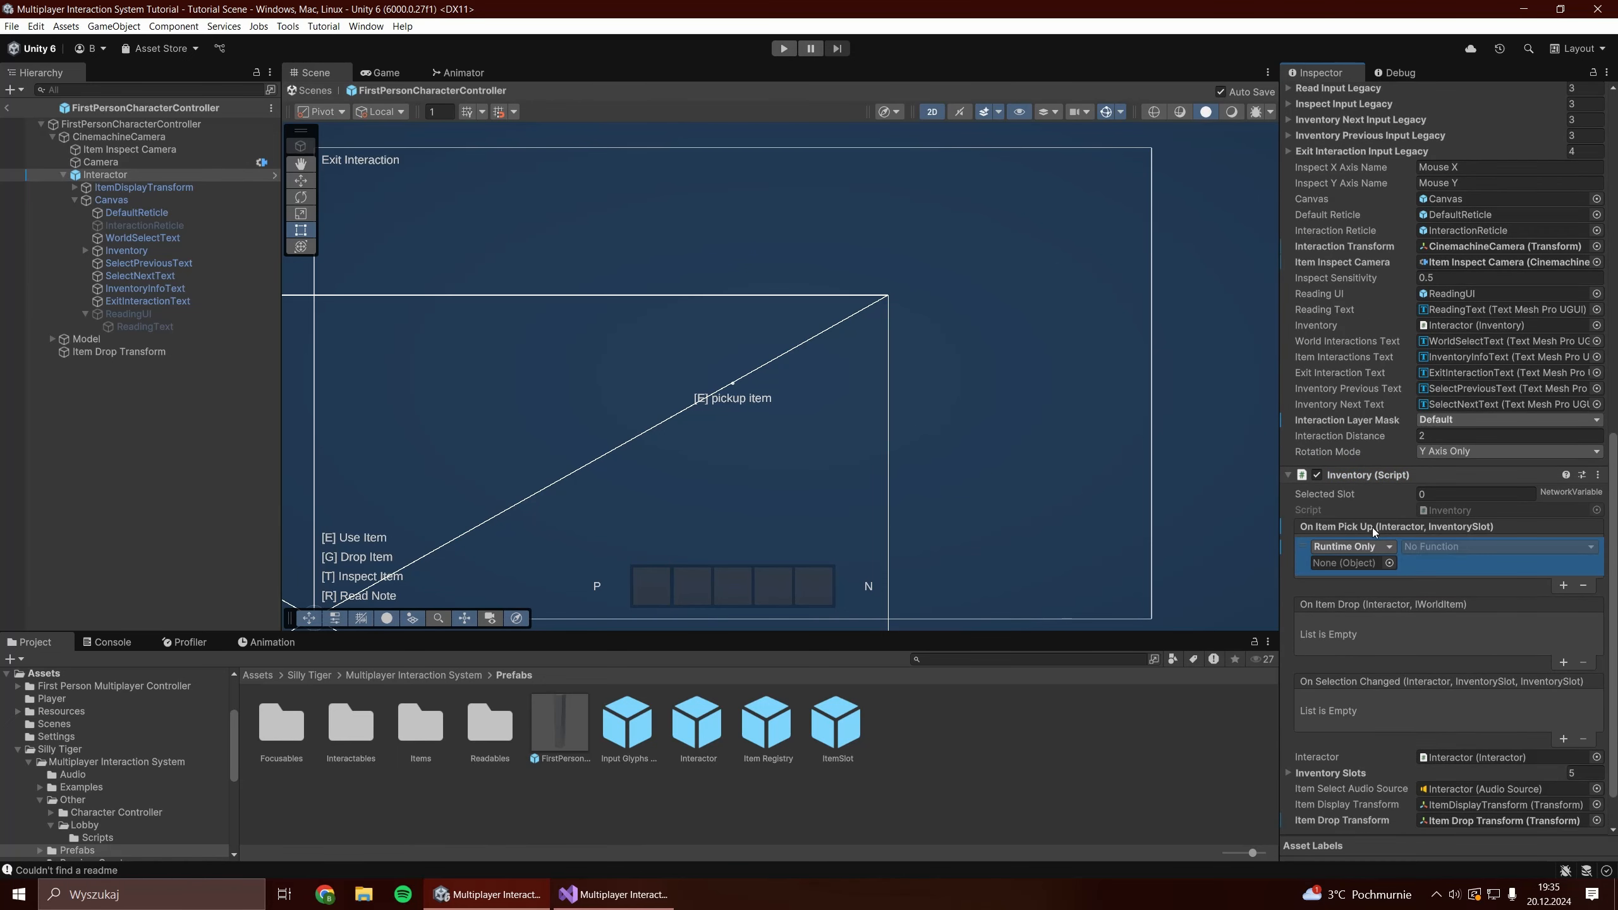
pyautogui.click(1585, 586)
pyautogui.click(1565, 662)
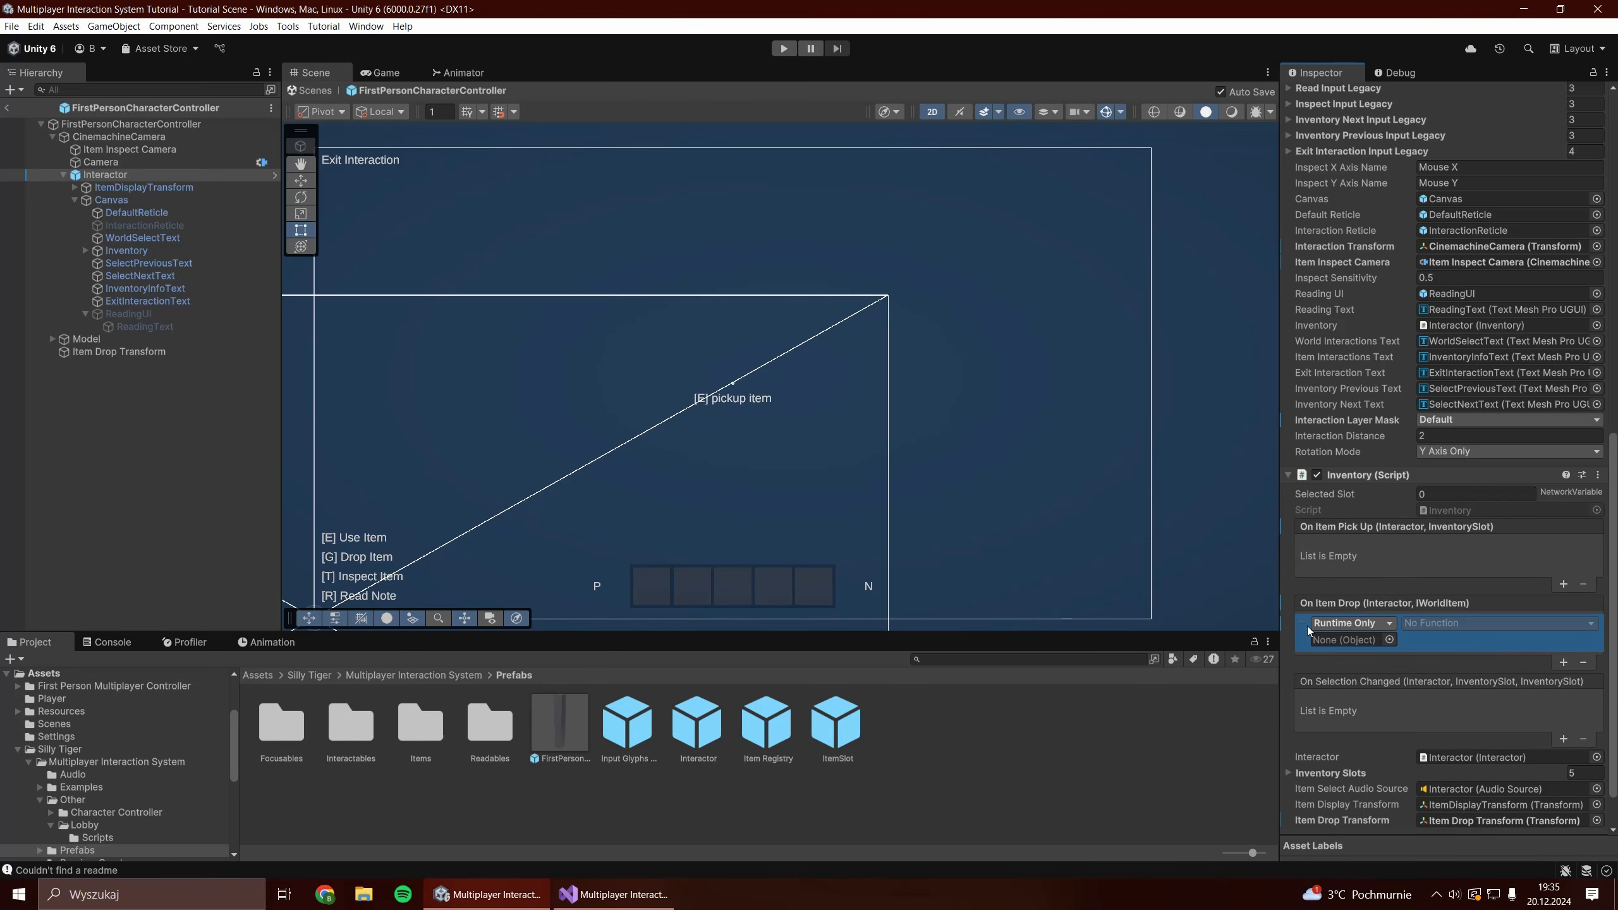
pyautogui.click(1585, 662)
pyautogui.click(1565, 737)
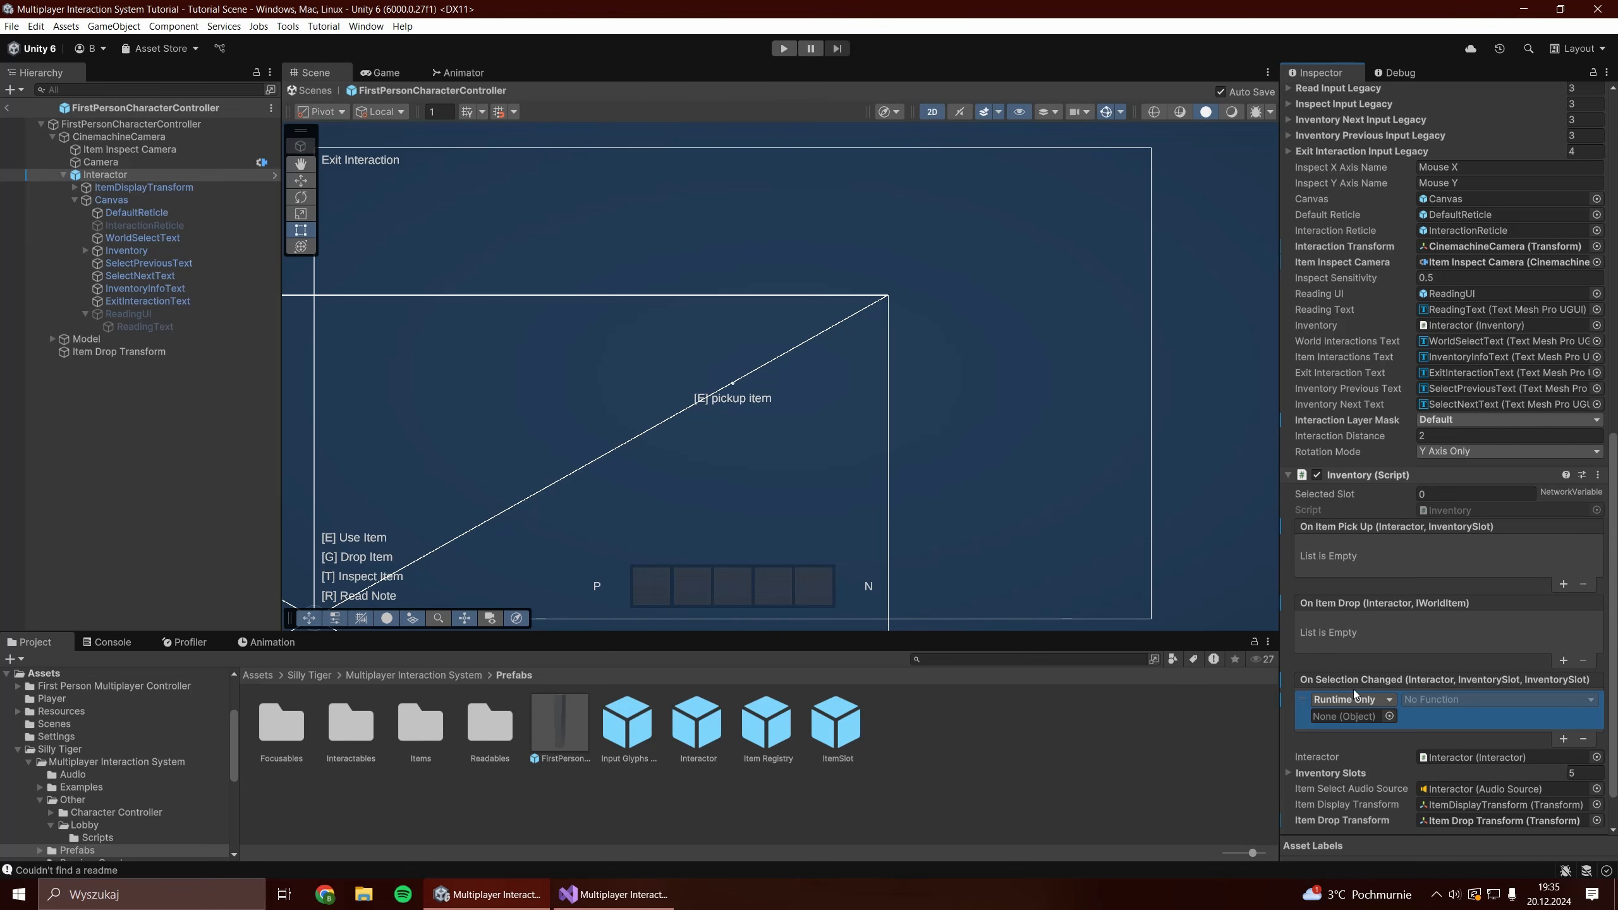
pyautogui.click(1585, 739)
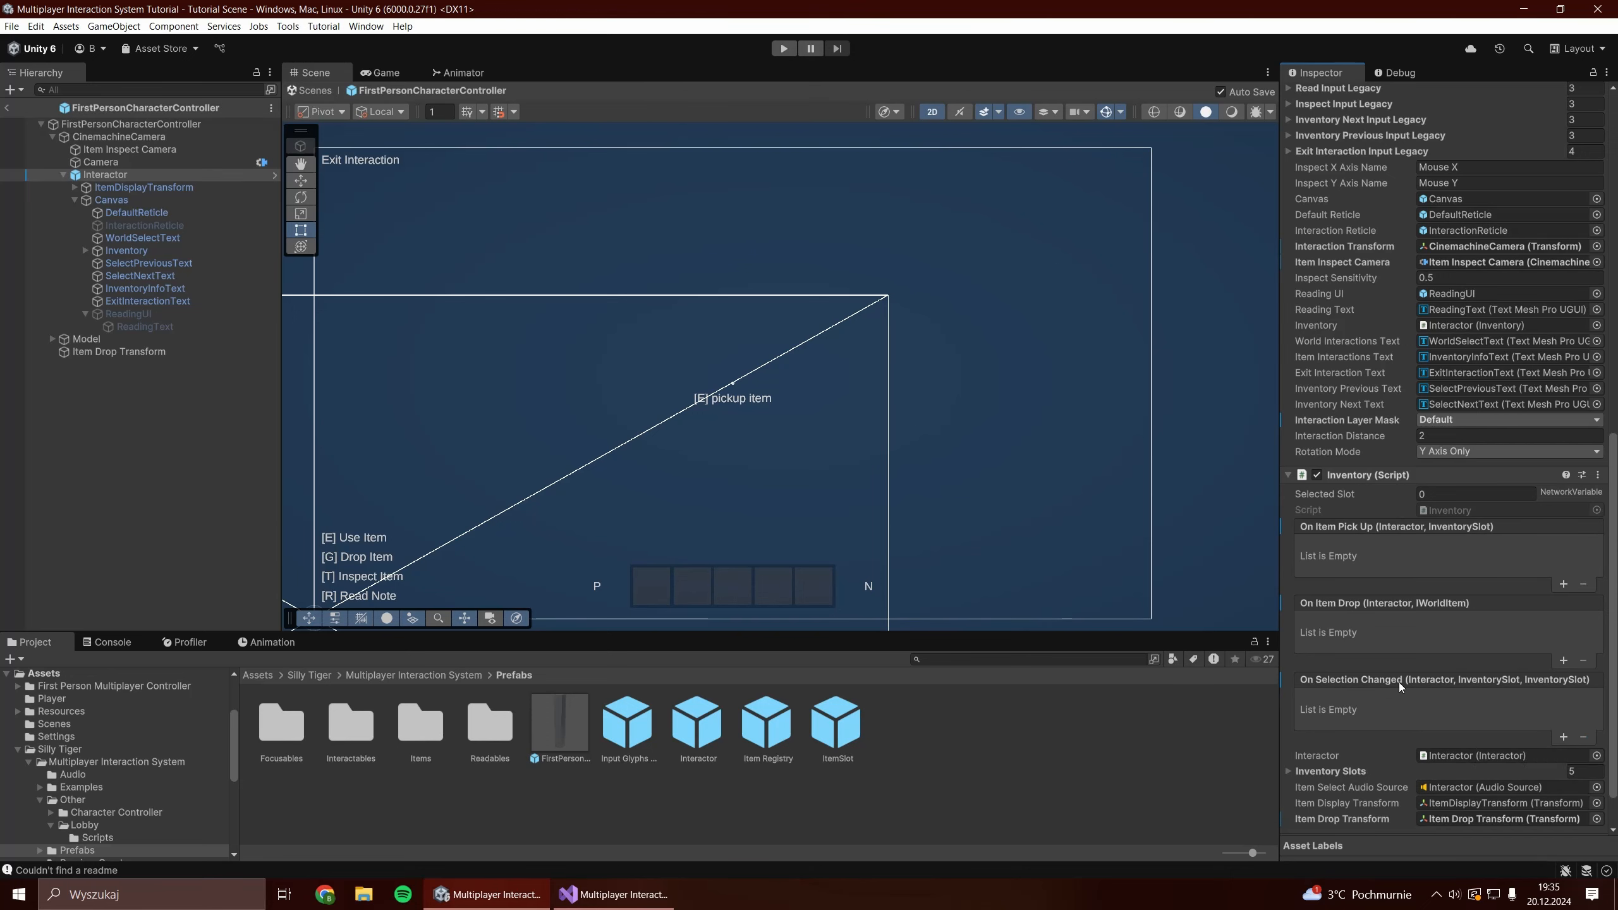
# Expand Element 0 of the Inventory Slots and add the Flashlight item info to its Allowed Items.
pyautogui.scroll(-2, 1396, 682)
pyautogui.click(1287, 721)
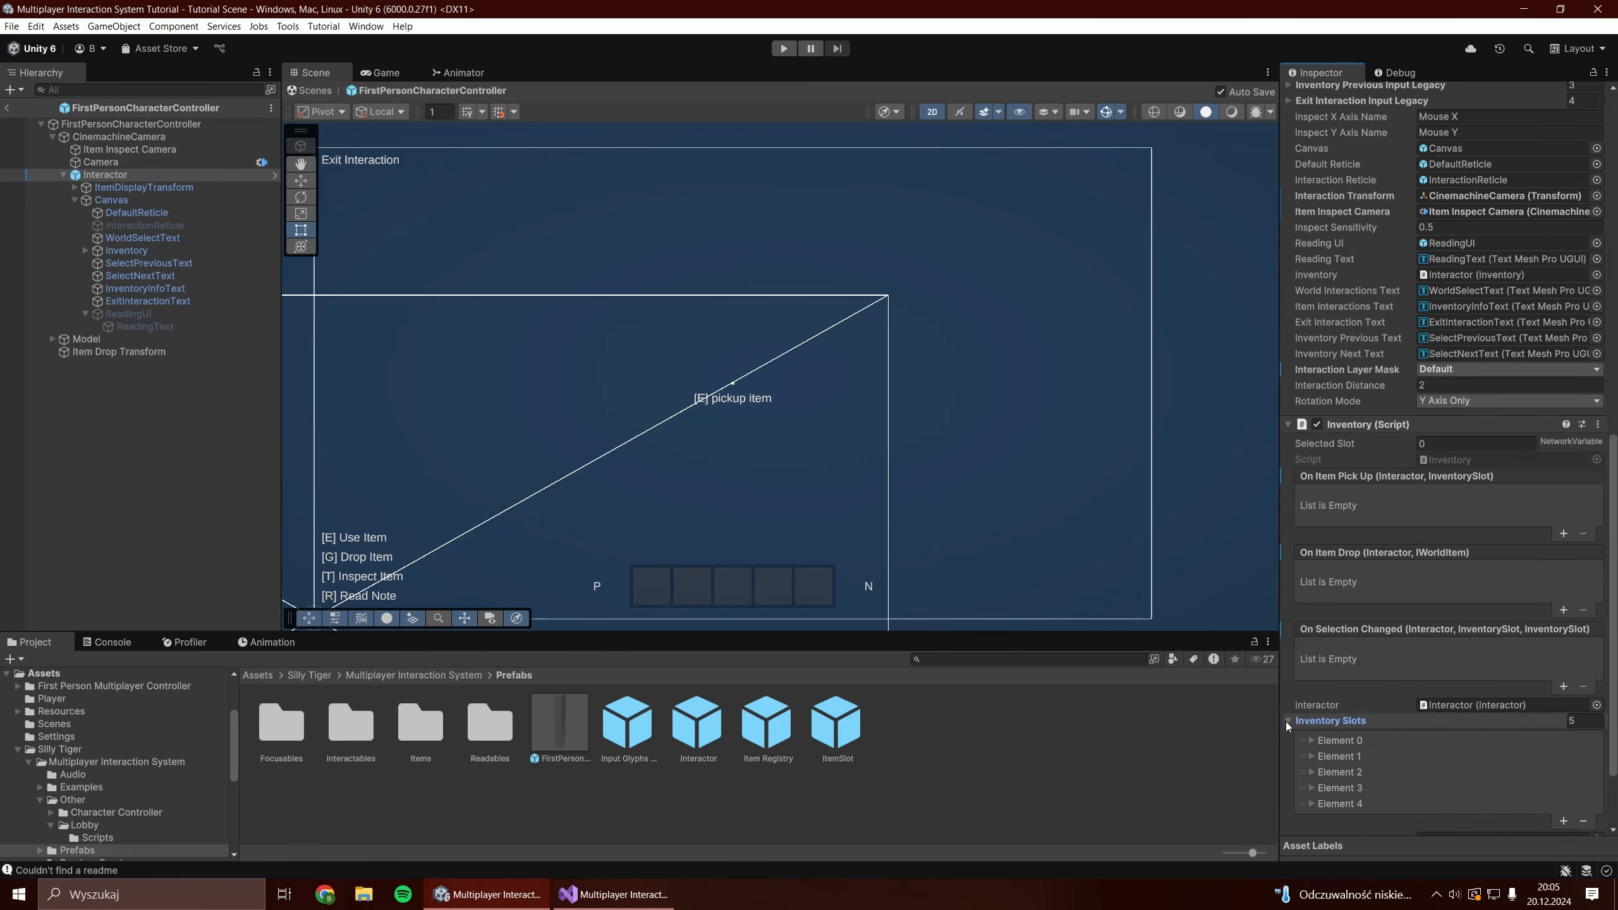
pyautogui.click(1312, 742)
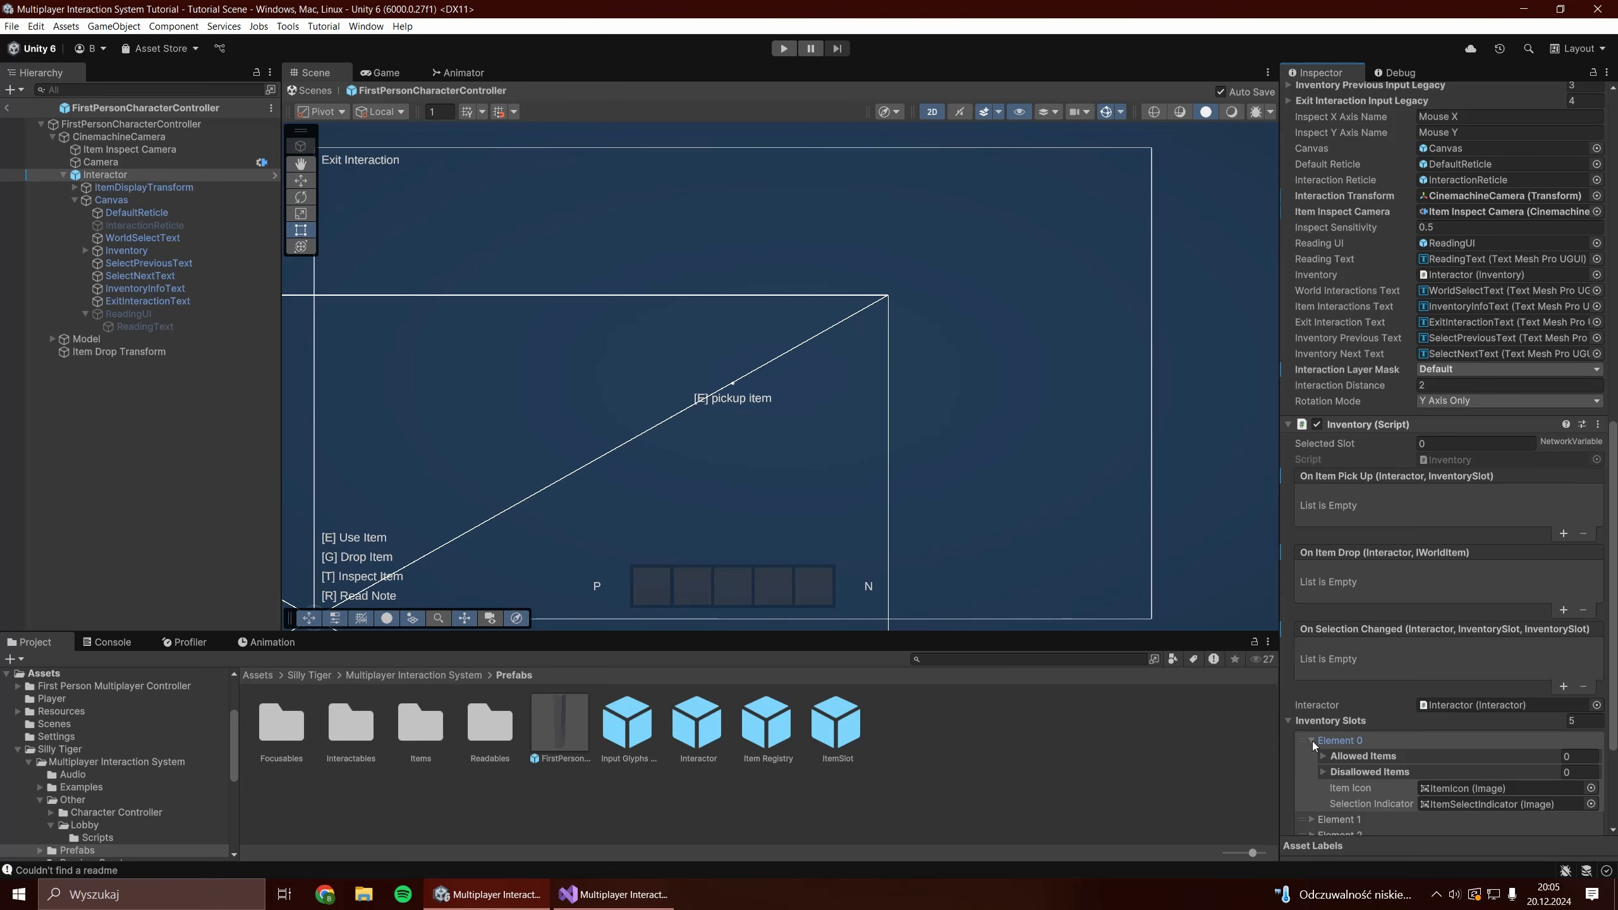
pyautogui.scroll(-2, 1325, 739)
pyautogui.click(1323, 713)
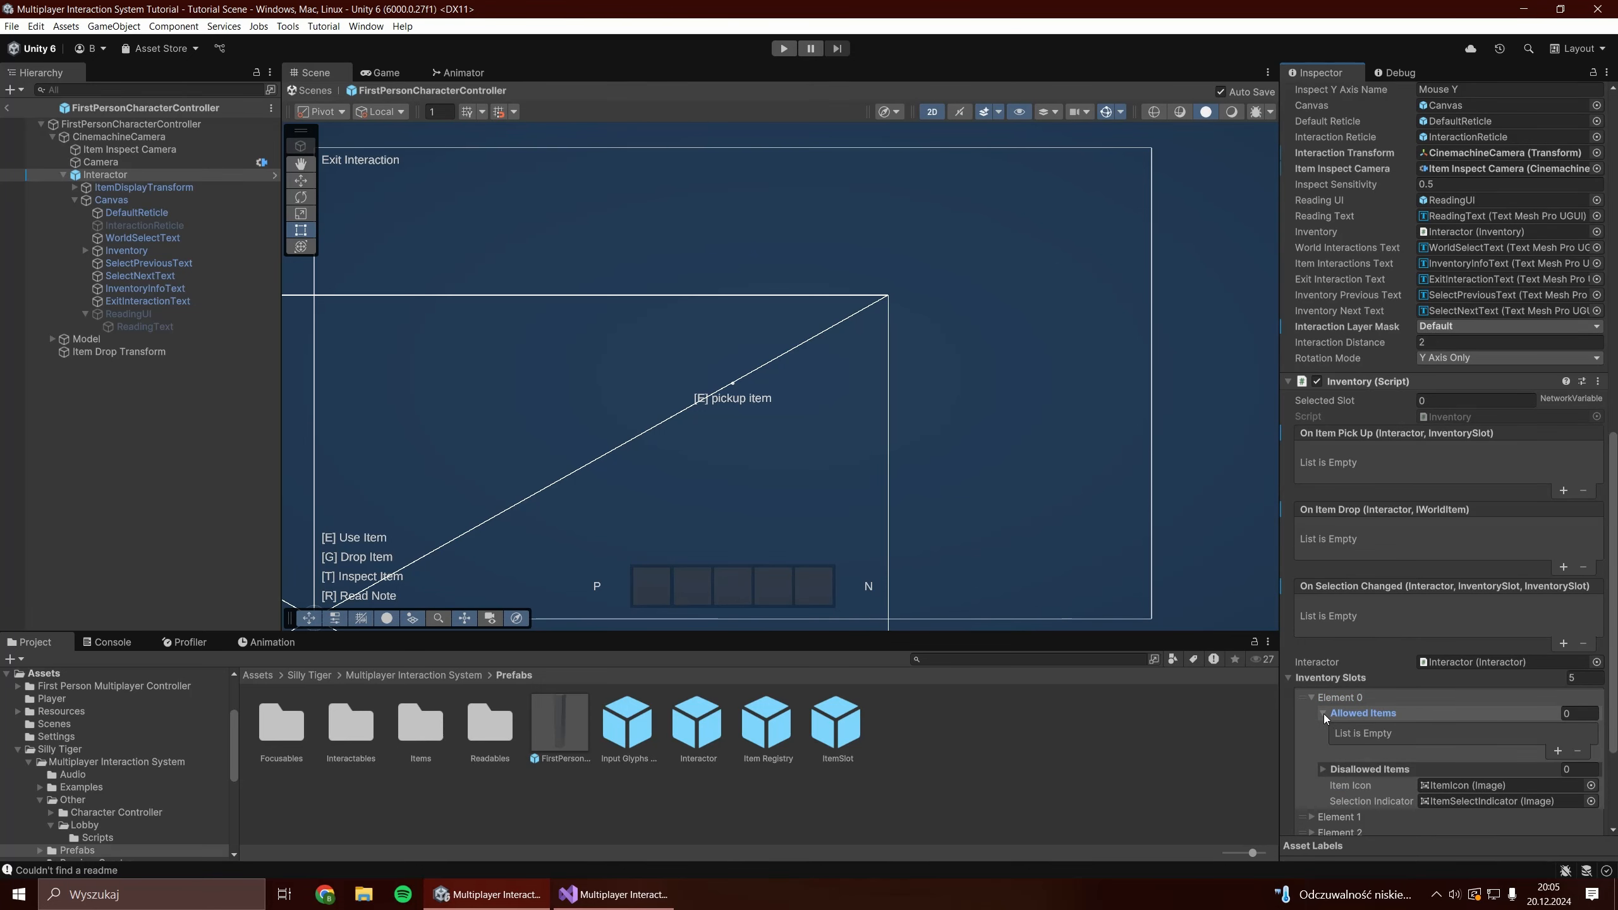
pyautogui.click(1555, 750)
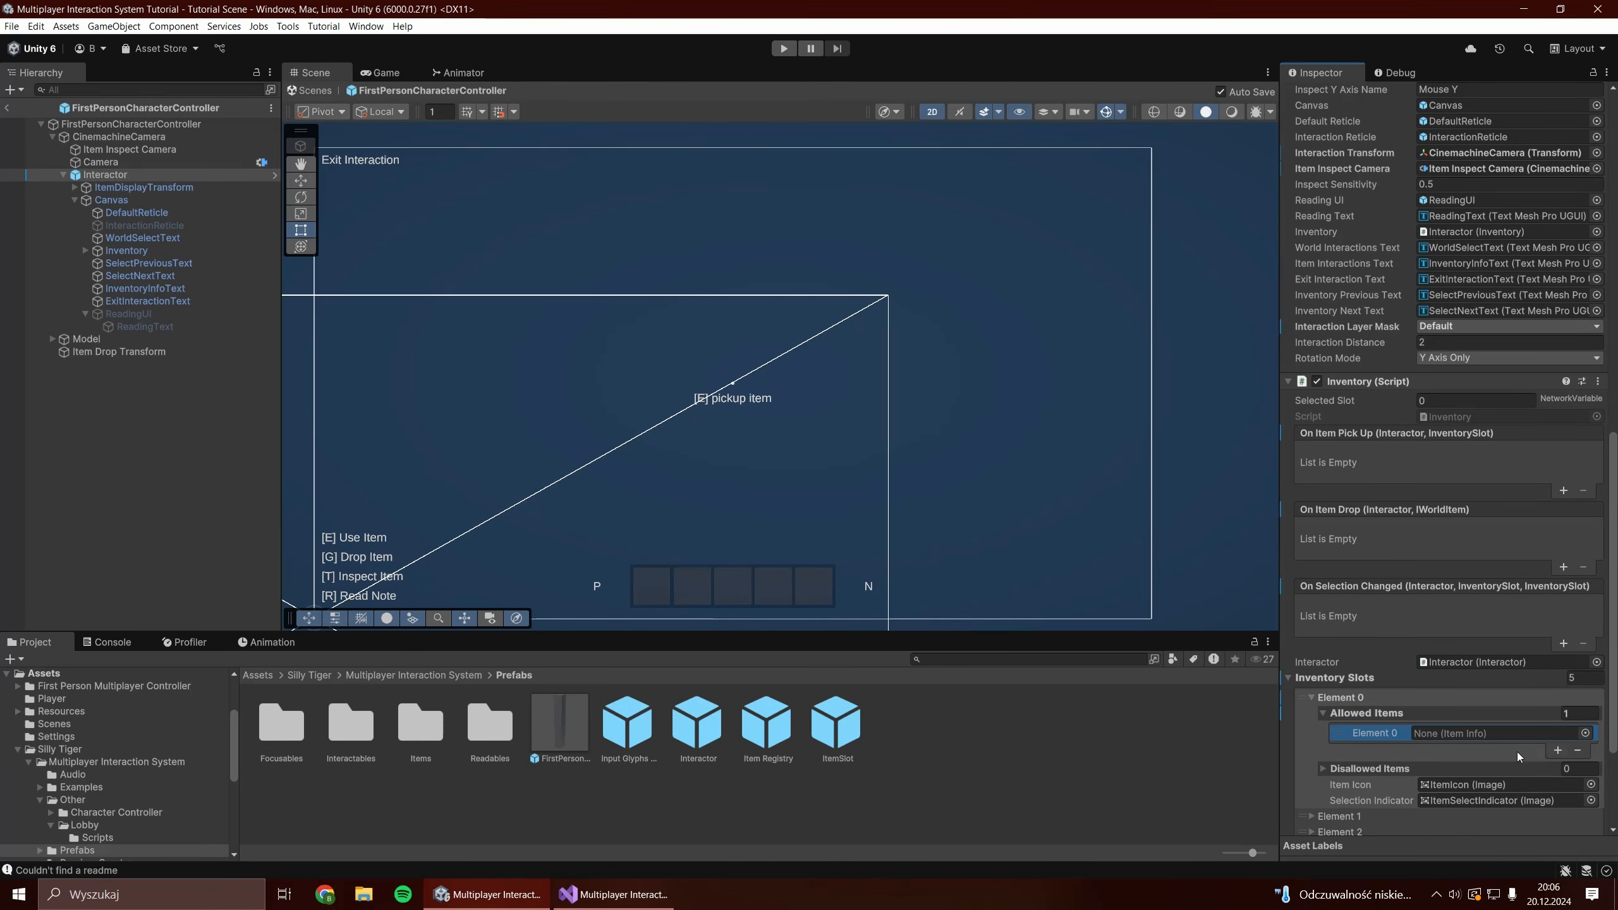
pyautogui.click(1583, 734)
pyautogui.click(1140, 388)
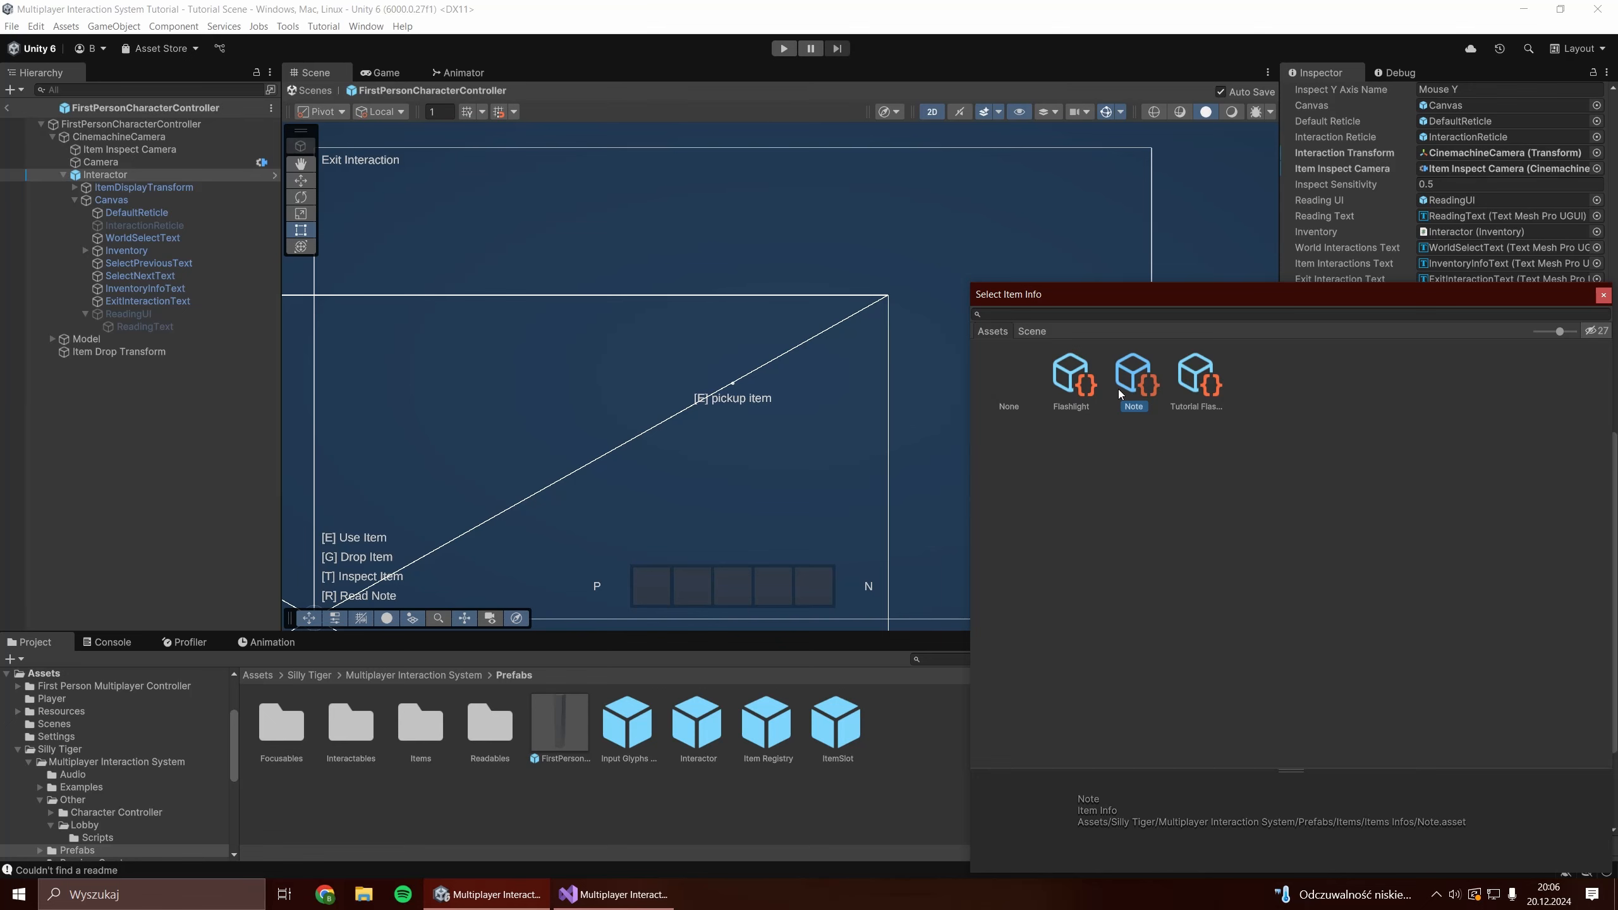
pyautogui.doubleClick(1078, 394)
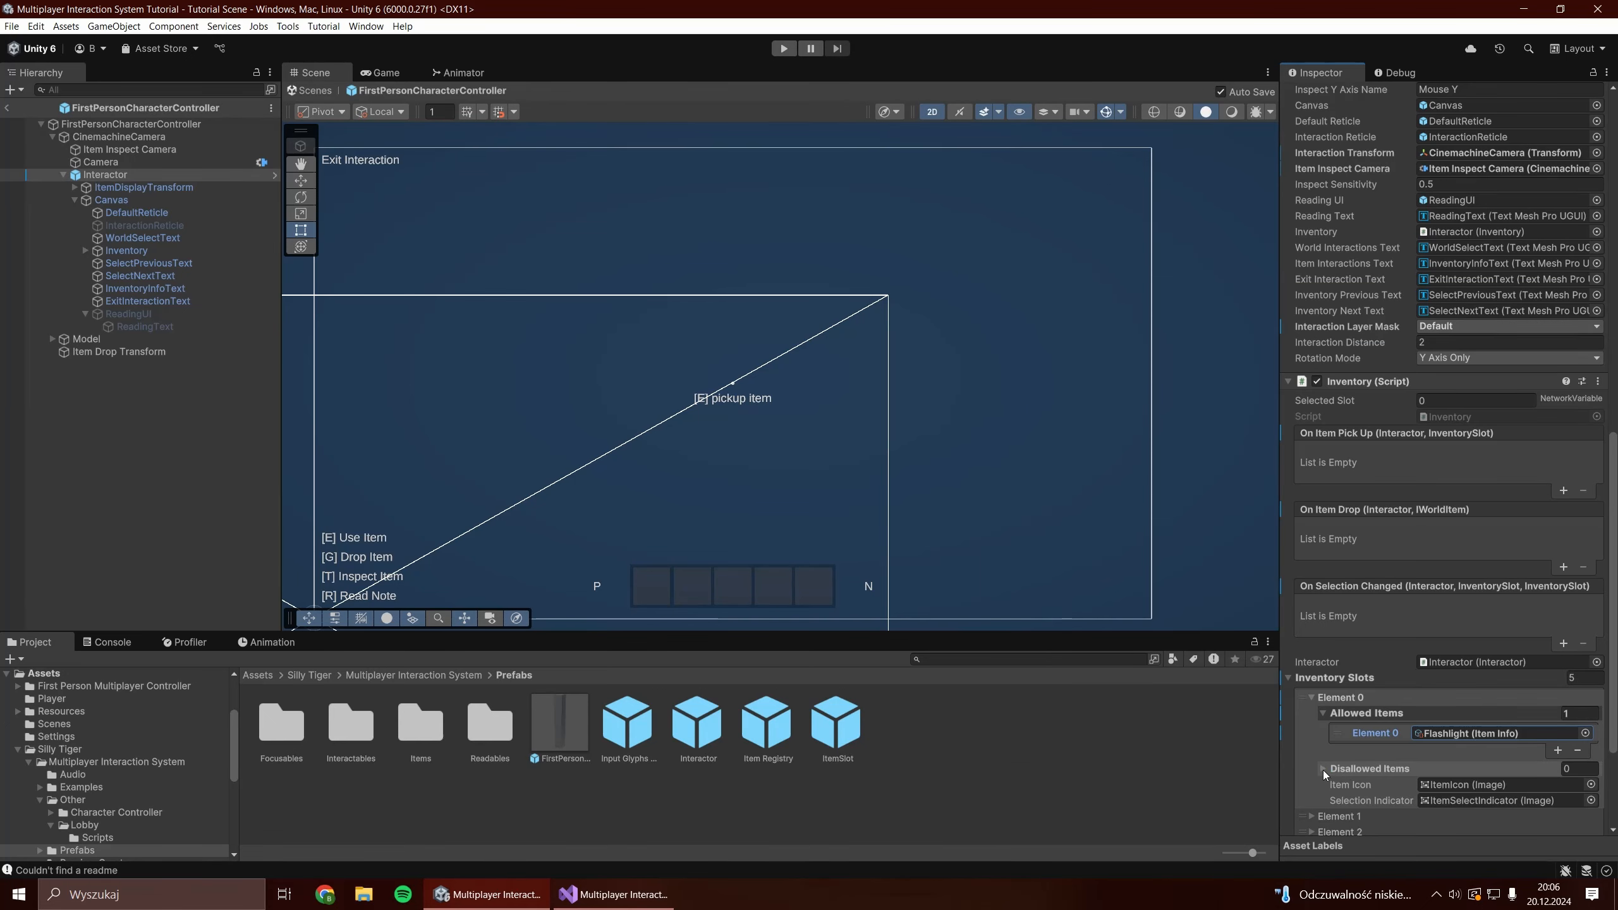
# Add the Tutorial Flashlight item info to the Disallowed Items of inventory slot Element 0.
pyautogui.click(1323, 769)
pyautogui.click(1555, 804)
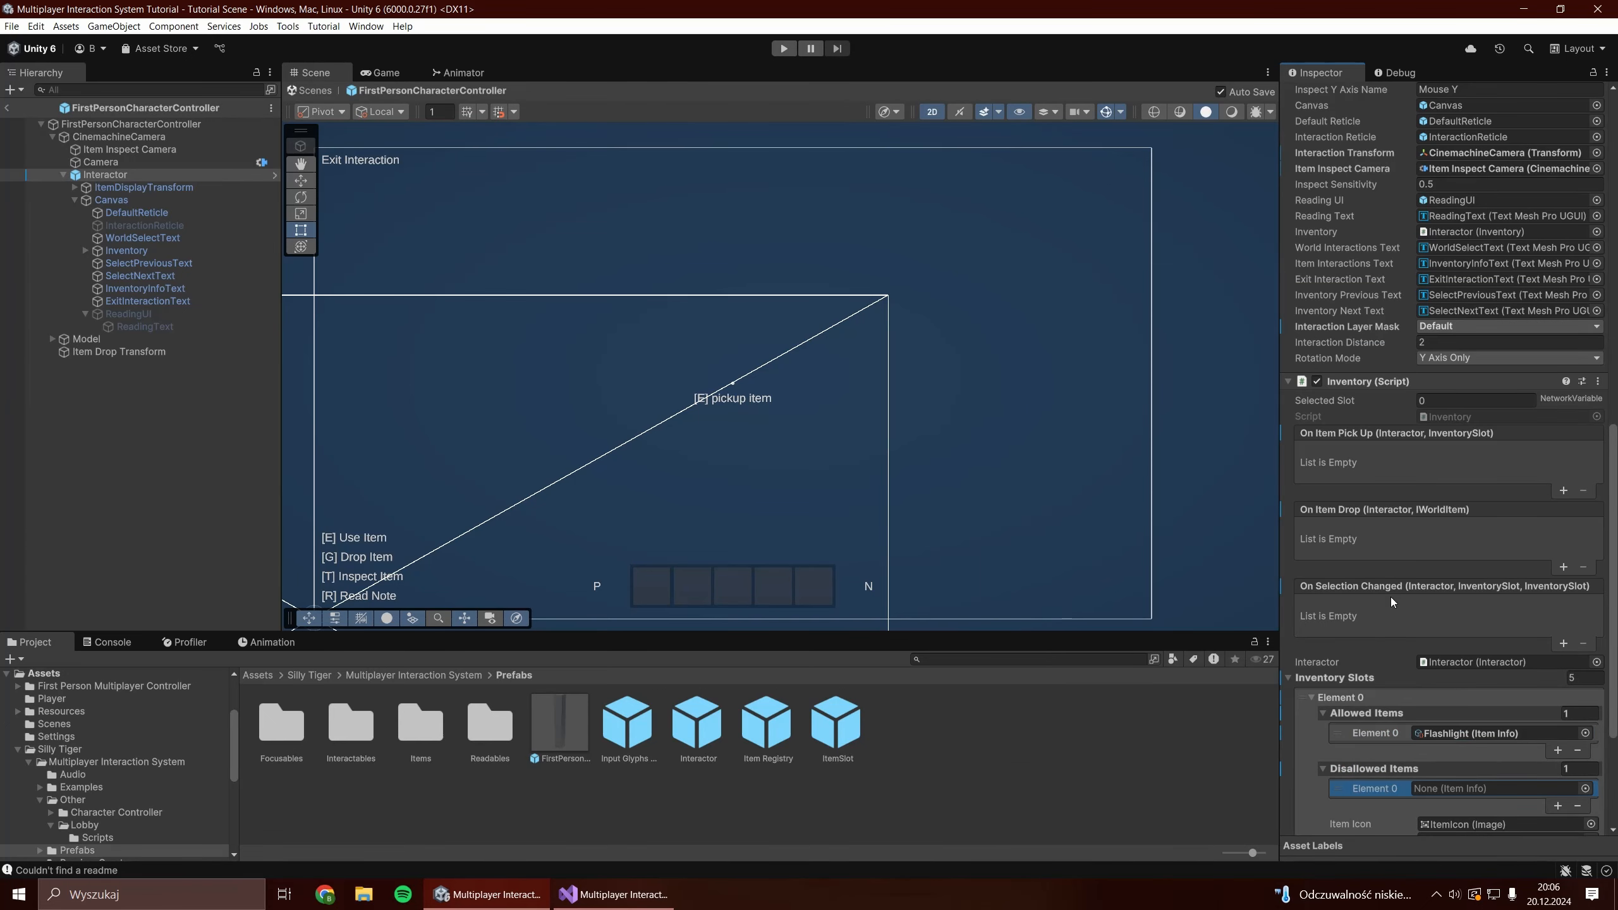
pyautogui.click(1589, 790)
pyautogui.doubleClick(1198, 382)
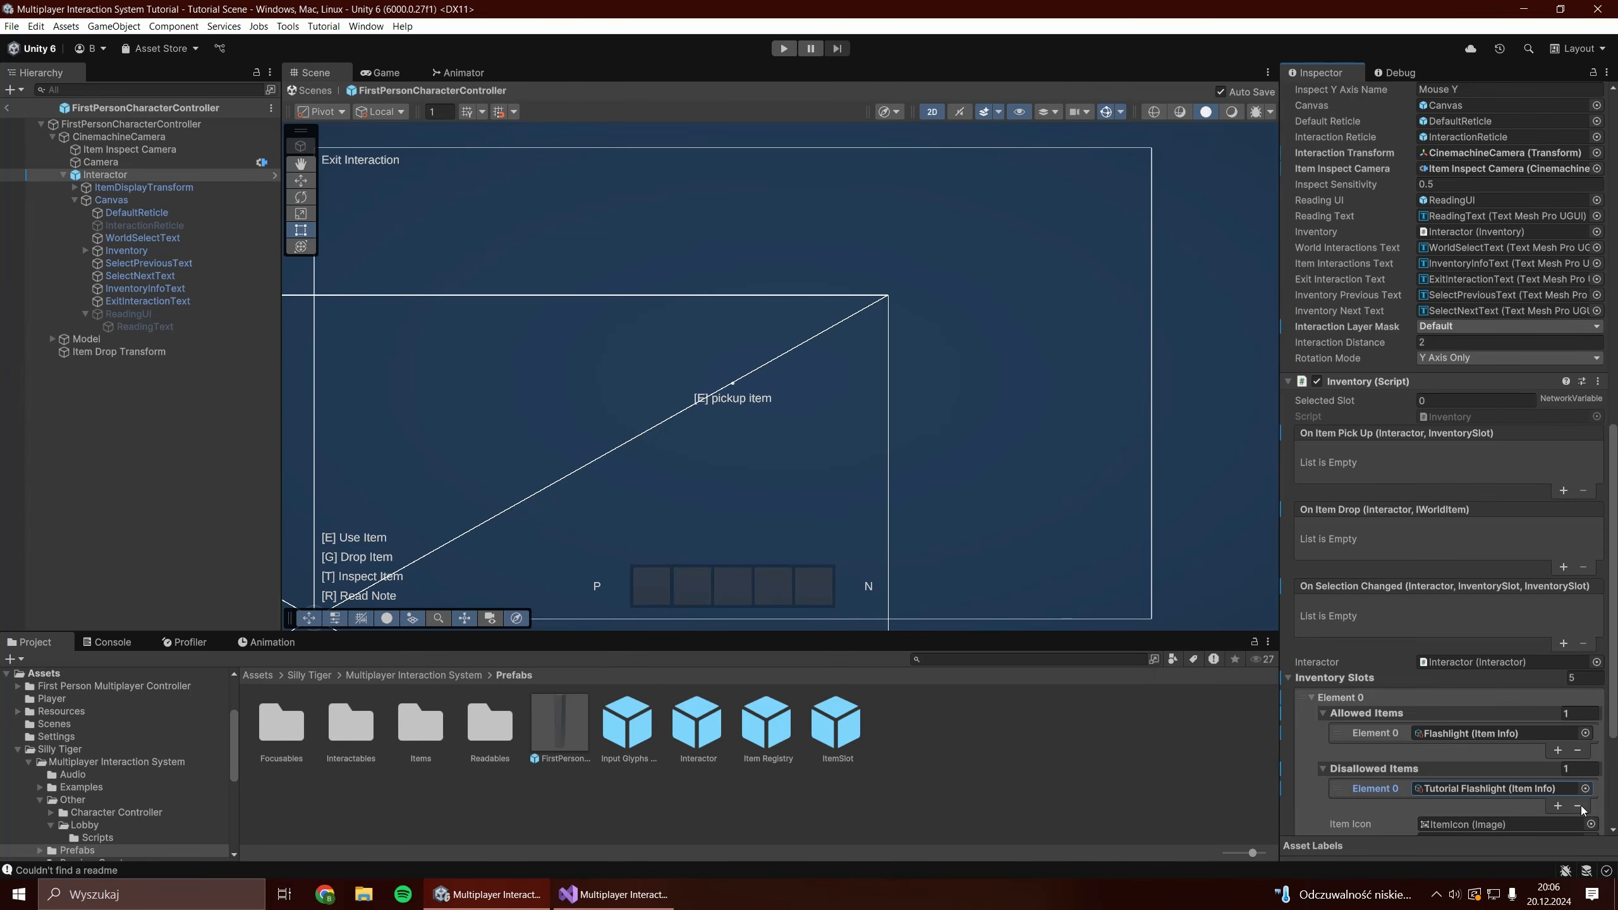
# Remove the entries from Element 0's Disallowed Items and Allowed Items and collapse both lists.
pyautogui.click(1578, 806)
pyautogui.click(1578, 751)
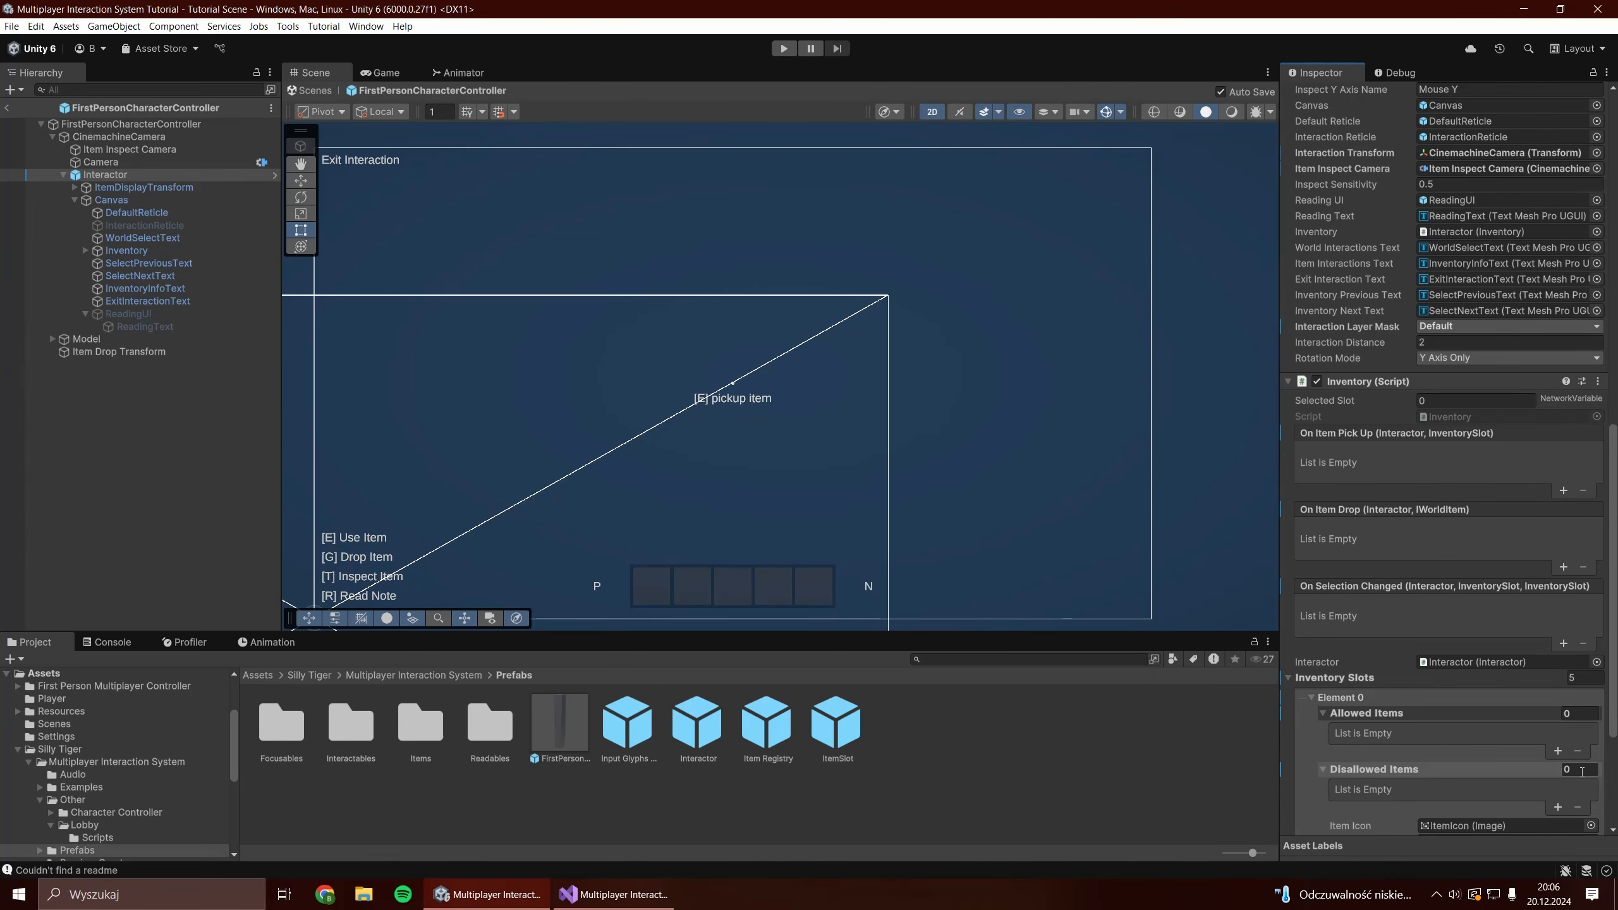
pyautogui.click(1325, 769)
pyautogui.click(1325, 714)
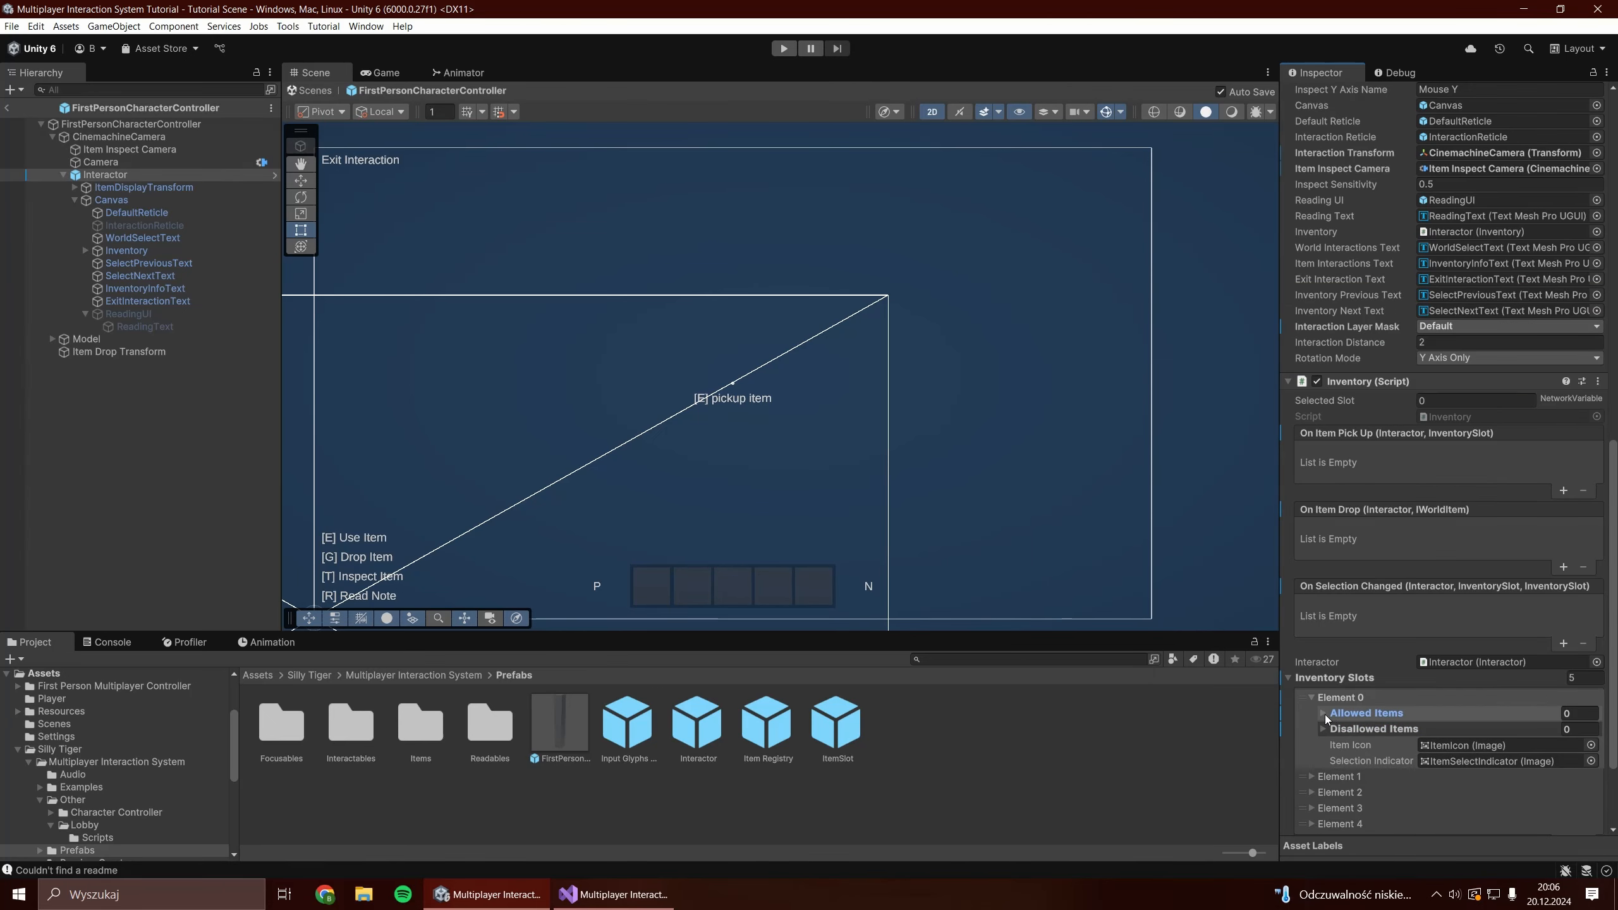
# Locate the ItemIcon referenced by inventory slot Element 0 and view it up close on the canvas.
pyautogui.click(1496, 749)
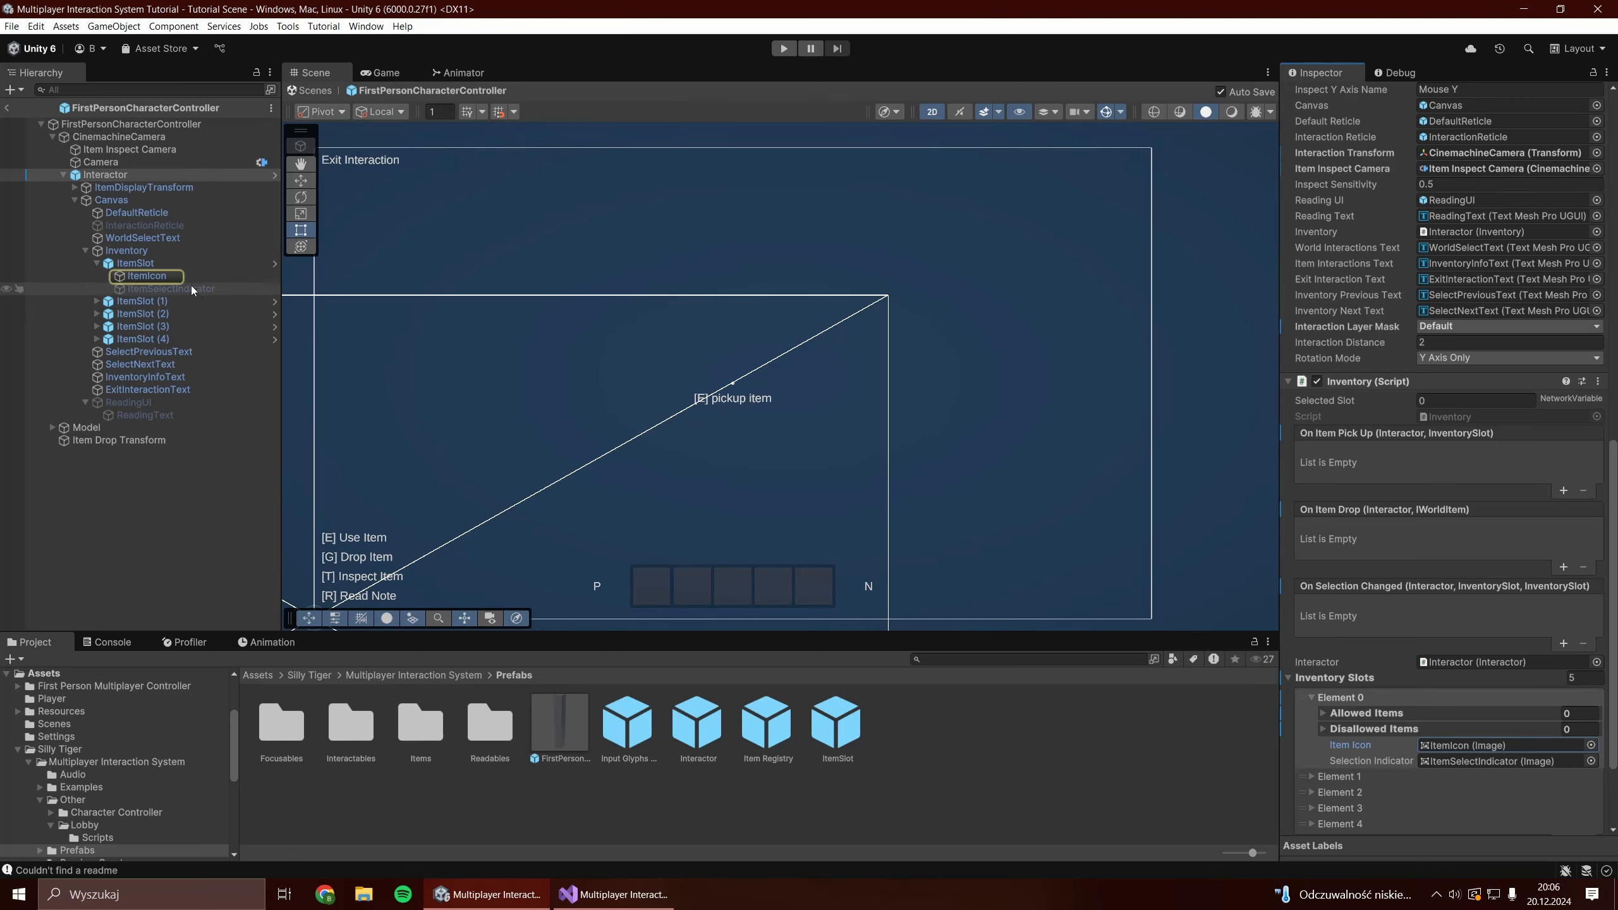
pyautogui.doubleClick(147, 276)
pyautogui.scroll(2, 724, 453)
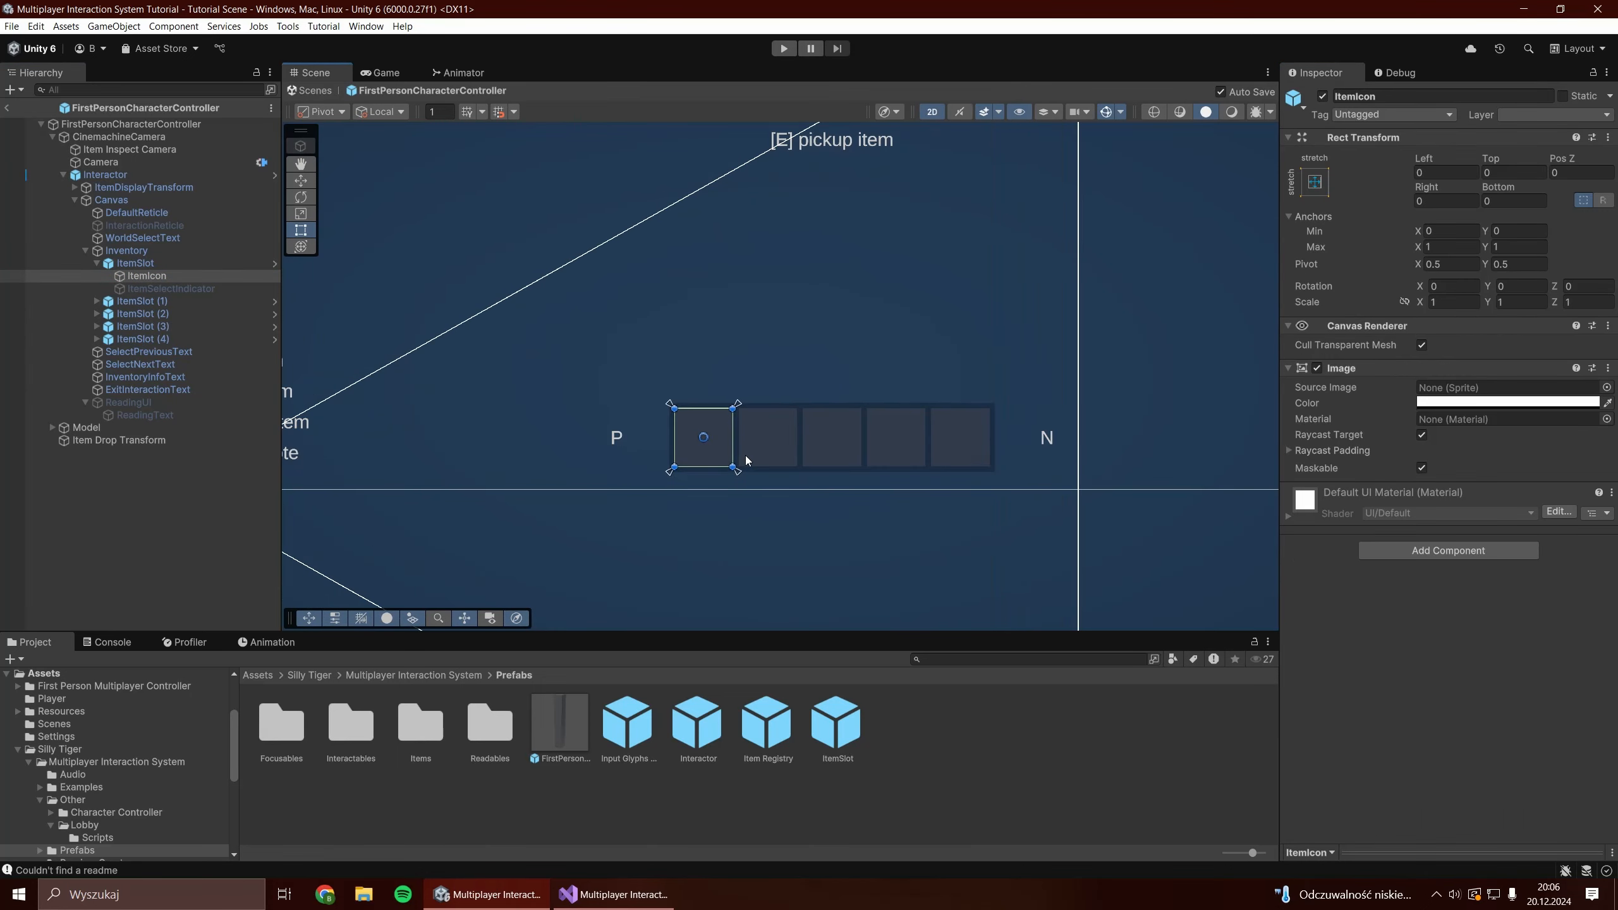
pyautogui.scroll(1, 695, 454)
pyautogui.moveTo(748, 464); pyautogui.dragTo(654, 454, button='middle')
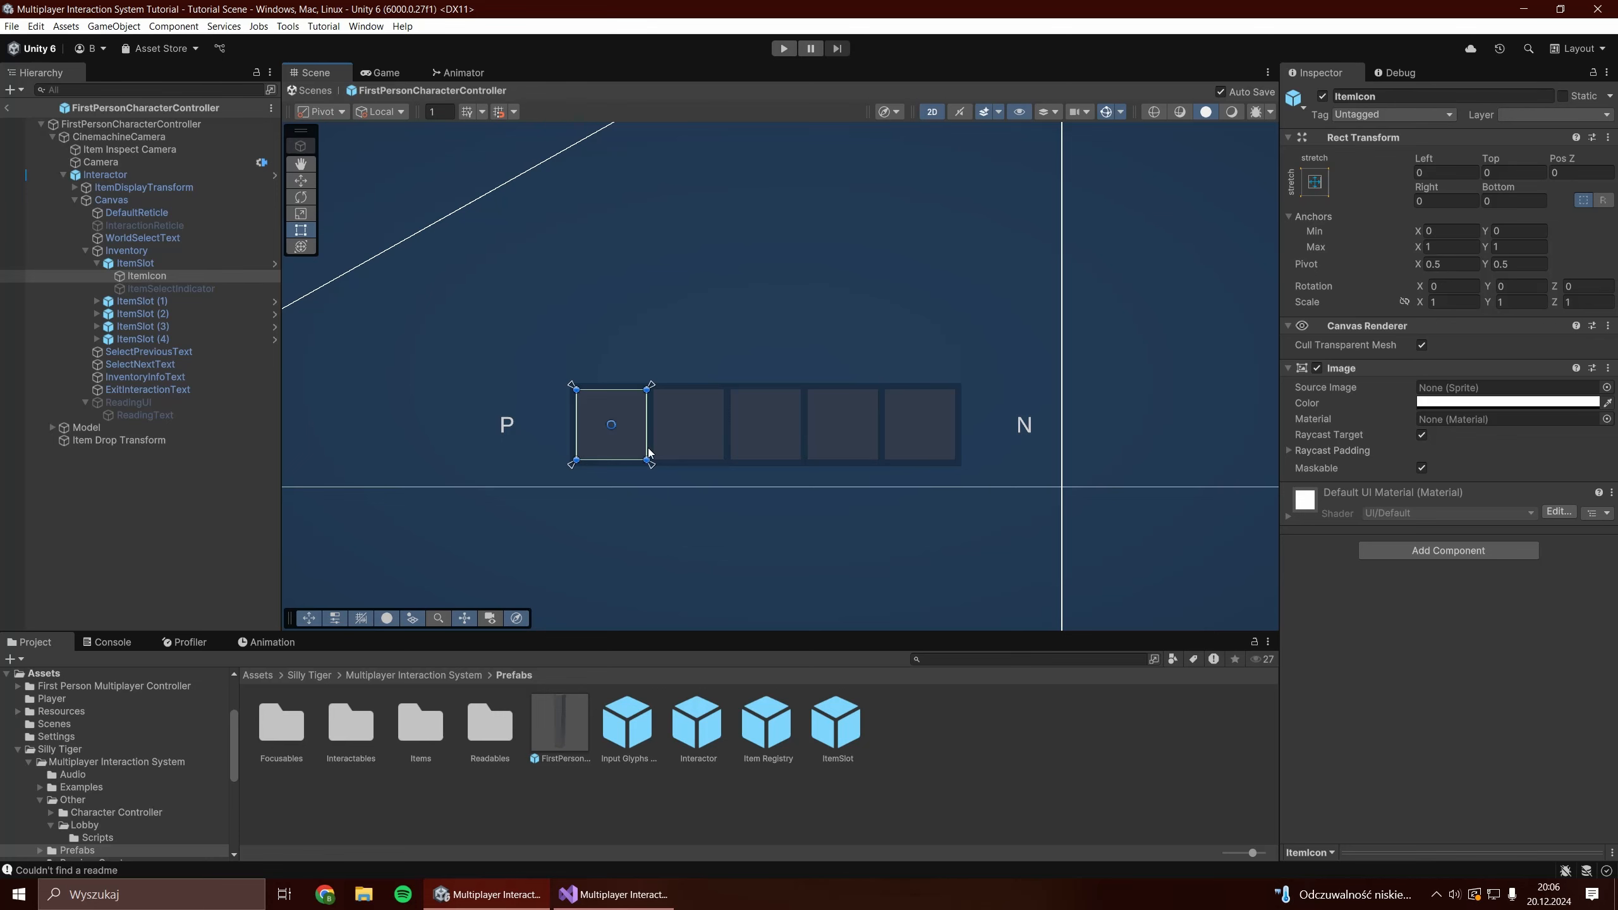
# Turn on the first ItemSlot's ItemSelectIndicator to preview it on the canvas, and turn it off again.
pyautogui.click(127, 174)
pyautogui.click(170, 289)
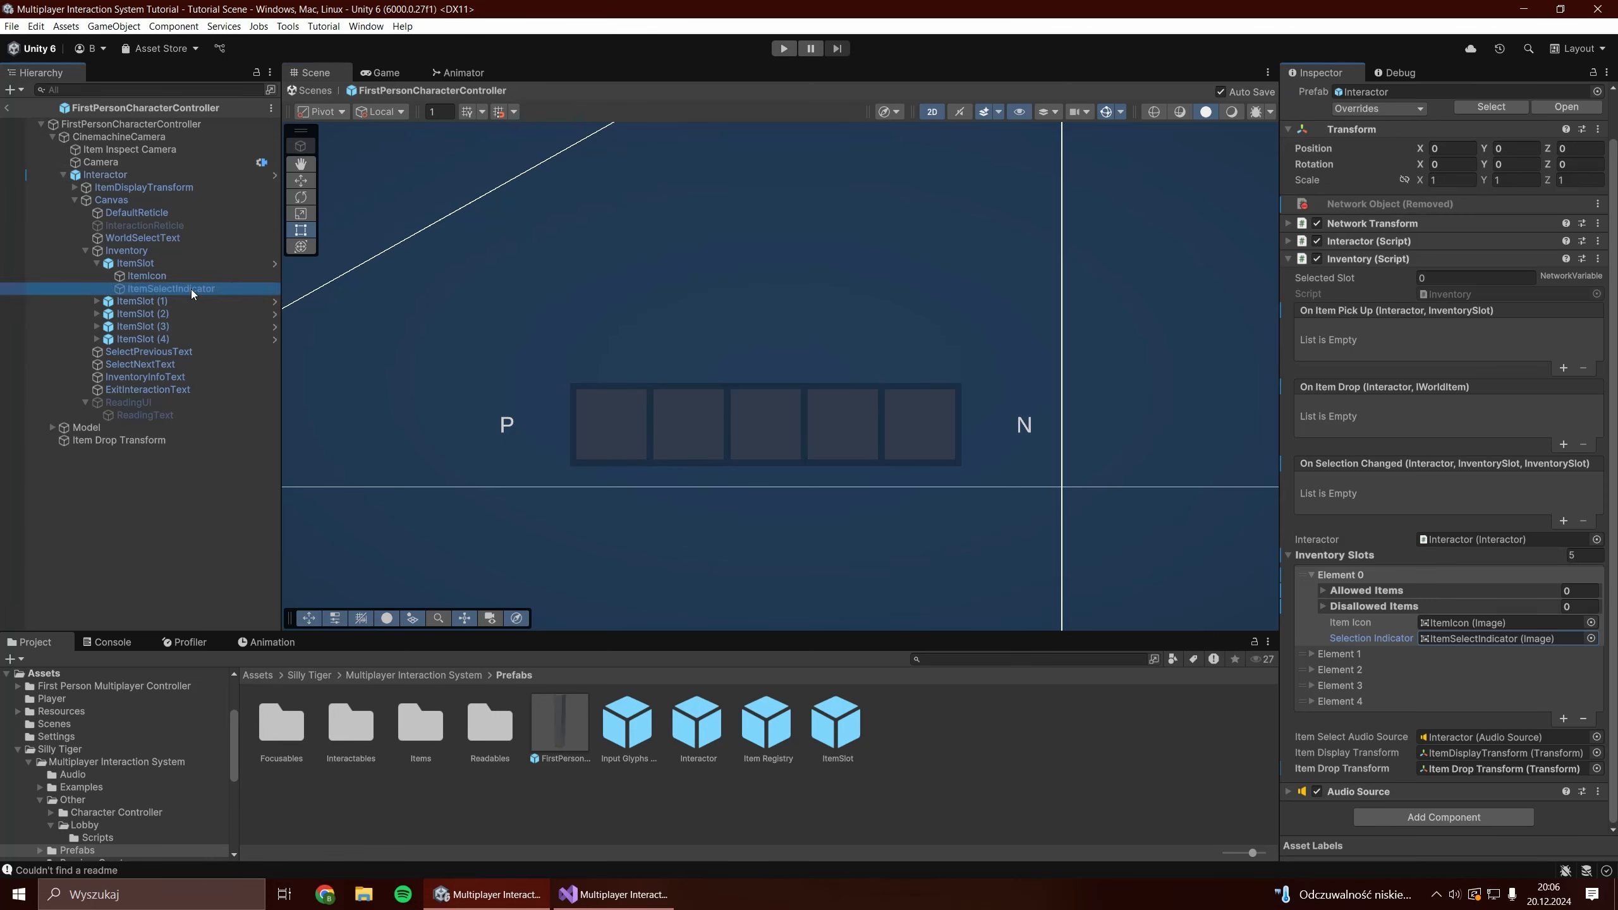
pyautogui.click(1322, 96)
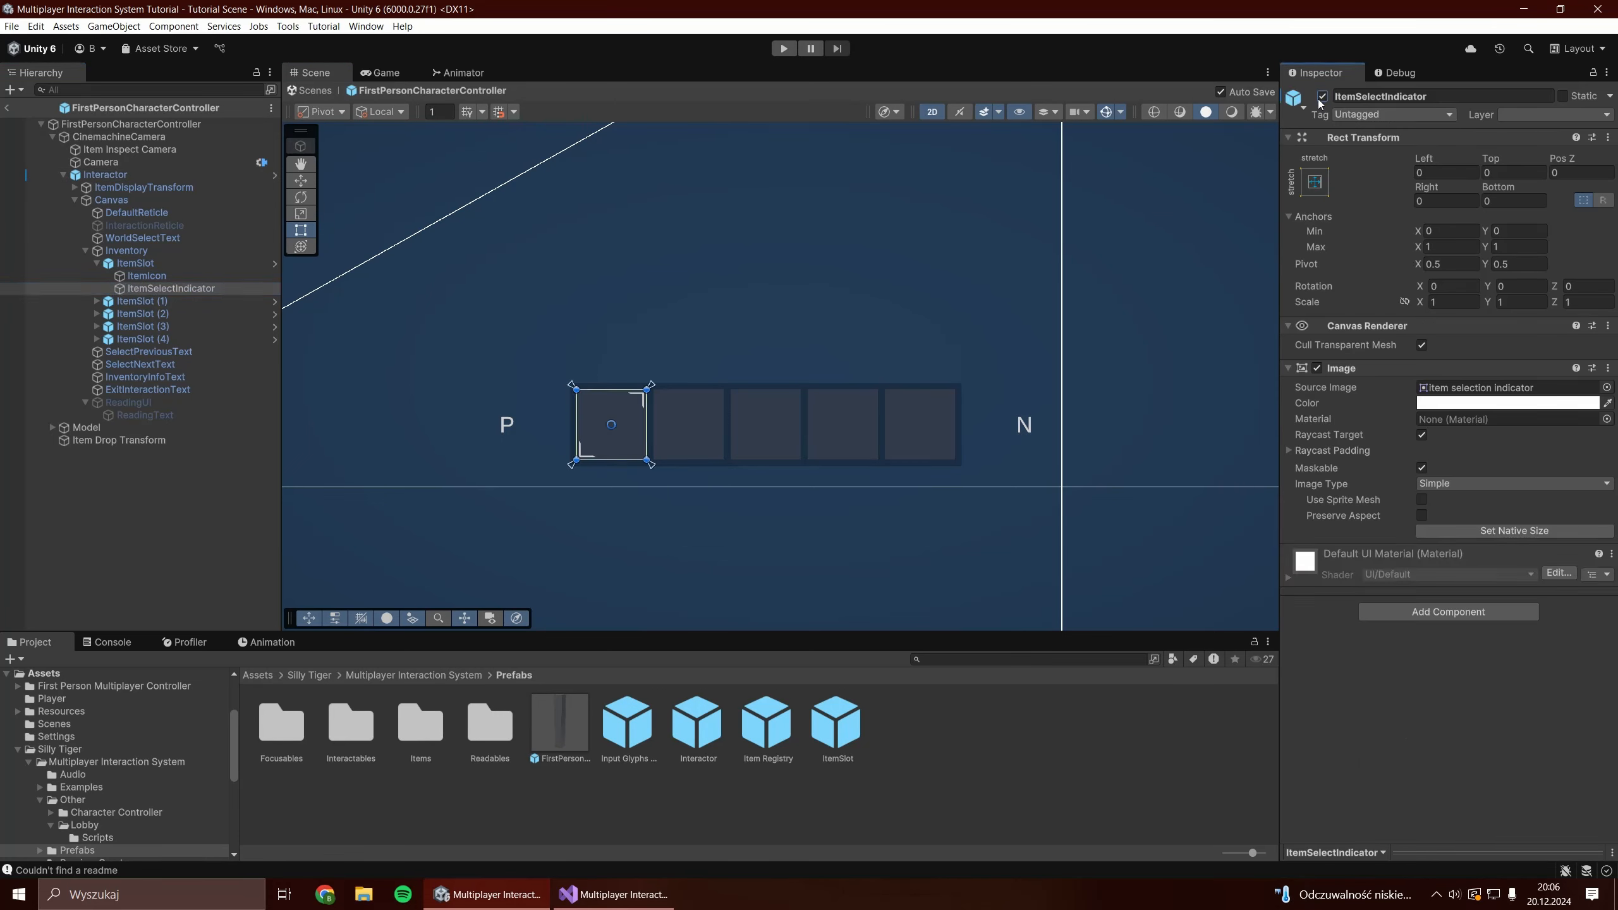
pyautogui.click(1321, 96)
pyautogui.click(1322, 96)
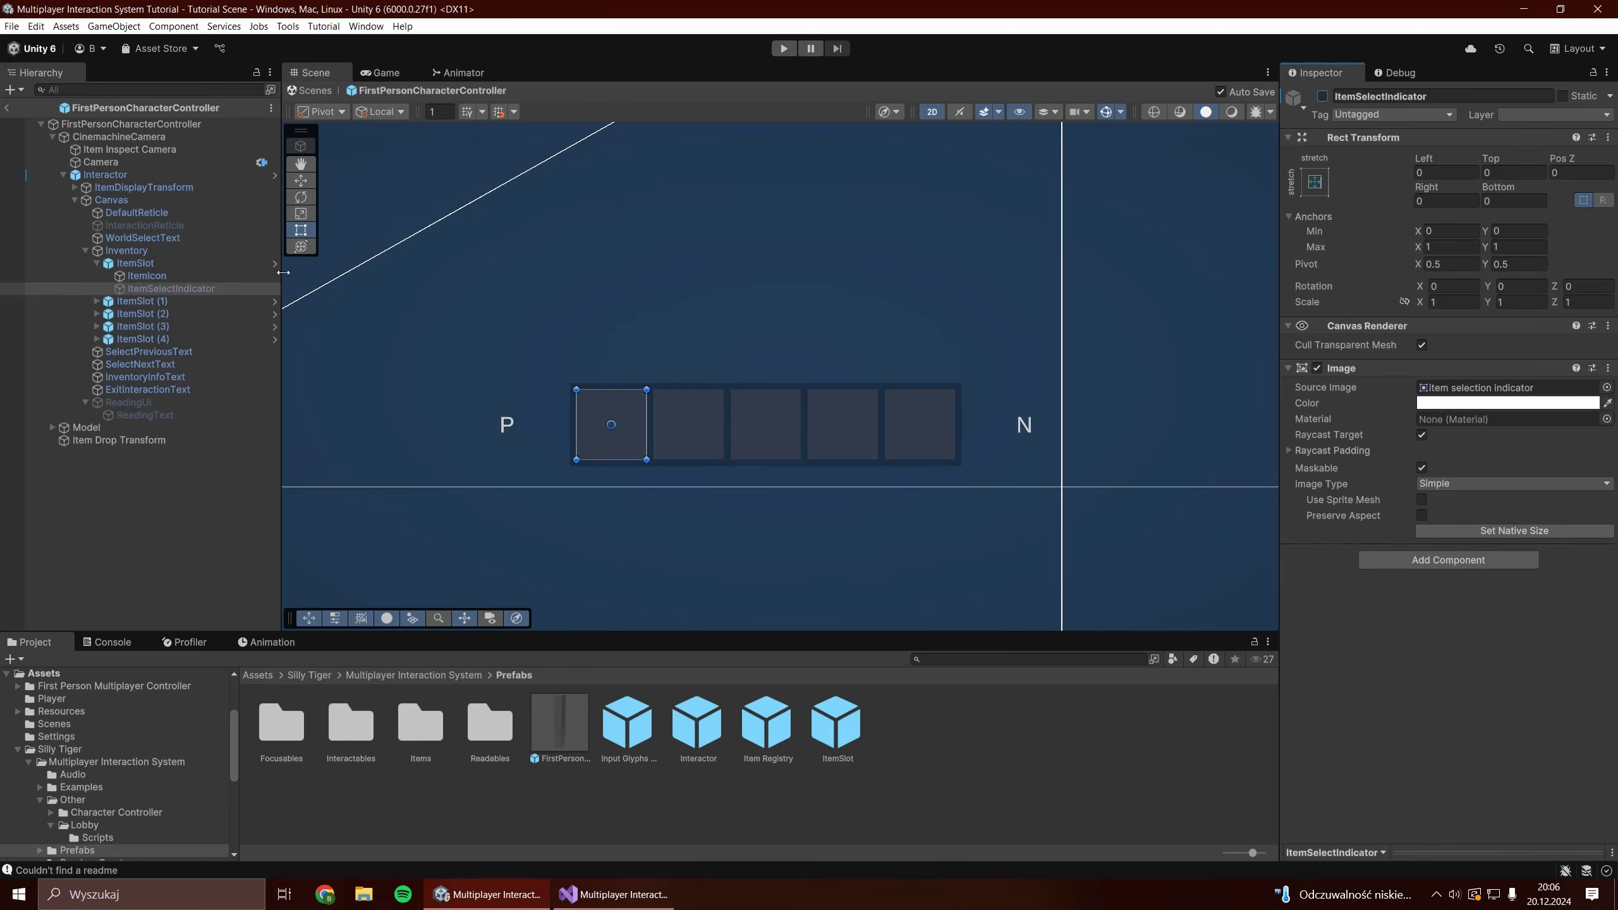
# Duplicate ItemSlot (4) twice and widen the Inventory symmetrically to about 1164 so all slots fit in one row.
pyautogui.click(97, 263)
pyautogui.click(143, 313)
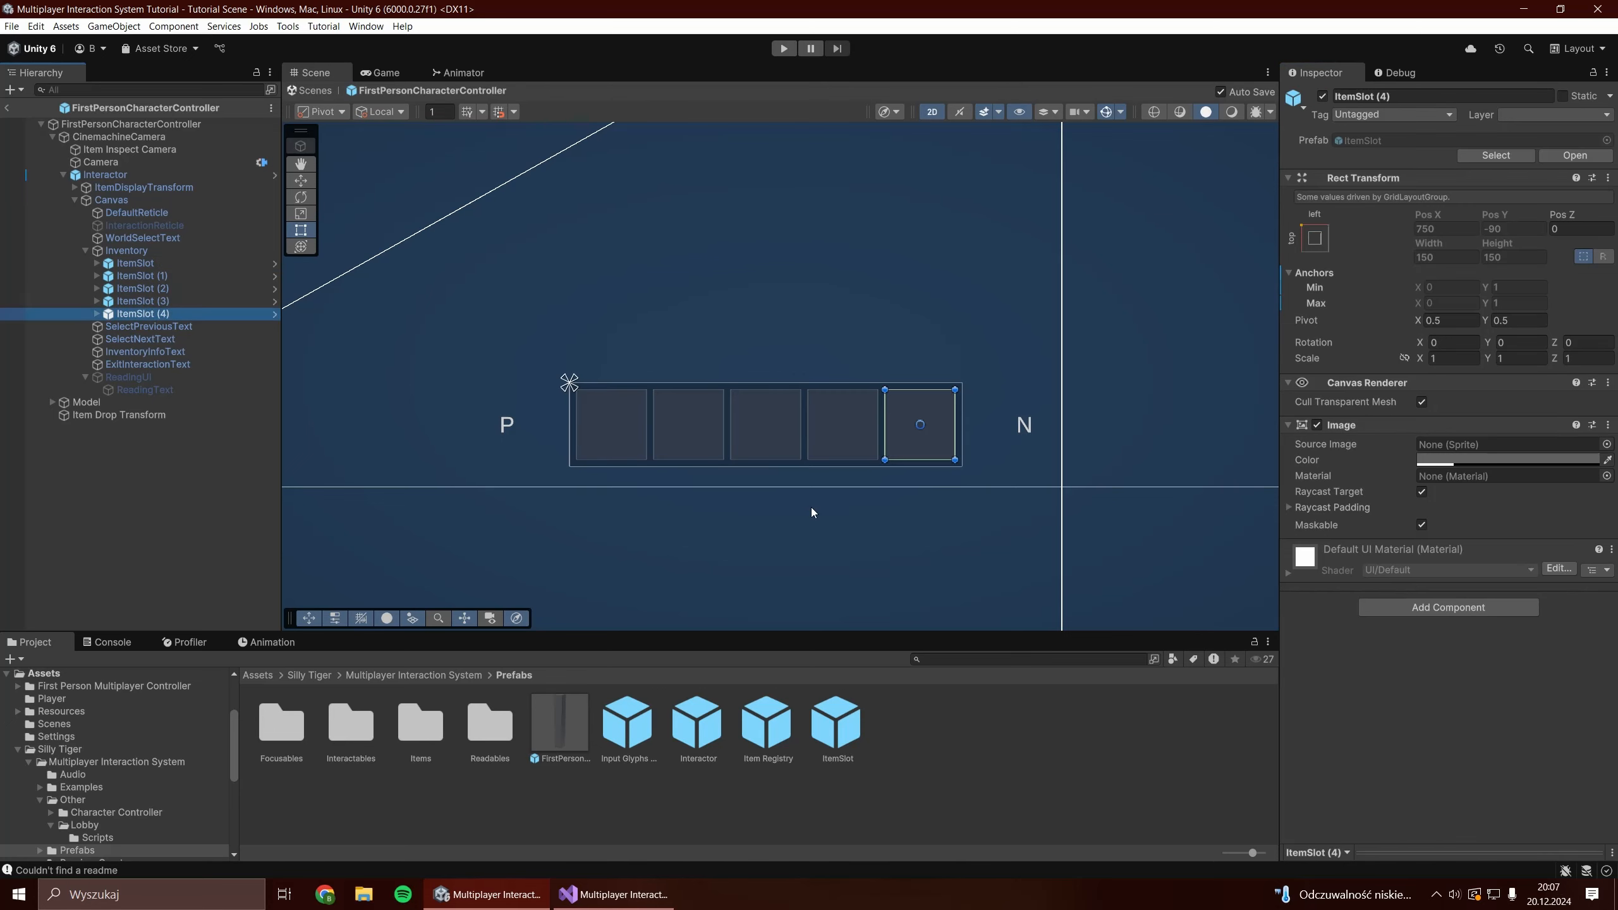
pyautogui.hotkey('ctrl', 'd')
pyautogui.hotkey('ctrl', 'd')
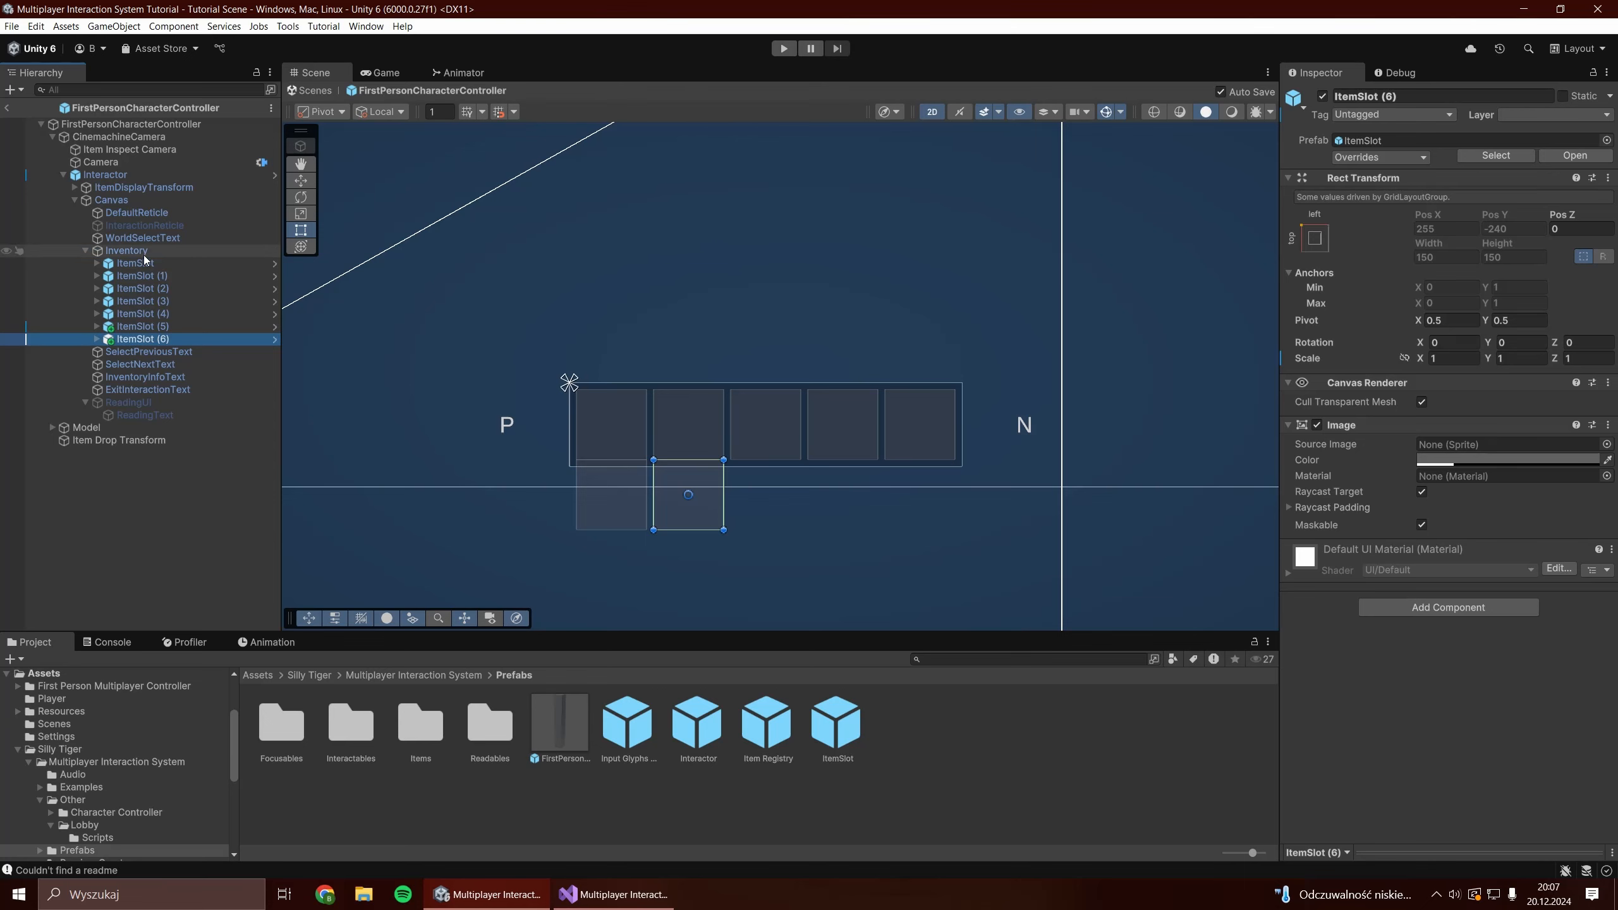
pyautogui.click(144, 254)
pyautogui.keyDown('alt'); pyautogui.moveTo(1029, 404); pyautogui.dragTo(1132, 416); pyautogui.keyUp('alt')
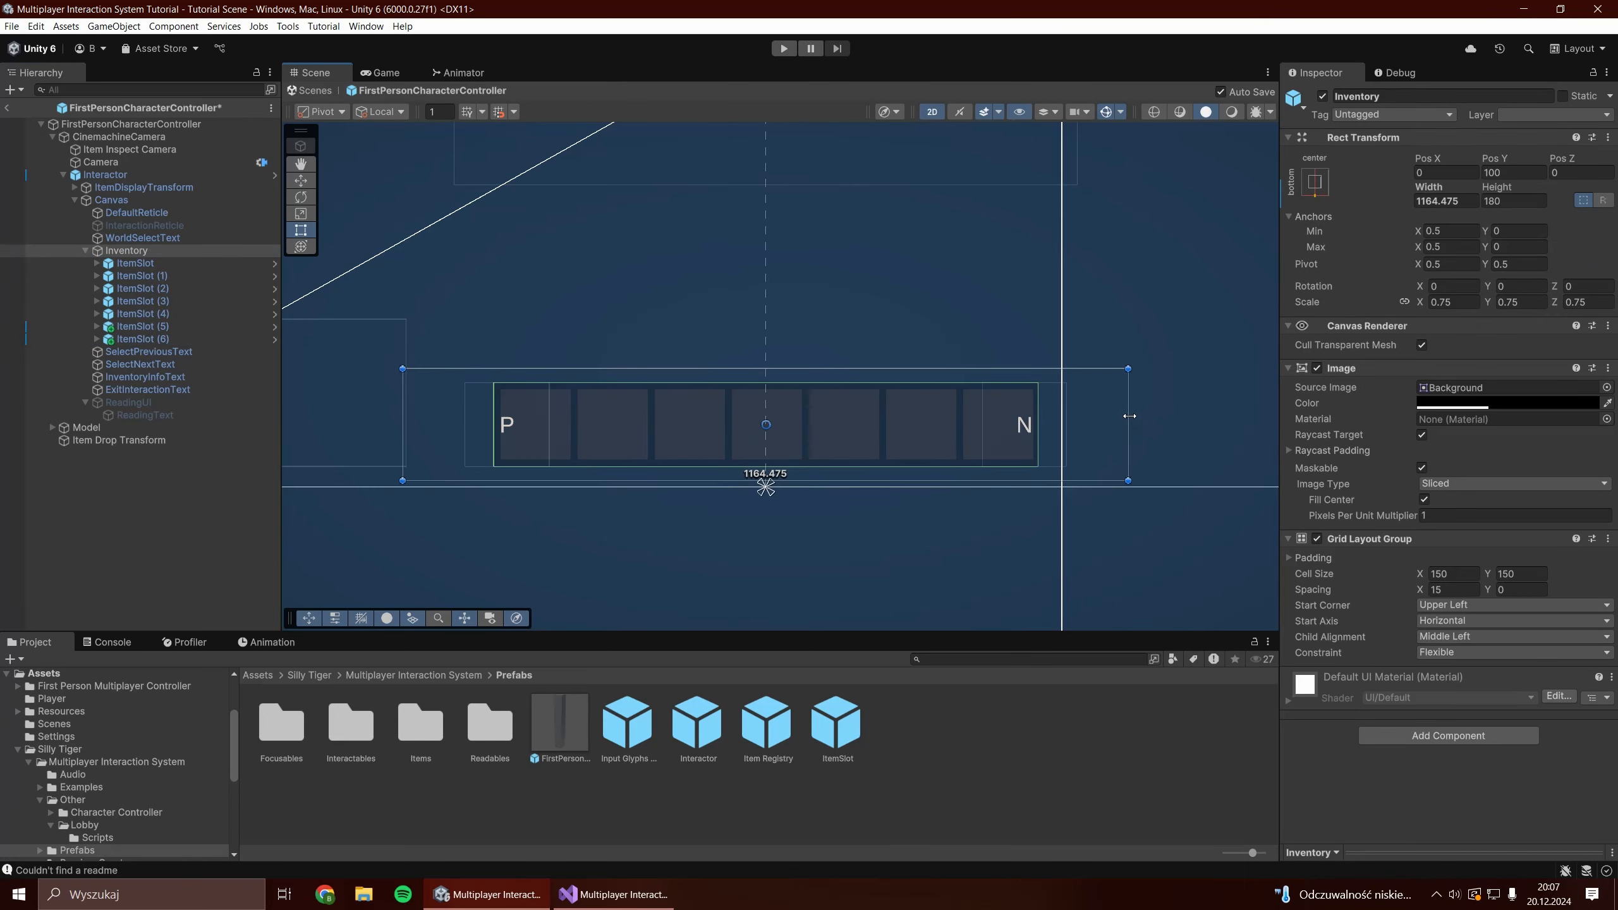
# Move SelectPreviousText and SelectNextText outward so they sit just outside the two ends of the widened Inventory bar.
pyautogui.click(528, 405)
pyautogui.moveTo(527, 405); pyautogui.dragTo(464, 405)
pyautogui.click(1024, 424)
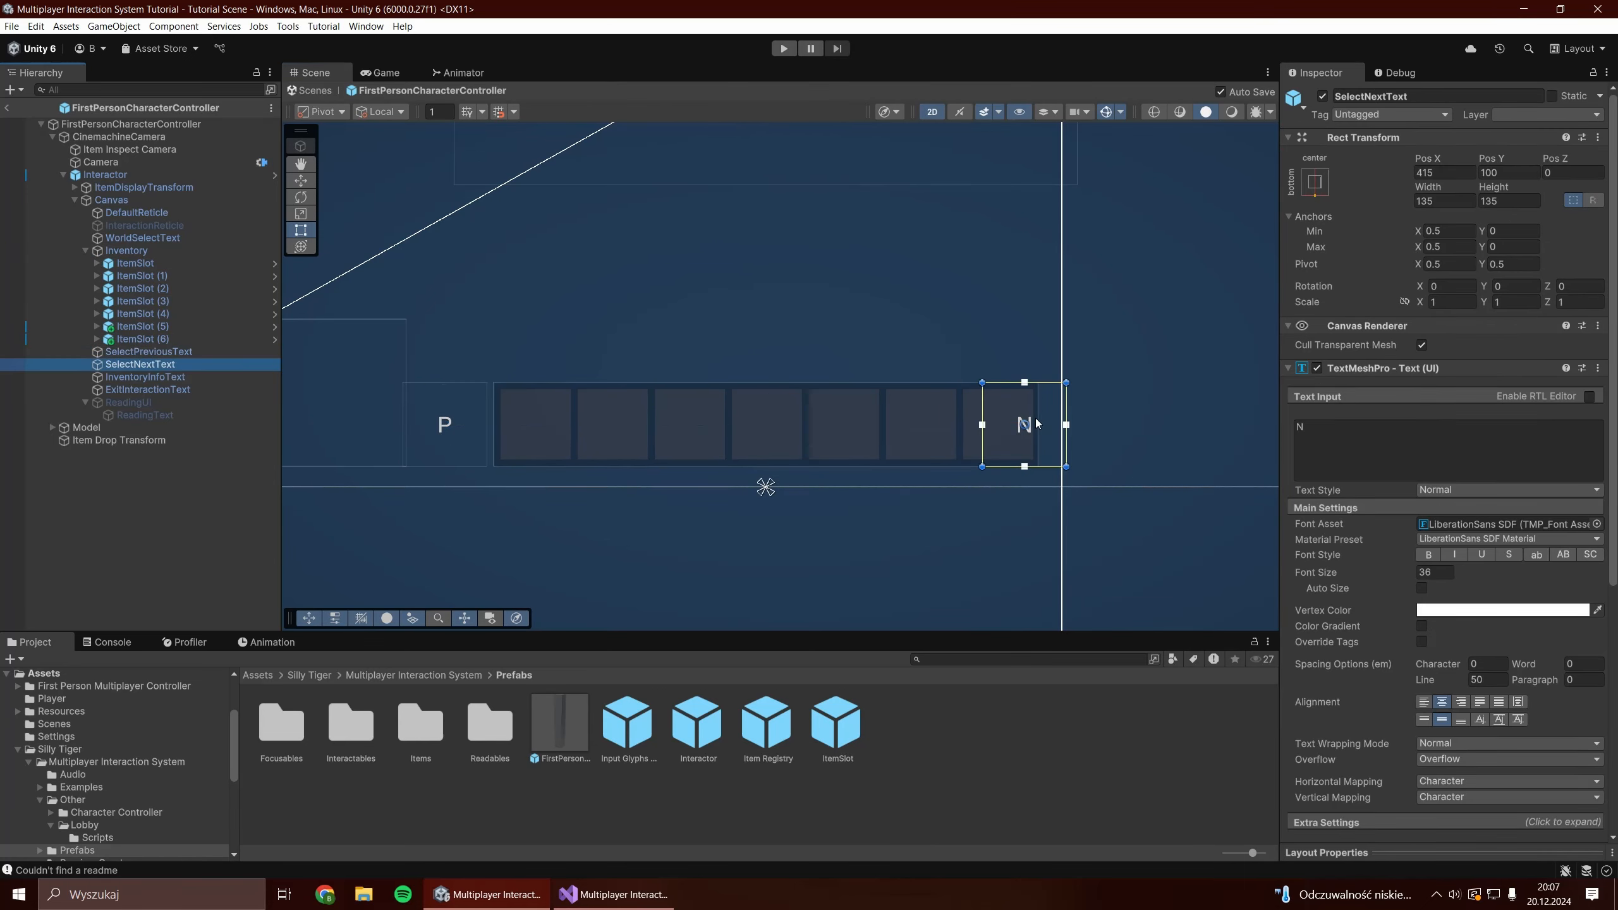
pyautogui.moveTo(1024, 424); pyautogui.dragTo(1086, 424)
# Add two elements to the Interactor's Inventory Slots, locate the Item Icons of Element 5 and Element 6, and collapse the list.
pyautogui.click(112, 175)
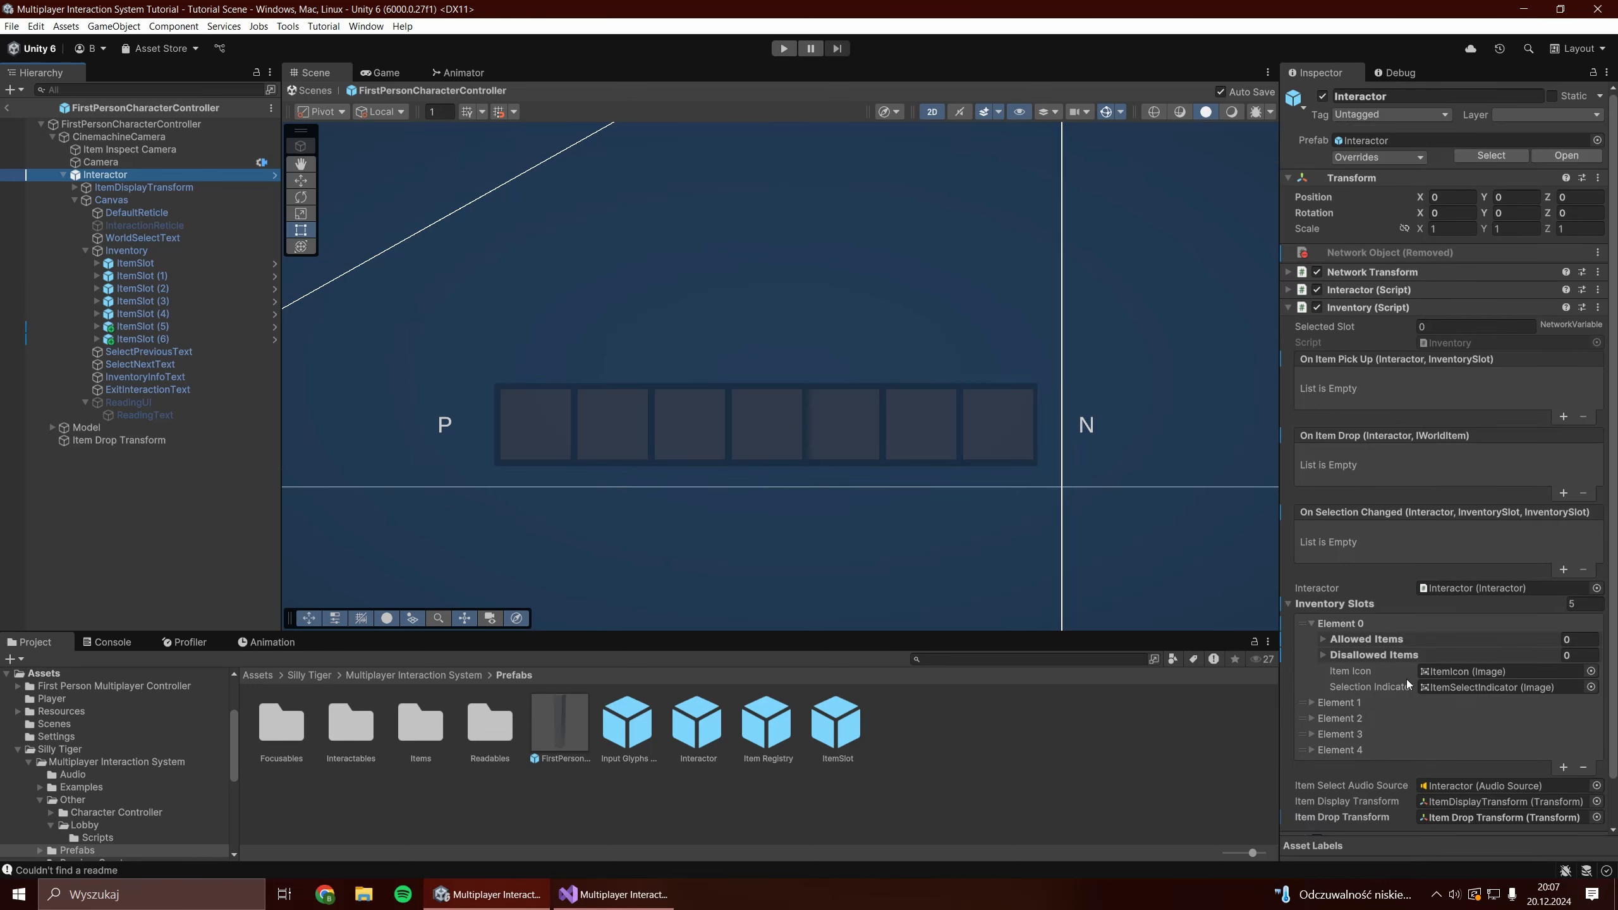
pyautogui.click(1565, 718)
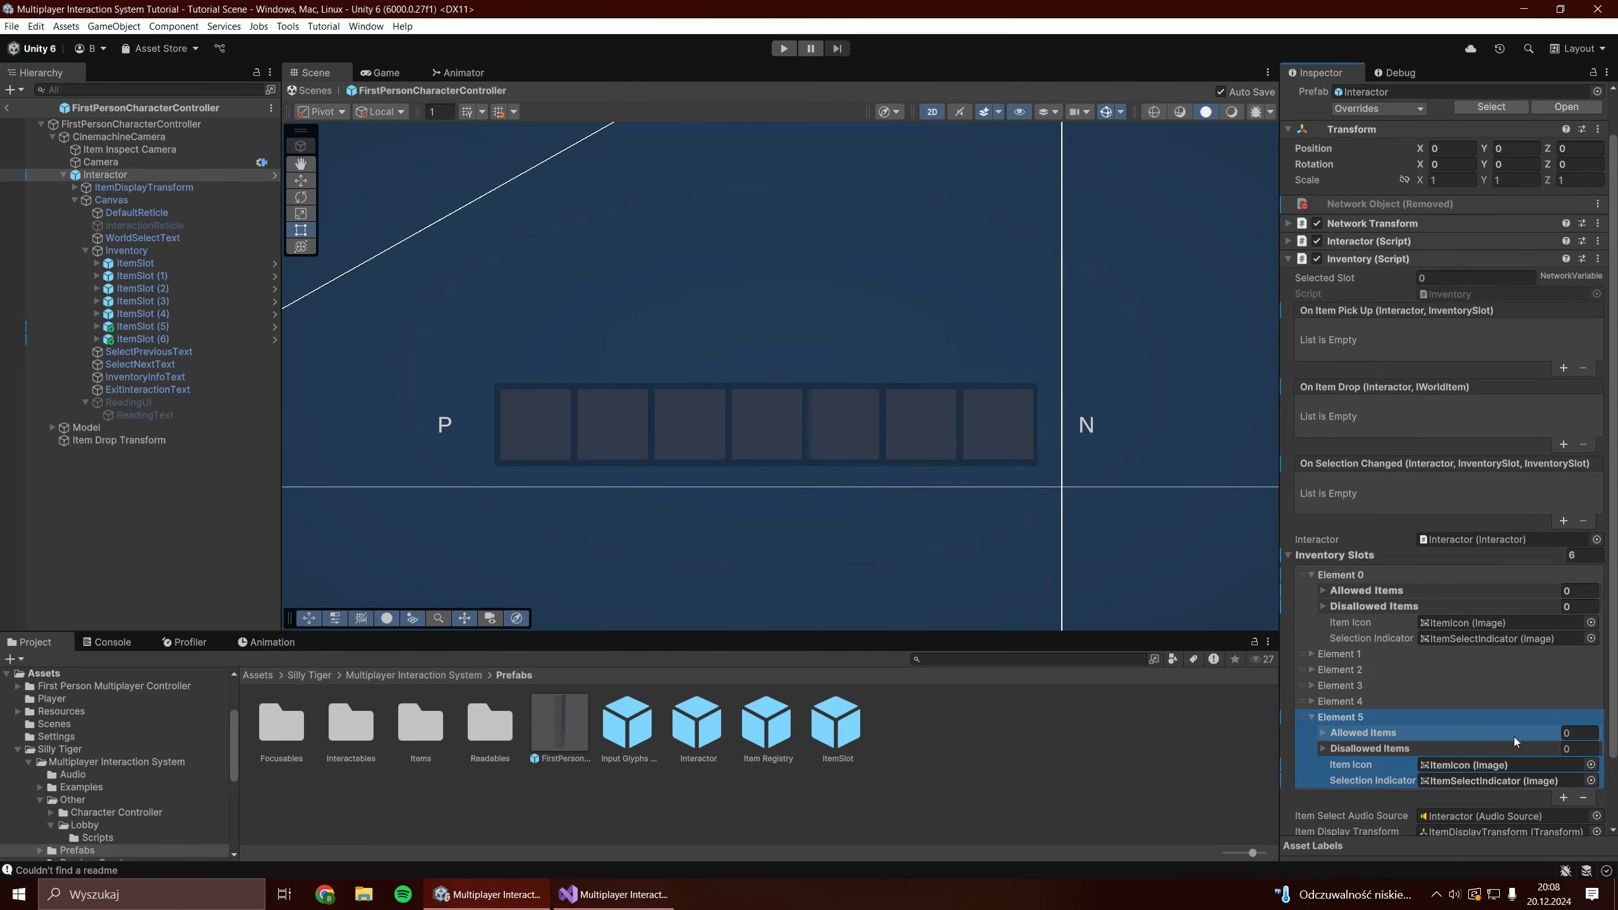
pyautogui.click(1563, 794)
pyautogui.click(1478, 764)
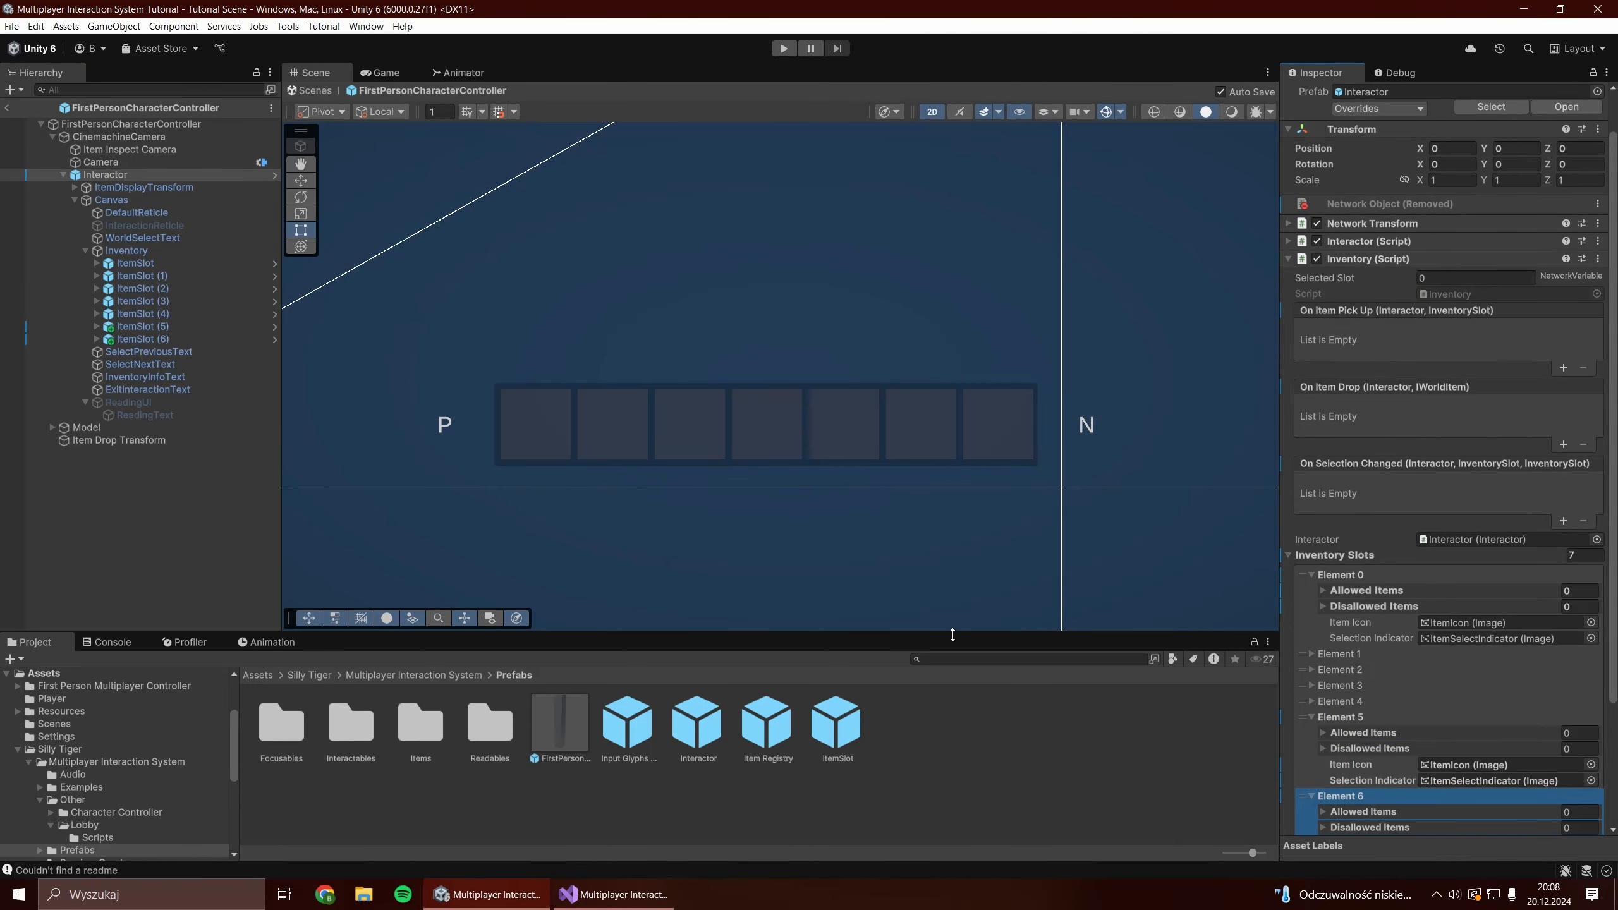
pyautogui.click(1313, 716)
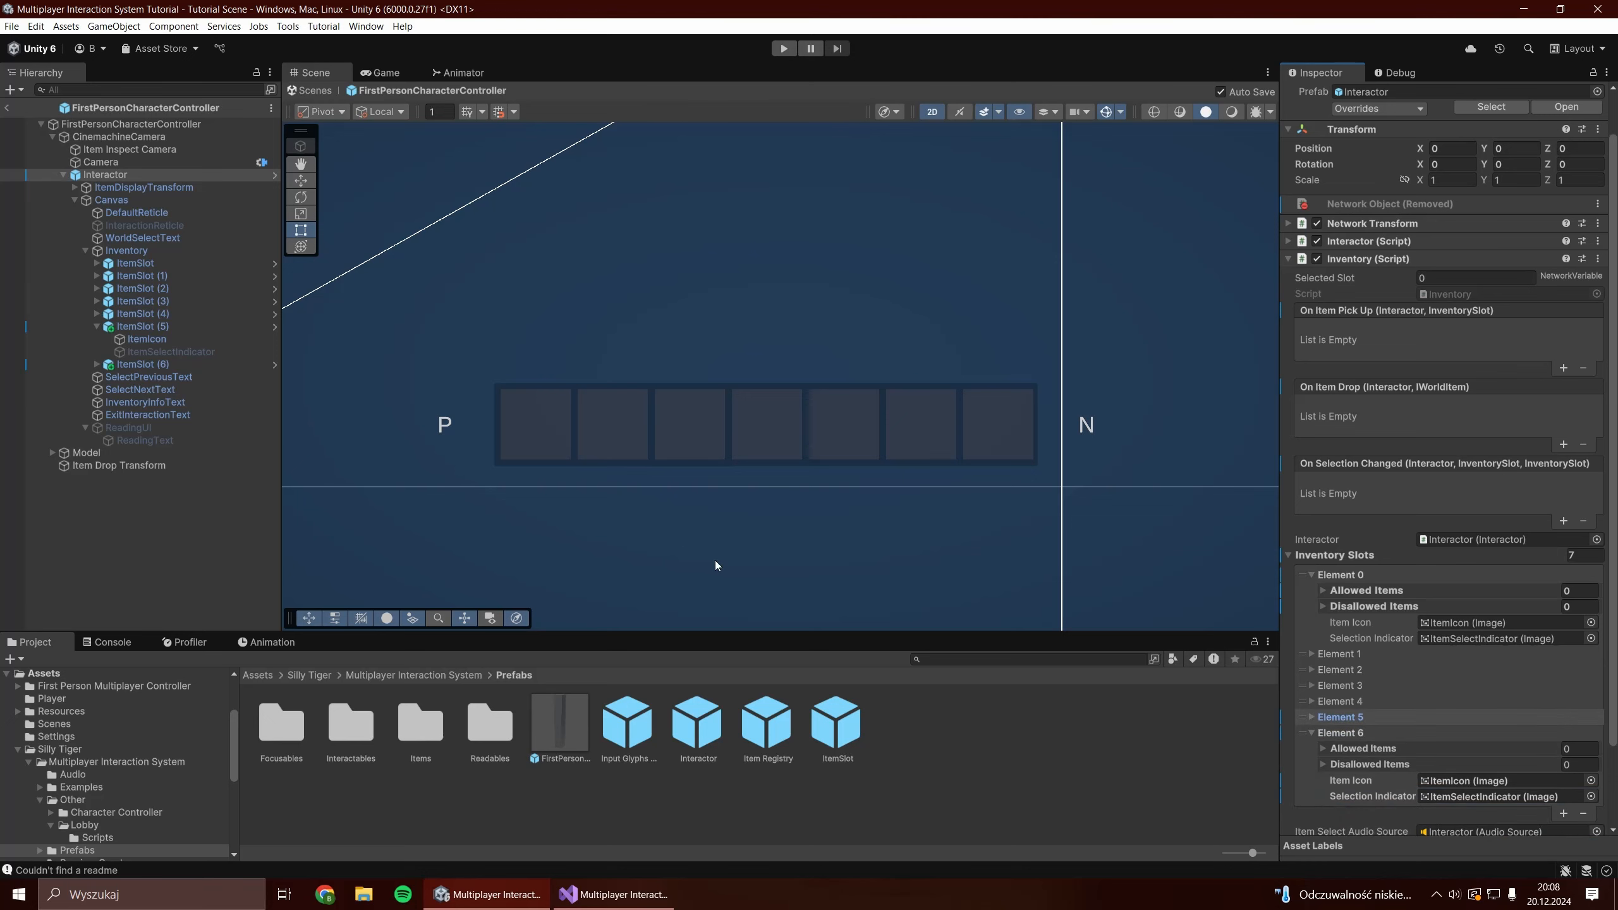
pyautogui.click(1481, 781)
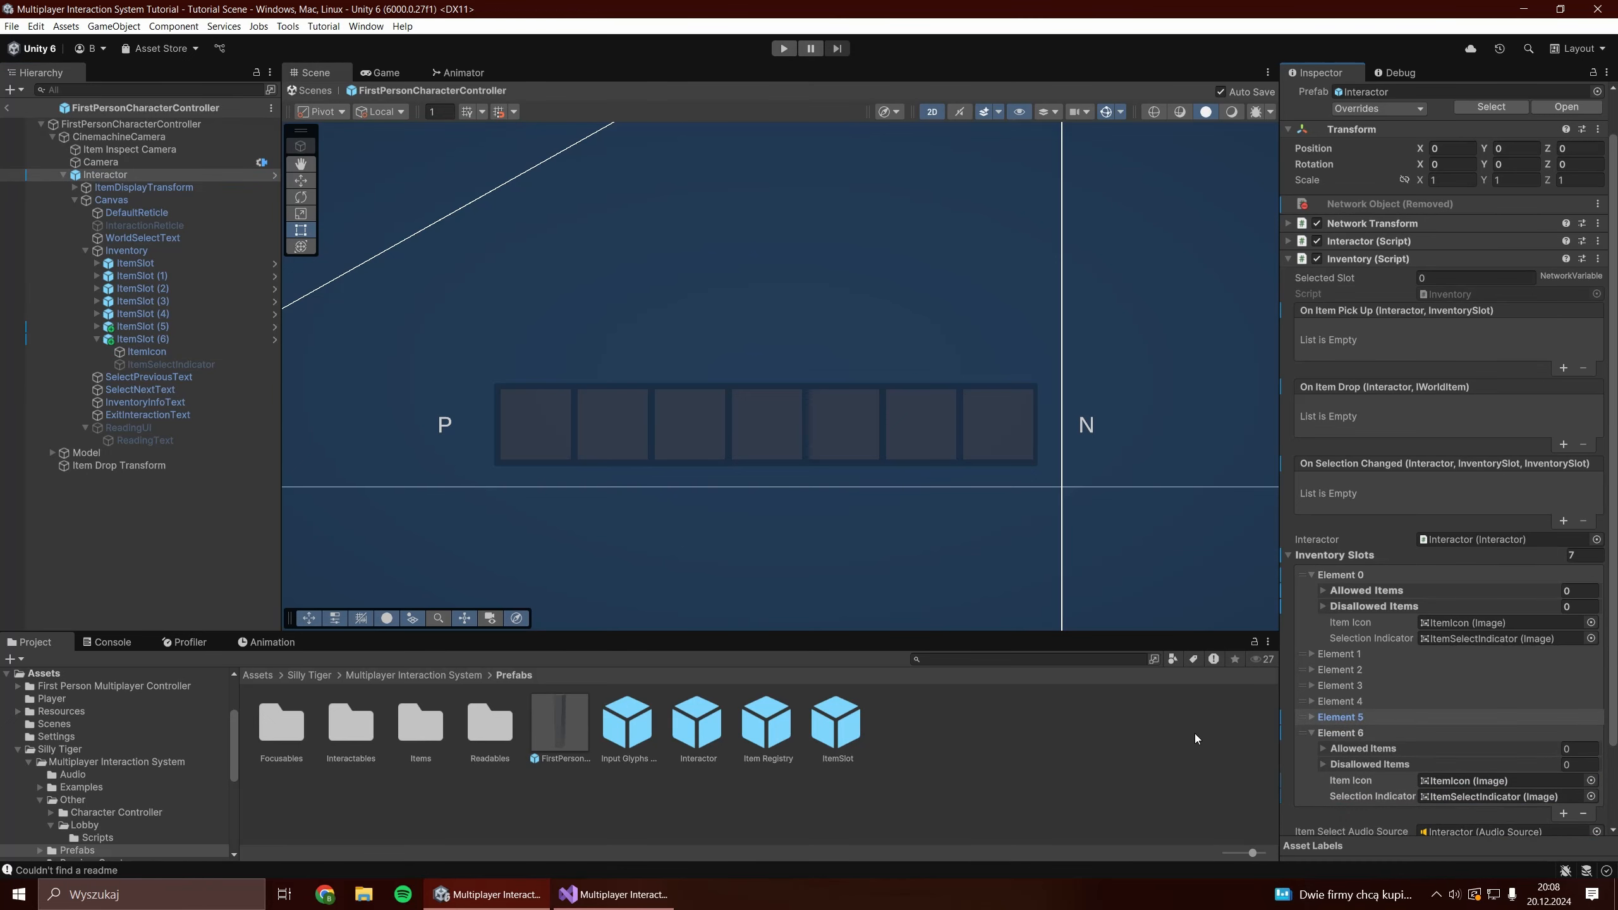
pyautogui.click(1426, 555)
# Expand the Interactor's Audio Source component and locate the objects referenced as Item Select Audio Source and Item Display Transform.
pyautogui.click(1491, 622)
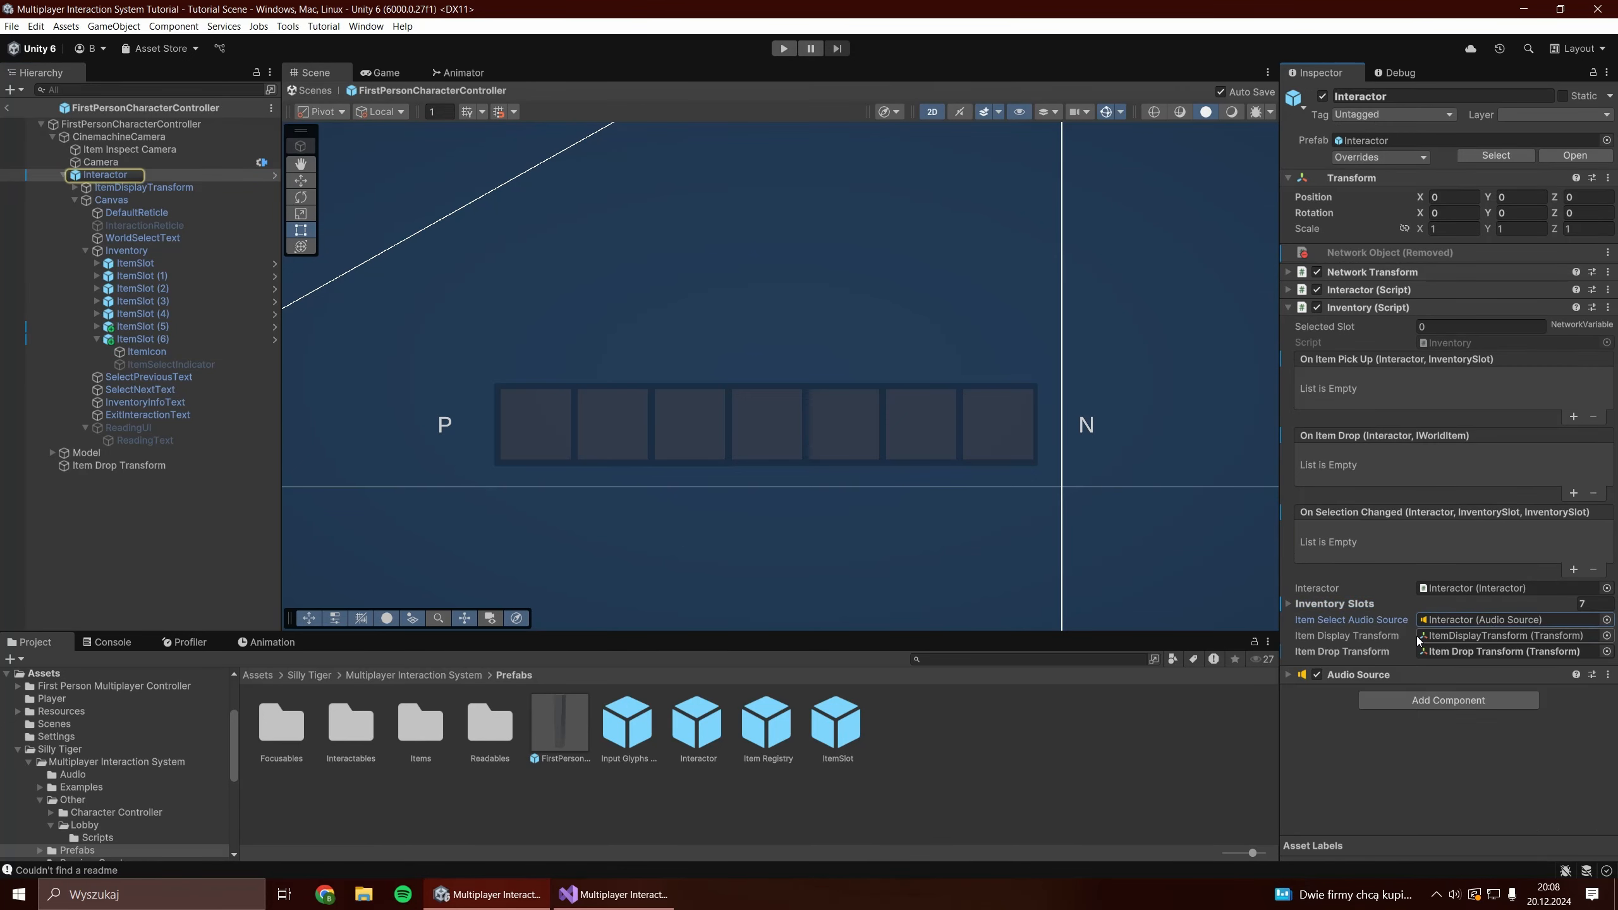
pyautogui.click(1291, 676)
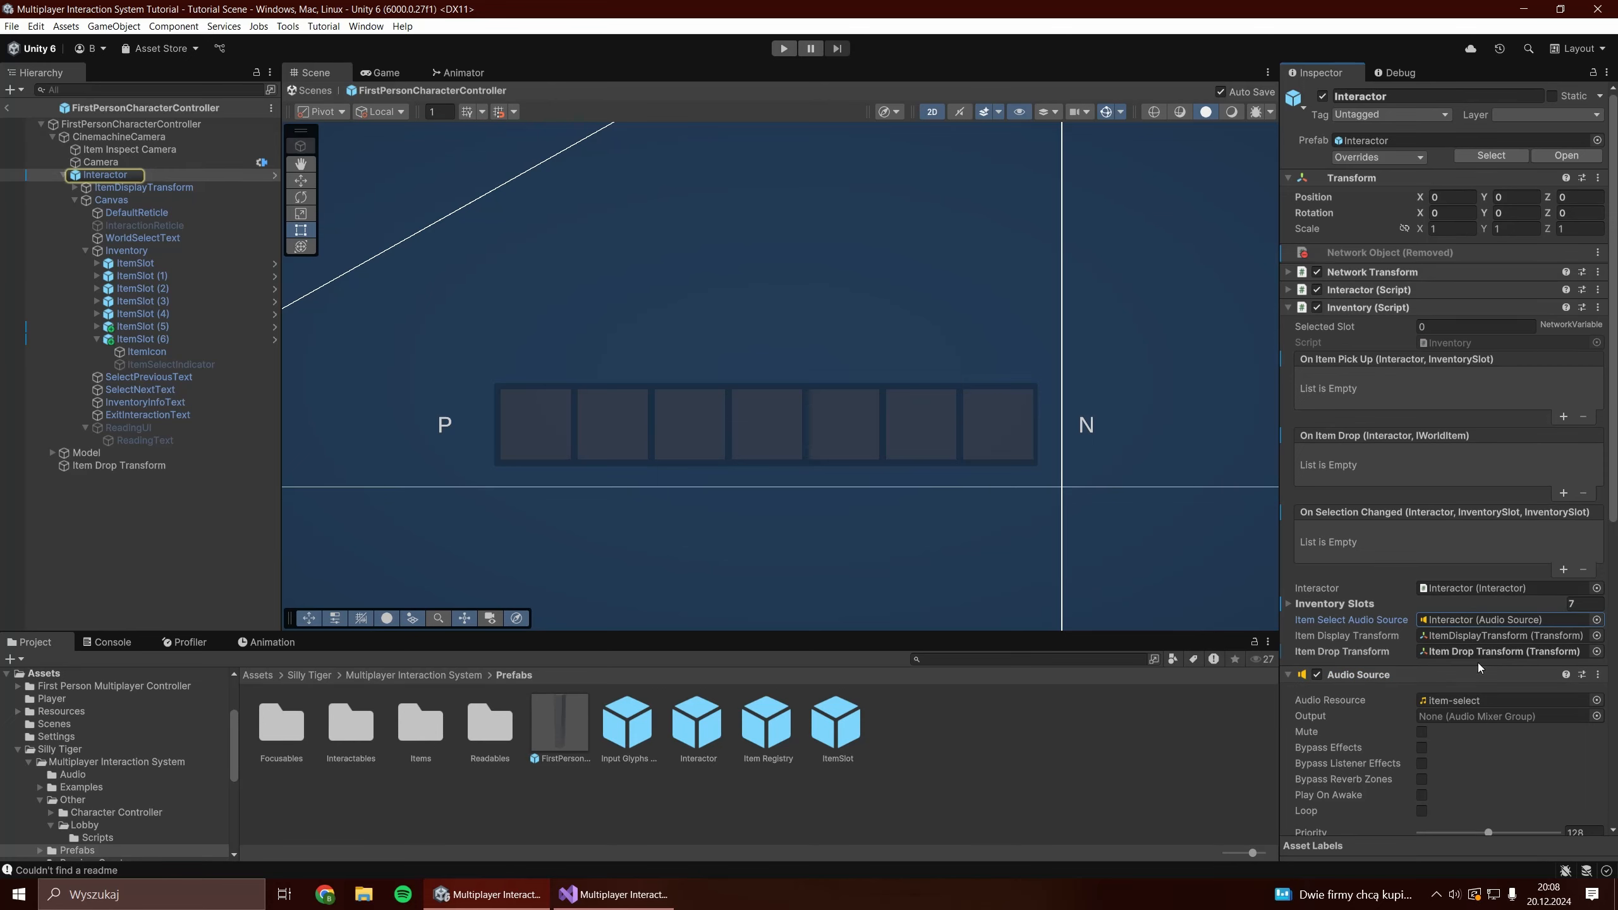
pyautogui.click(1492, 635)
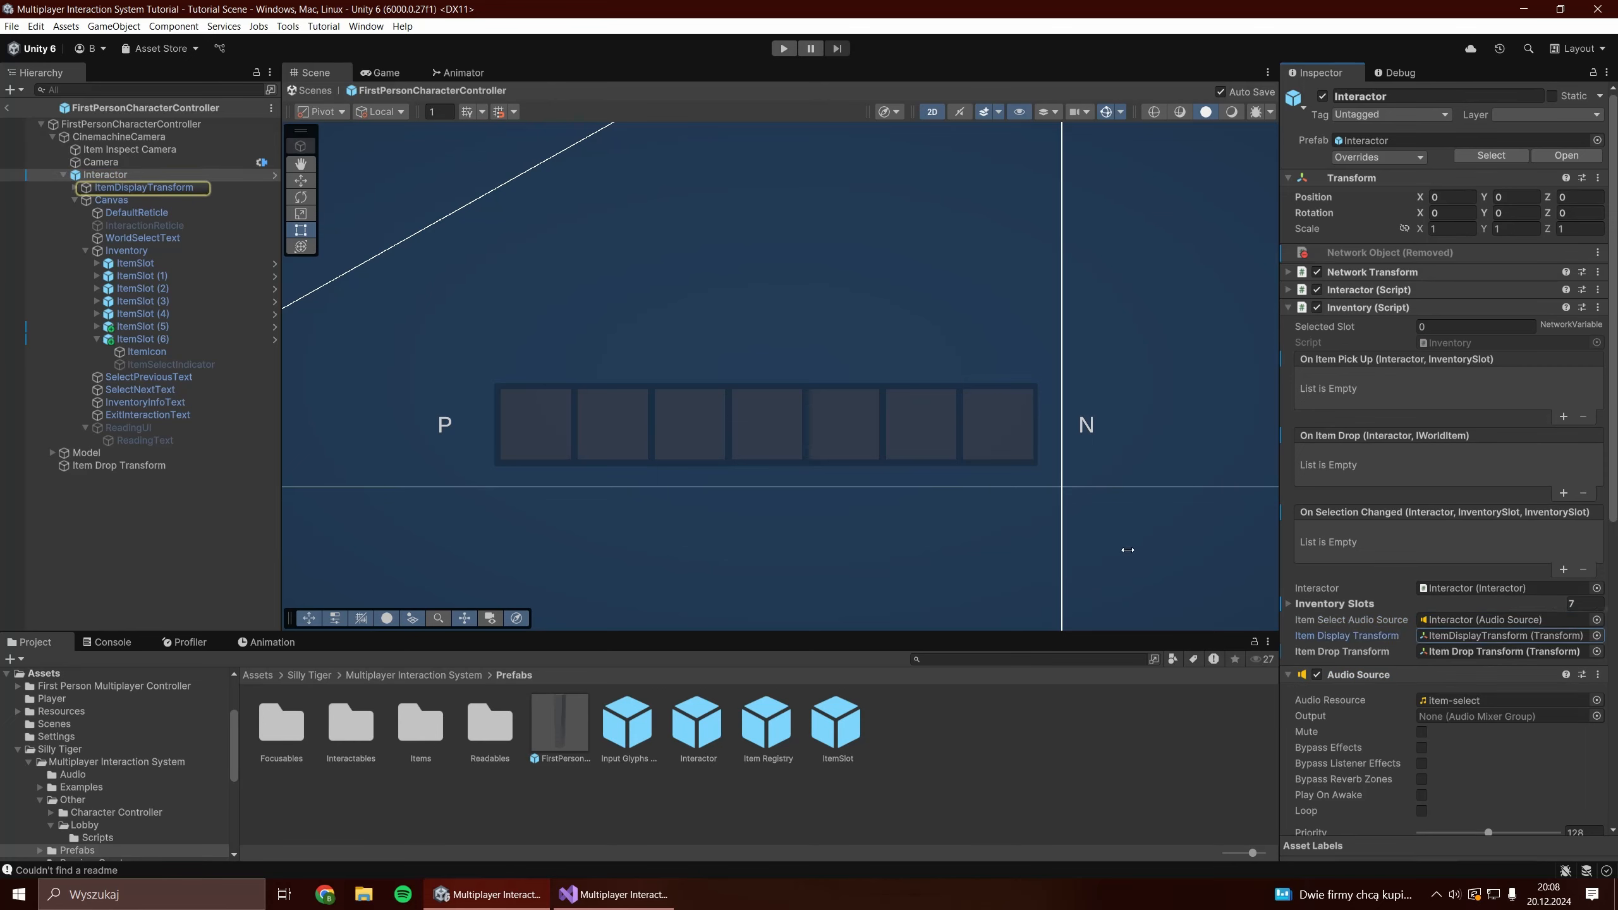
# Switch the scene view to 3D and examine where ItemDisplayTransform sits relative to the player model and camera.
pyautogui.click(163, 188)
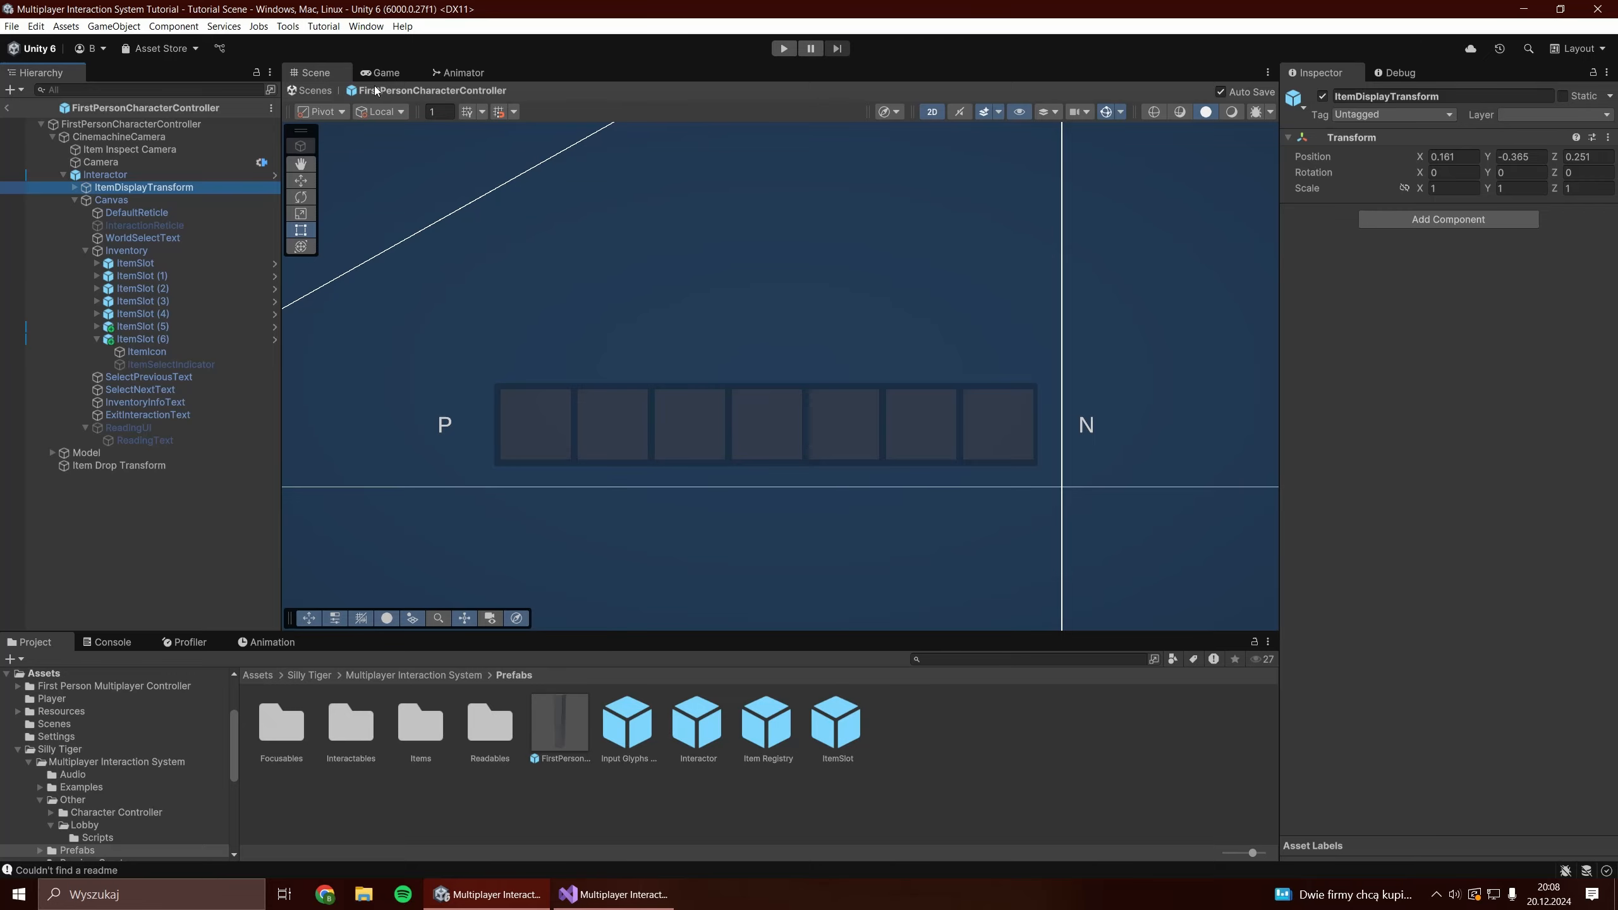
pyautogui.click(934, 112)
pyautogui.press('f')
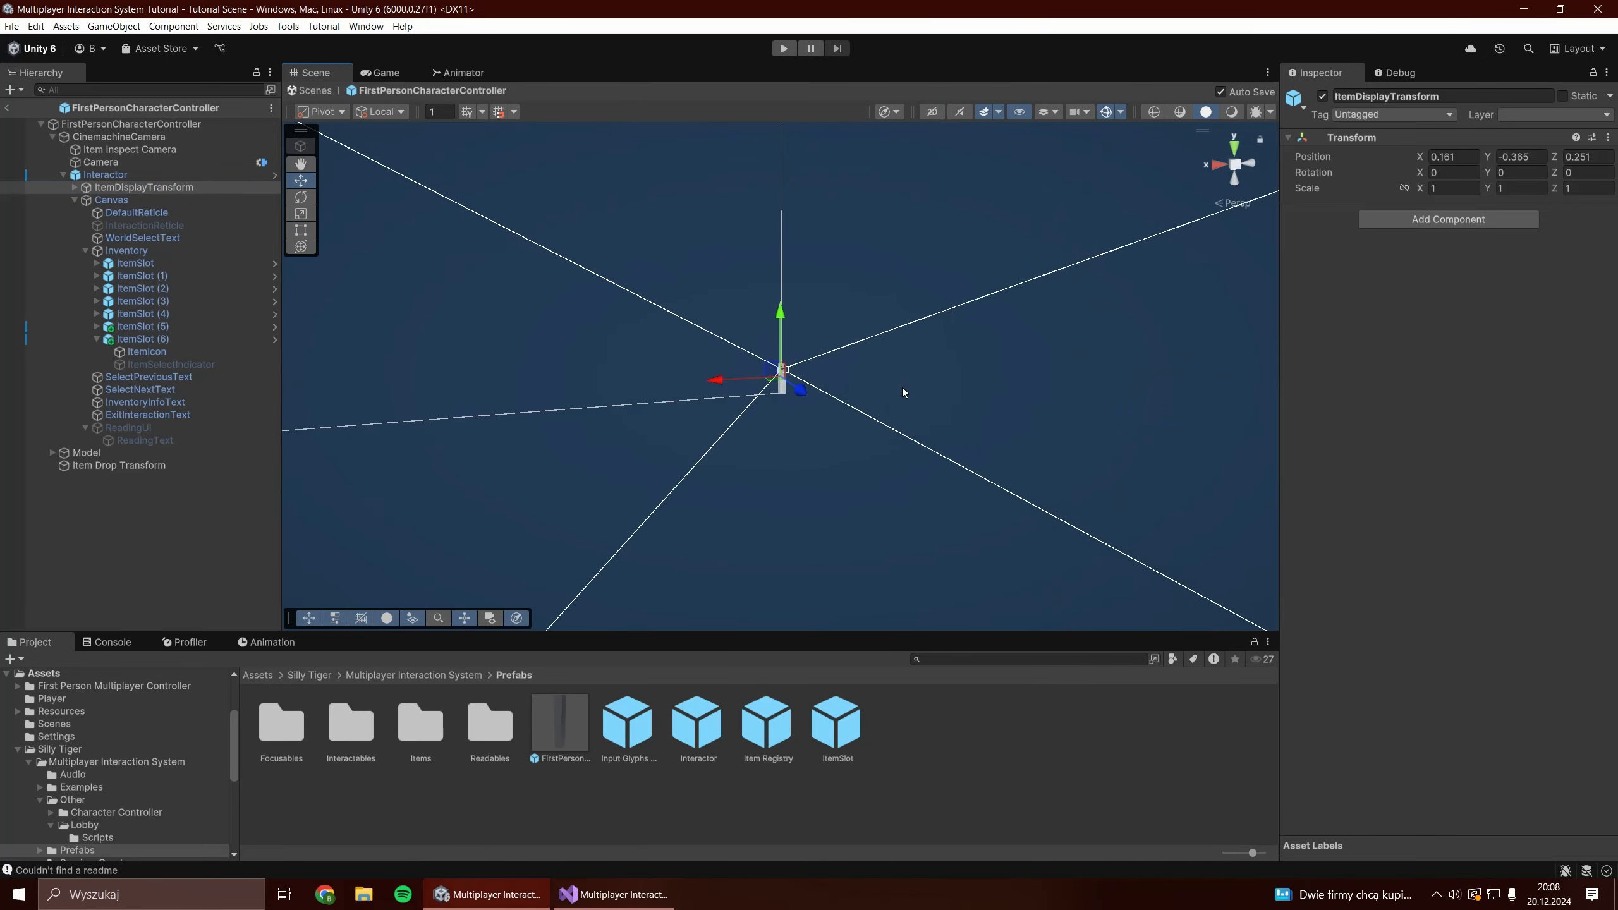
pyautogui.scroll(6, 862, 449)
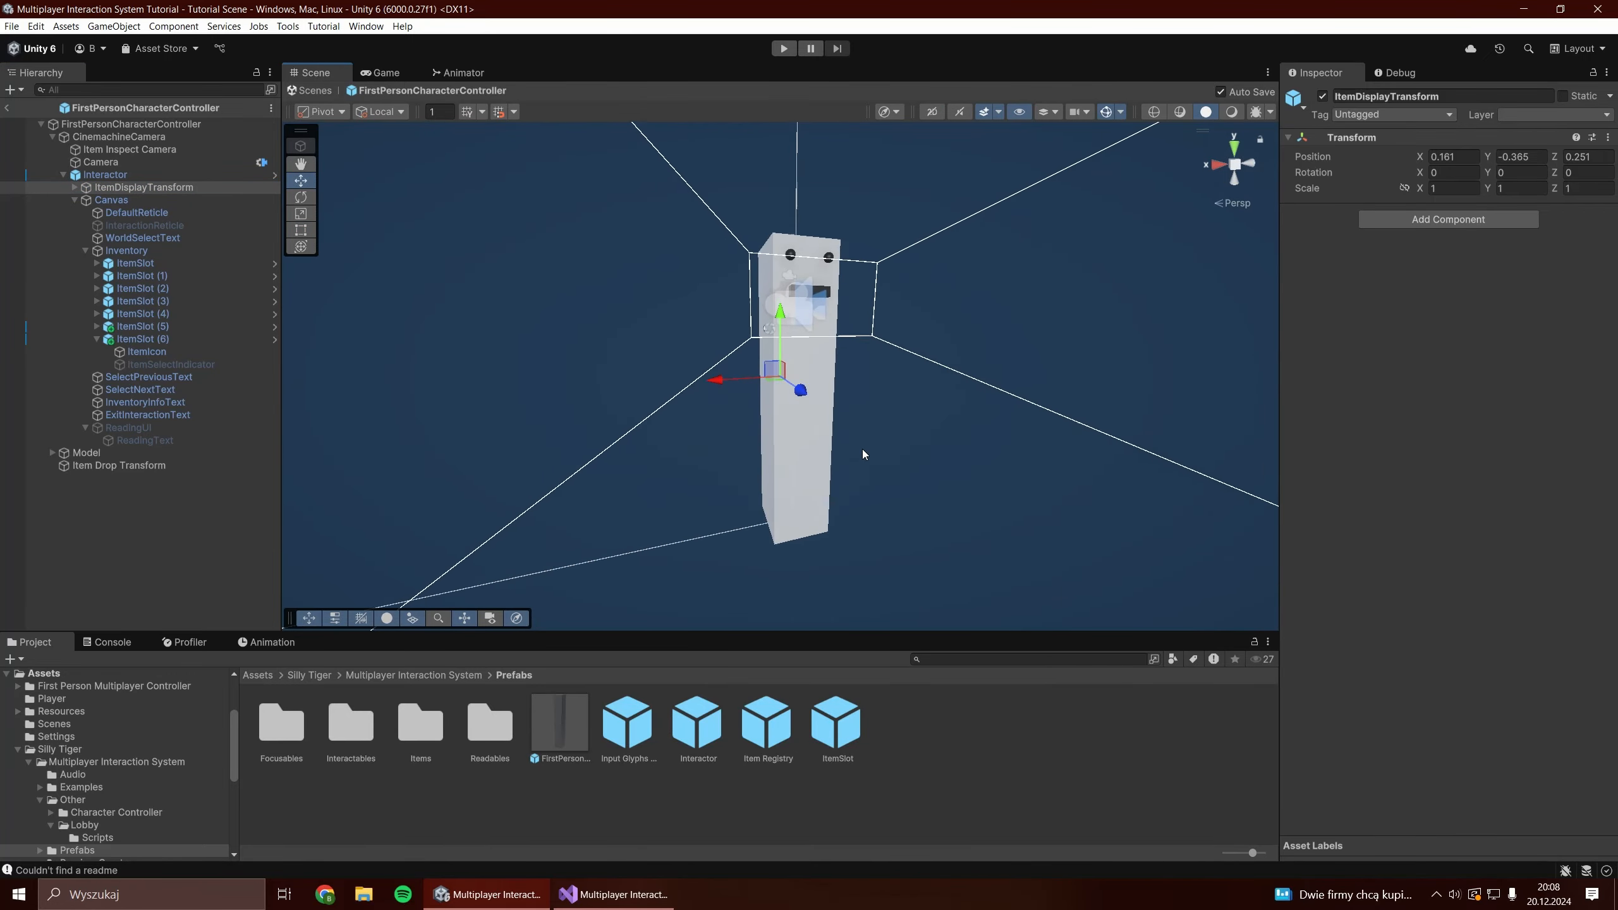
pyautogui.scroll(3, 638, 460)
pyautogui.keyDown('alt'); pyautogui.moveTo(637, 460); pyautogui.dragTo(963, 470); pyautogui.keyUp('alt')
pyautogui.scroll(3, 963, 471)
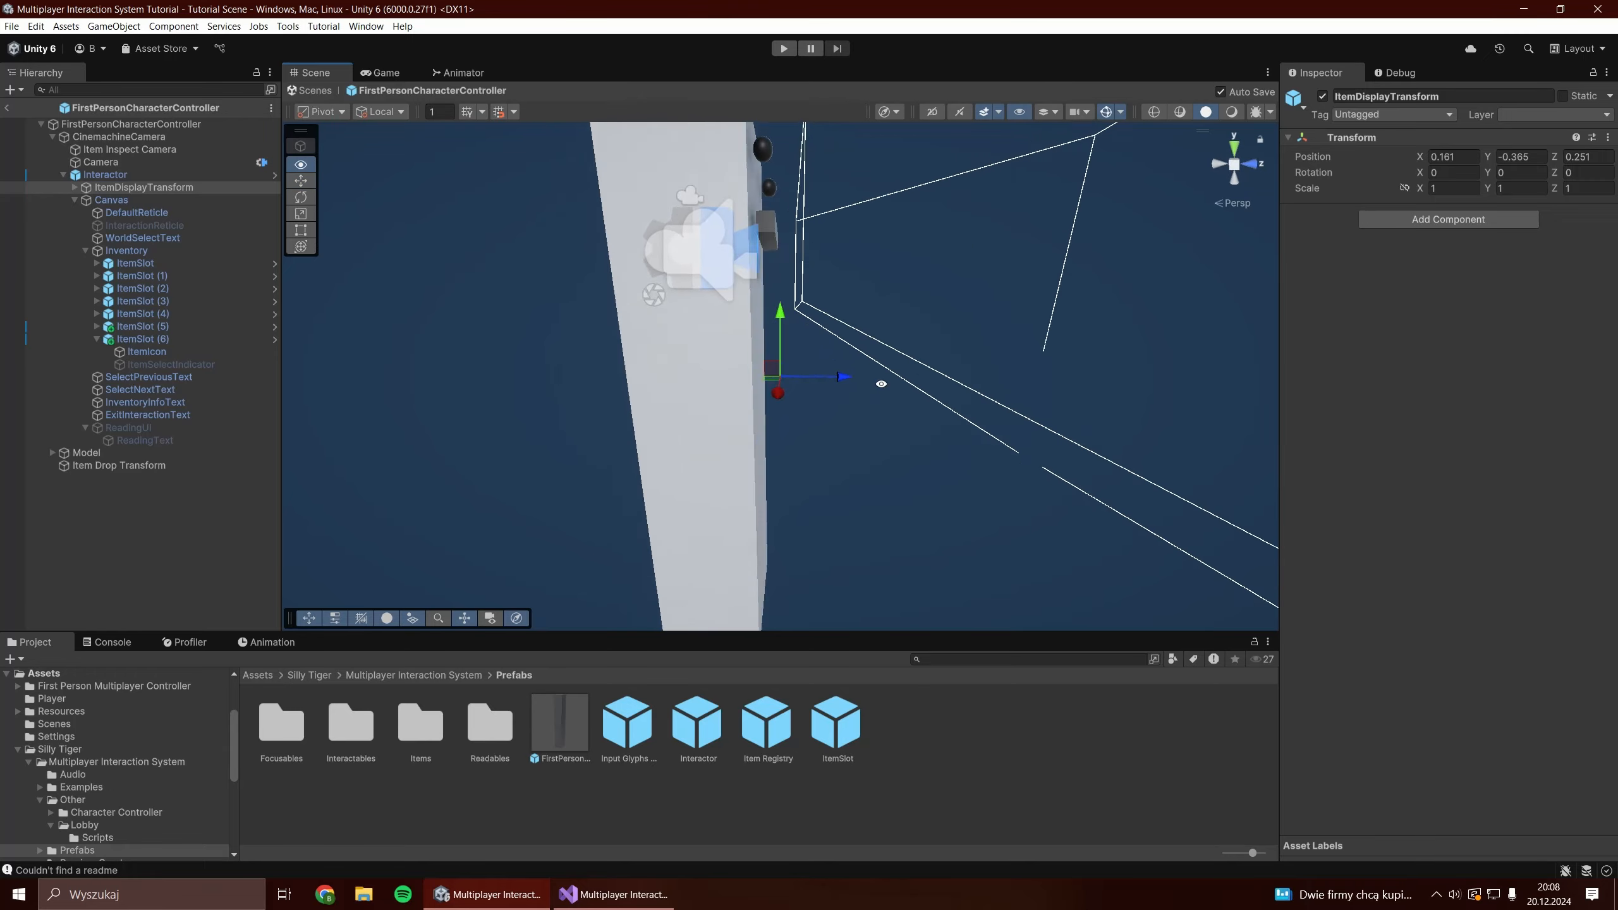
pyautogui.keyDown('alt'); pyautogui.moveTo(878, 383); pyautogui.dragTo(515, 379); pyautogui.keyUp('alt')
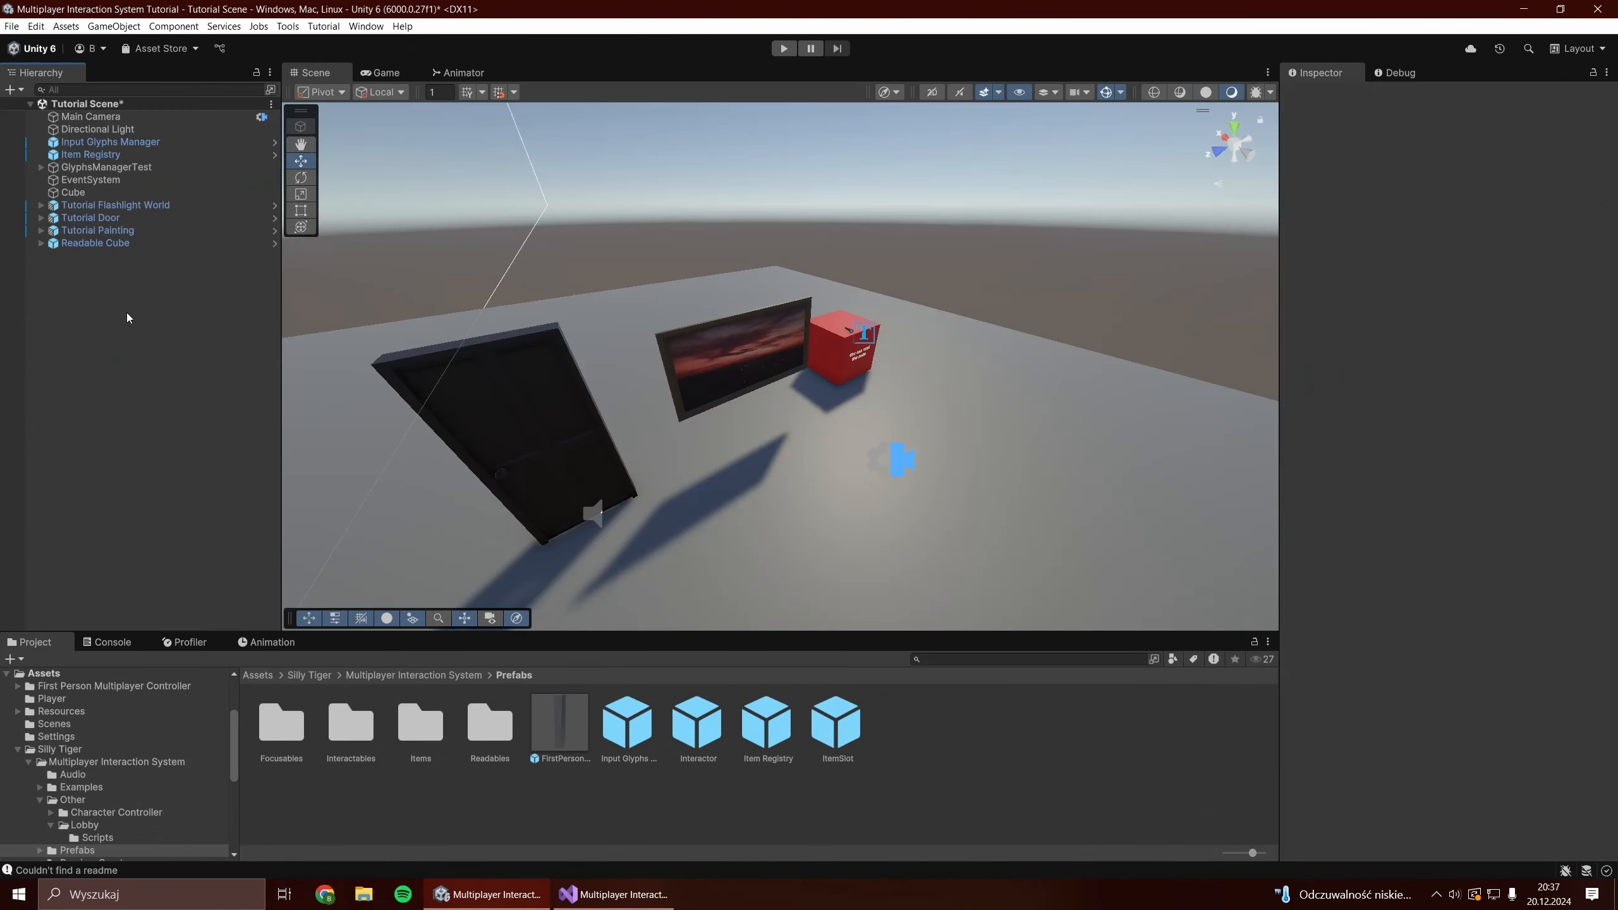
# Create an empty object named Spawn Positions at the root of the Tutorial Scene.
pyautogui.rightClick(106, 300)
pyautogui.click(146, 532)
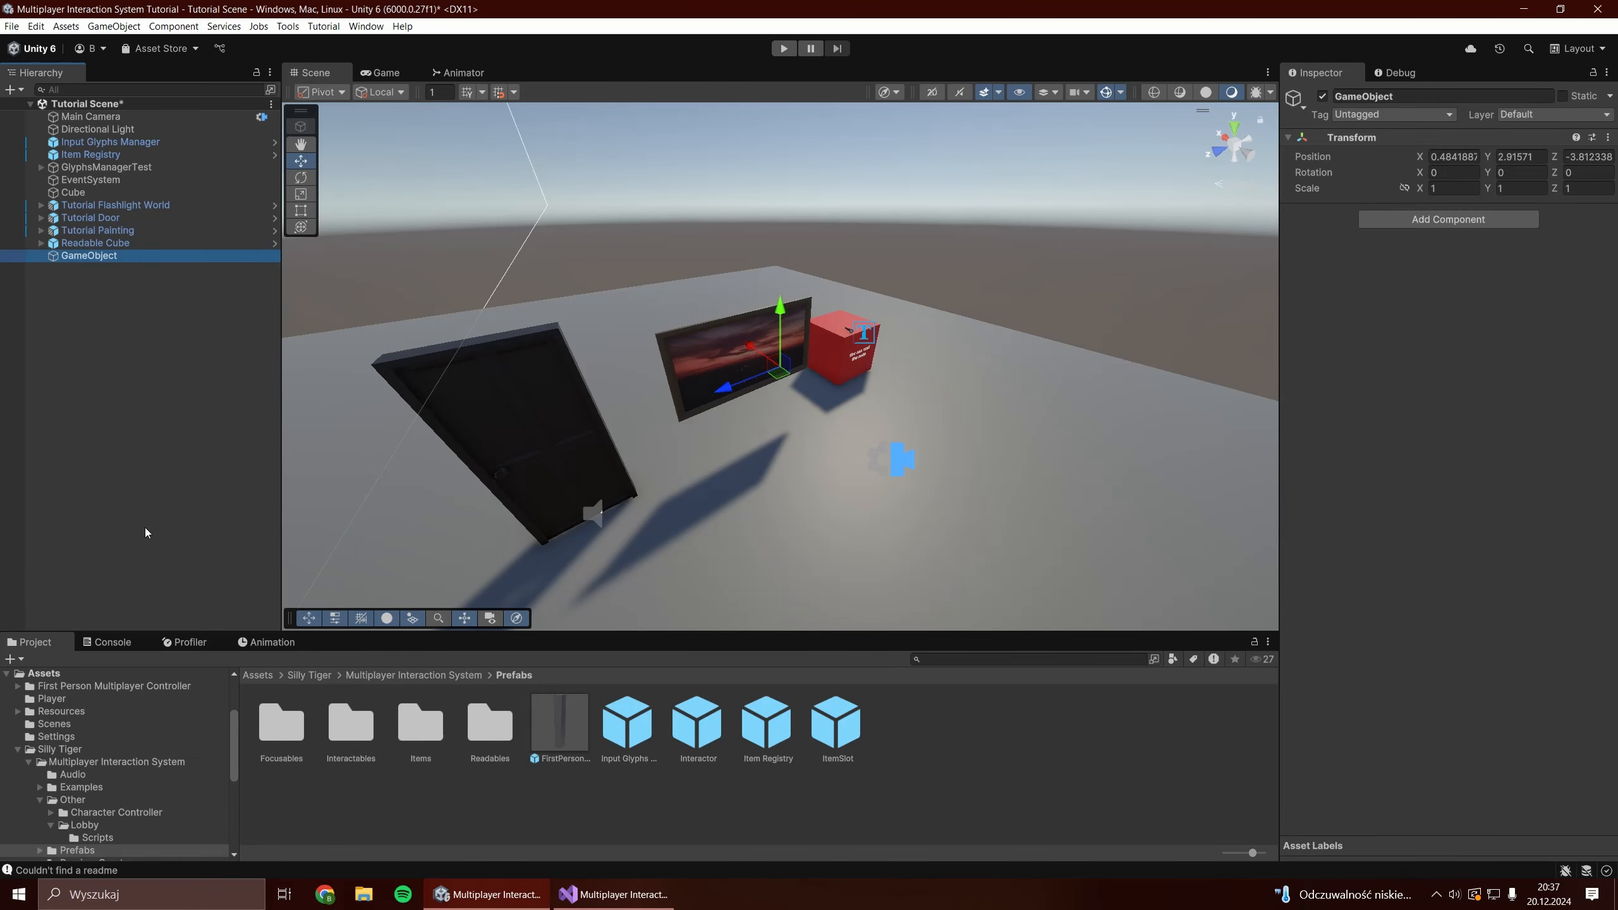
pyautogui.write('Spawn')
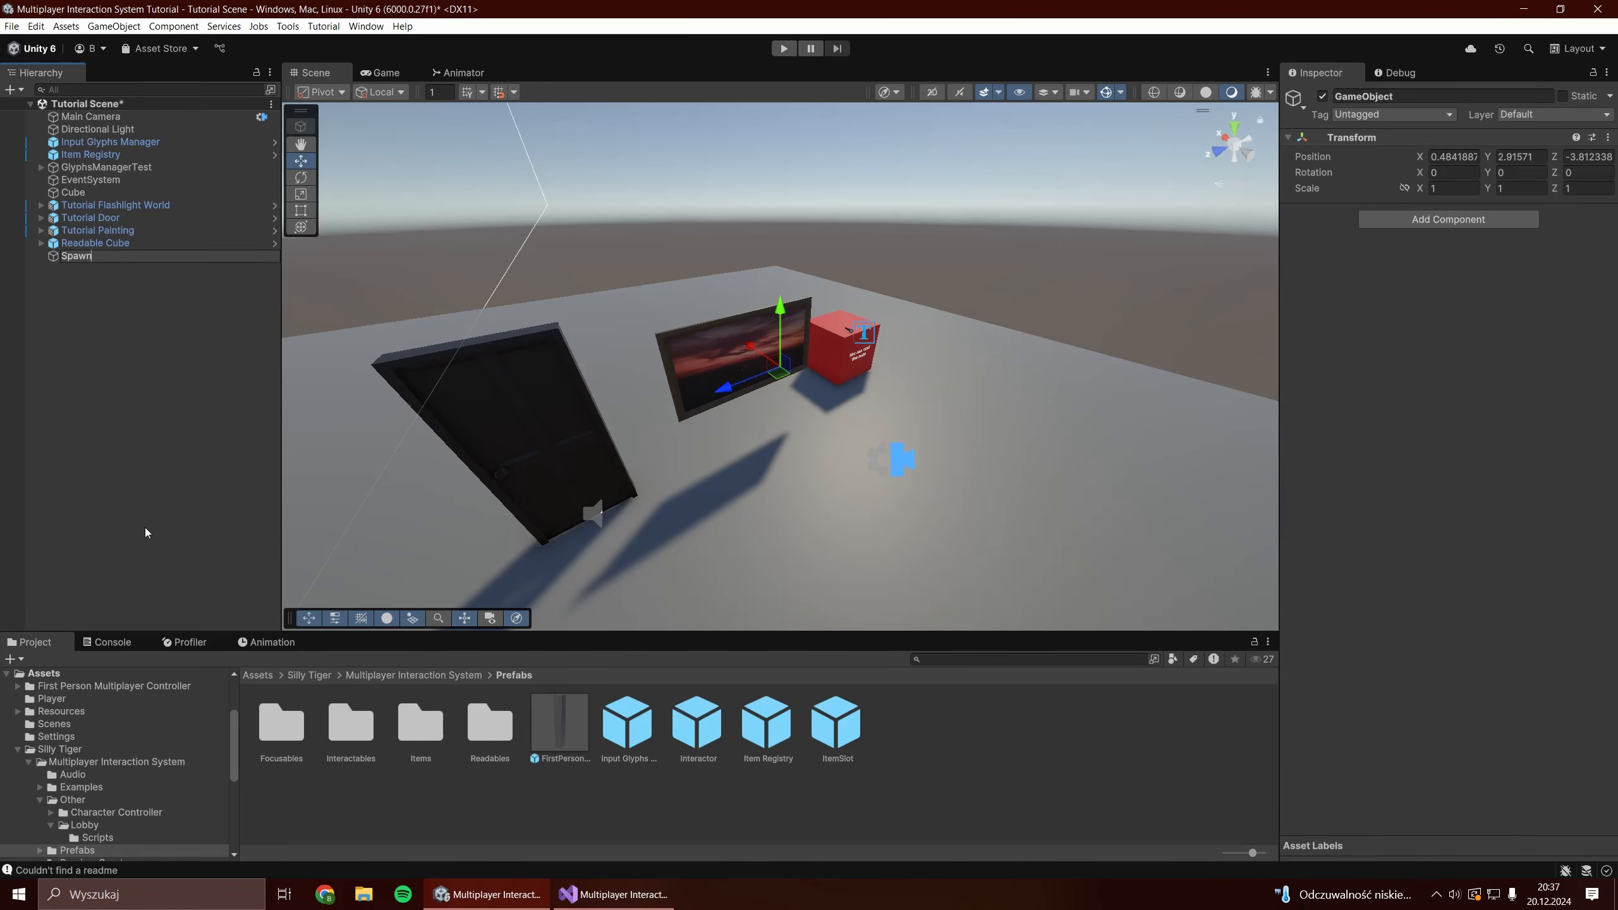
pyautogui.write(' Positions')
pyautogui.press('Return')
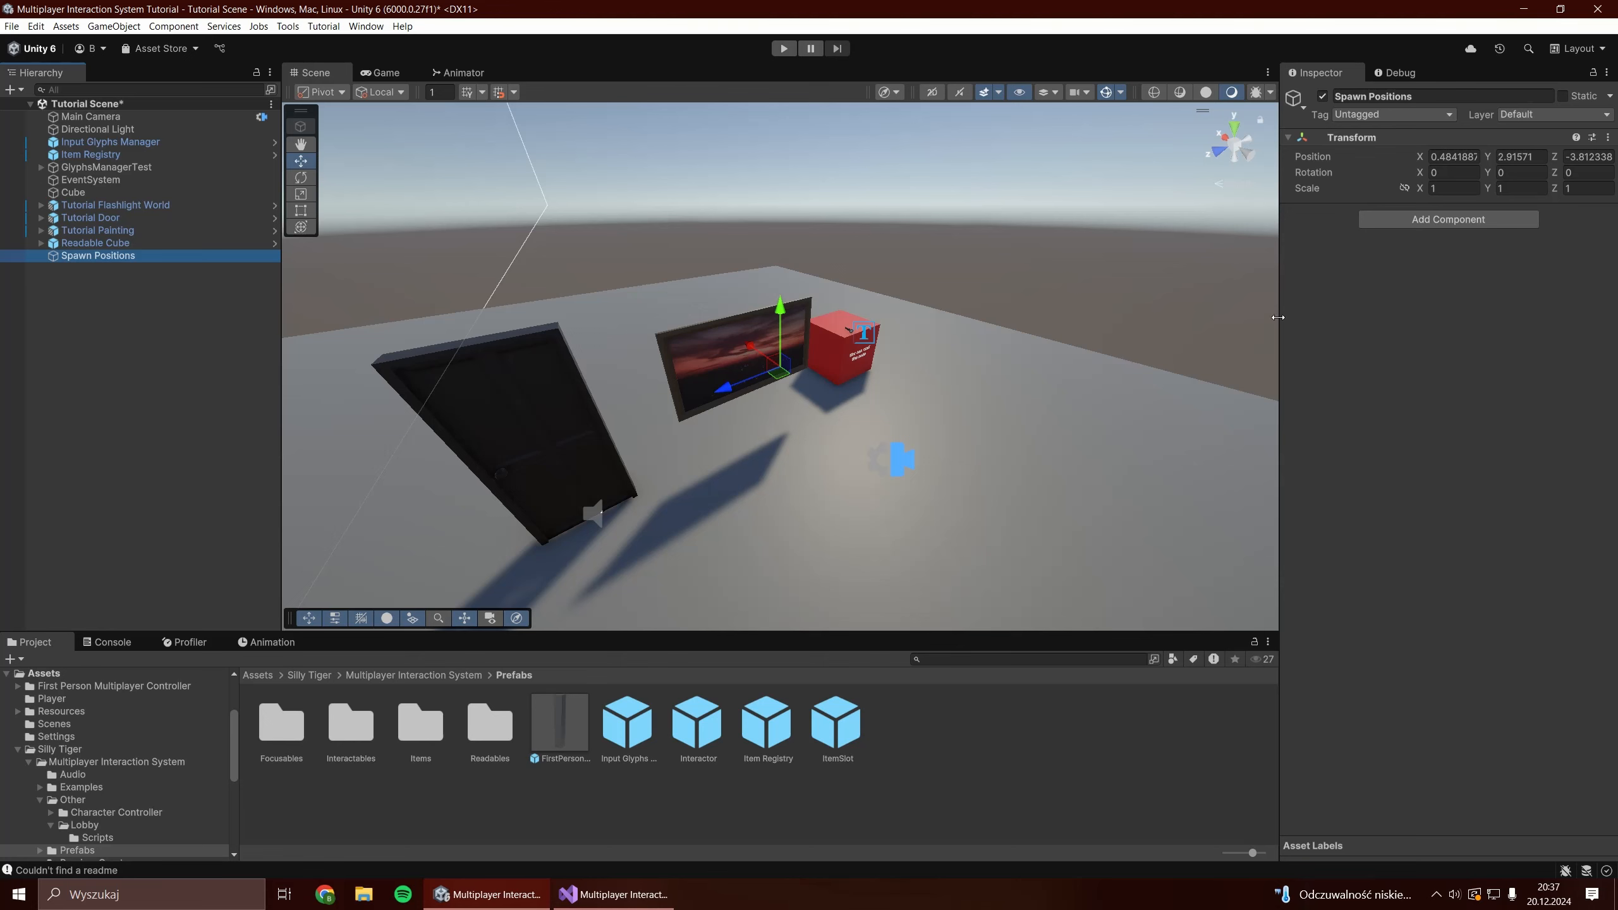
# Reset the position of Spawn Positions to 0, 0, 0.
pyautogui.click(1463, 160)
pyautogui.press('BackSpace')
pyautogui.click(1520, 160)
pyautogui.press('BackSpace')
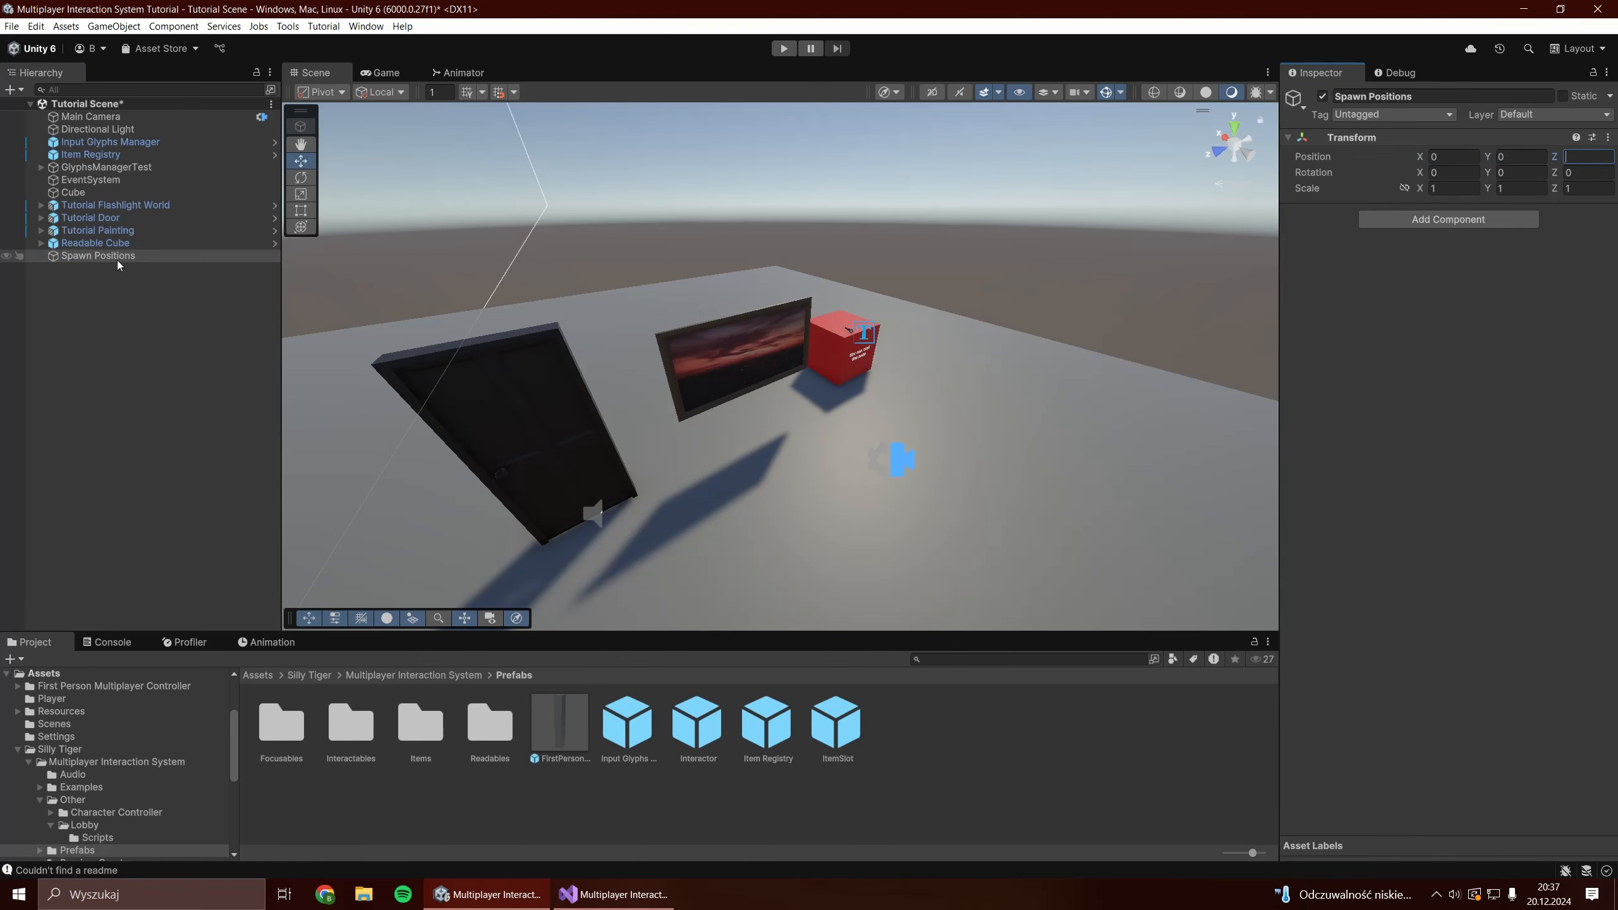
# Create an empty child object named Position 1 under Spawn Positions.
pyautogui.rightClick(117, 261)
pyautogui.click(184, 505)
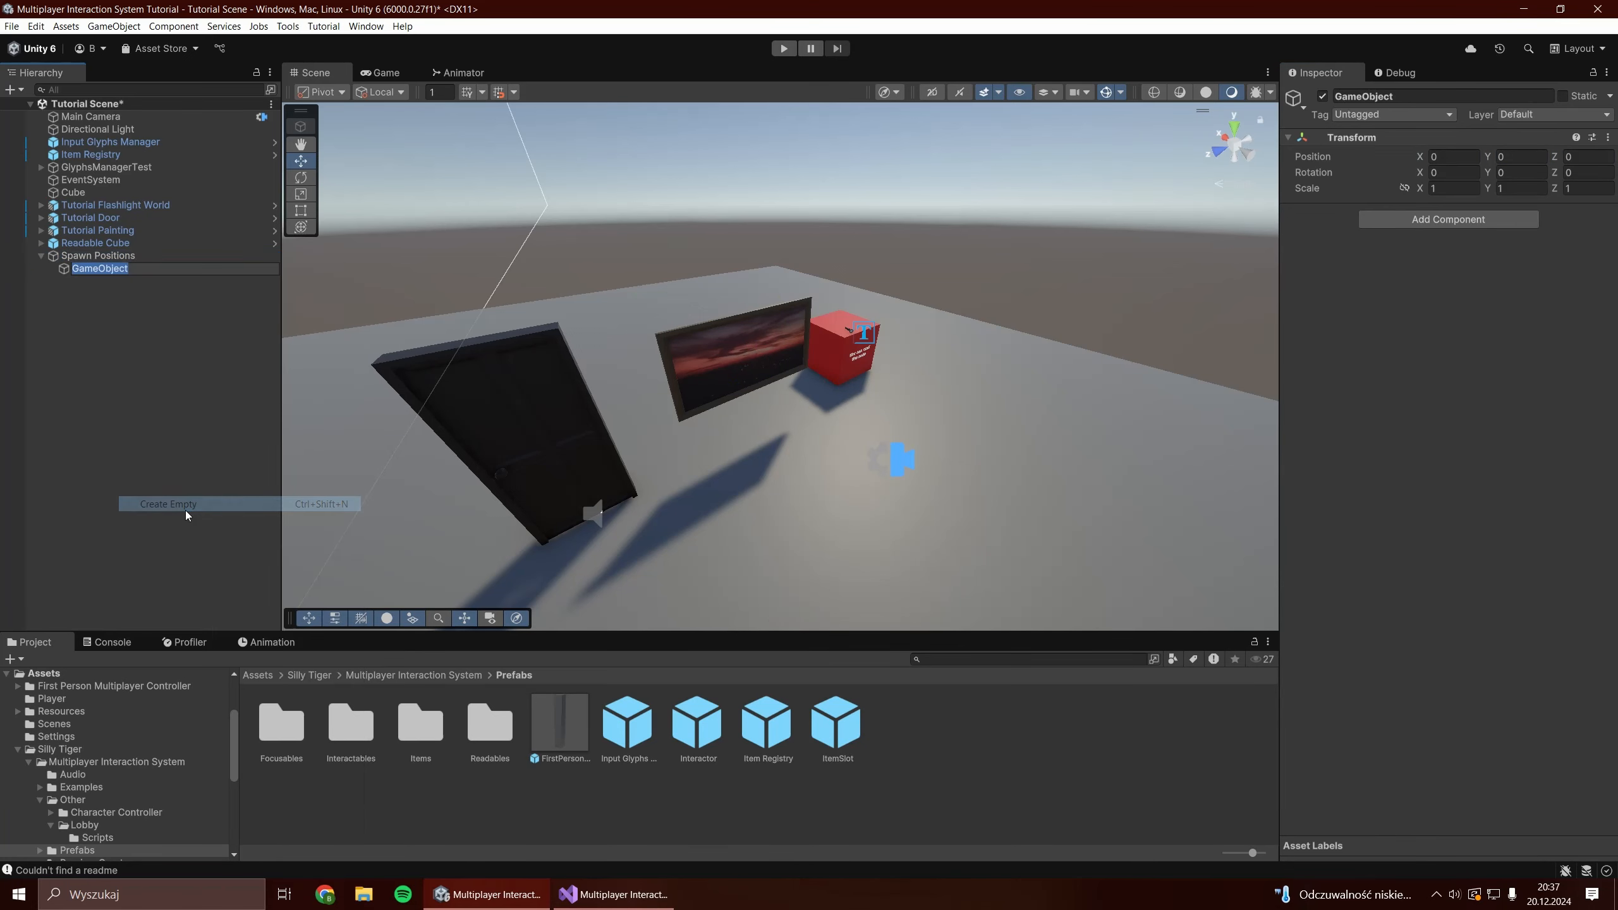
pyautogui.write('Position 1')
pyautogui.press('Return')
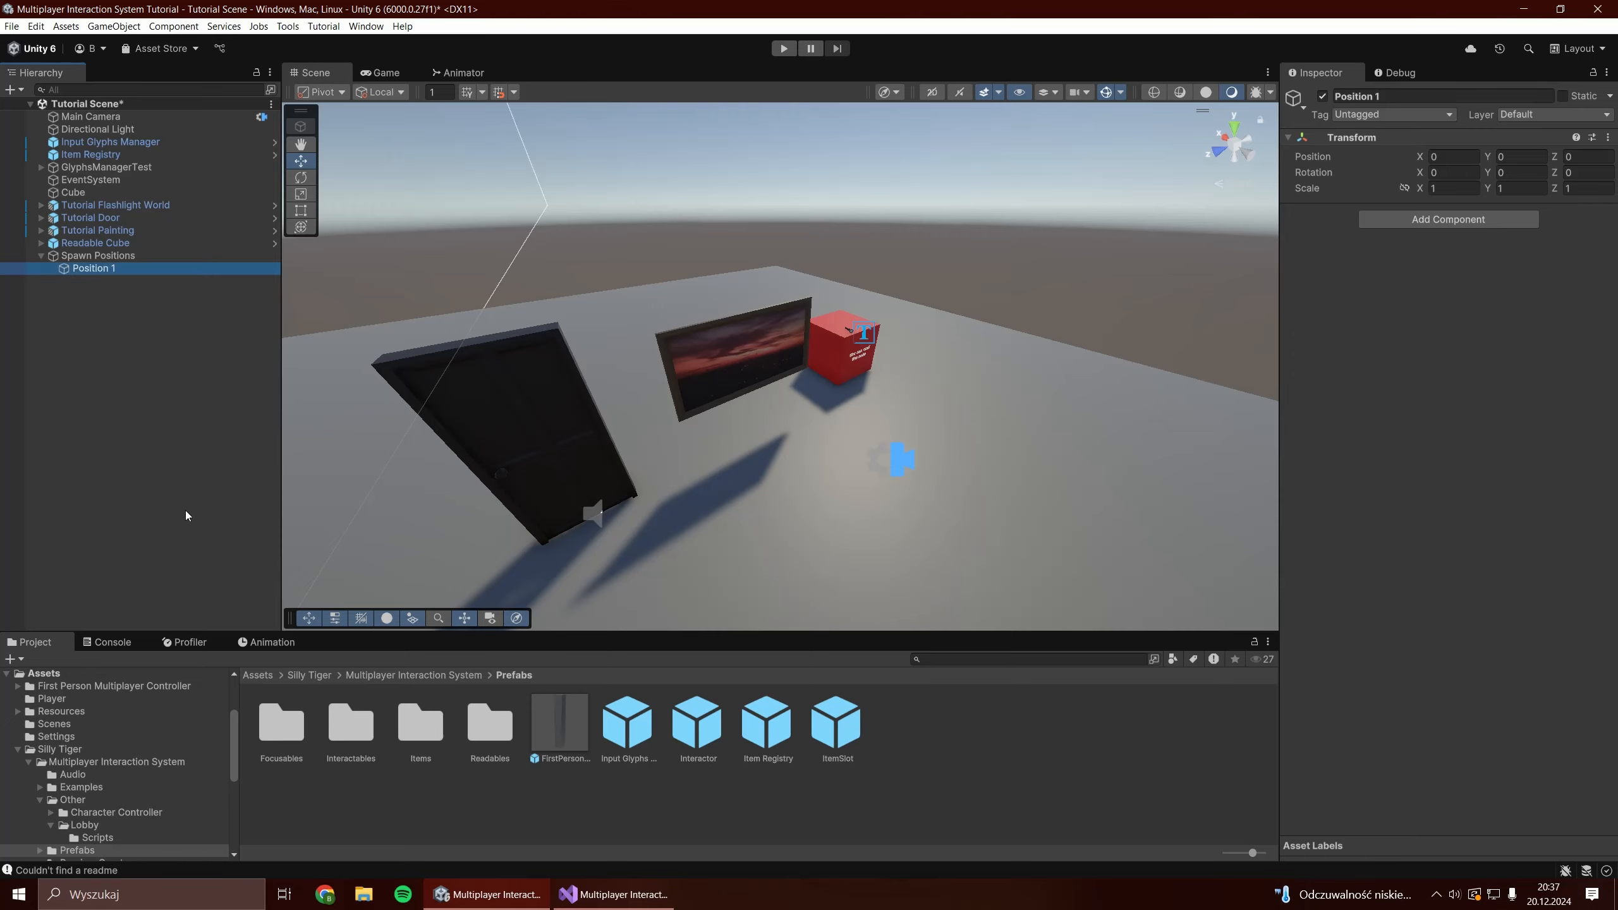
# Move Position 1 across the floor to about X -0.88, Z -5.86 and rotate it to 90° about Y.
pyautogui.moveTo(792, 344); pyautogui.dragTo(689, 364, button='right')
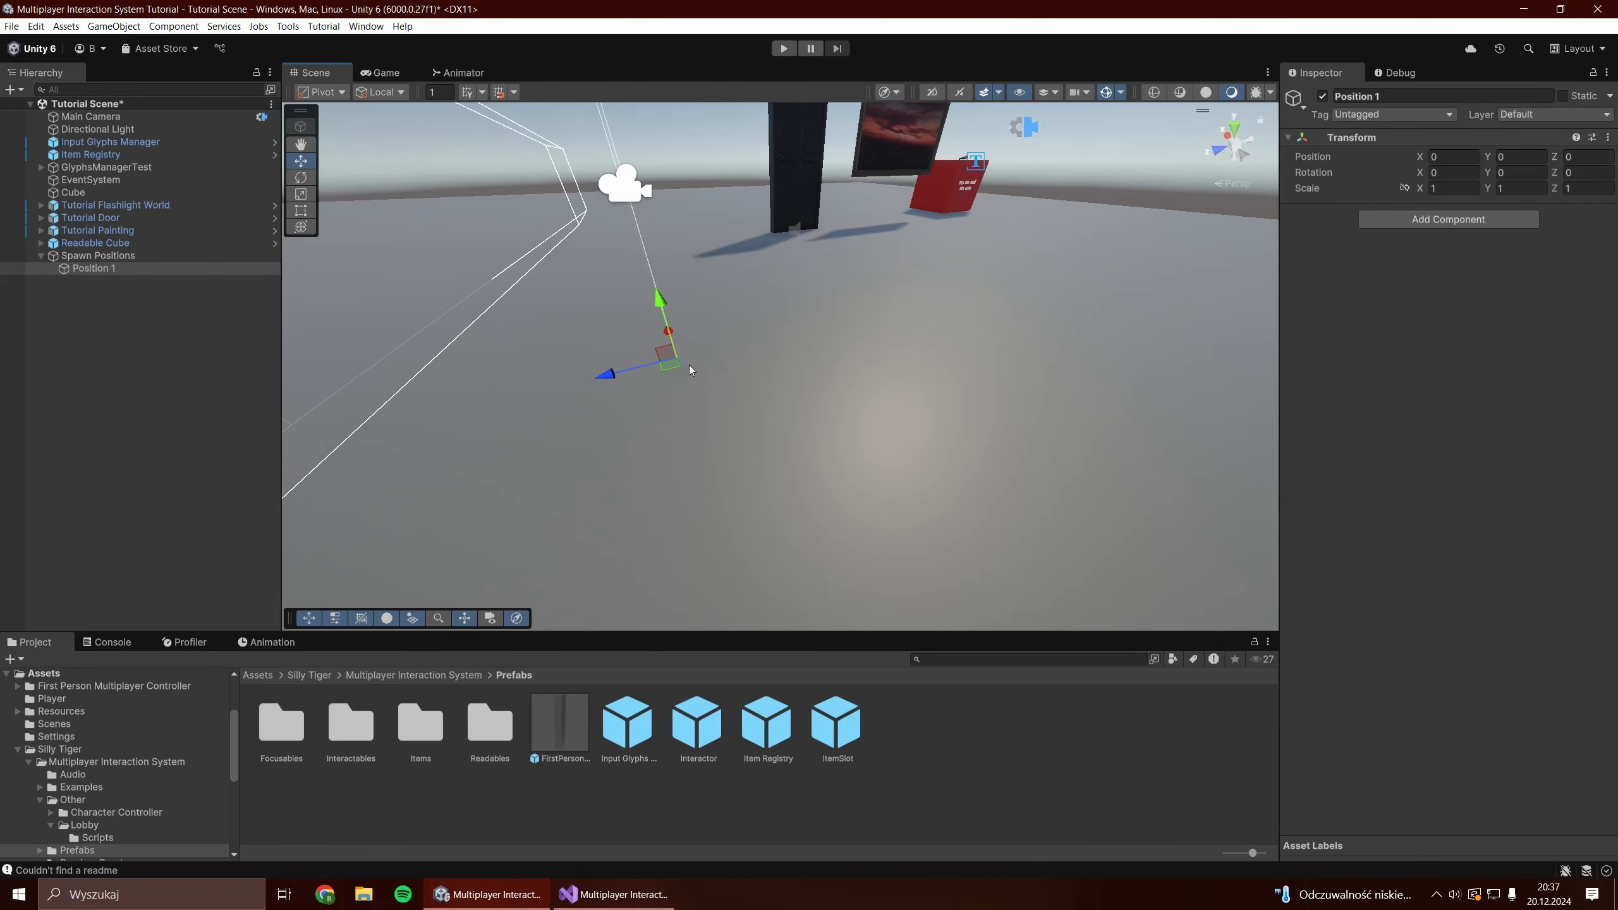
pyautogui.moveTo(671, 365); pyautogui.dragTo(1070, 296)
pyautogui.moveTo(821, 345); pyautogui.dragTo(996, 369, button='right')
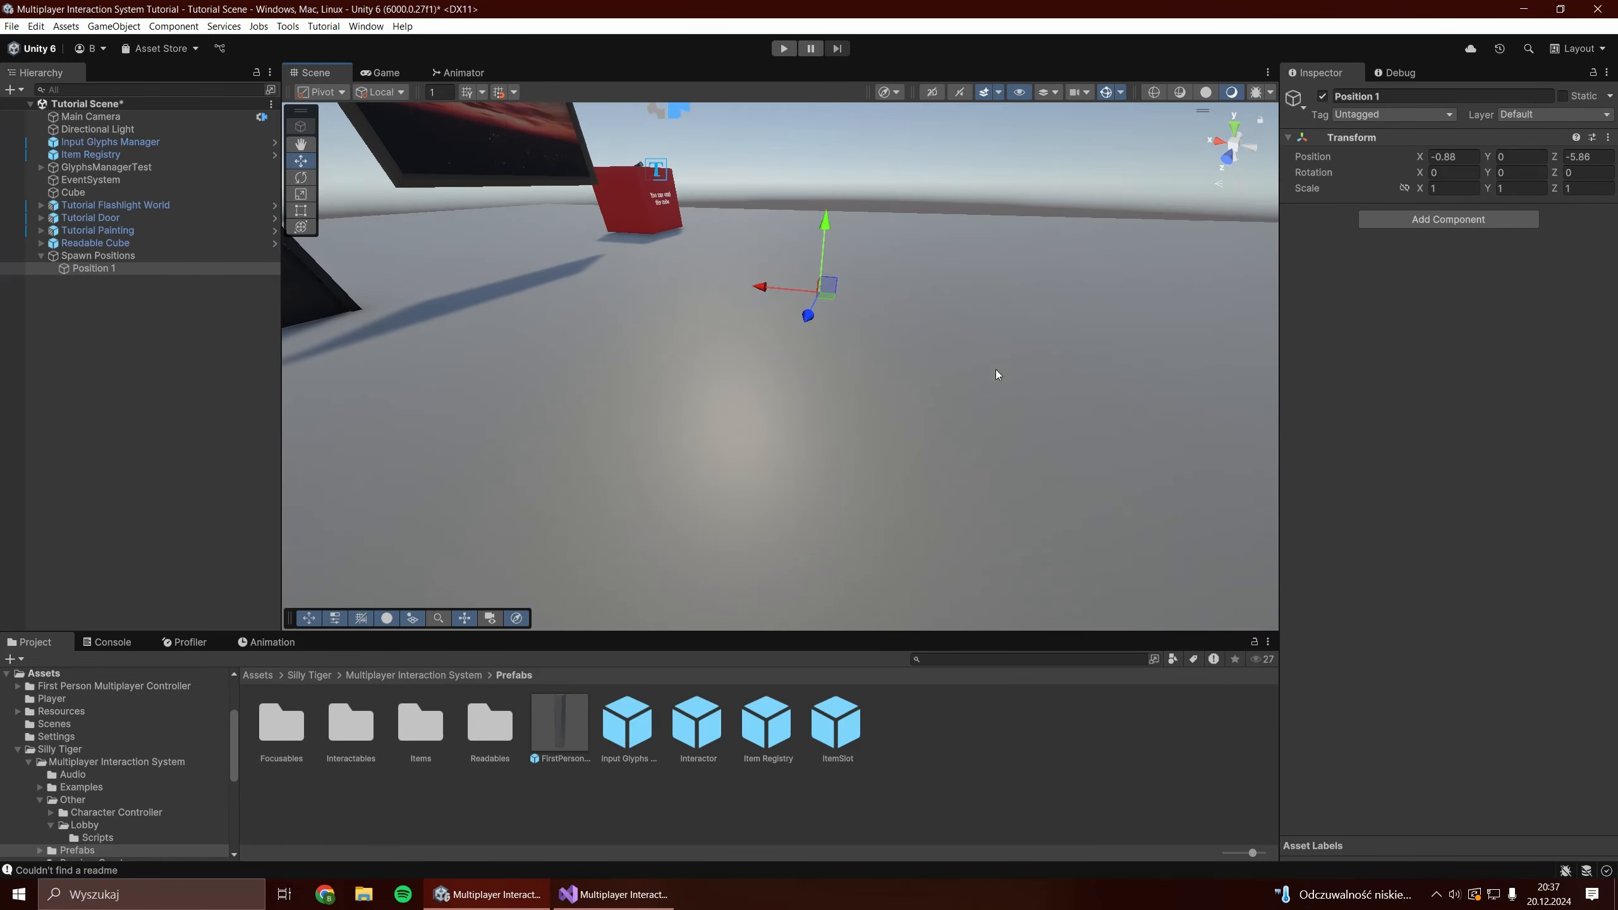
pyautogui.press('e')
pyautogui.moveTo(852, 329); pyautogui.dragTo(652, 373)
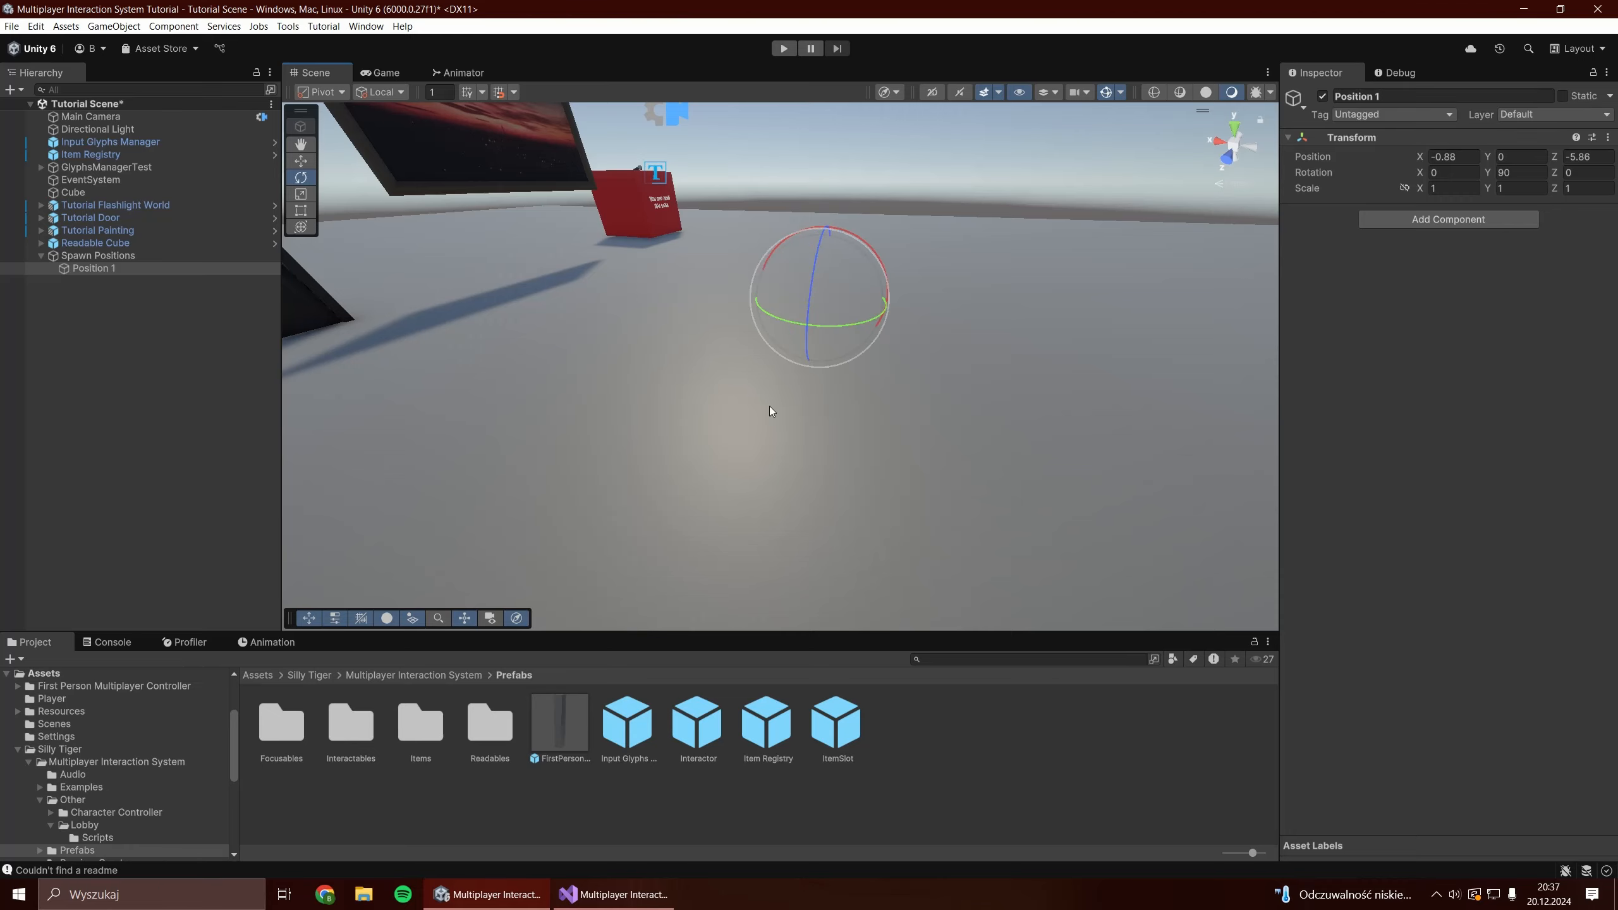
# Raise Position 1 slightly above the floor and reposition it to about X -1.52, Y 0.5, Z -4.84.
pyautogui.moveTo(768, 406); pyautogui.dragTo(824, 361, button='right')
pyautogui.press('w')
pyautogui.moveTo(800, 349); pyautogui.dragTo(821, 331)
pyautogui.scroll(-8, 824, 357)
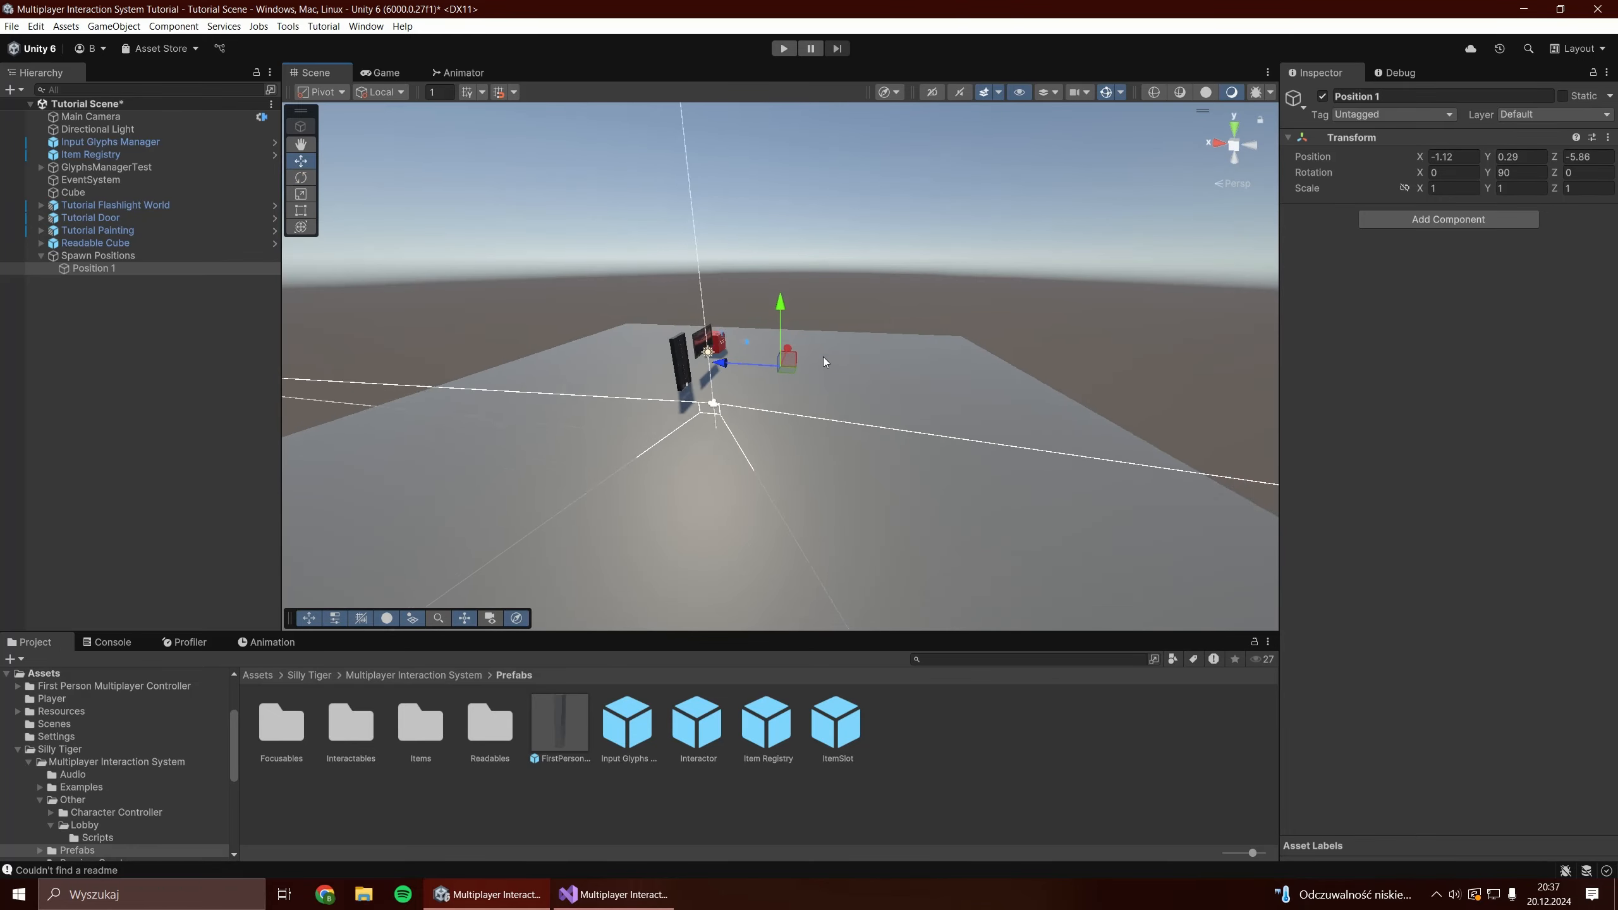
pyautogui.scroll(10, 823, 357)
pyautogui.keyDown('alt'); pyautogui.moveTo(914, 395); pyautogui.dragTo(659, 336); pyautogui.keyUp('alt')
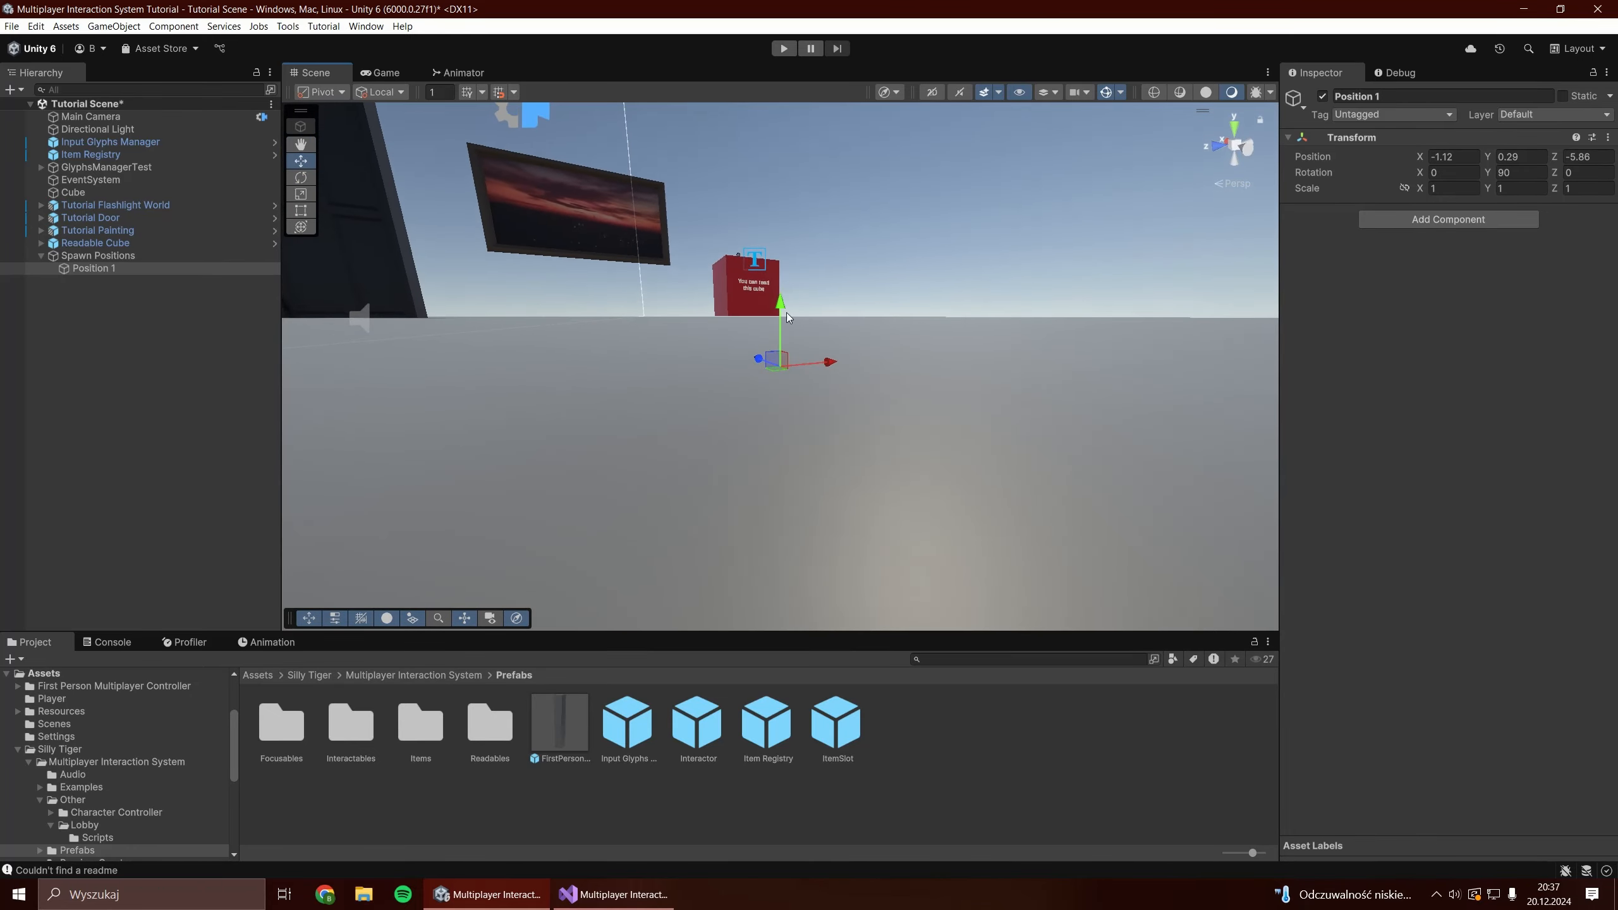
pyautogui.moveTo(788, 317); pyautogui.dragTo(701, 415)
pyautogui.moveTo(780, 354); pyautogui.dragTo(676, 391)
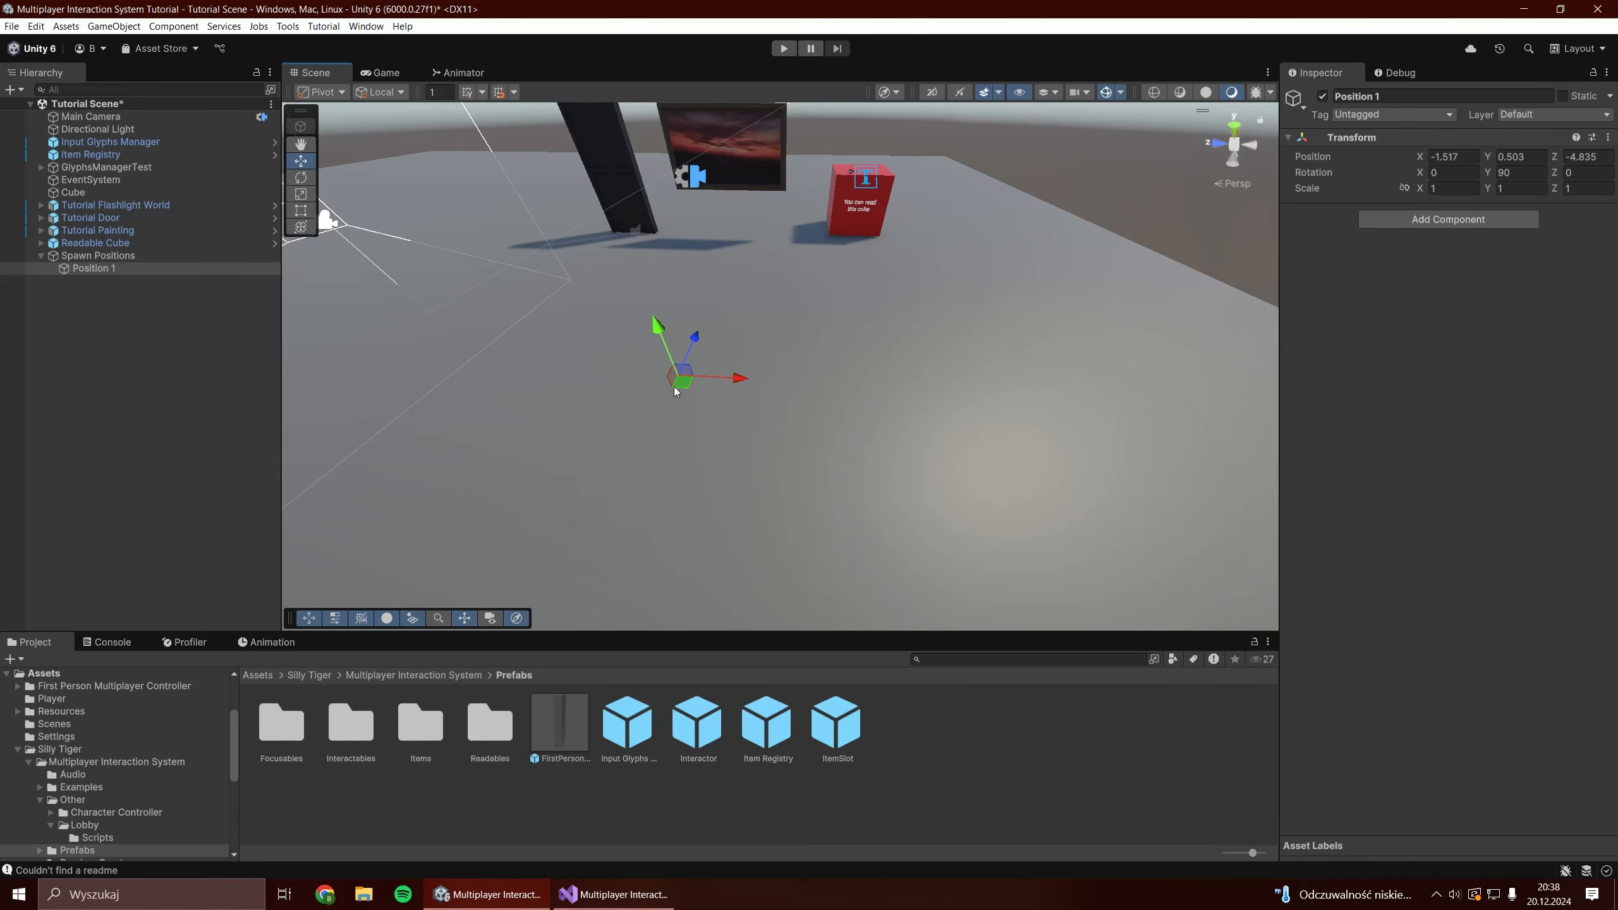
# Add the Spawn Positions script to the Spawn Positions object and add Position 1 as an entry in its Spawn Positions list.
pyautogui.click(97, 255)
pyautogui.click(1447, 221)
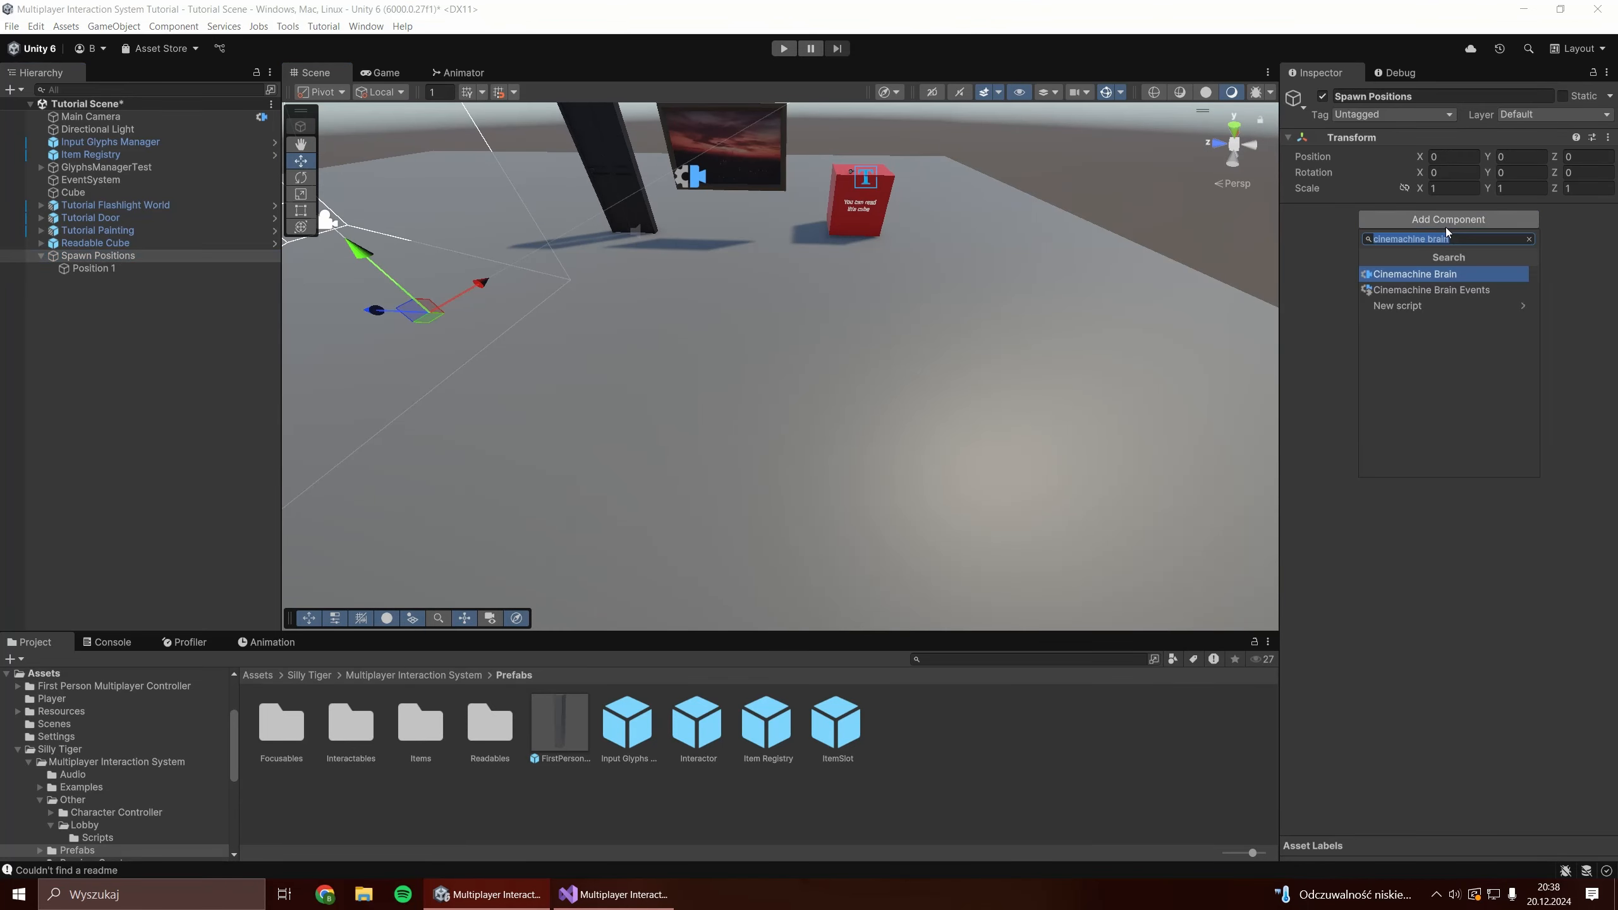
pyautogui.write('spawn')
pyautogui.press('Return')
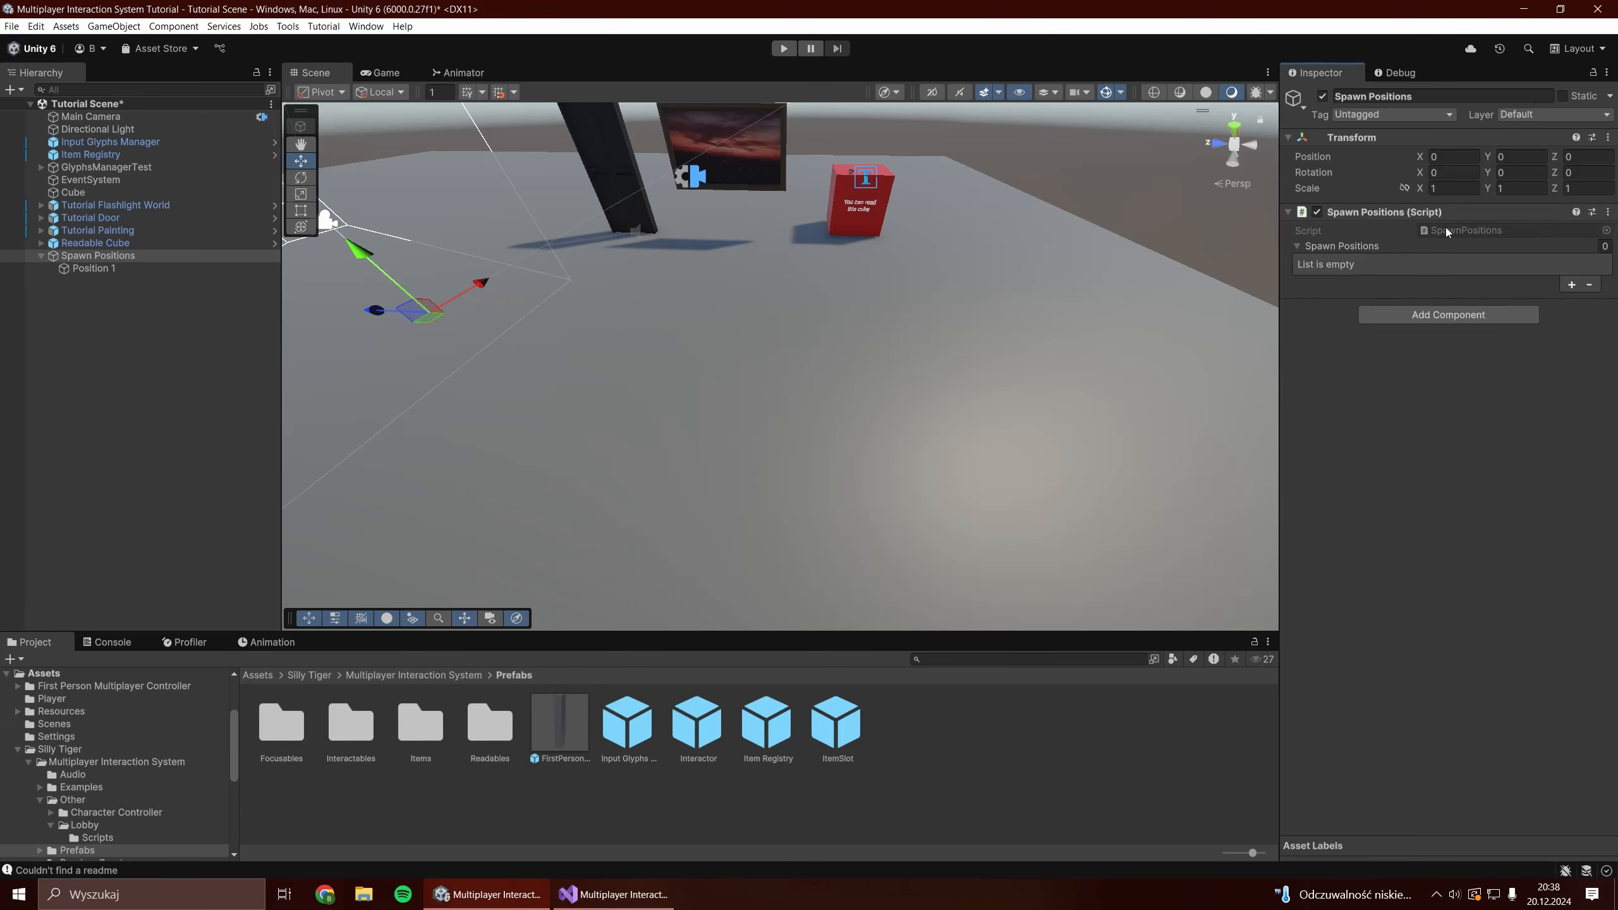
pyautogui.click(1572, 286)
pyautogui.moveTo(94, 269); pyautogui.dragTo(1514, 265)
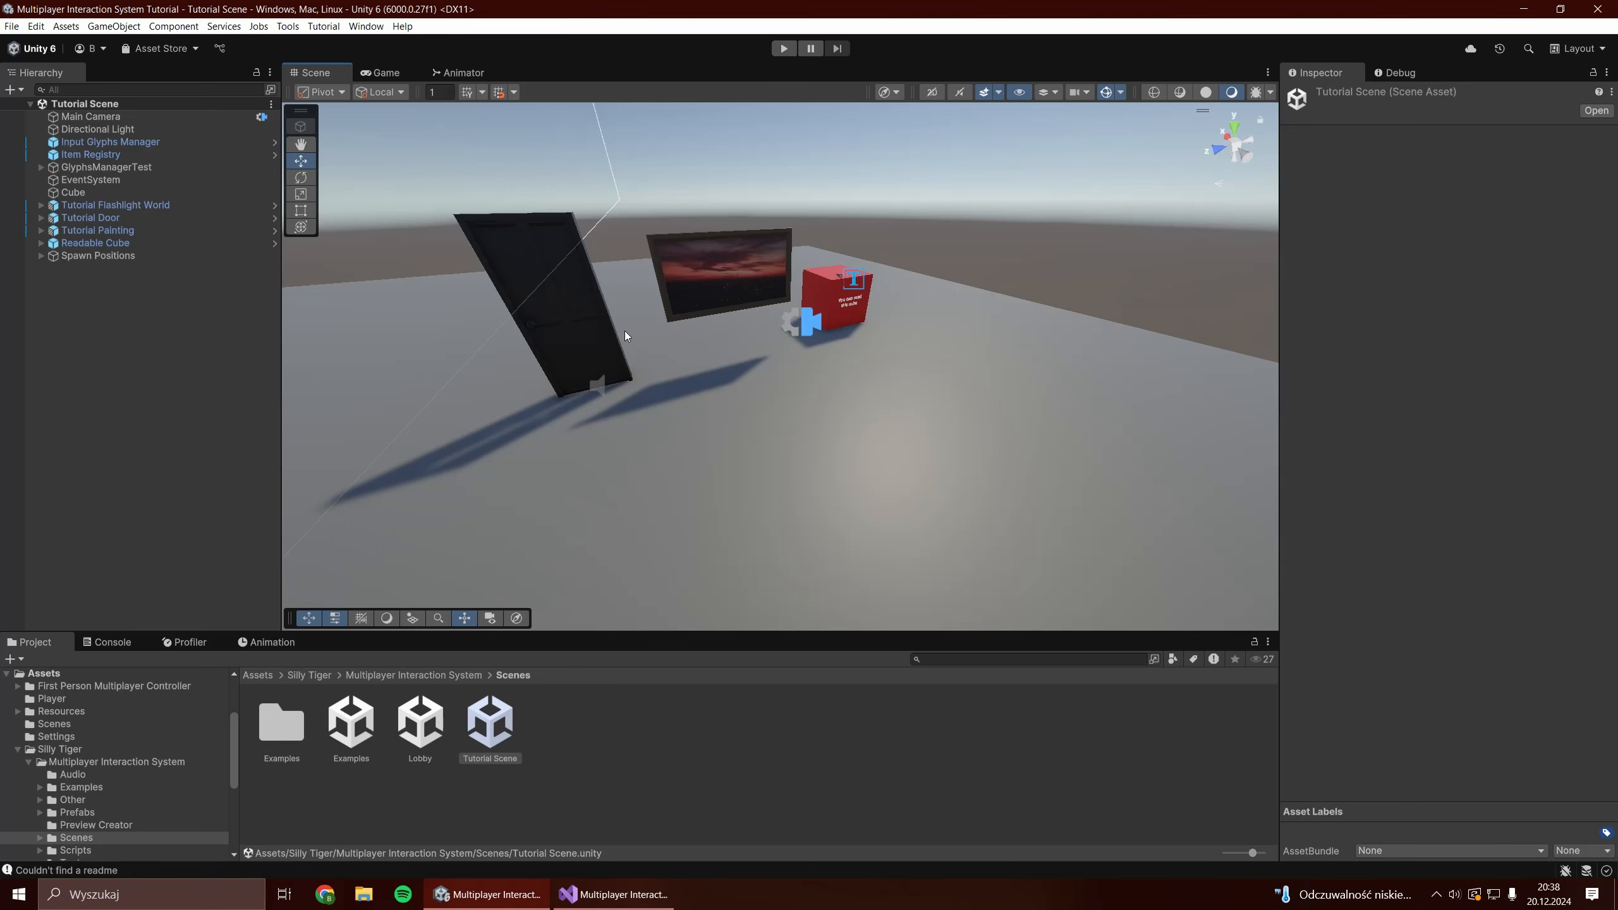
# Delete the Main Camera, GlyphsManagerTest and EventSystem objects from the Tutorial Scene.
pyautogui.click(114, 120)
pyautogui.press('Delete')
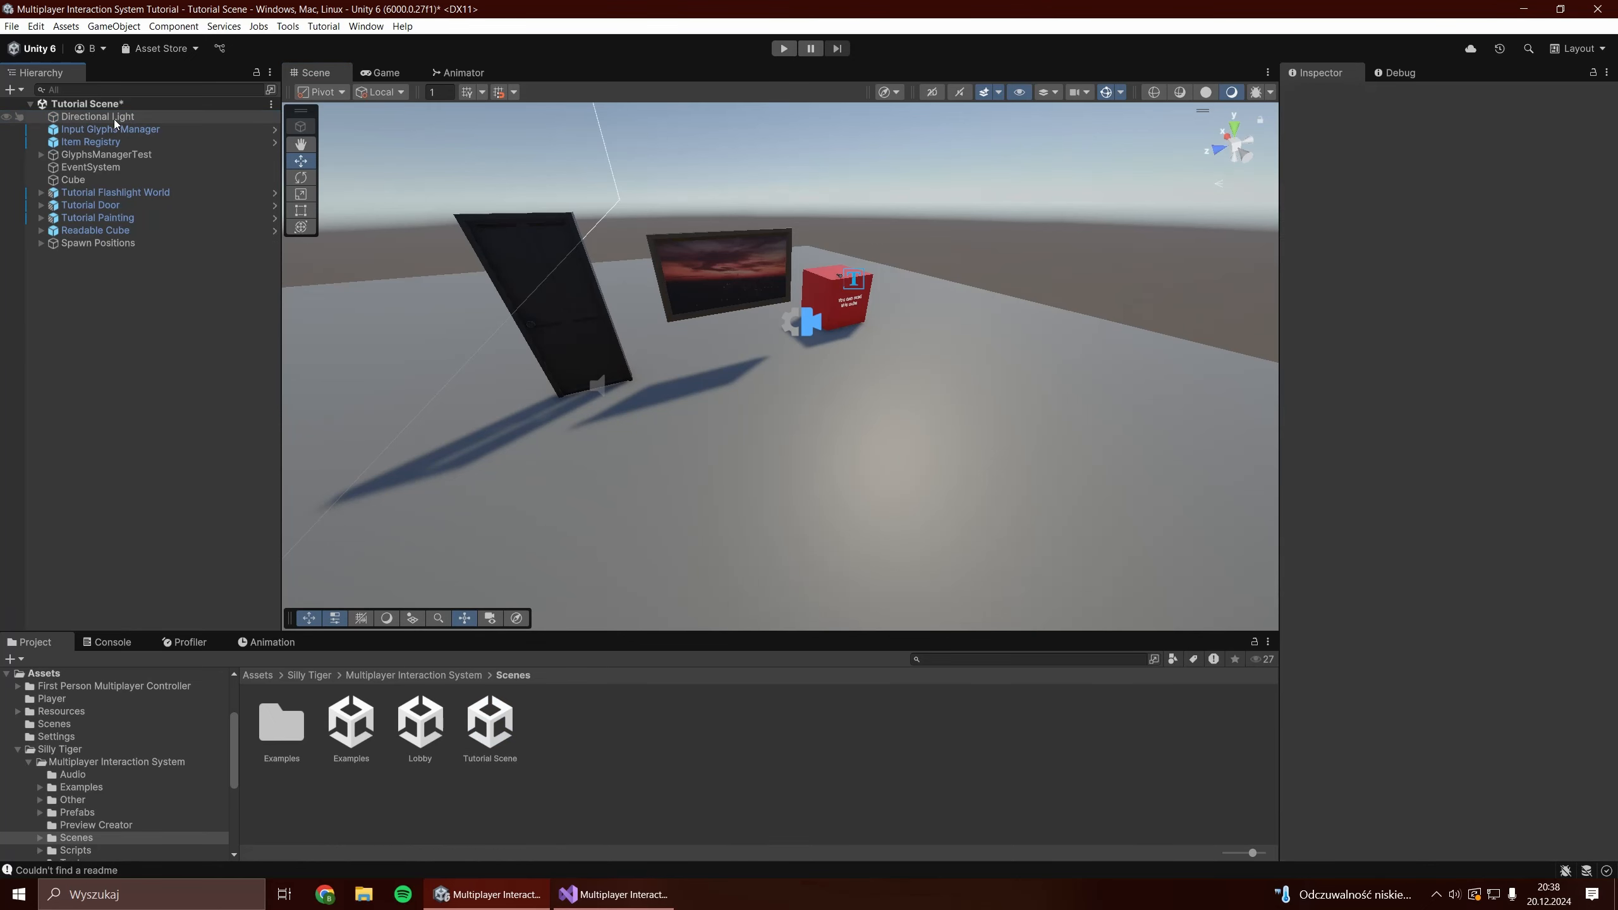
pyautogui.click(116, 155)
pyautogui.press('Delete')
pyautogui.click(113, 154)
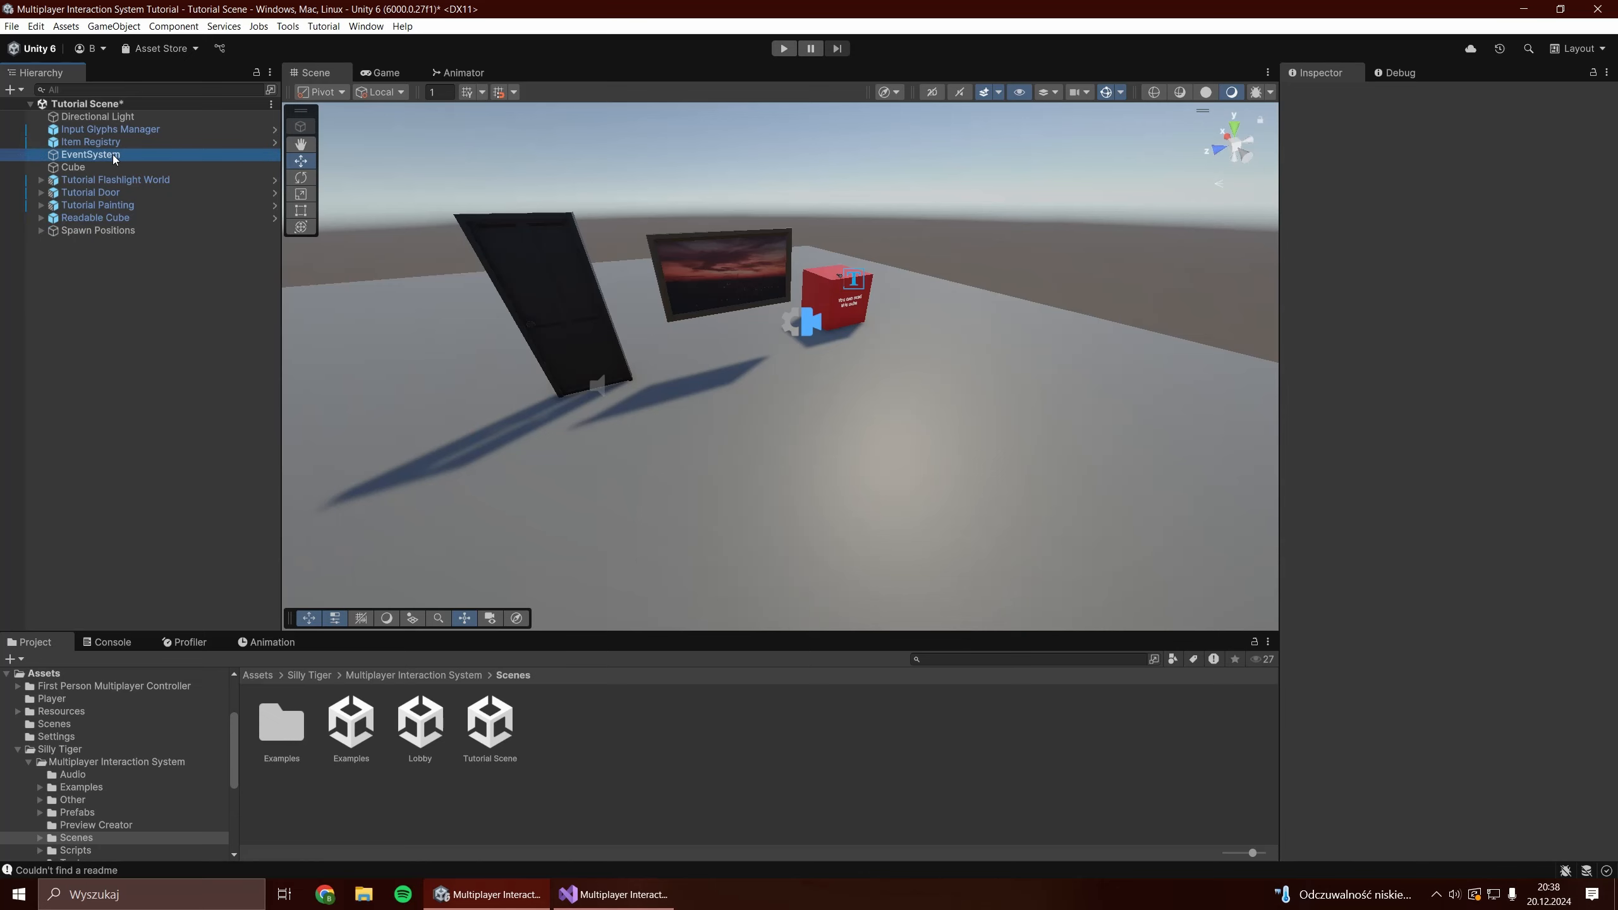
pyautogui.press('Delete')
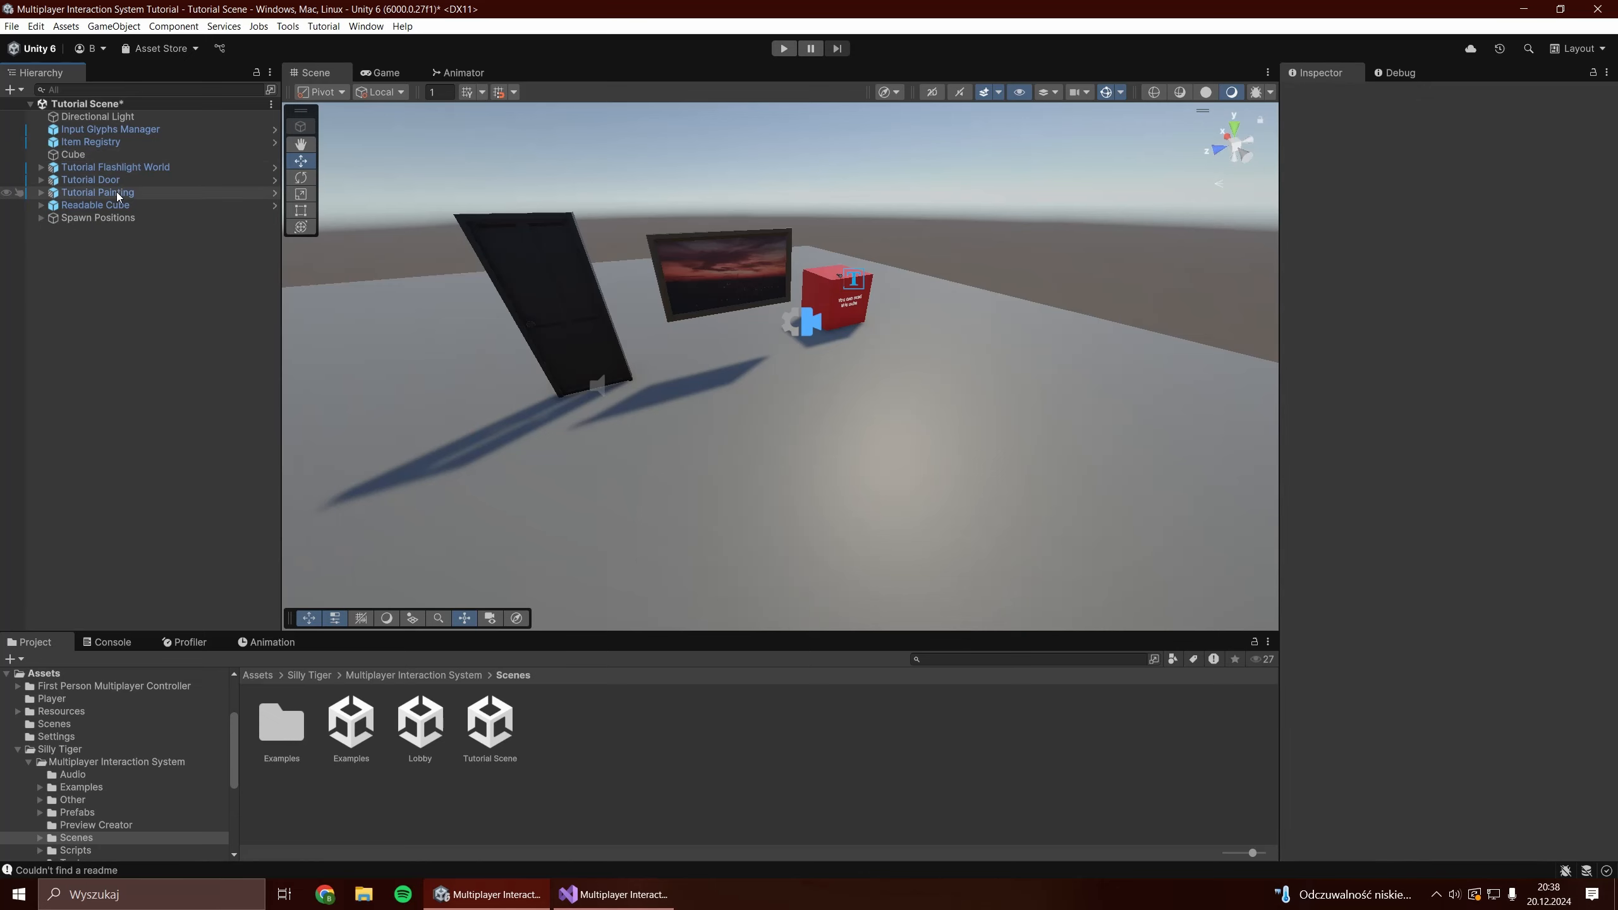
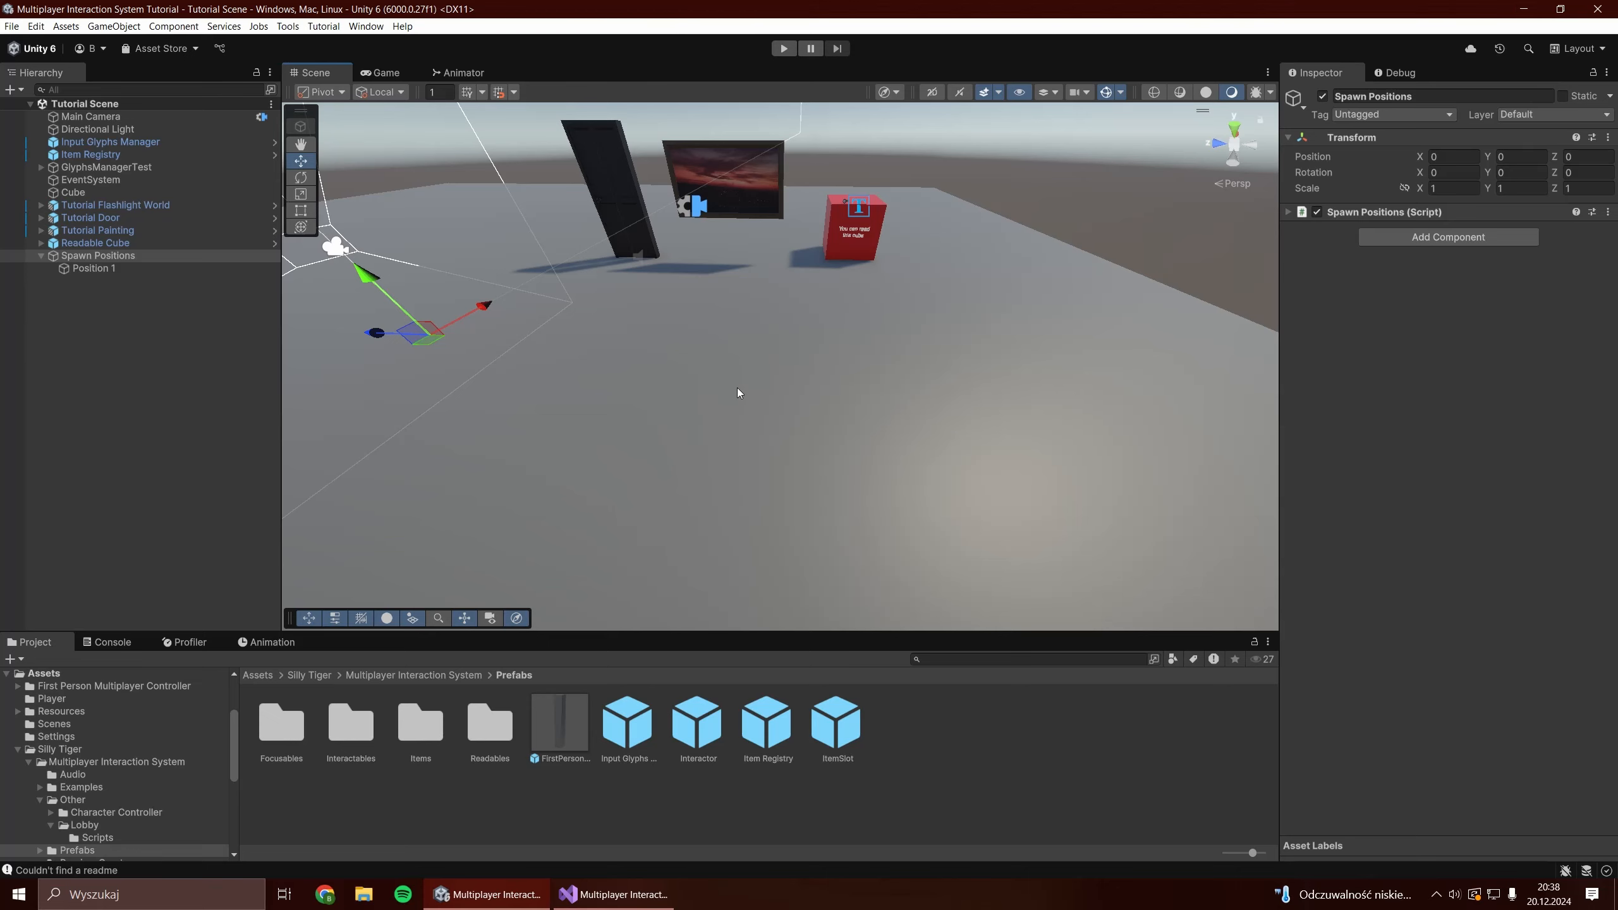
# In the Lobby scene, set the Lobby script's Scene Name to Tutorial Scene and its Player Network Prefab to the Player folder's FirstPersonCharacterController.
pyautogui.click(463, 678)
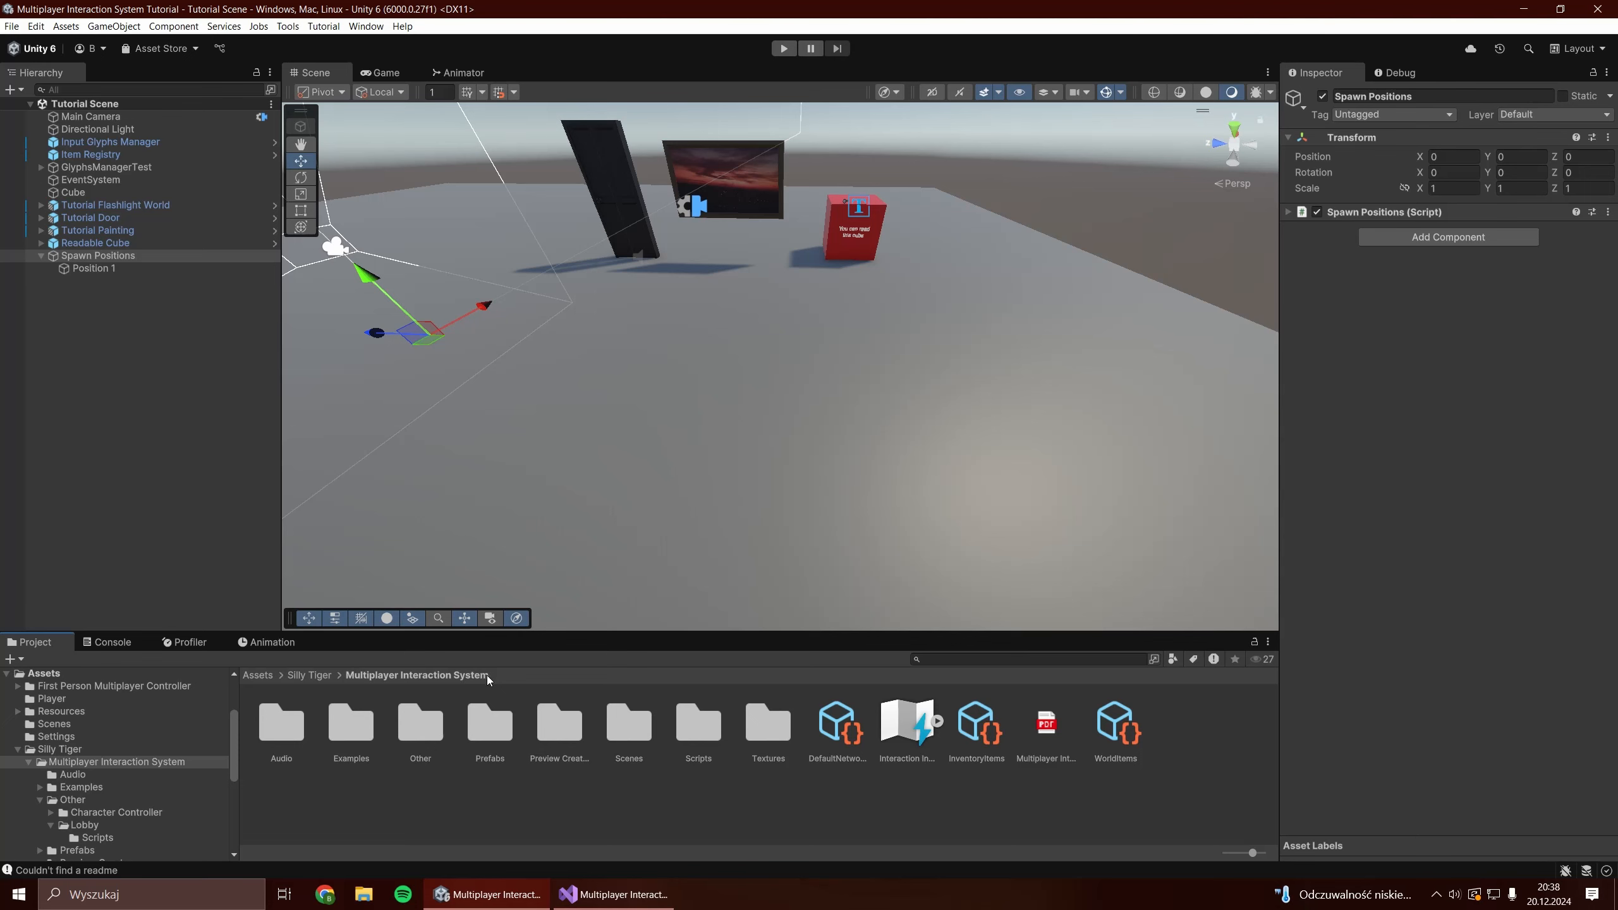
pyautogui.doubleClick(623, 744)
pyautogui.doubleClick(421, 735)
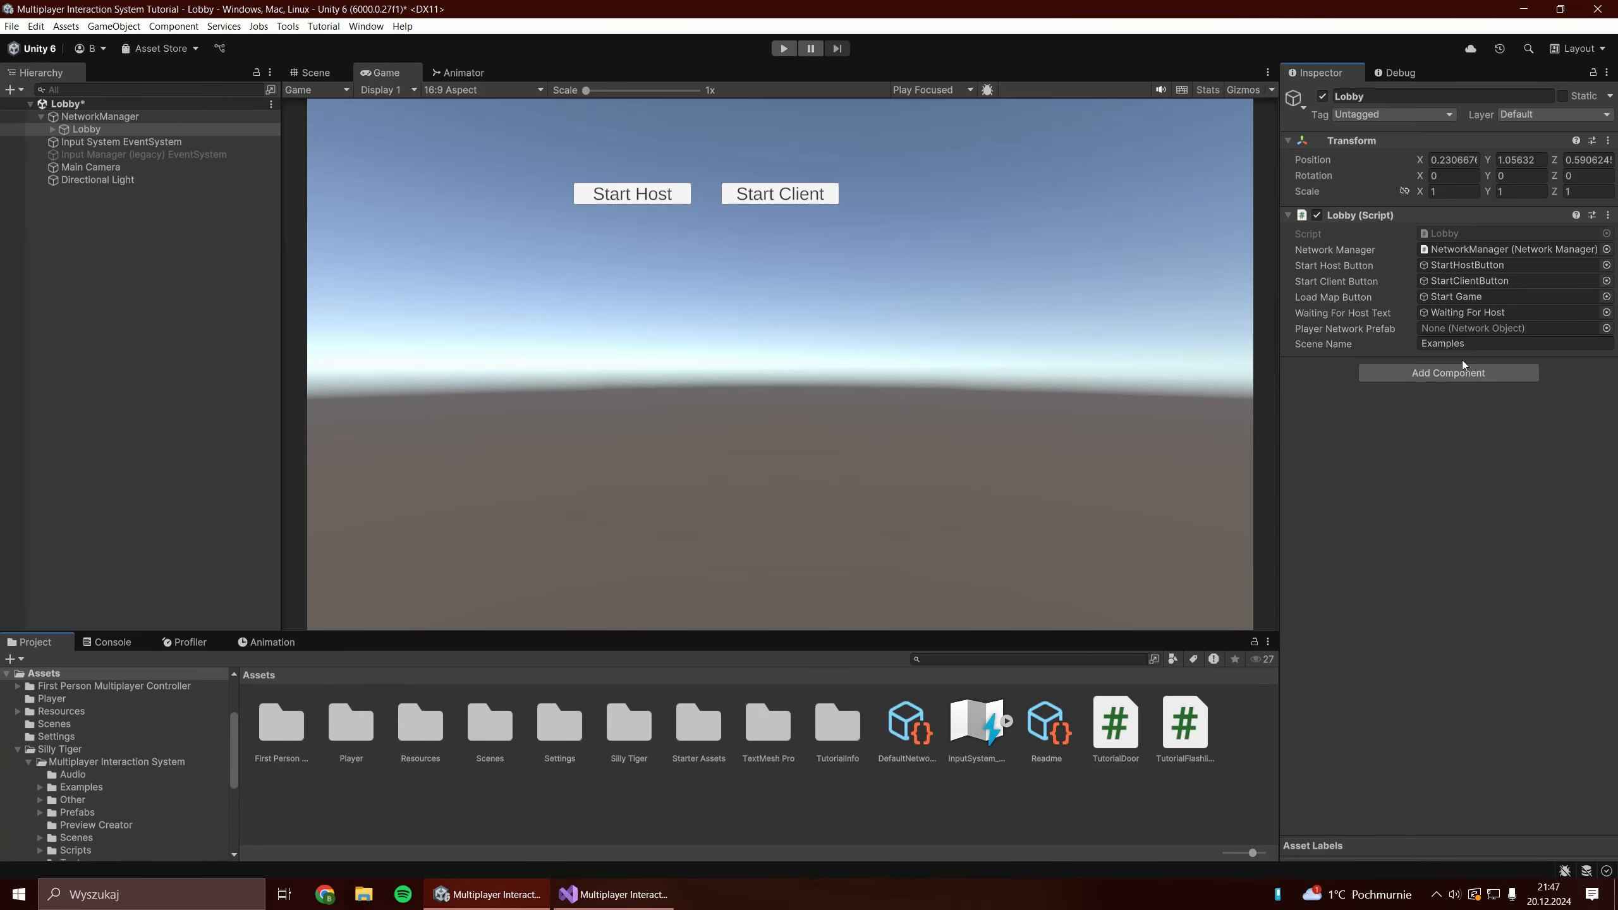
pyautogui.click(1483, 347)
pyautogui.write('Tutorial Scene')
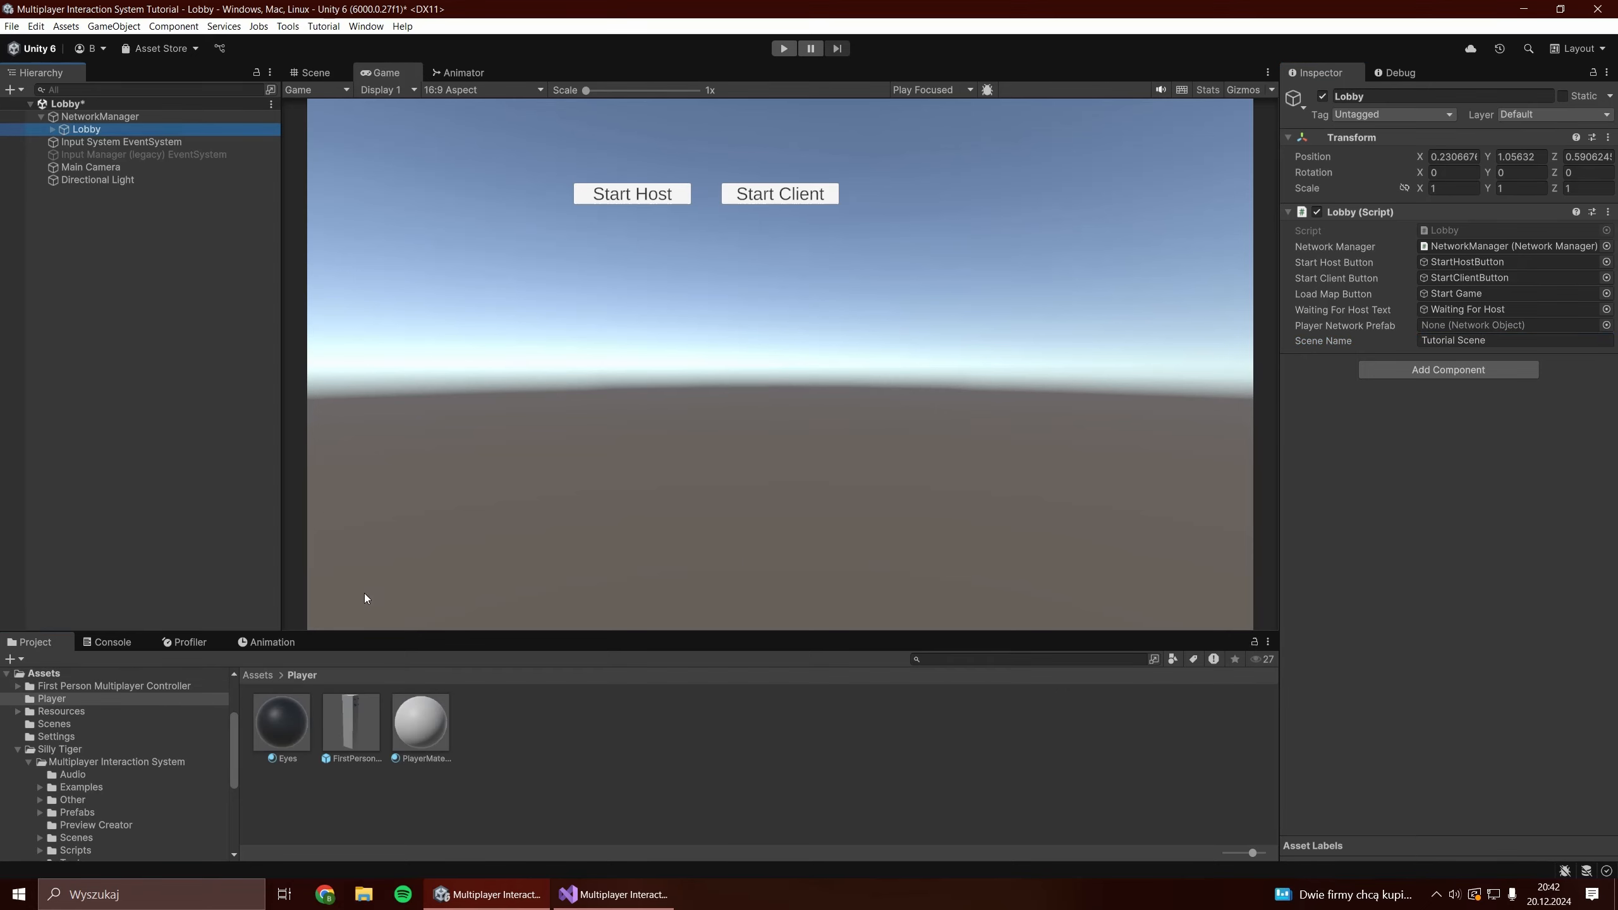
pyautogui.moveTo(350, 723); pyautogui.dragTo(1510, 325)
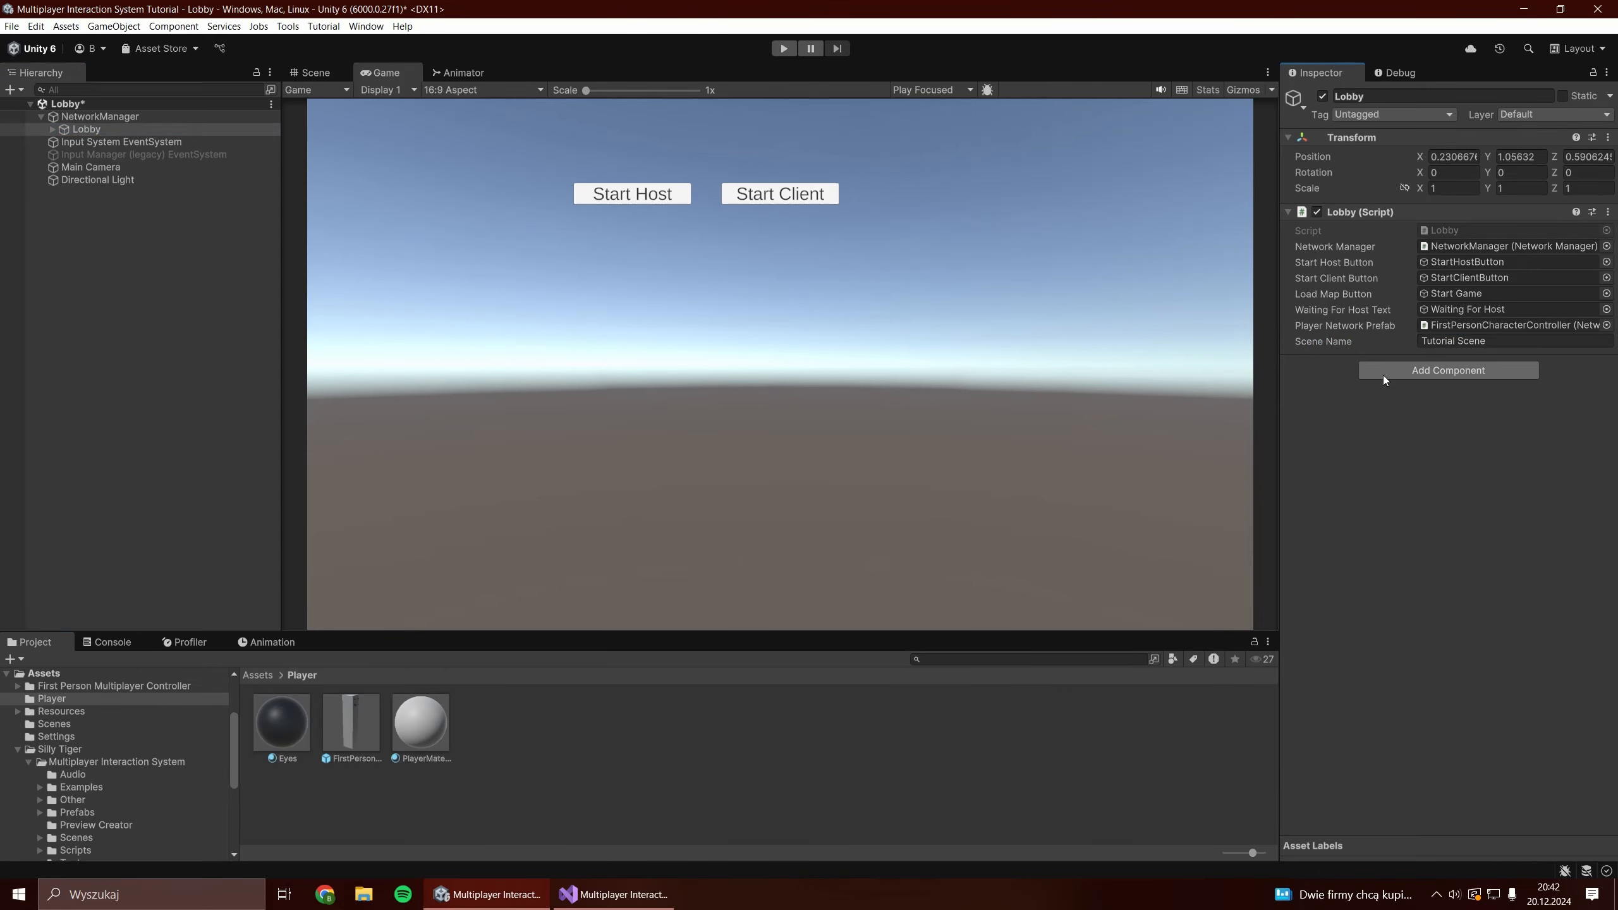
# Add a new entry to the DefaultNetworkPrefabs list used by the NetworkManager.
pyautogui.click(102, 117)
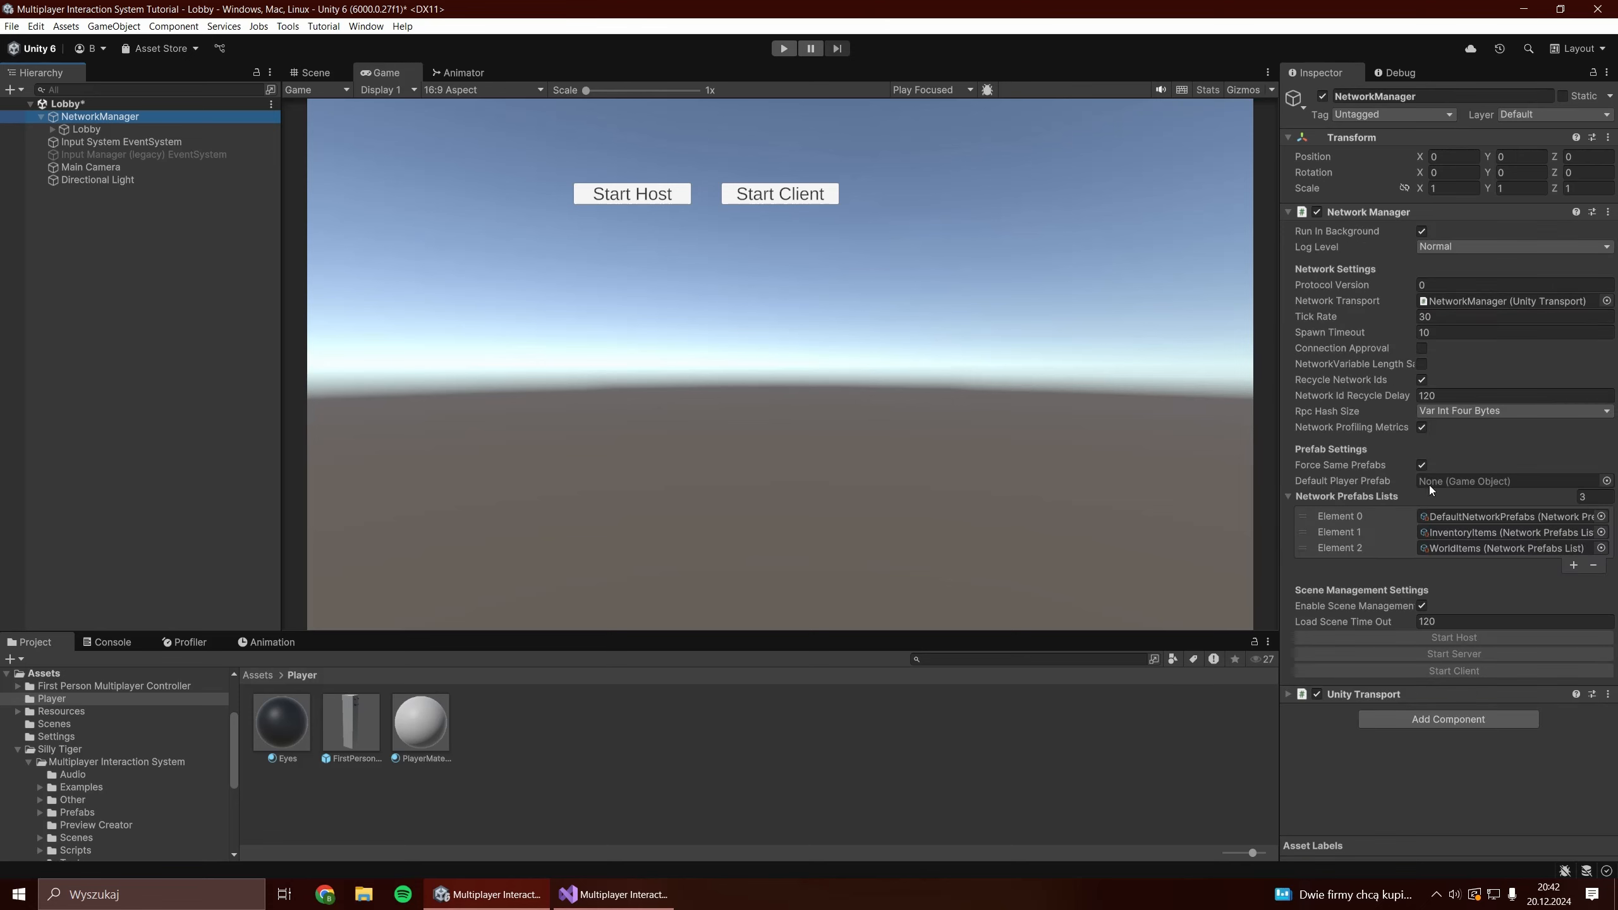
pyautogui.click(1510, 518)
pyautogui.click(838, 734)
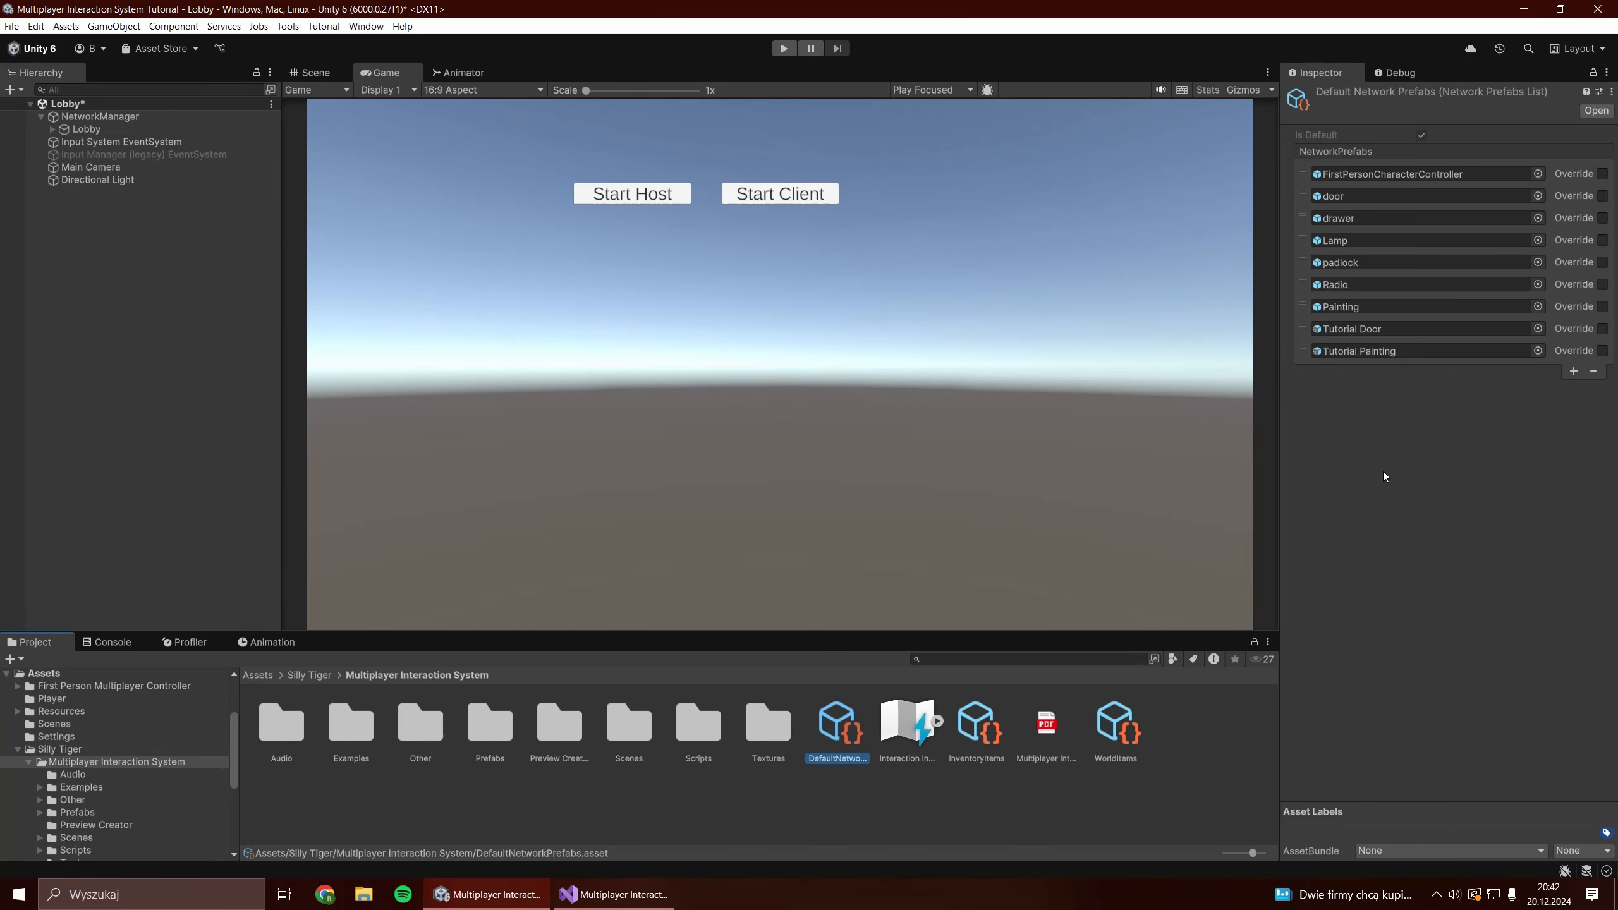
pyautogui.click(1573, 372)
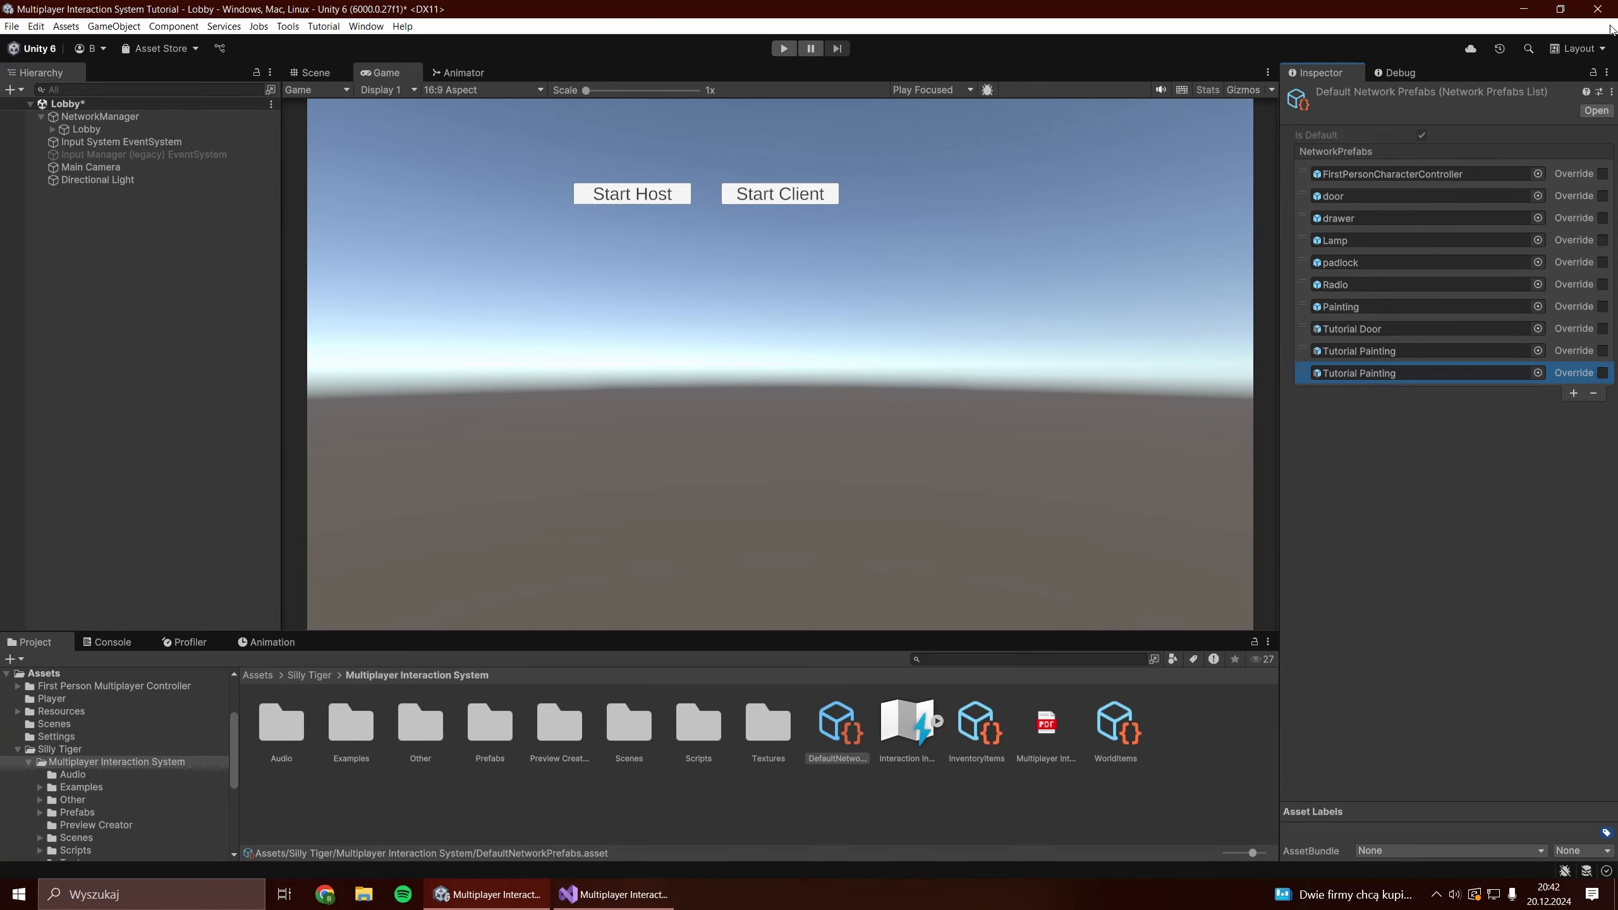
# Rename the Player folder's prefab to Tutorial FirstPersonCharacterController and assign it to the new network prefabs entry, saving the changes.
pyautogui.click(258, 675)
pyautogui.doubleClick(347, 724)
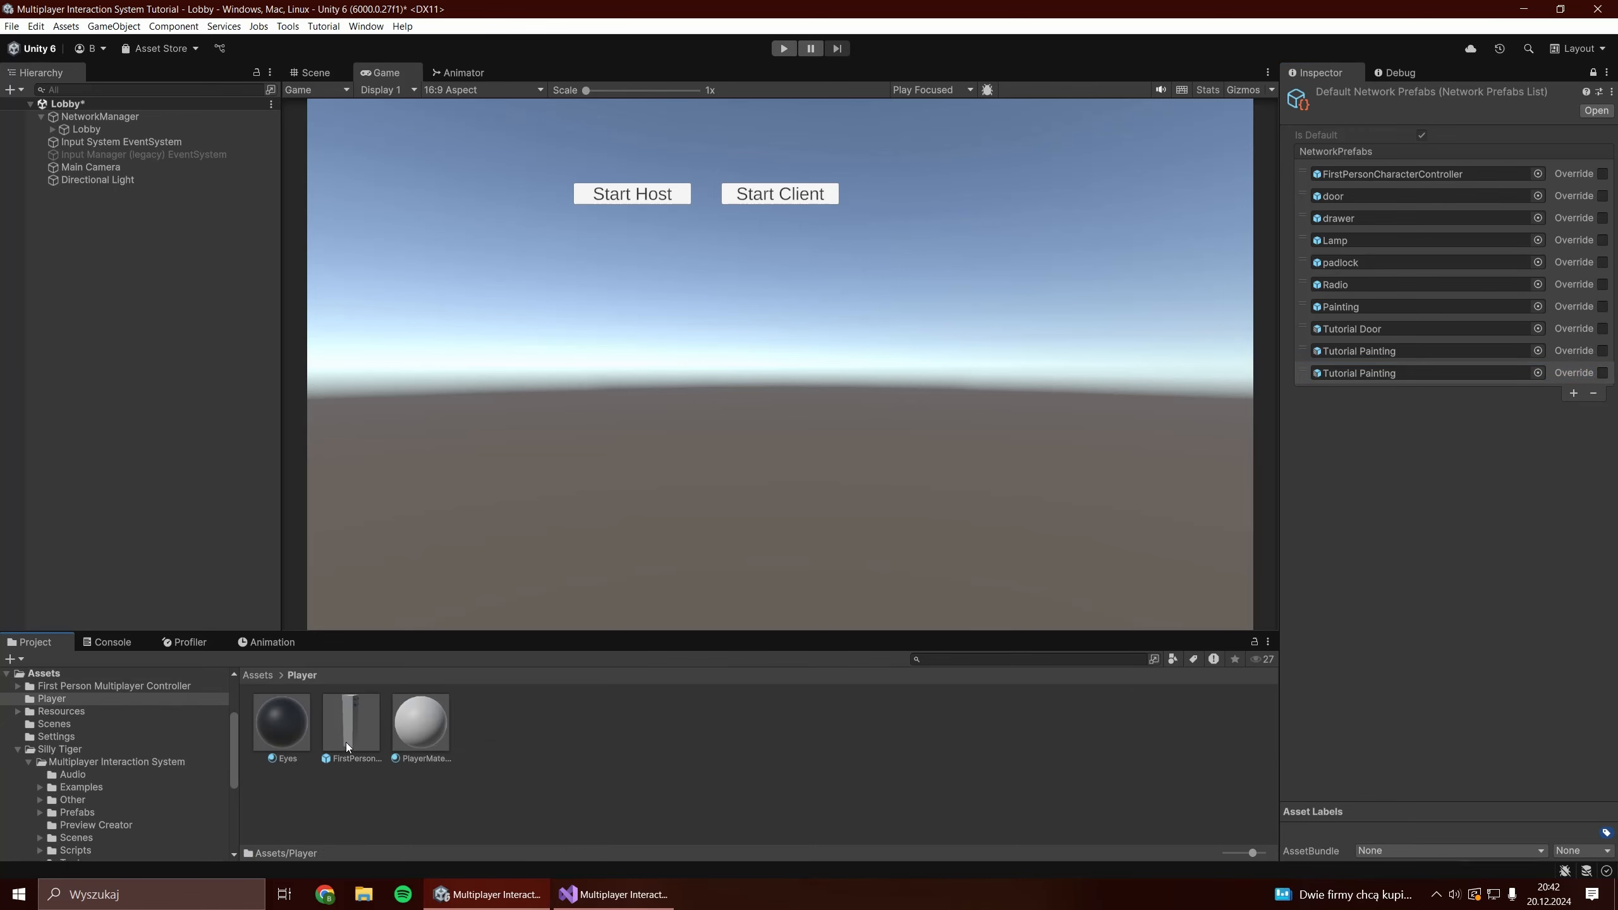
pyautogui.click(346, 743)
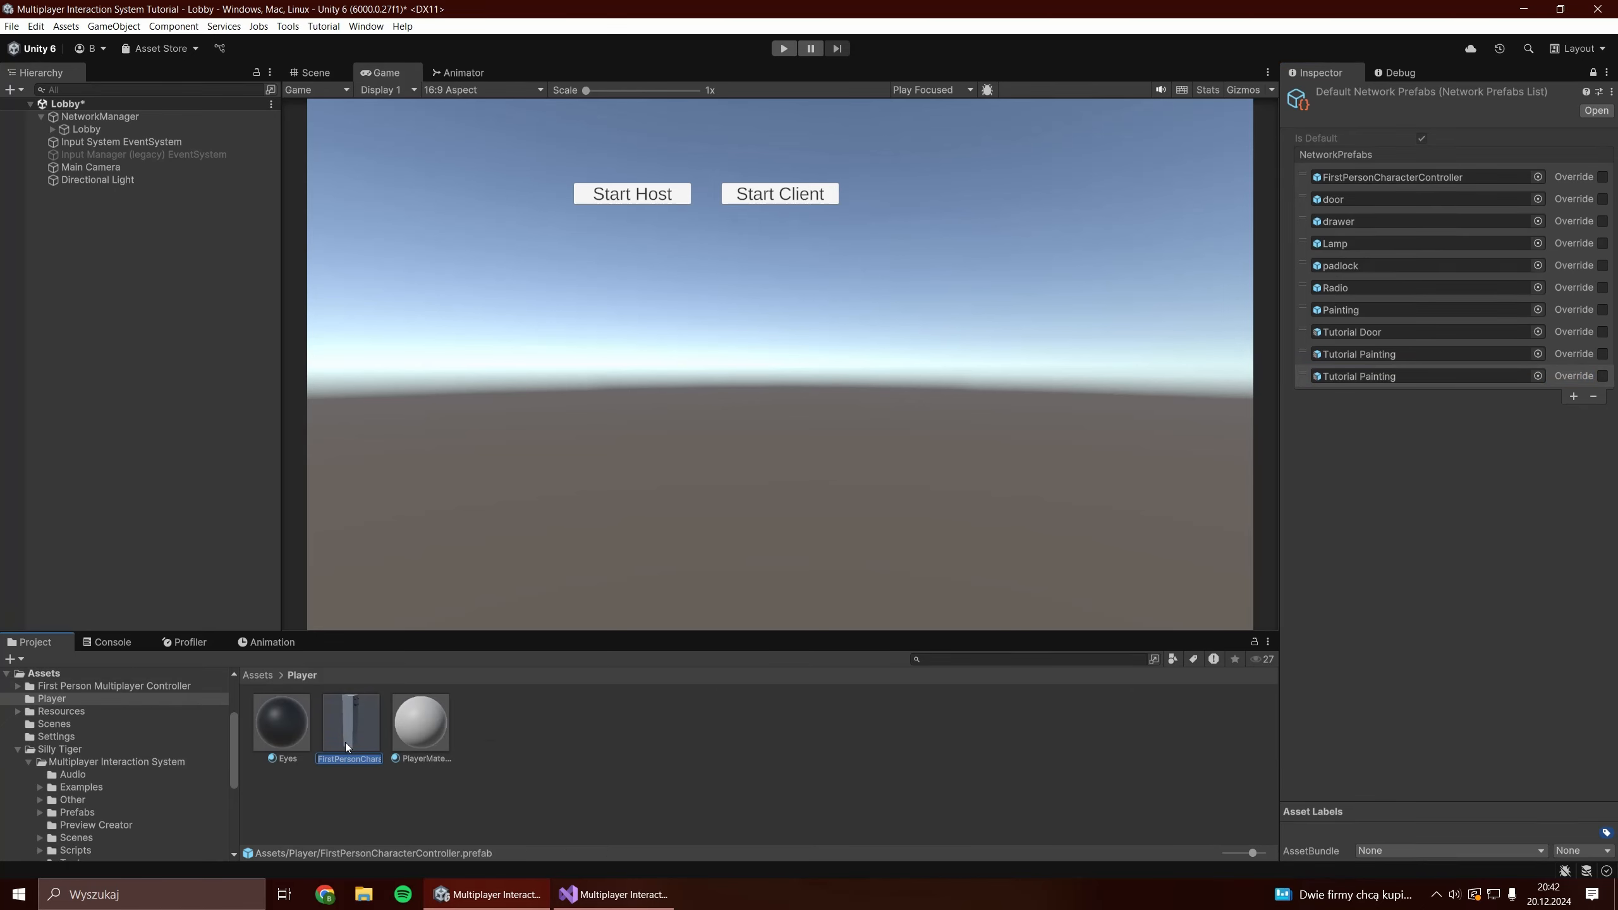
pyautogui.press('Home')
pyautogui.write('Tutorial')
pyautogui.press('Return')
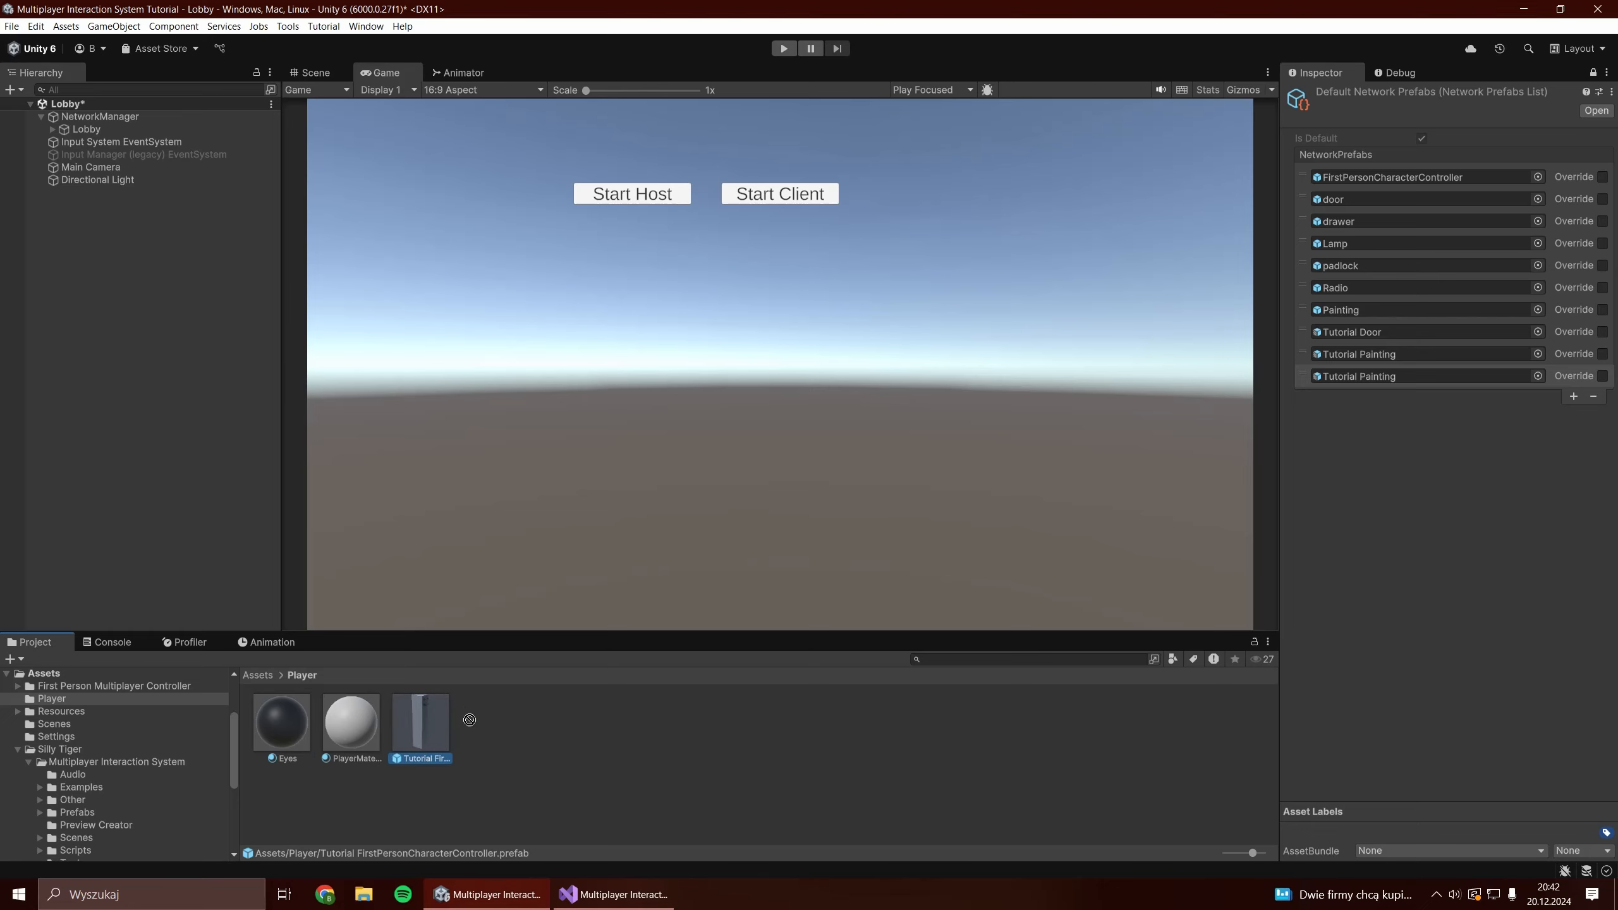
pyautogui.moveTo(470, 719); pyautogui.dragTo(1396, 379)
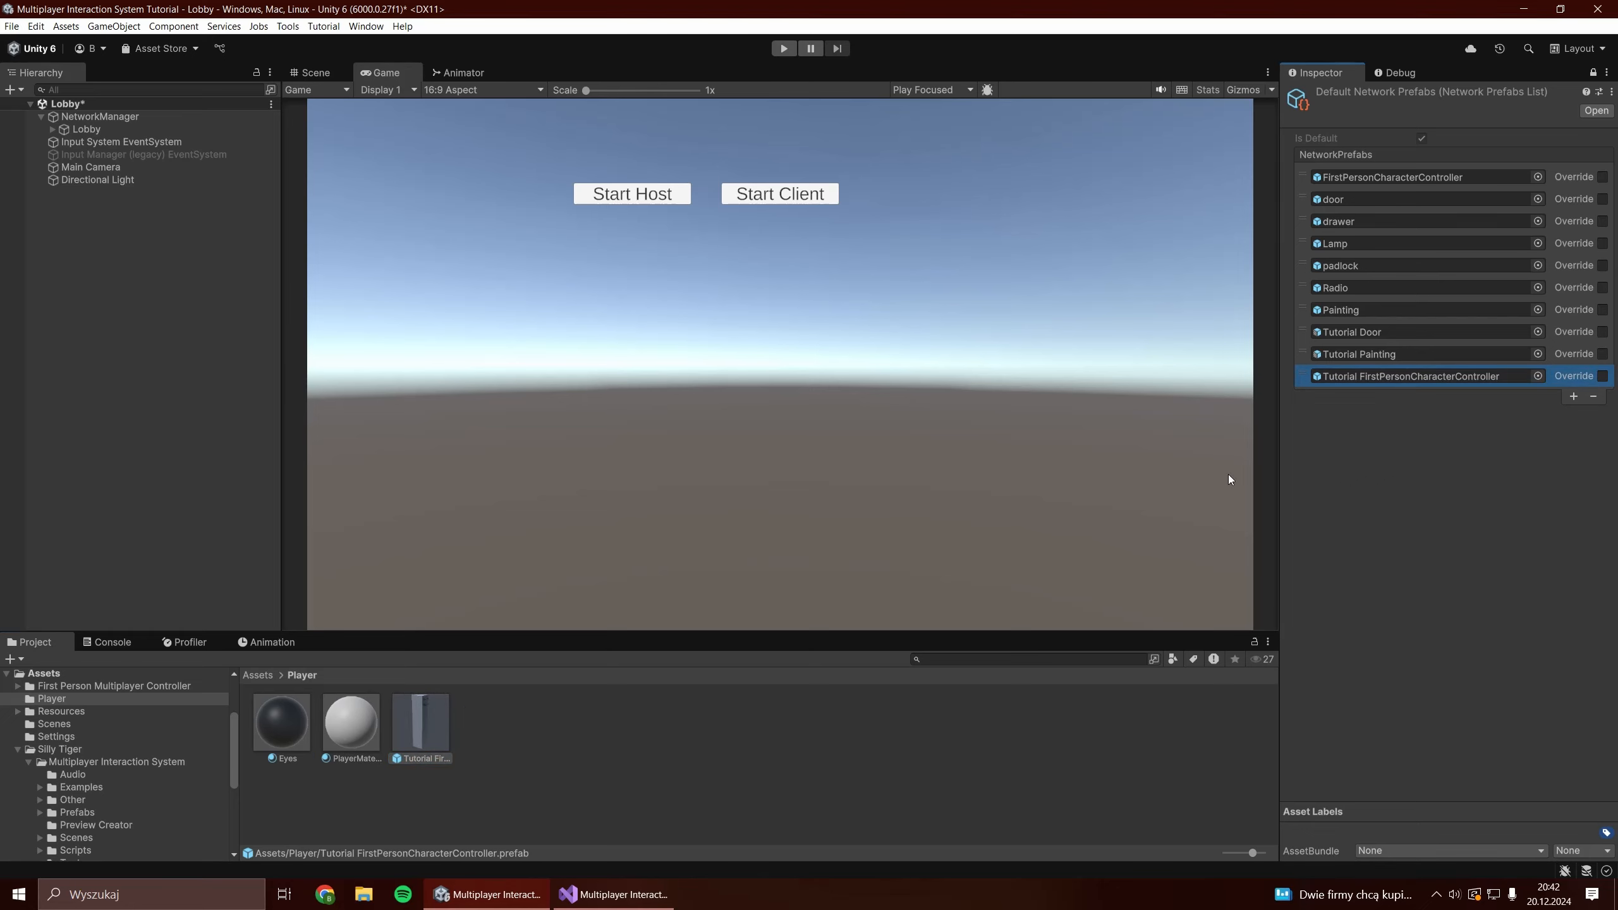
pyautogui.hotkey('ctrl', 's')
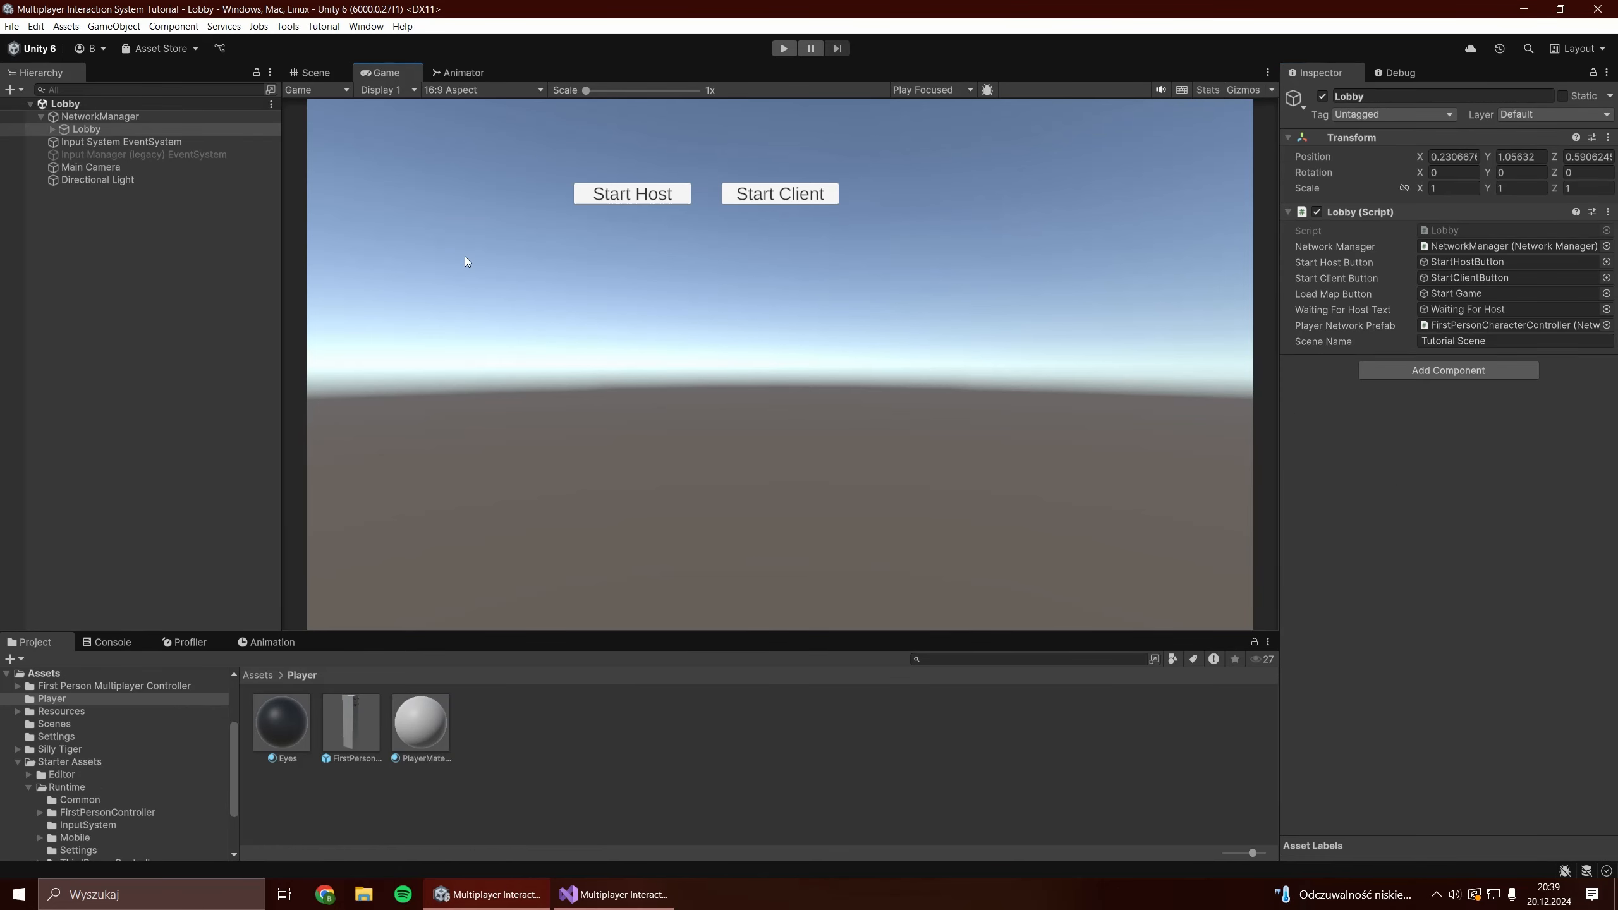
# Add the Tutorial Scene from the Multiplayer Interaction System's Scenes folder to the build profiles' Scene List.
pyautogui.click(11, 25)
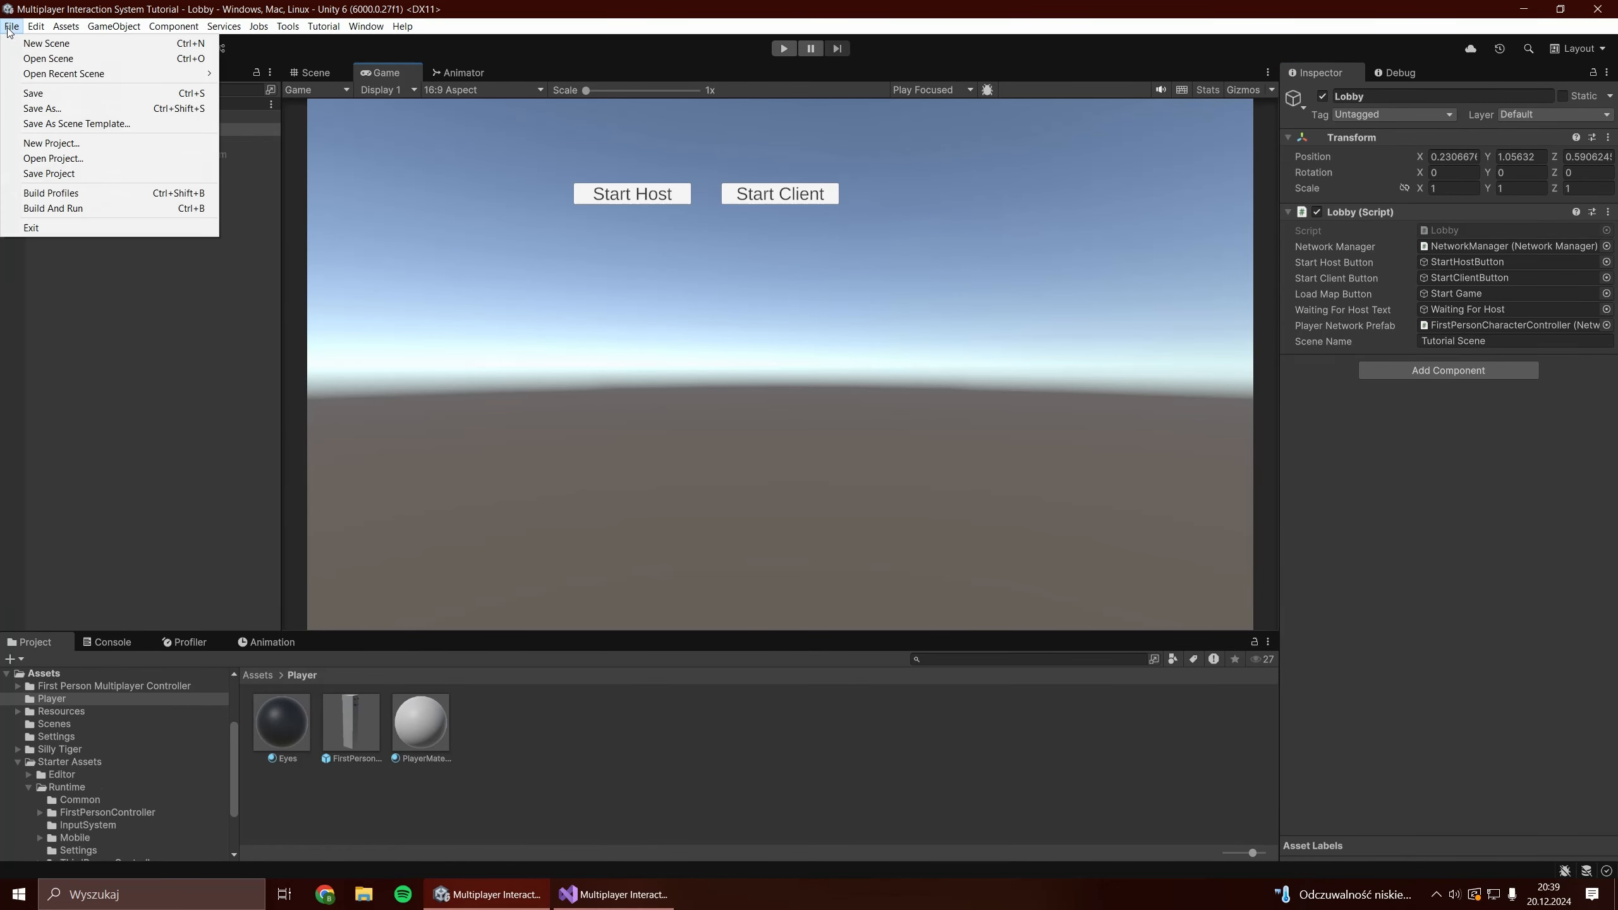
pyautogui.click(90, 195)
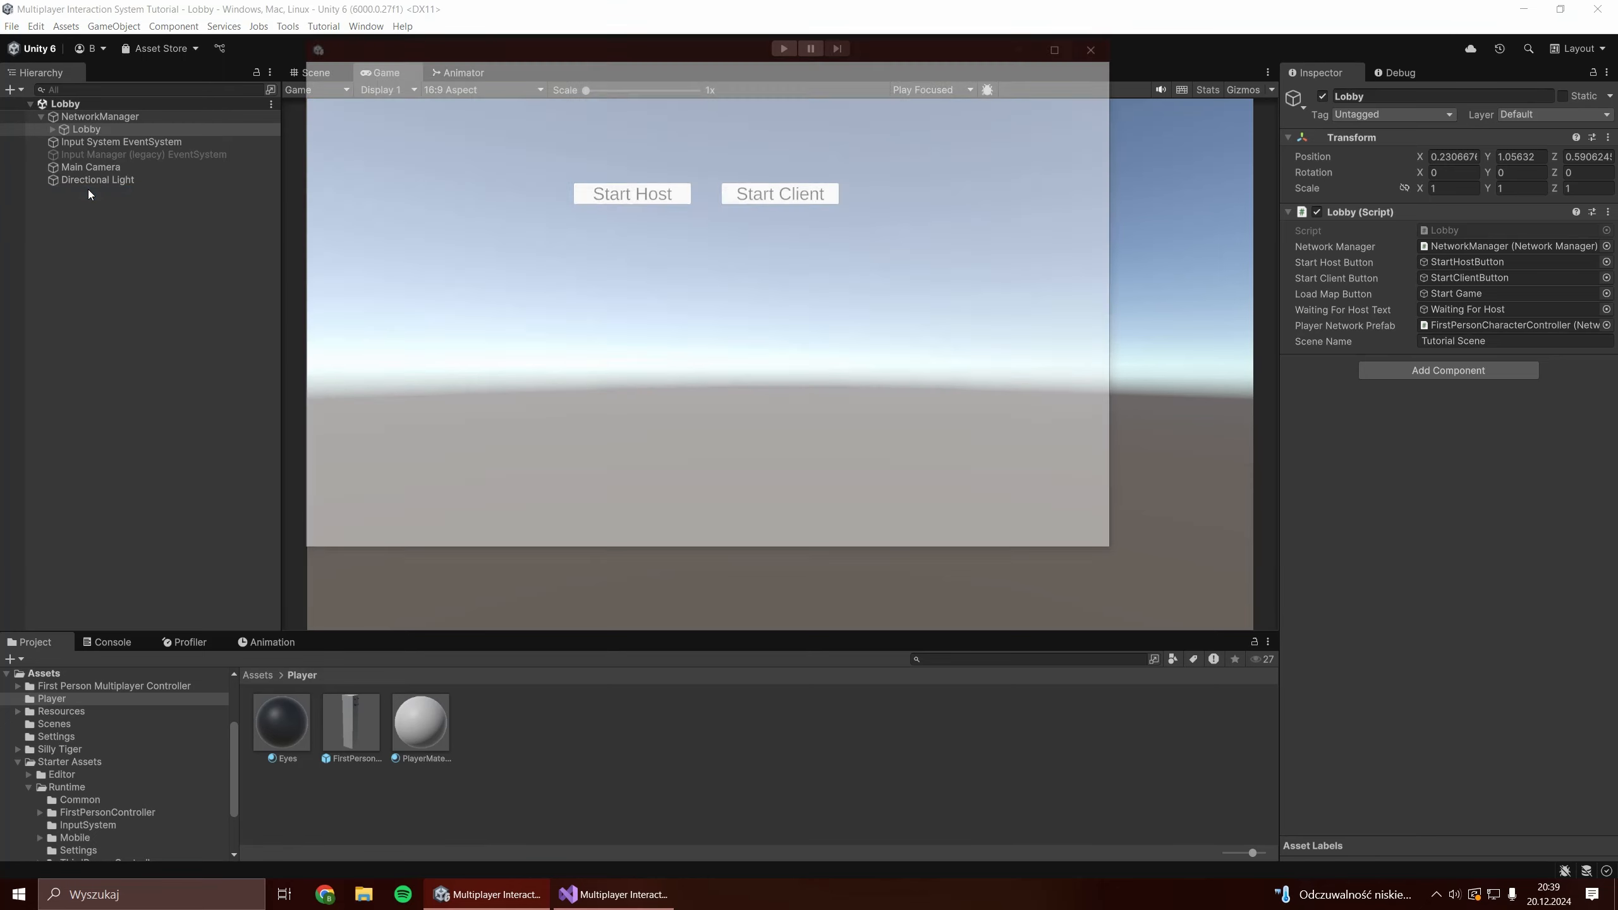
pyautogui.click(348, 123)
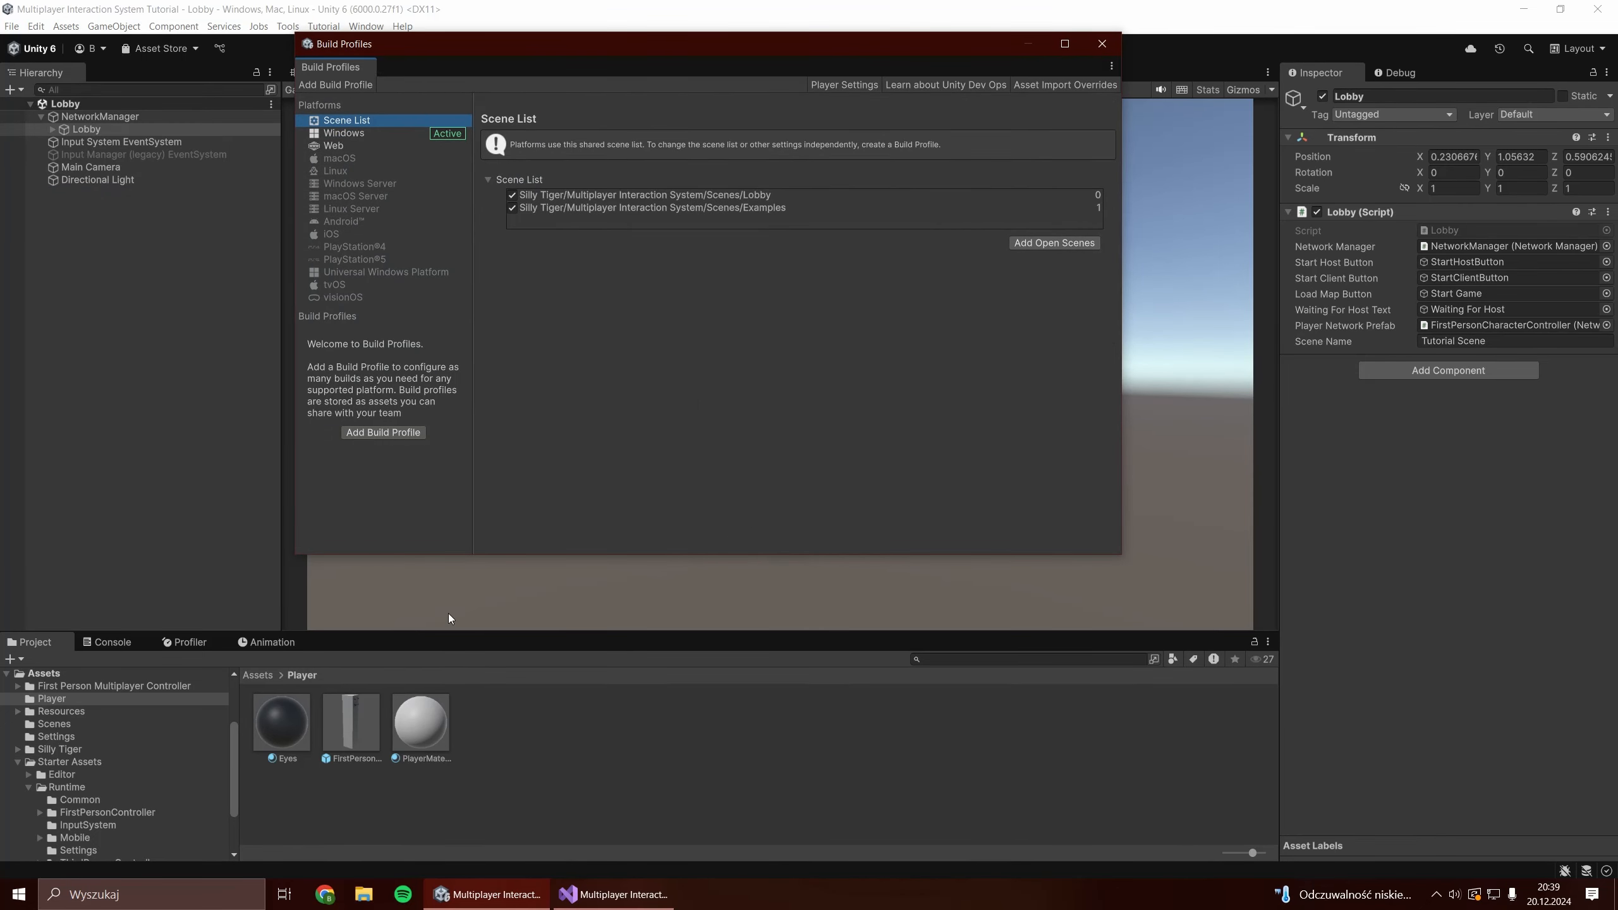
pyautogui.click(258, 677)
pyautogui.doubleClick(622, 723)
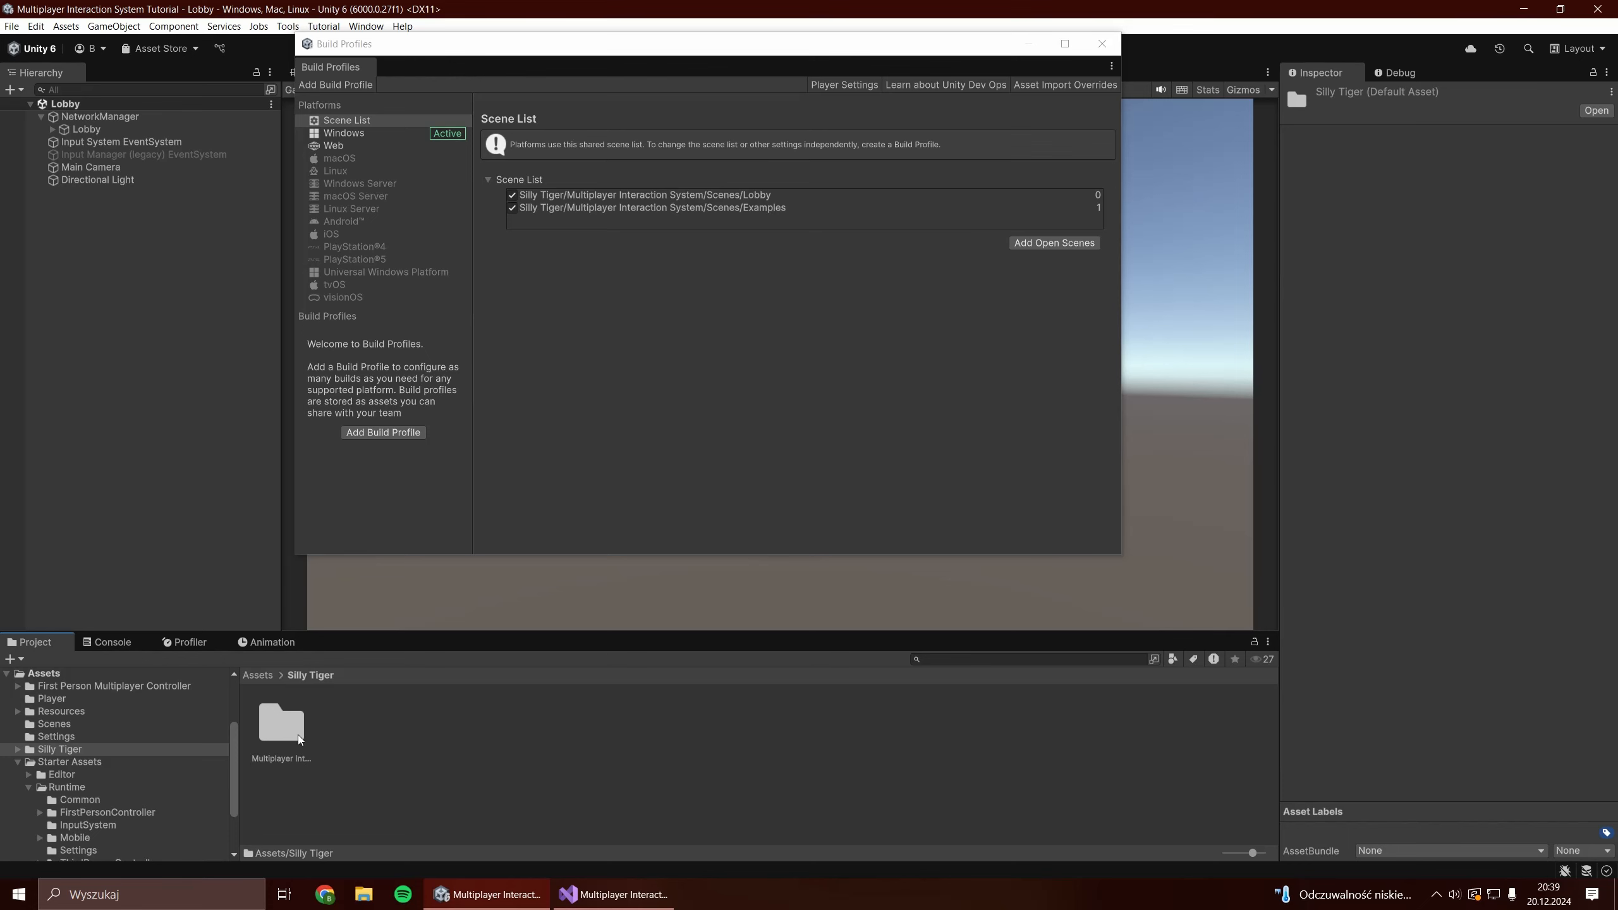
pyautogui.doubleClick(291, 734)
pyautogui.doubleClick(621, 727)
pyautogui.moveTo(490, 723); pyautogui.dragTo(593, 487)
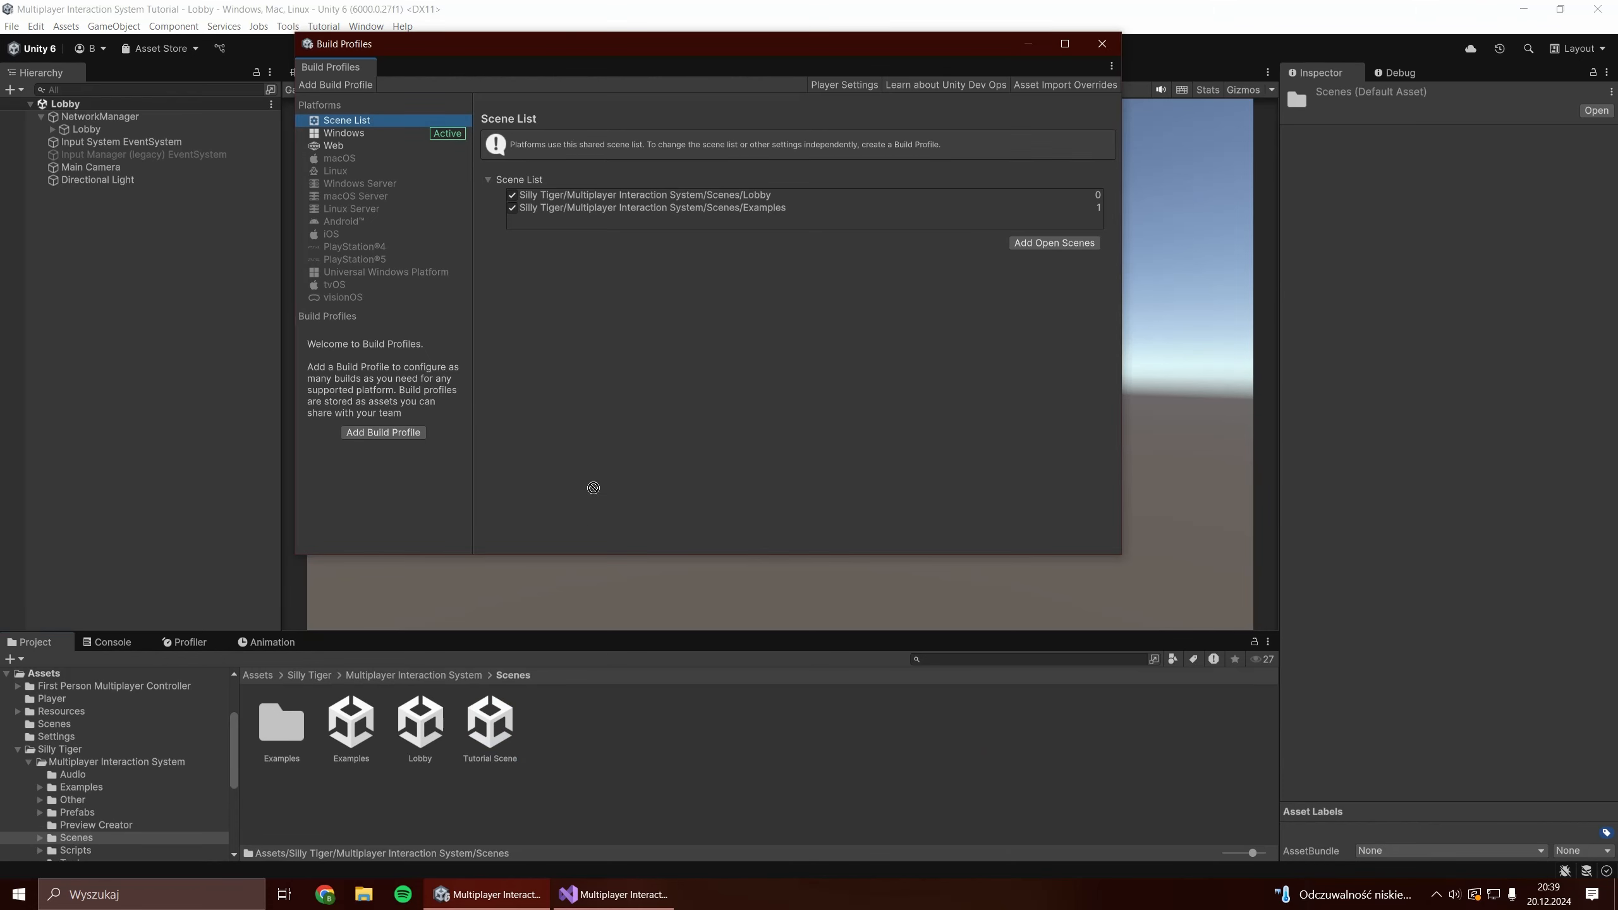
pyautogui.moveTo(682, 222); pyautogui.dragTo(683, 224)
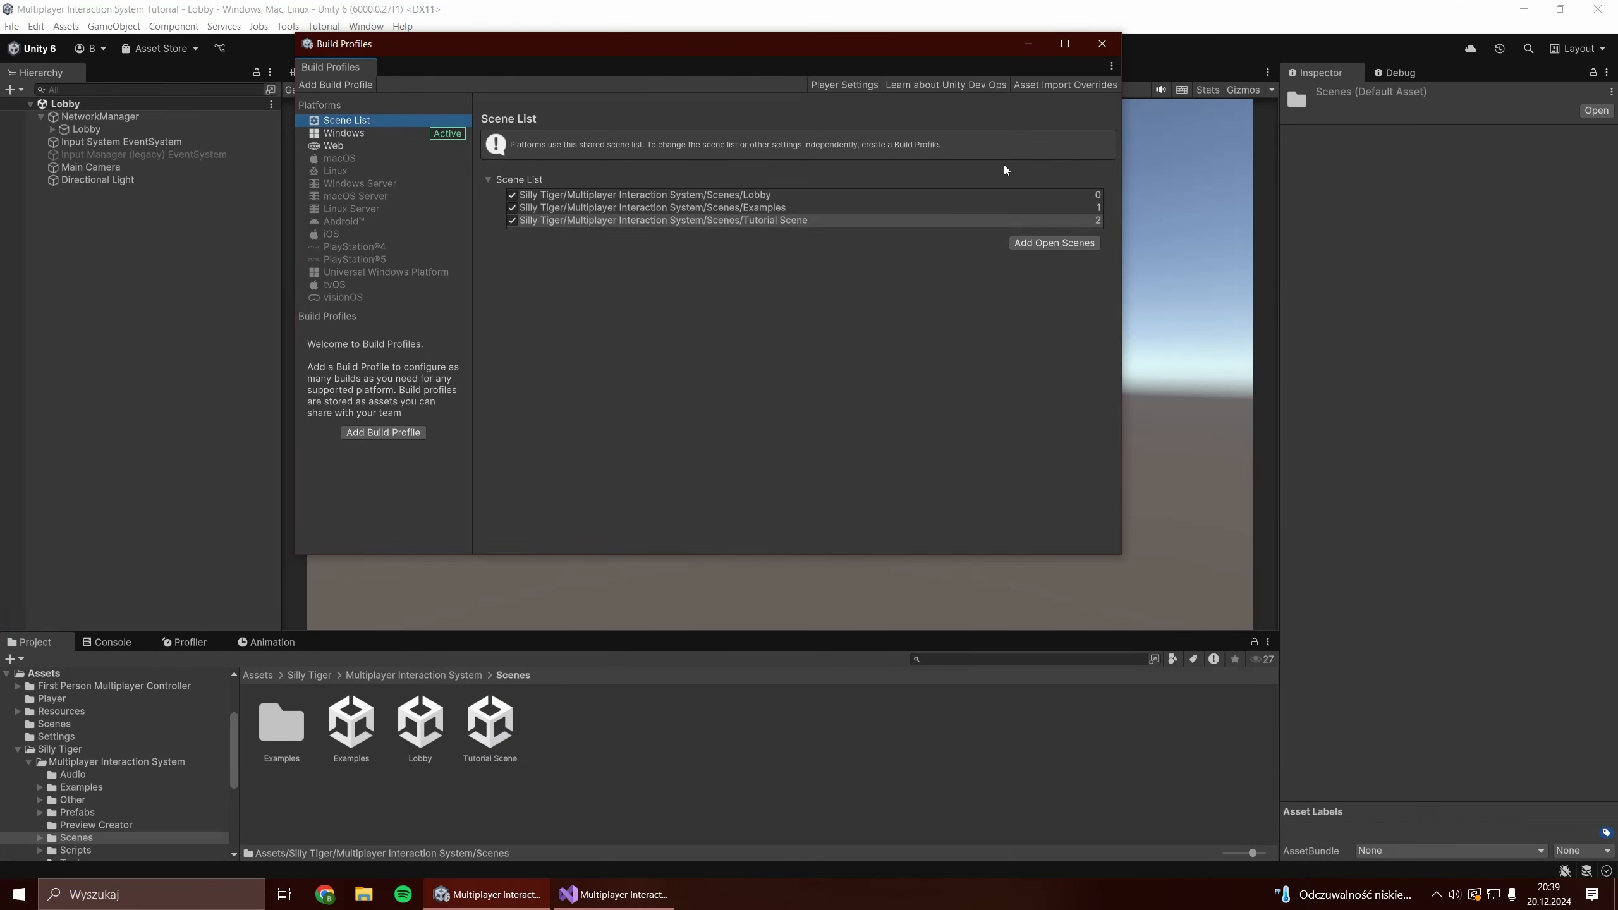
pyautogui.click(1106, 43)
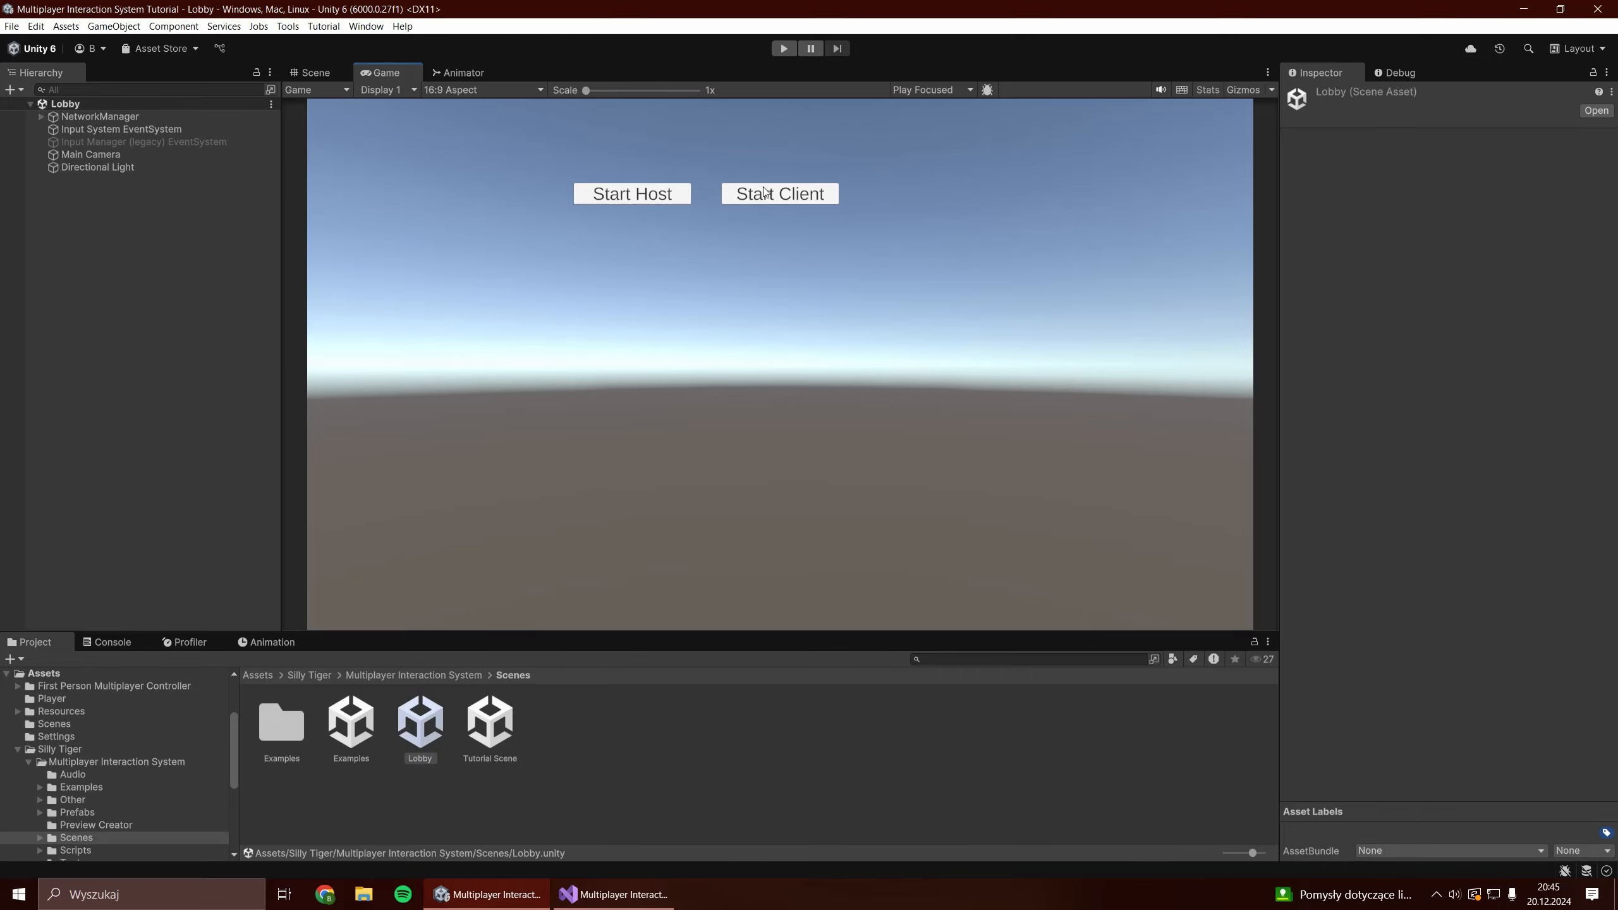
pyautogui.click(1268, 72)
pyautogui.click(1300, 128)
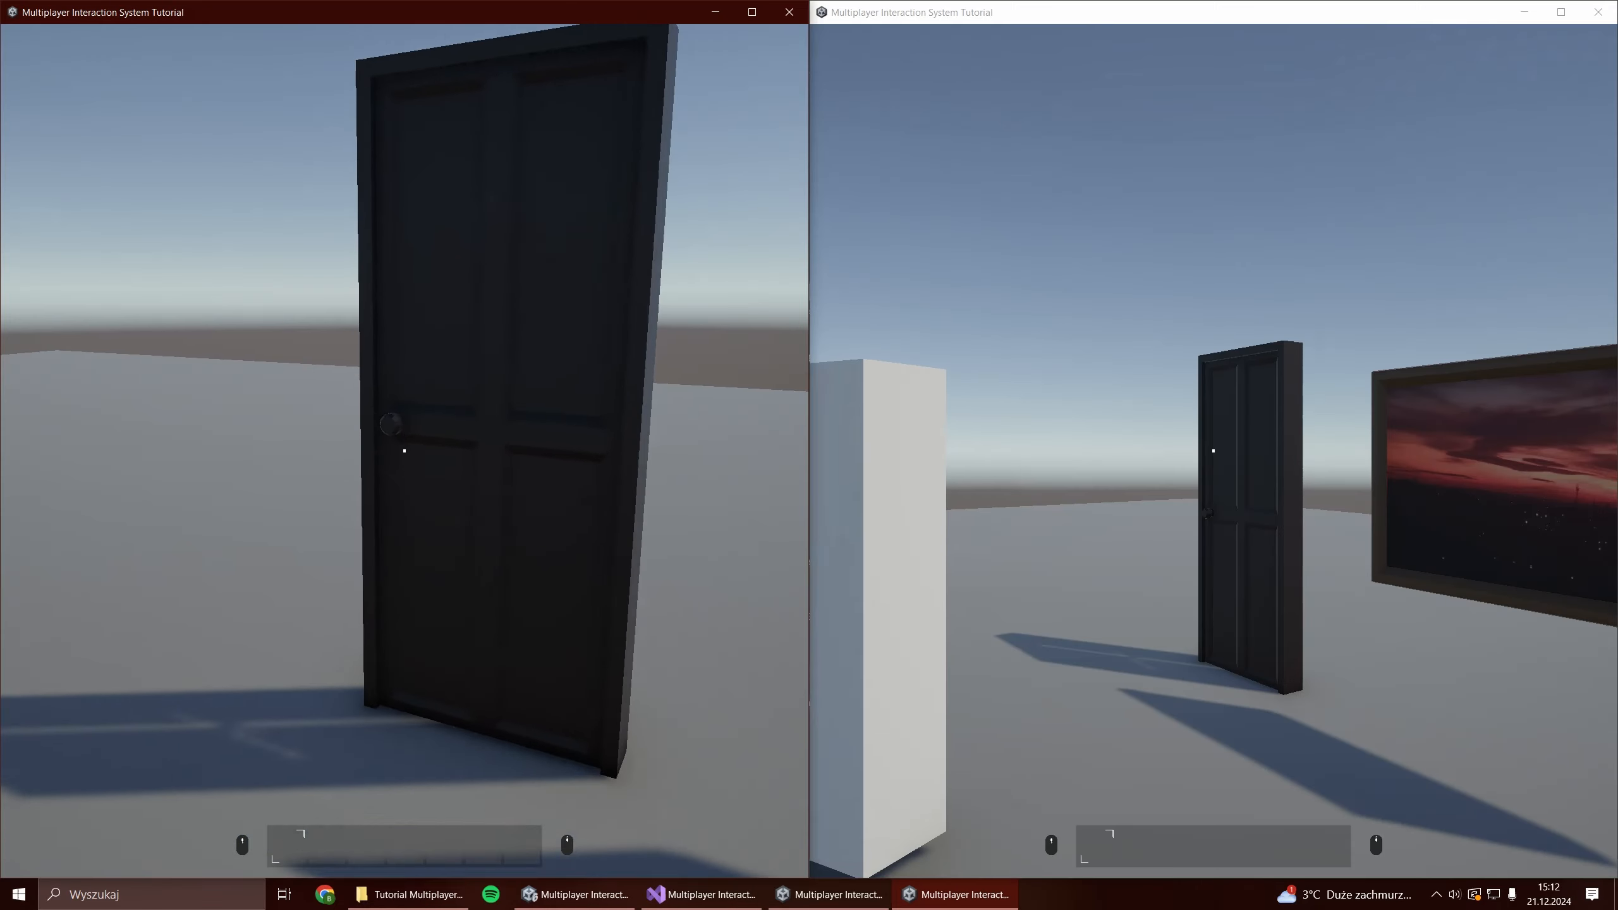
# Test opening and closing the door as the first player in the running multiplayer build.
pyautogui.press('w')
pyautogui.press('e')
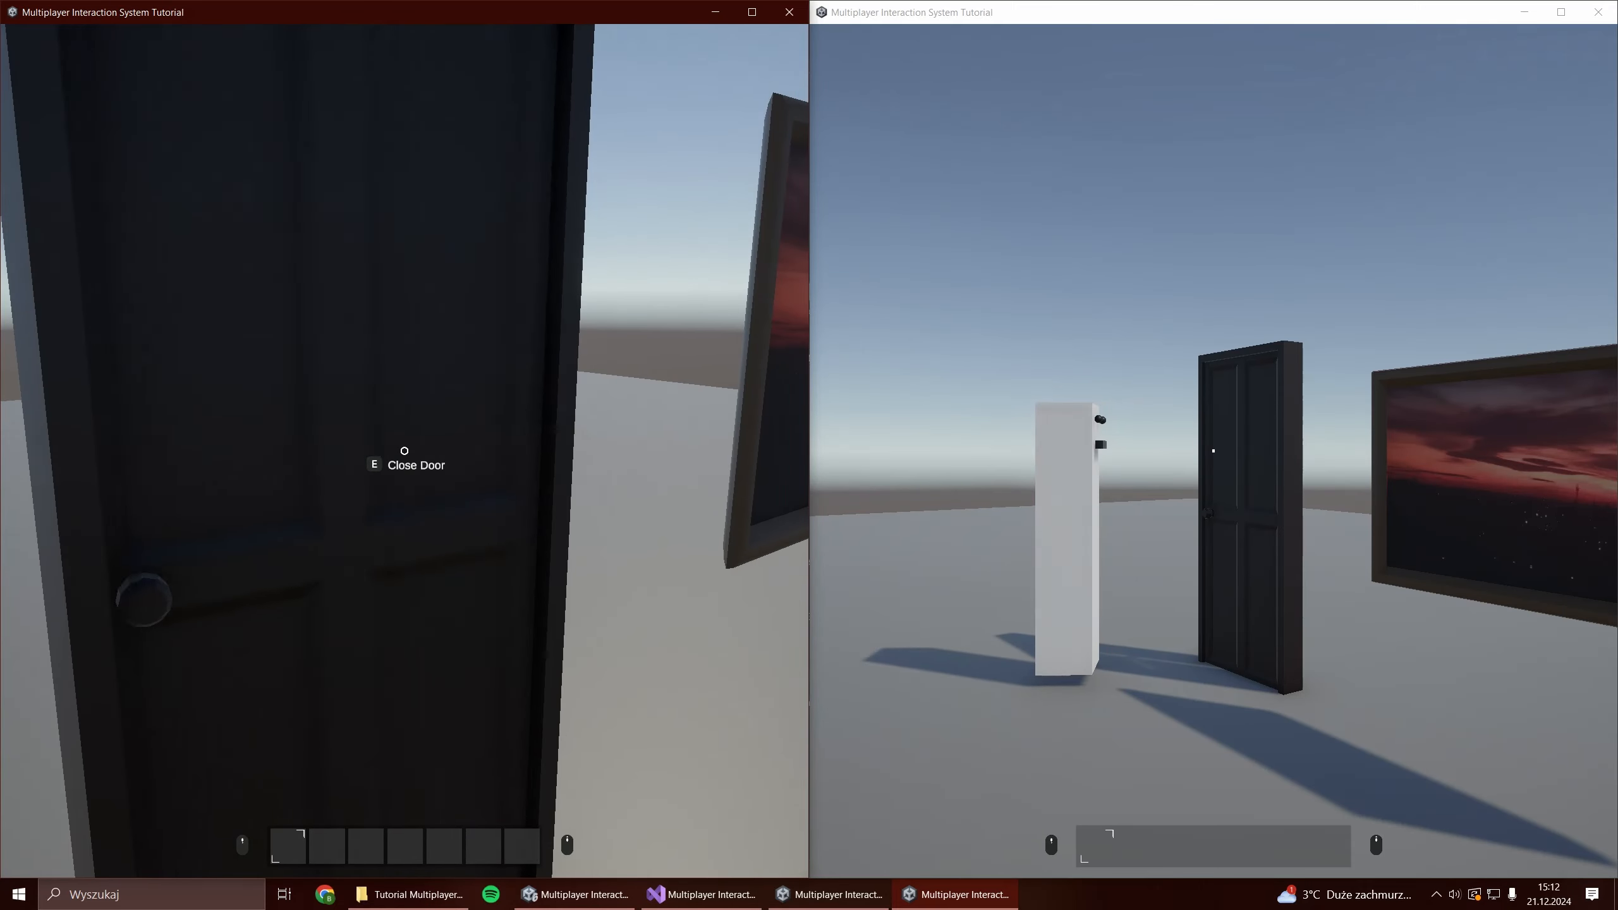
pyautogui.press('e')
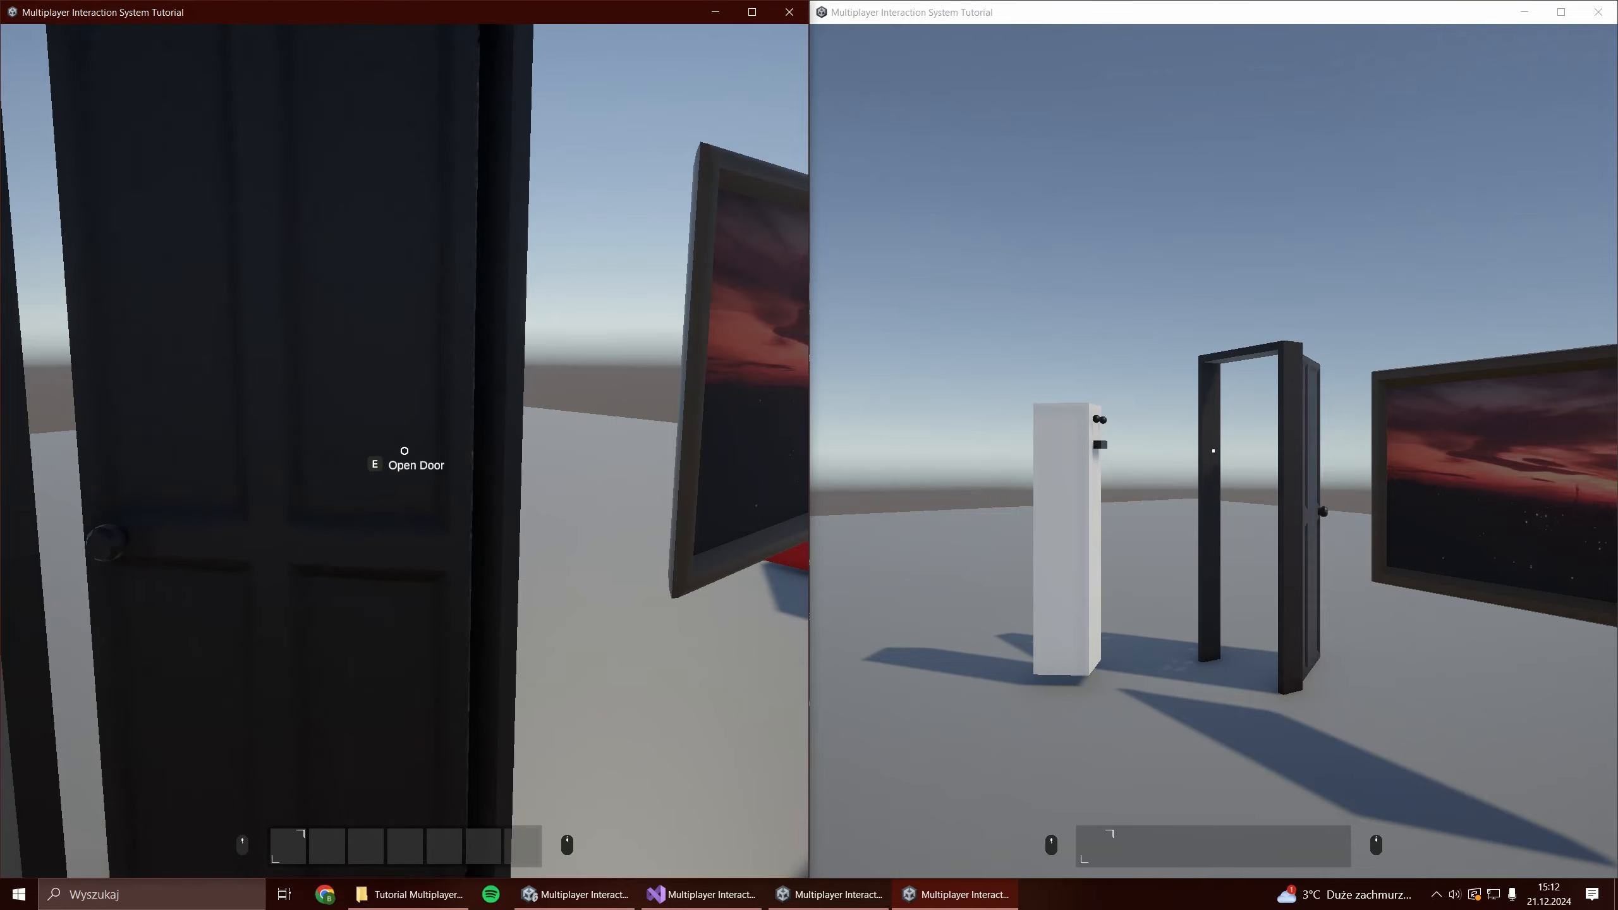
pyautogui.press('w')
pyautogui.press('d')
# Switch to the second player's game window and pick up the flashlight from the red cube.
pyautogui.hotkey('alt', 'Tab')
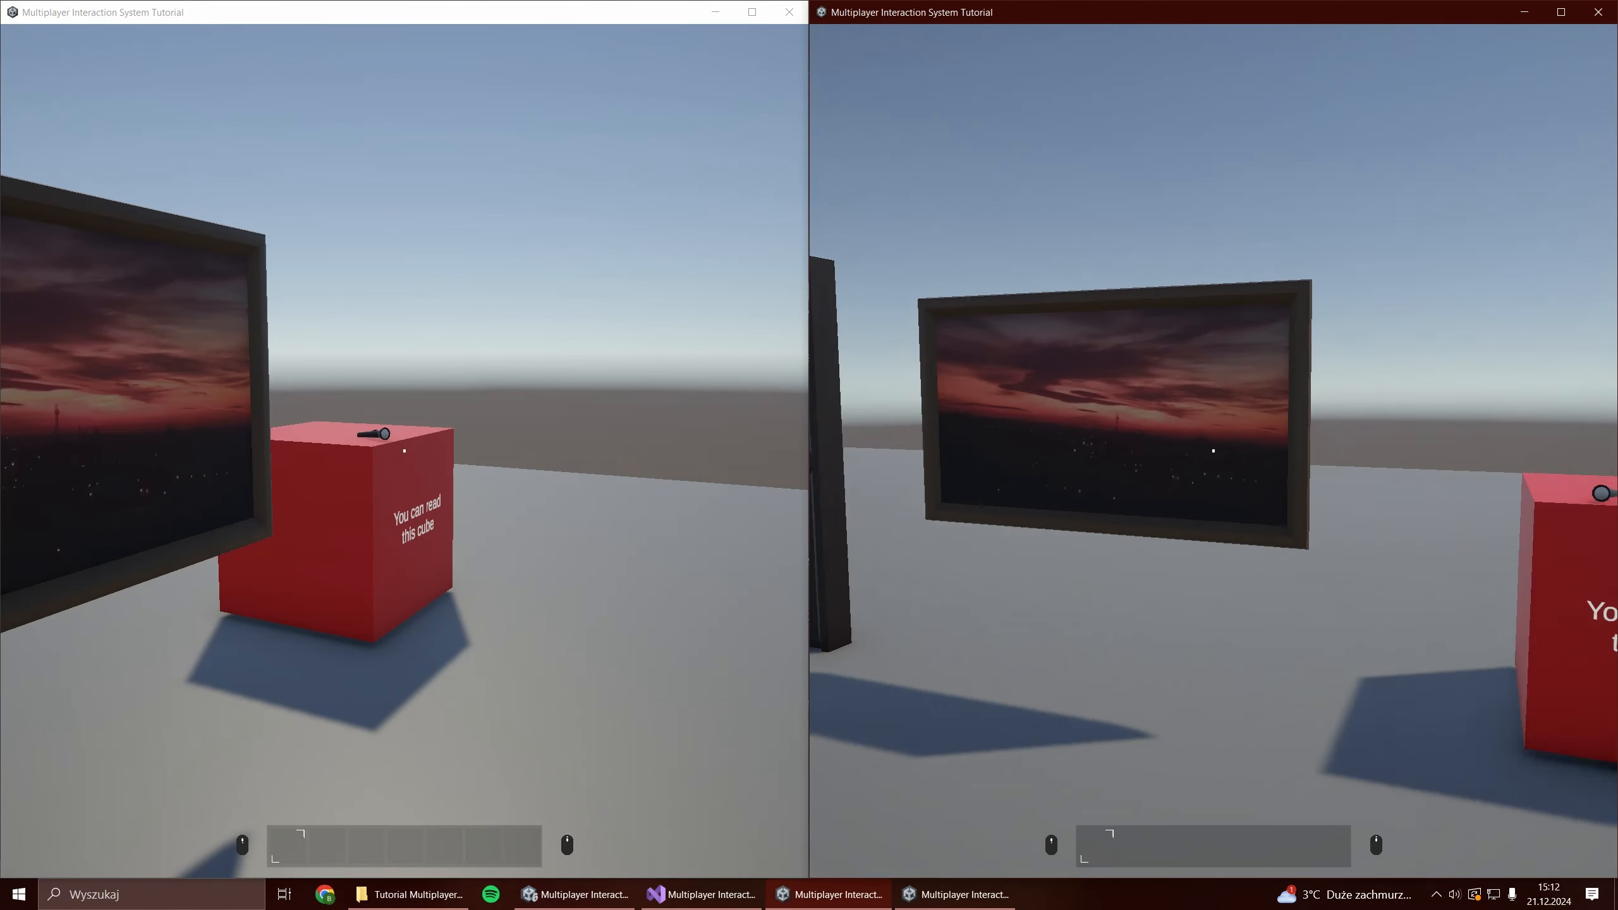
pyautogui.press('w')
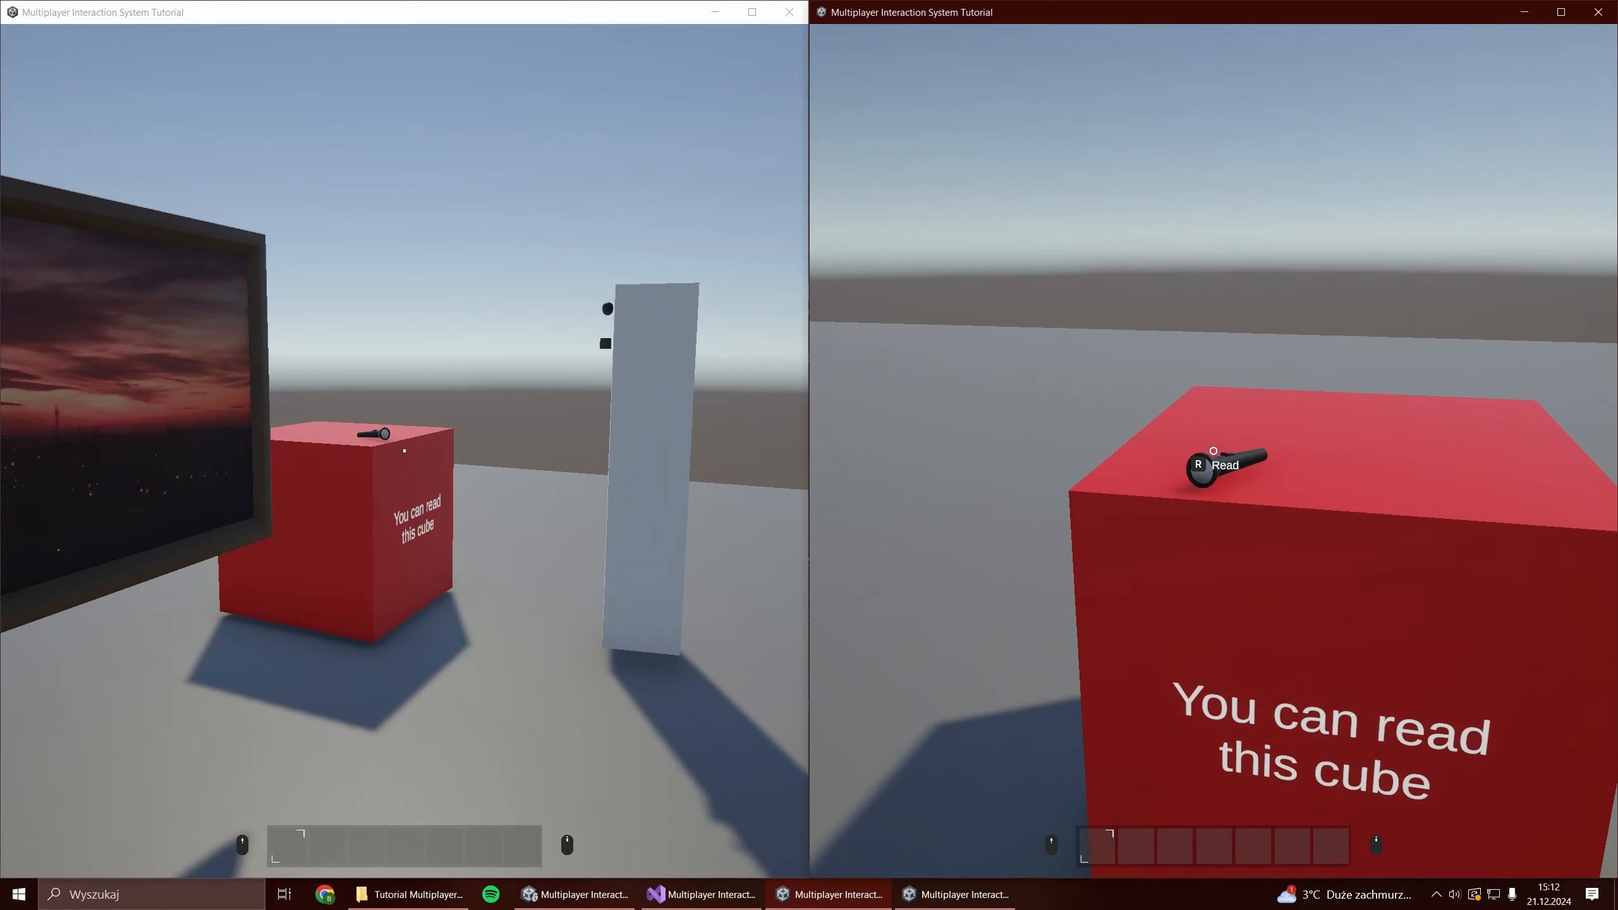
pyautogui.press('e')
# Test inspecting the painting as the second player and exit the interaction.
pyautogui.press('w')
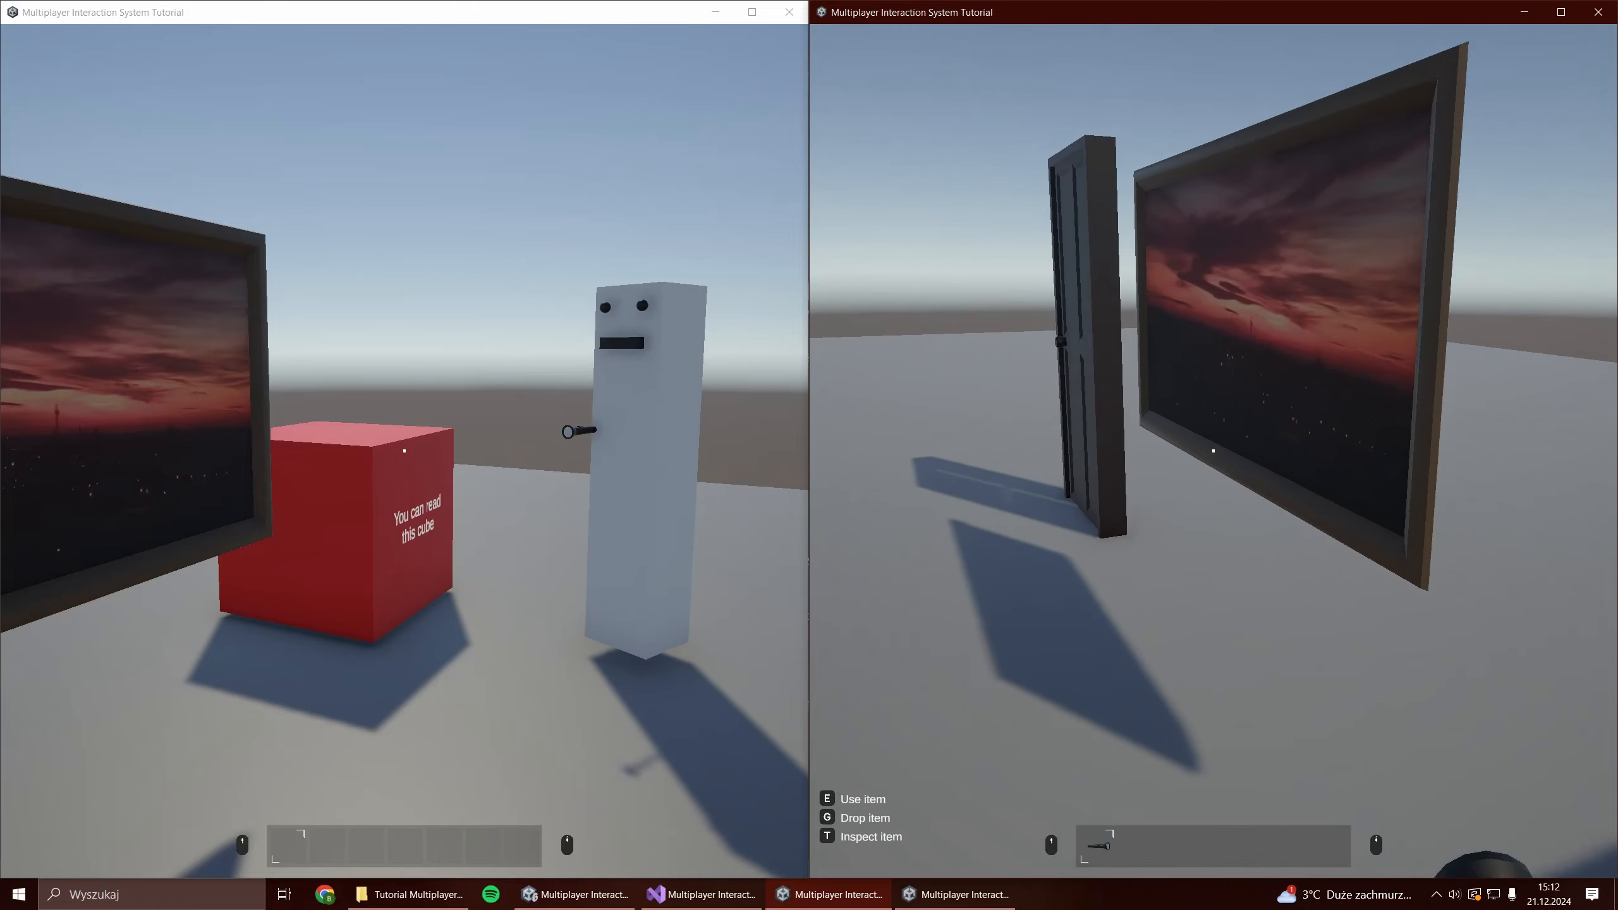
pyautogui.press('e')
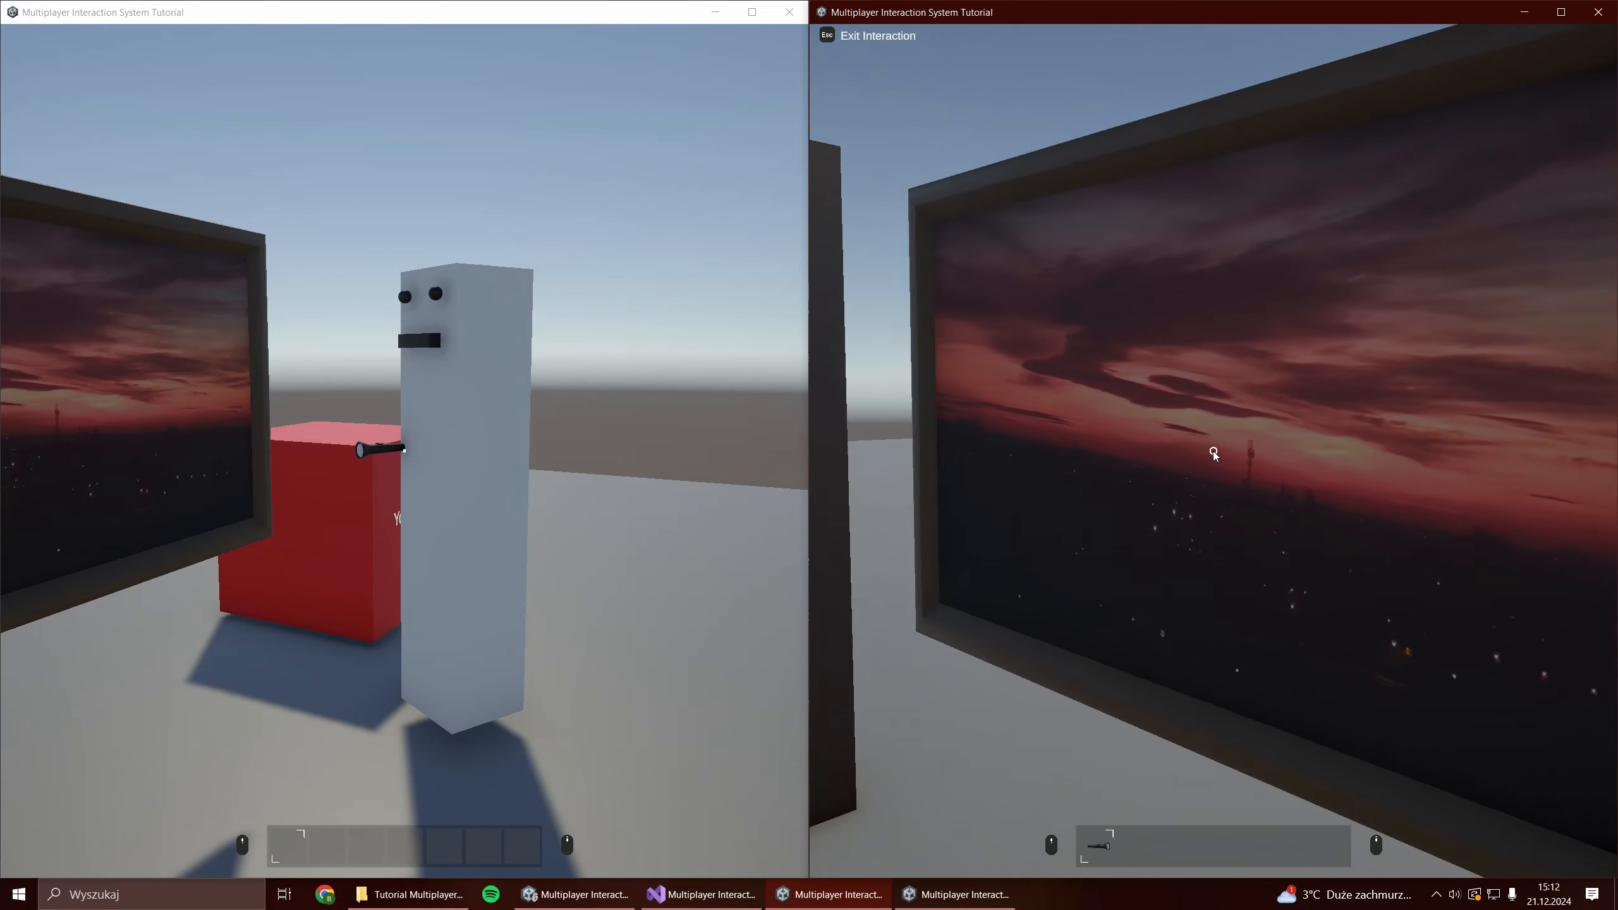
pyautogui.press('Escape')
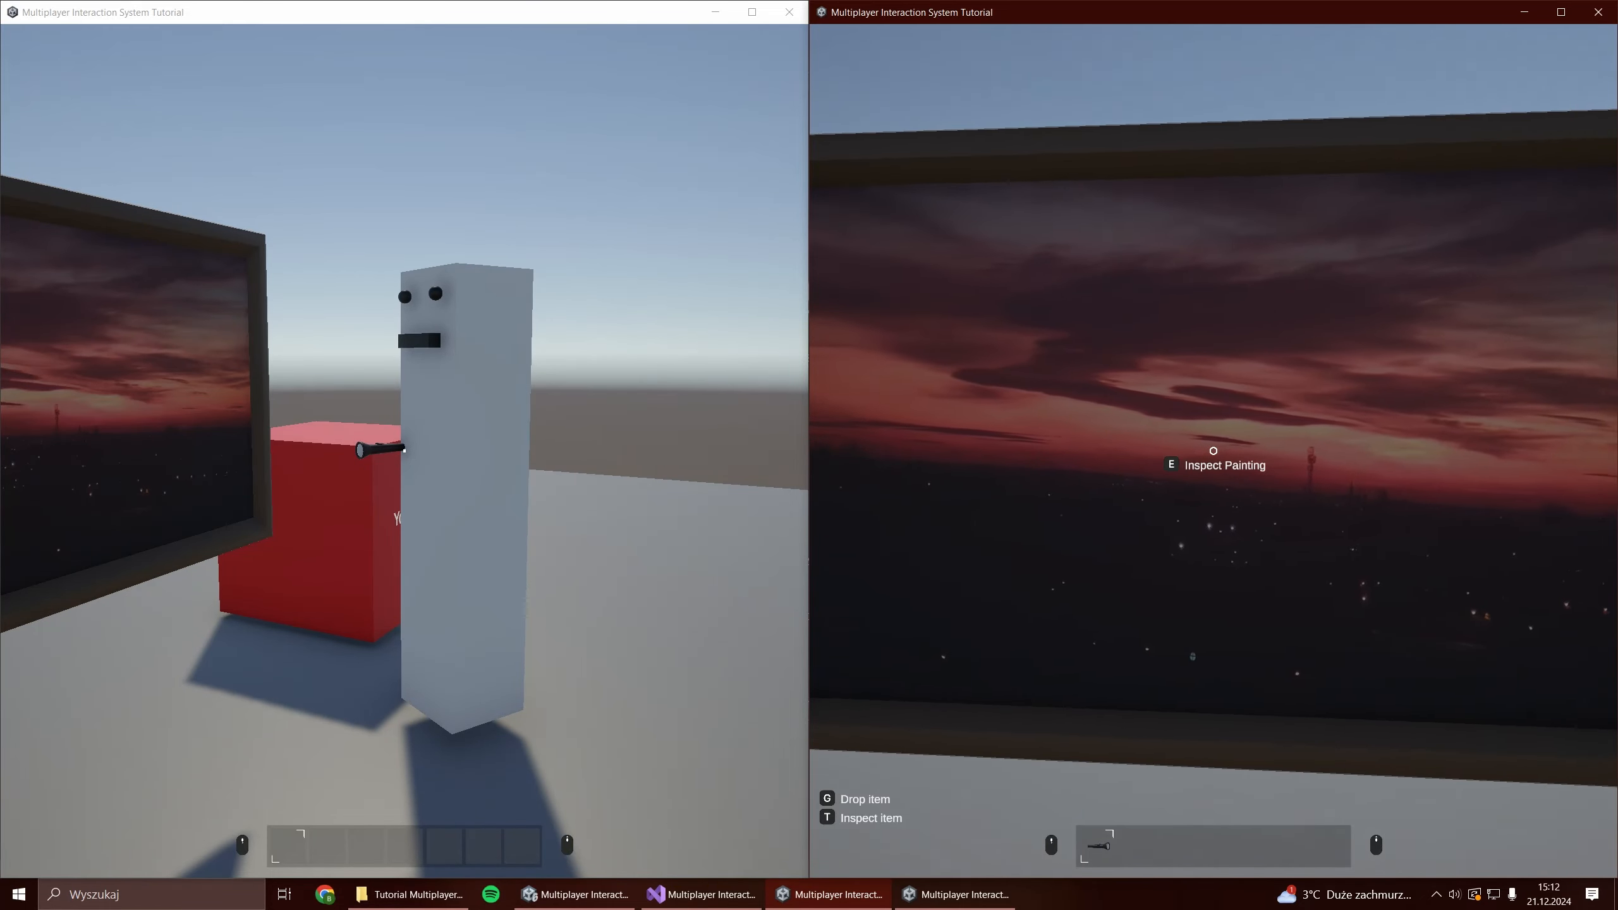
# Test switching the held flashlight on and off near the painting and the other player.
pyautogui.press('w')
pyautogui.press('e')
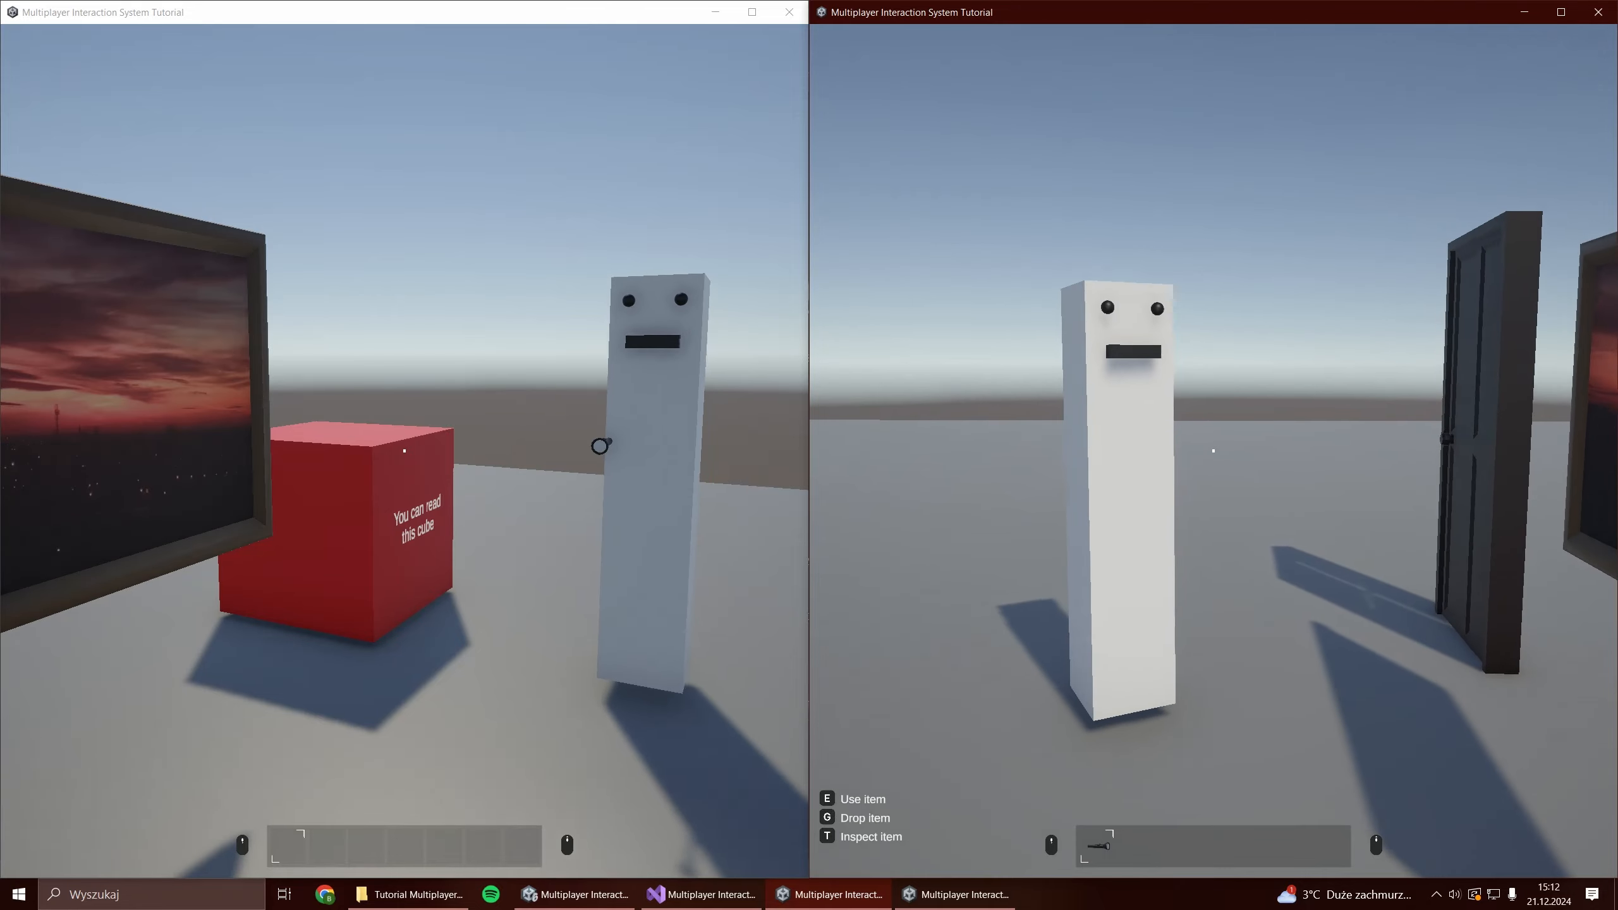
pyautogui.press('e')
pyautogui.press('e')
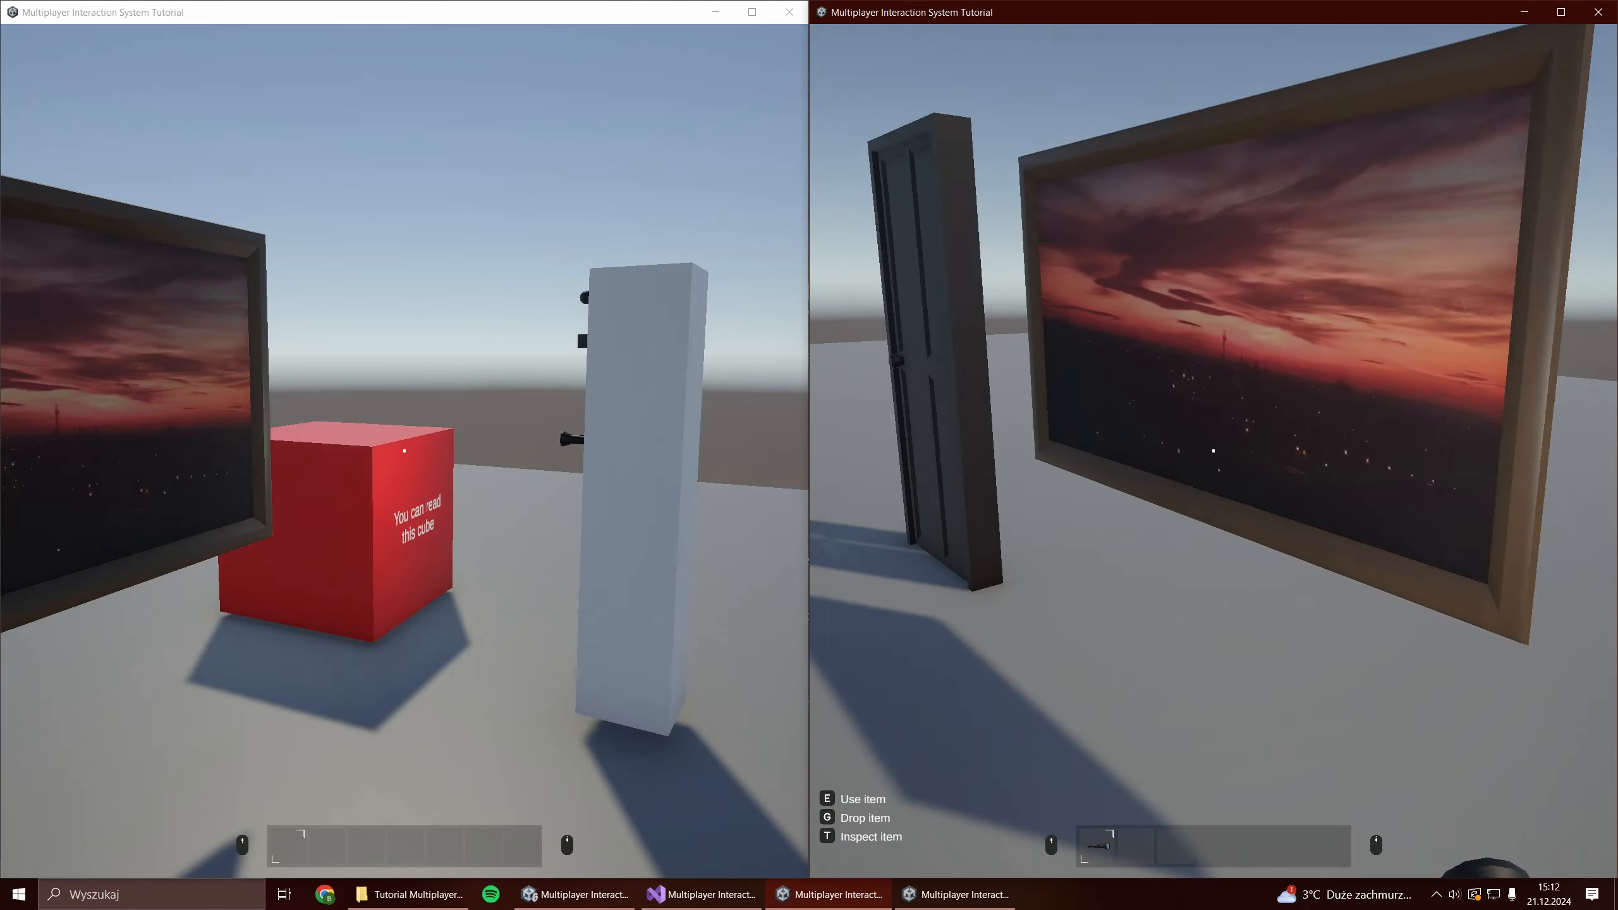
pyautogui.press('e')
# Switch to the first player's game window, read the red cube's text and exit the interaction.
pyautogui.hotkey('alt', 'Tab')
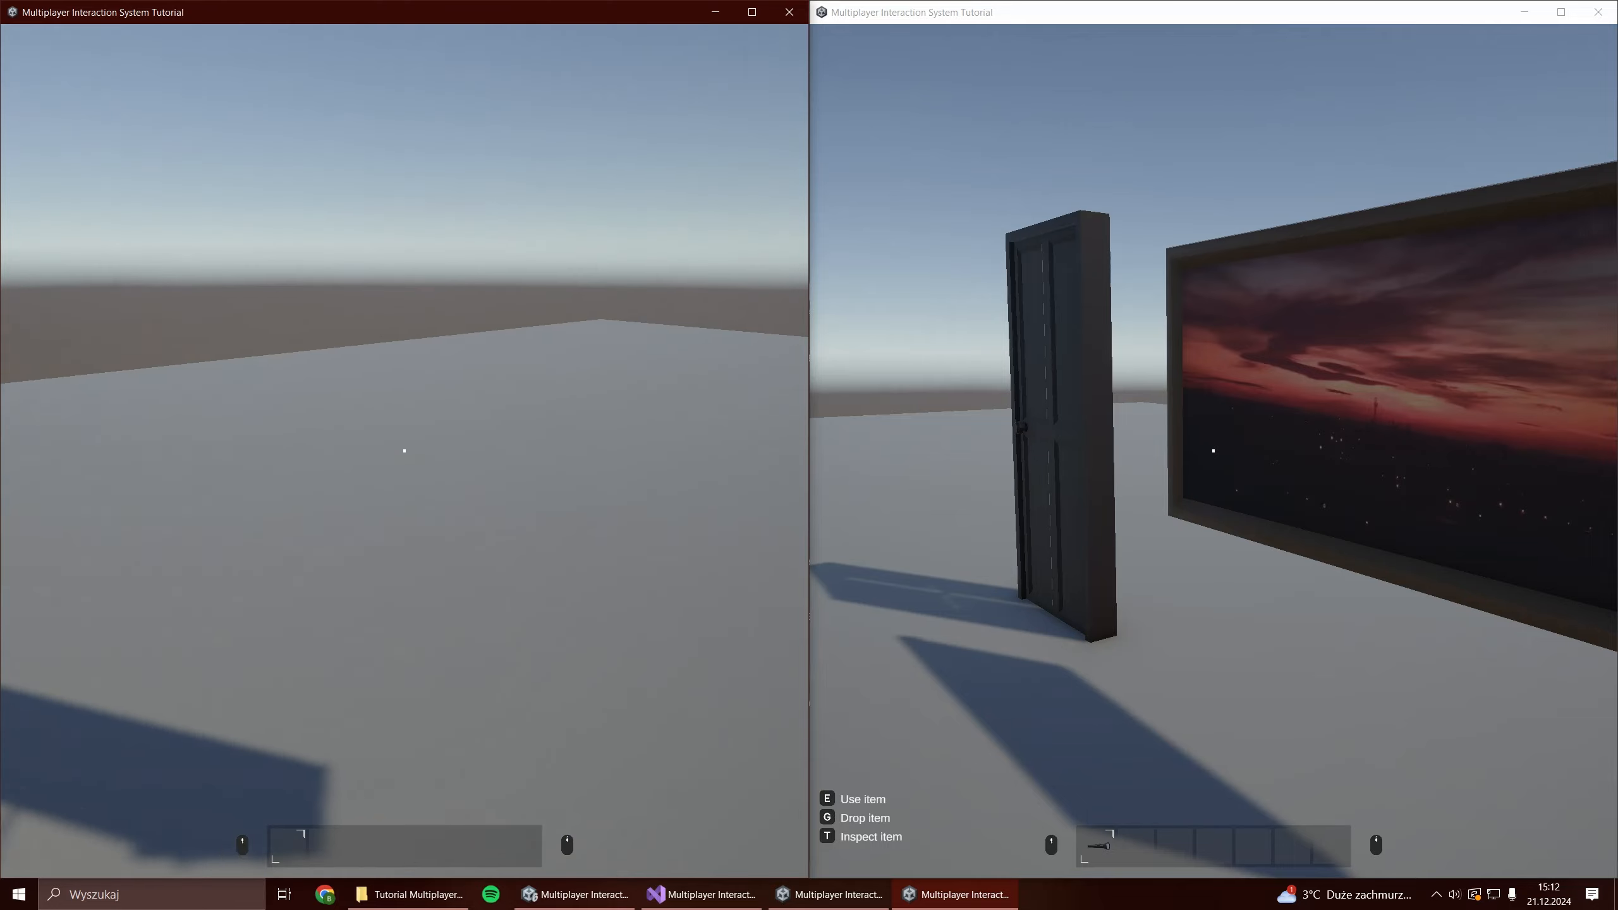
pyautogui.press('w')
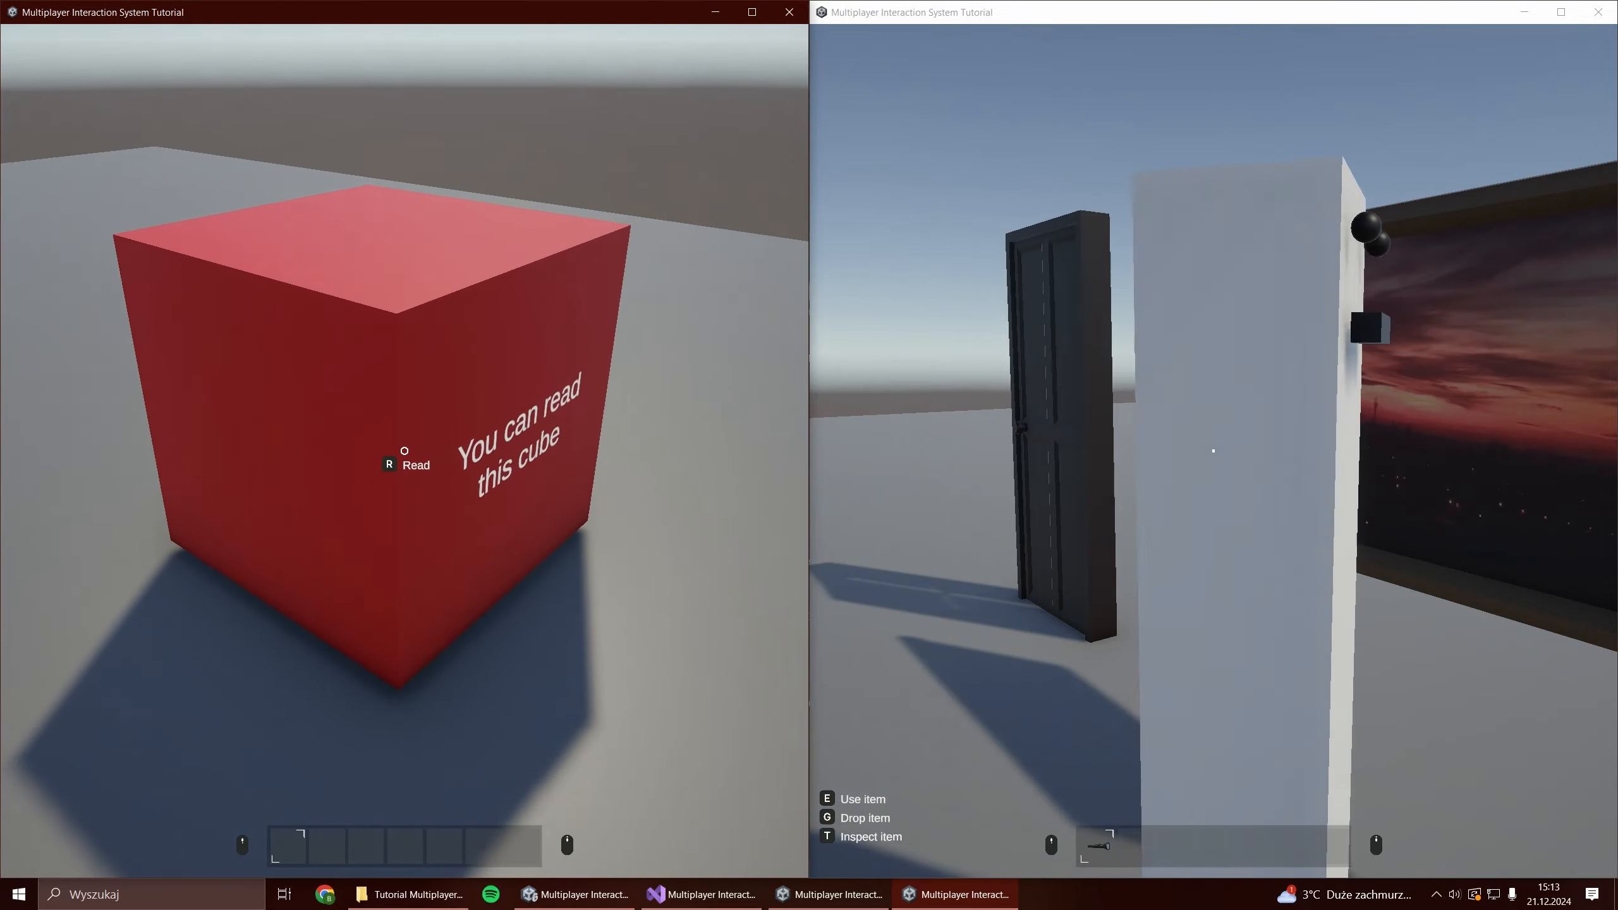
pyautogui.press('e')
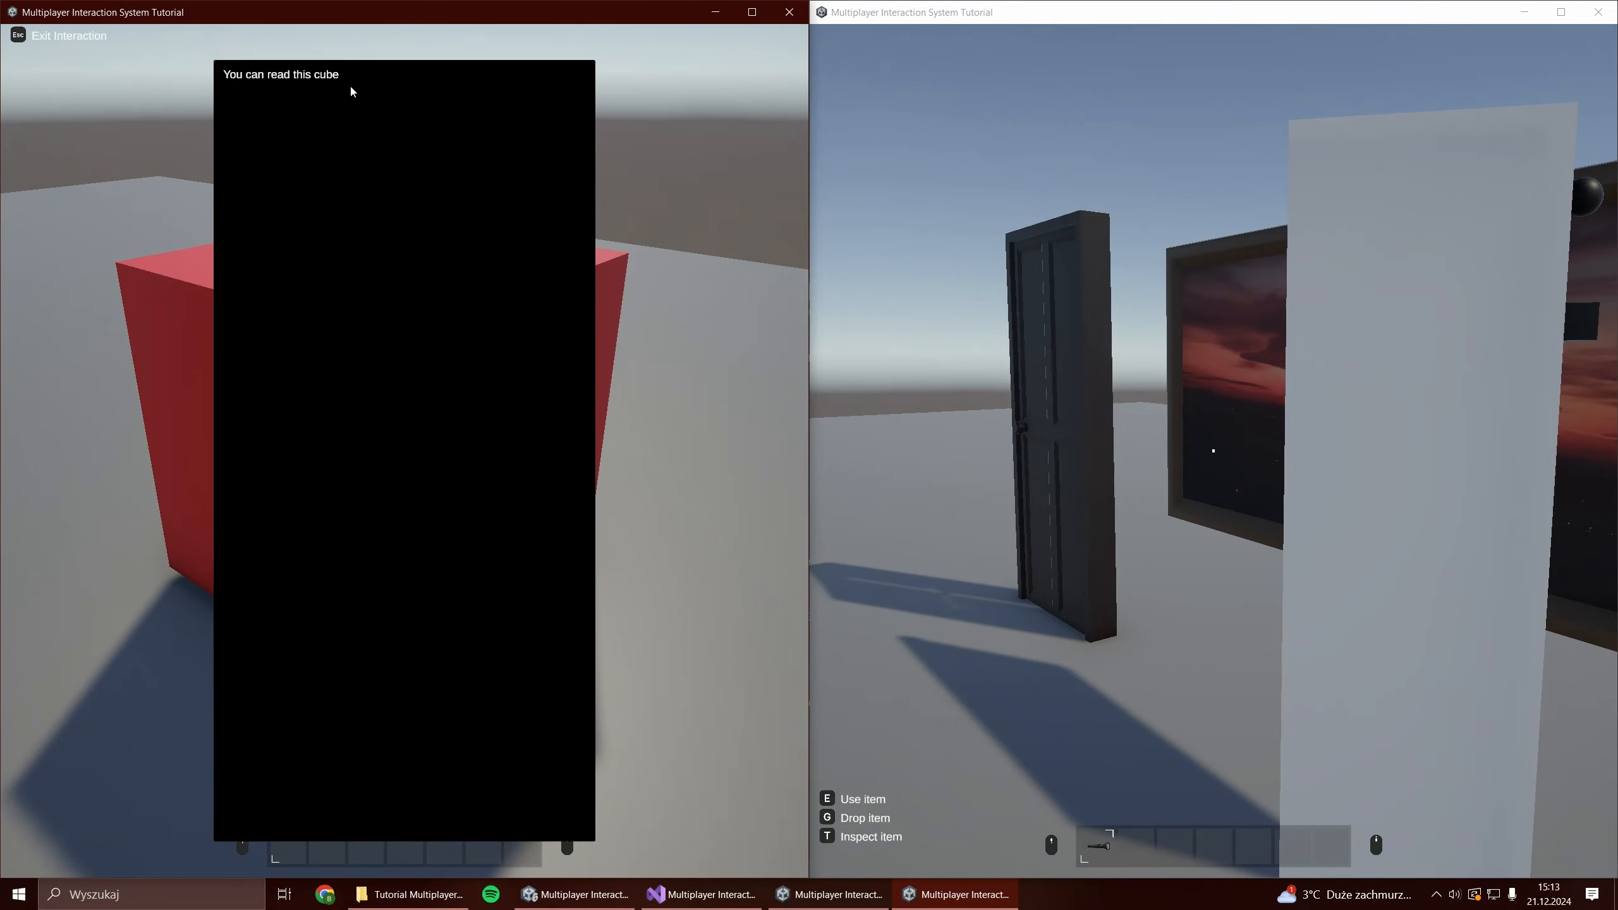
pyautogui.press('Escape')
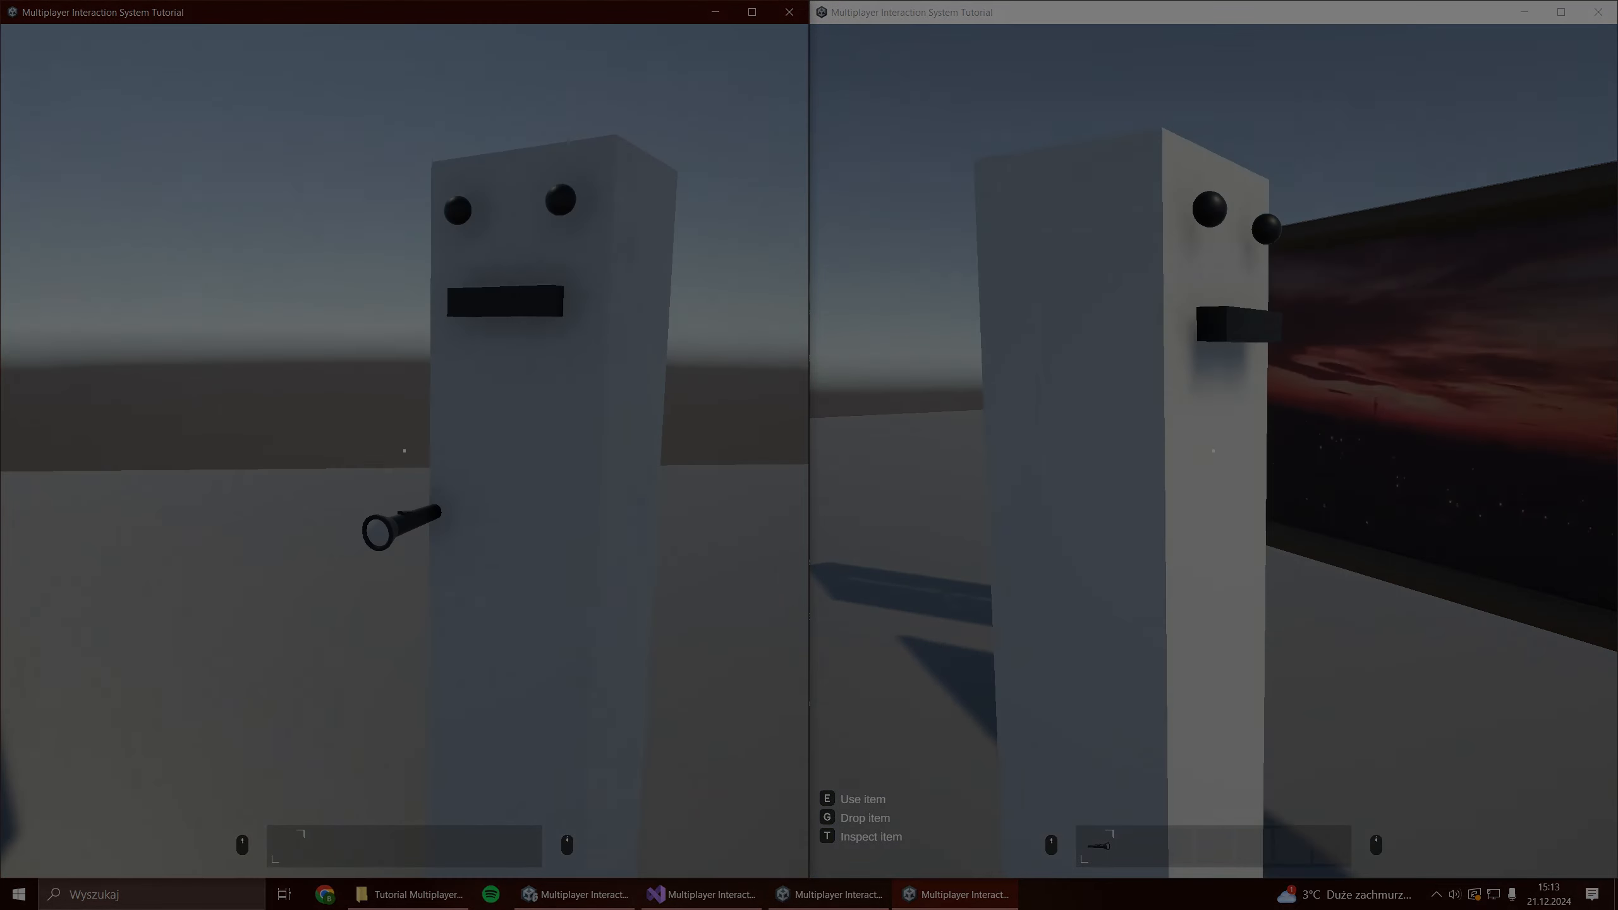